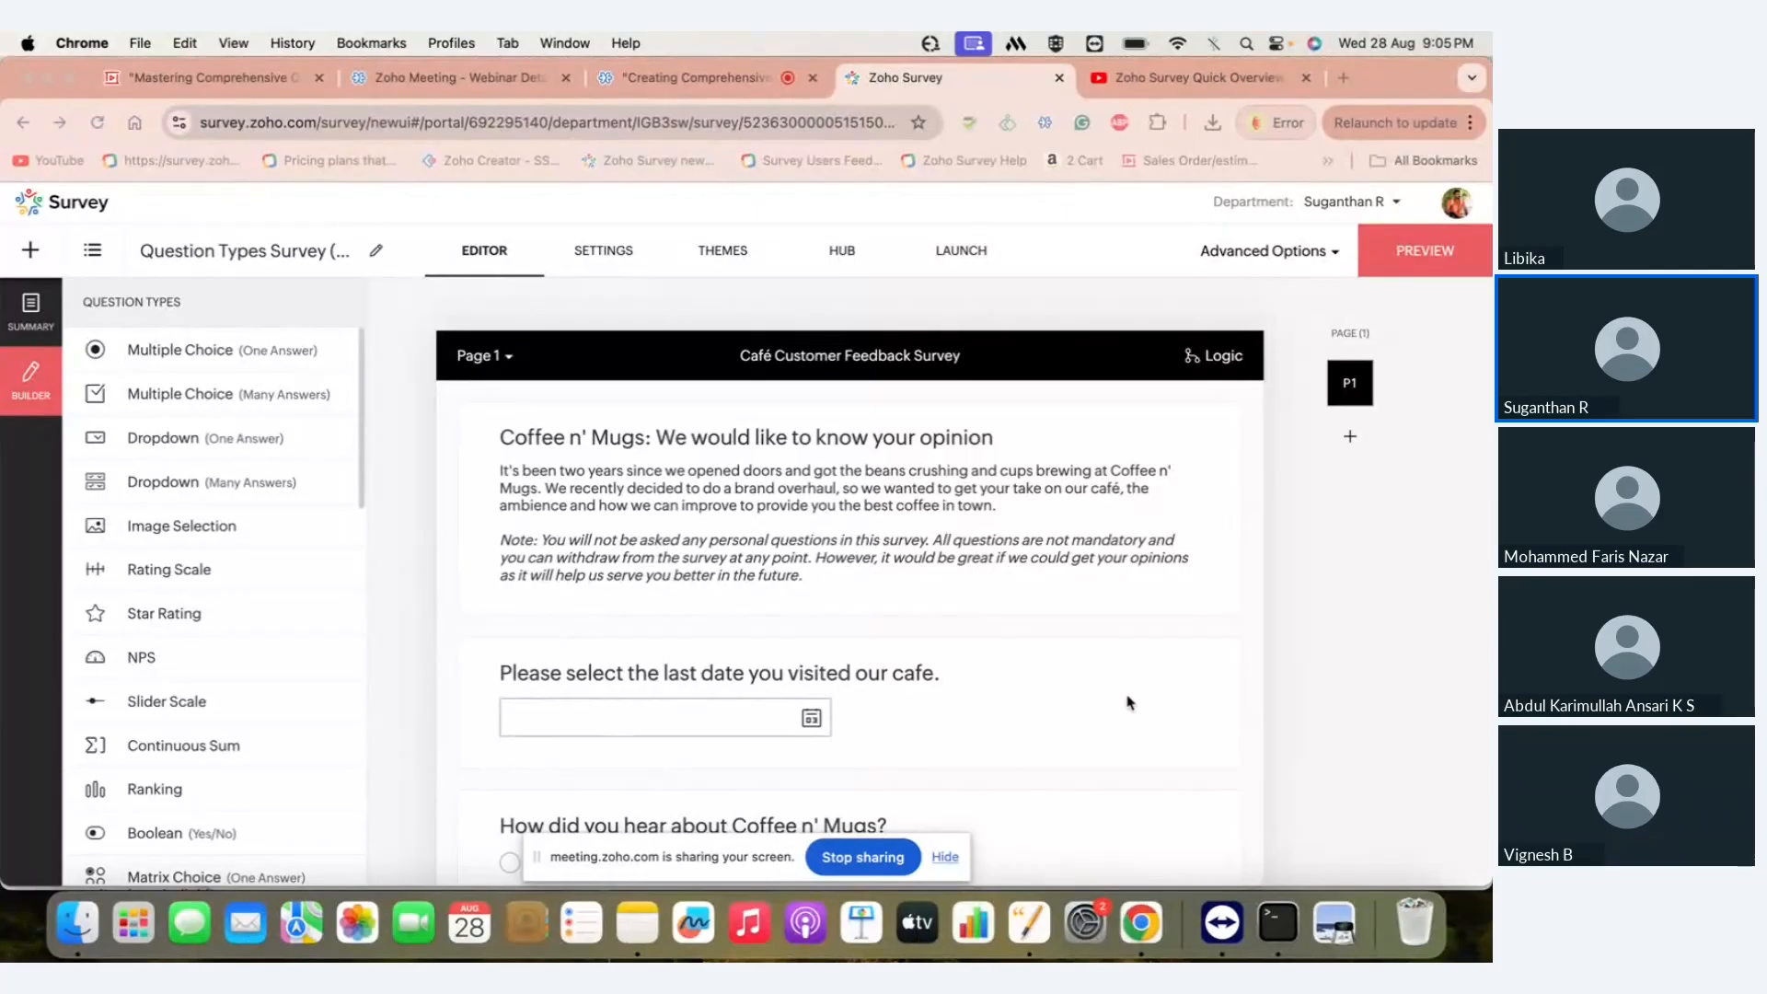
- Look through the available question types and the first questions of the Café Customer Feedback Survey
scroll(1130, 703, "down", 5)
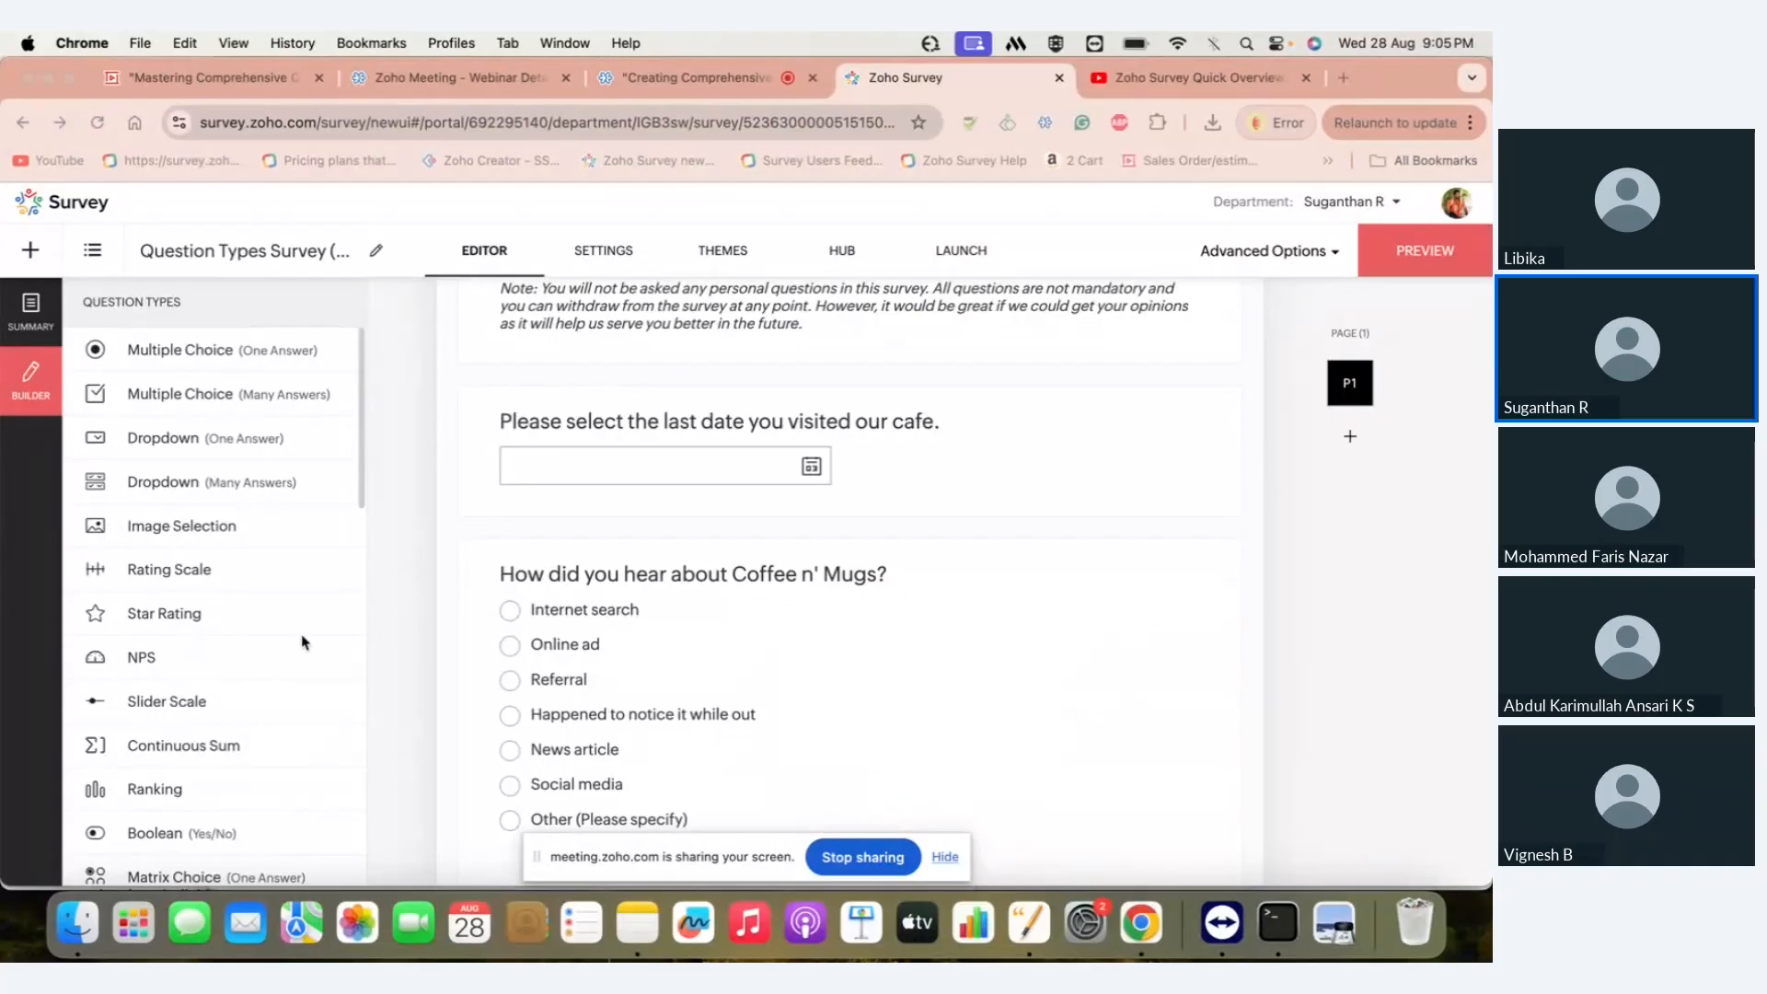
scroll(304, 642, "down", 10)
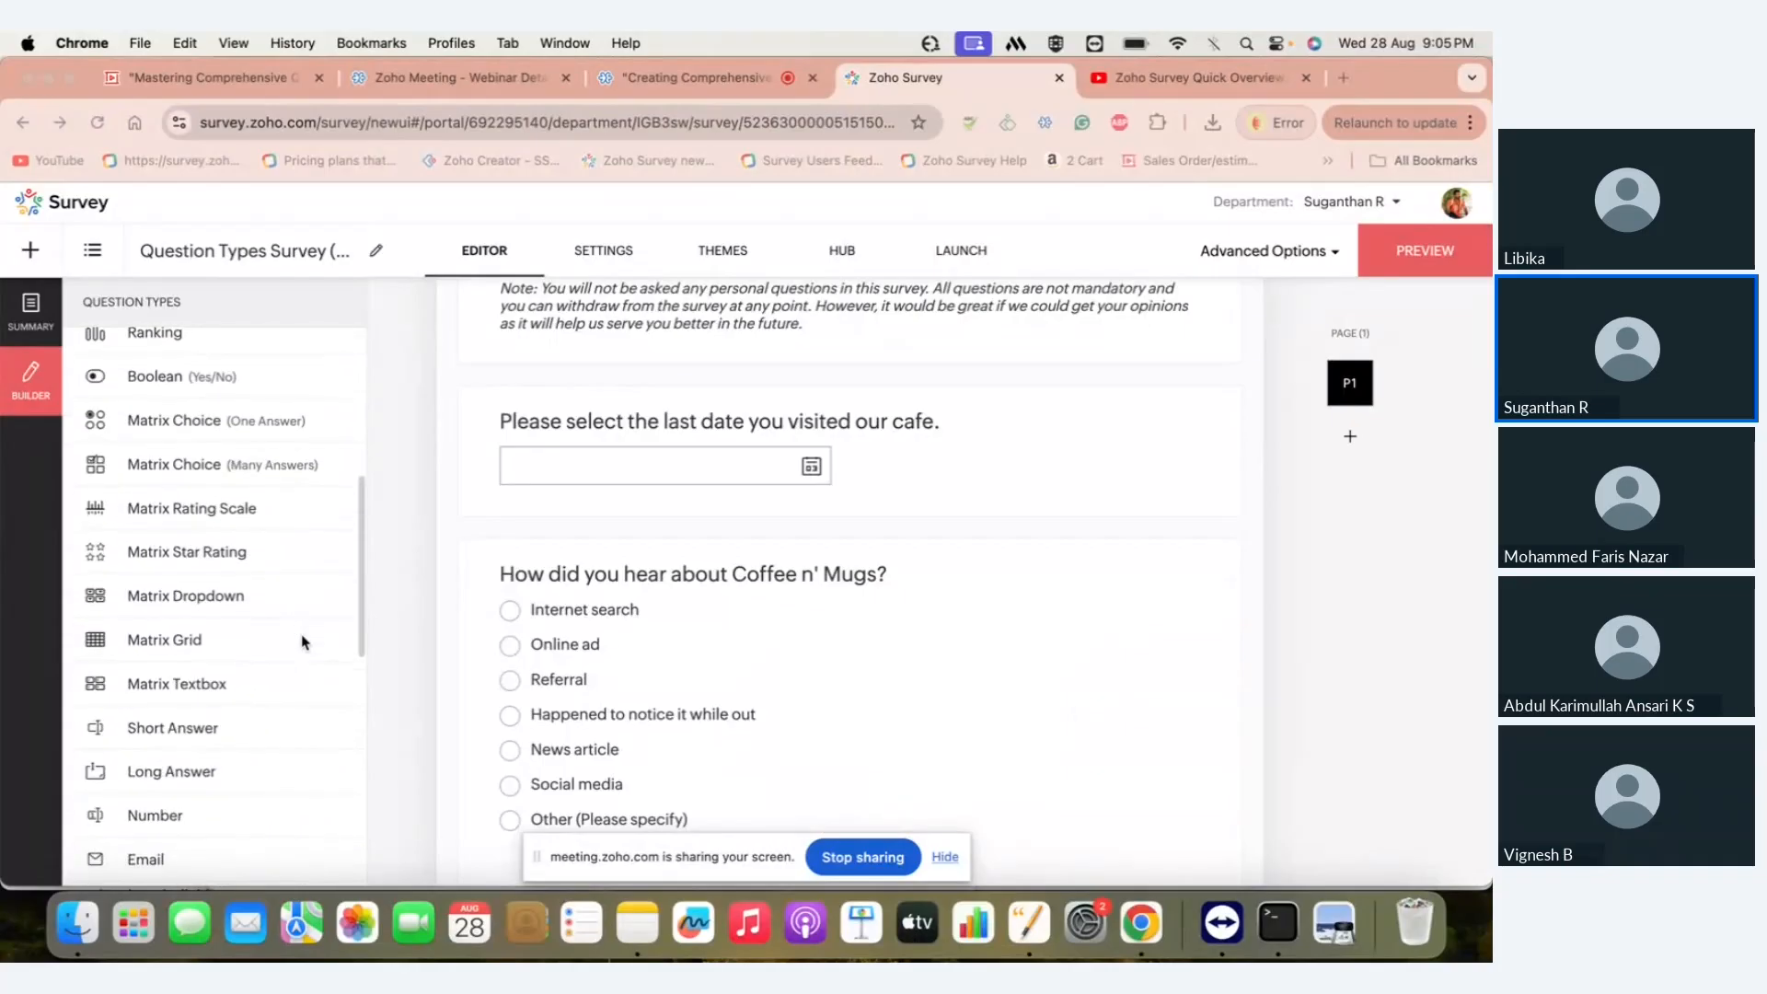
scroll(303, 641, "down", 5)
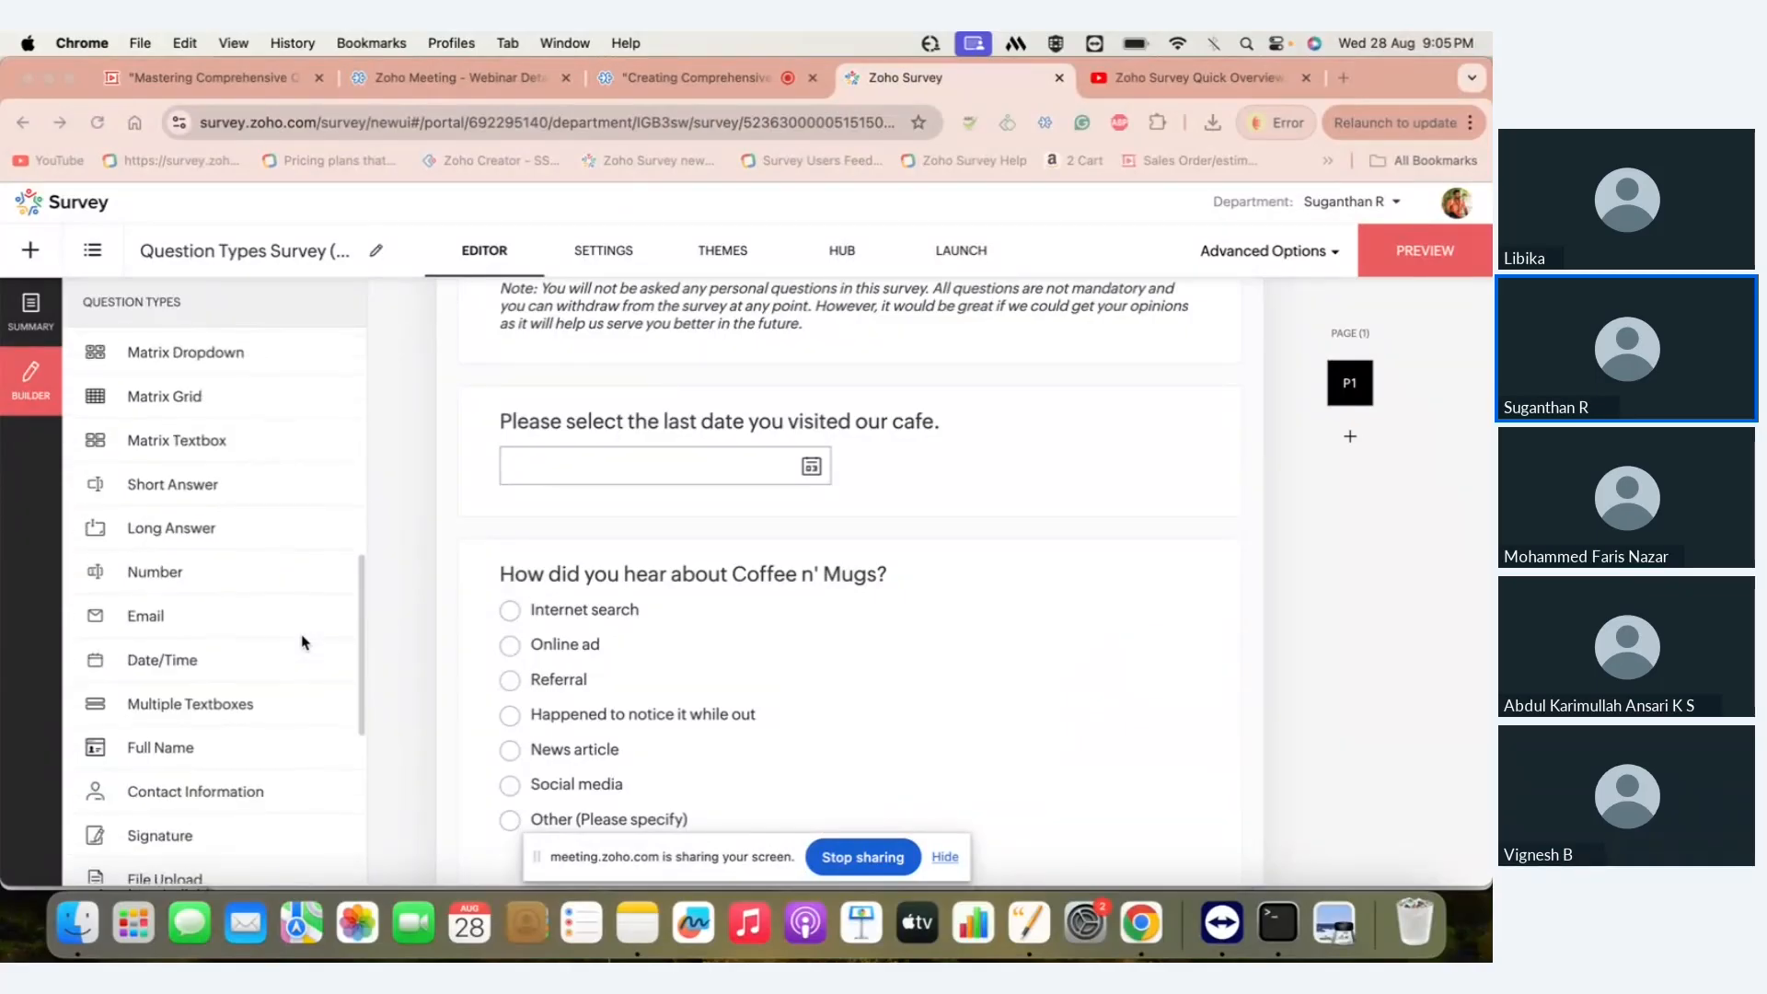
scroll(667, 656, "down", 10)
scroll(668, 655, "down", 20)
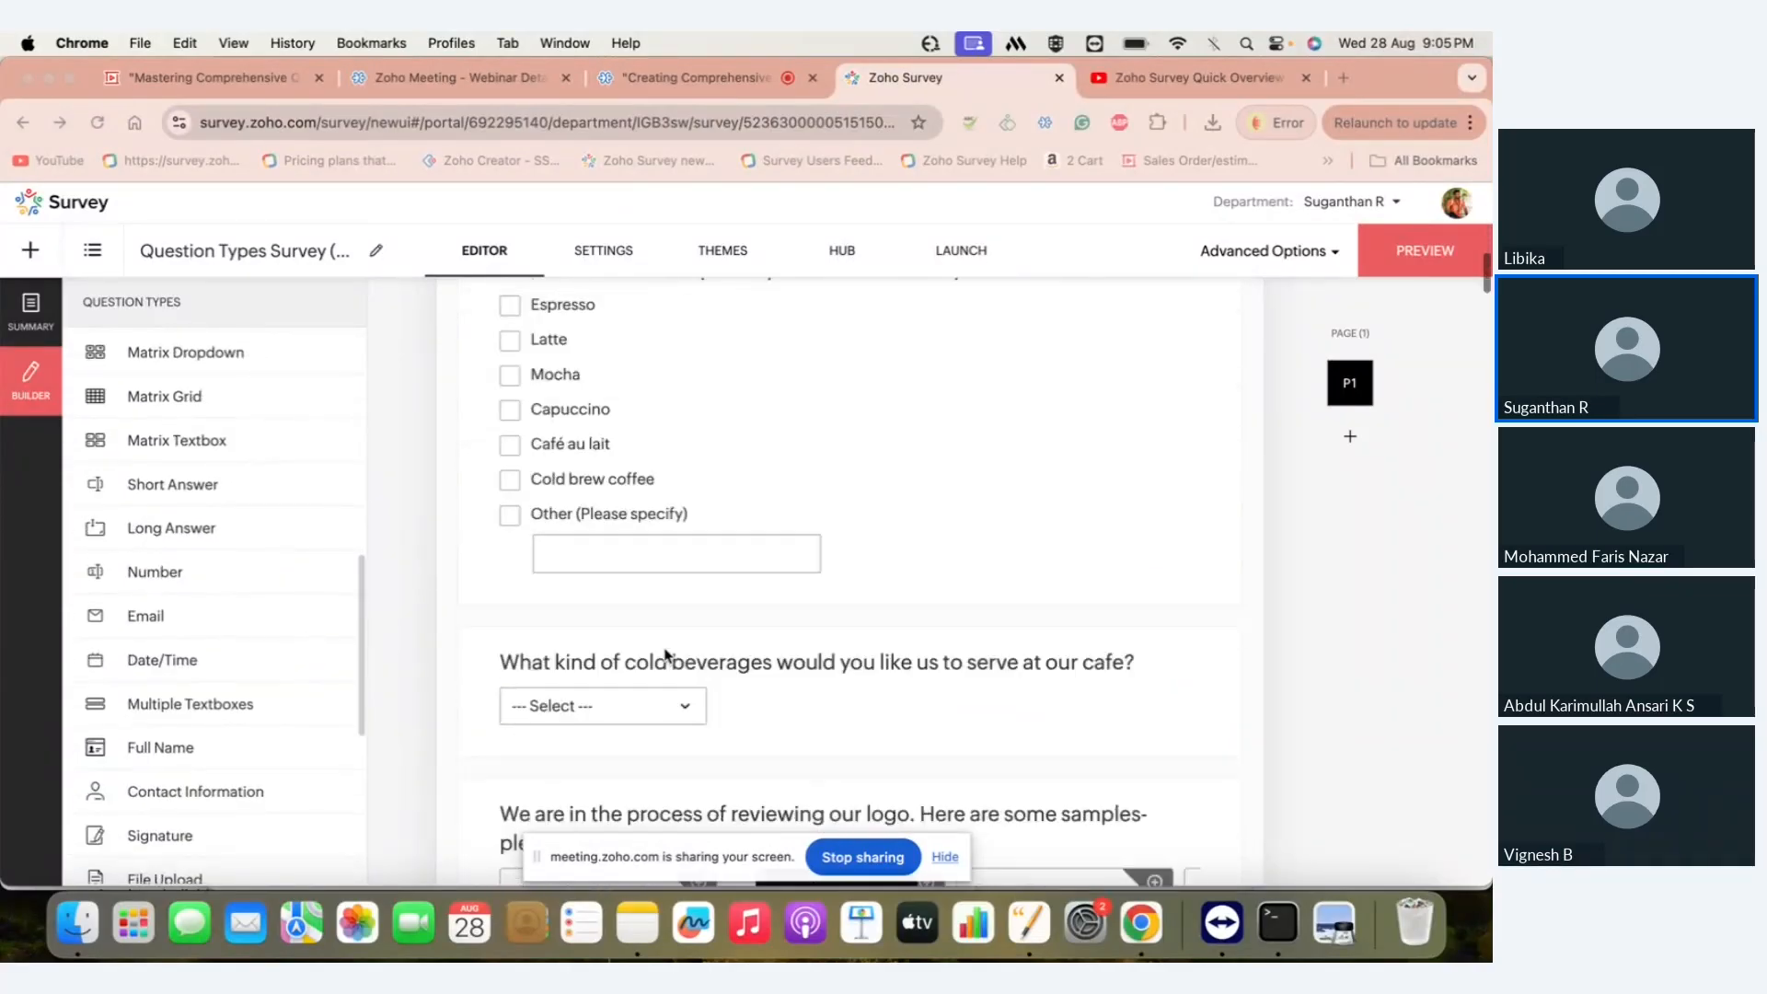
scroll(667, 656, "up", 20)
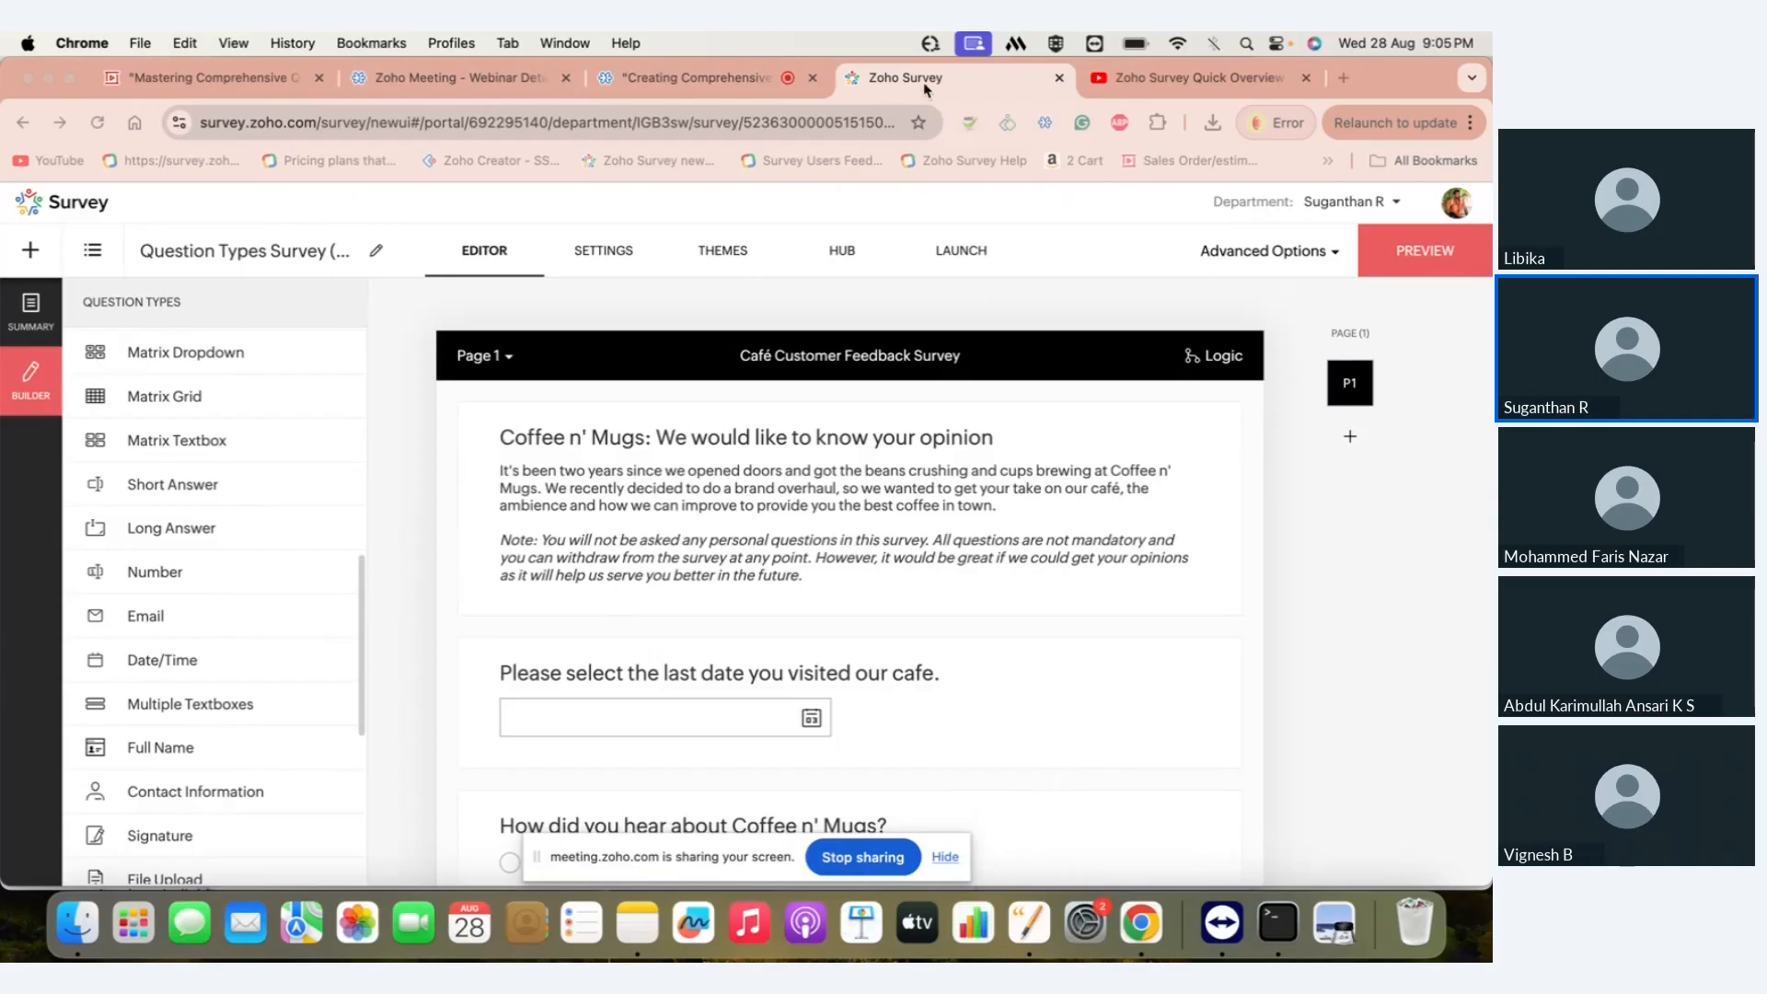
- Place the presentation's browser tab just before the Zoho Survey tab and show the "Forcing Responses" slide
left_click_drag(207, 78, 677, 87)
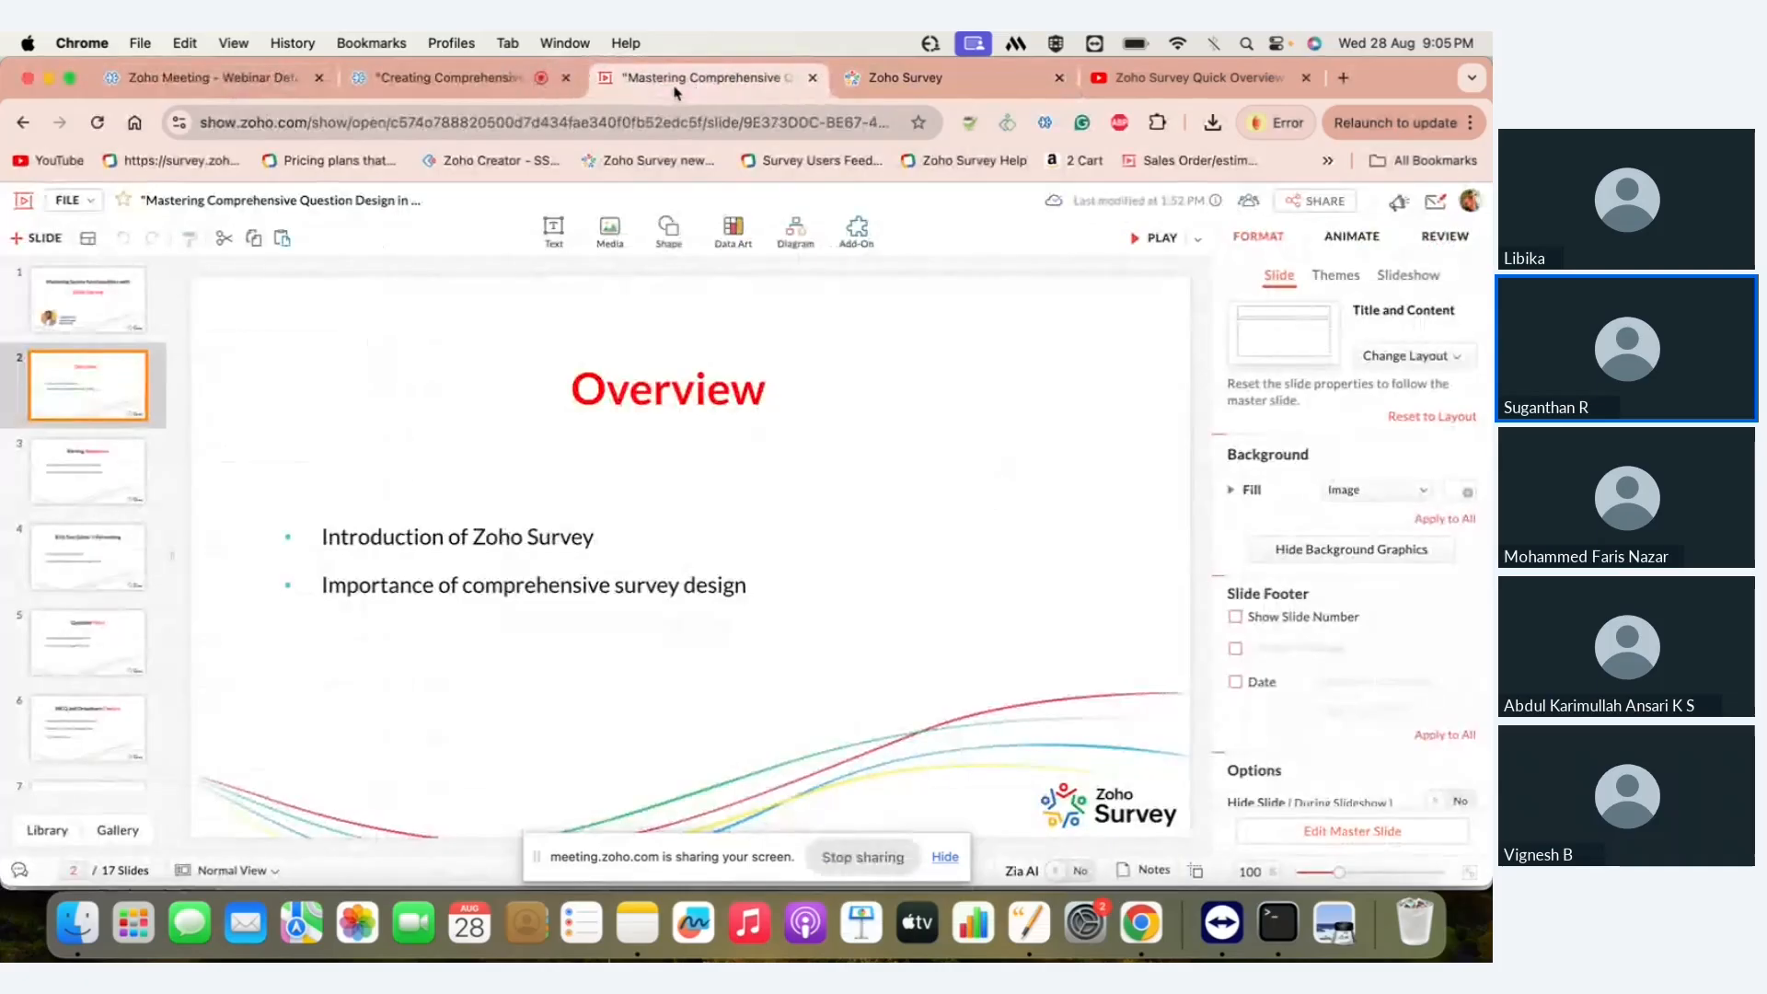
left_click(121, 492)
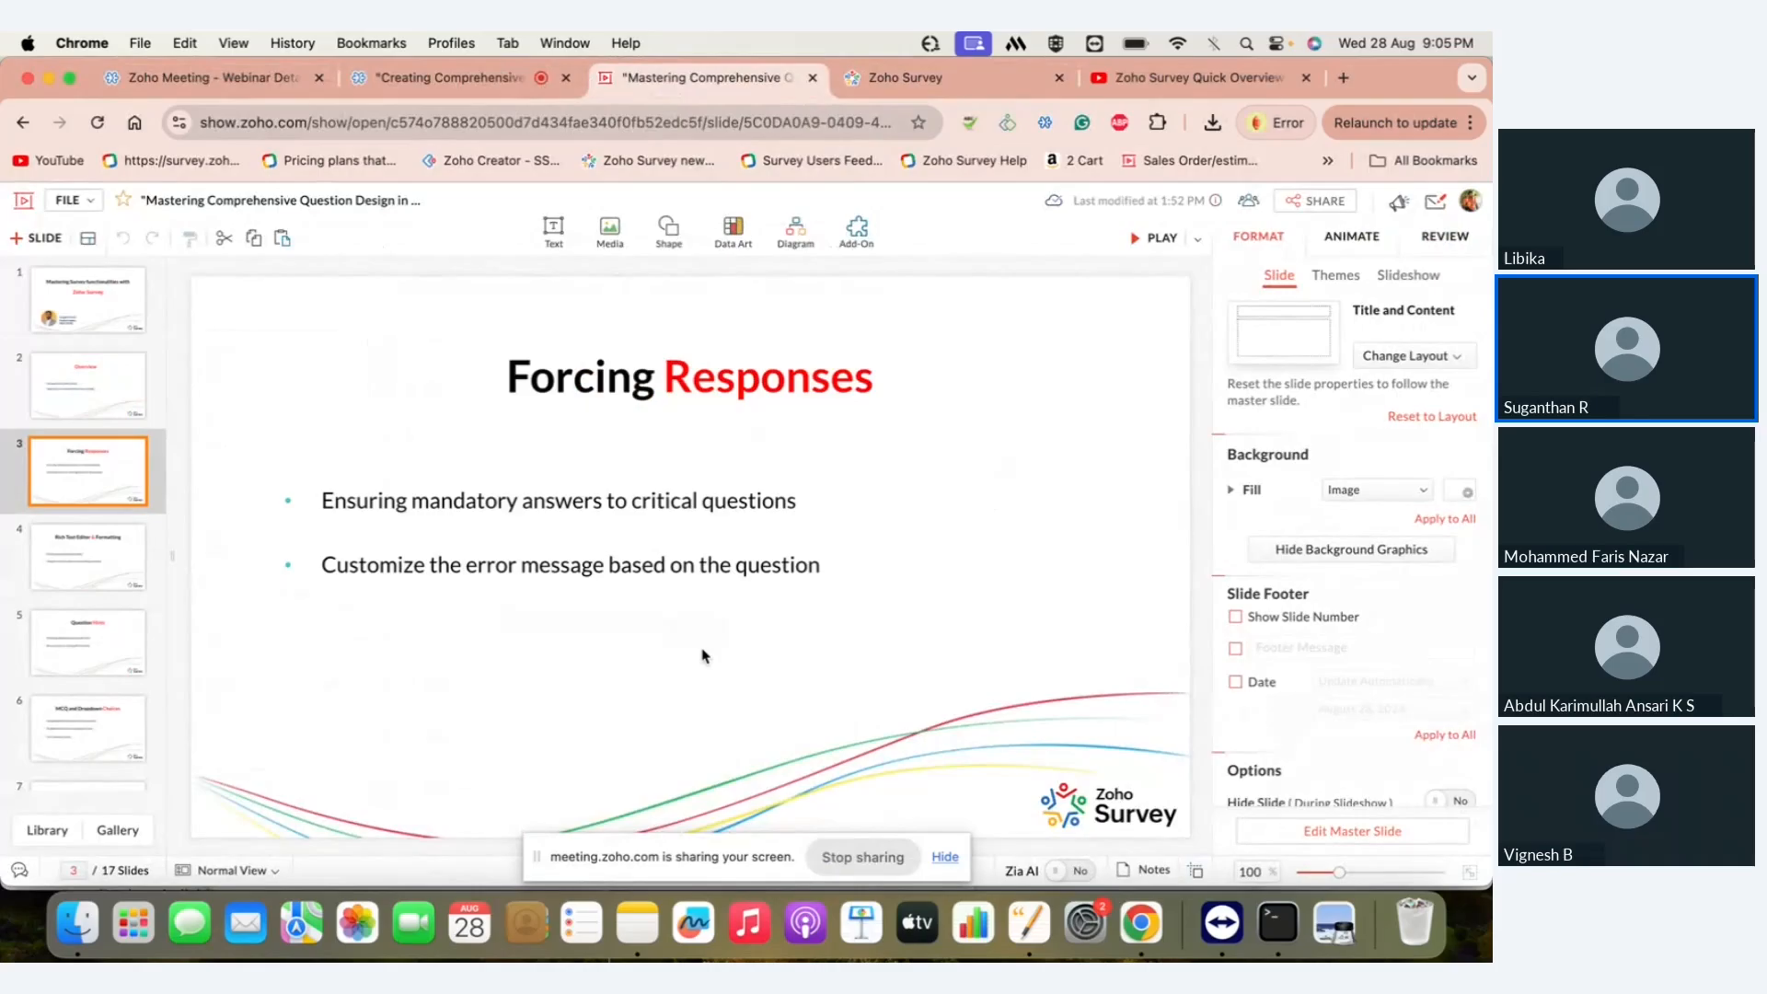
- Switch back to Zoho Survey, make the question "Please select the last date you visited our cafe." mandatory, and save it
left_click(943, 83)
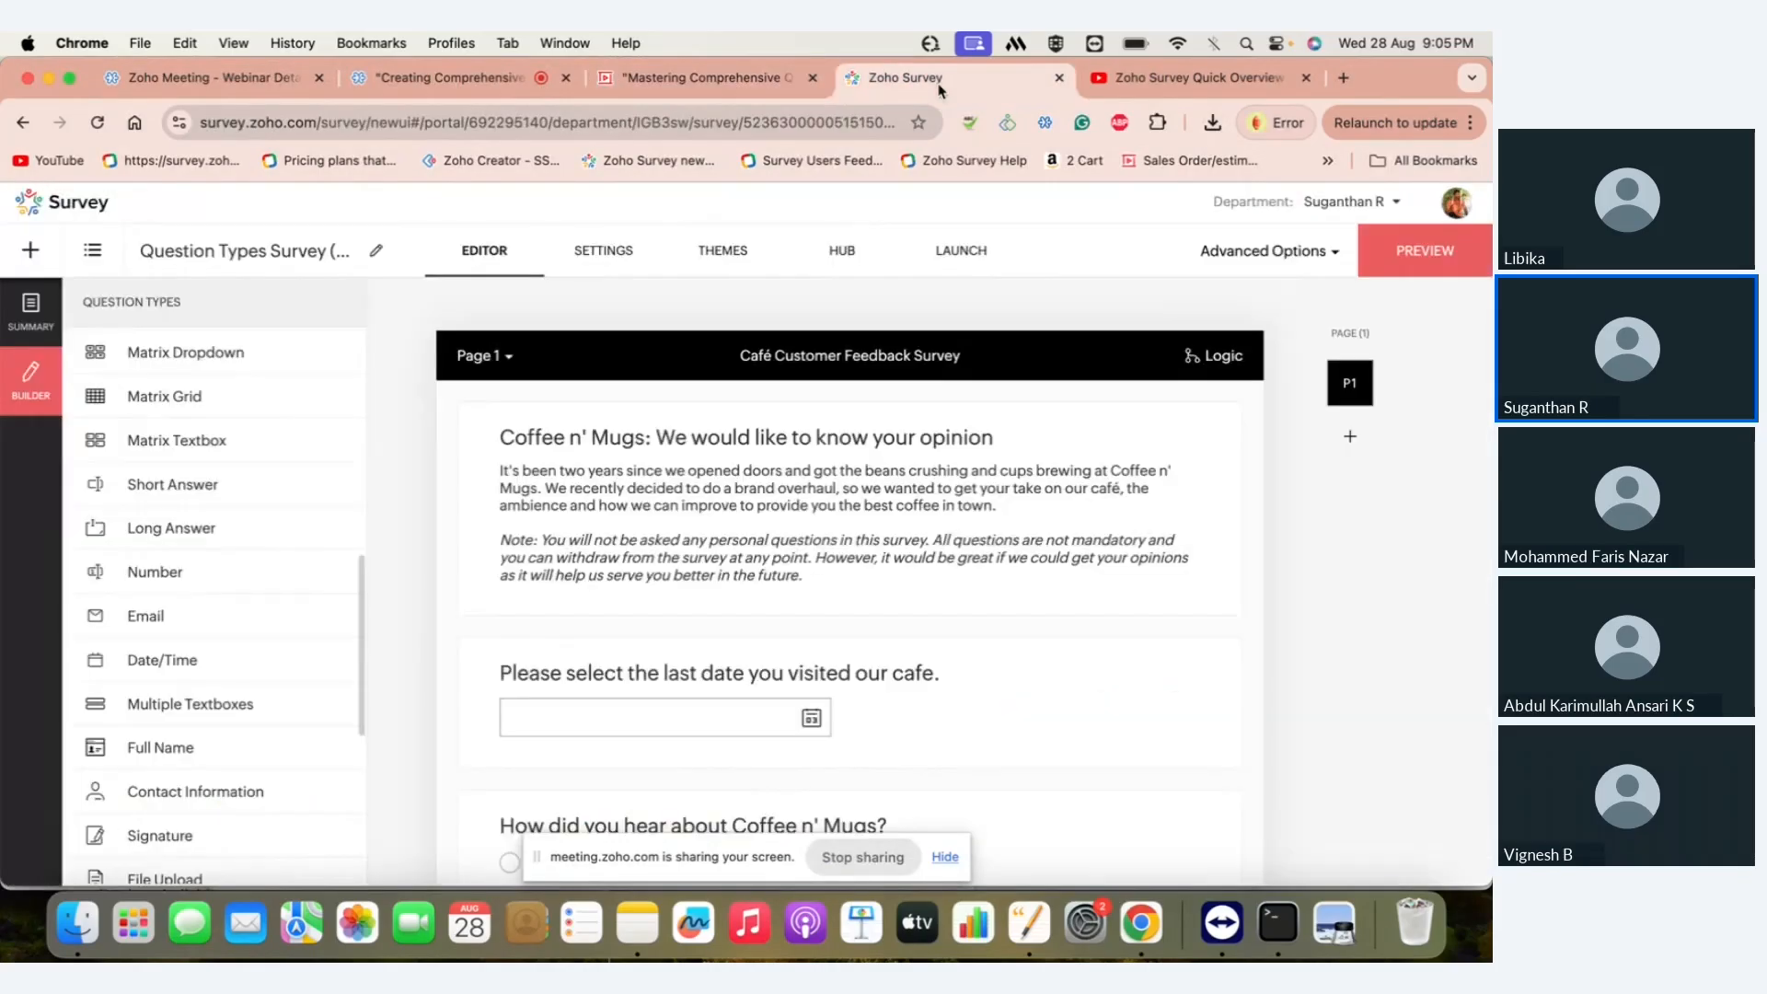
left_click(924, 720)
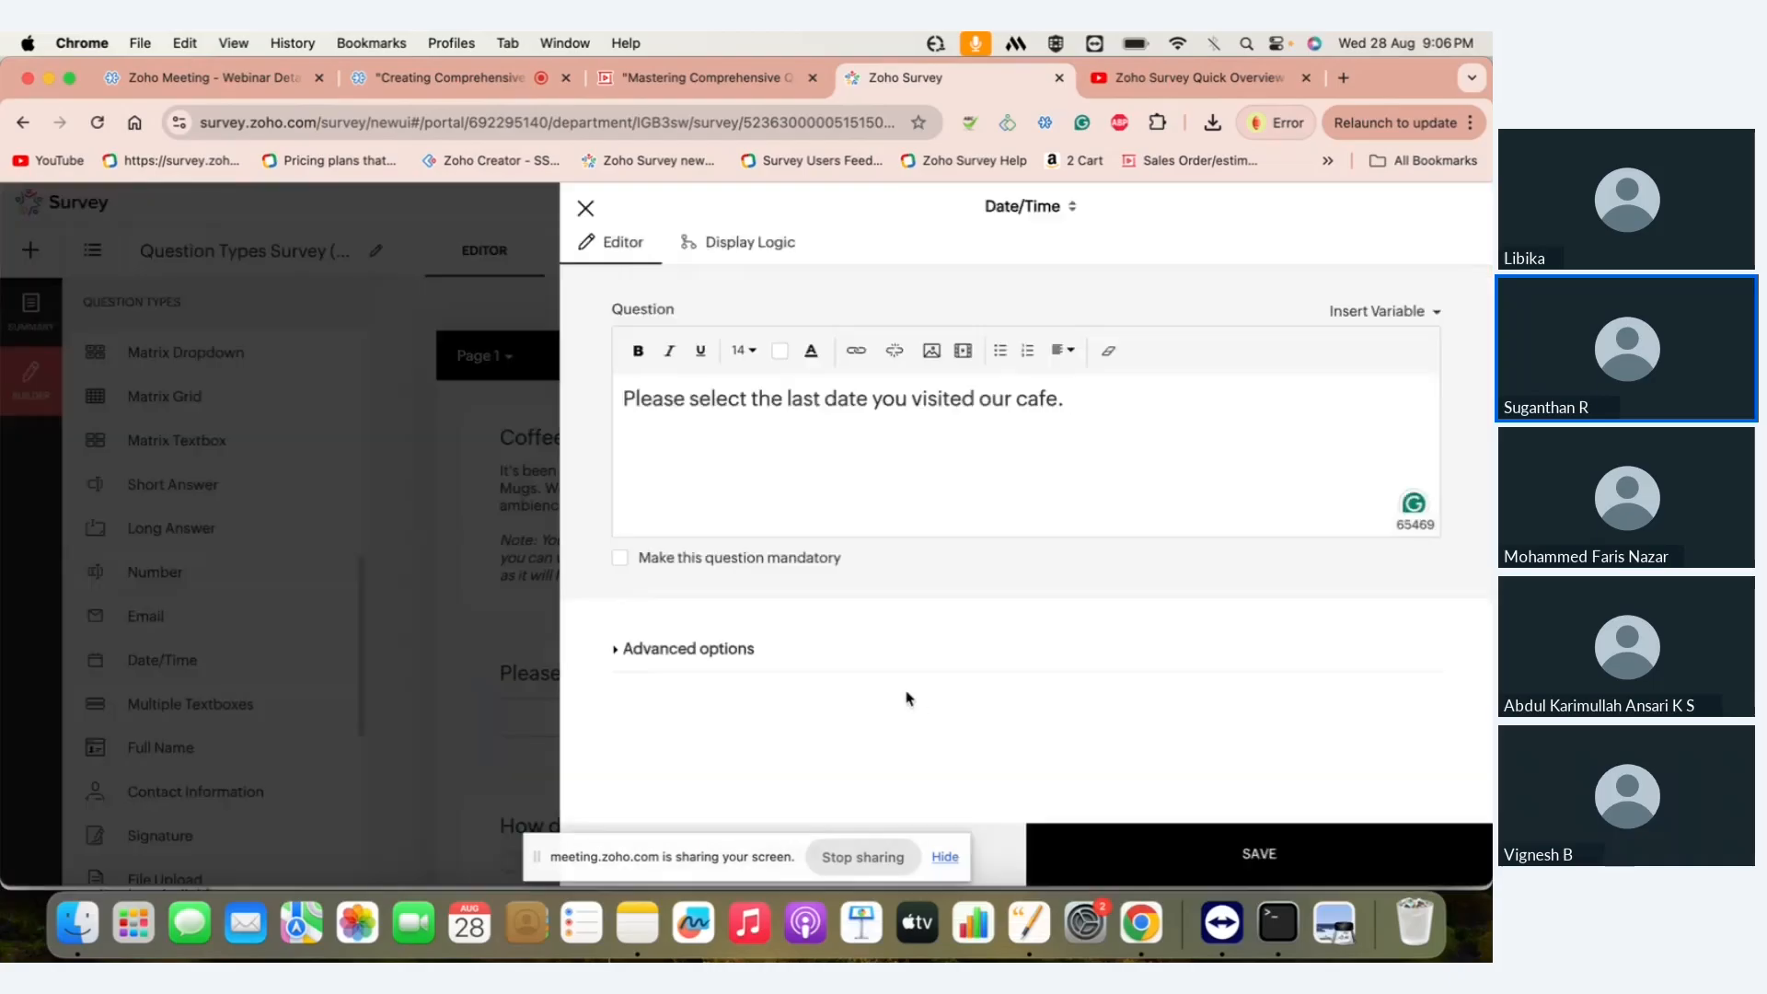
left_click(619, 557)
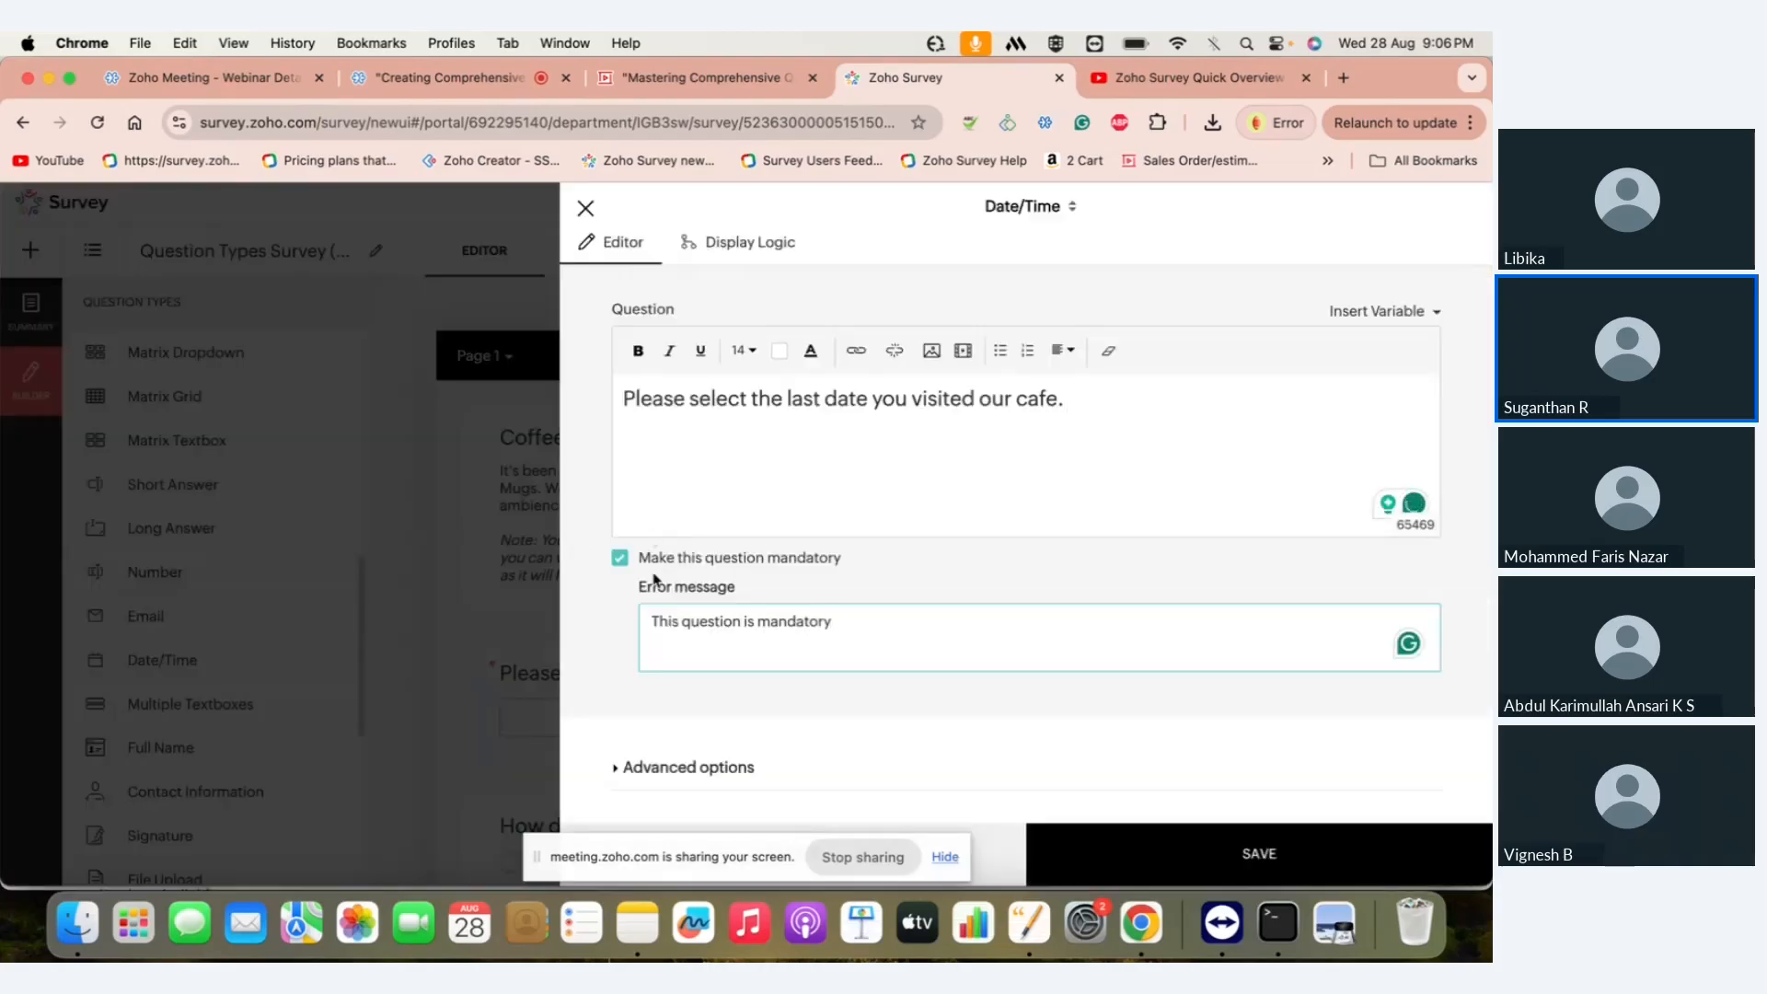
left_click(1121, 848)
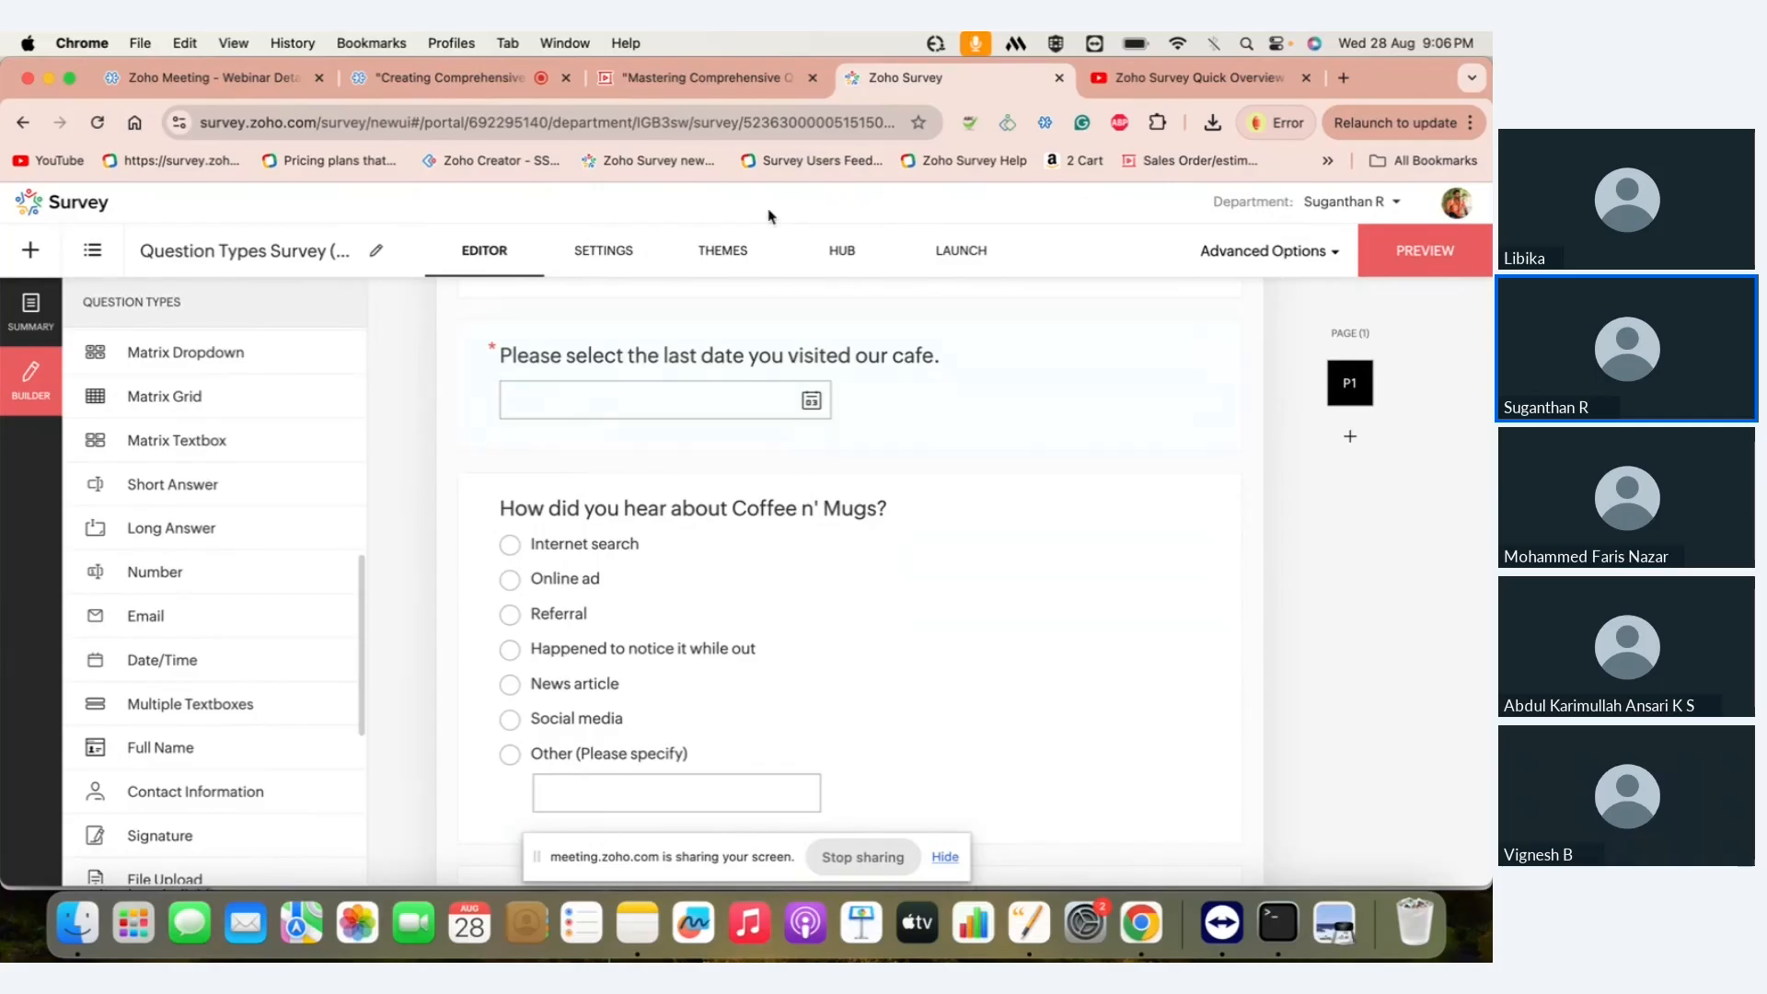
- Switch to the Zoho Show presentation and show the "Rich Text Editor & Formatting" slide
left_click(736, 80)
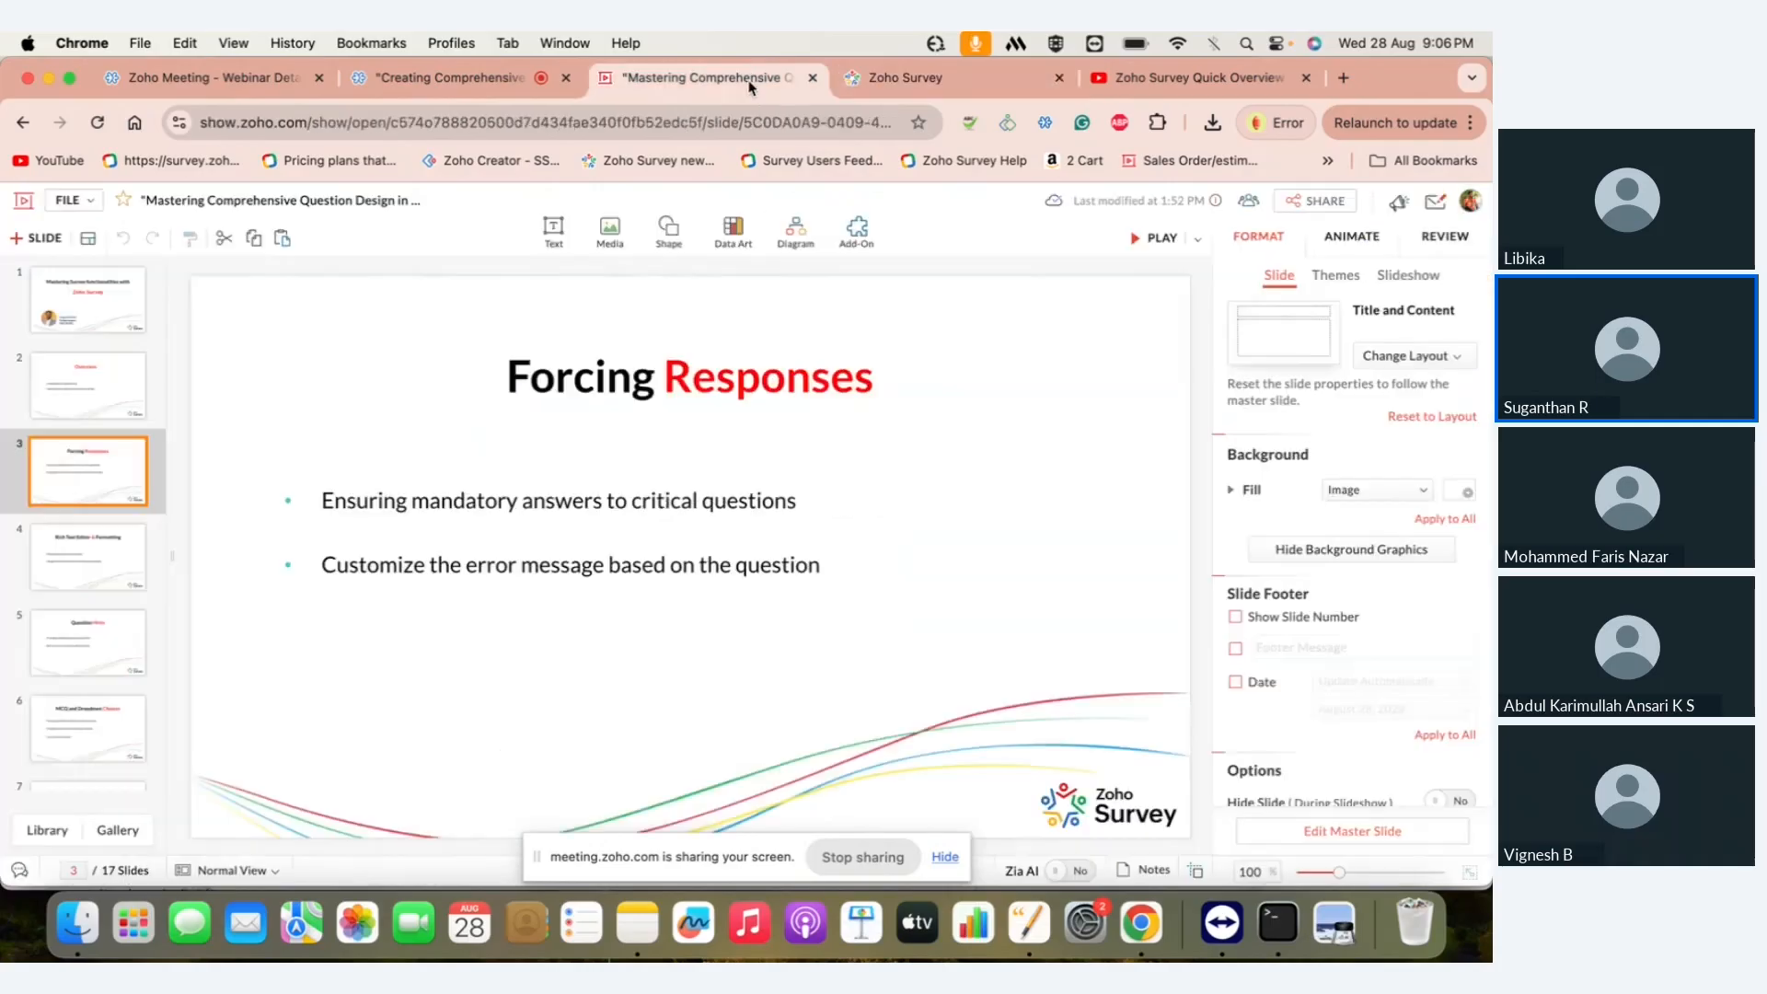
left_click(117, 565)
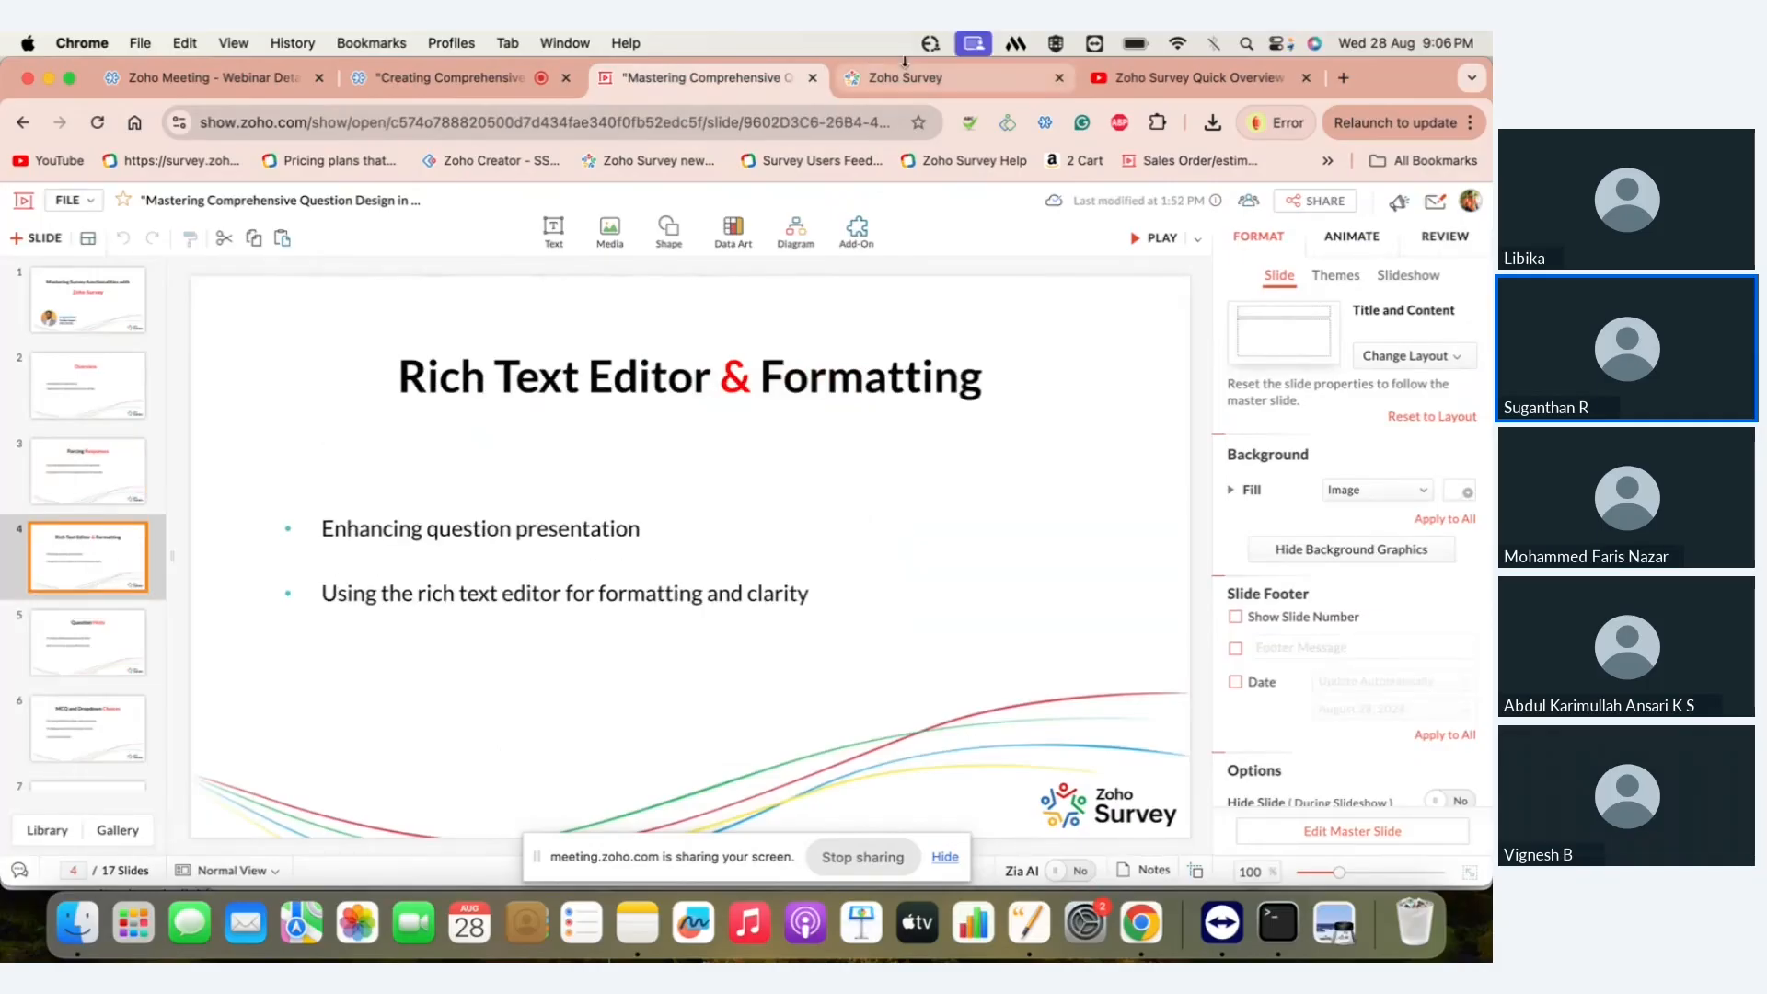
- Return to Zoho Survey and examine the rich text options for the last-visit date question and for the survey's introductory heading and description
left_click(908, 77)
scroll(834, 558, "up", 5)
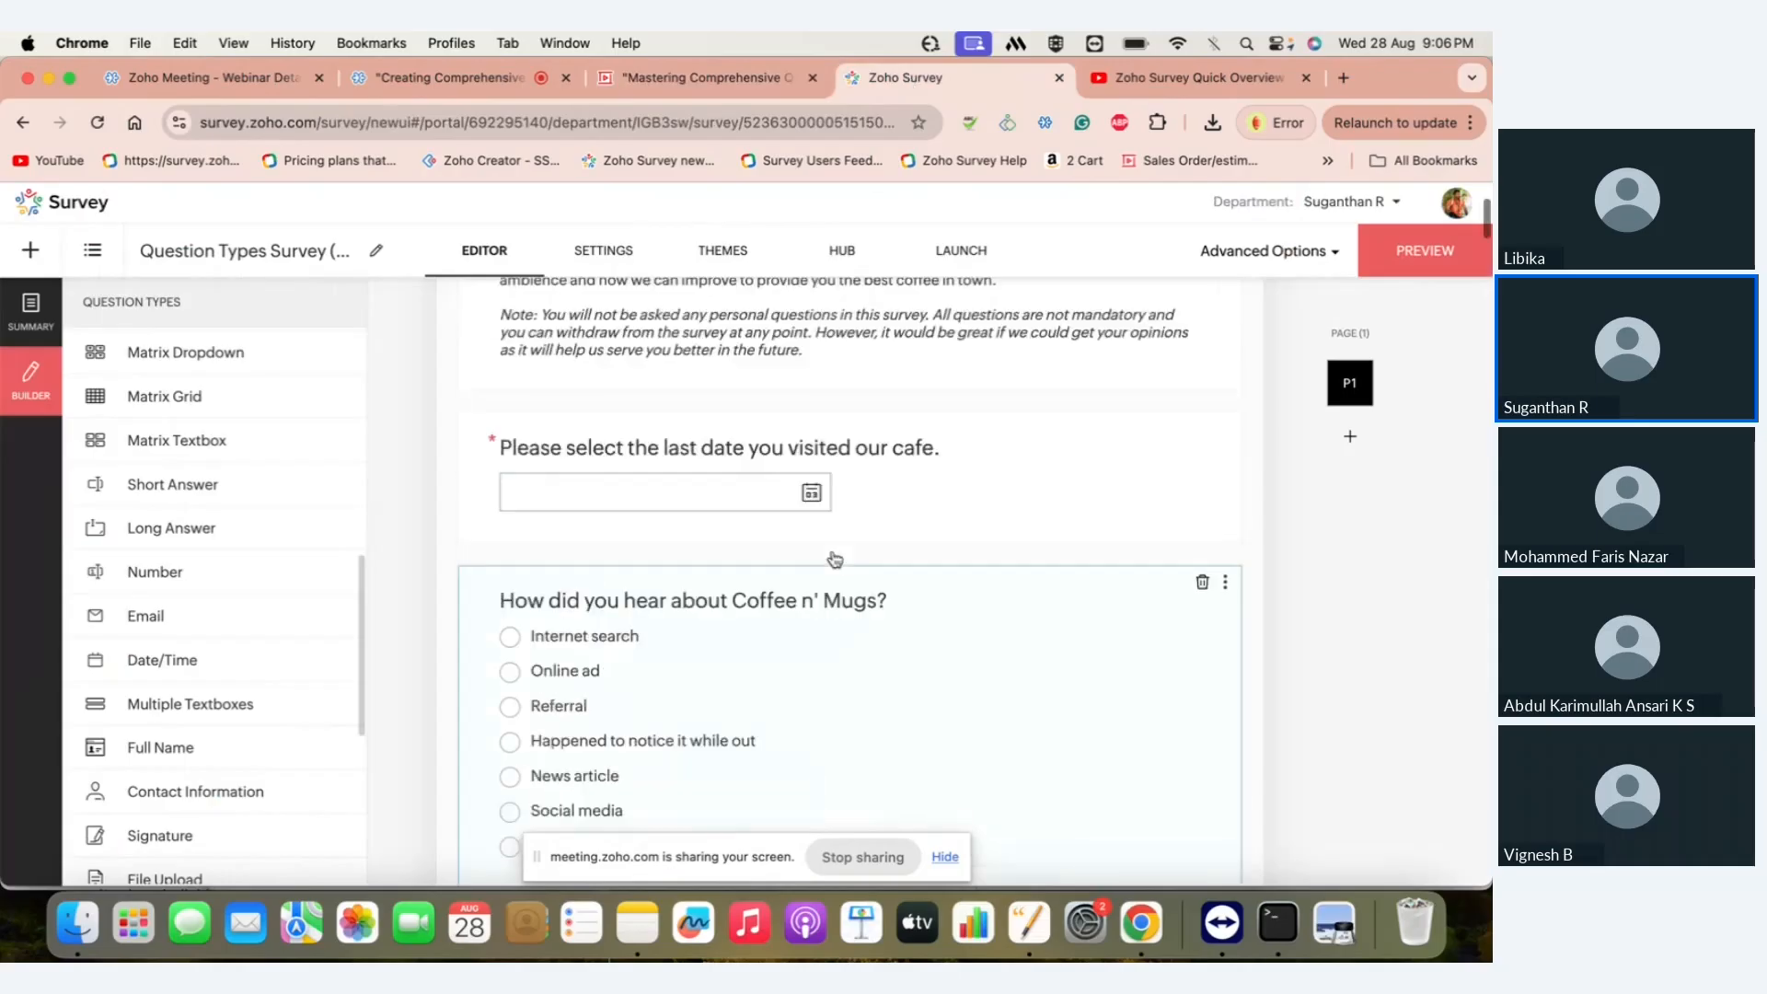
left_click(961, 698)
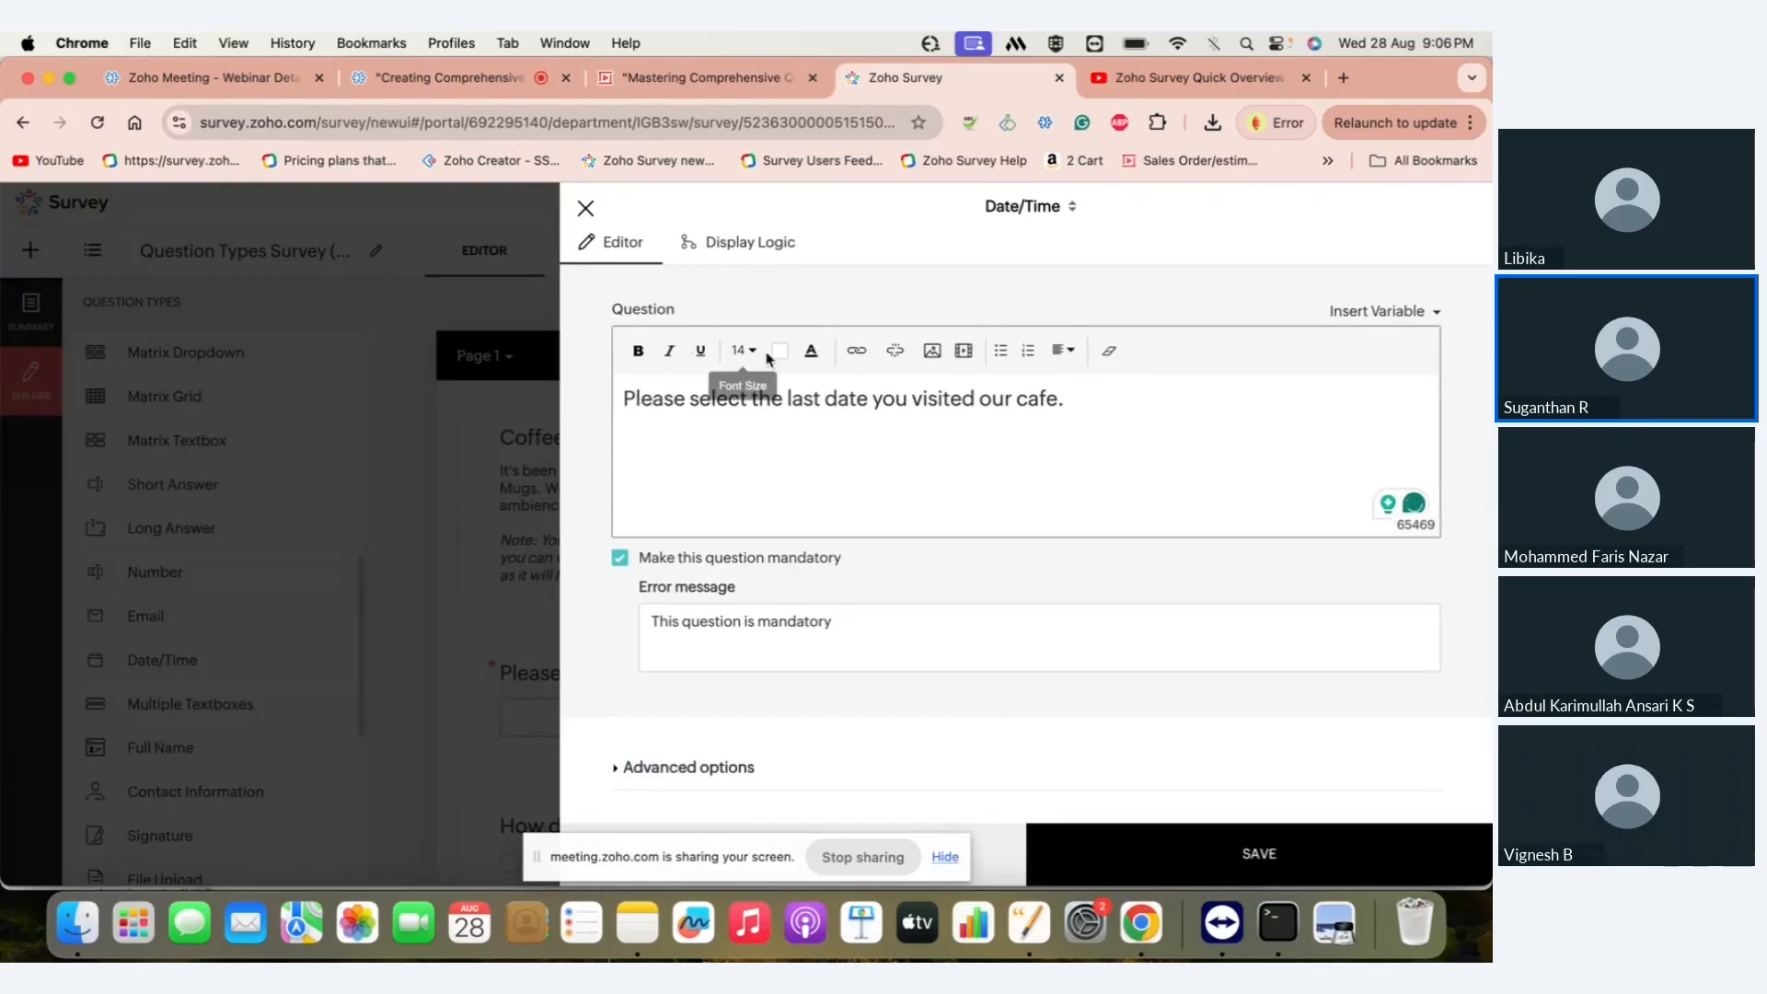
left_click_drag(623, 399, 1064, 400)
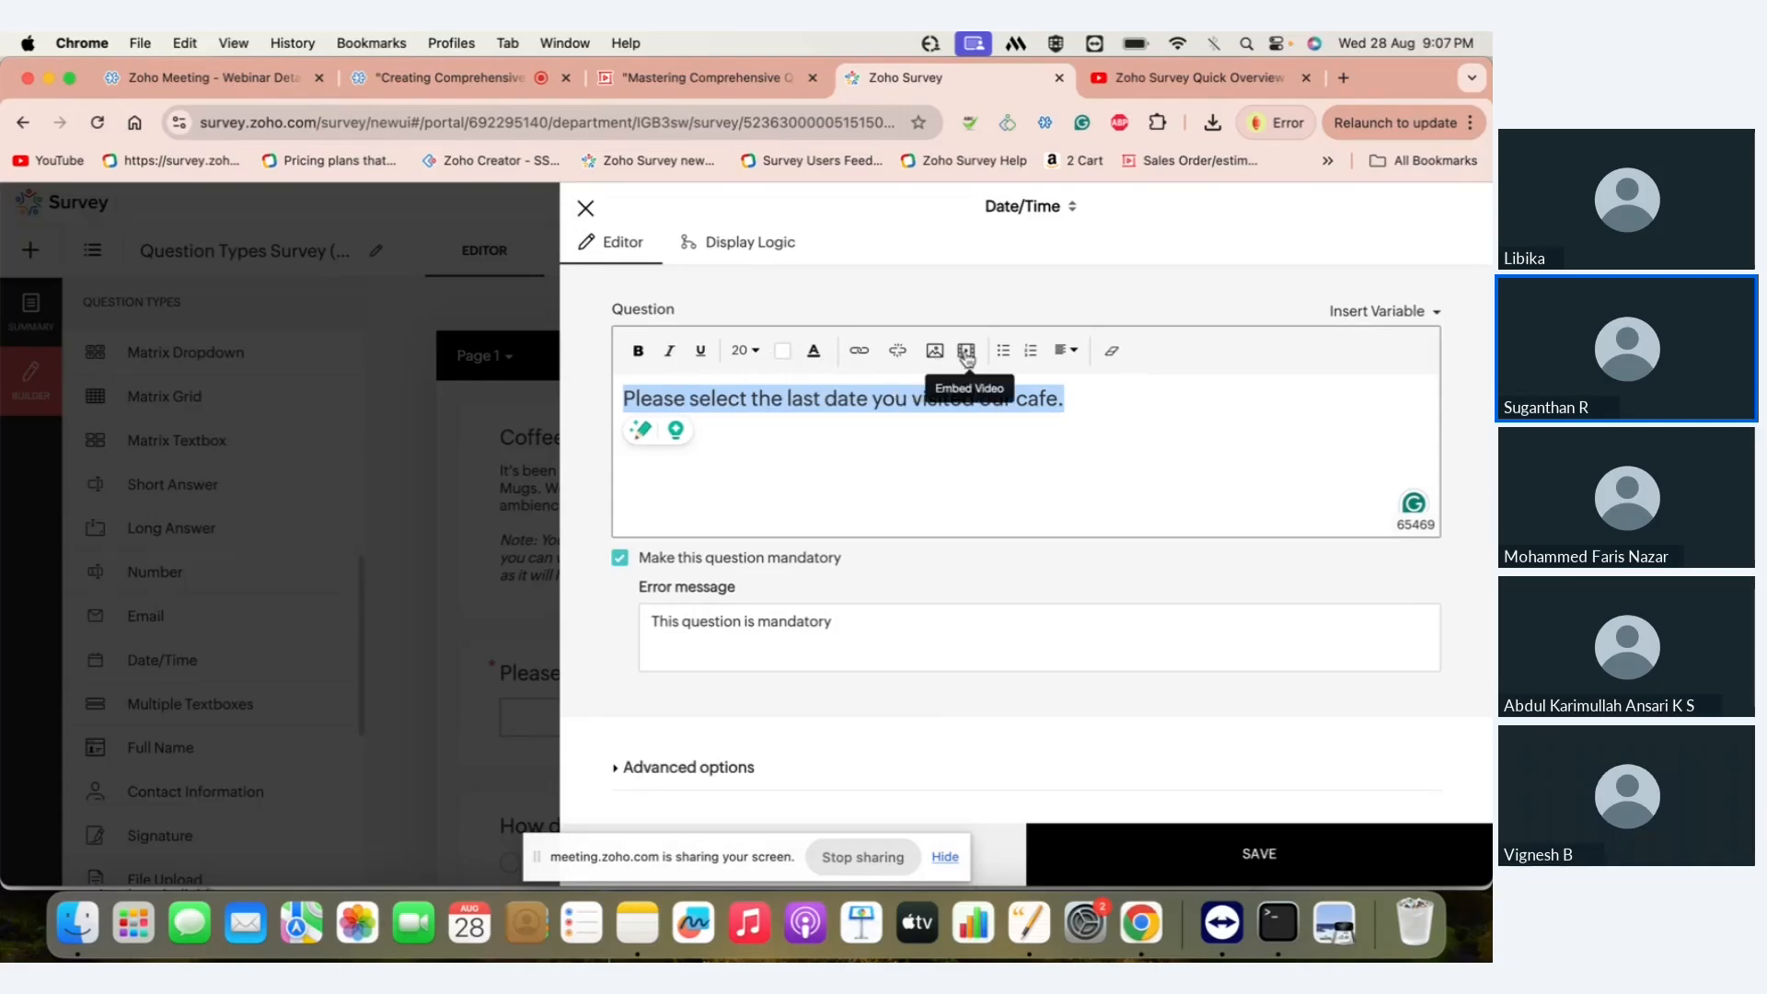
left_click(1025, 487)
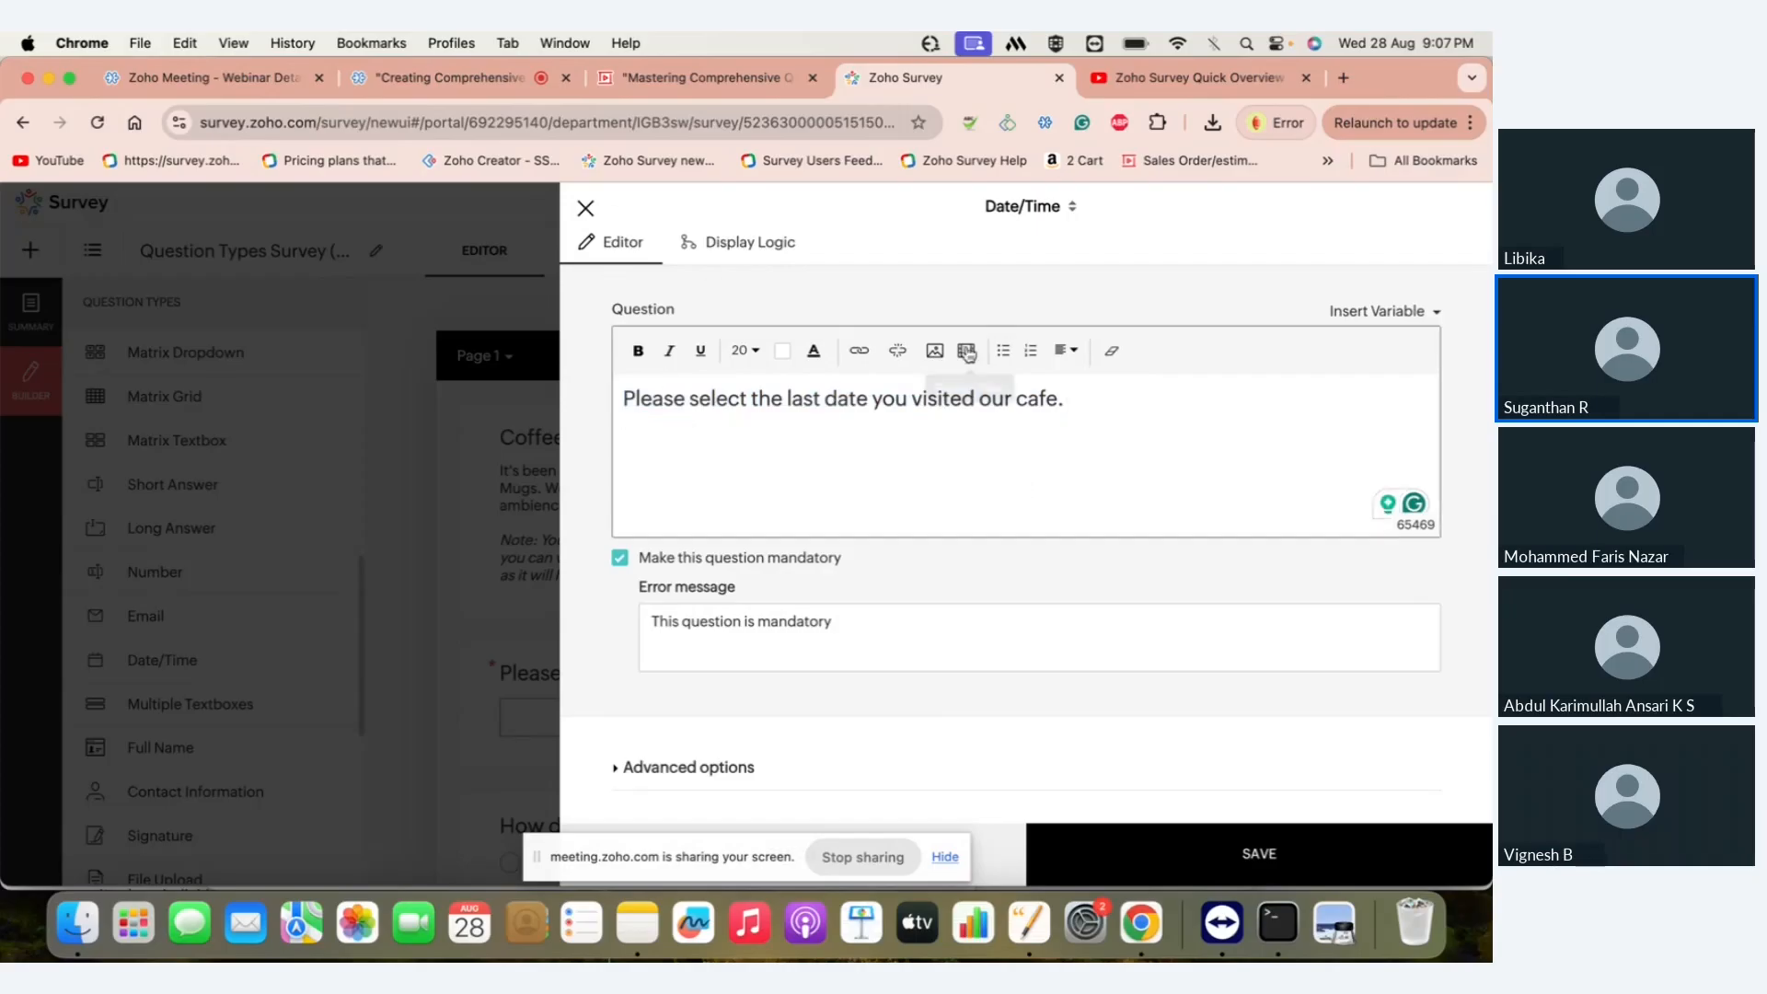
left_click(593, 206)
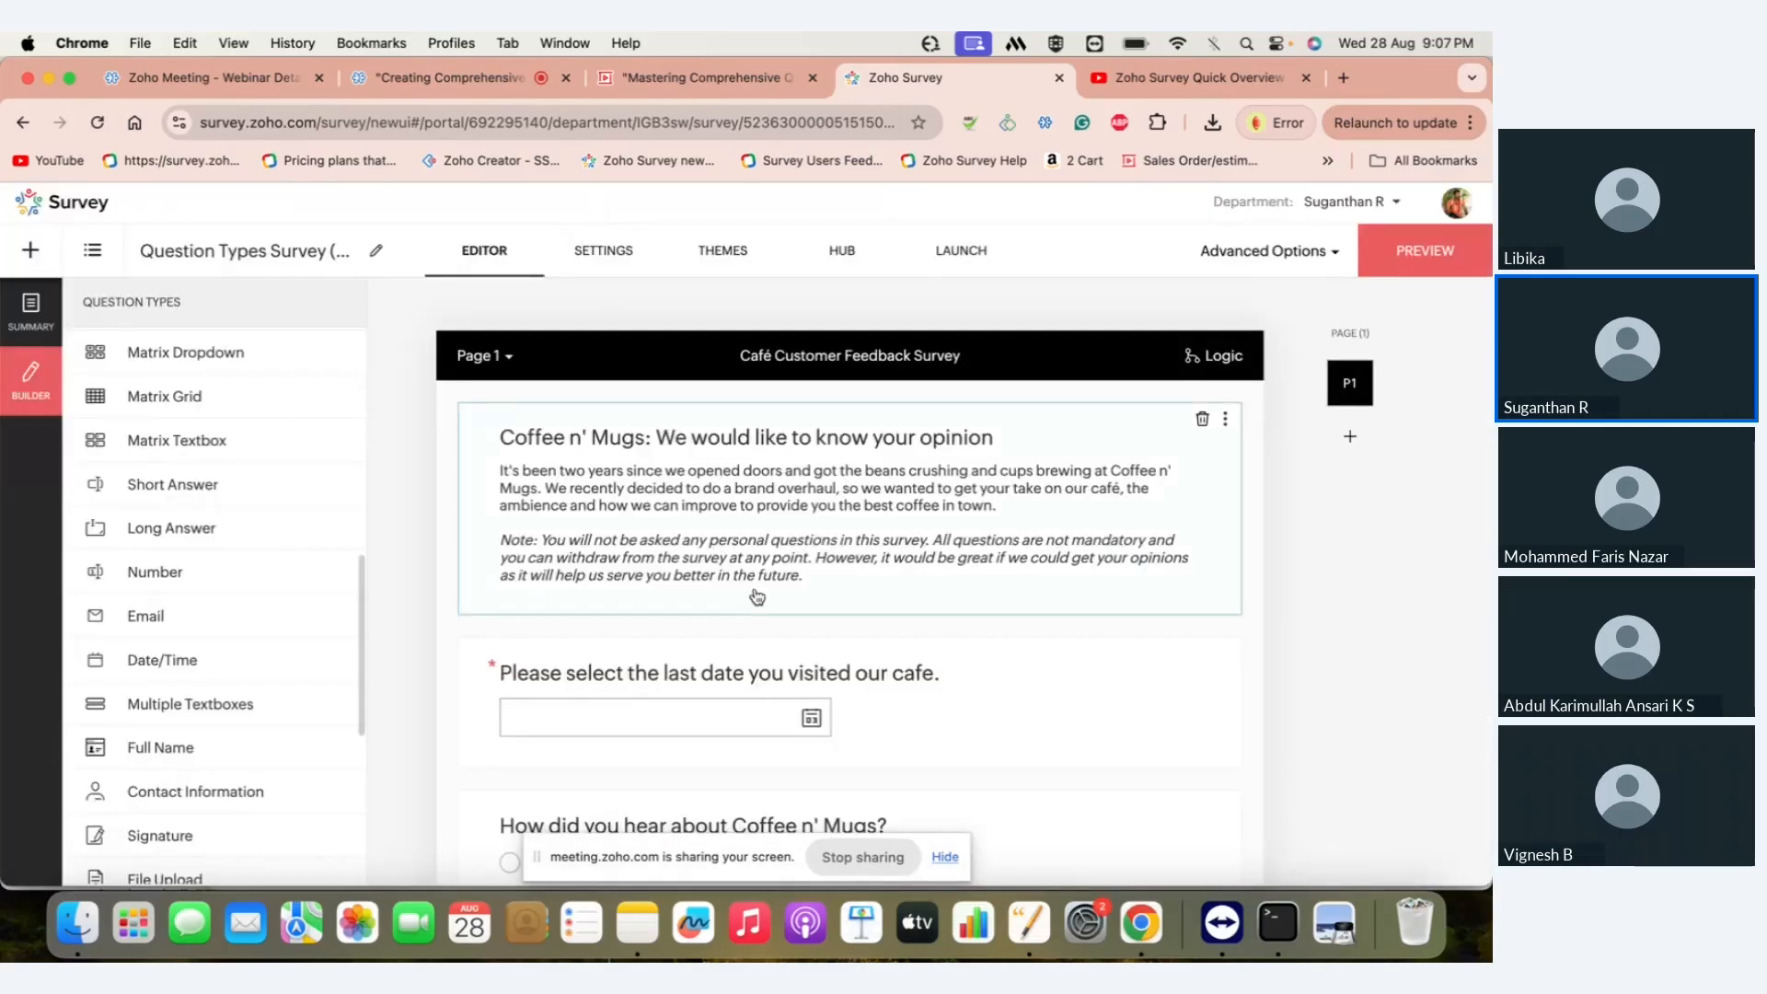
left_click(841, 589)
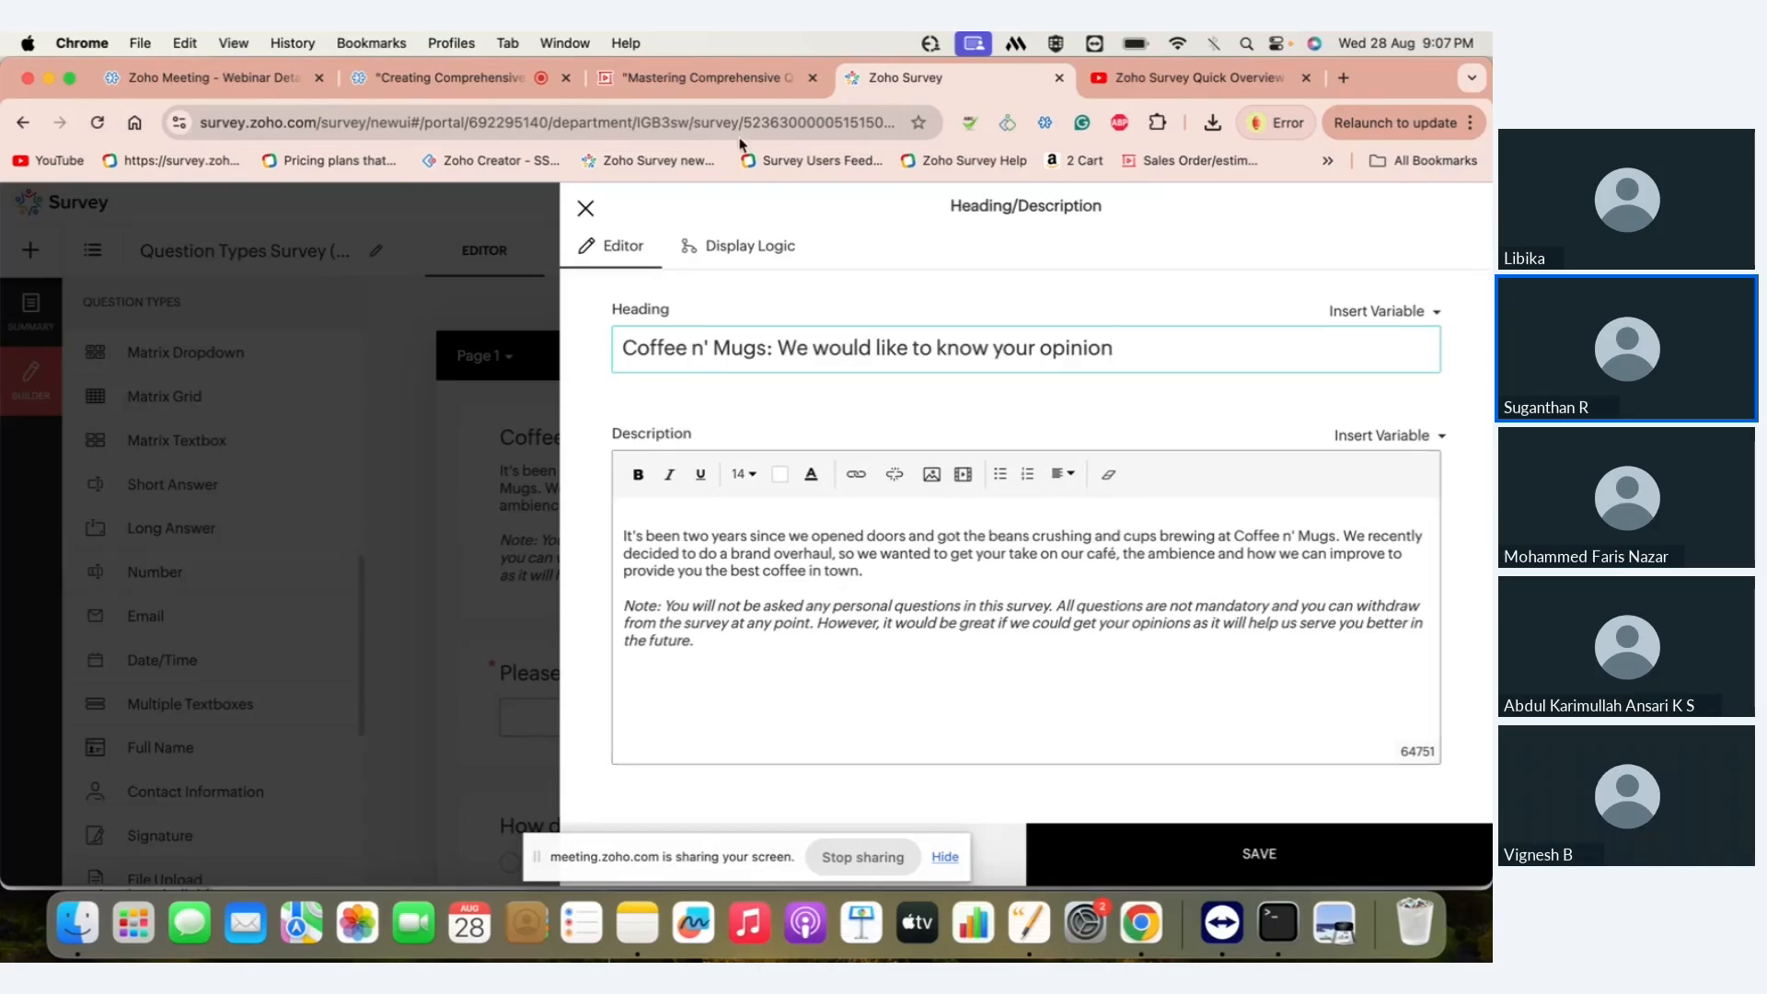
left_click(584, 212)
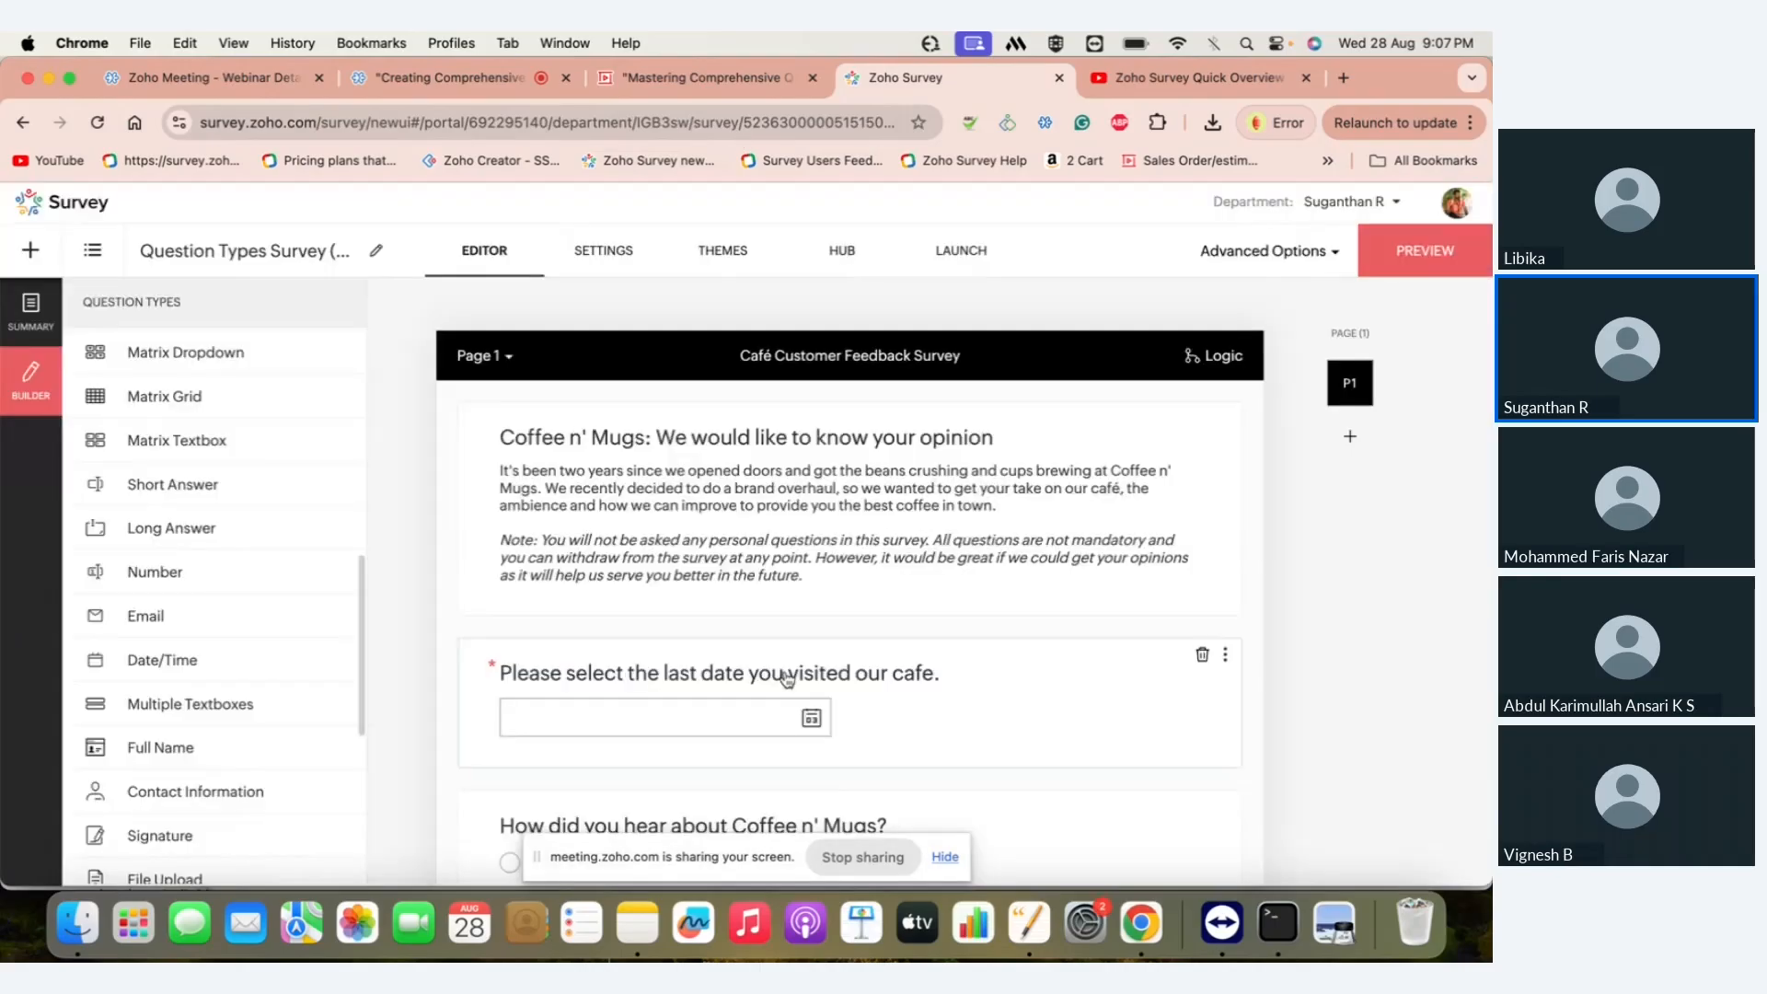
- Clear all formatting from the description under "Coffee n' Mugs: We would like to know your opinion" and save it
scroll(734, 671, "down", 2)
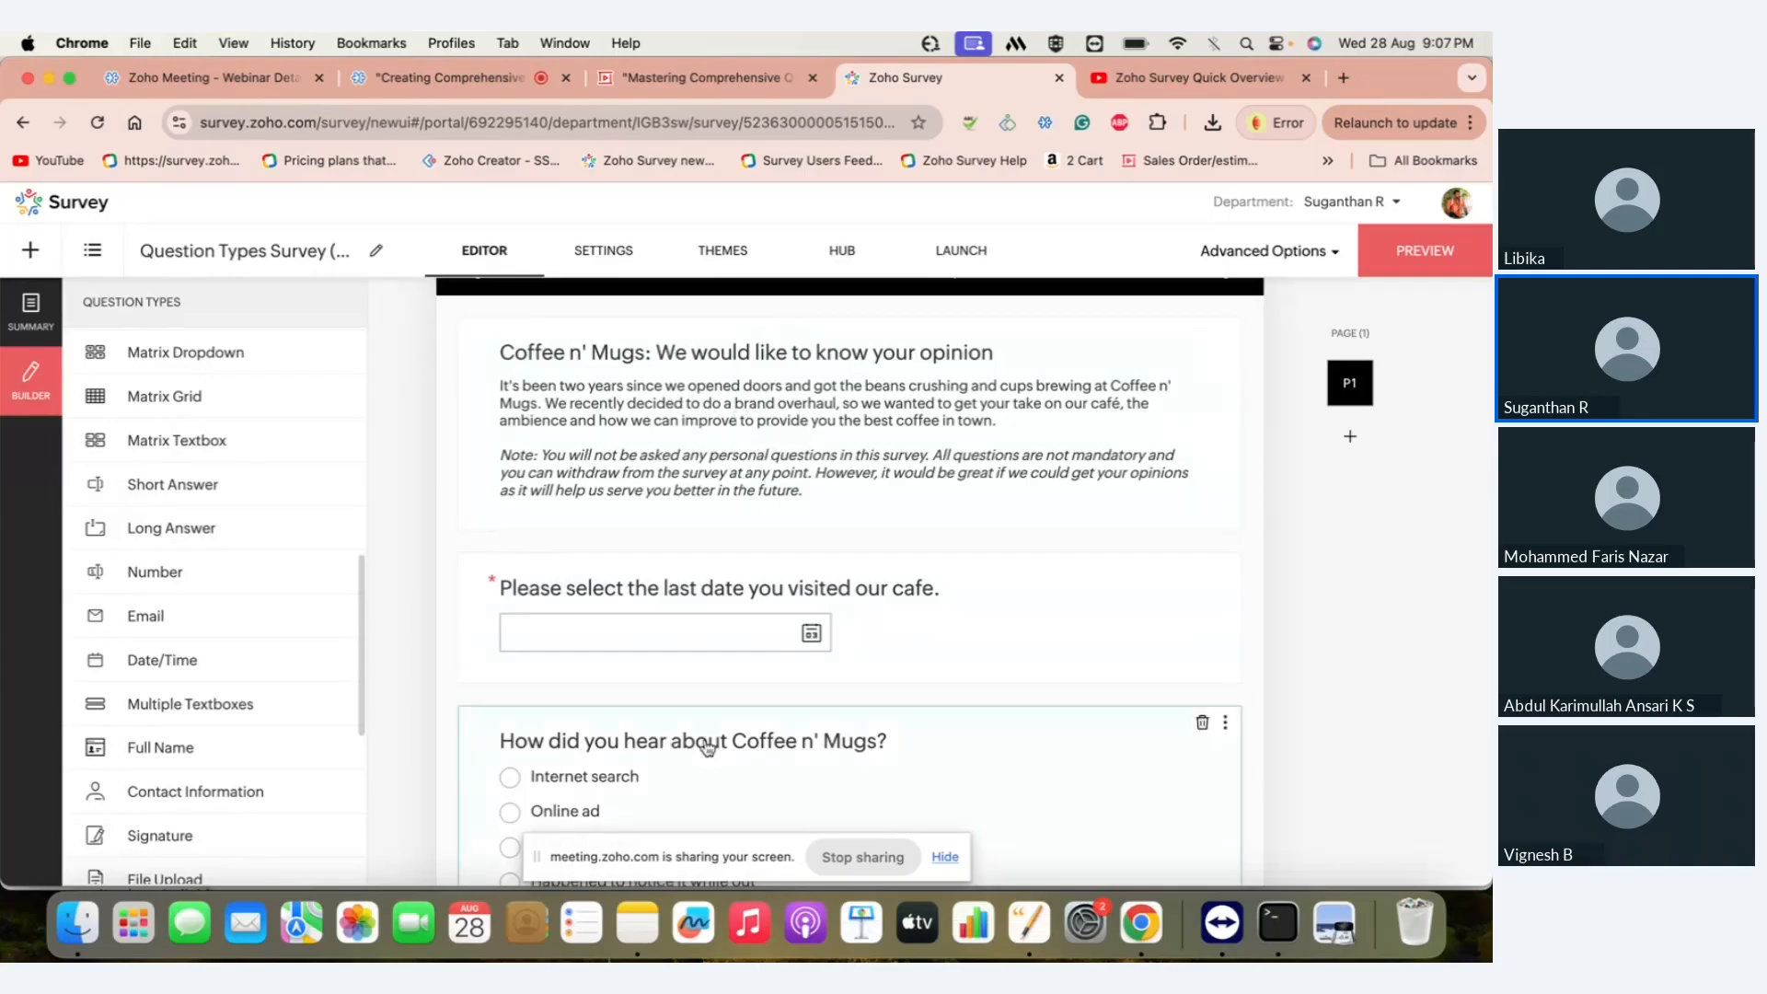
left_click(943, 511)
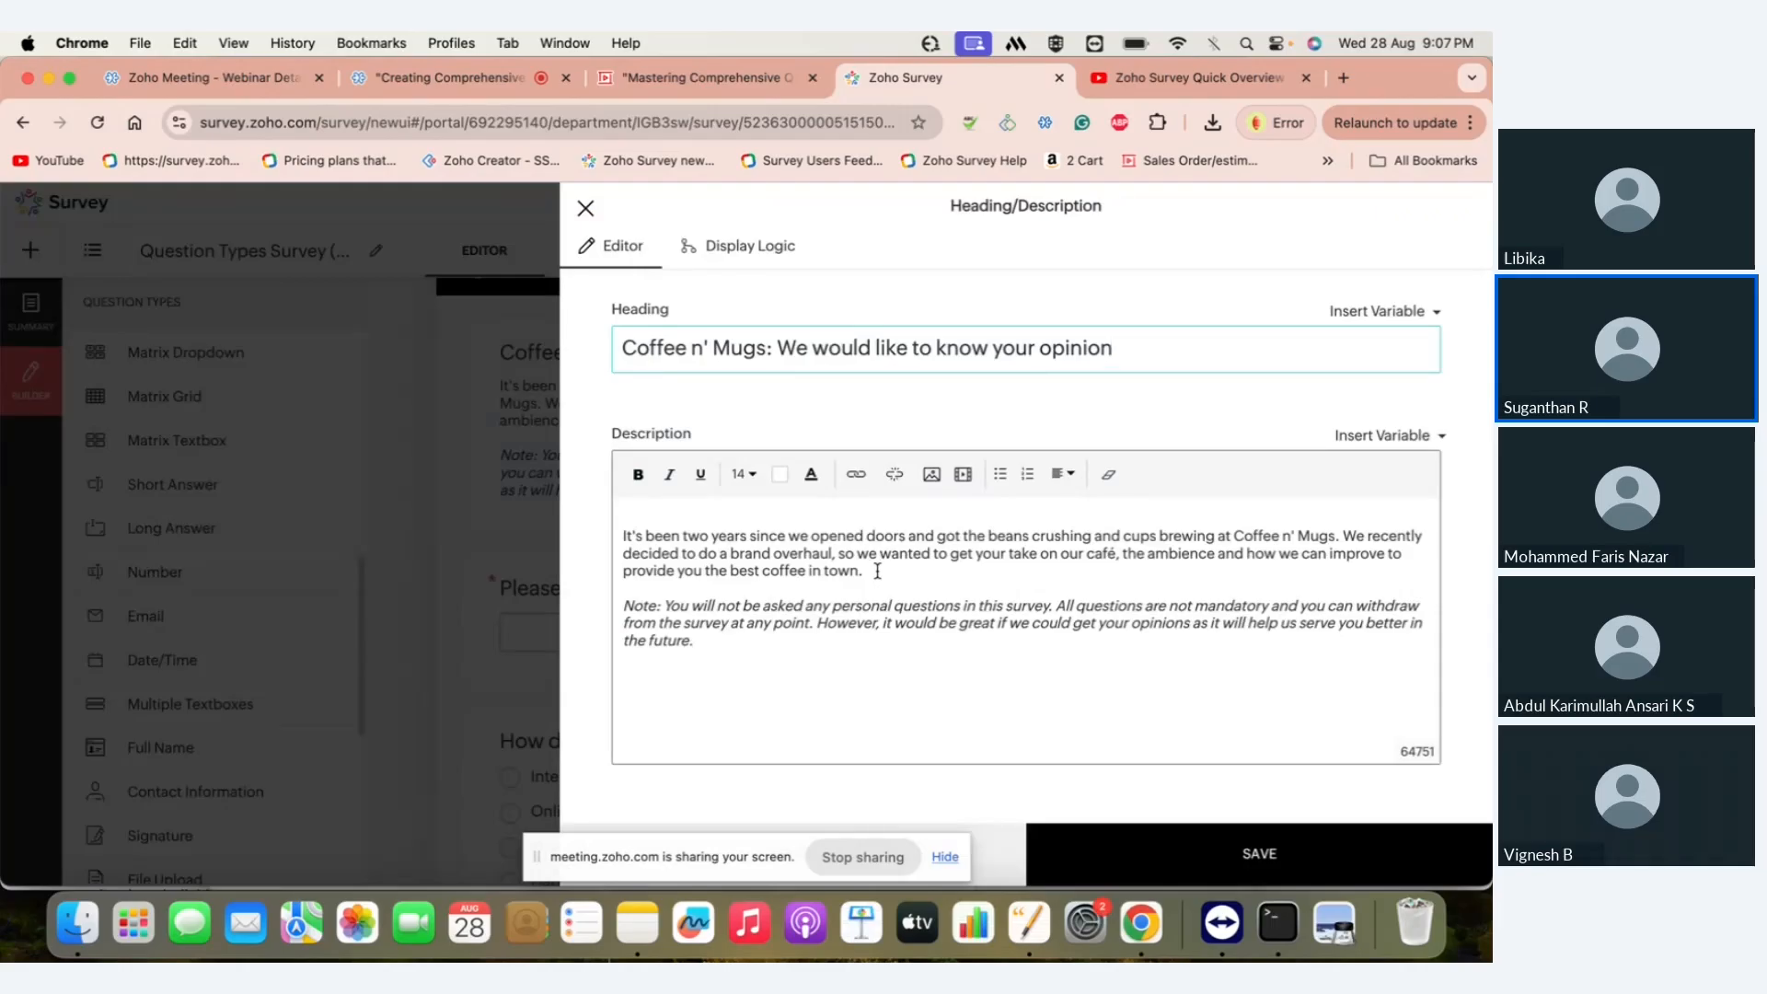
left_click(812, 634)
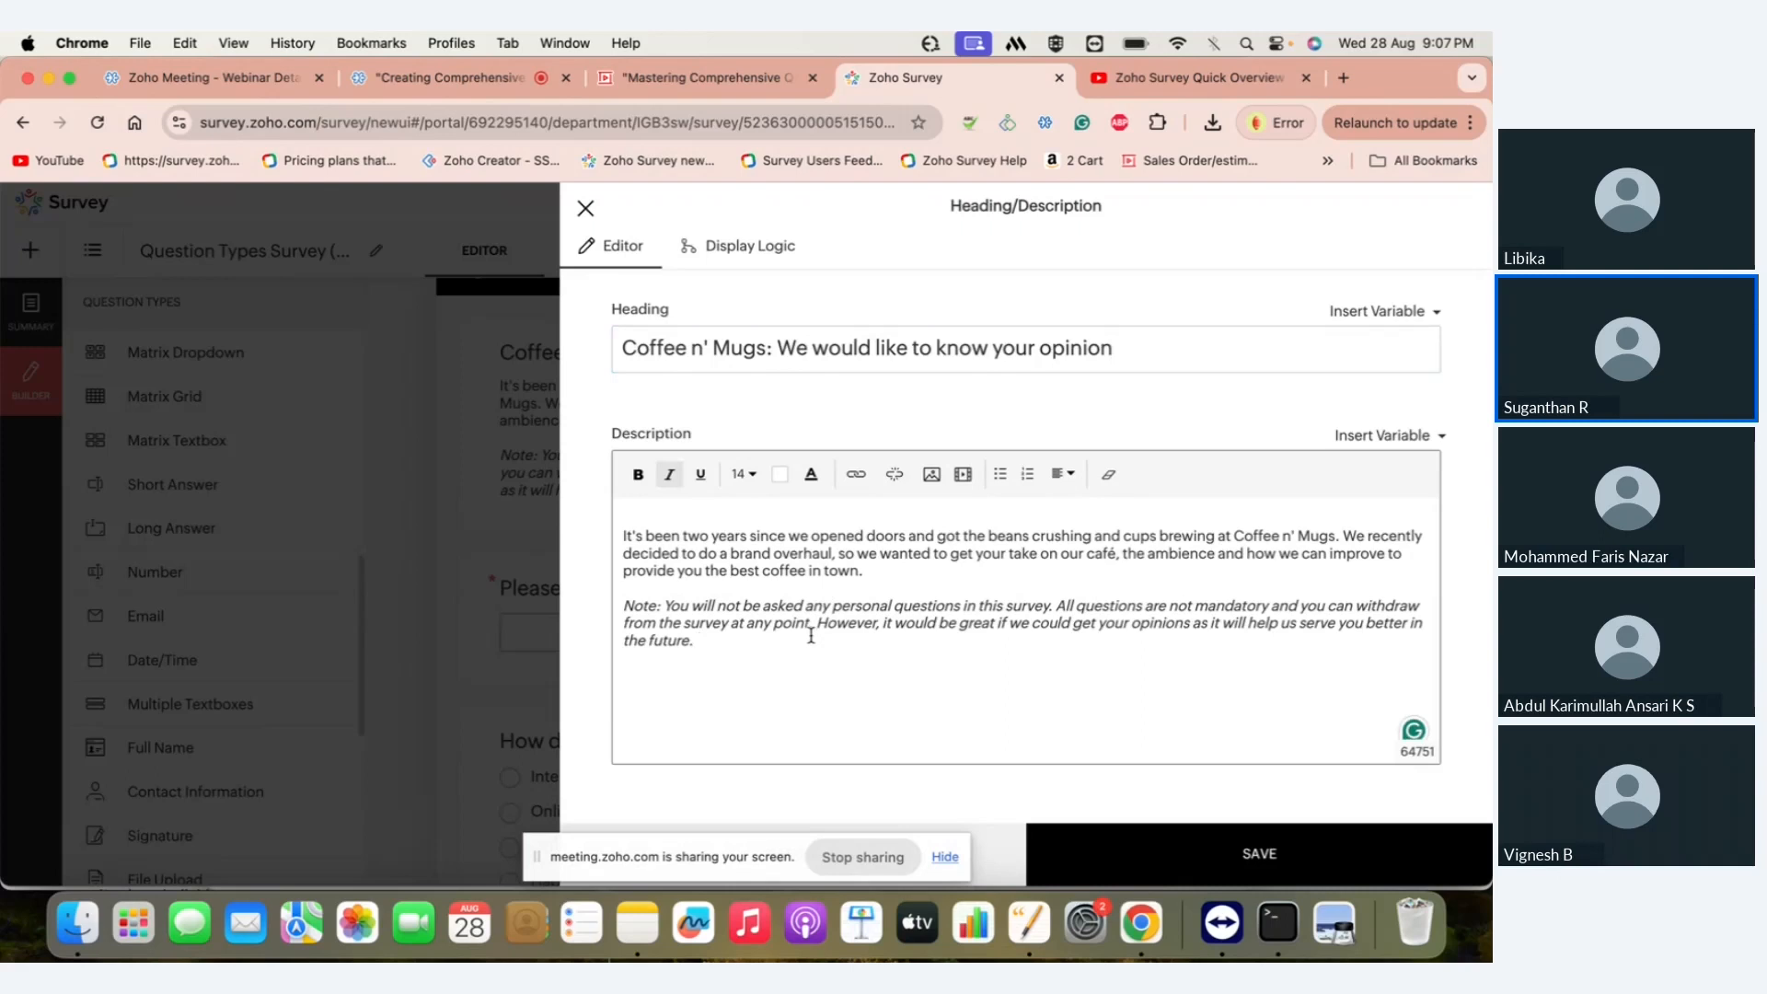
key("super+a")
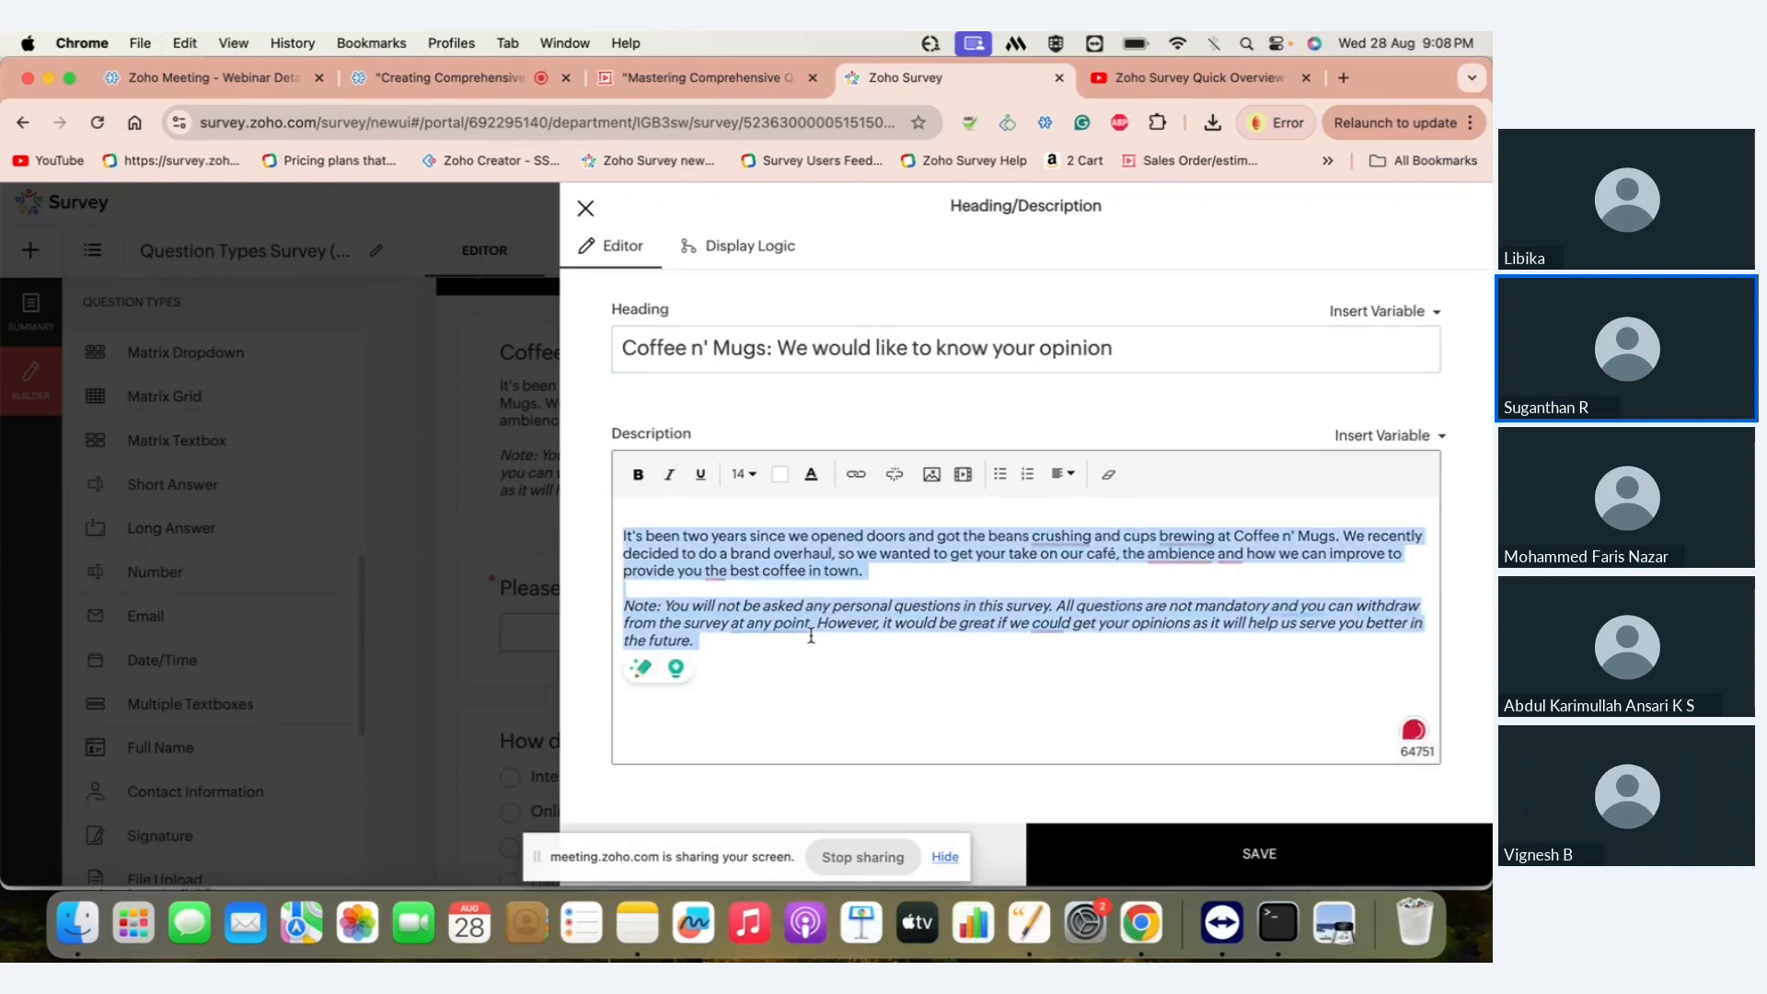
left_click(1111, 480)
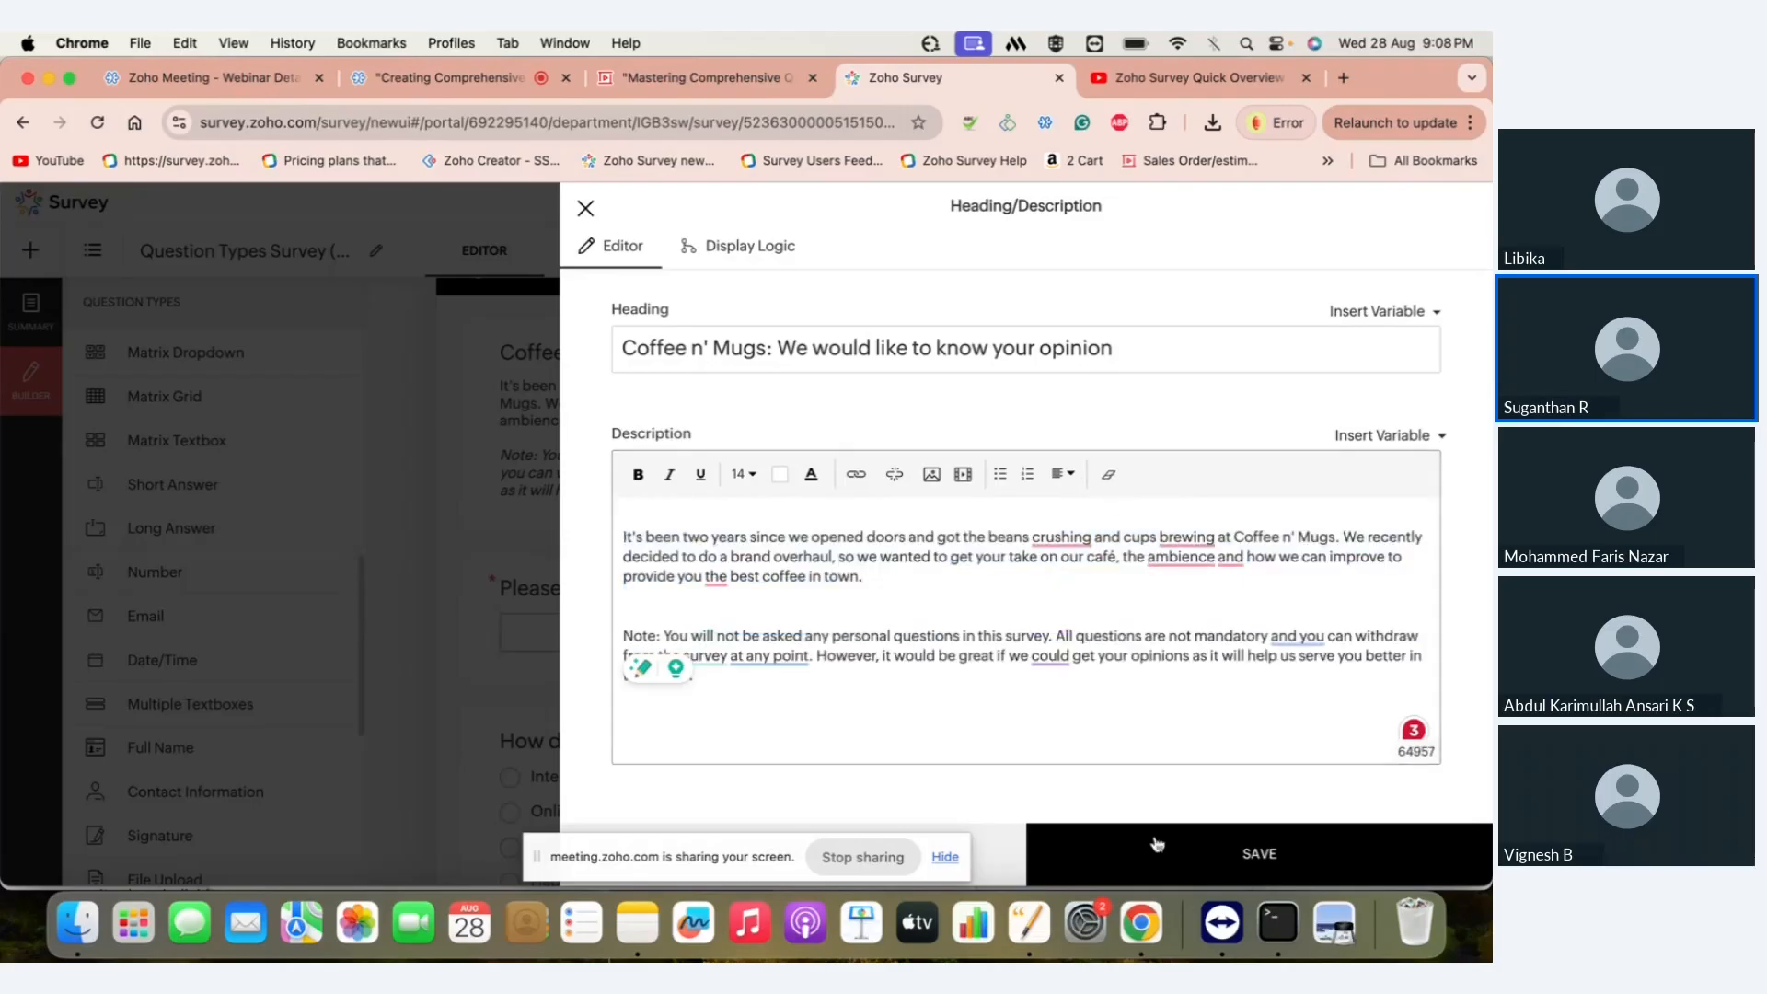
left_click(1175, 863)
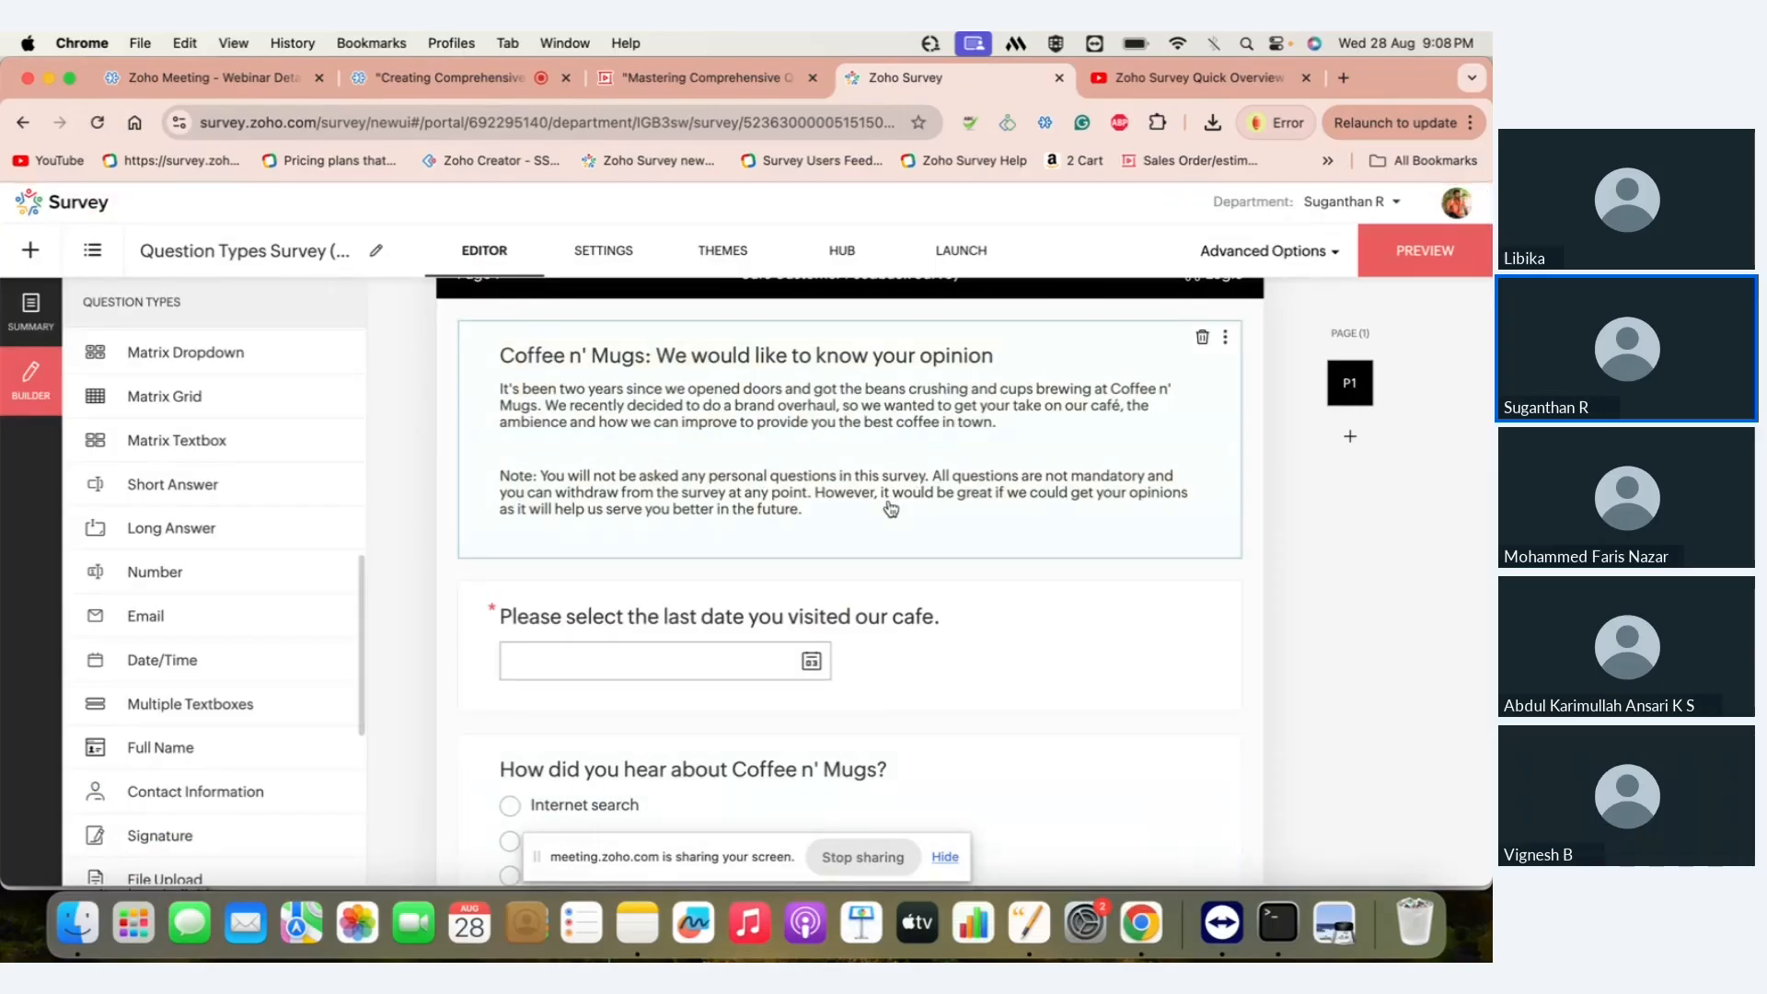
- Switch to the Zoho Show presentation and show the "Question Hints" slide
left_click(706, 85)
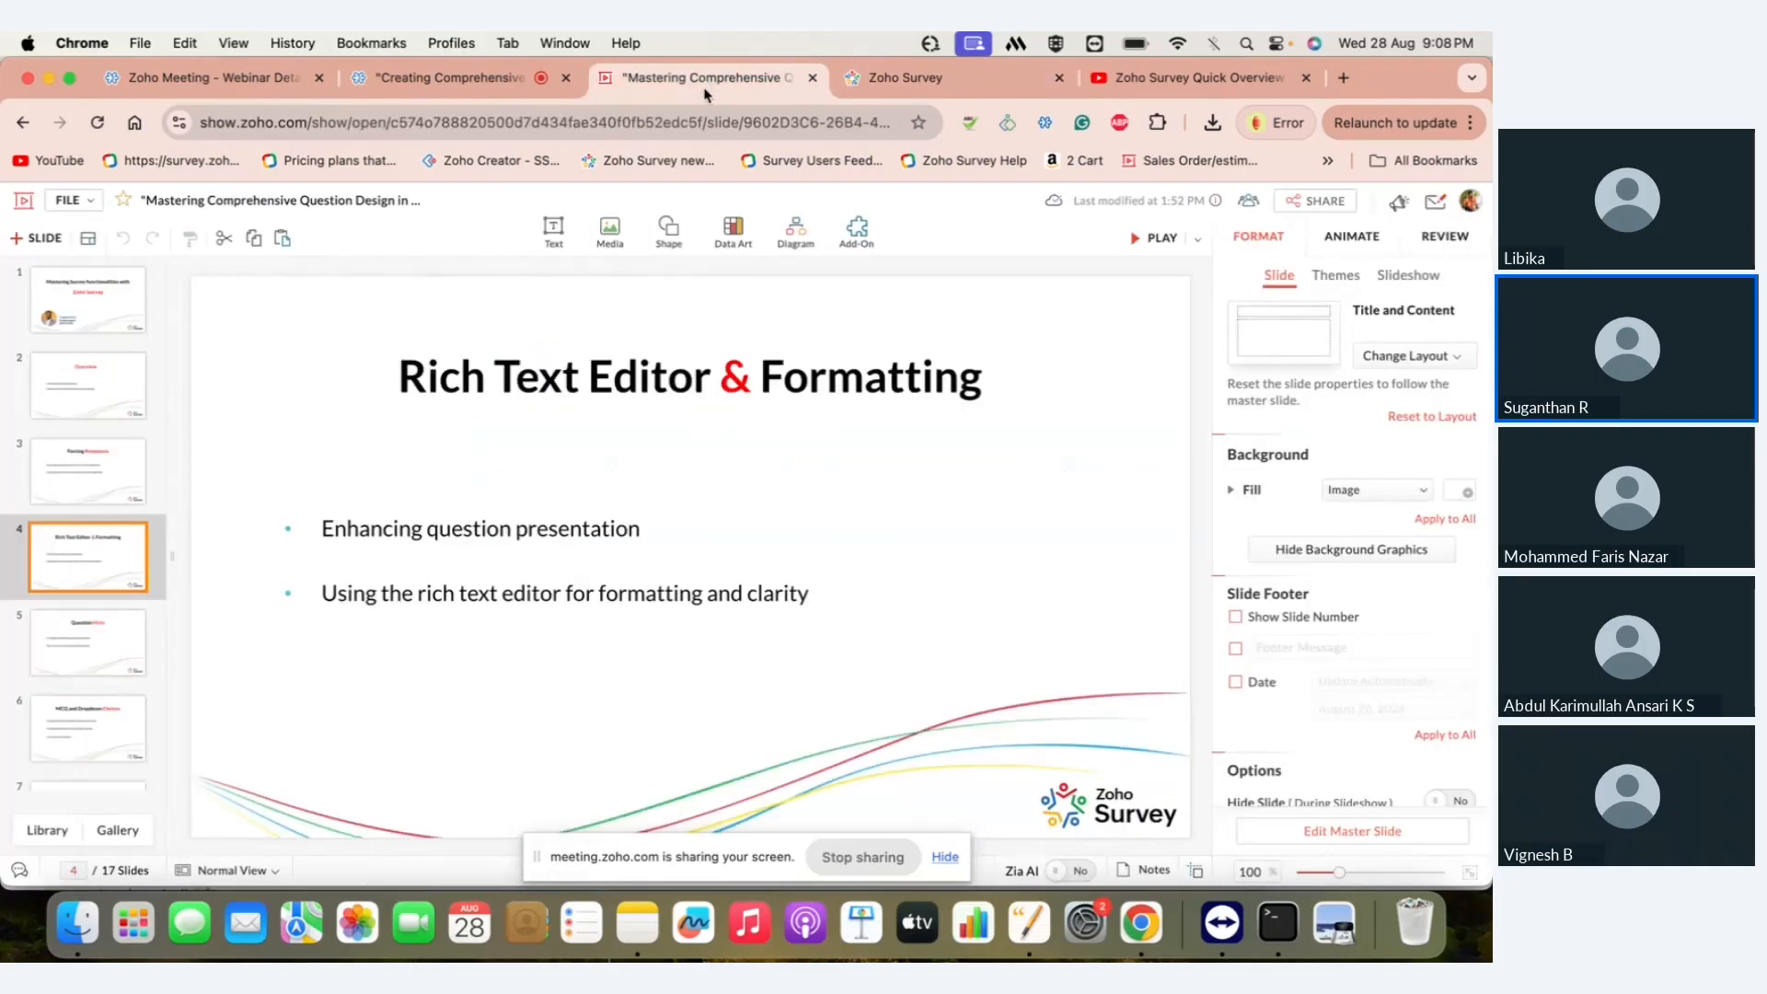
left_click(126, 646)
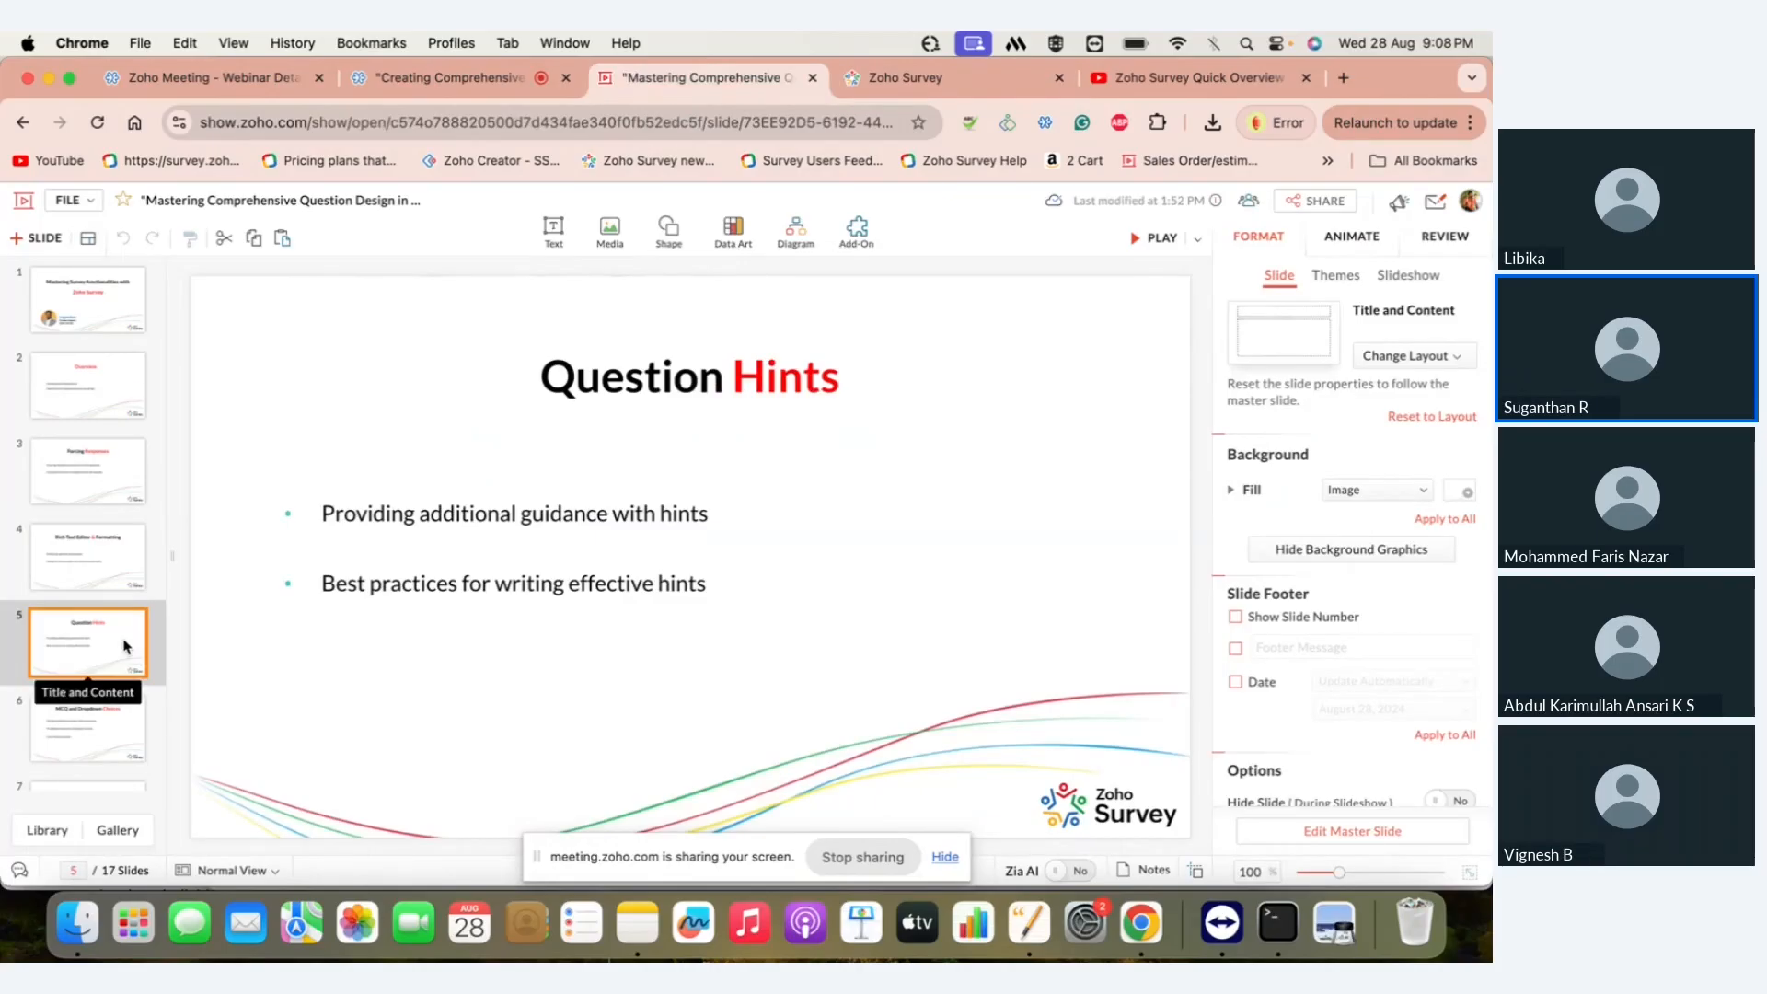
- Switch to Zoho Survey, add the question hint "Please select only 1 answer" to "How did you hear about Coffee n' Mugs?" and save it
left_click(902, 78)
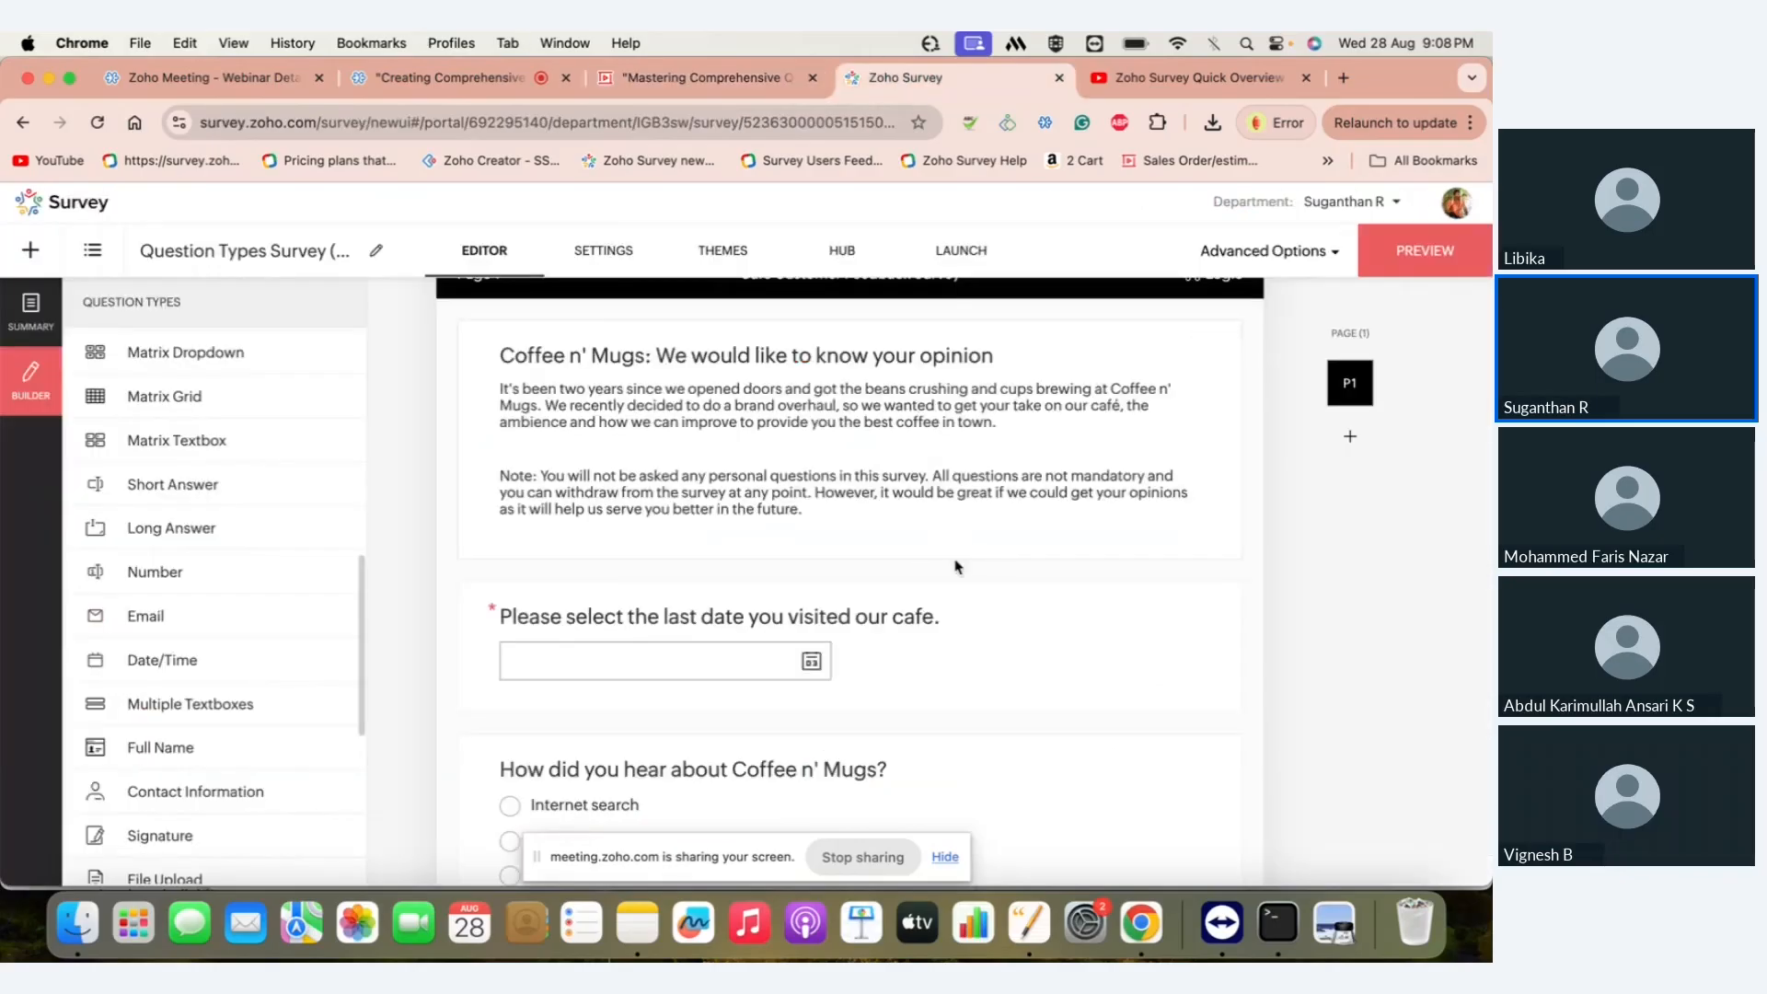
scroll(957, 565, "down", 3)
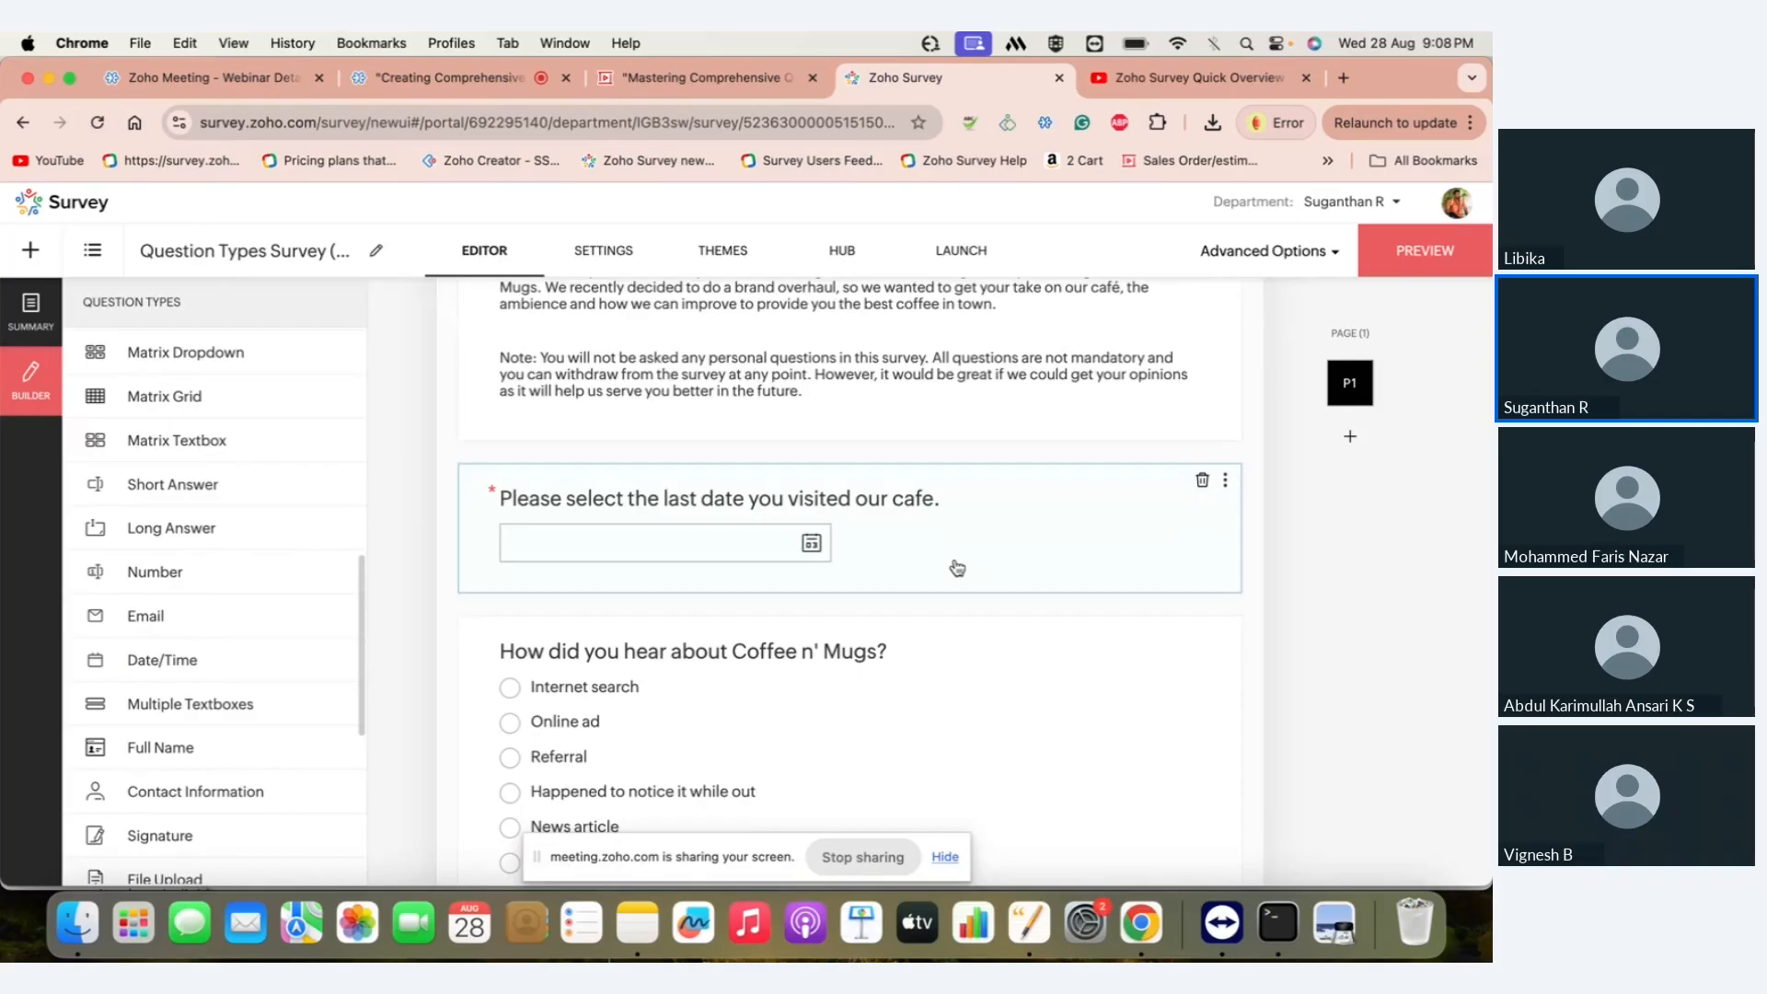
scroll(958, 568, "down", 2)
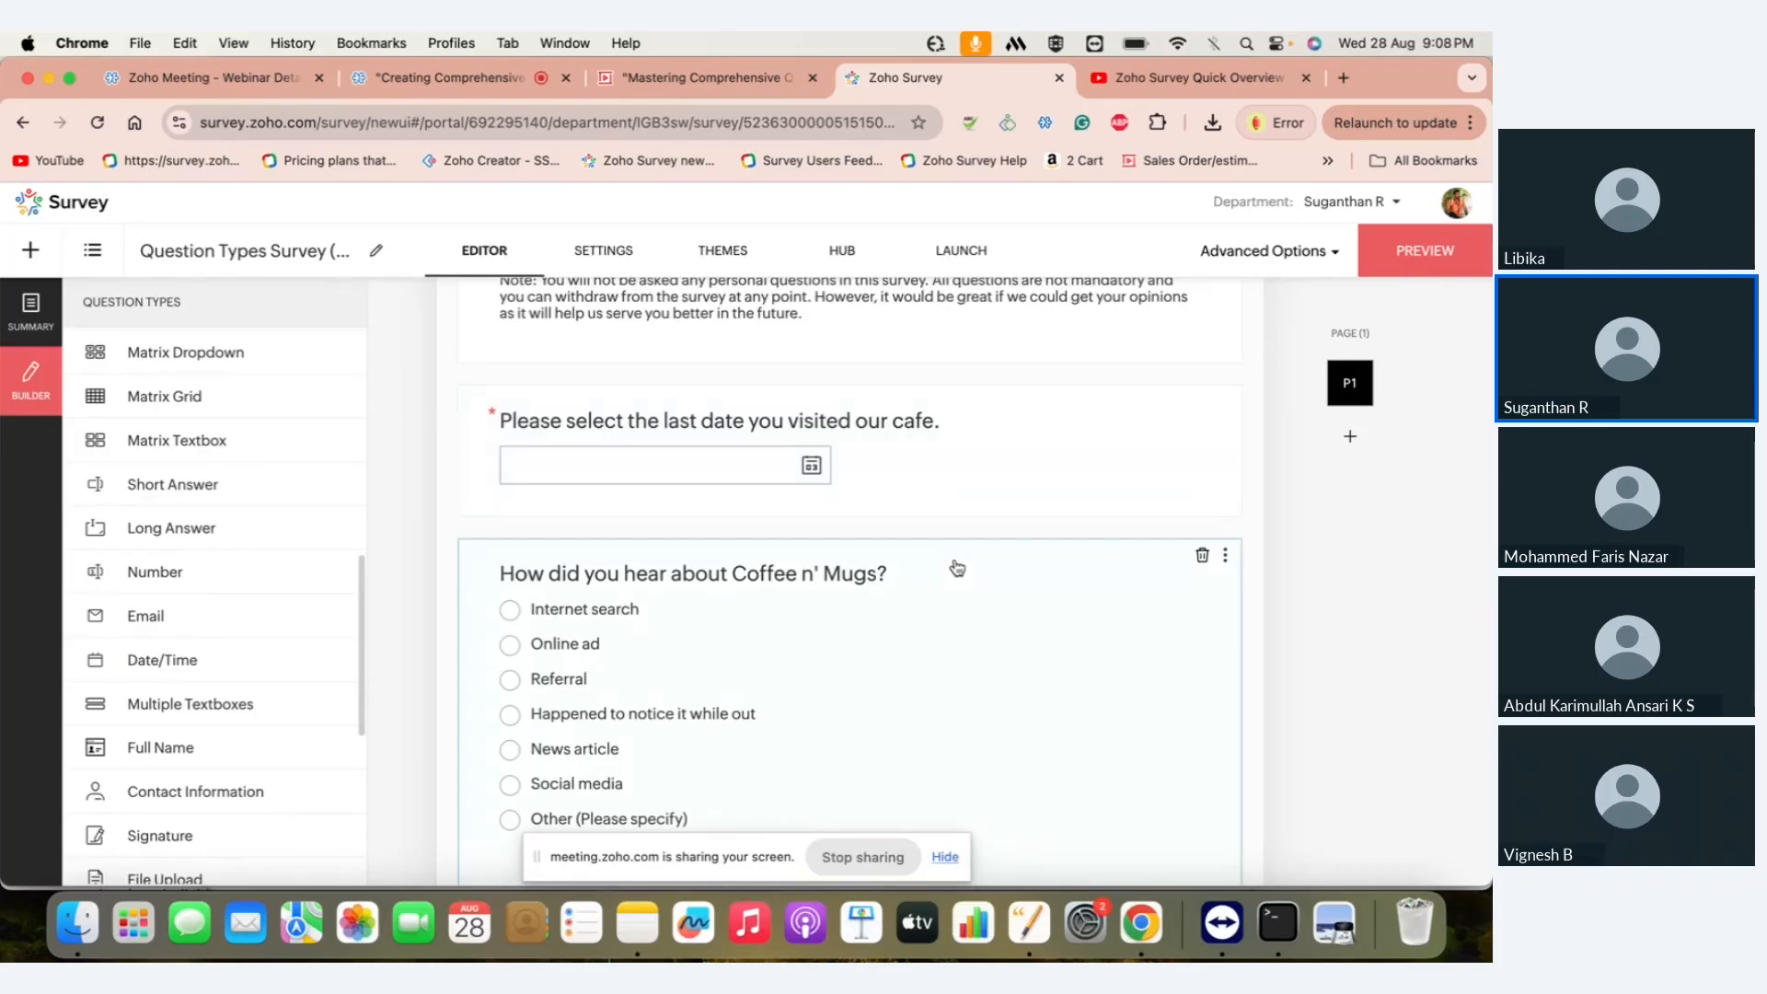
scroll(957, 568, "down", 2)
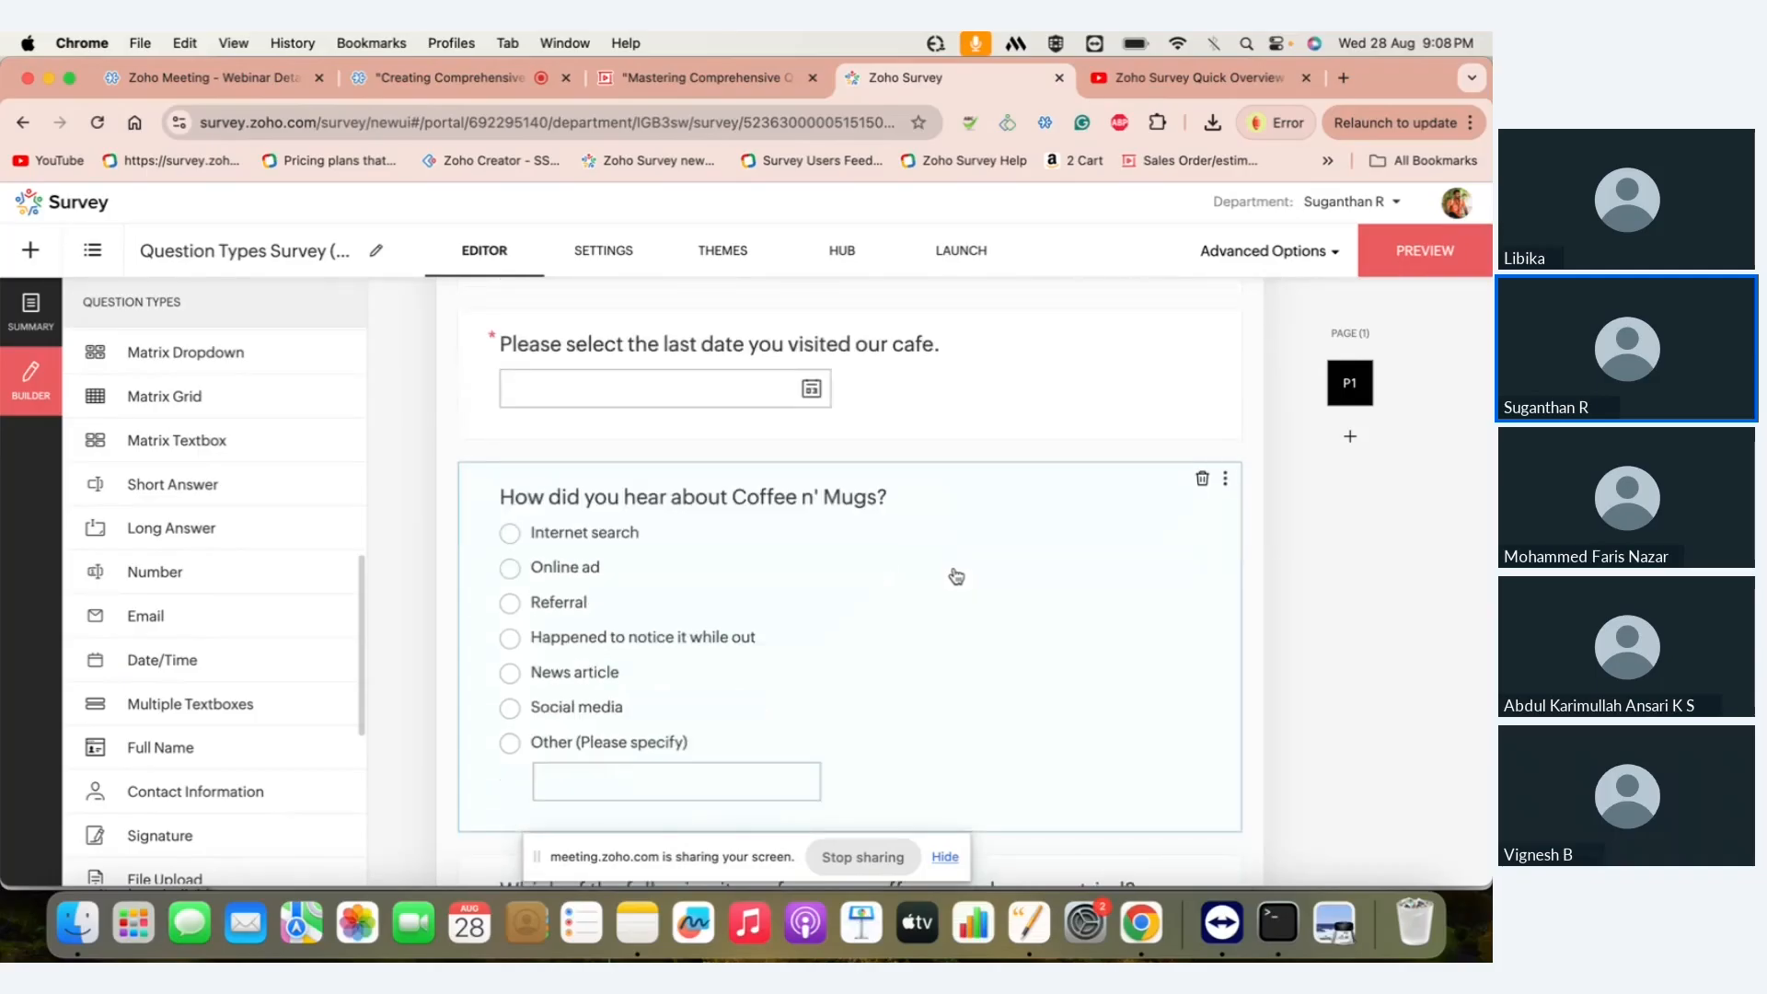
left_click(957, 577)
scroll(955, 575, "down", 5)
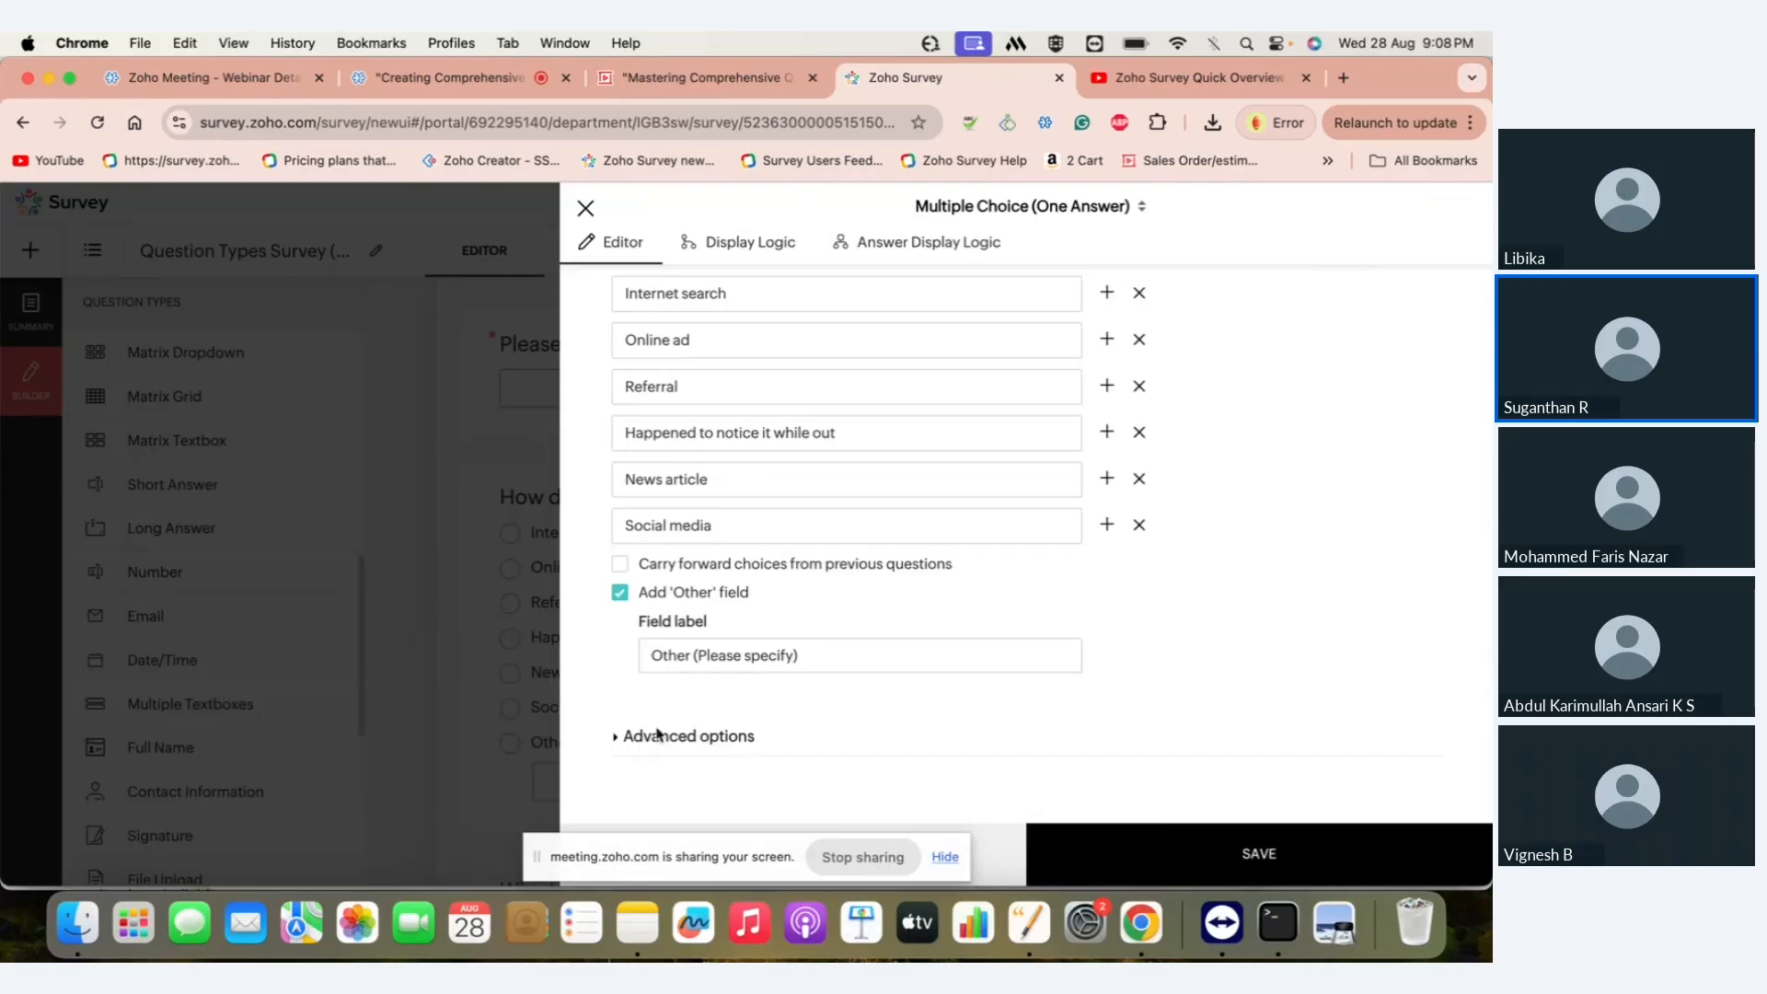
left_click(653, 737)
scroll(654, 747, "down", 3)
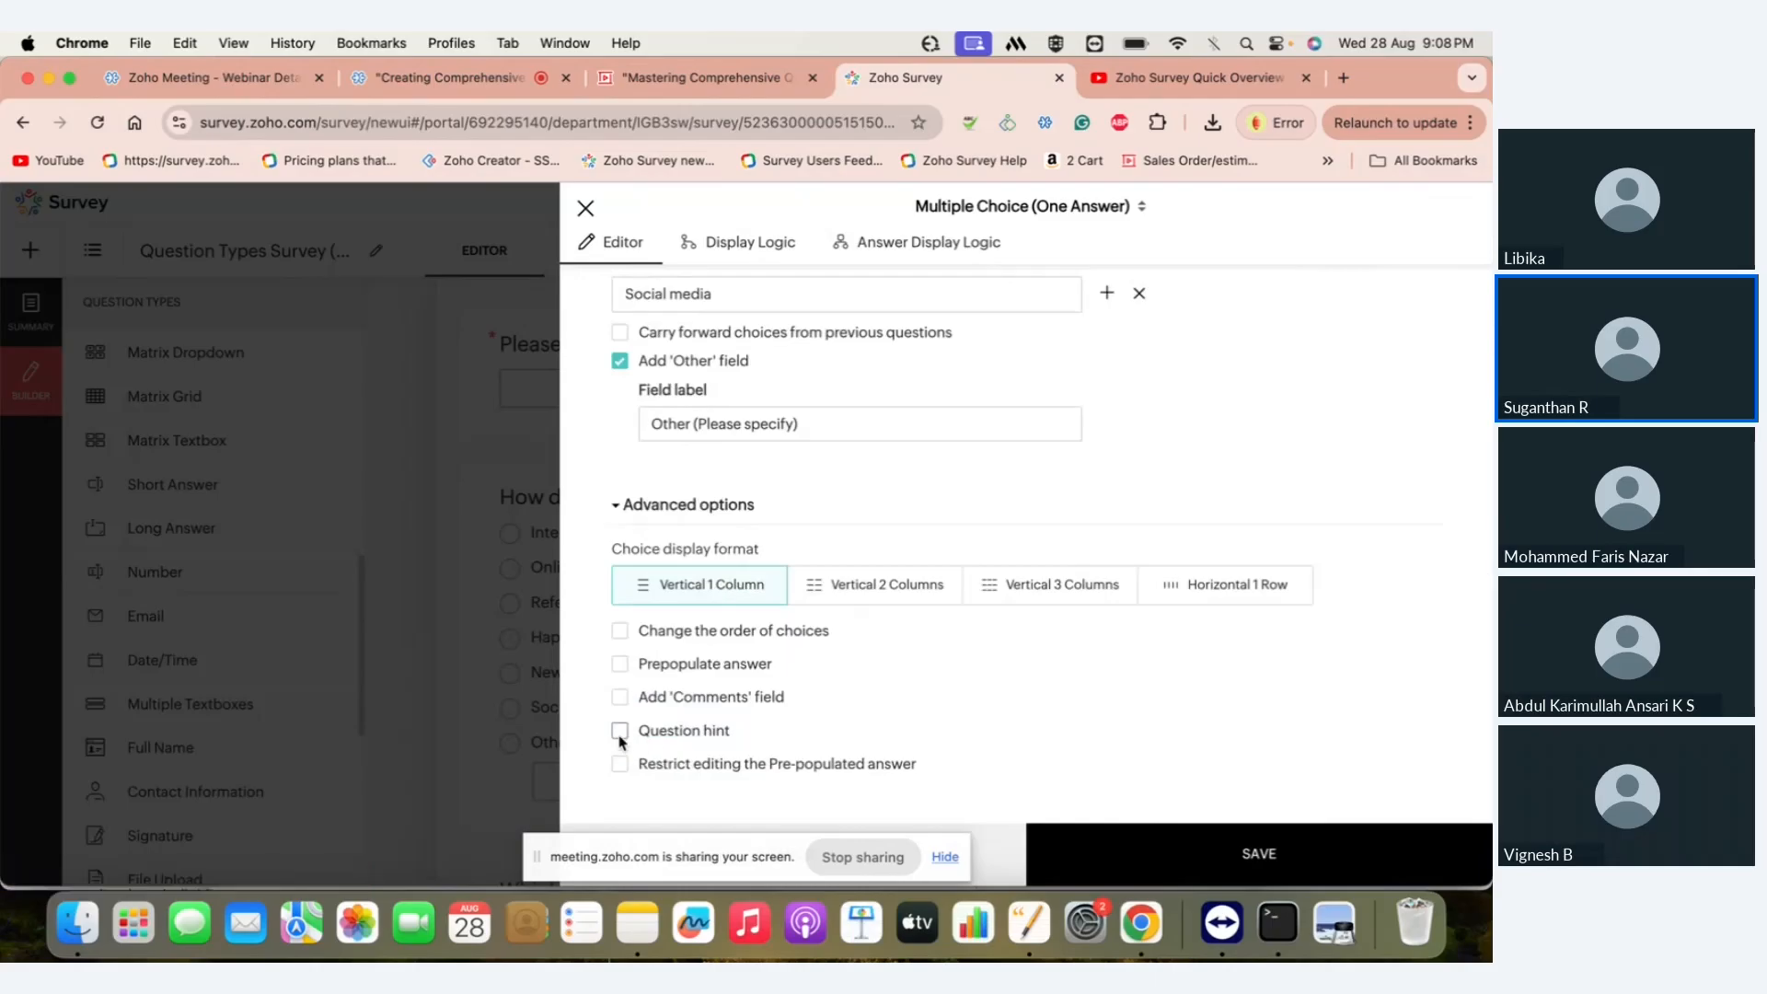
left_click(621, 734)
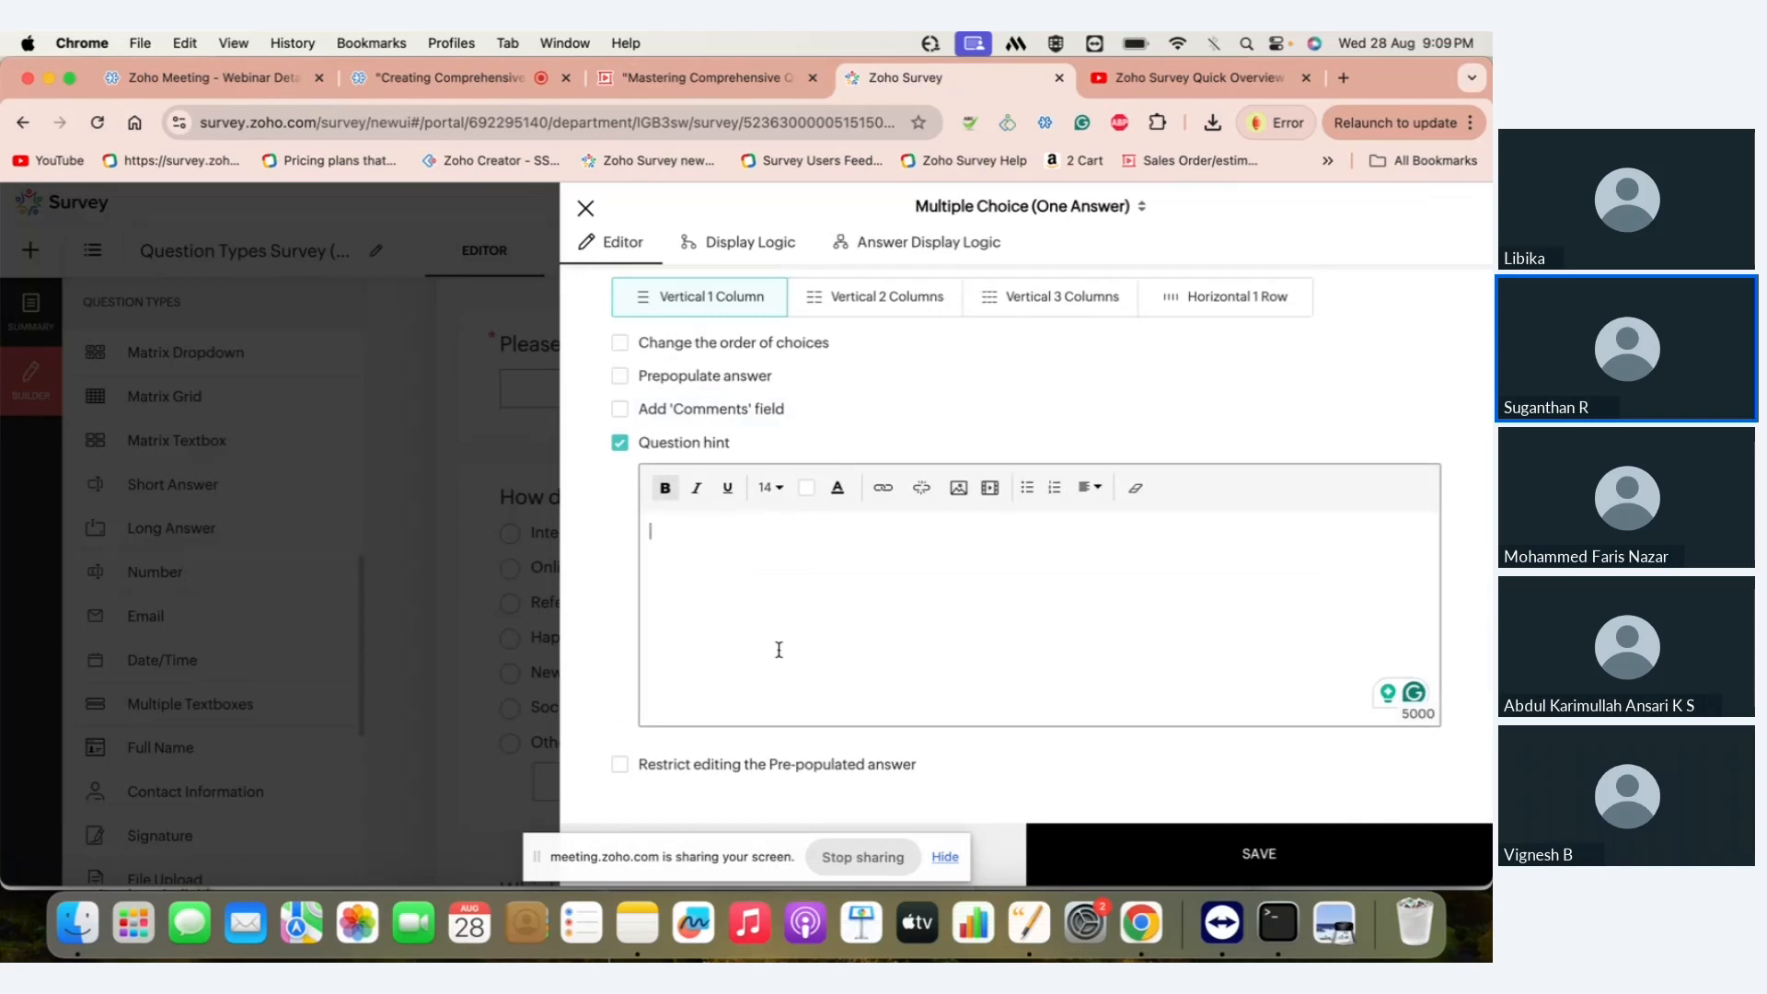
type("Please sele")
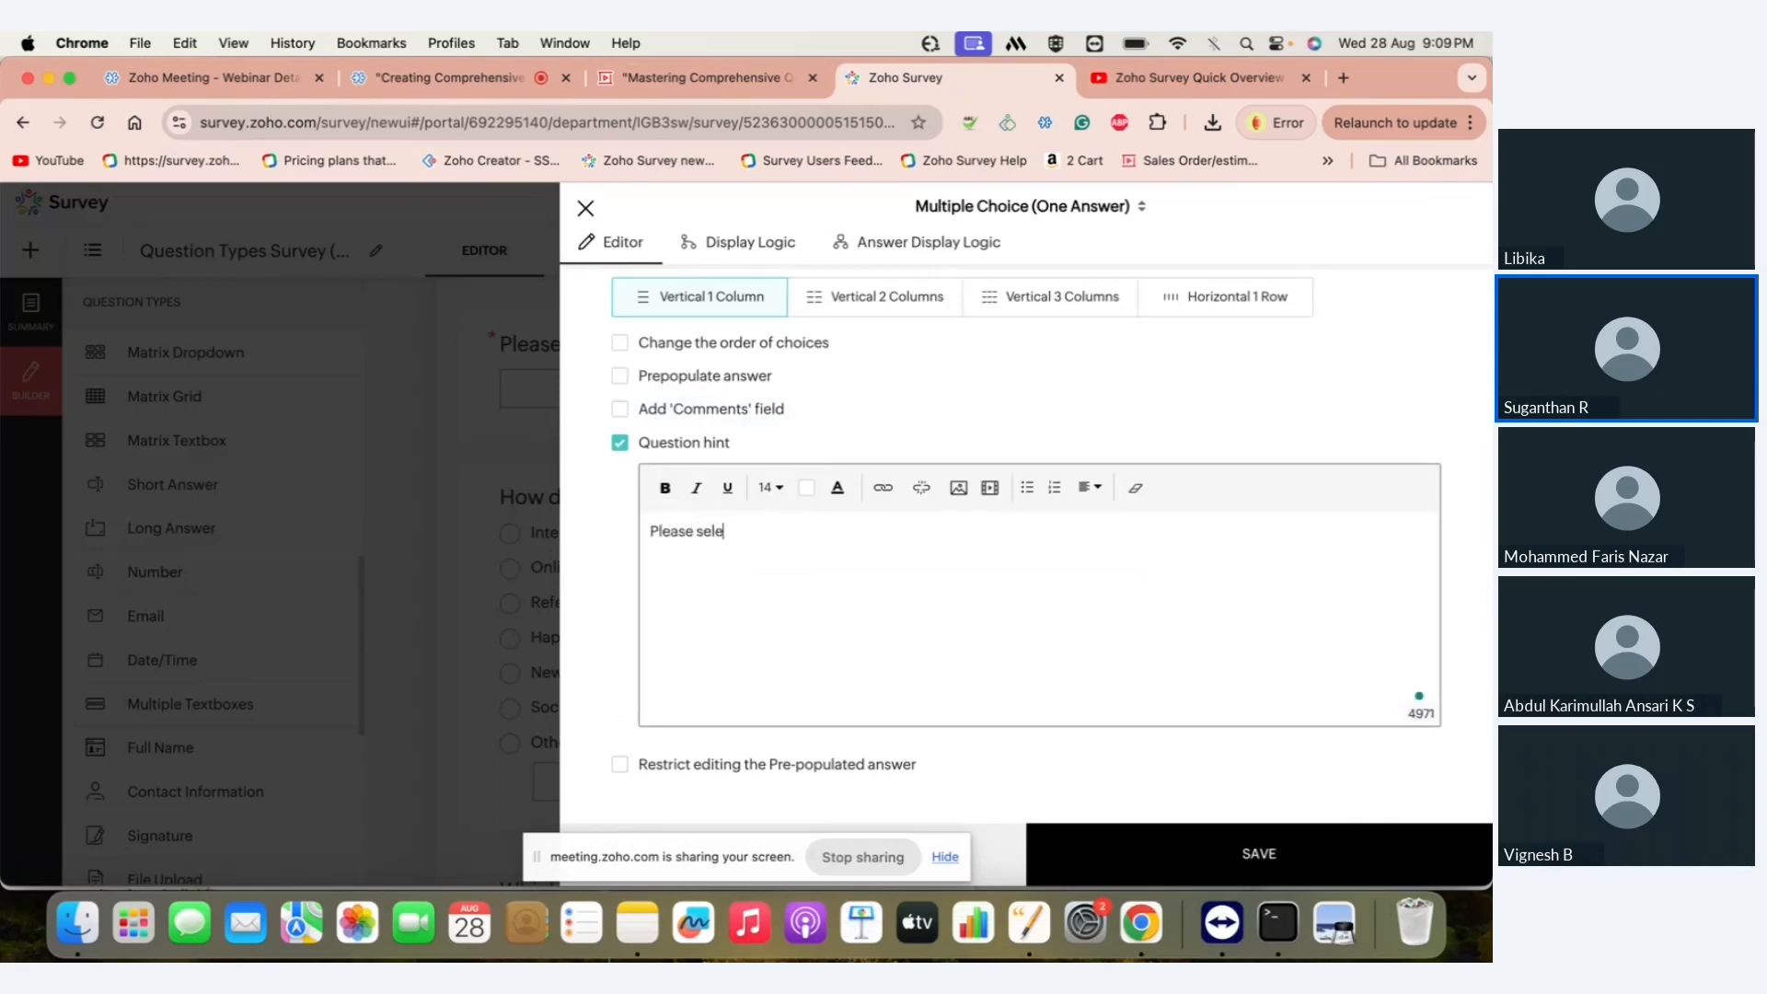
type("ct only 1 answer")
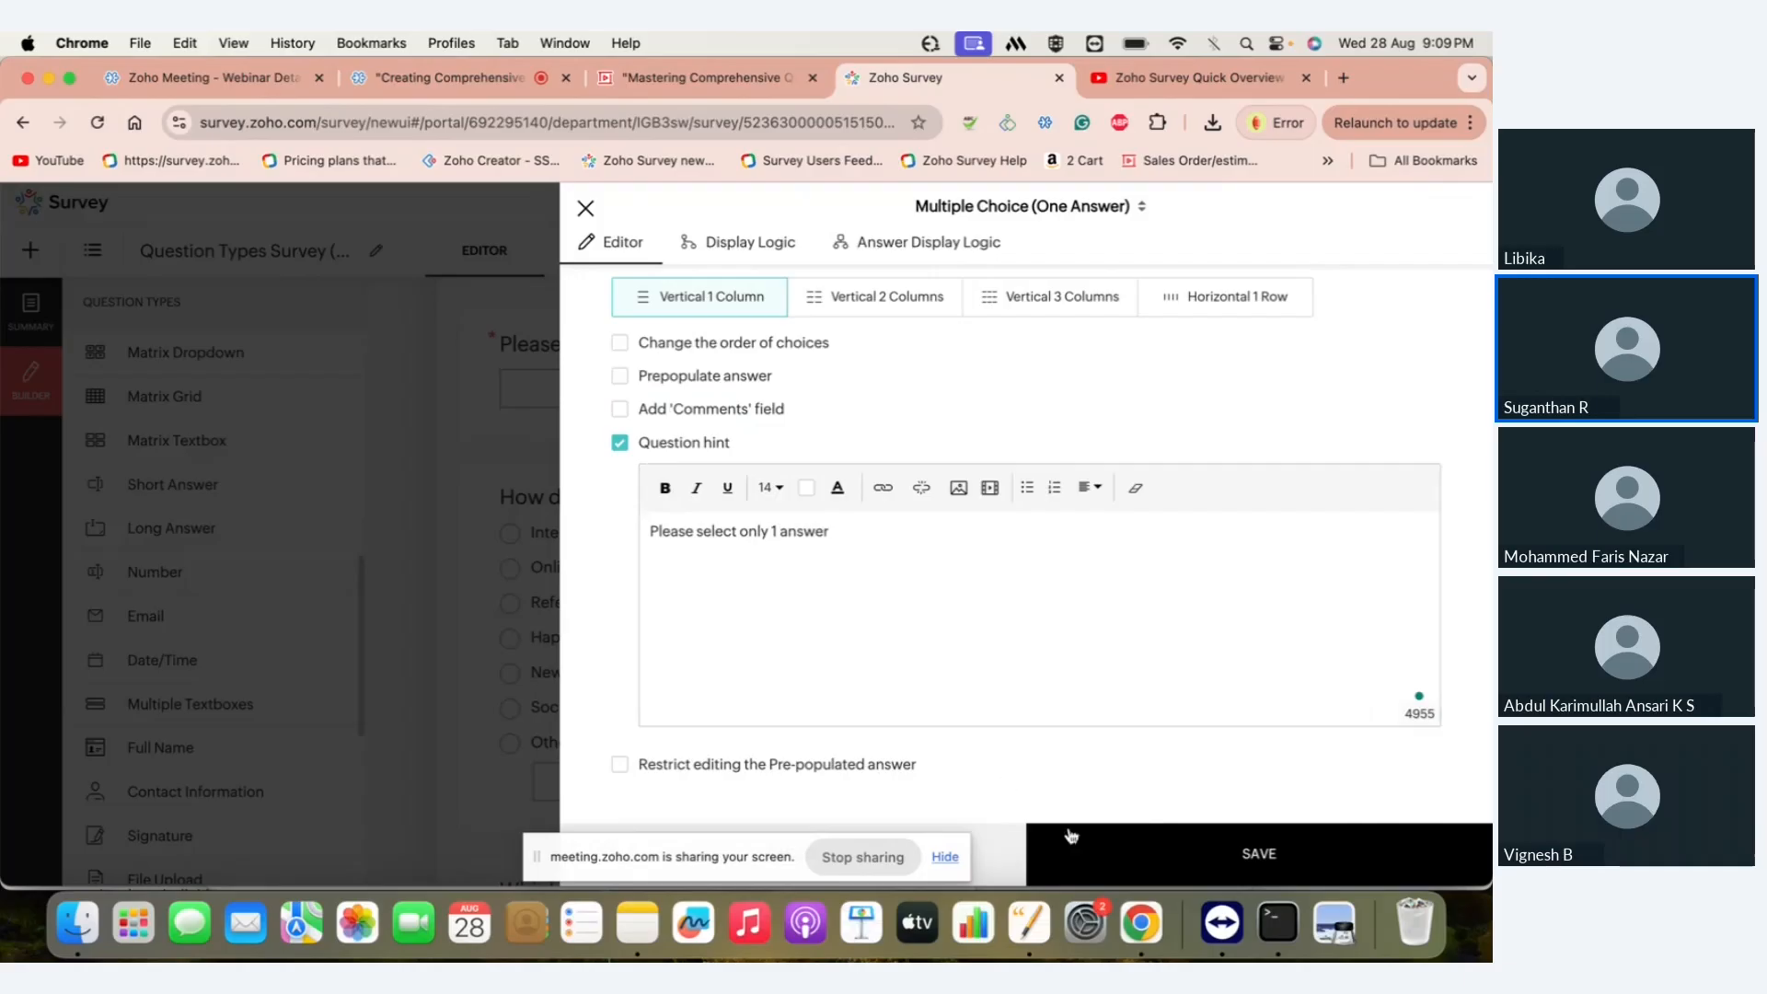
left_click(1073, 839)
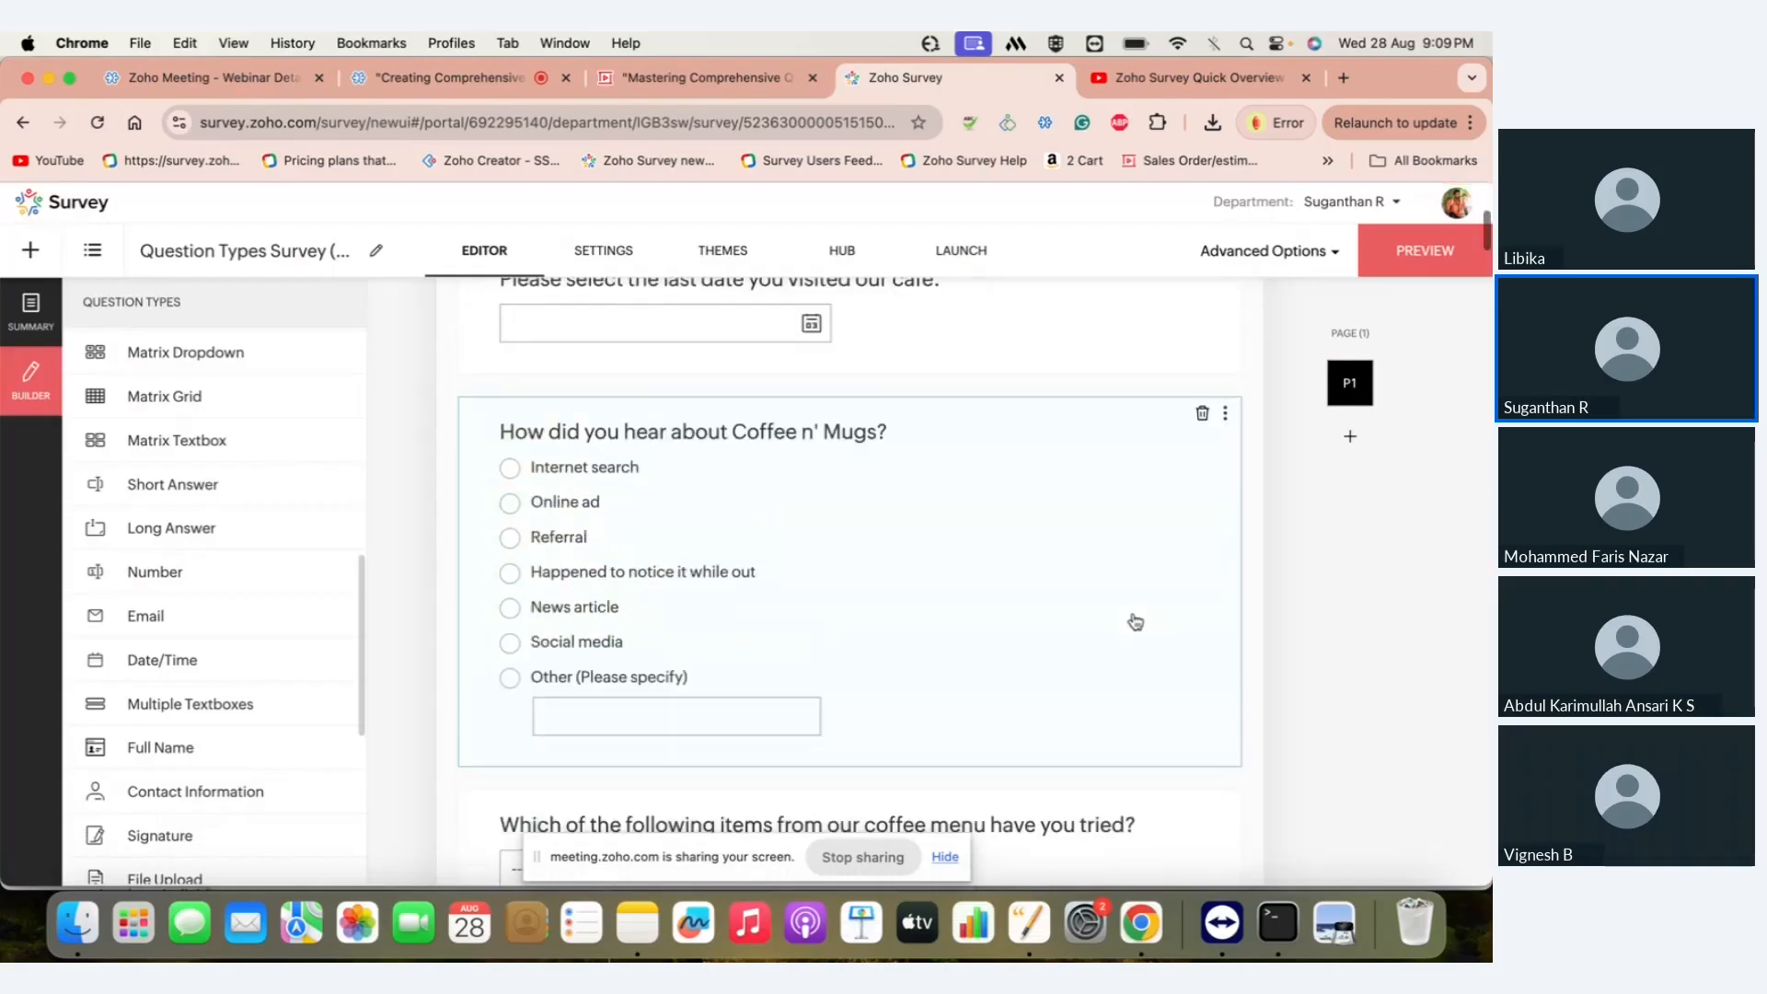
- Preview the survey and view the hint for "How did you hear about Coffee n' Mugs?", closing the hint when done
scroll(1135, 622, "up", 5)
scroll(1135, 622, "down", 2)
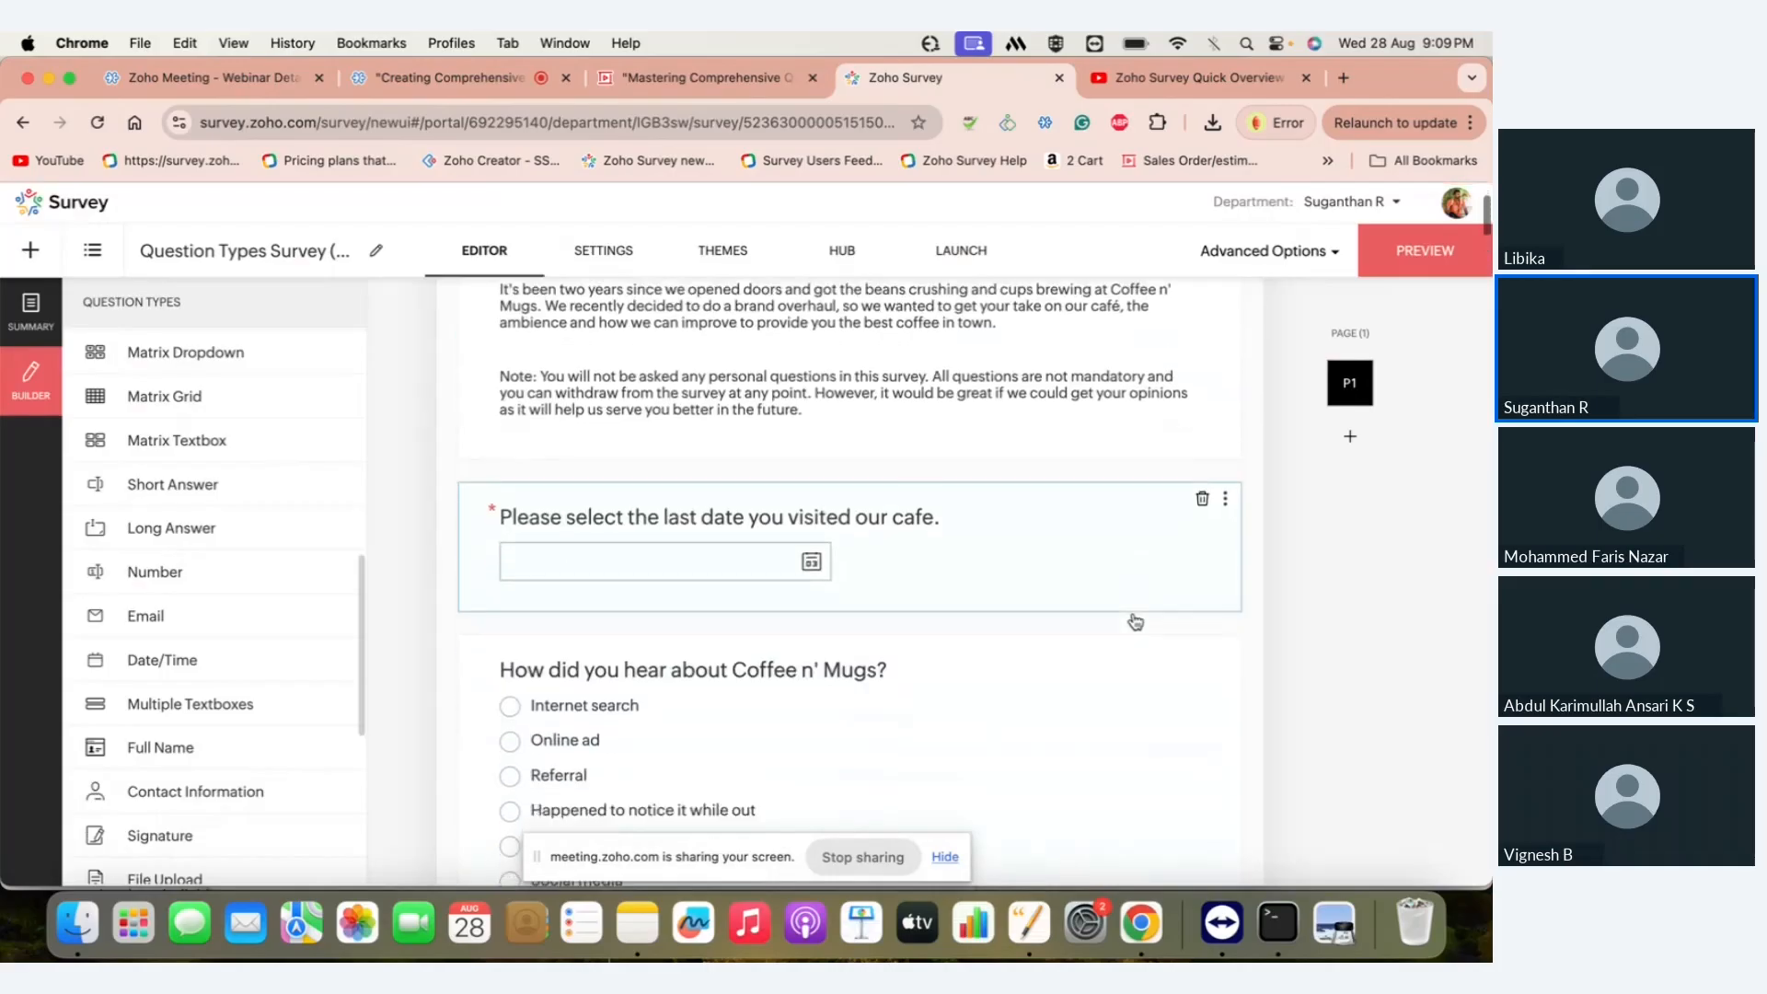
scroll(1134, 623, "down", 2)
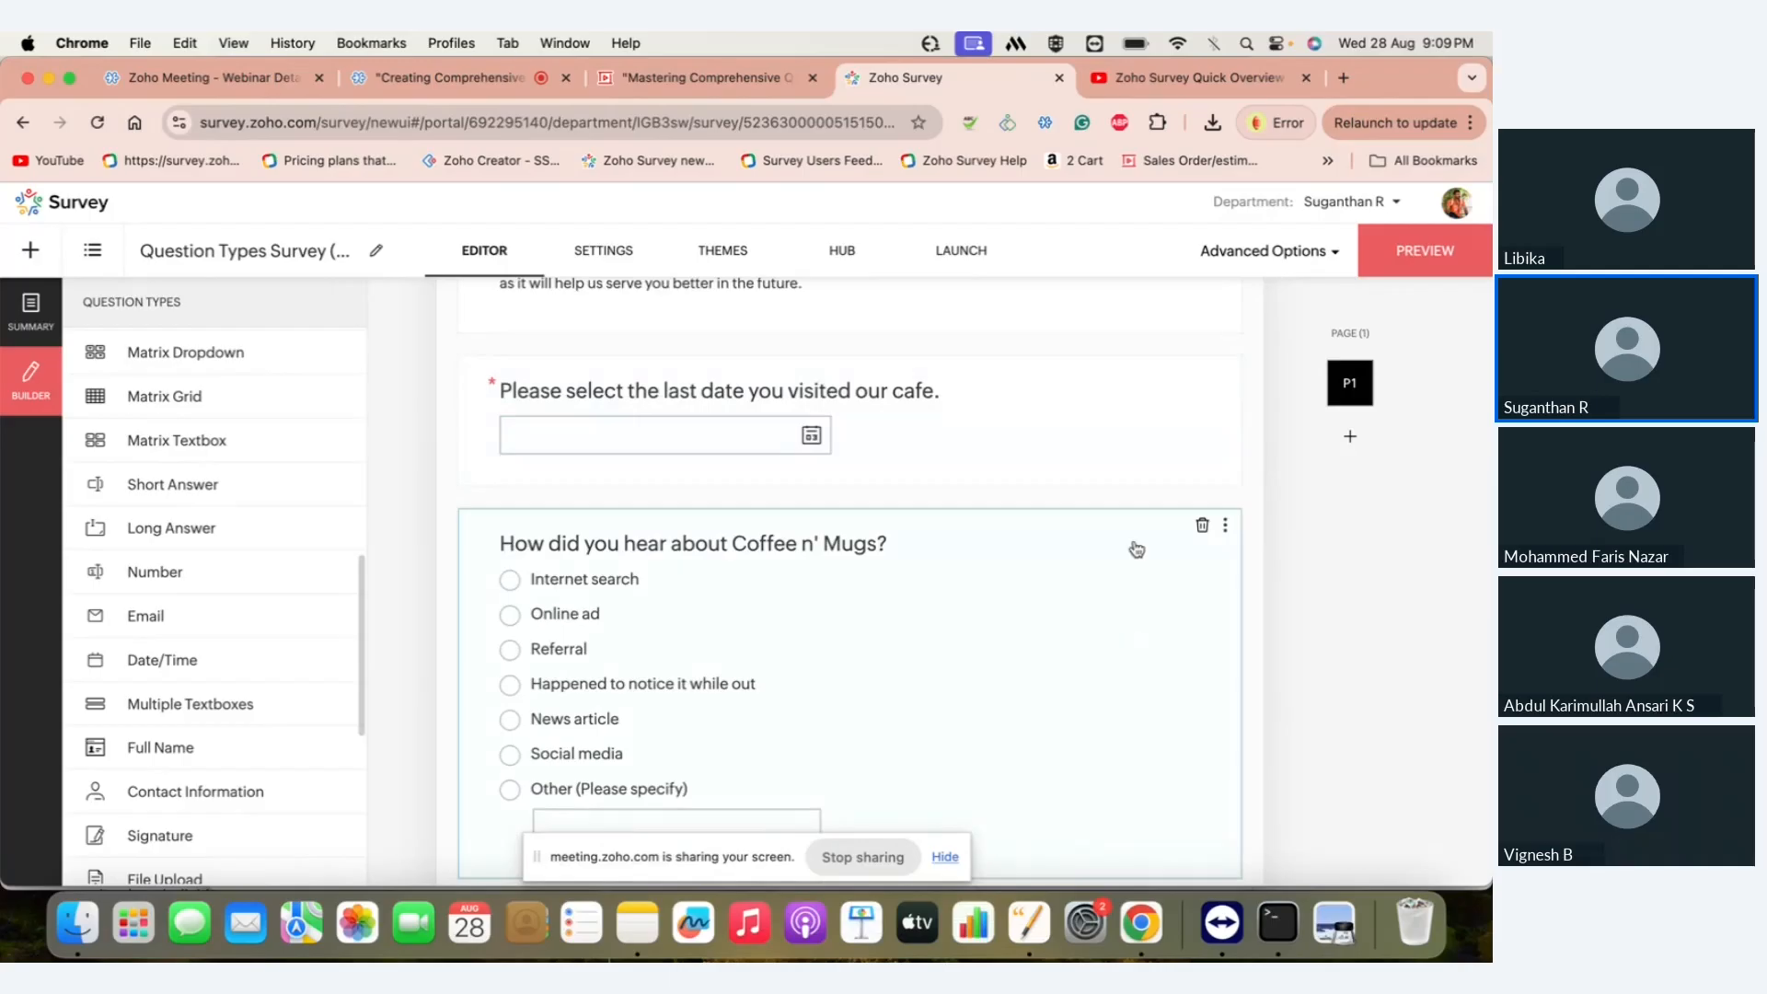
left_click(1426, 262)
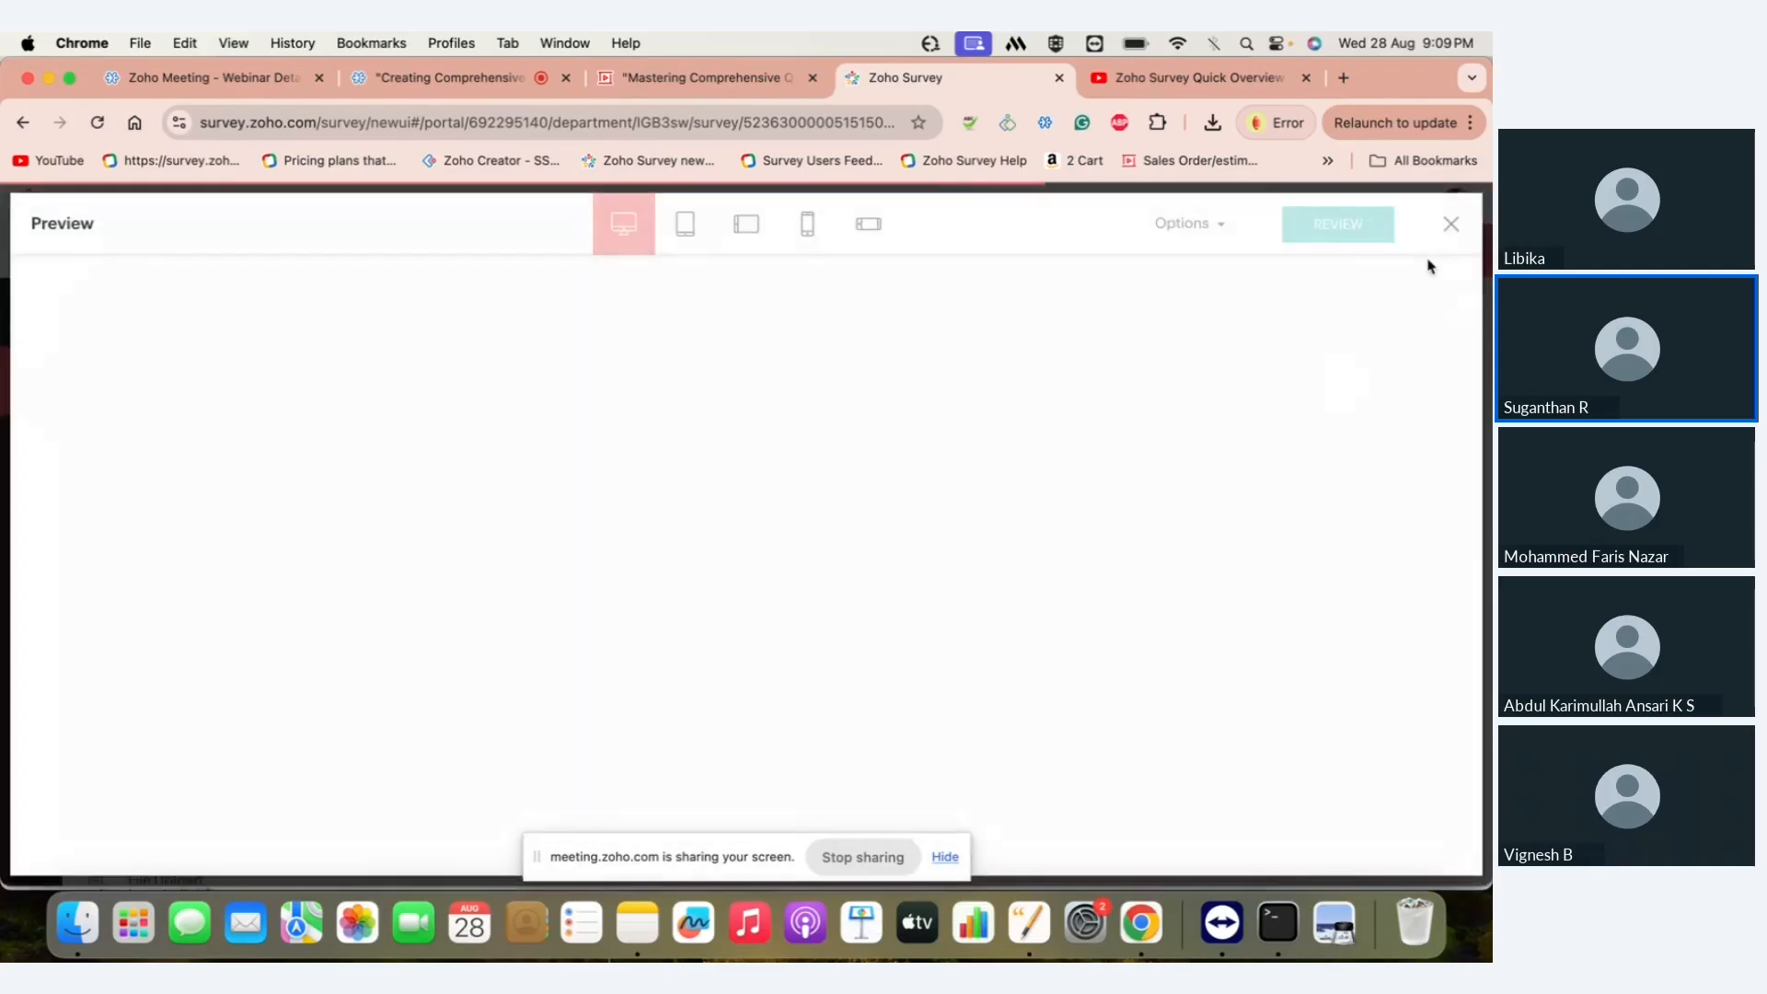
scroll(983, 594, "down", 7)
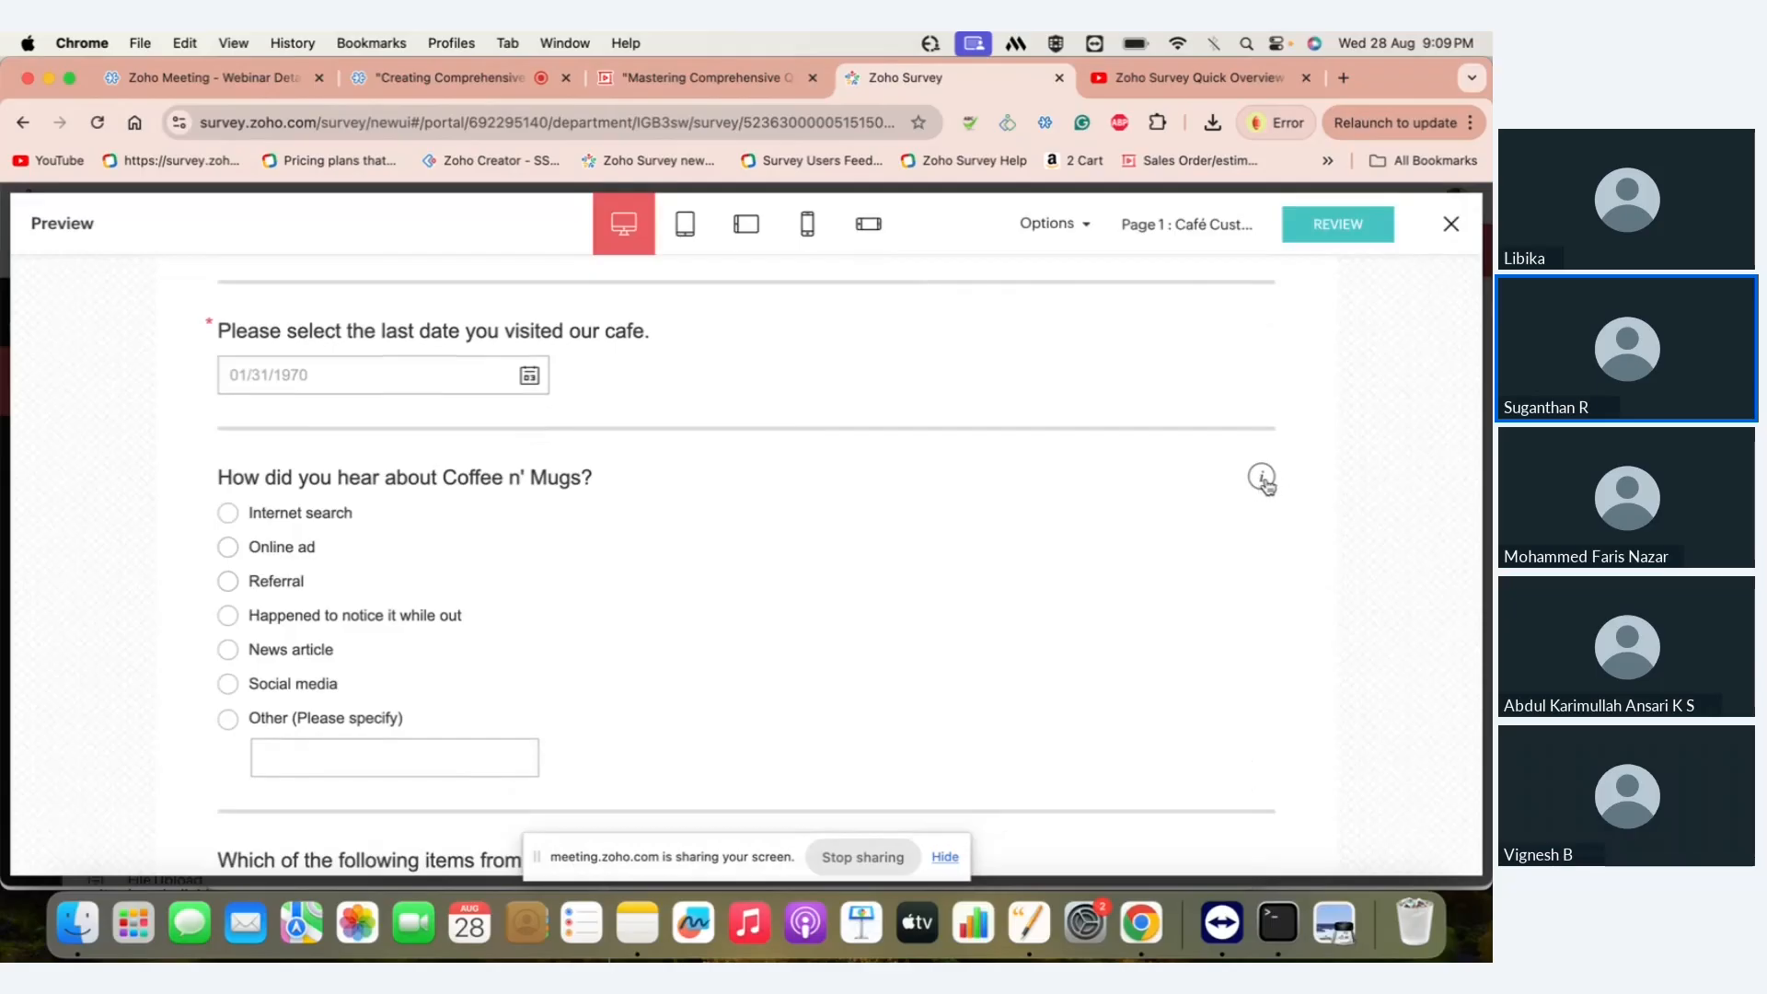
left_click(1262, 478)
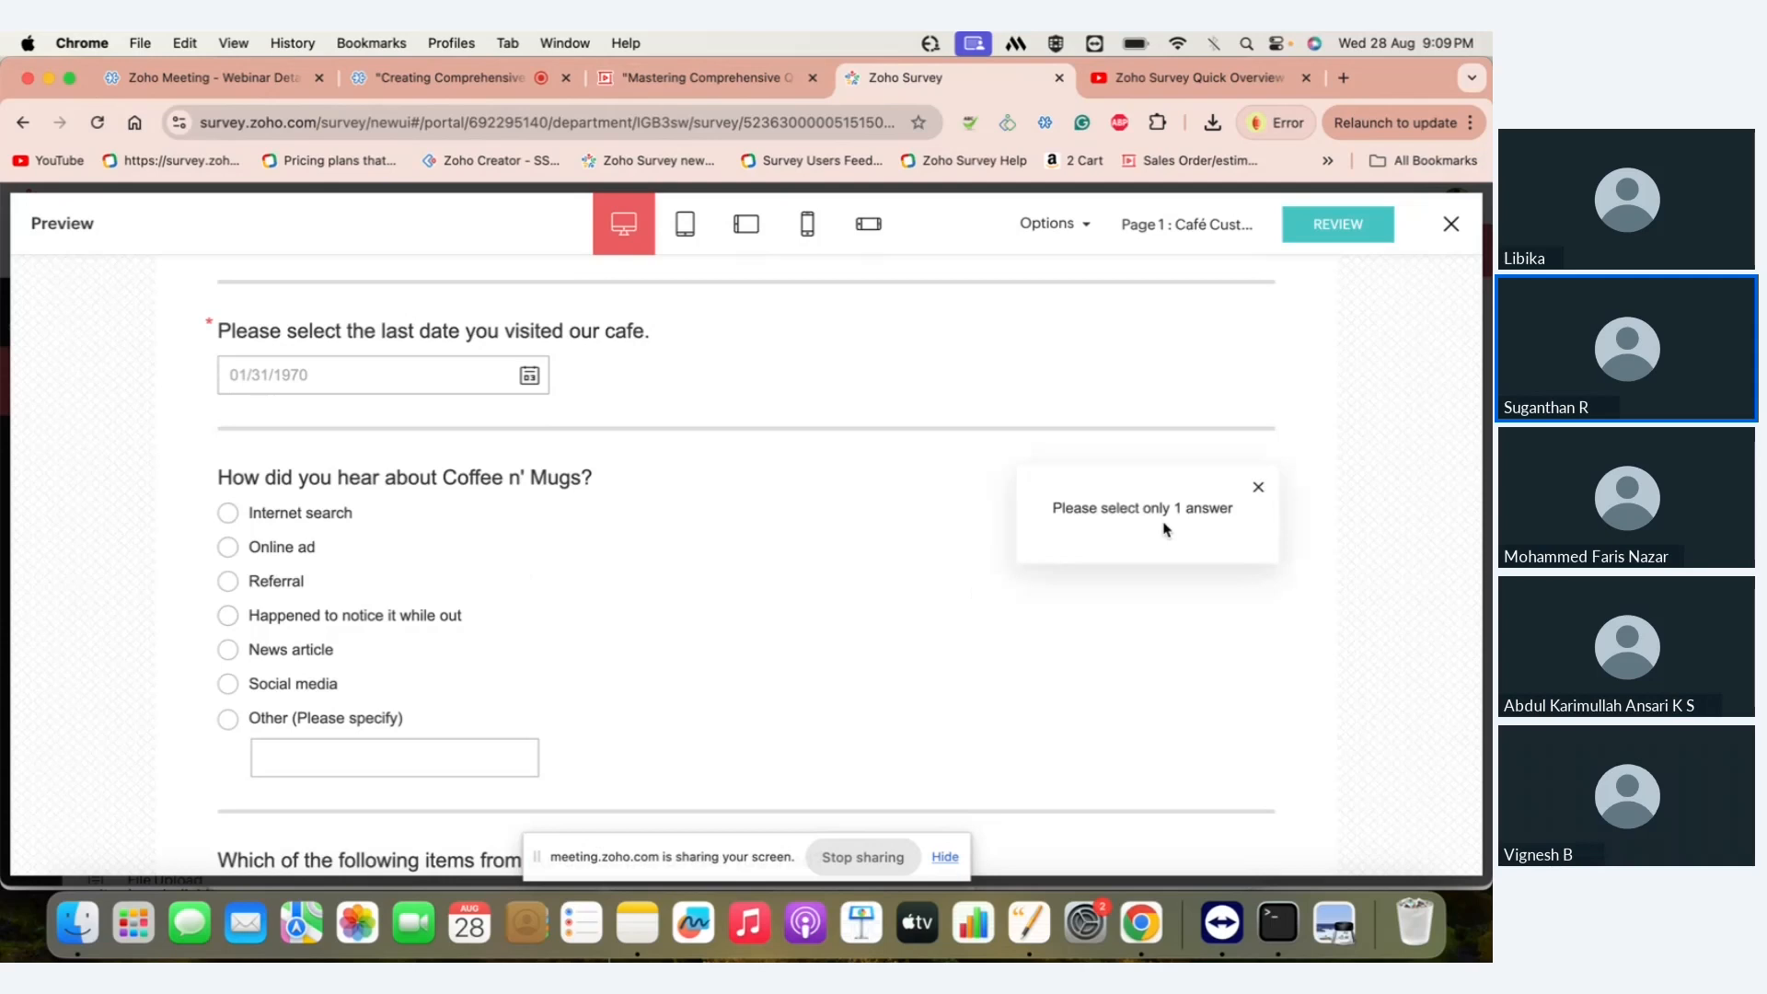
left_click(1258, 487)
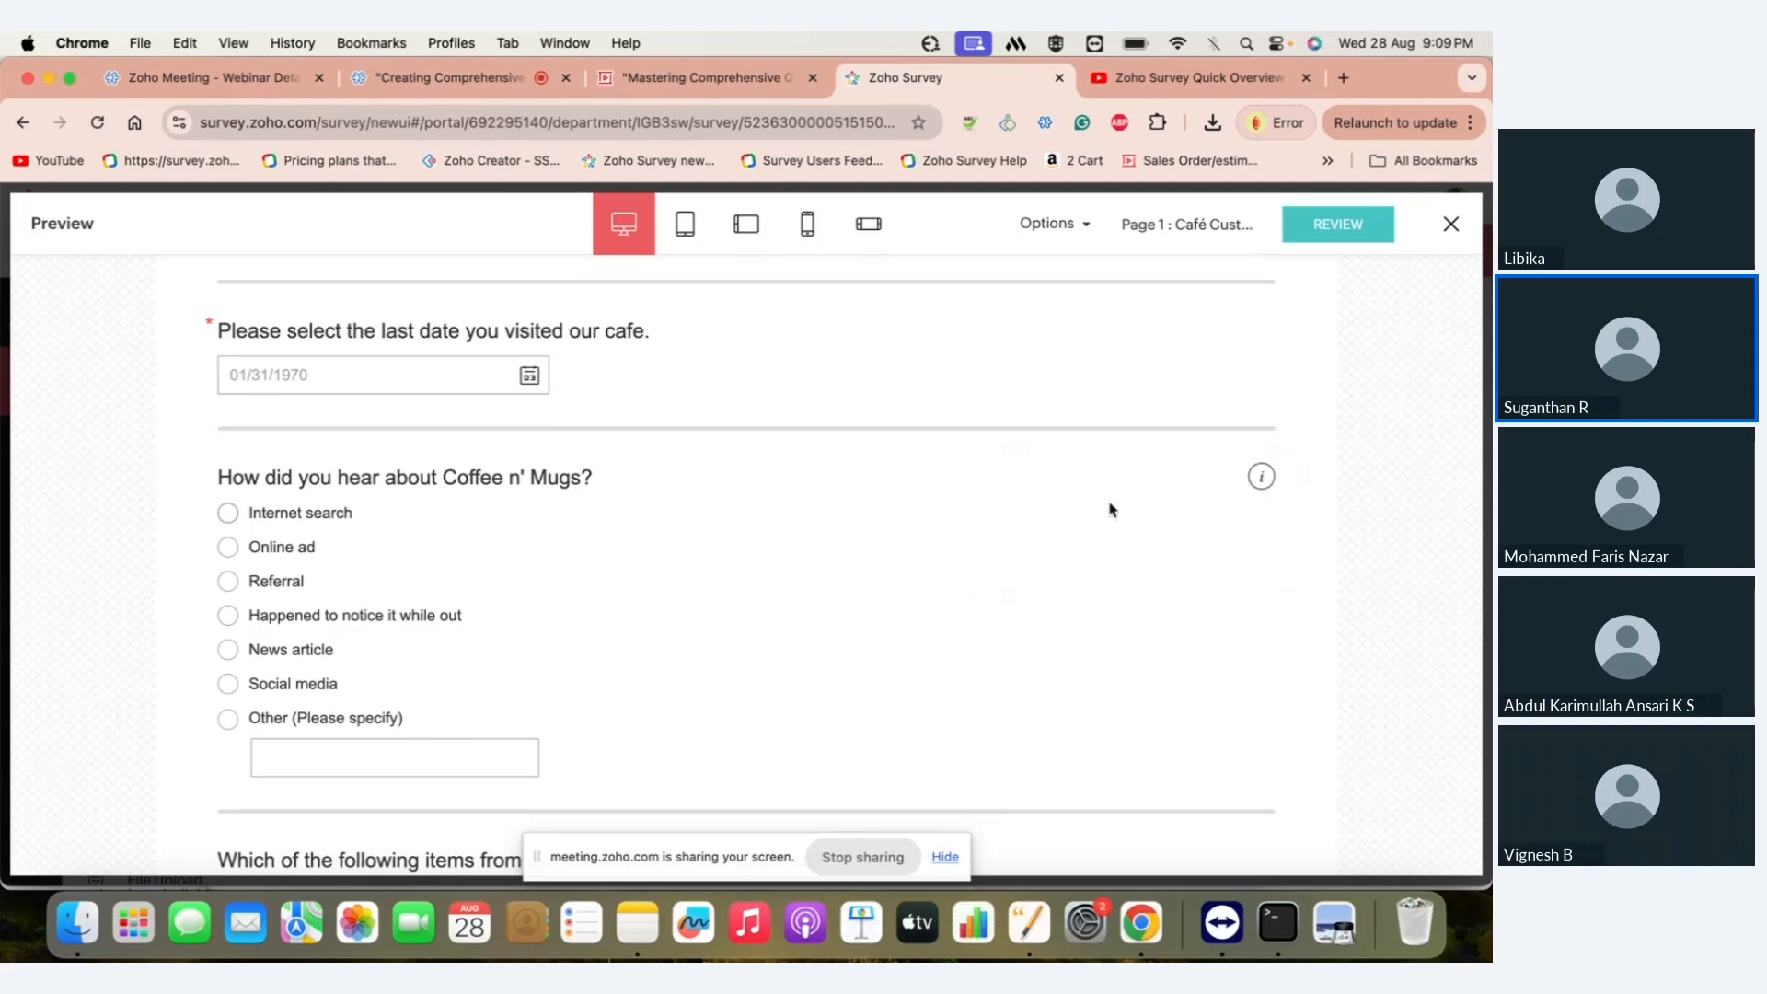
- Check the survey preview in the portrait tablet and portrait phone layouts and close the preview
scroll(1112, 510, "up", 3)
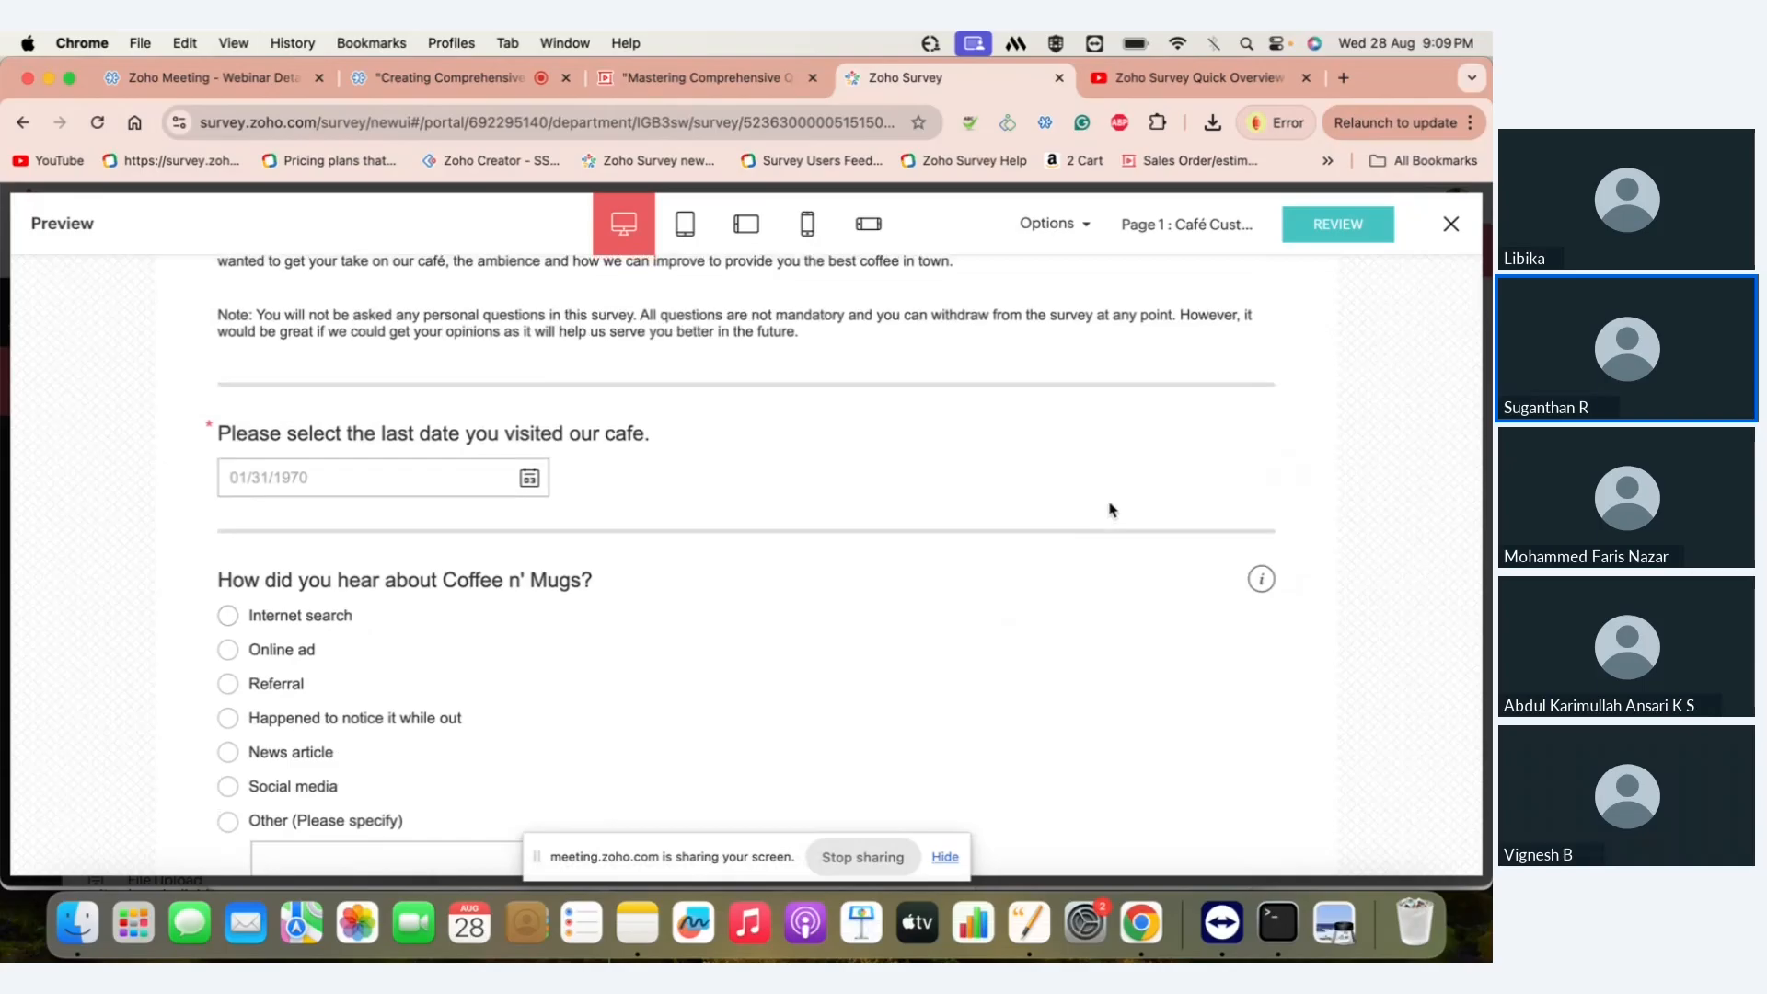
scroll(1112, 510, "up", 10)
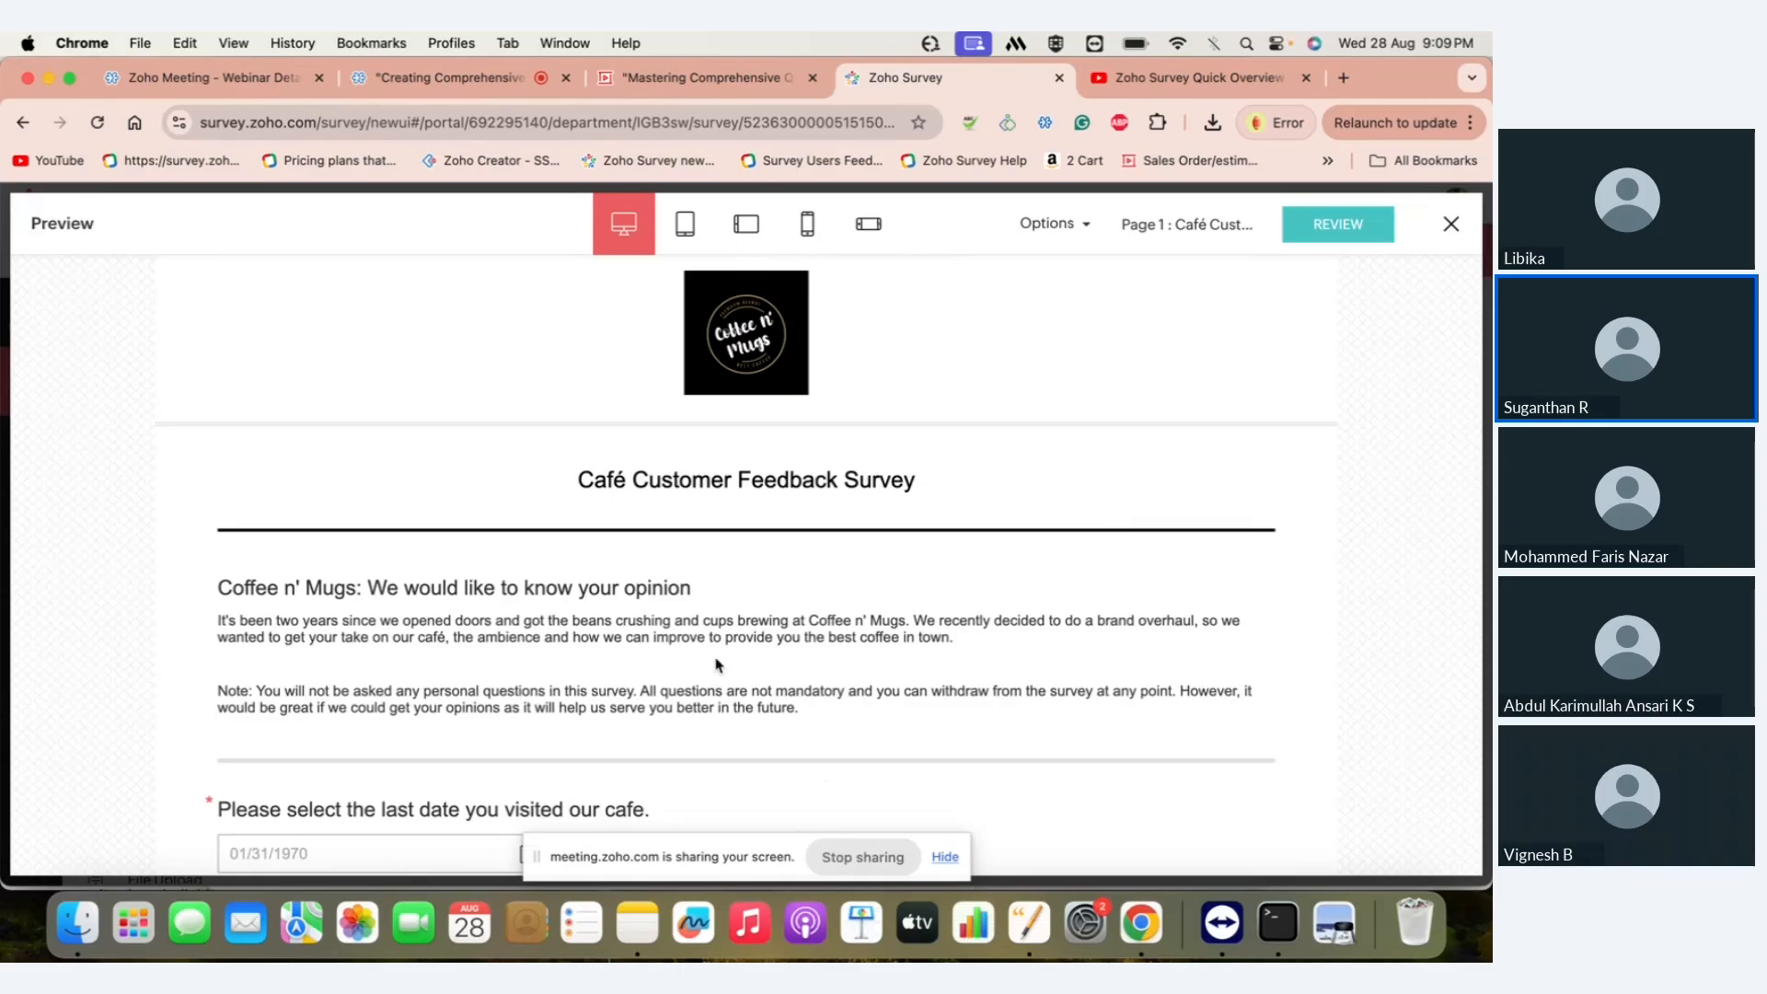
left_click(685, 223)
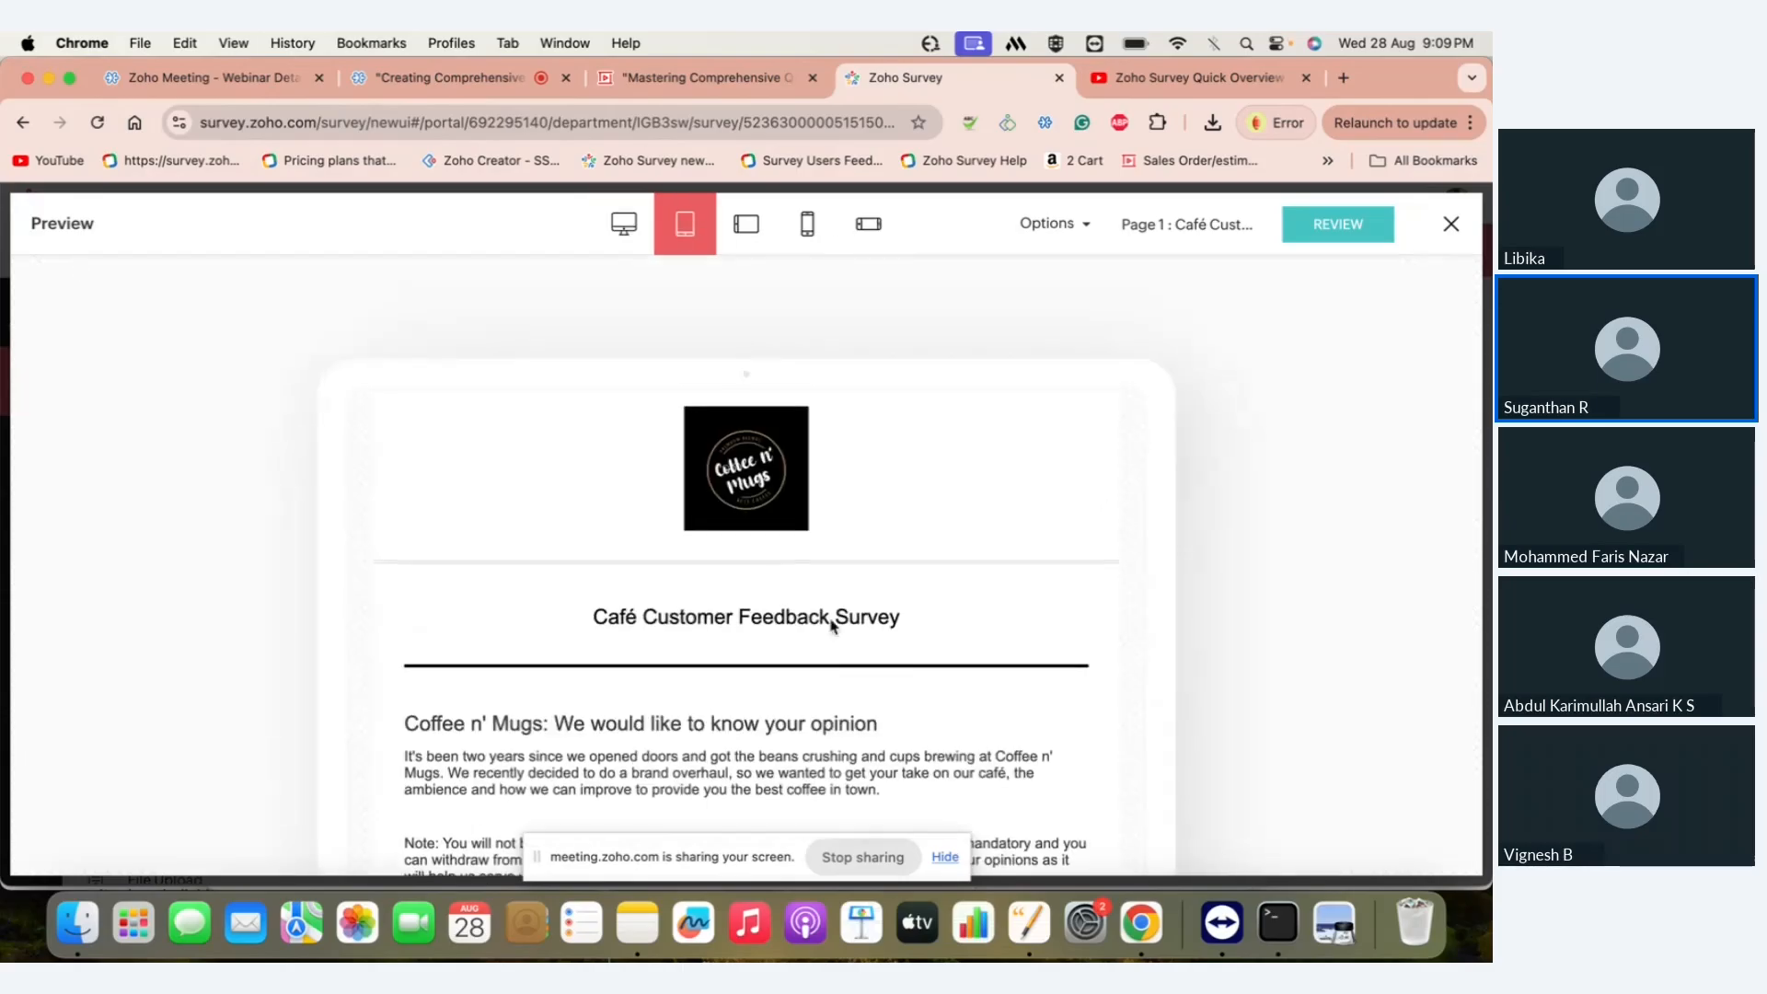
scroll(833, 626, "down", 3)
scroll(833, 628, "down", 1)
left_click(808, 223)
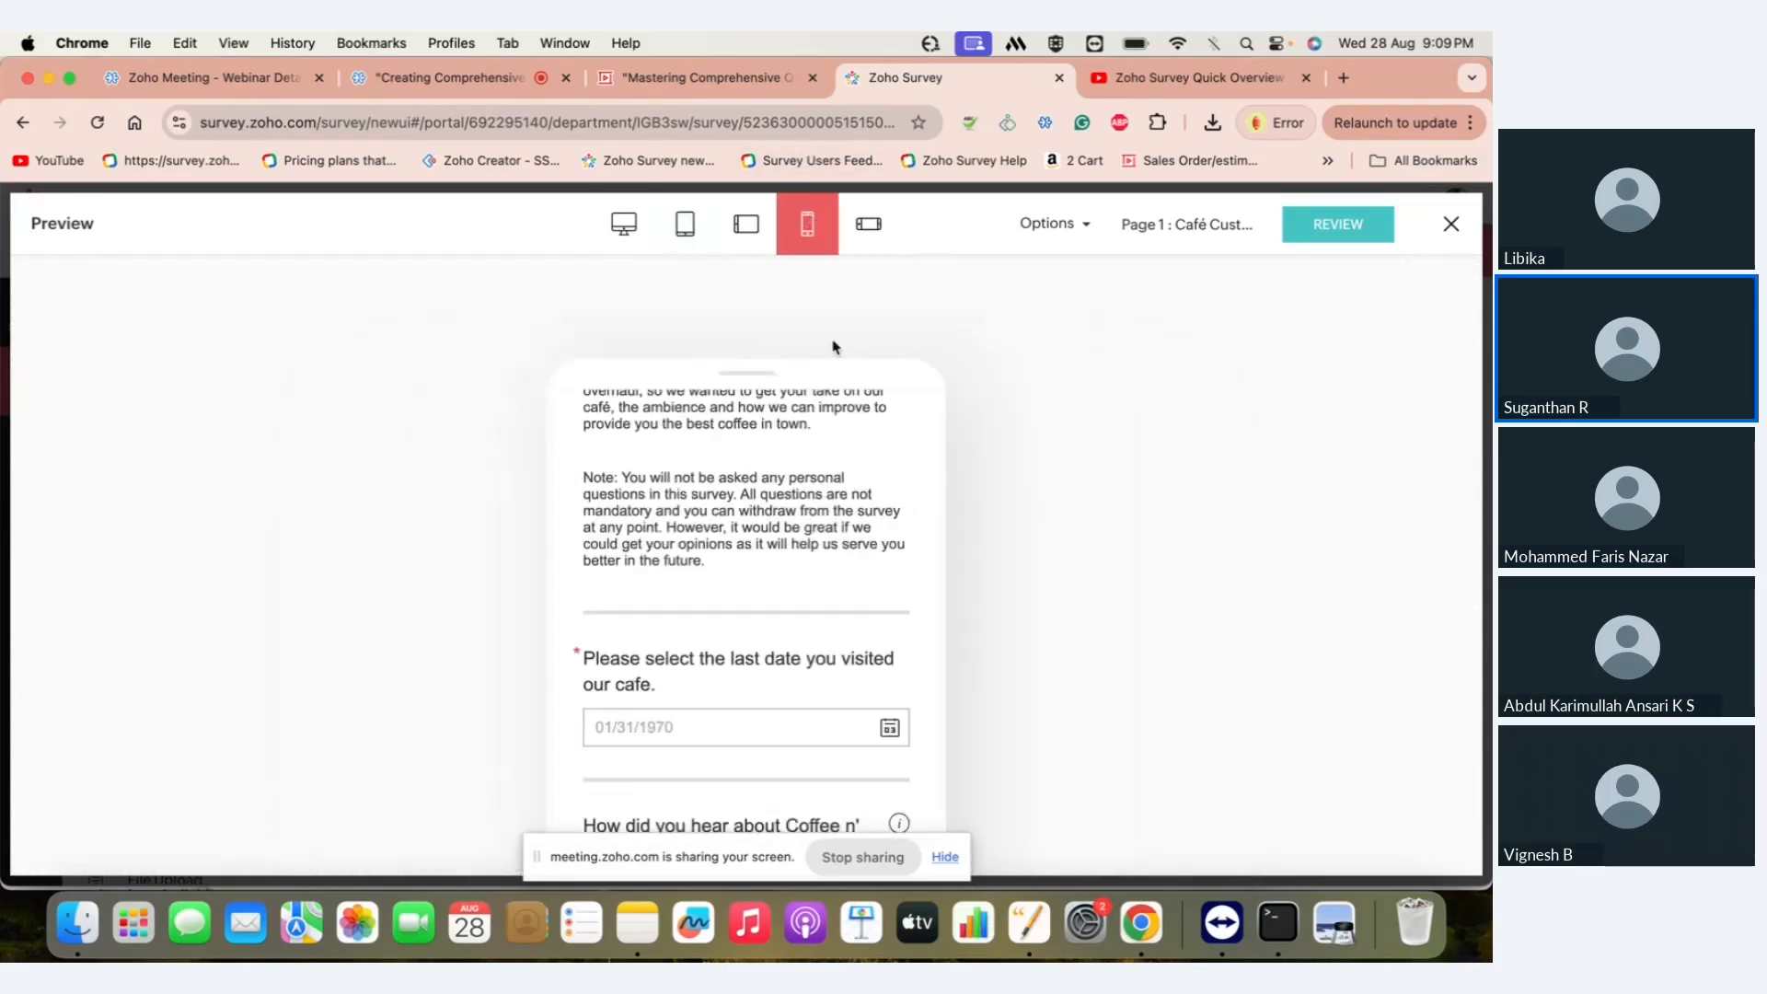
scroll(866, 564, "up", 3)
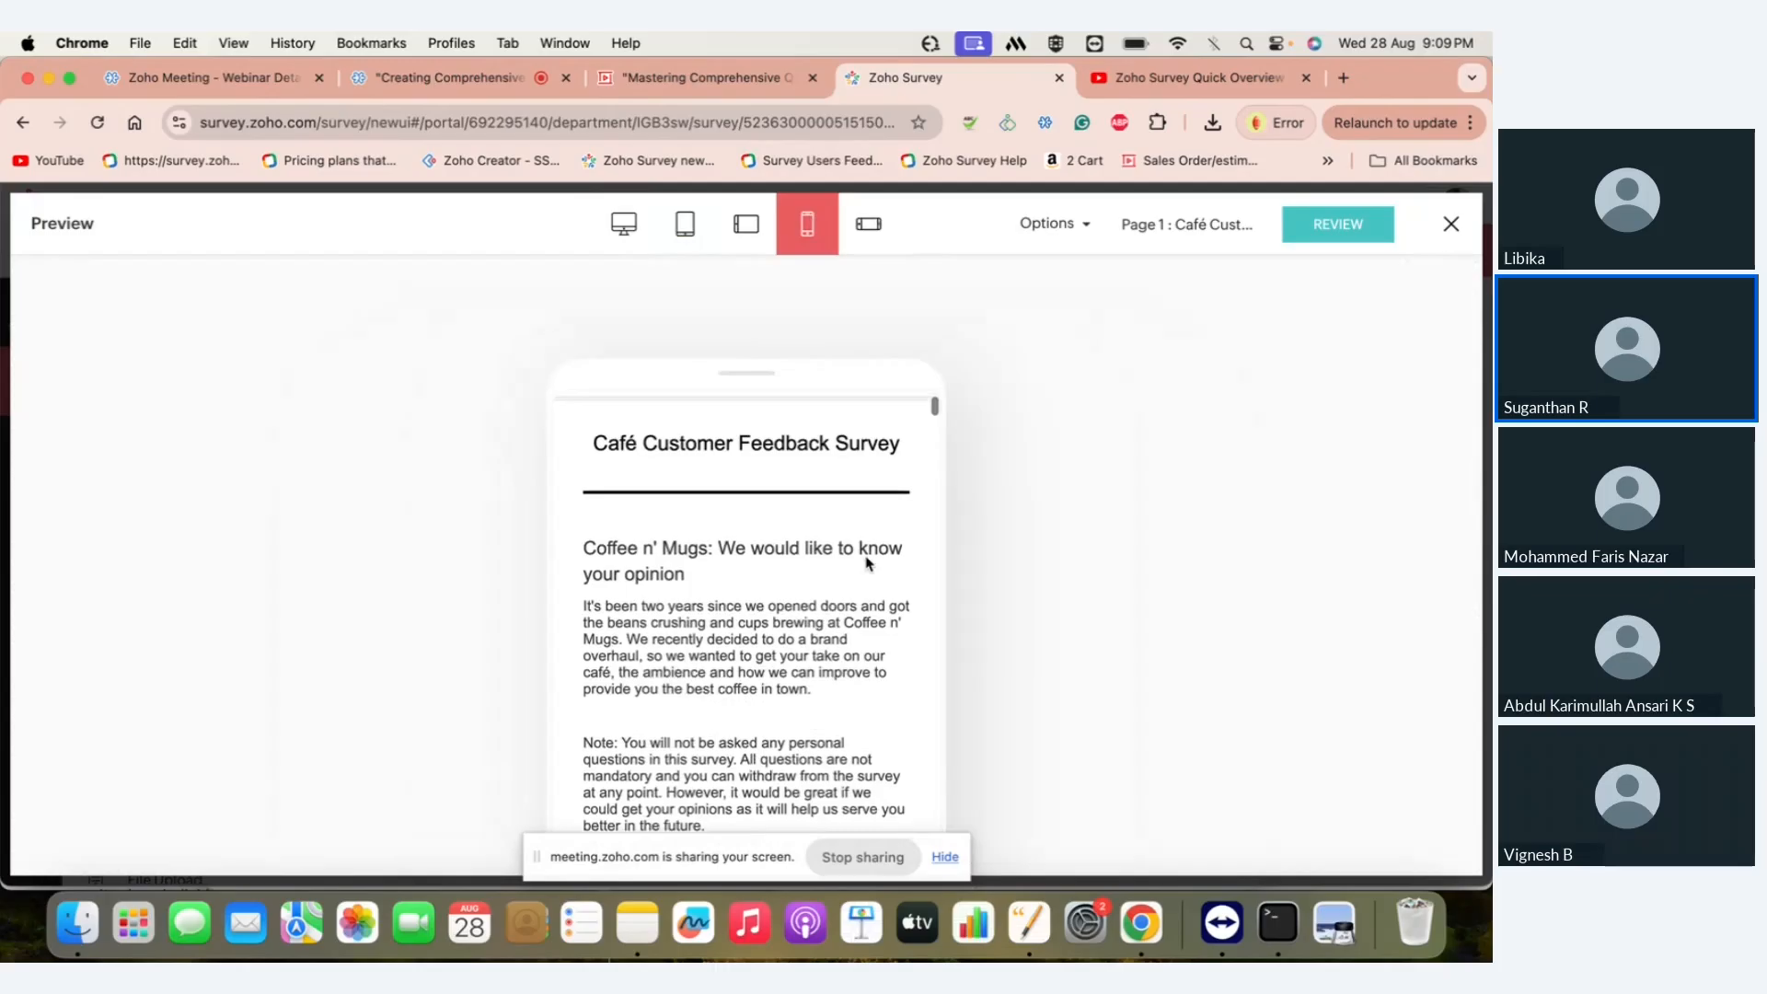
scroll(866, 563, "up", 2)
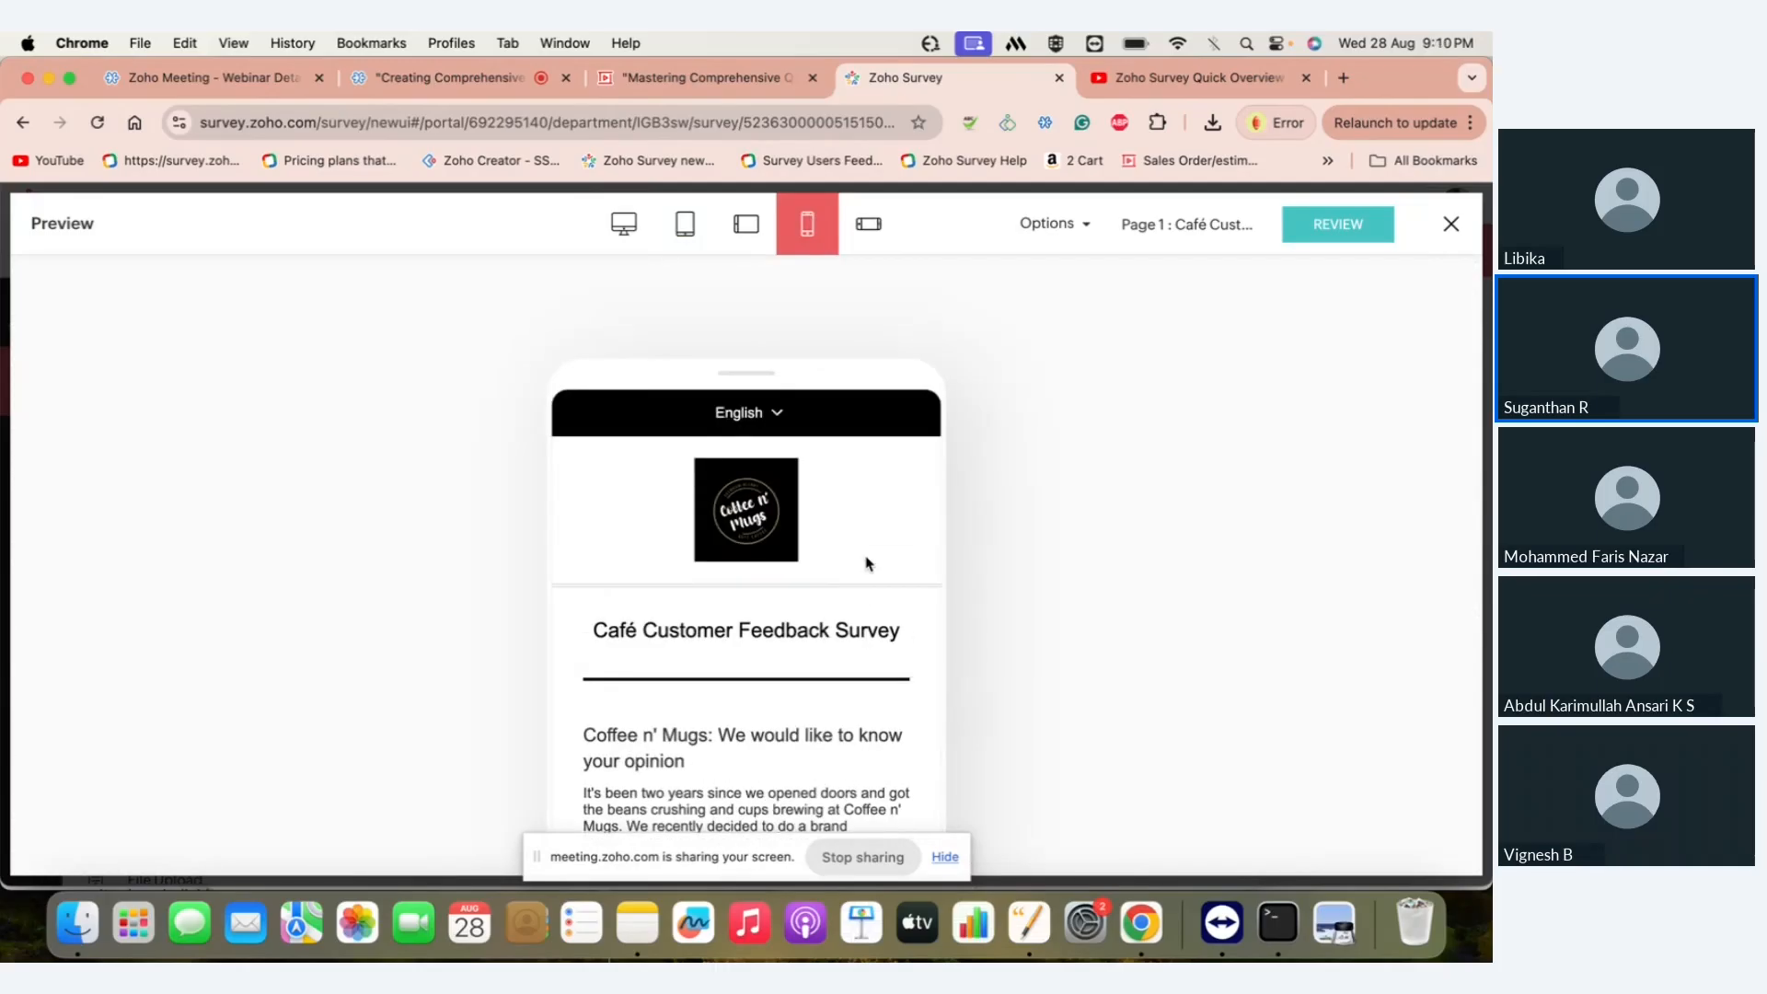
left_click(1454, 222)
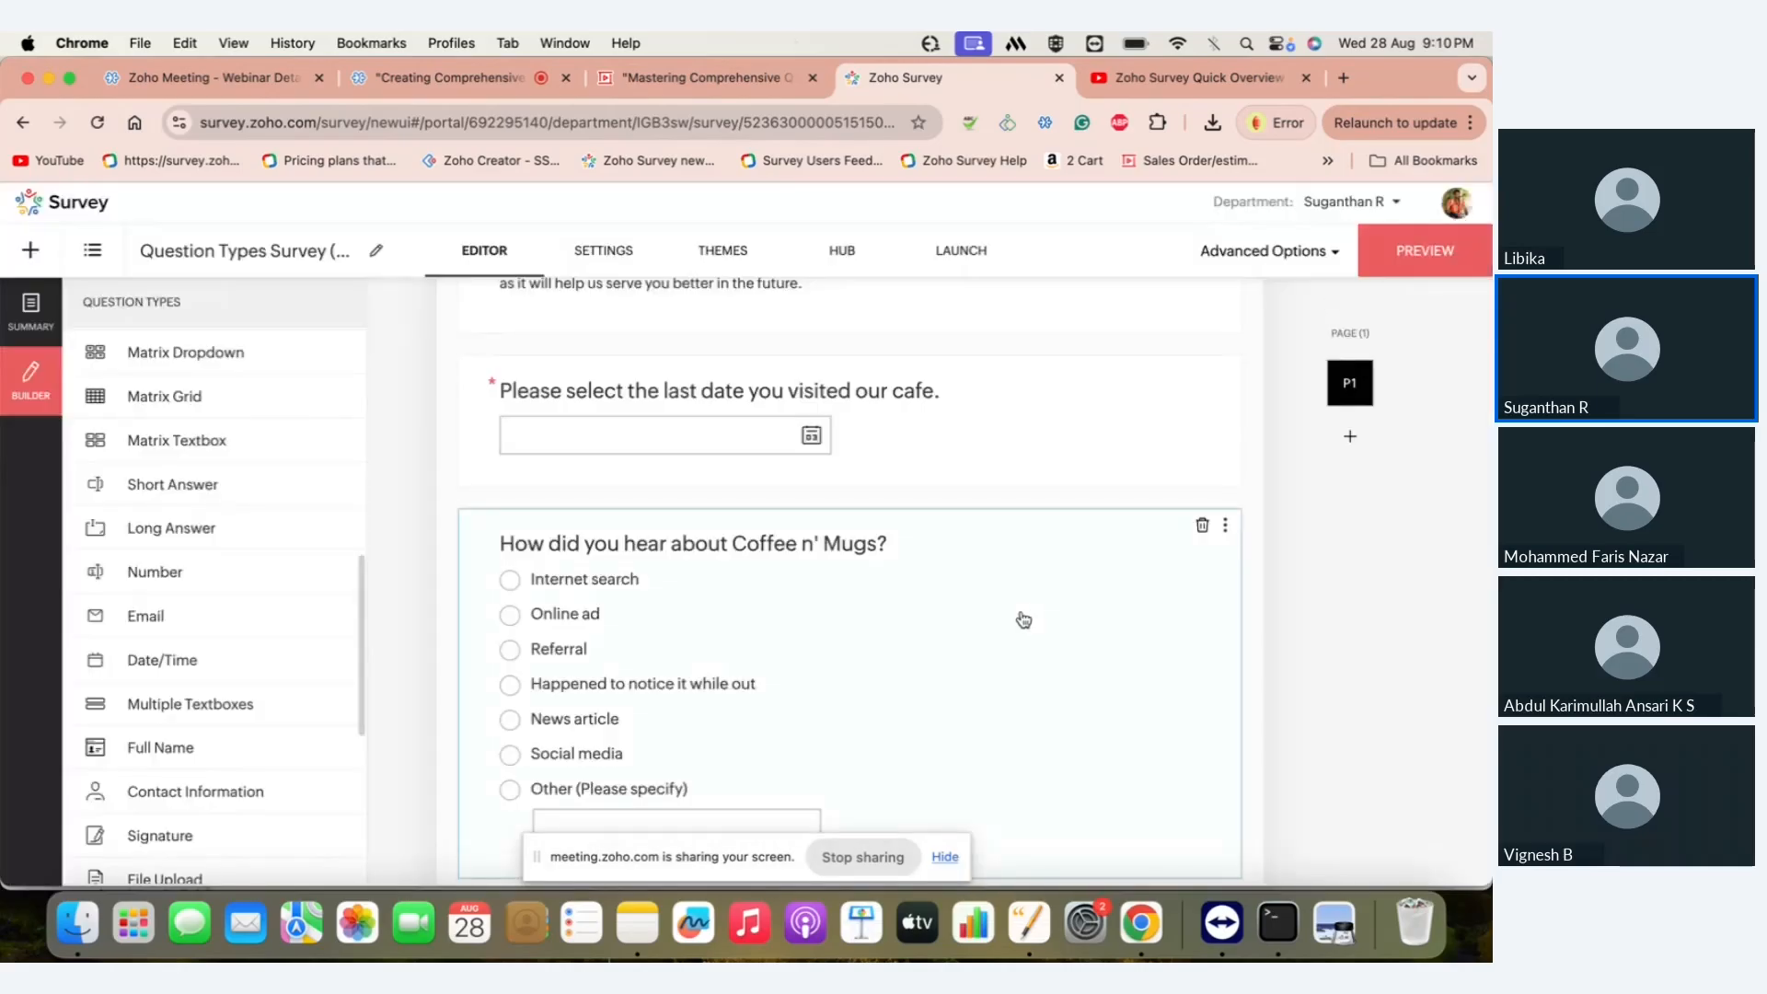
- Switch to the Zoho Show presentation and show the "MCQ and Dropdown Choices" slide
left_click(699, 78)
left_click(72, 742)
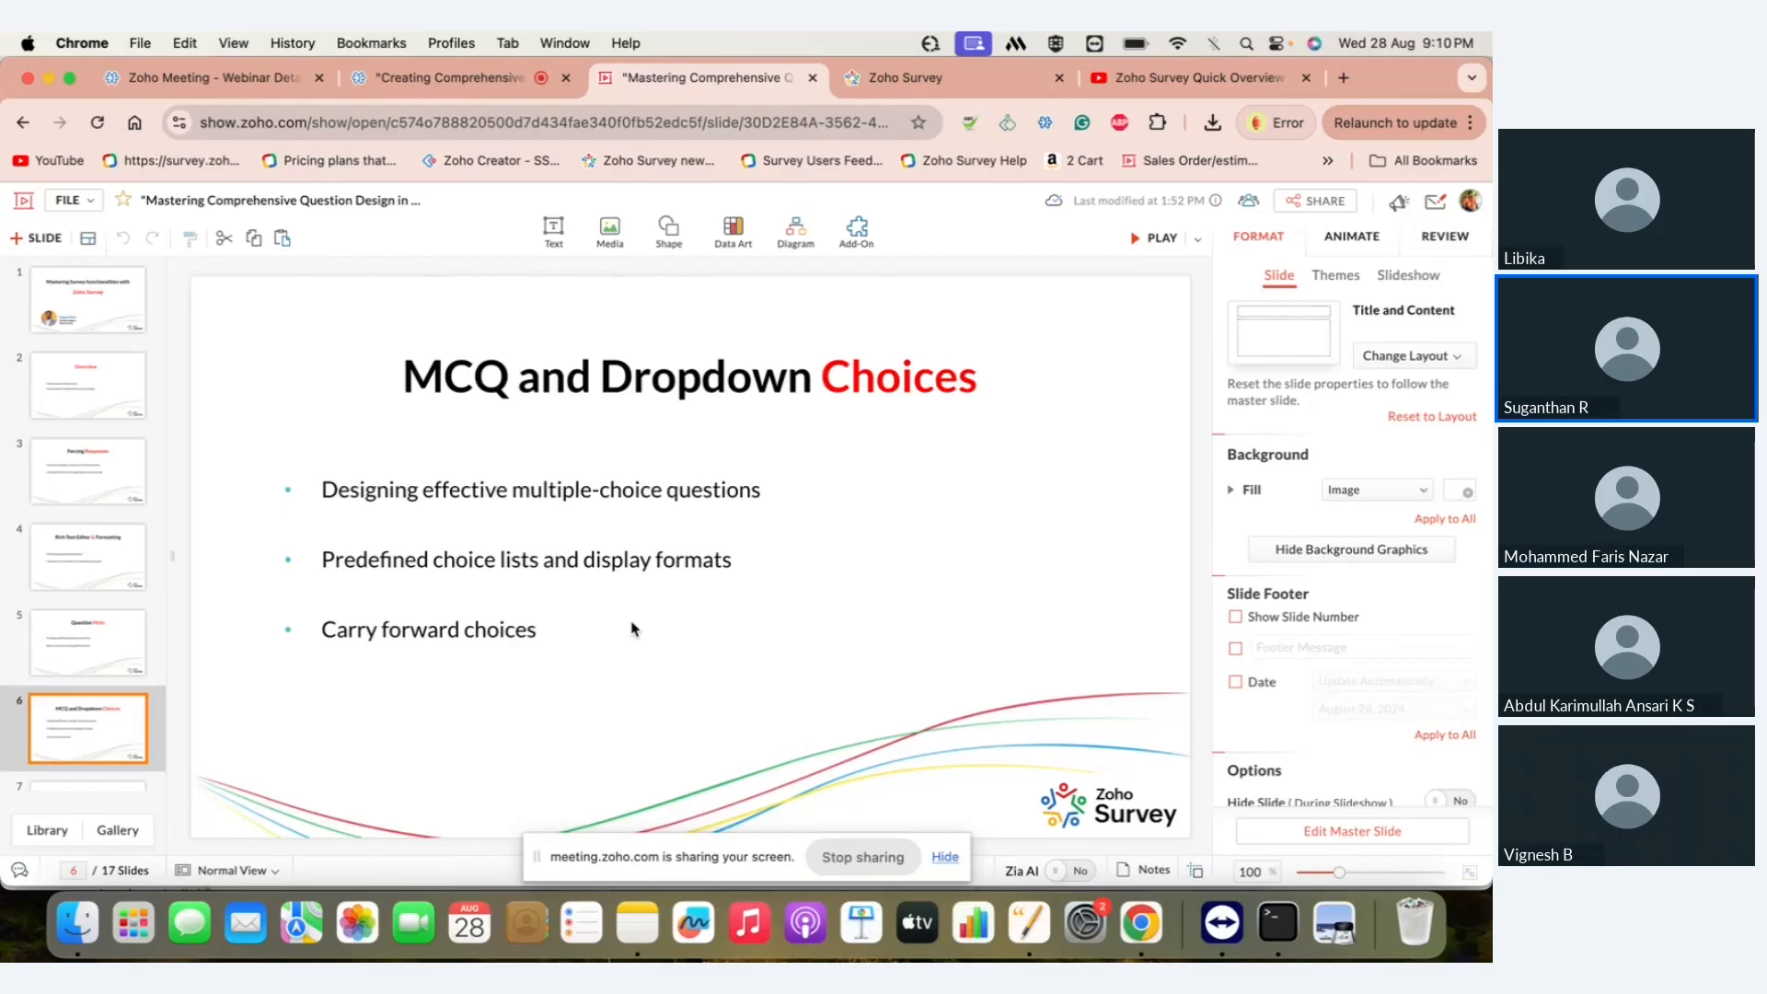
- Return to Zoho Survey and examine the multiple choice and dropdown question types and the survey's questions that use them
left_click(920, 78)
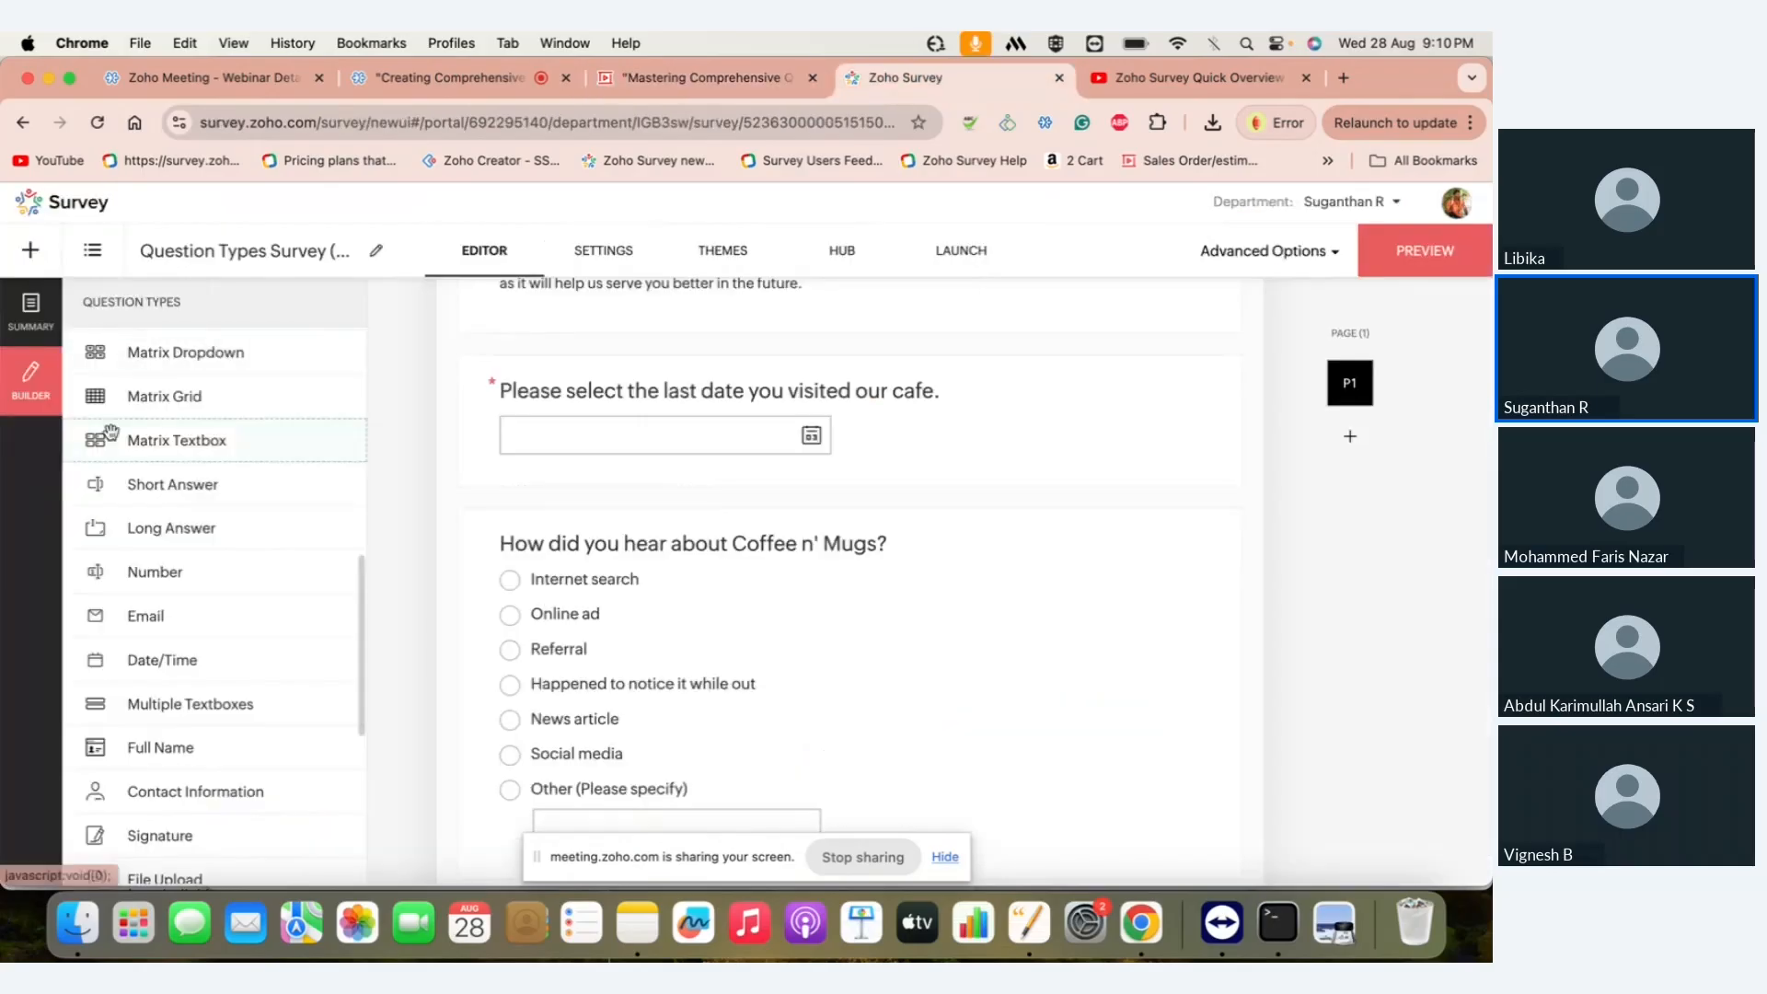
scroll(110, 433, "up", 10)
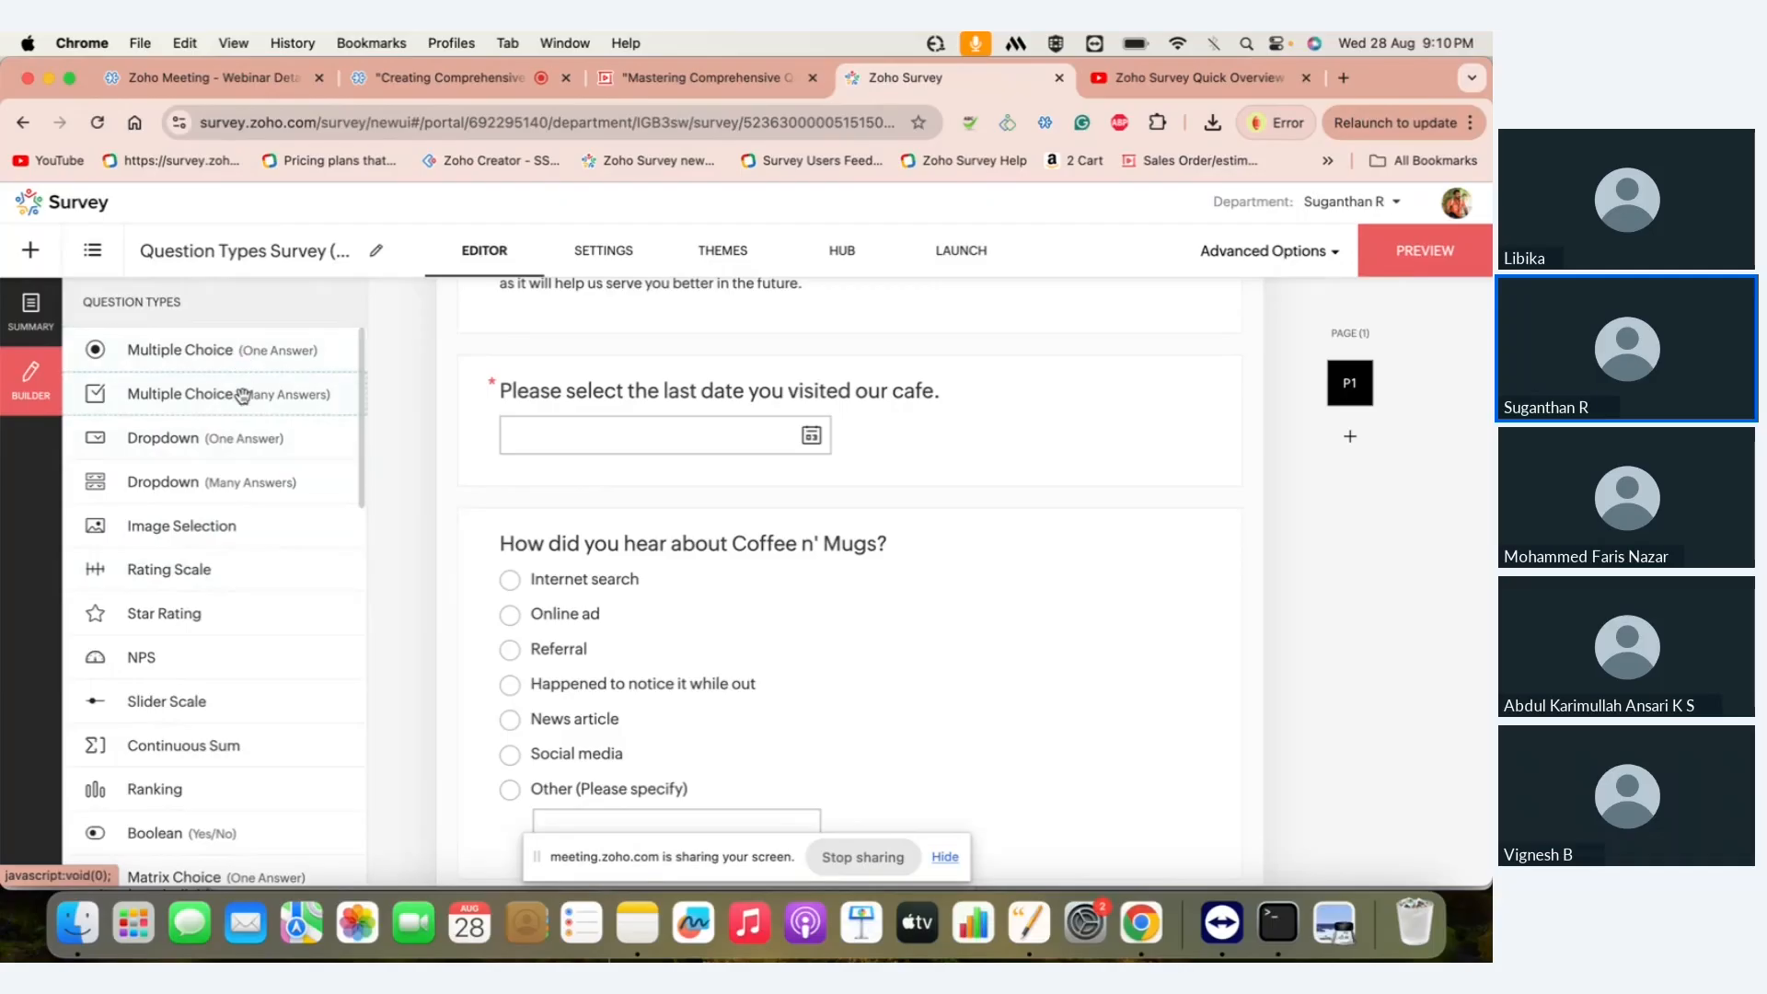
scroll(769, 540, "down", 2)
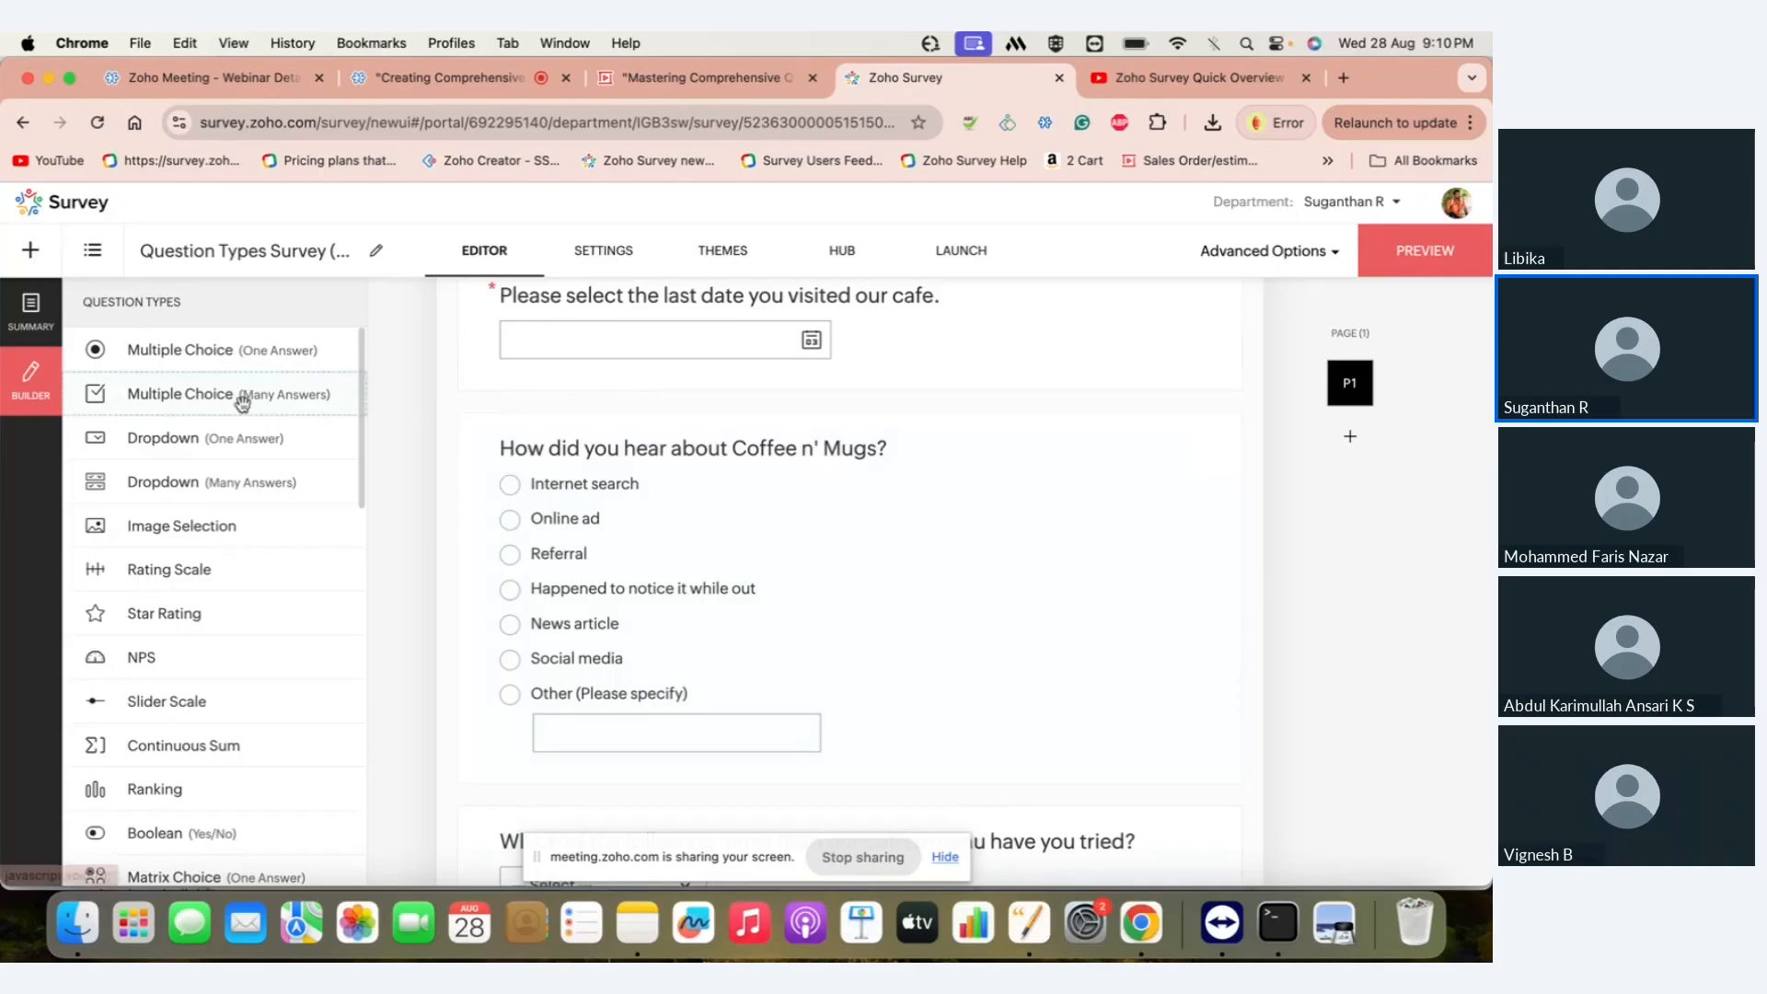
scroll(703, 673, "down", 8)
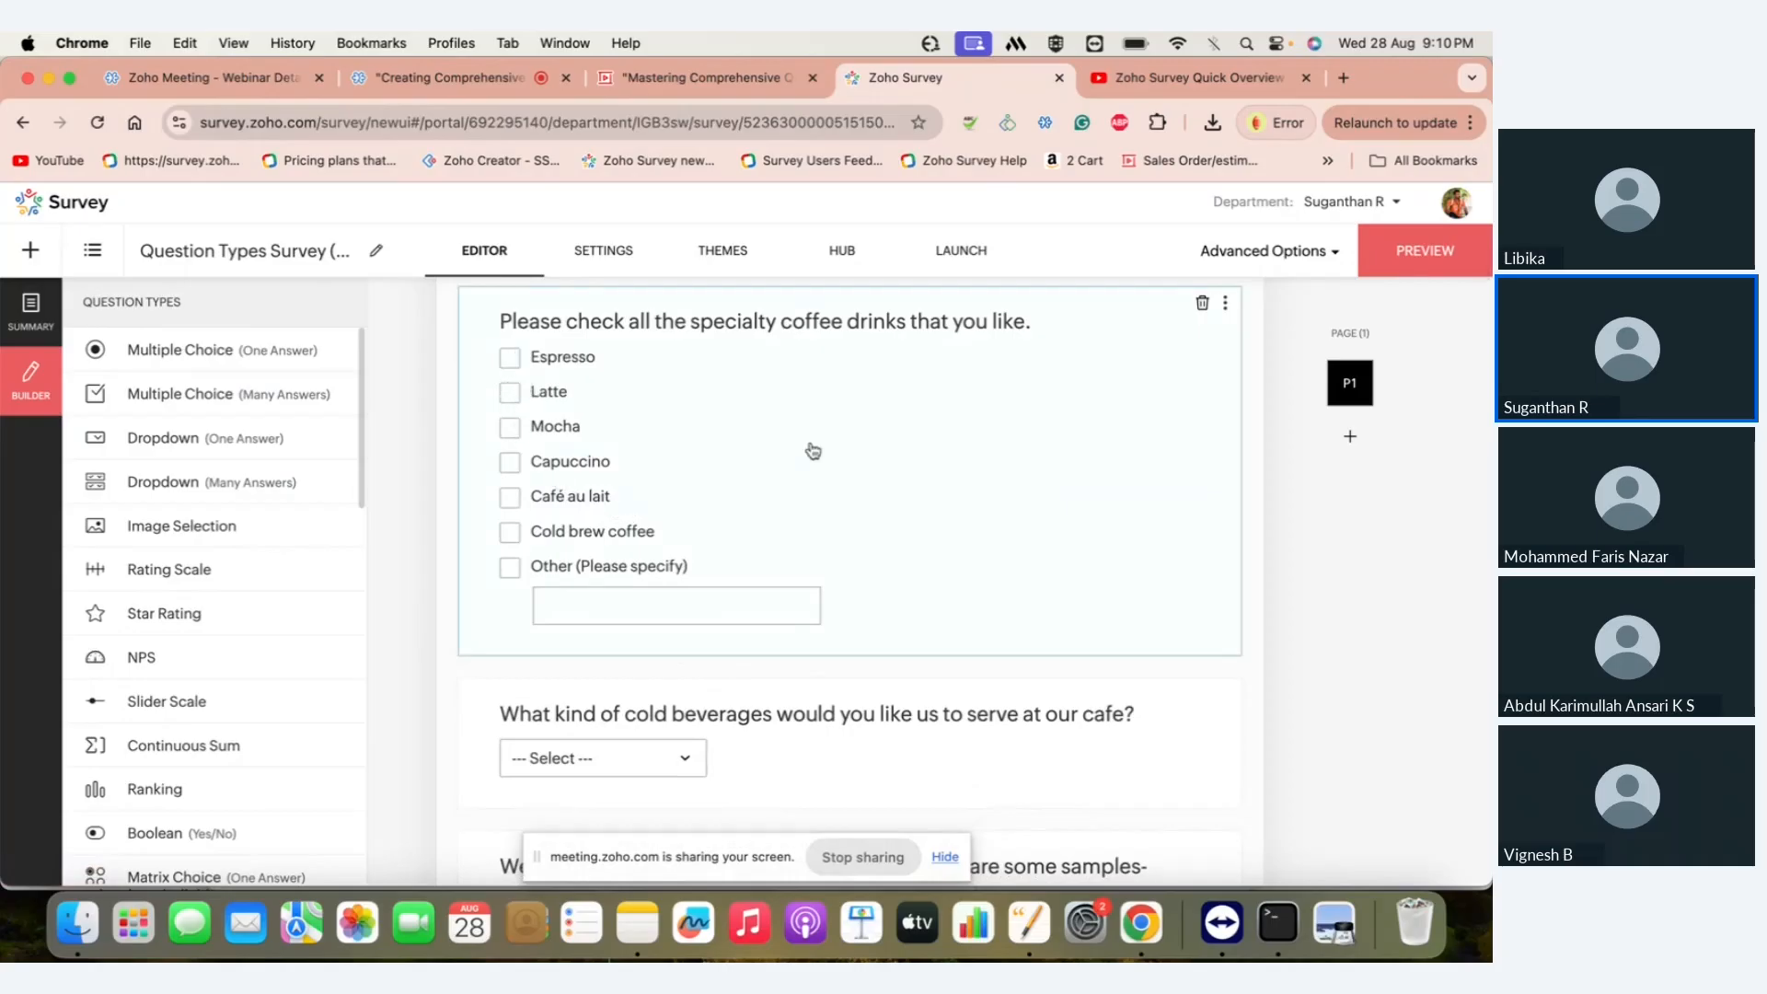
scroll(813, 451, "up", 3)
scroll(801, 645, "down", 2)
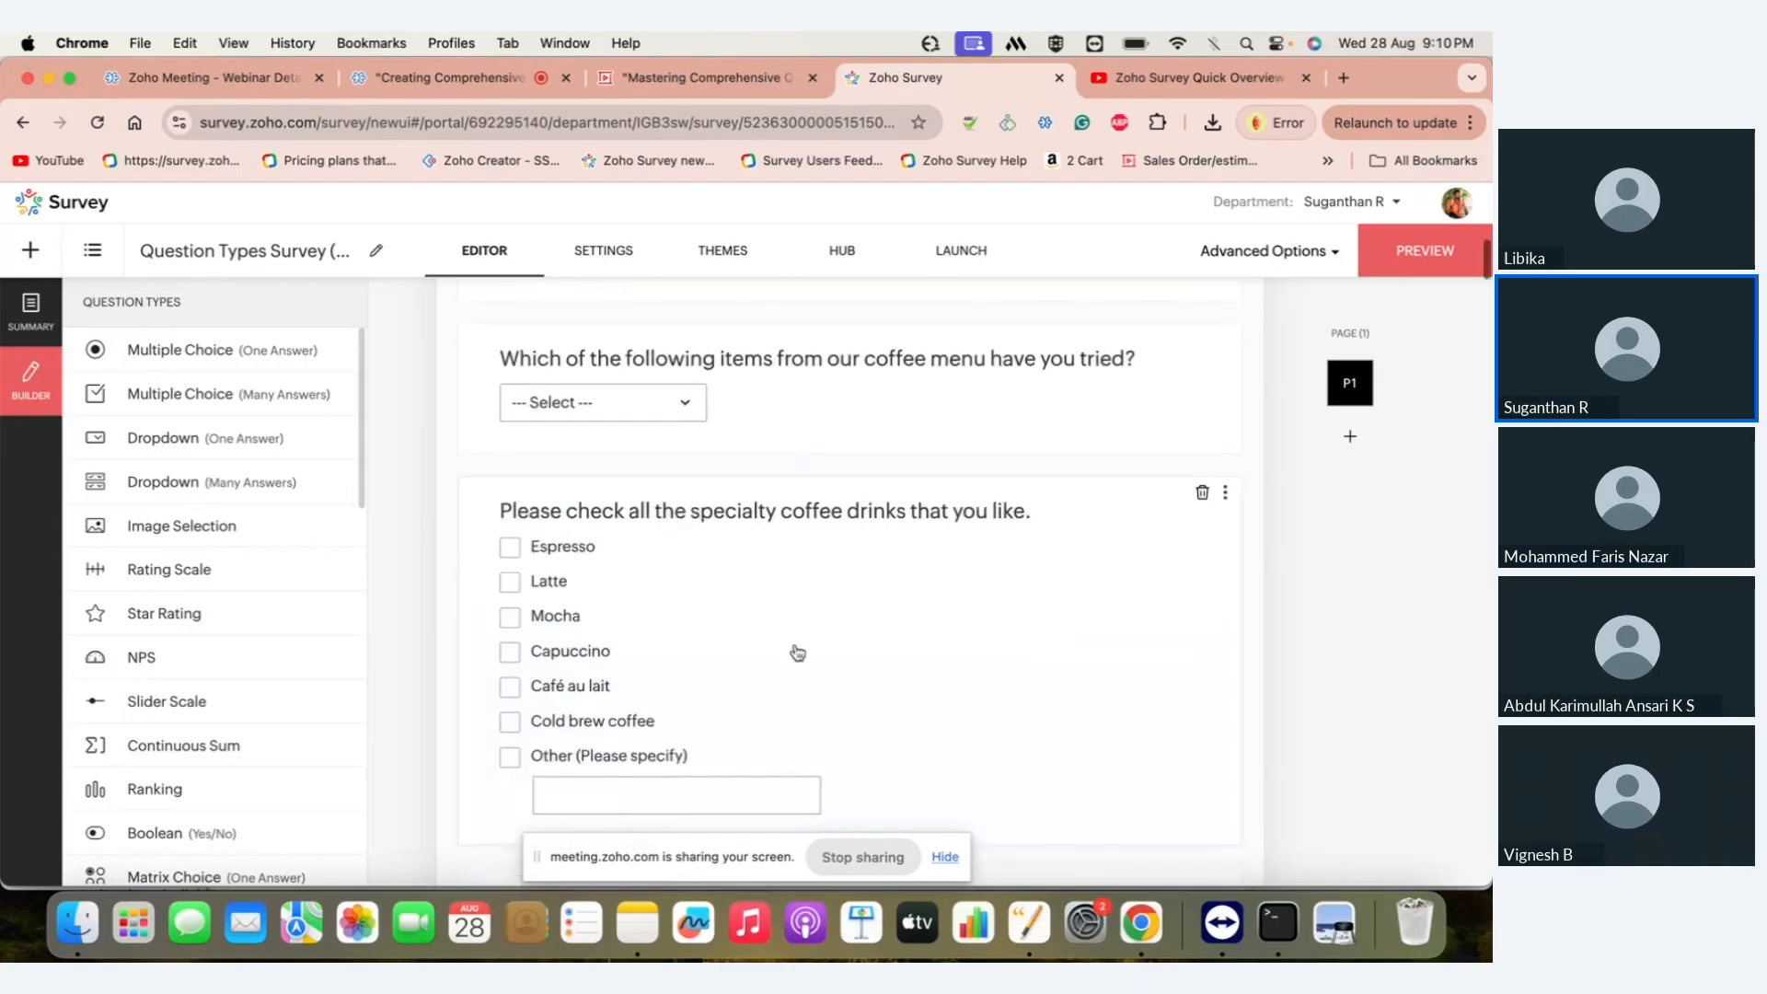
- Set the choice display format of the specialty coffee drinks question to Vertical 2 Columns
left_click(799, 656)
scroll(800, 655, "down", 5)
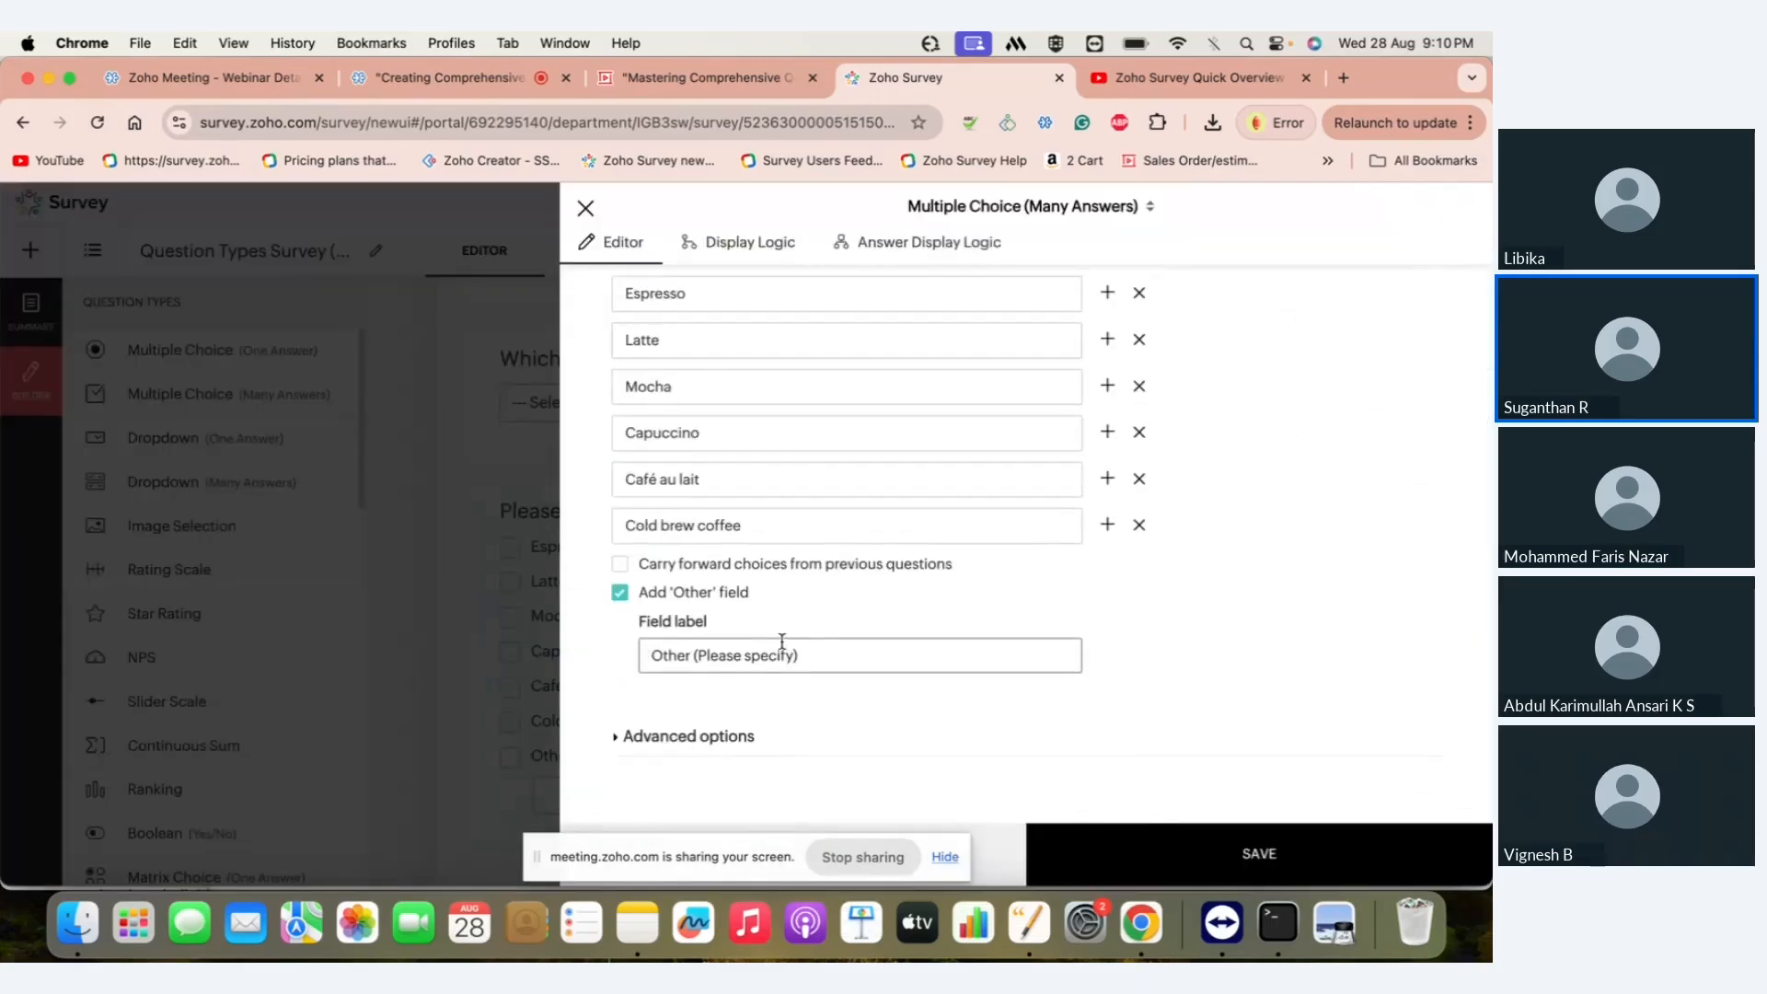
left_click(657, 742)
scroll(657, 747, "down", 4)
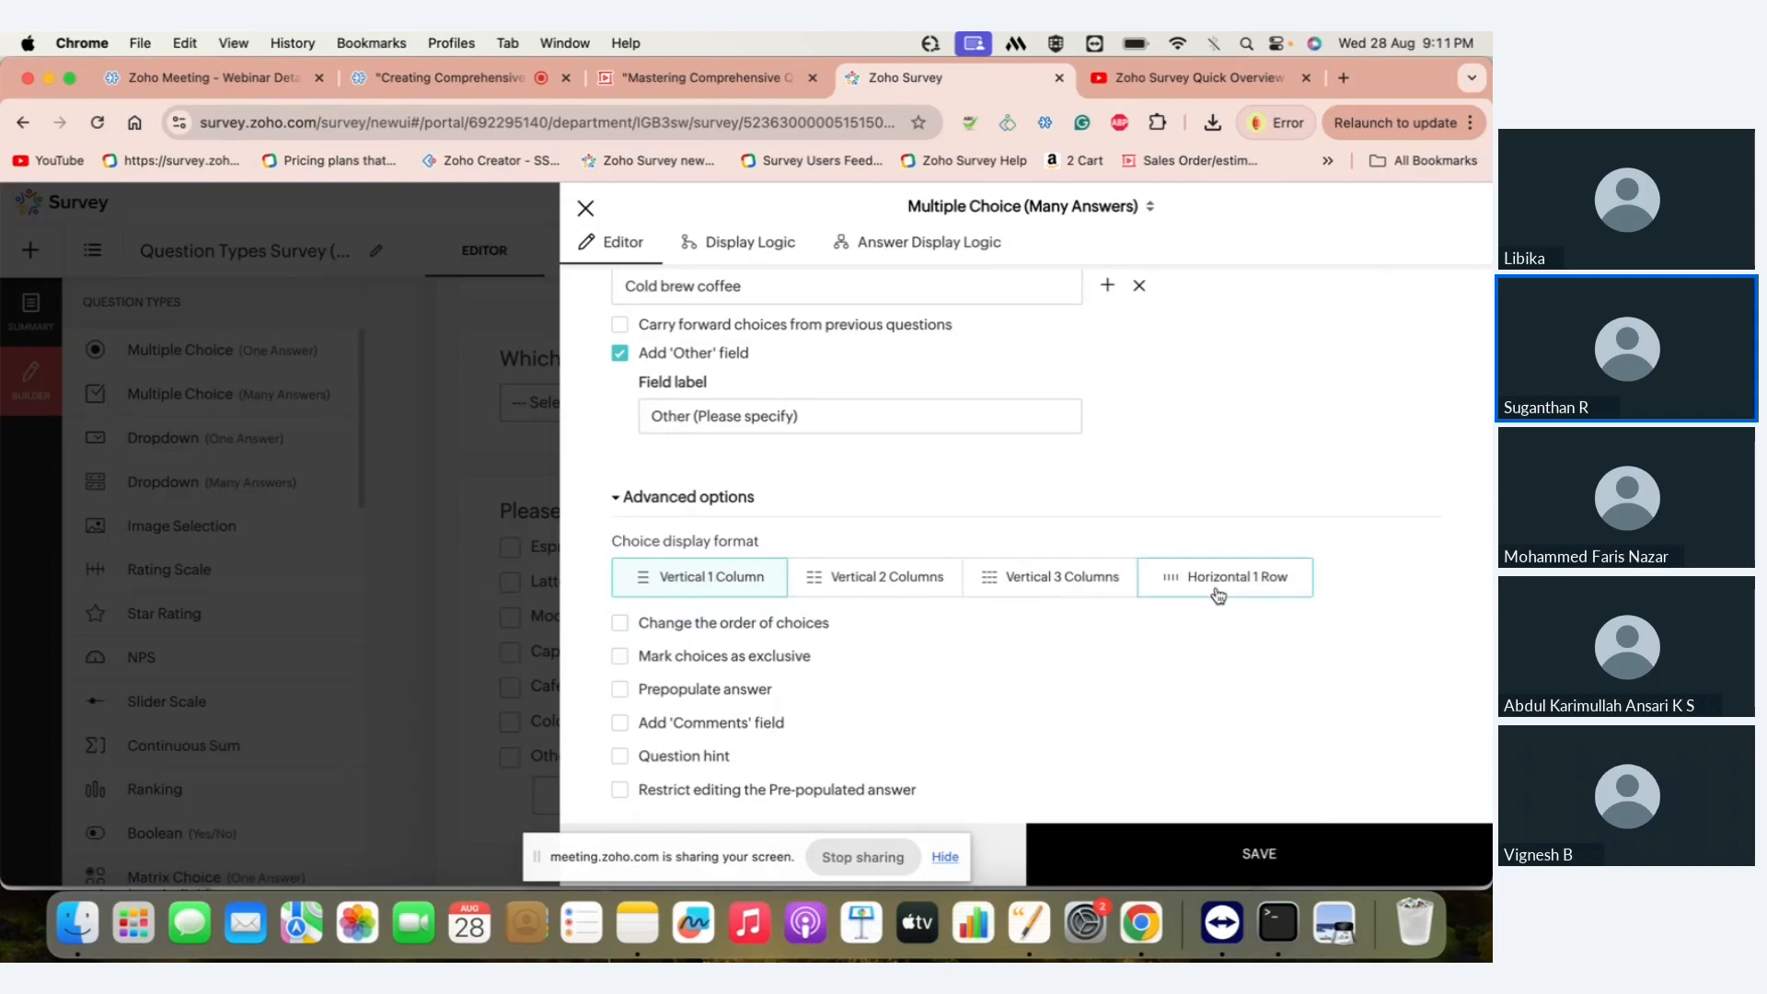
left_click(943, 576)
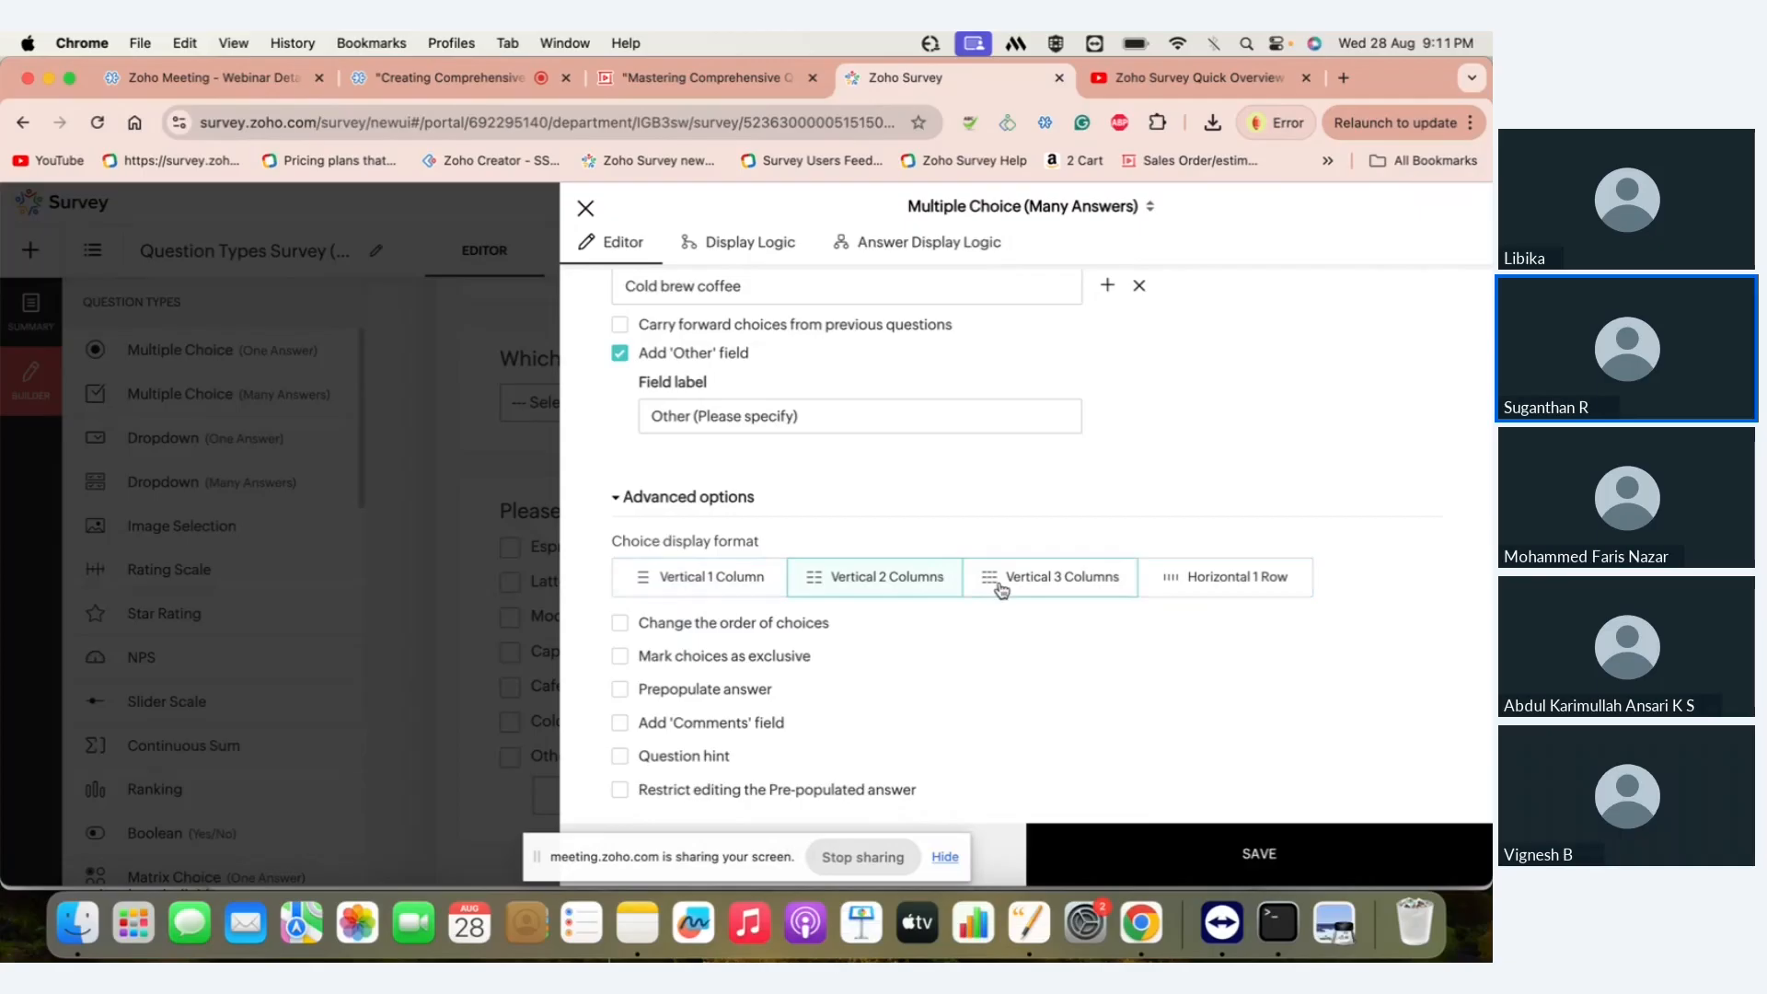
- Randomize the choice order for each respondent and enable exclusive choices for the specialty coffee drinks question
left_click(673, 629)
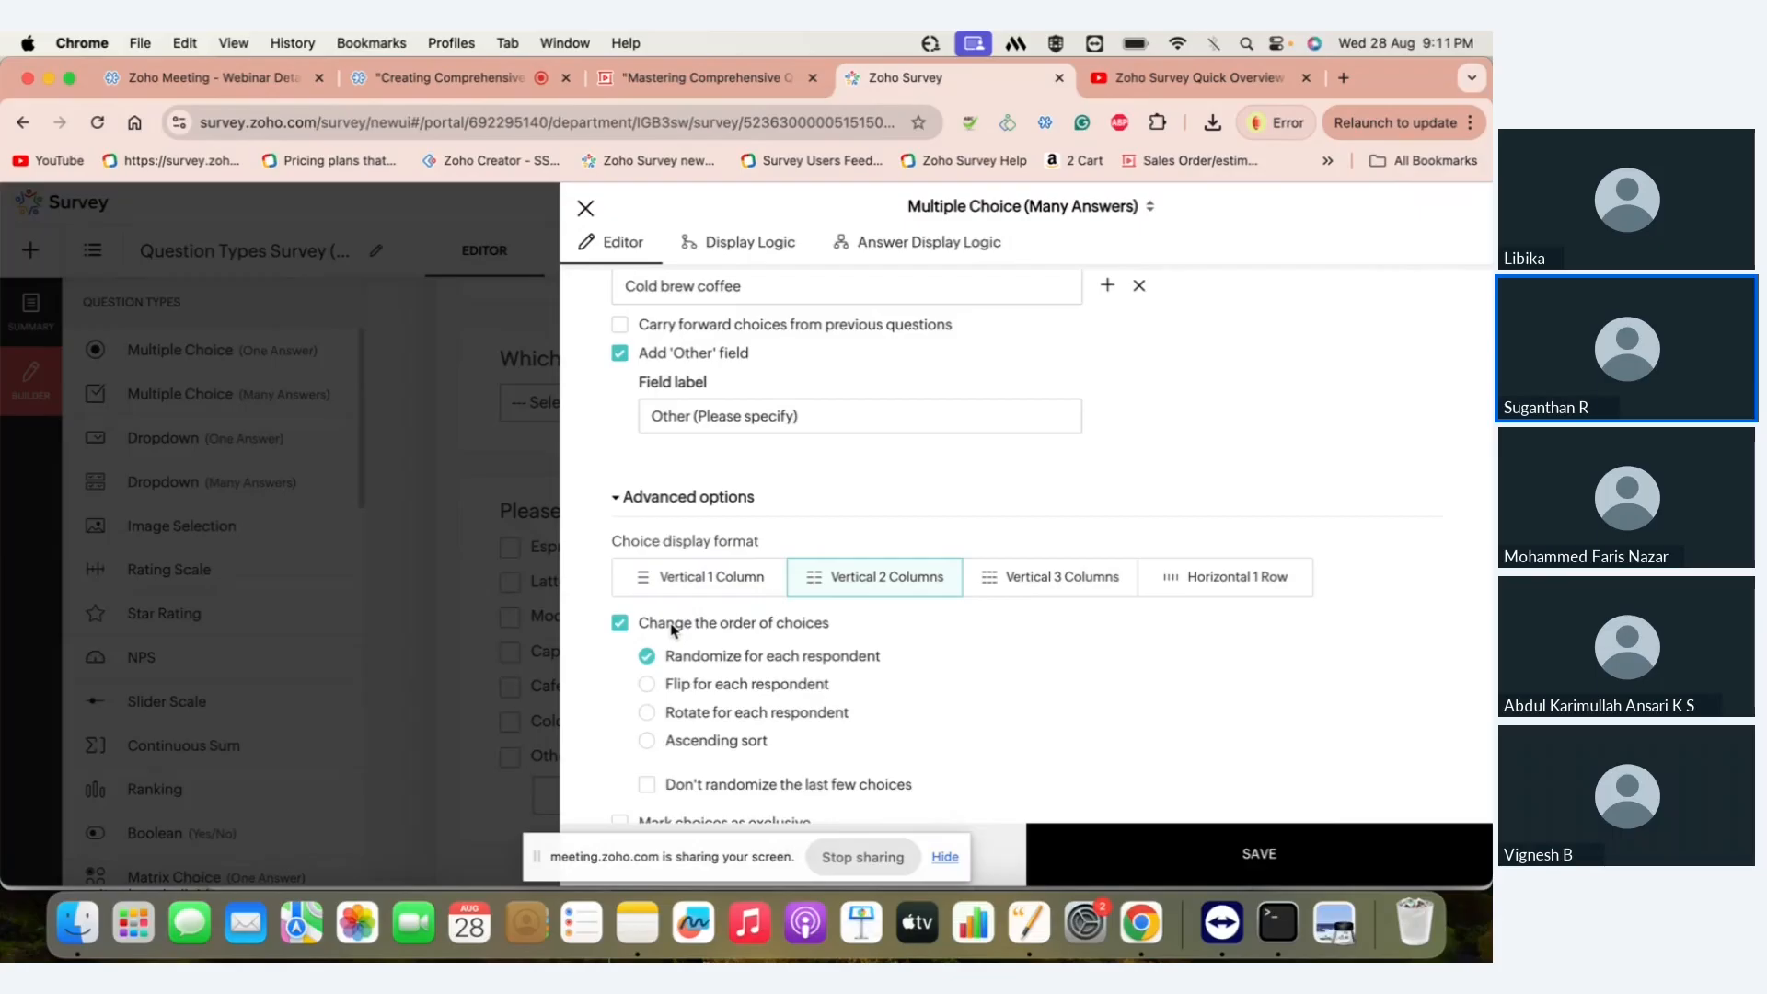
scroll(673, 629, "down", 3)
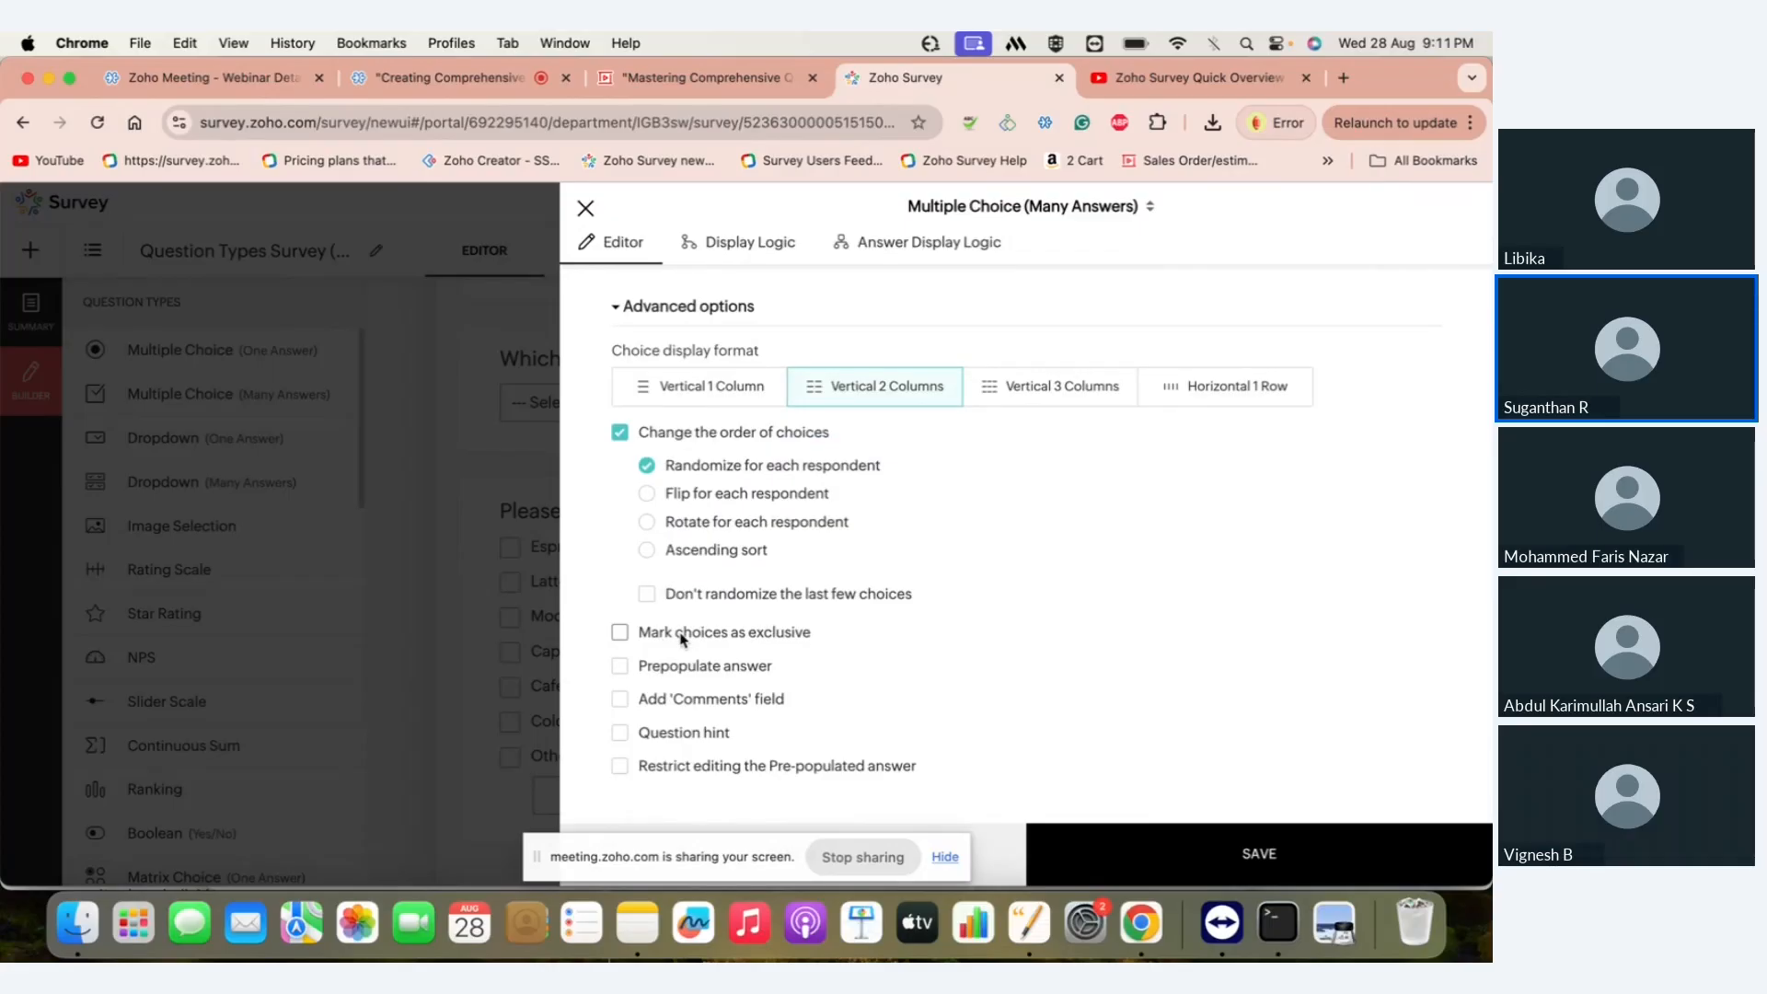
left_click(682, 635)
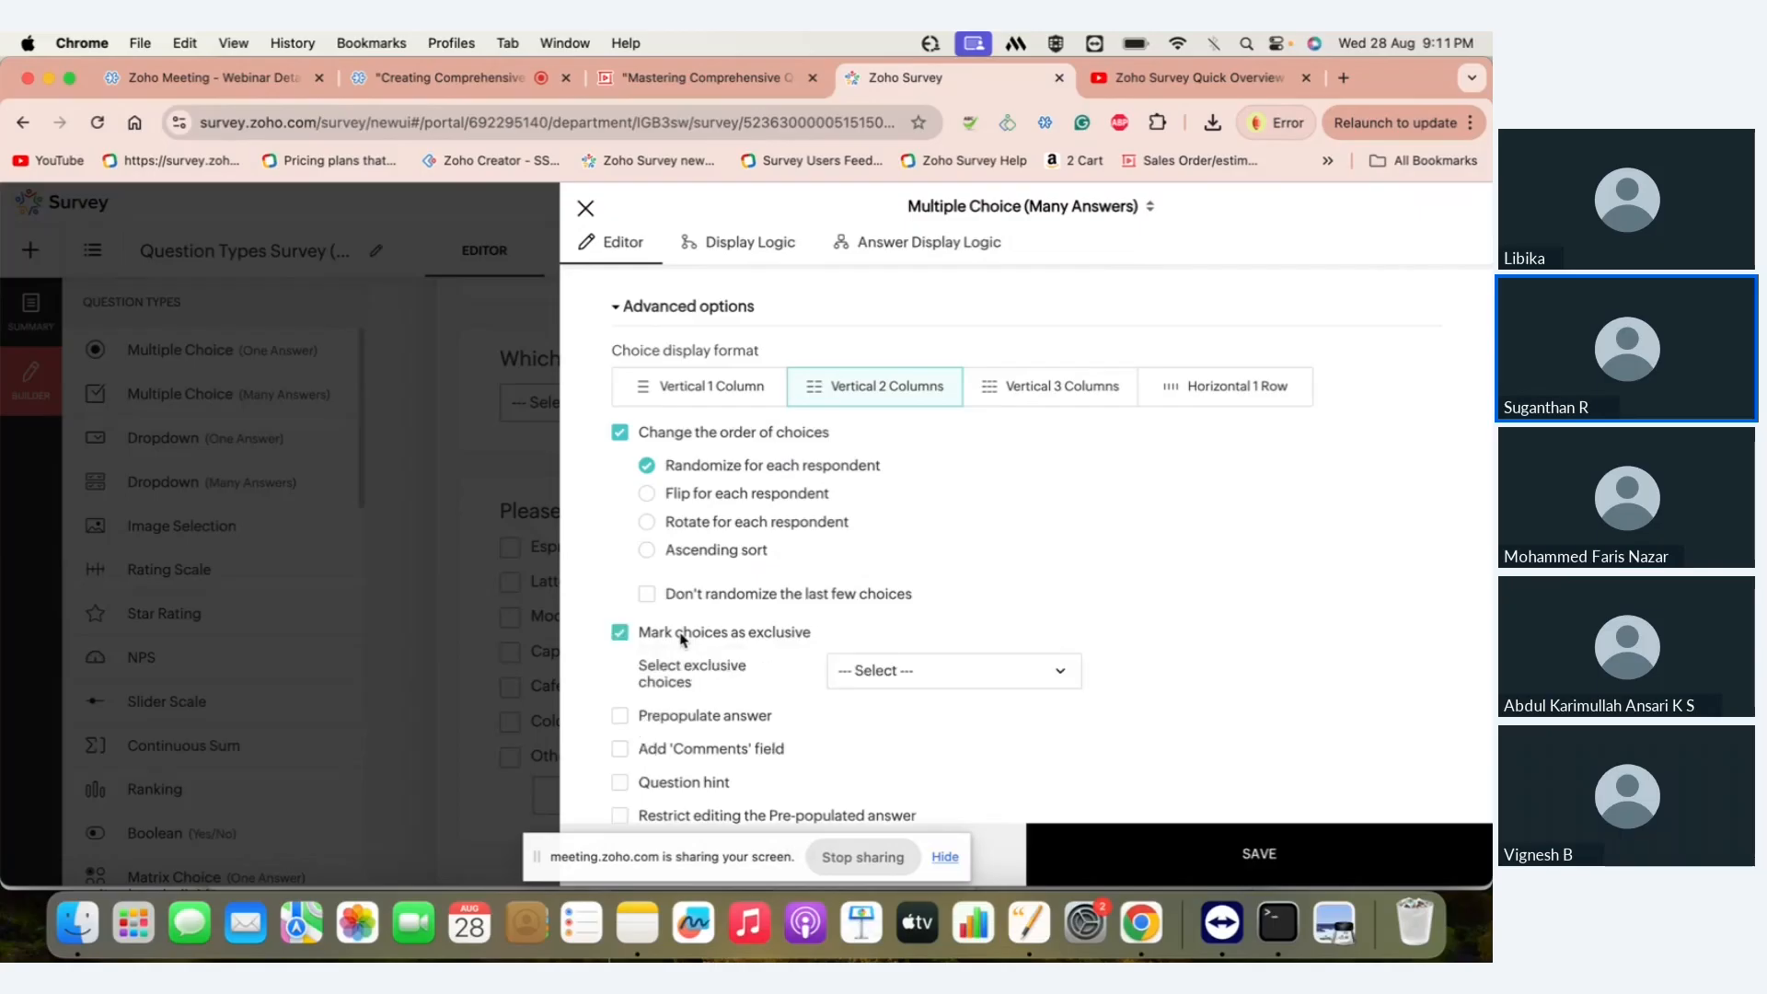
- Add "None of the above" as a new choice after Cold brew coffee
scroll(682, 635, "up", 10)
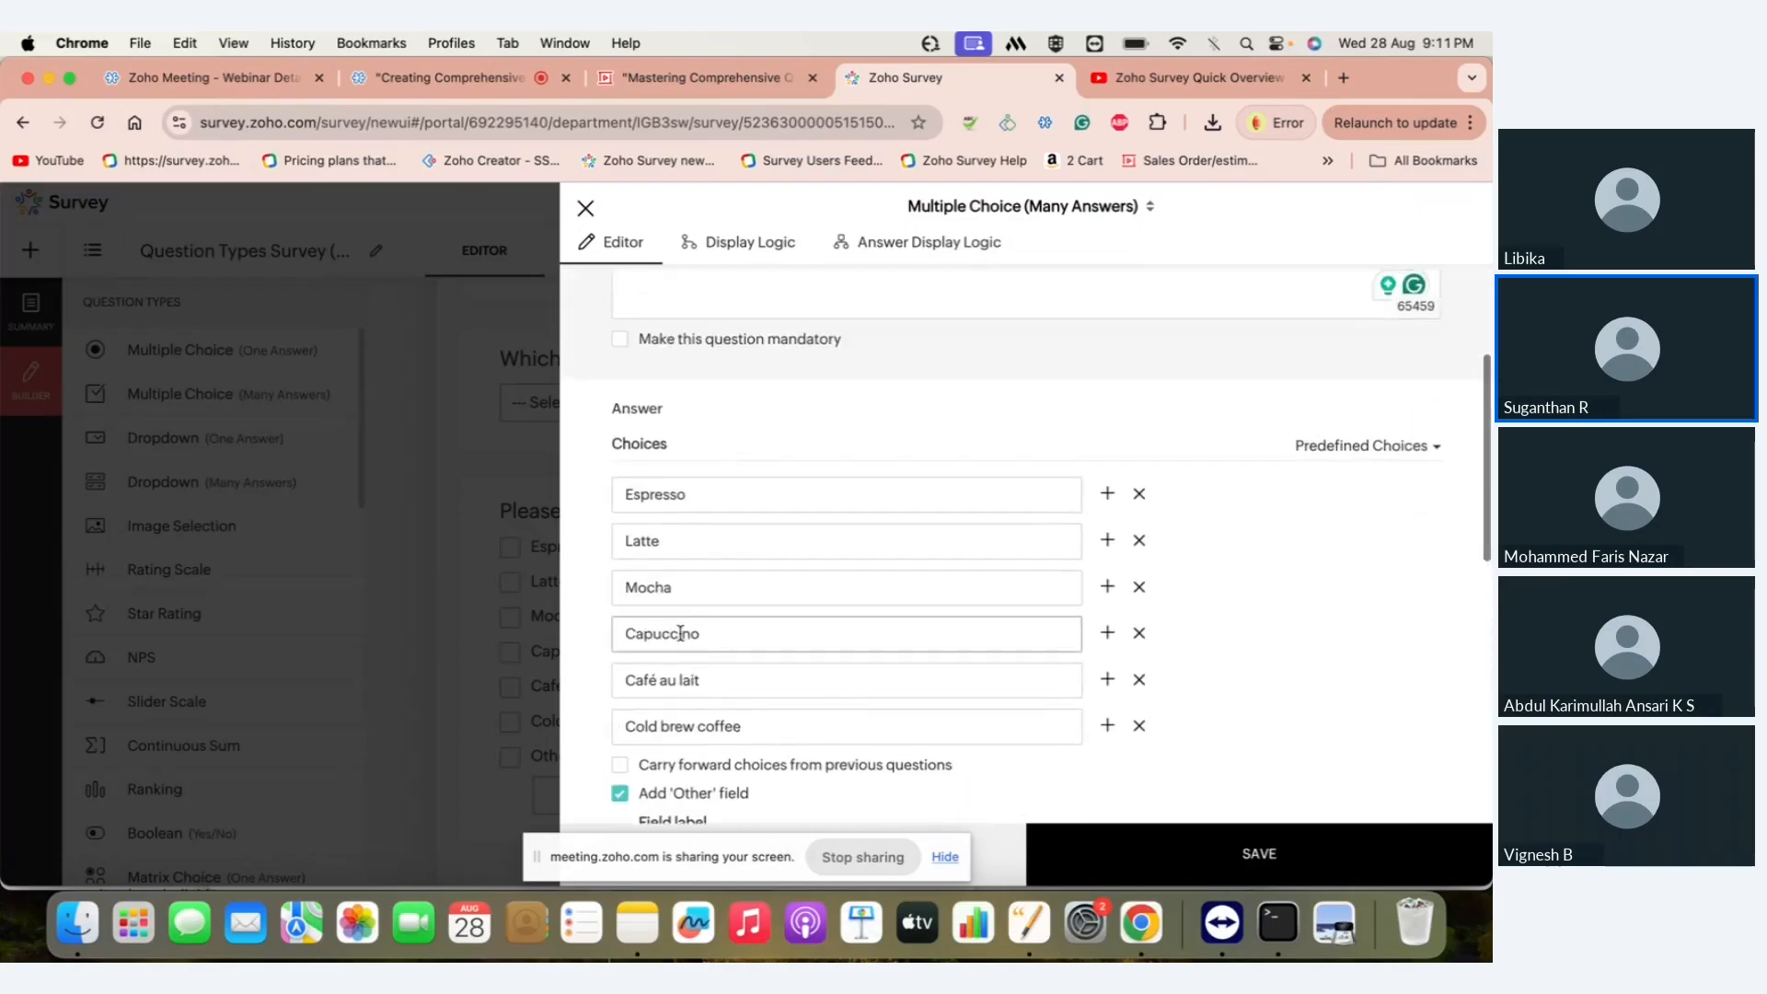
scroll(682, 635, "up", 3)
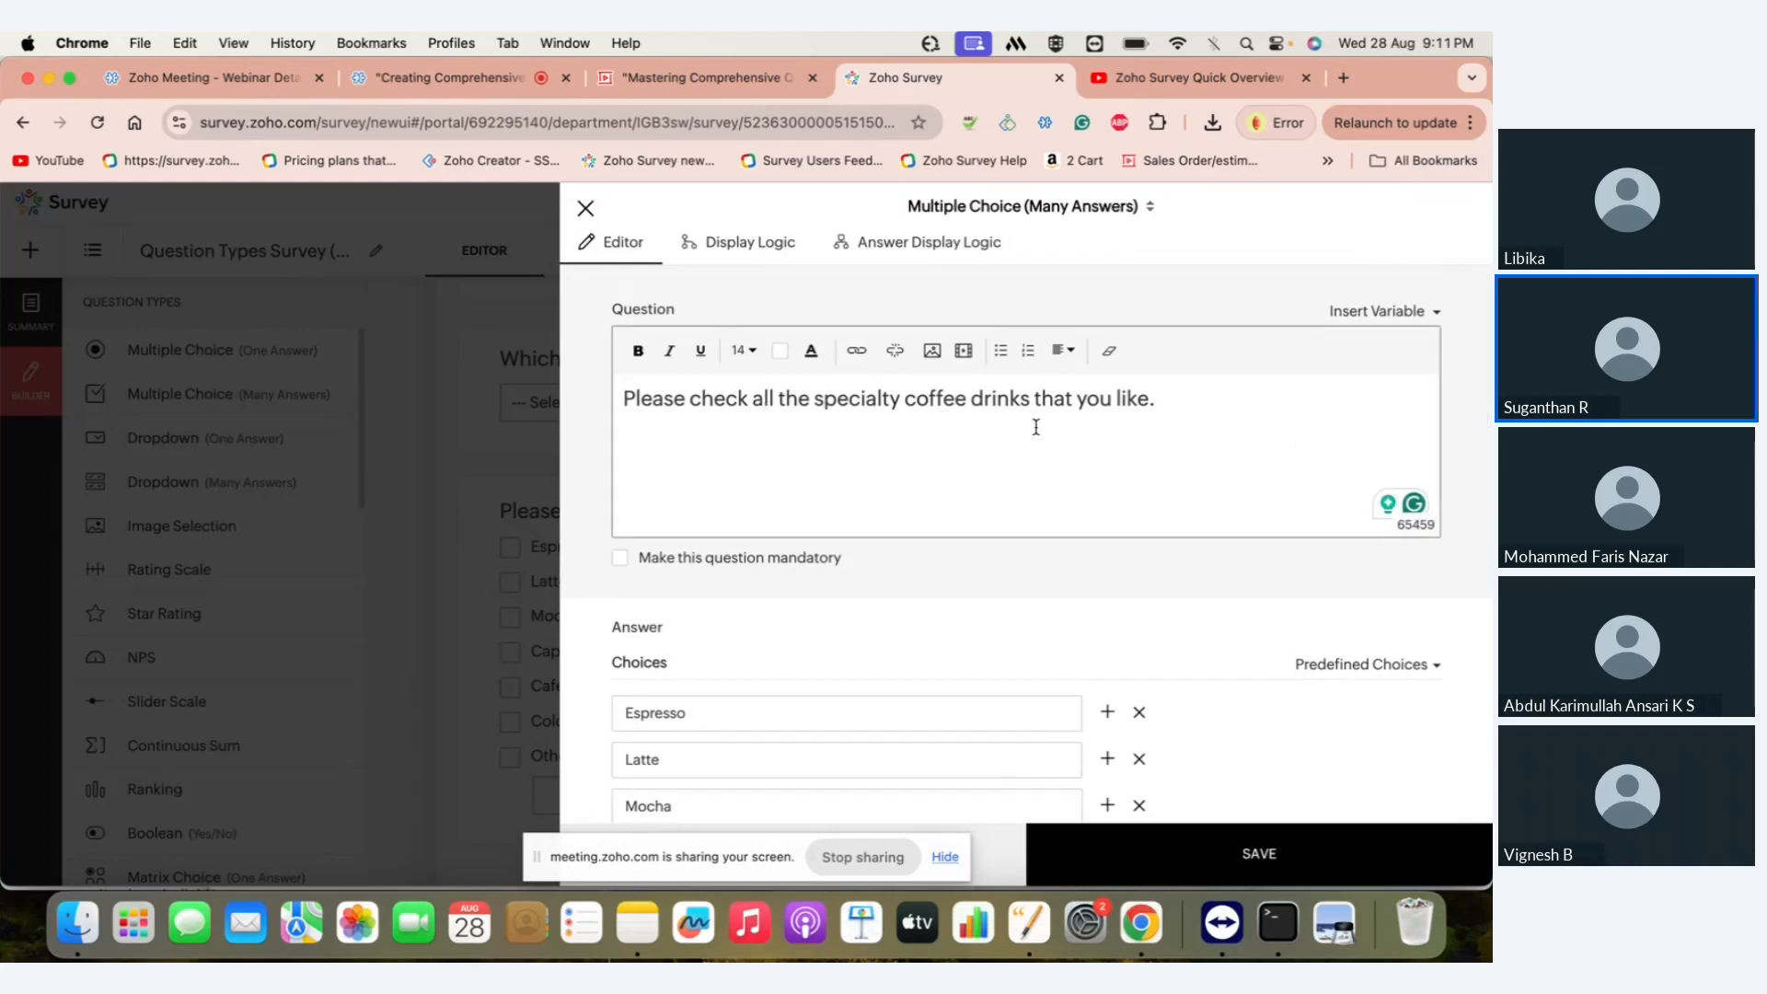
scroll(1098, 423, "down", 5)
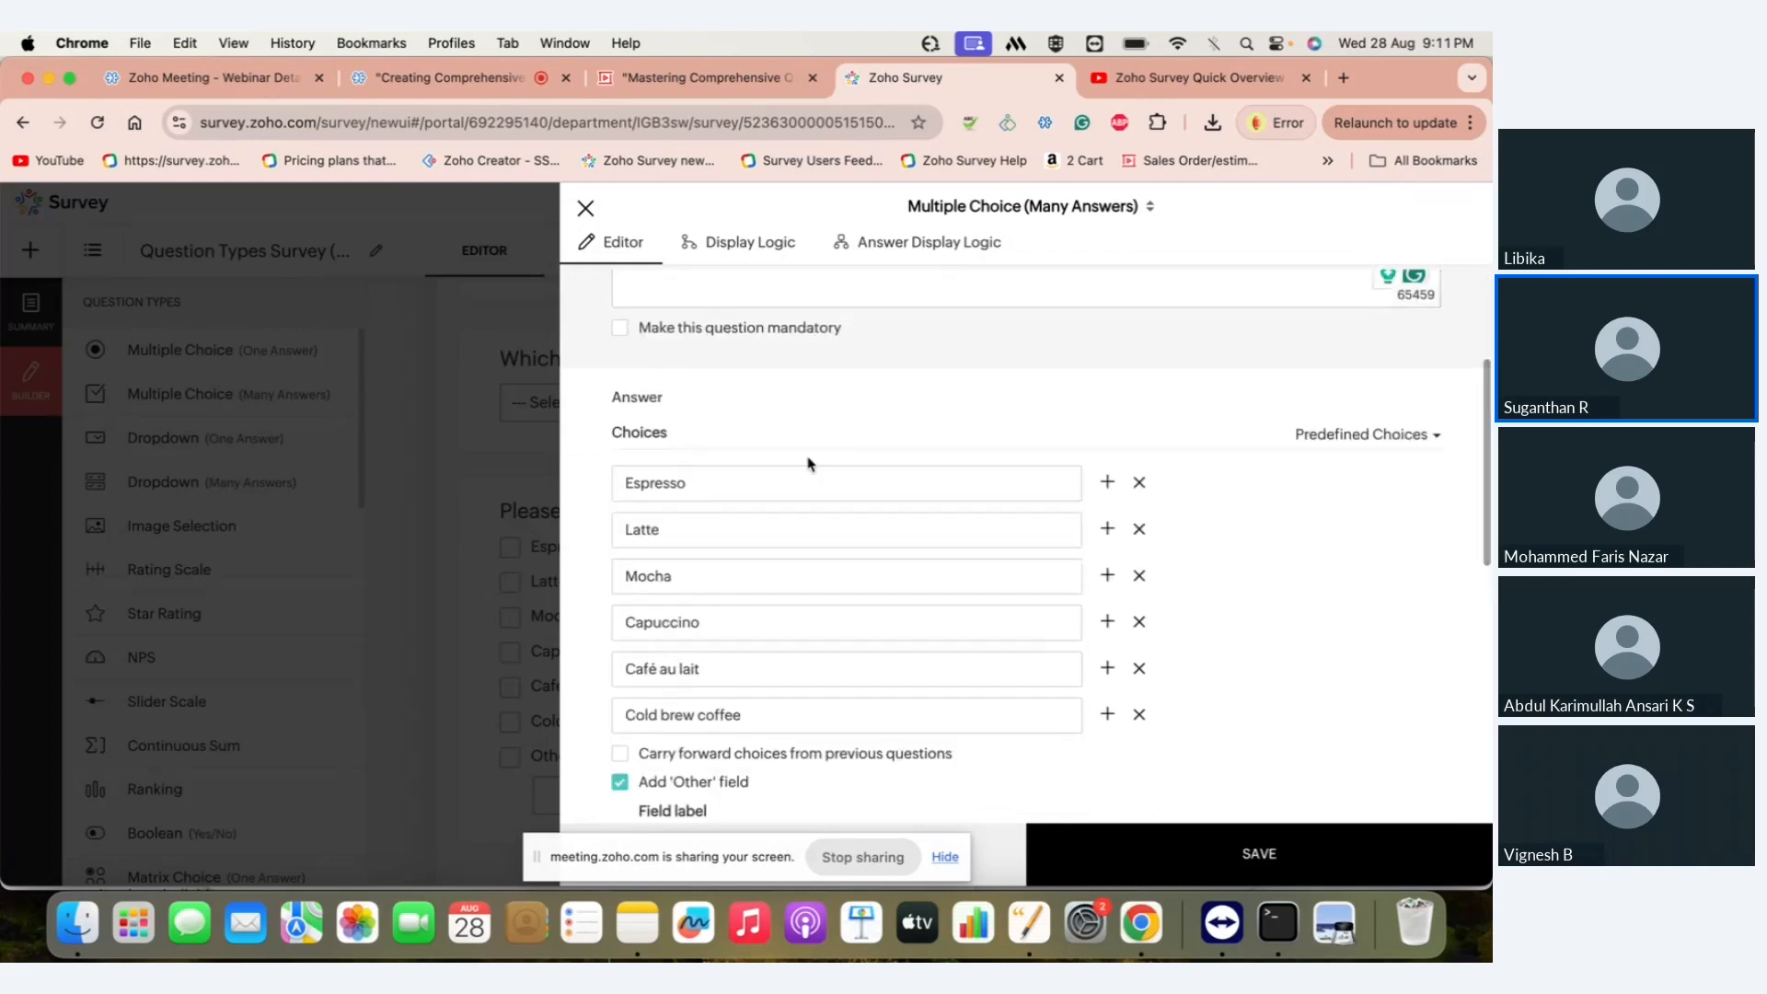
left_click(1108, 716)
type("N")
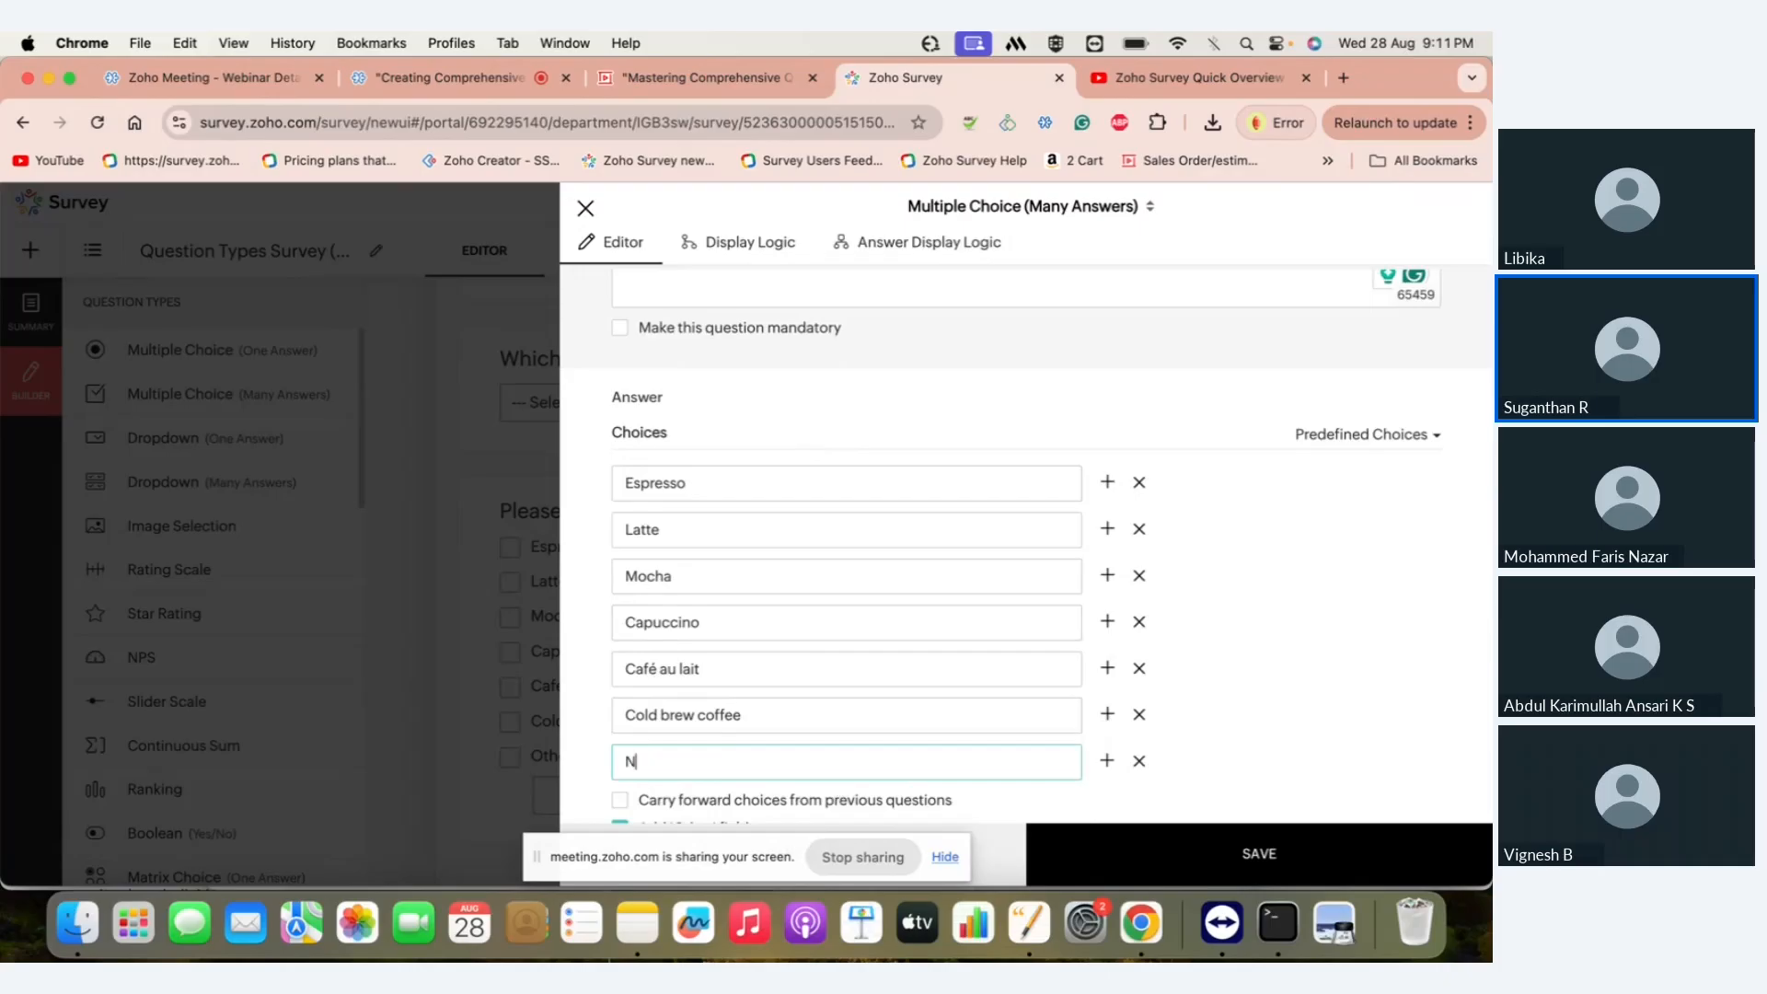
type("one of the above")
- Select "None of the above" as the exclusive choice
scroll(1051, 549, "down", 8)
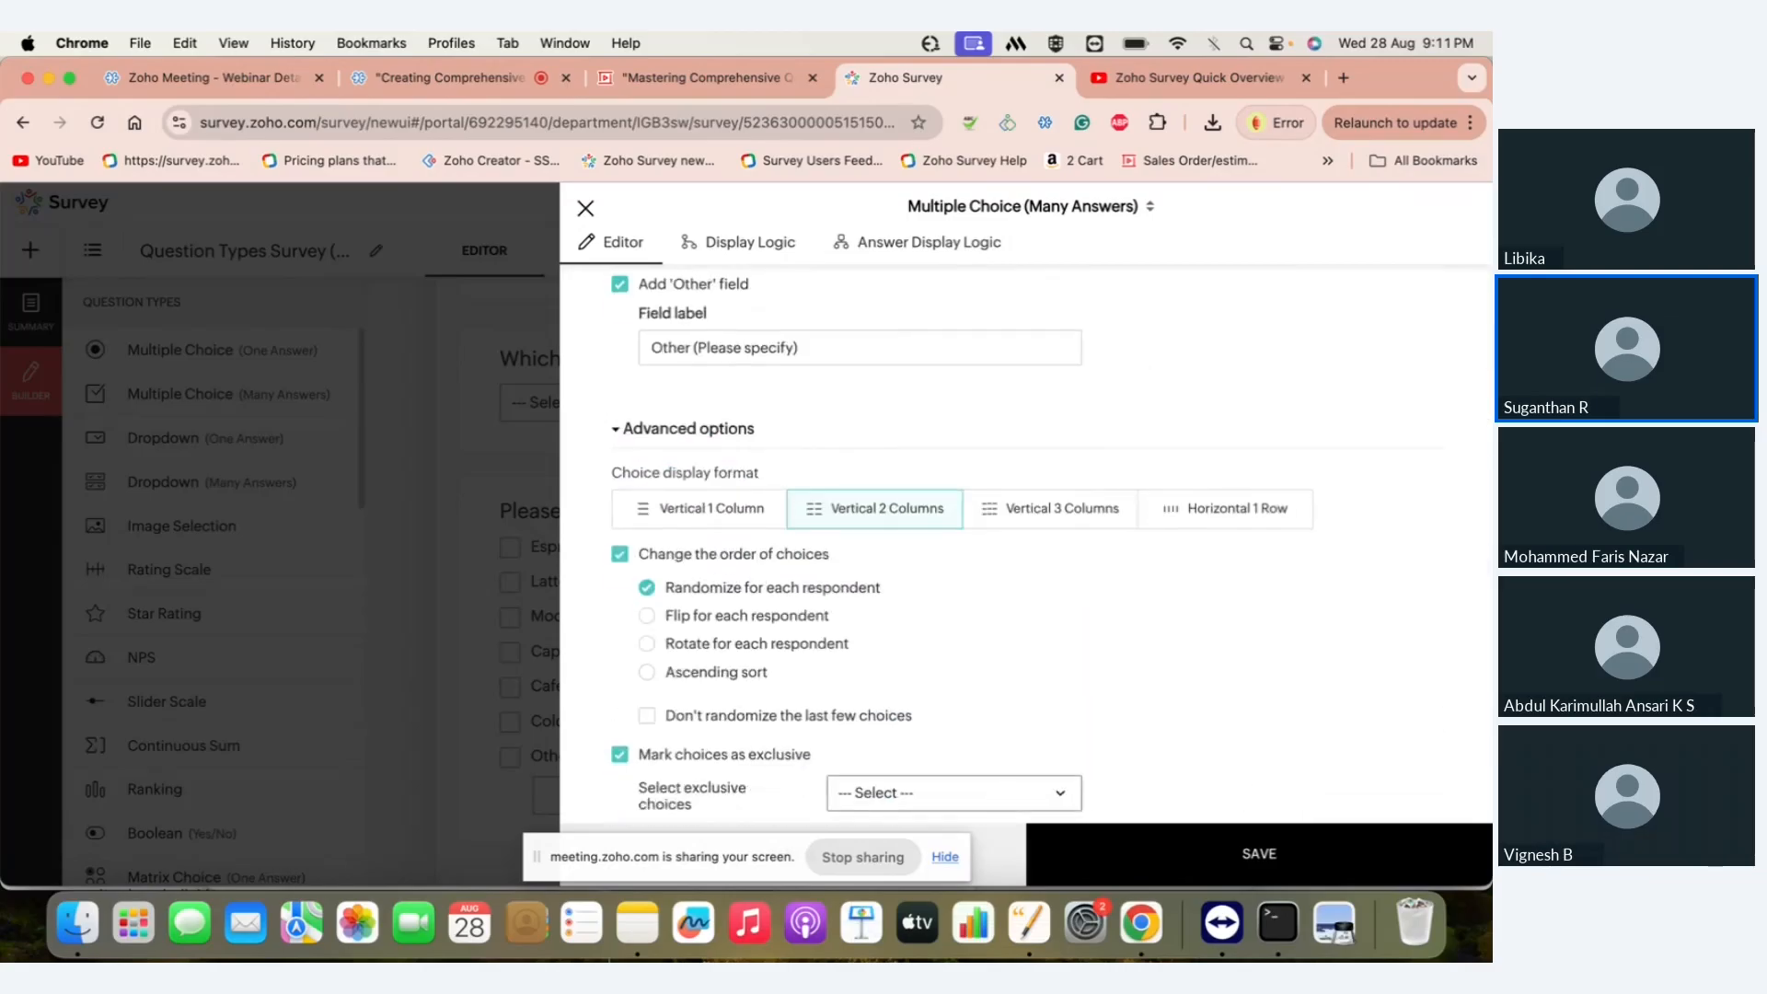
scroll(1026, 550, "down", 2)
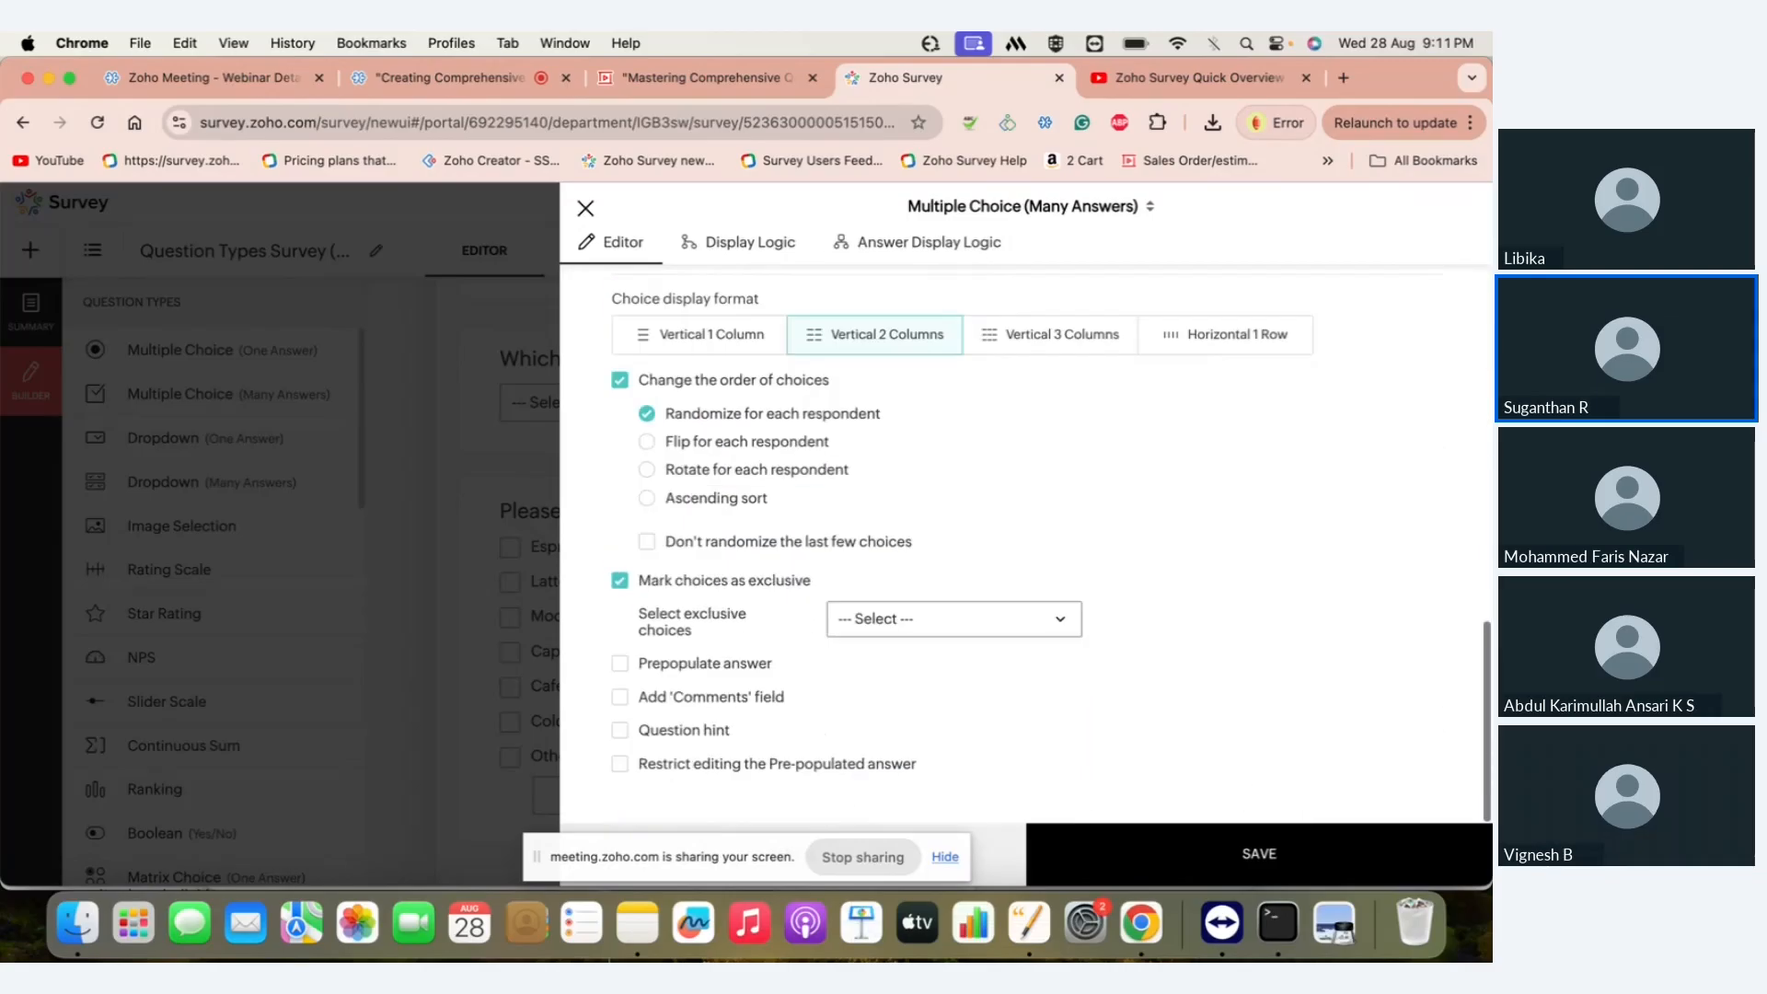
left_click(1008, 636)
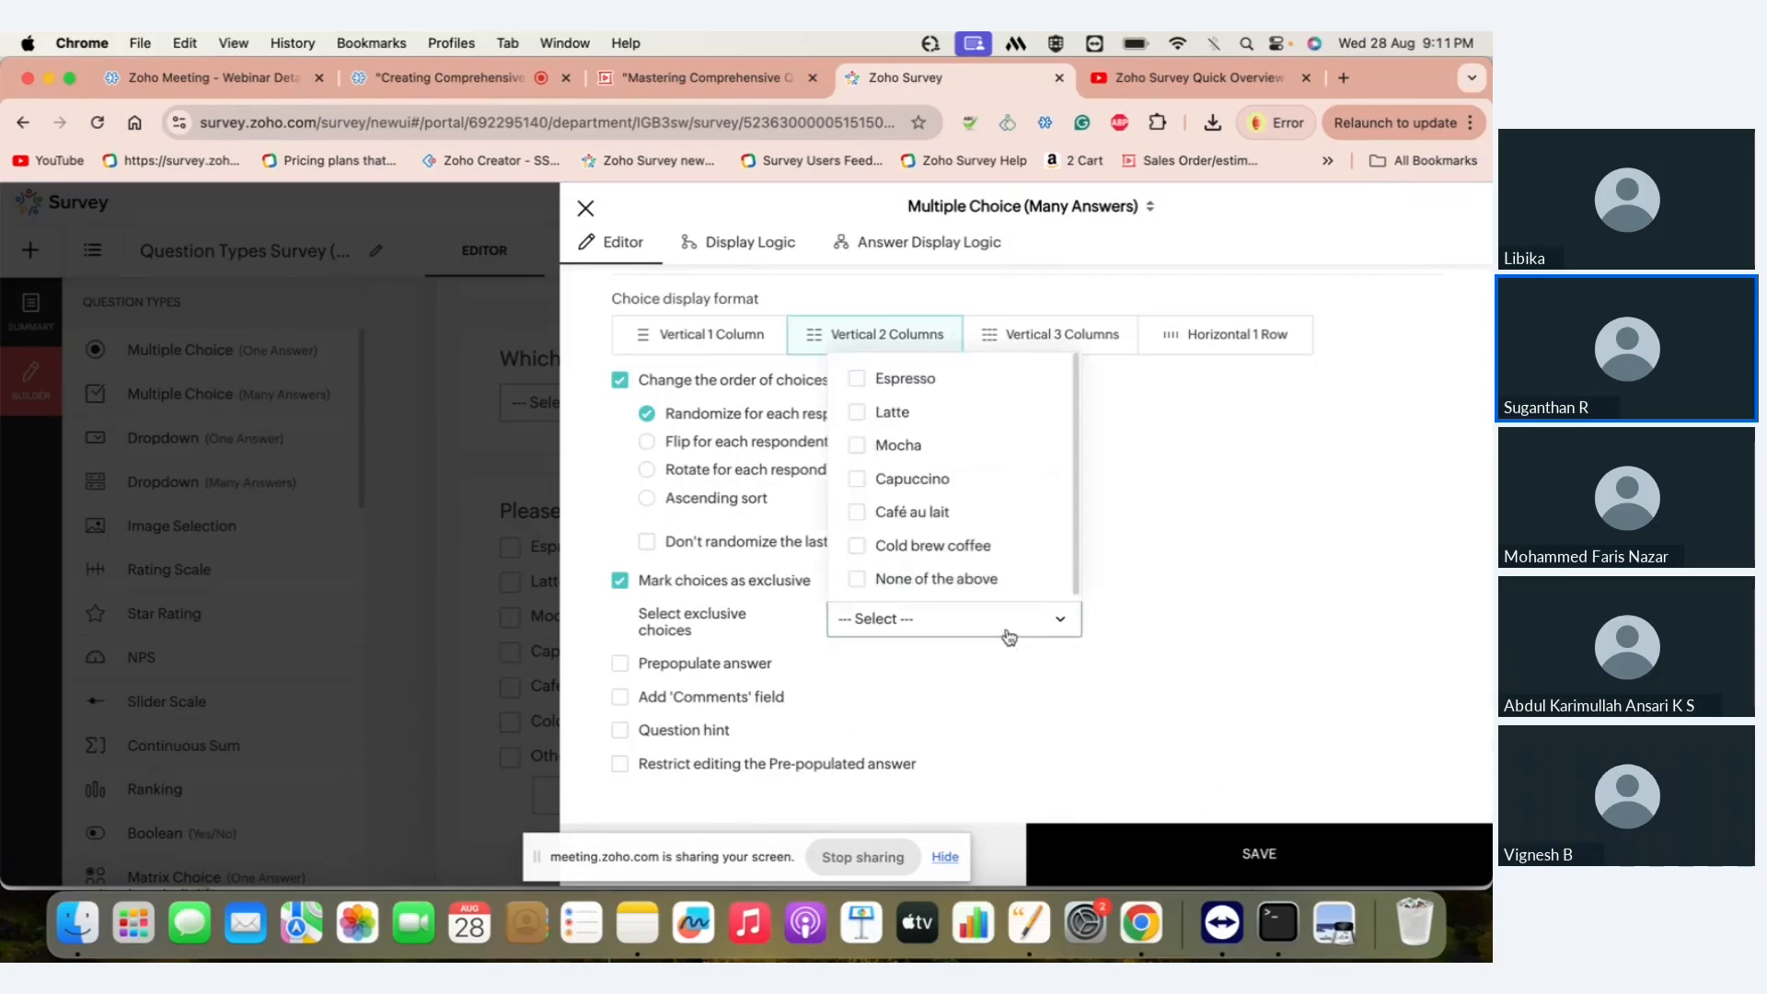
left_click(946, 580)
left_click(819, 660)
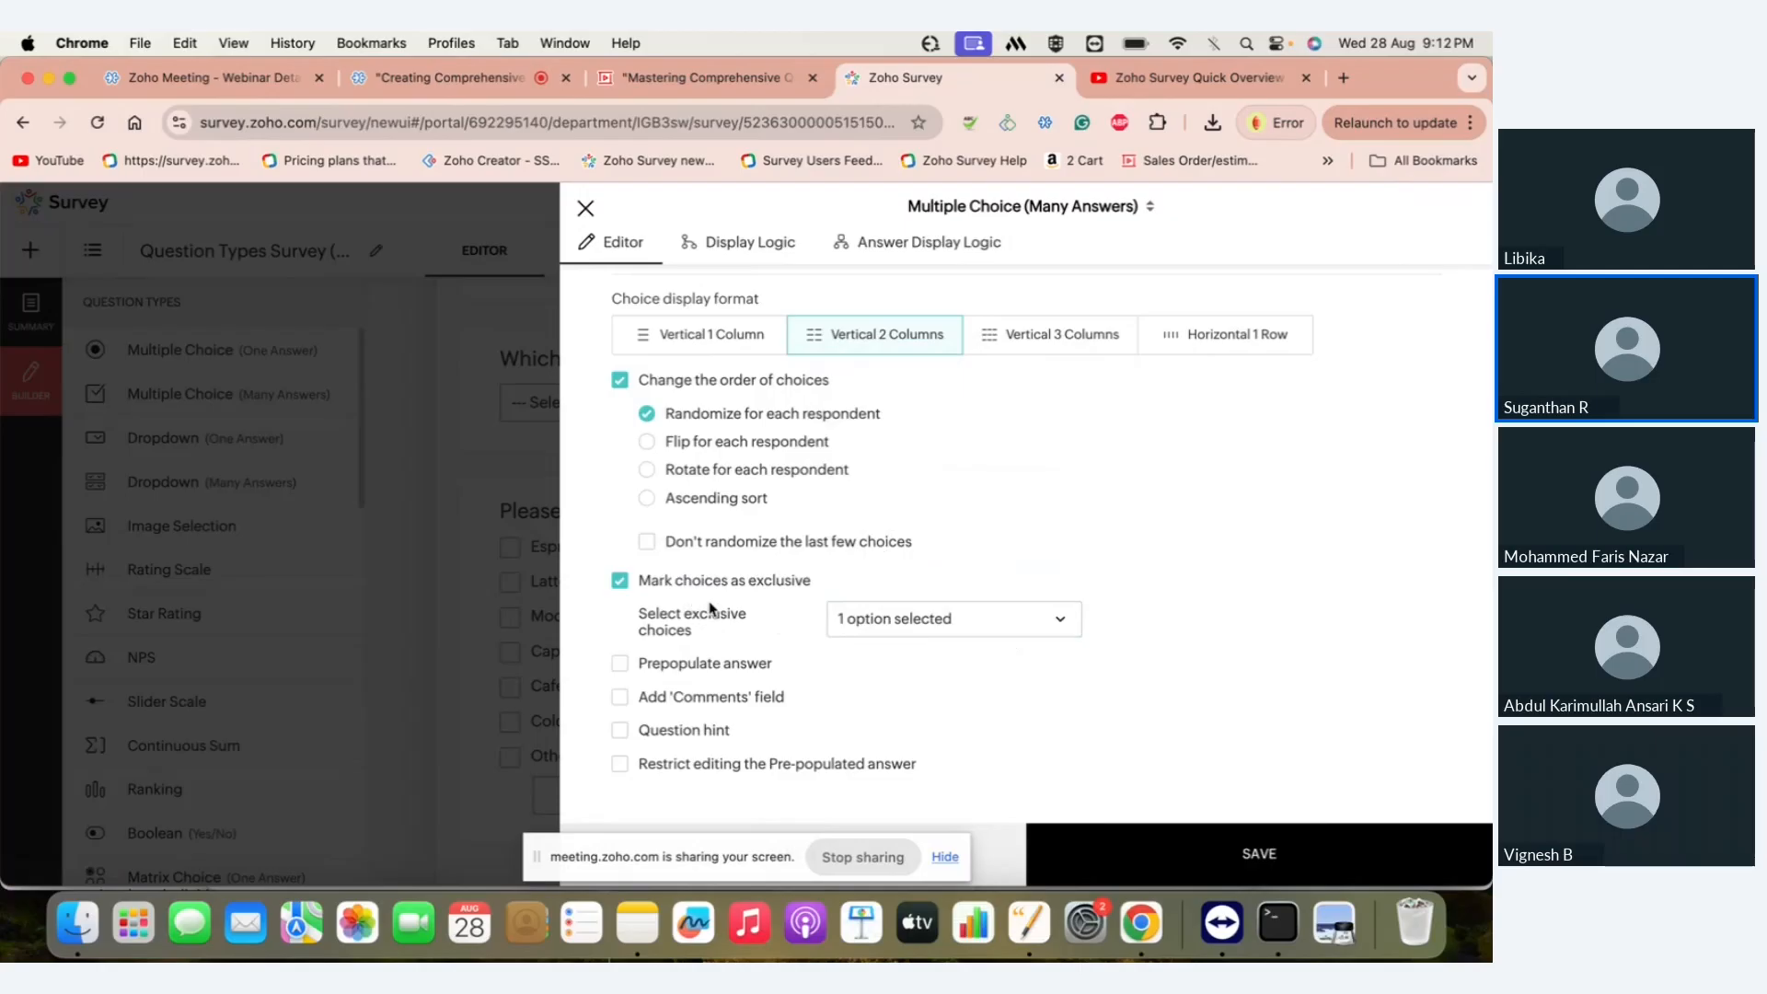
- Add a 'Comments' field to the specialty coffee drinks question and remove its 'Other' field
scroll(1028, 695, "up", 5)
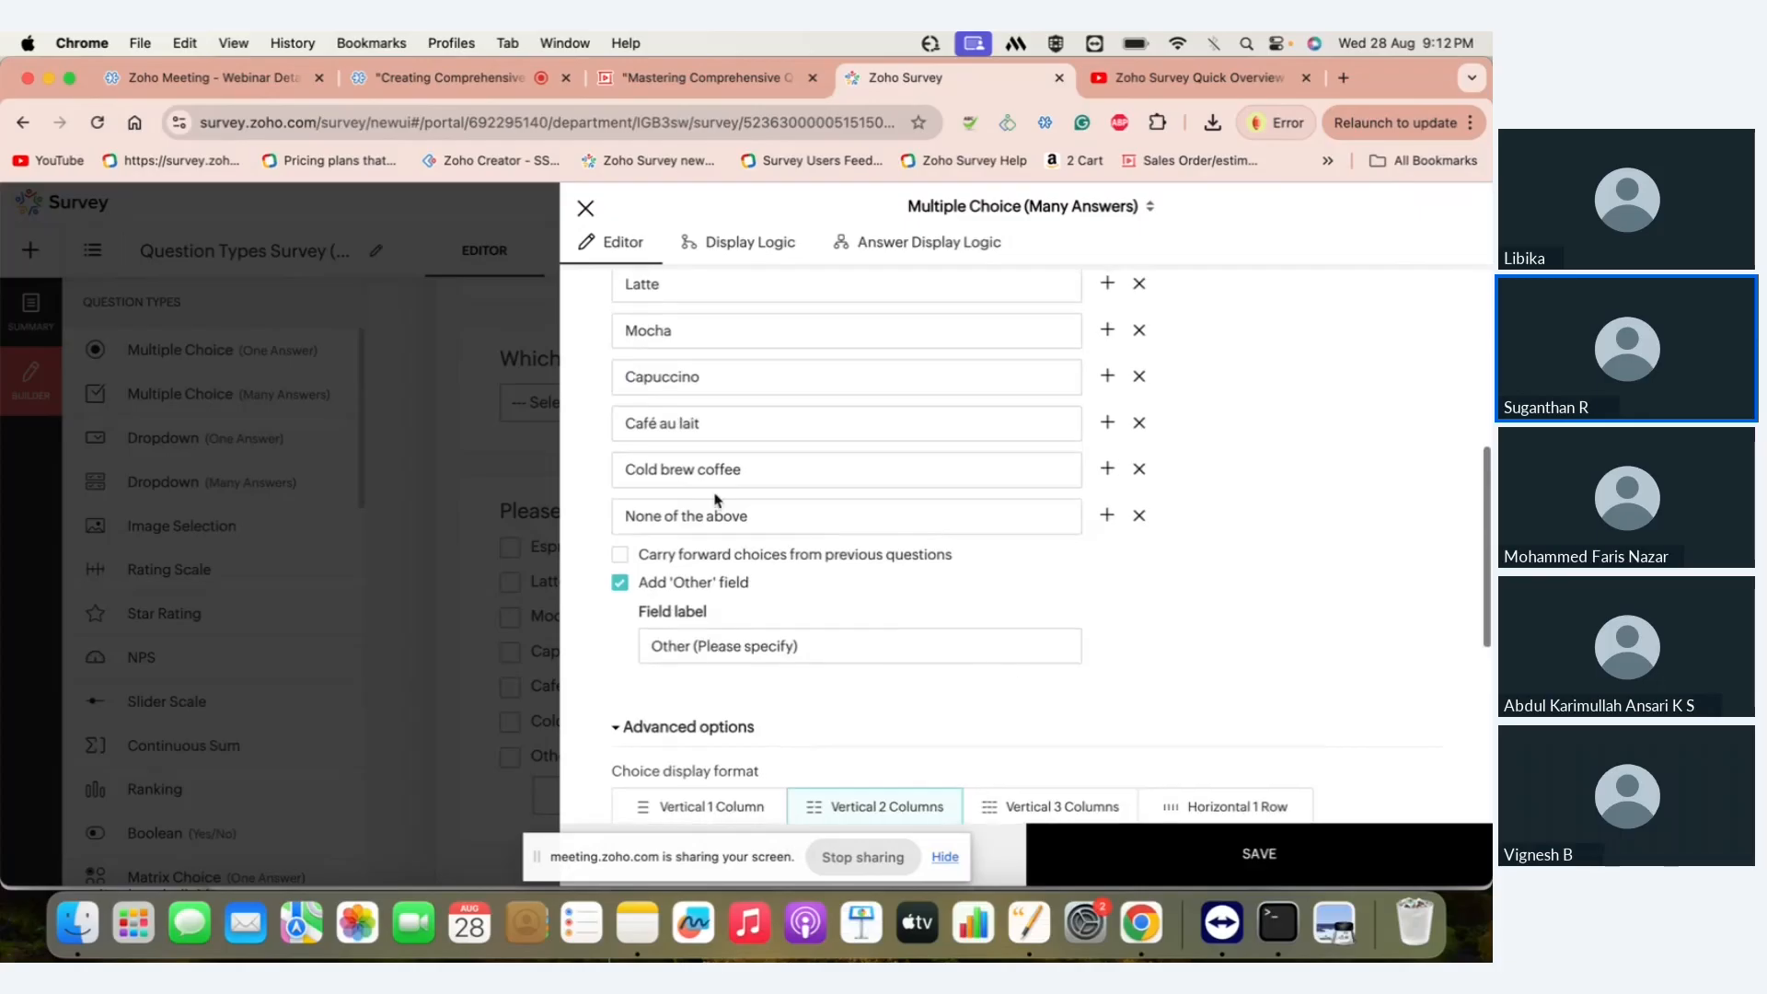
scroll(770, 523, "up", 2)
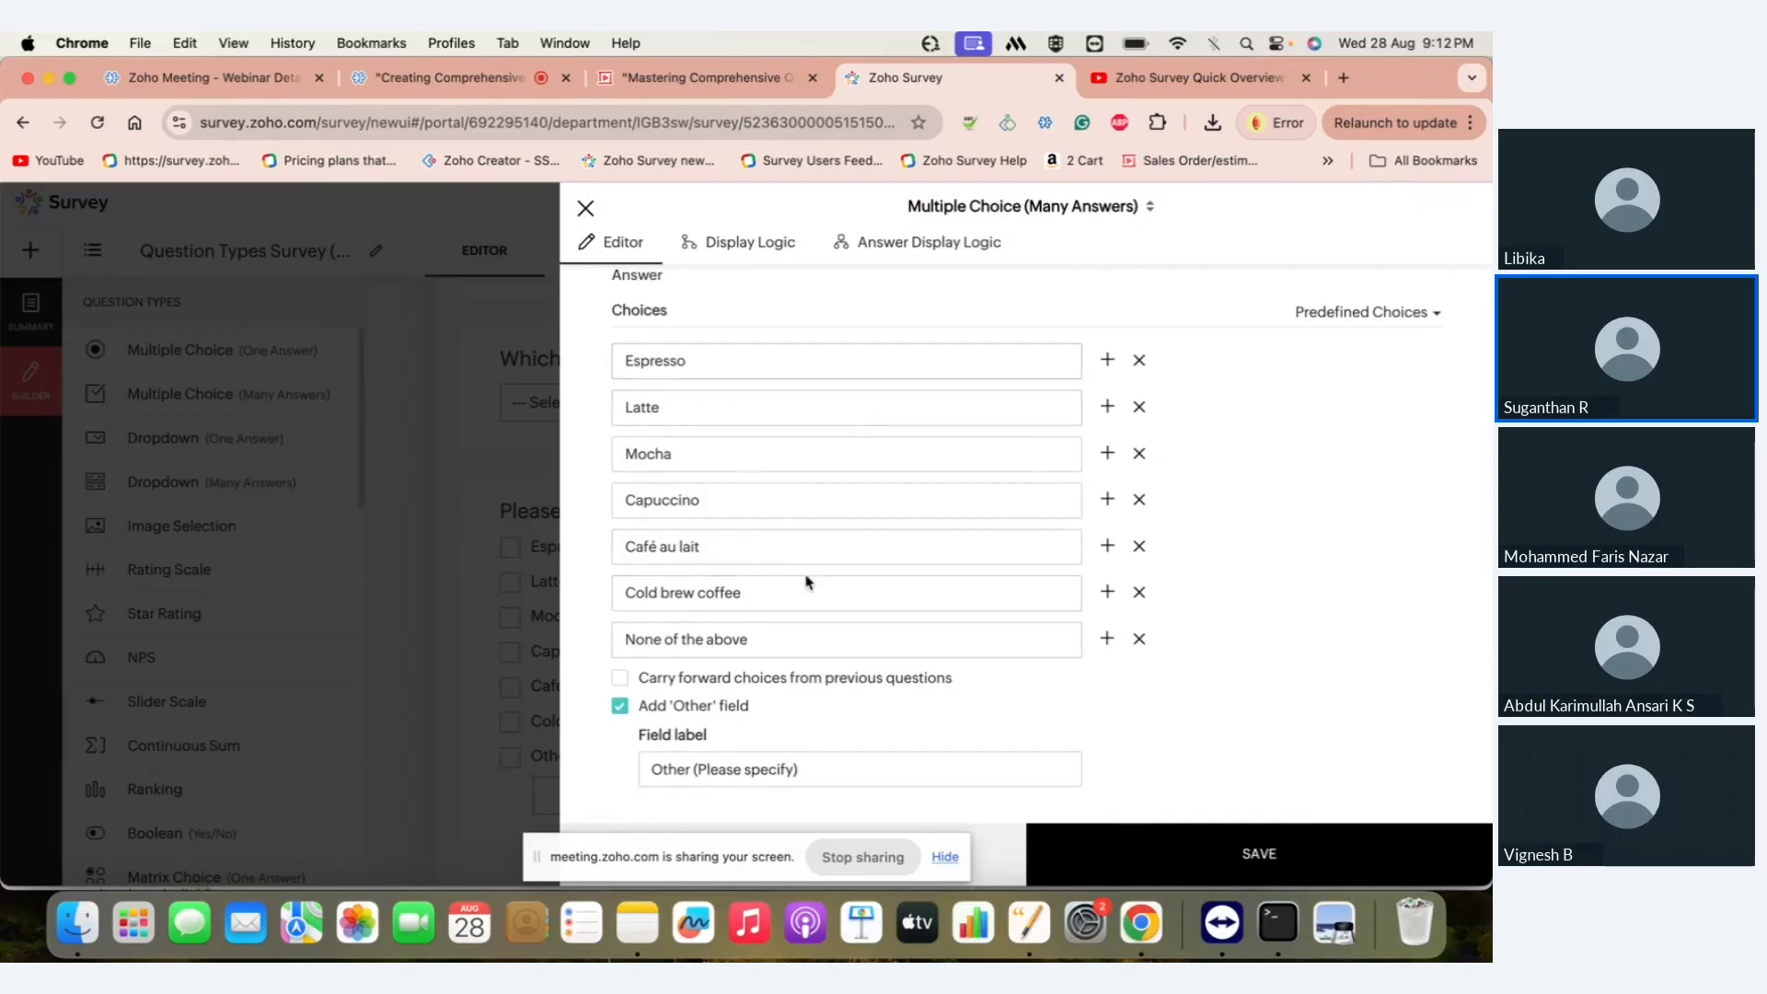
scroll(984, 724, "down", 5)
scroll(984, 723, "down", 2)
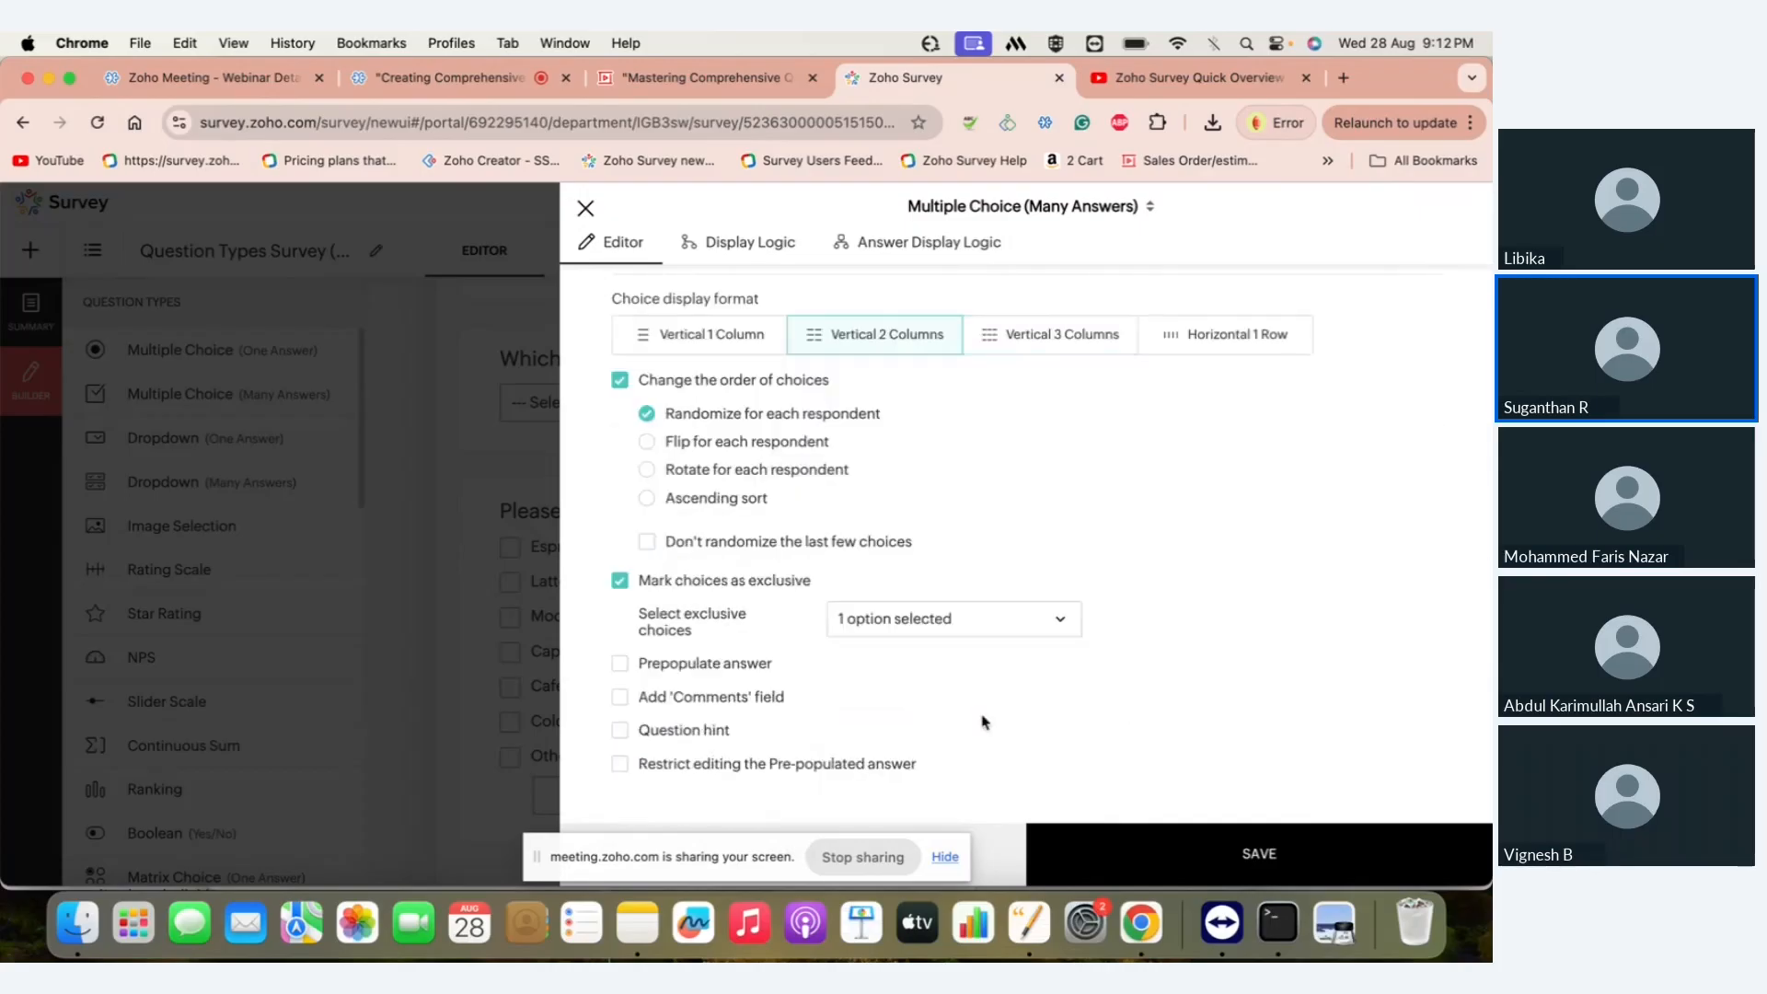
left_click(659, 702)
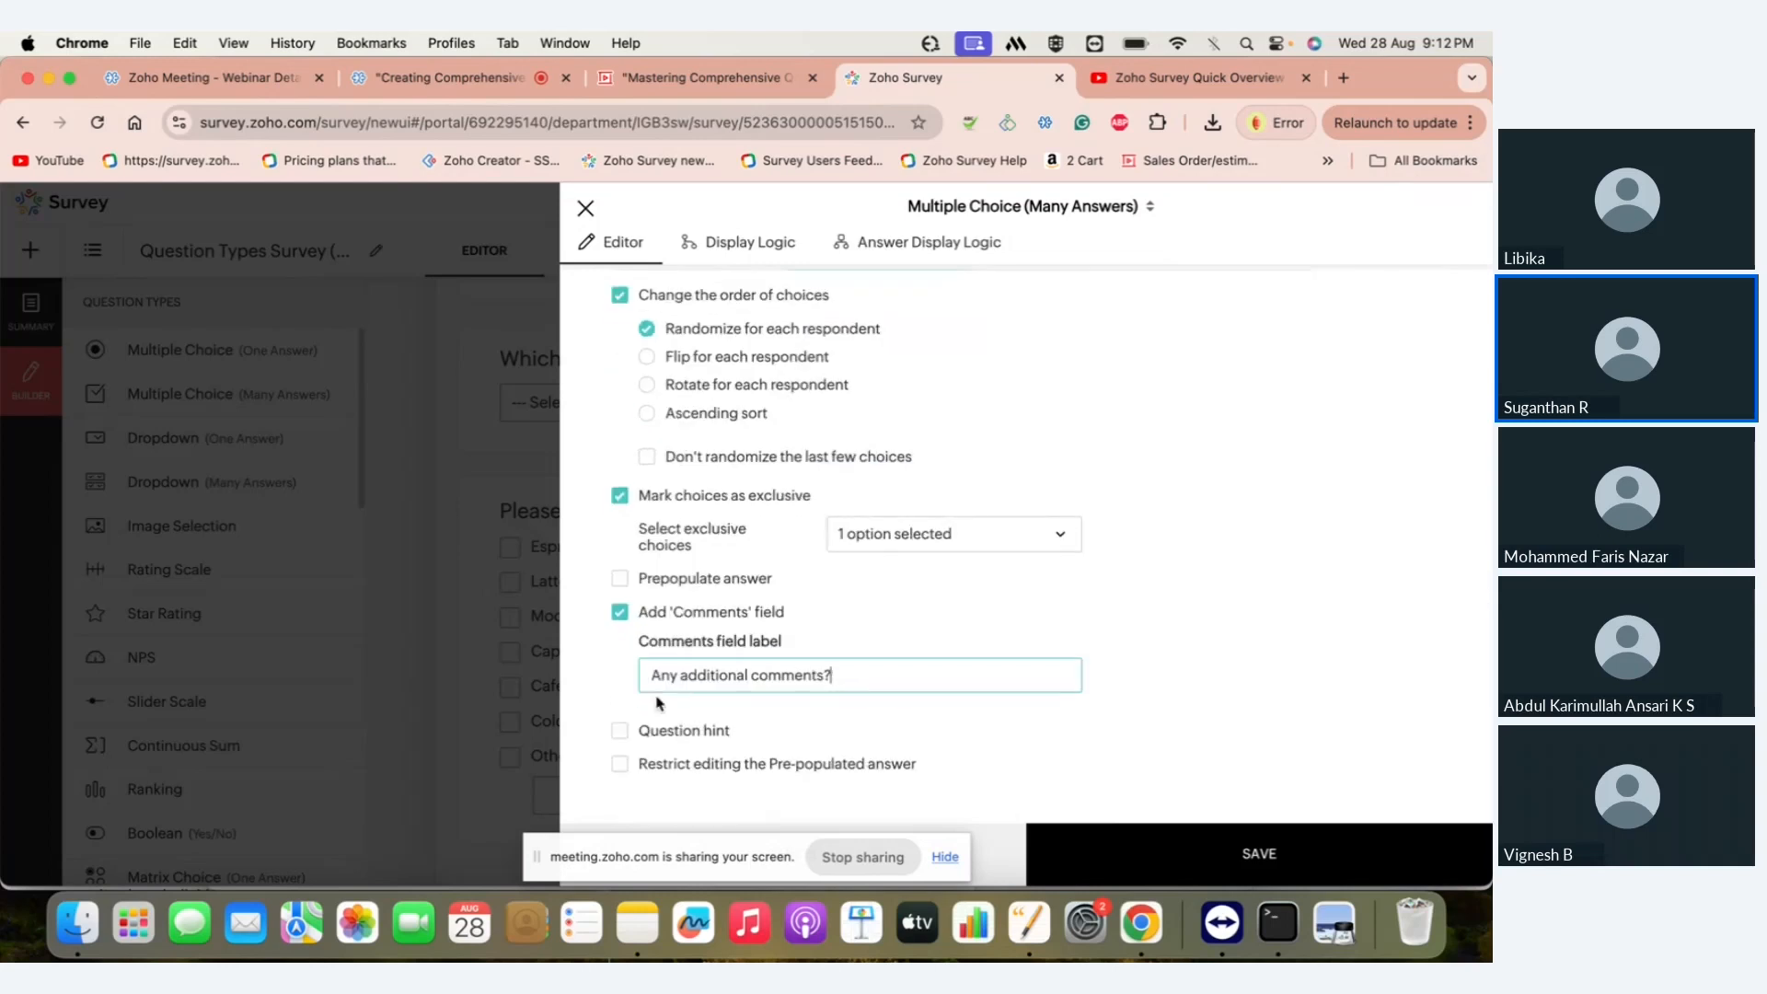
scroll(659, 703, "up", 7)
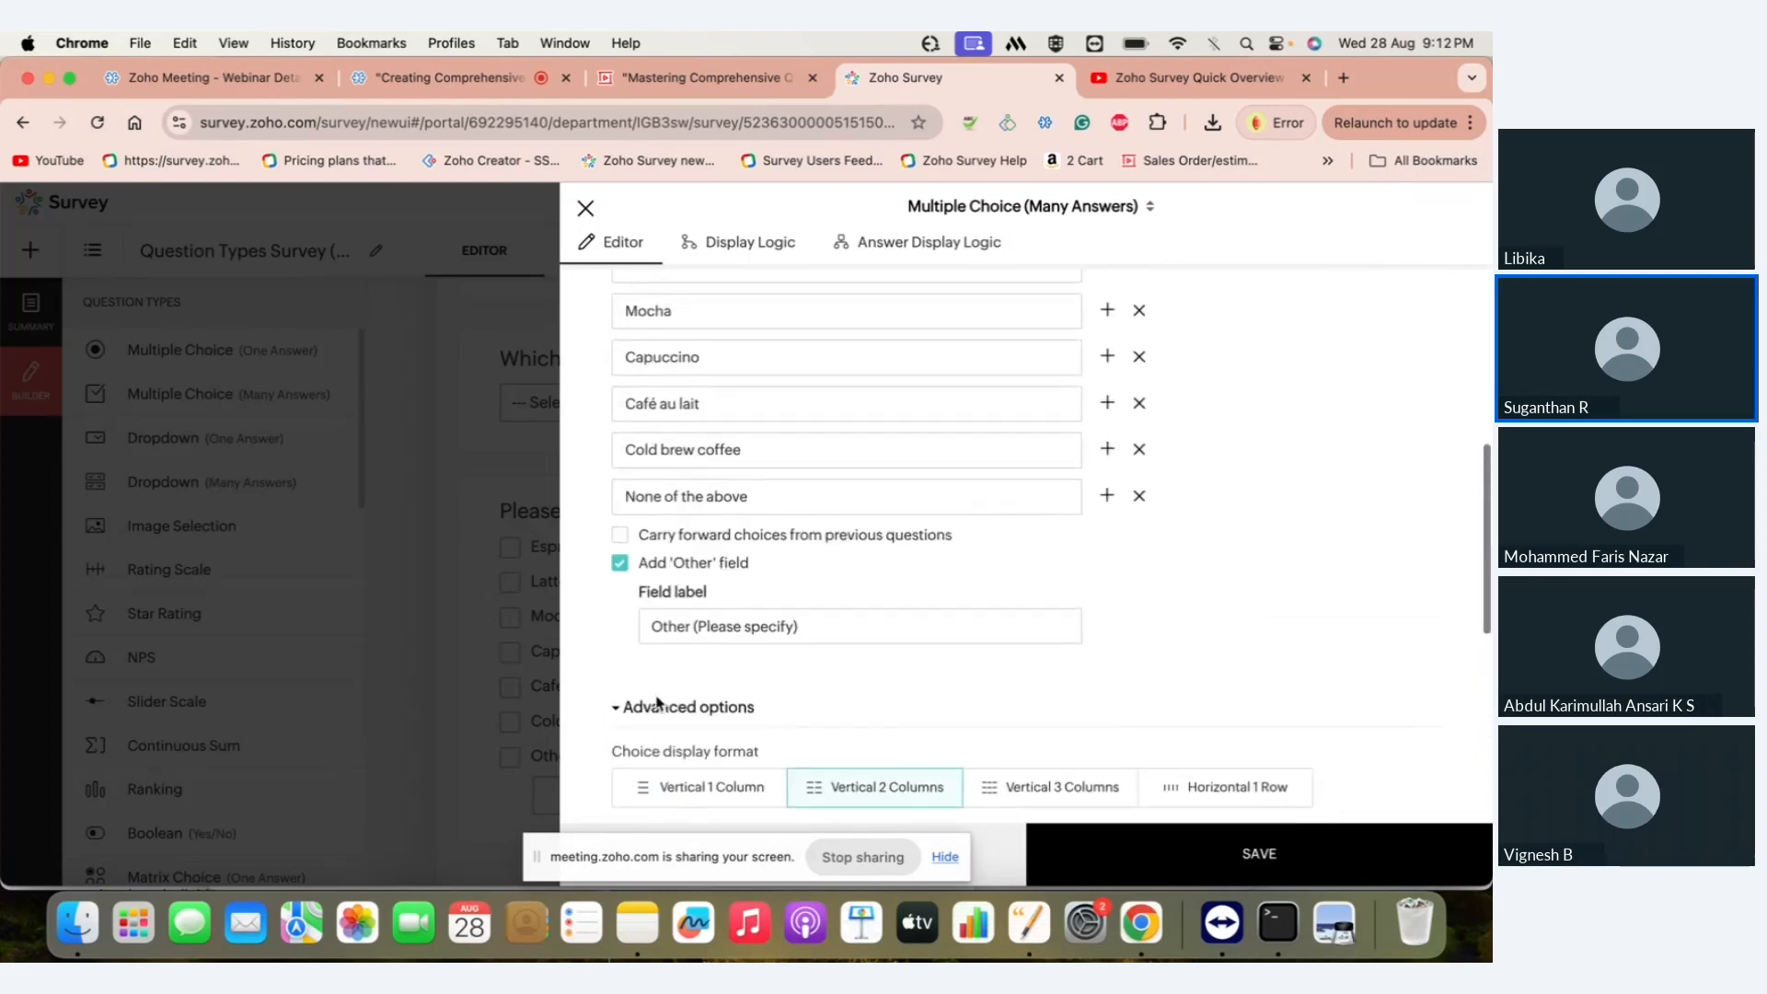
left_click(621, 570)
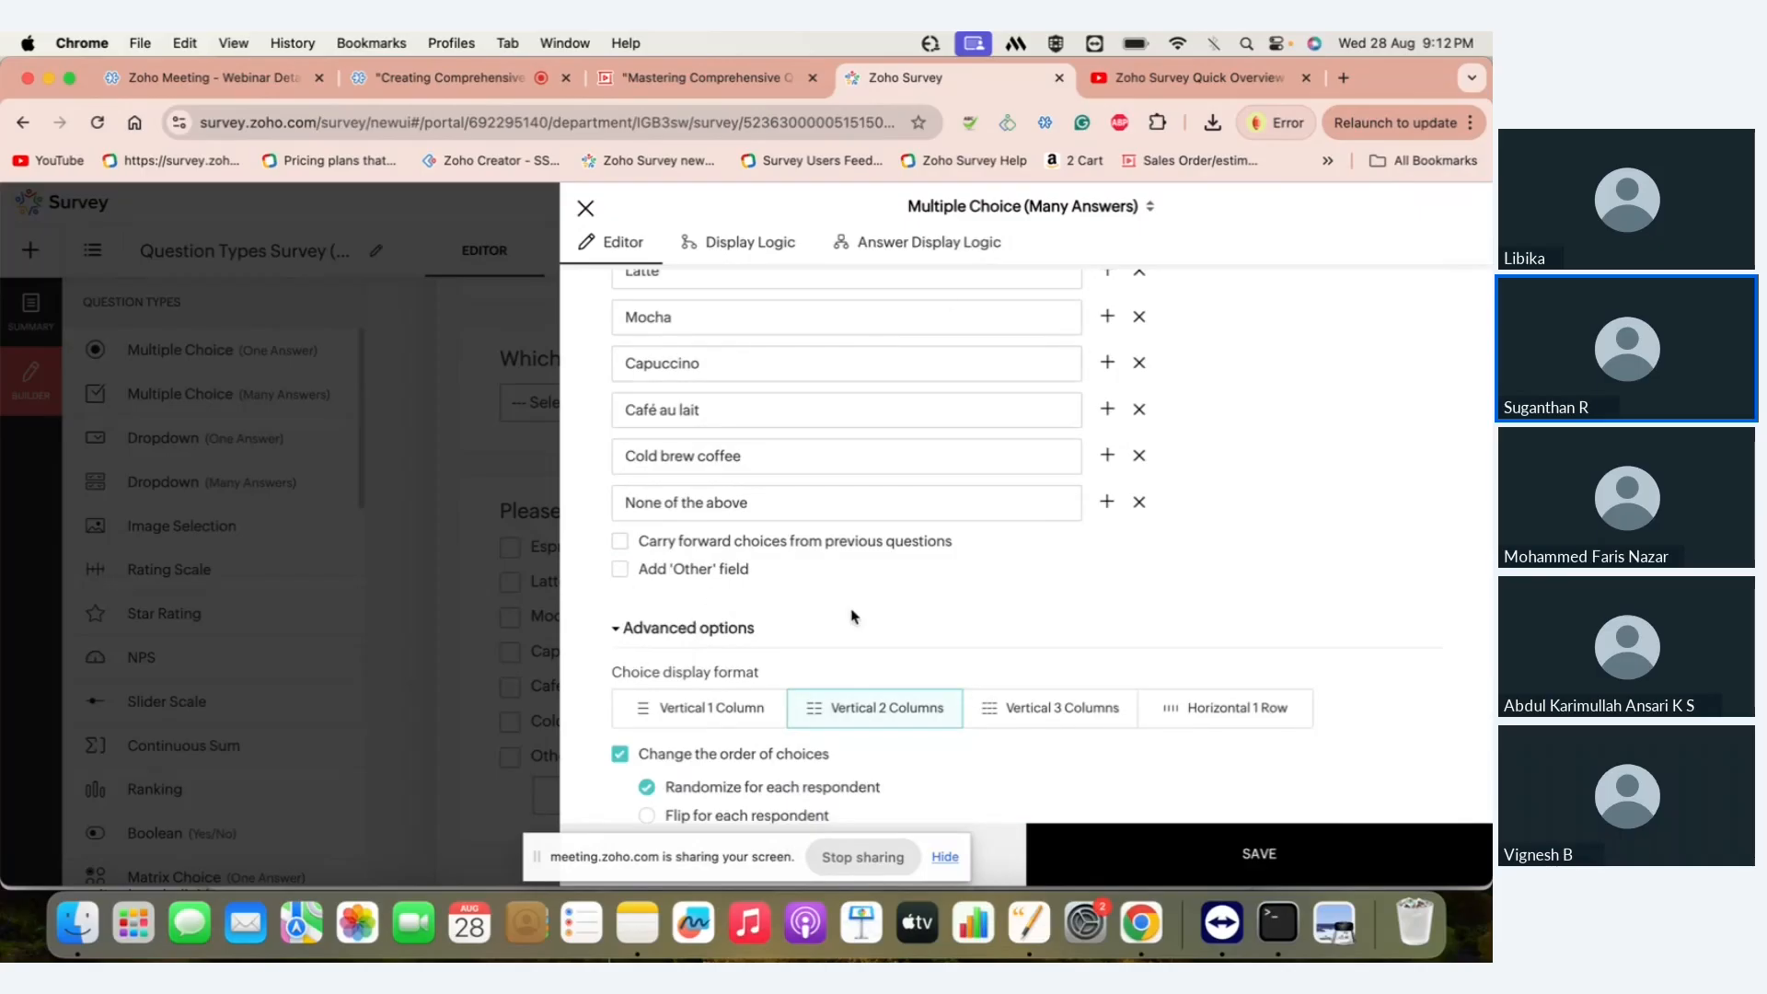
scroll(856, 615, "down", 3)
scroll(869, 614, "down", 3)
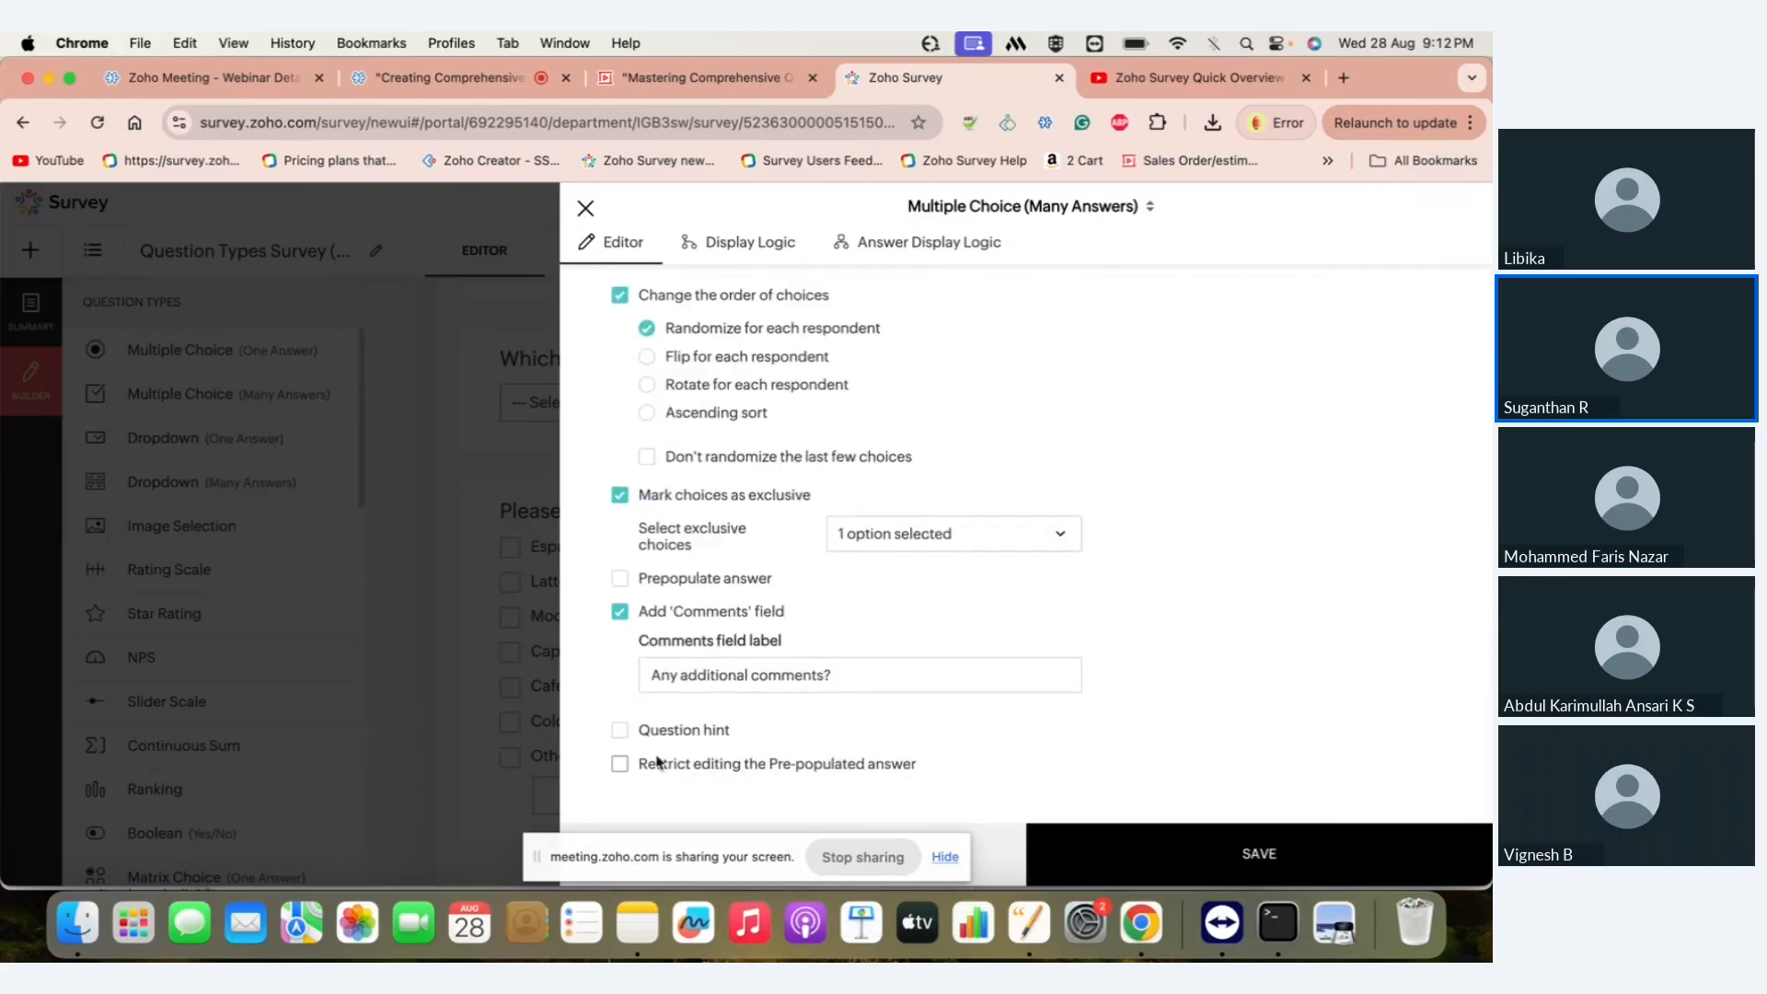
left_click(620, 730)
scroll(662, 626, "down", 3)
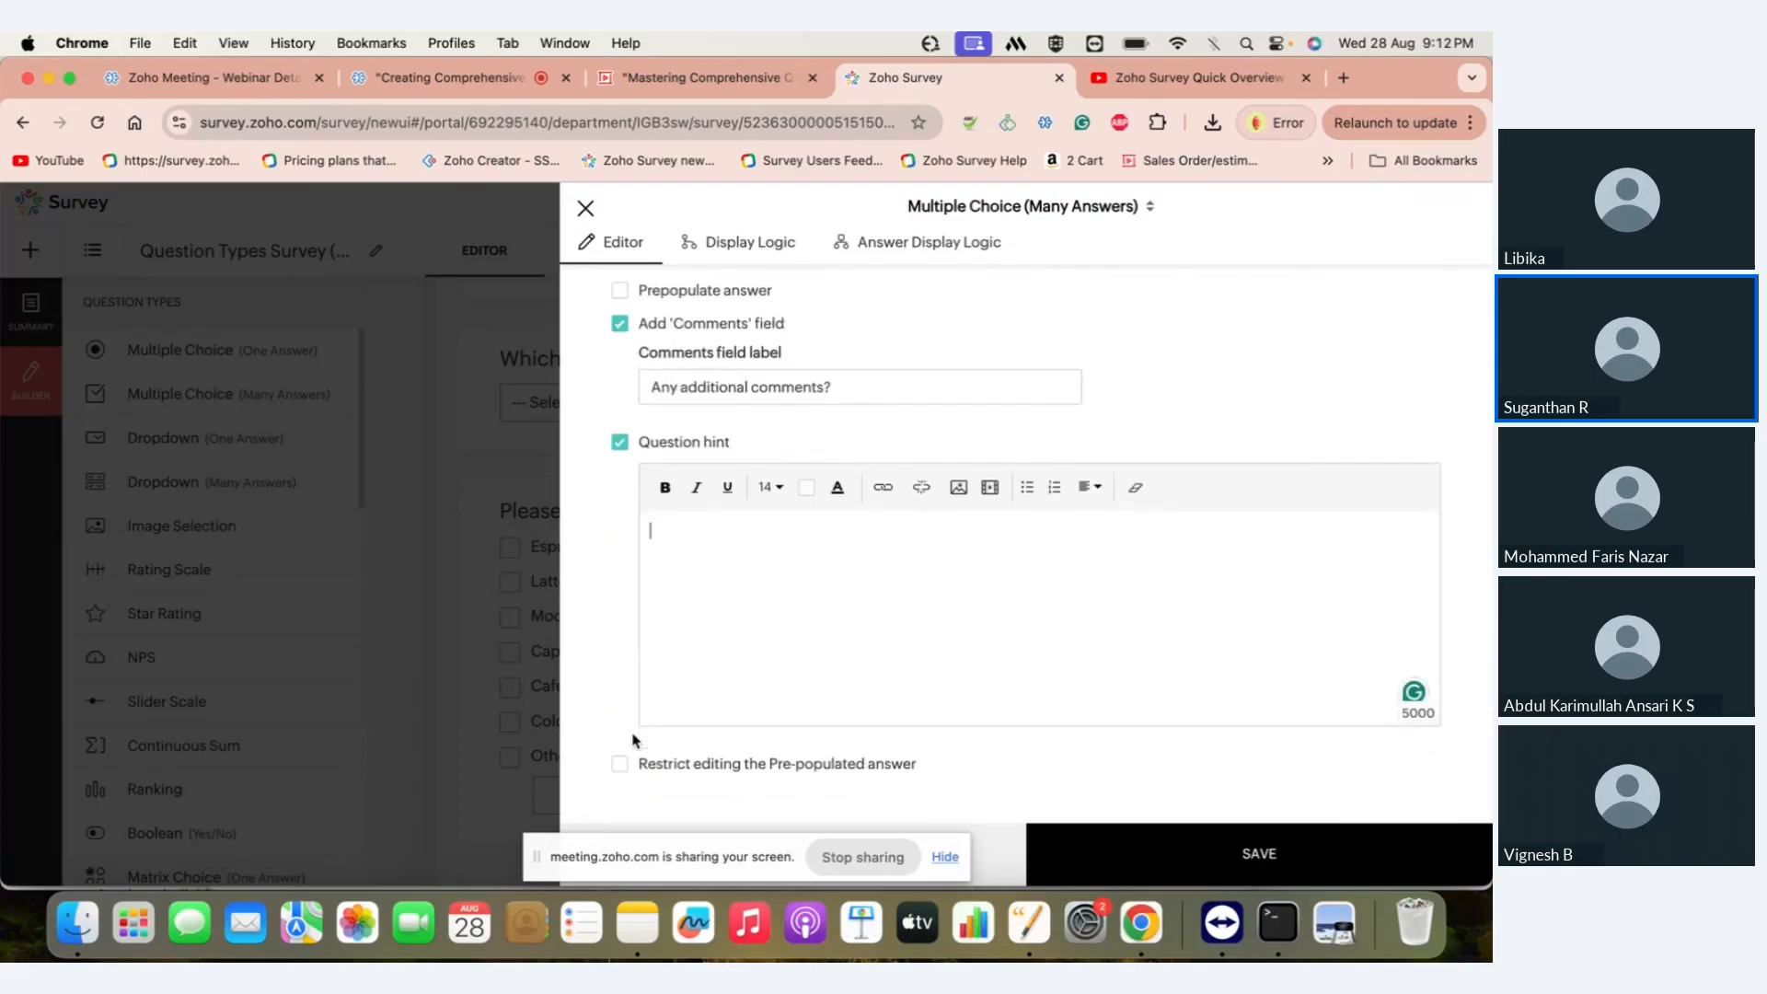
left_click(642, 451)
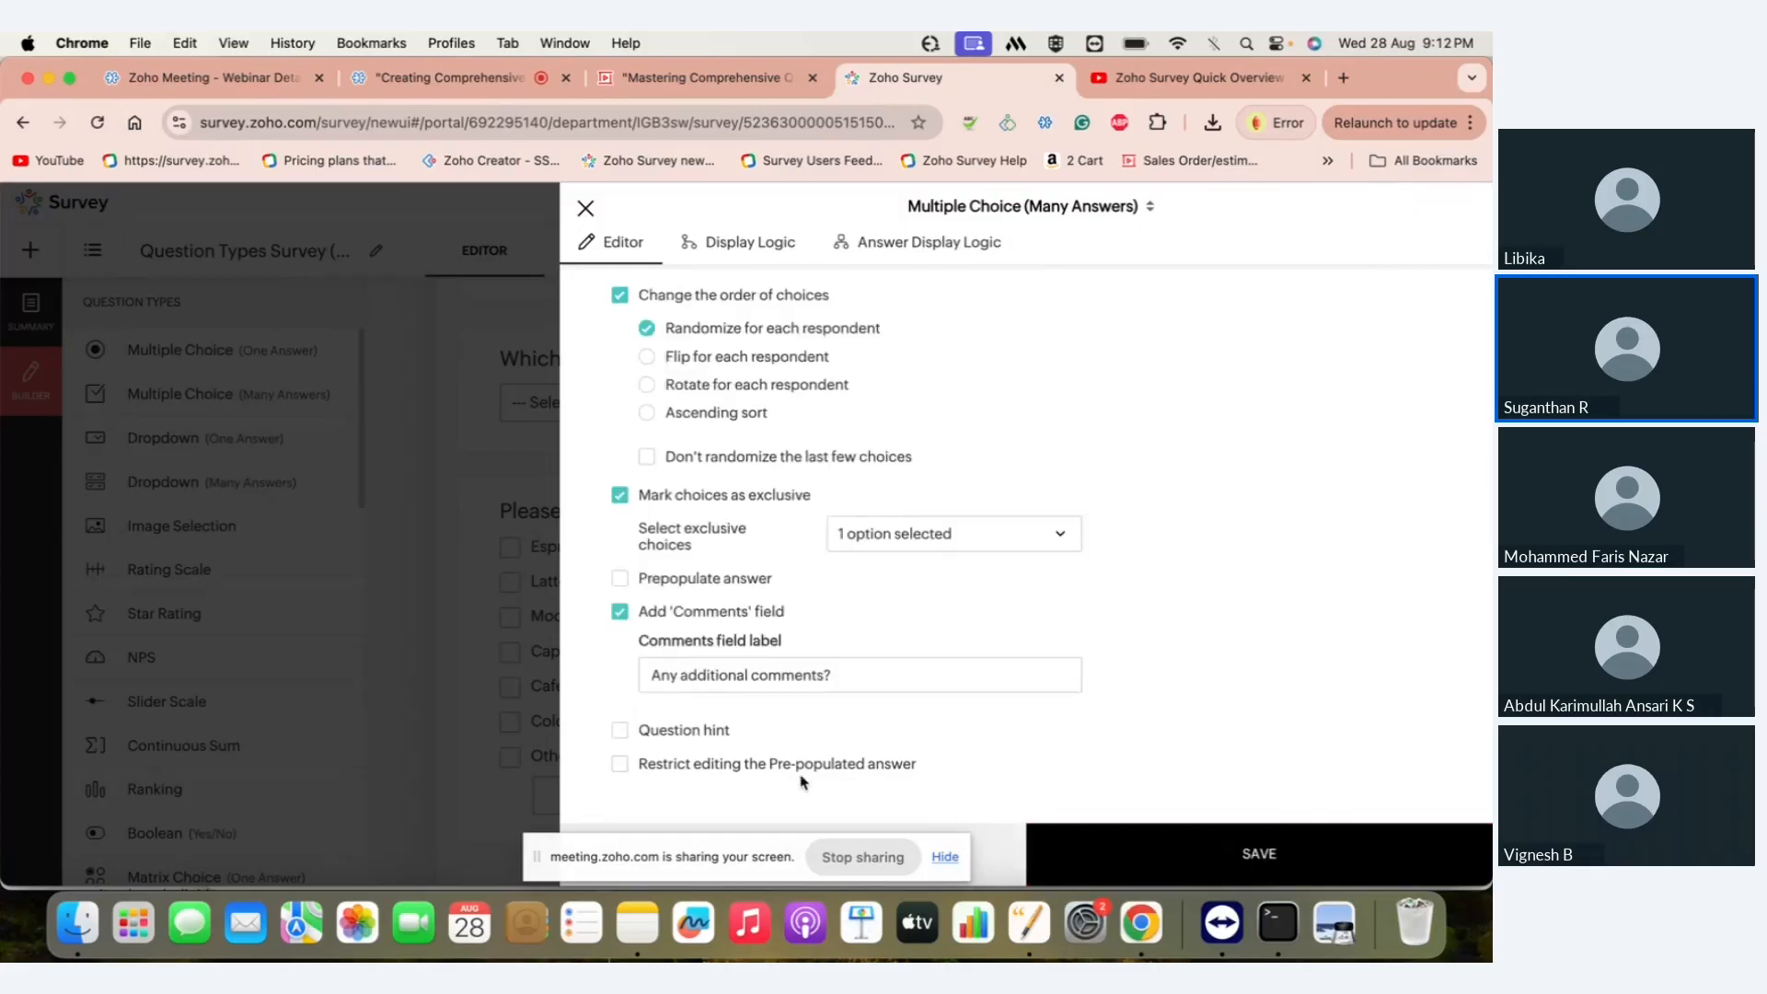
- Save the changes to the specialty coffee drinks question
left_click(1213, 872)
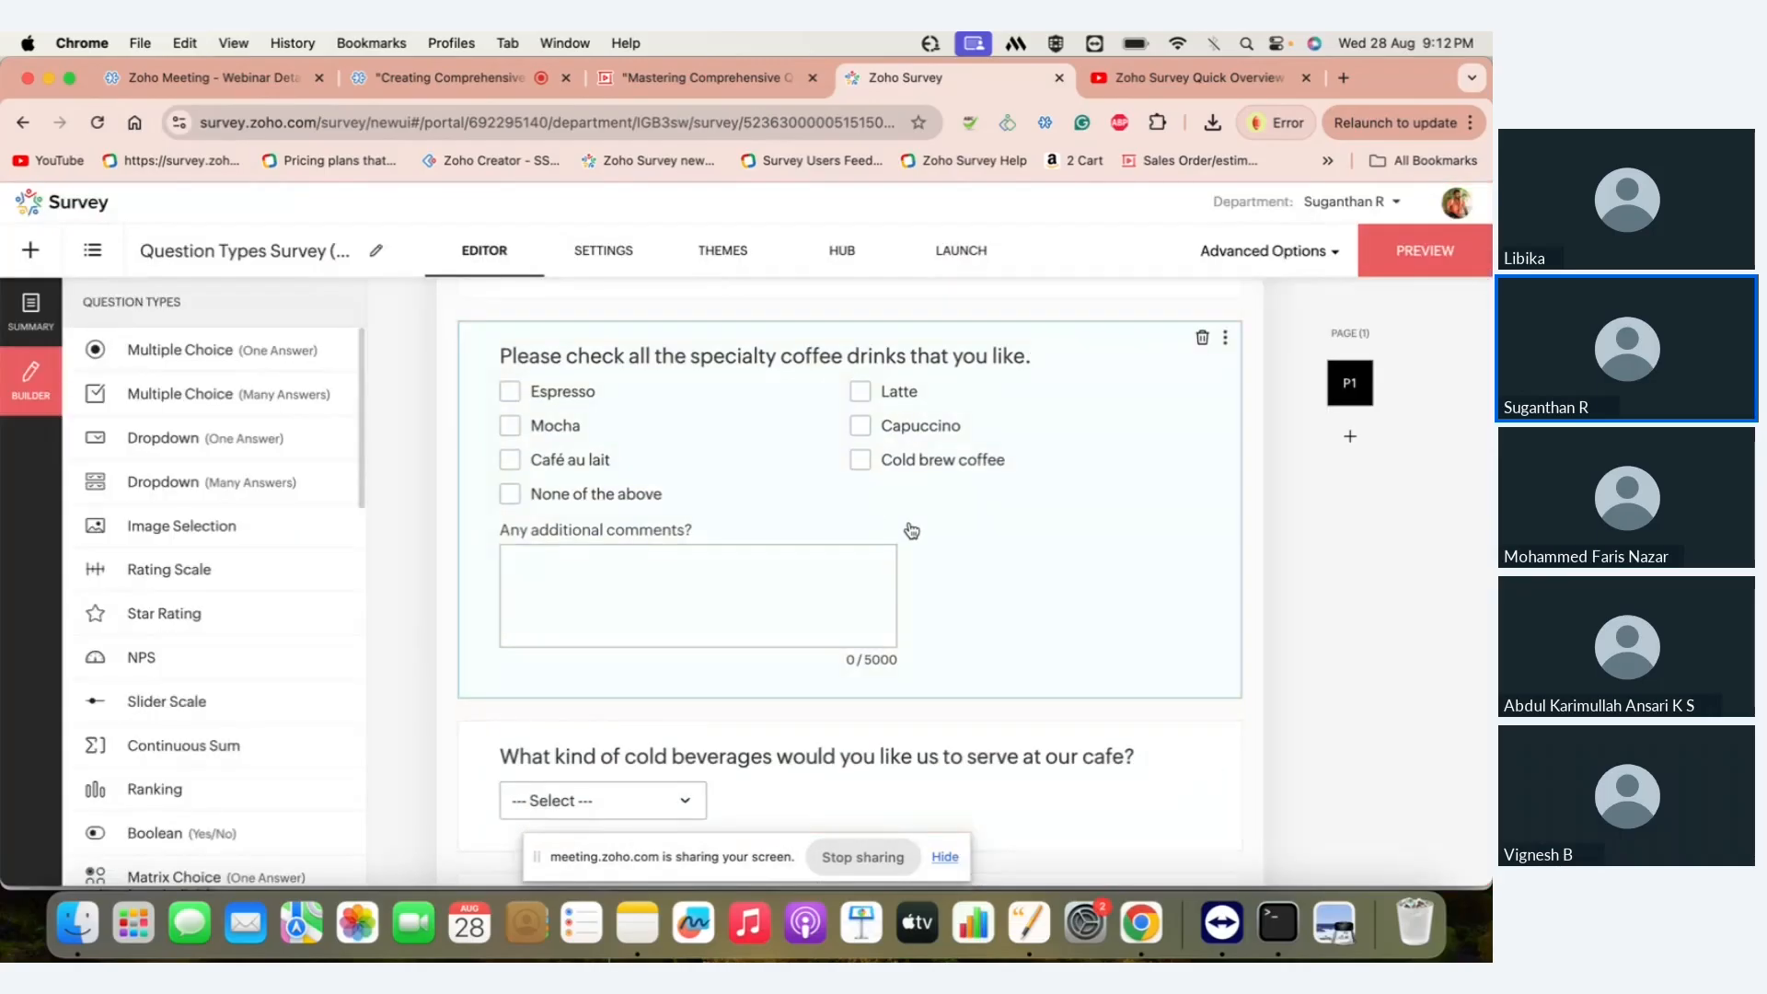
- Examine the choices and advanced options of the "How did you hear about Coffee n' Mugs?" question, then close its editor without saving
scroll(920, 529, "up", 8)
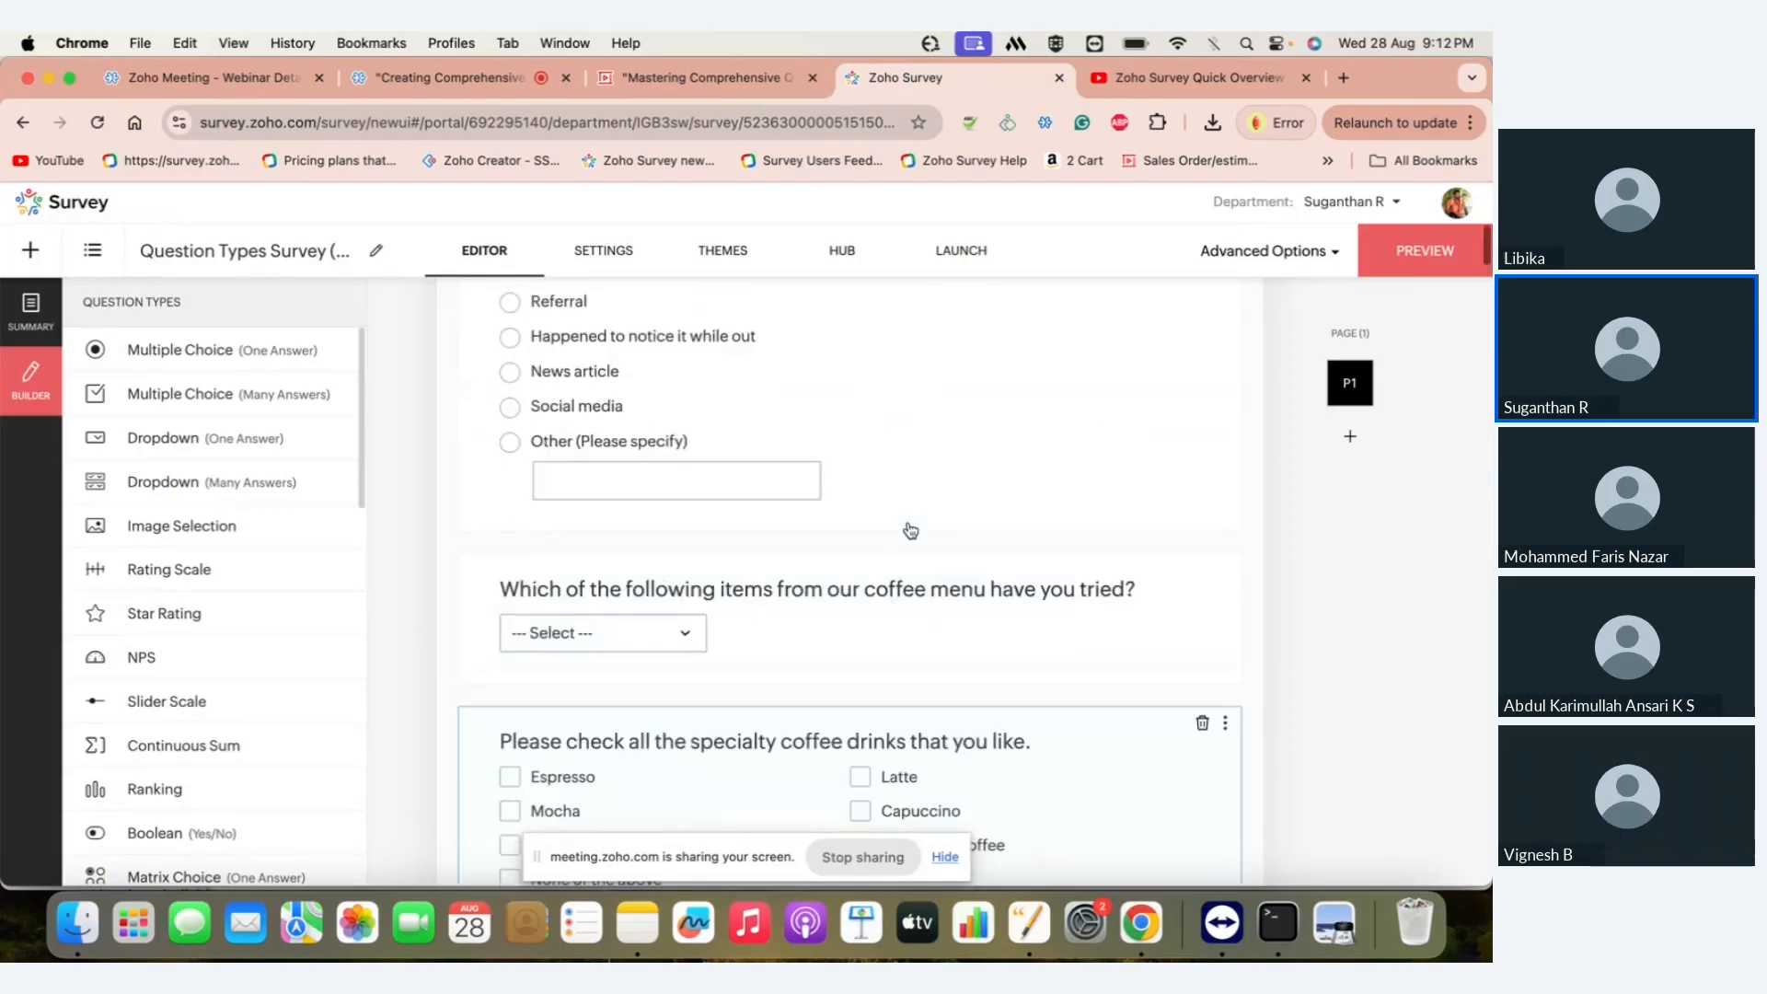
left_click(928, 528)
scroll(928, 522, "down", 5)
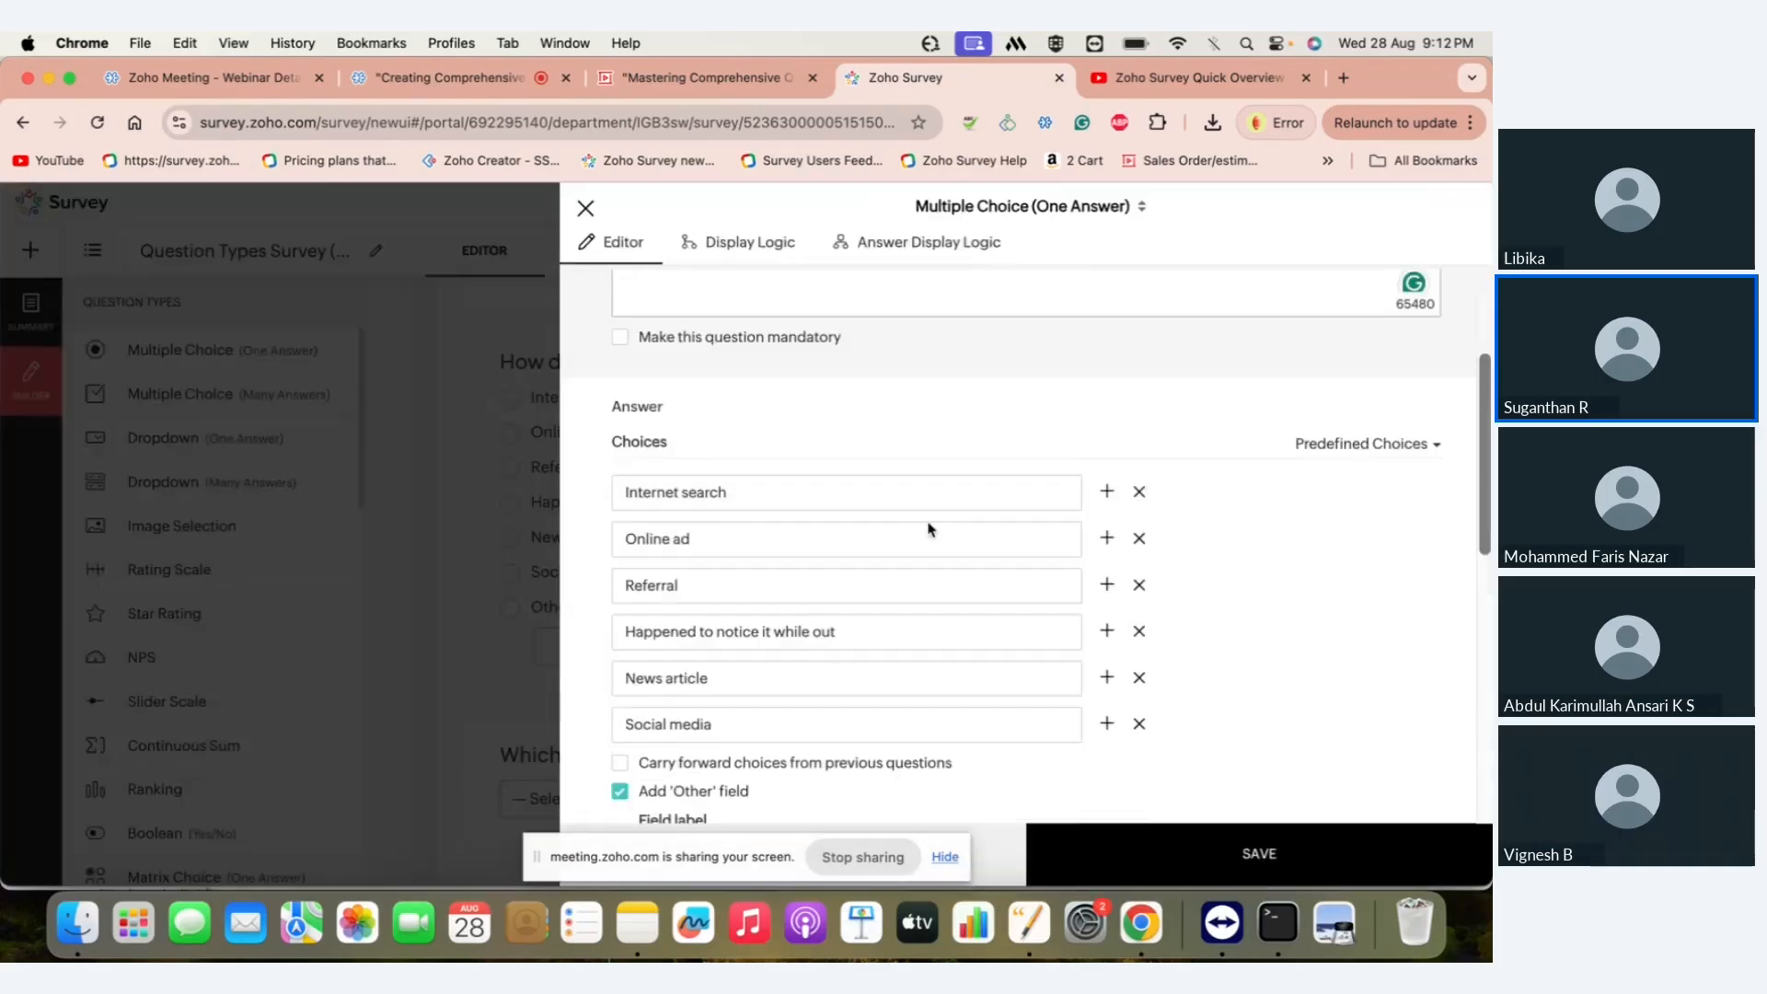
scroll(928, 522, "down", 5)
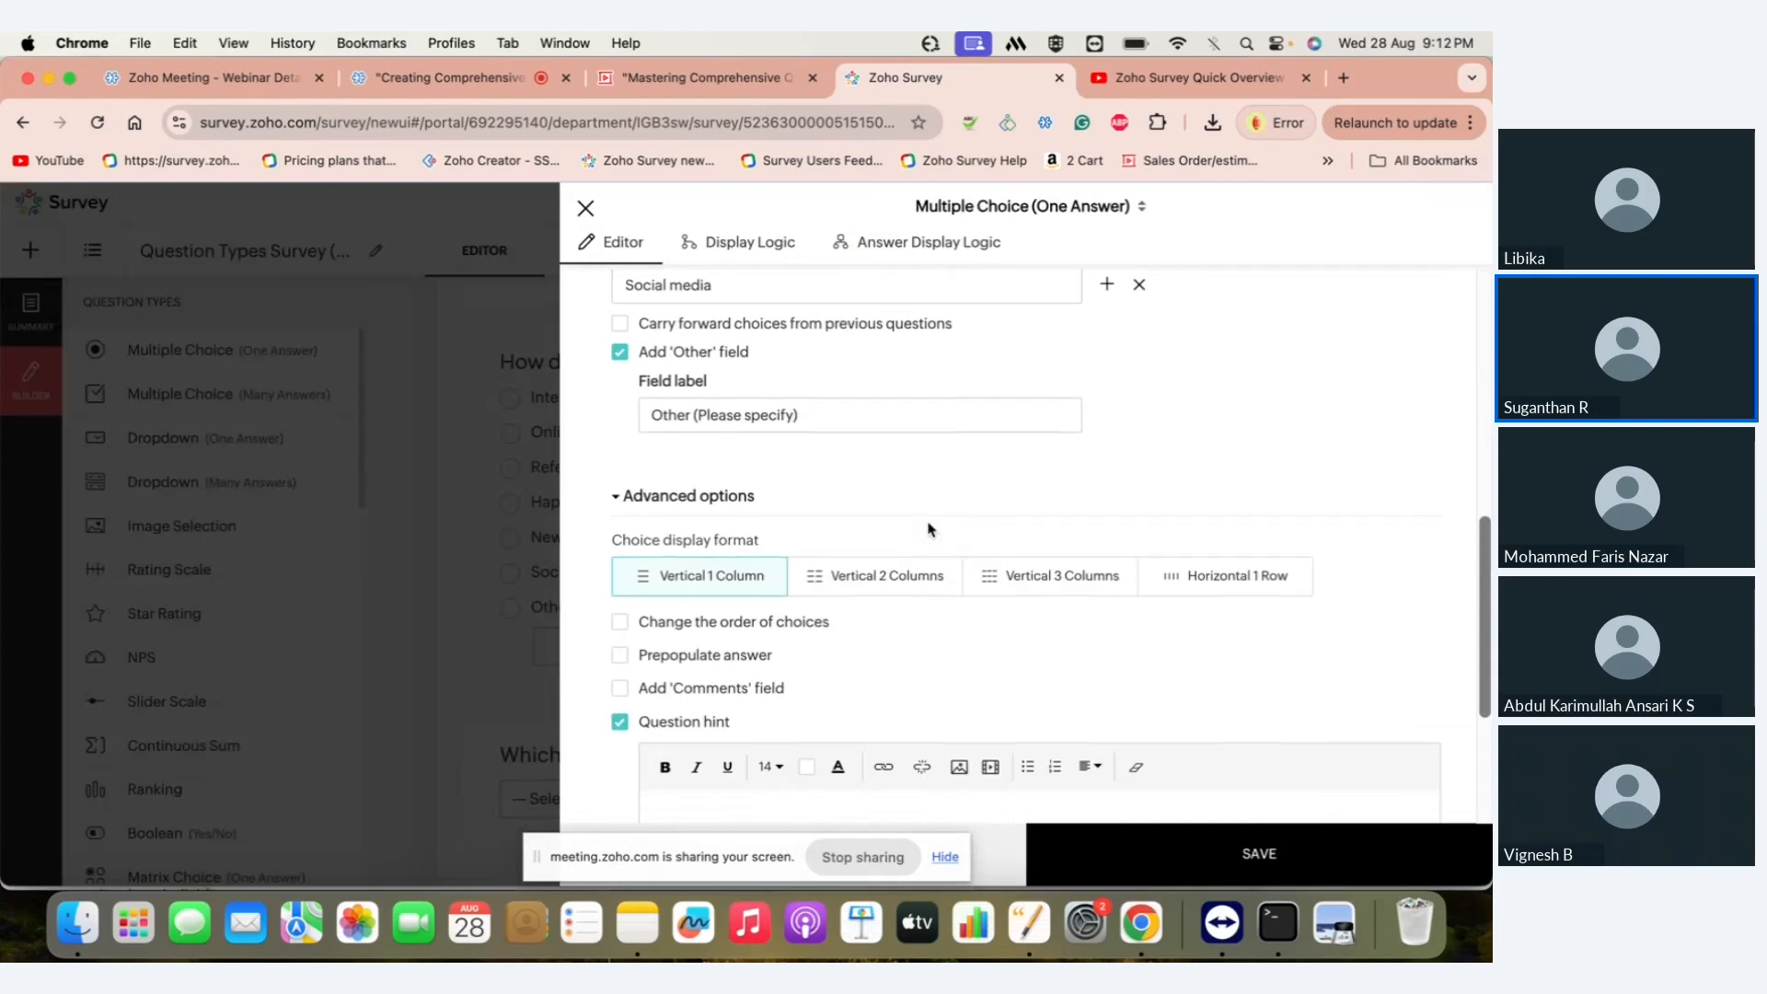
scroll(928, 529, "up", 9)
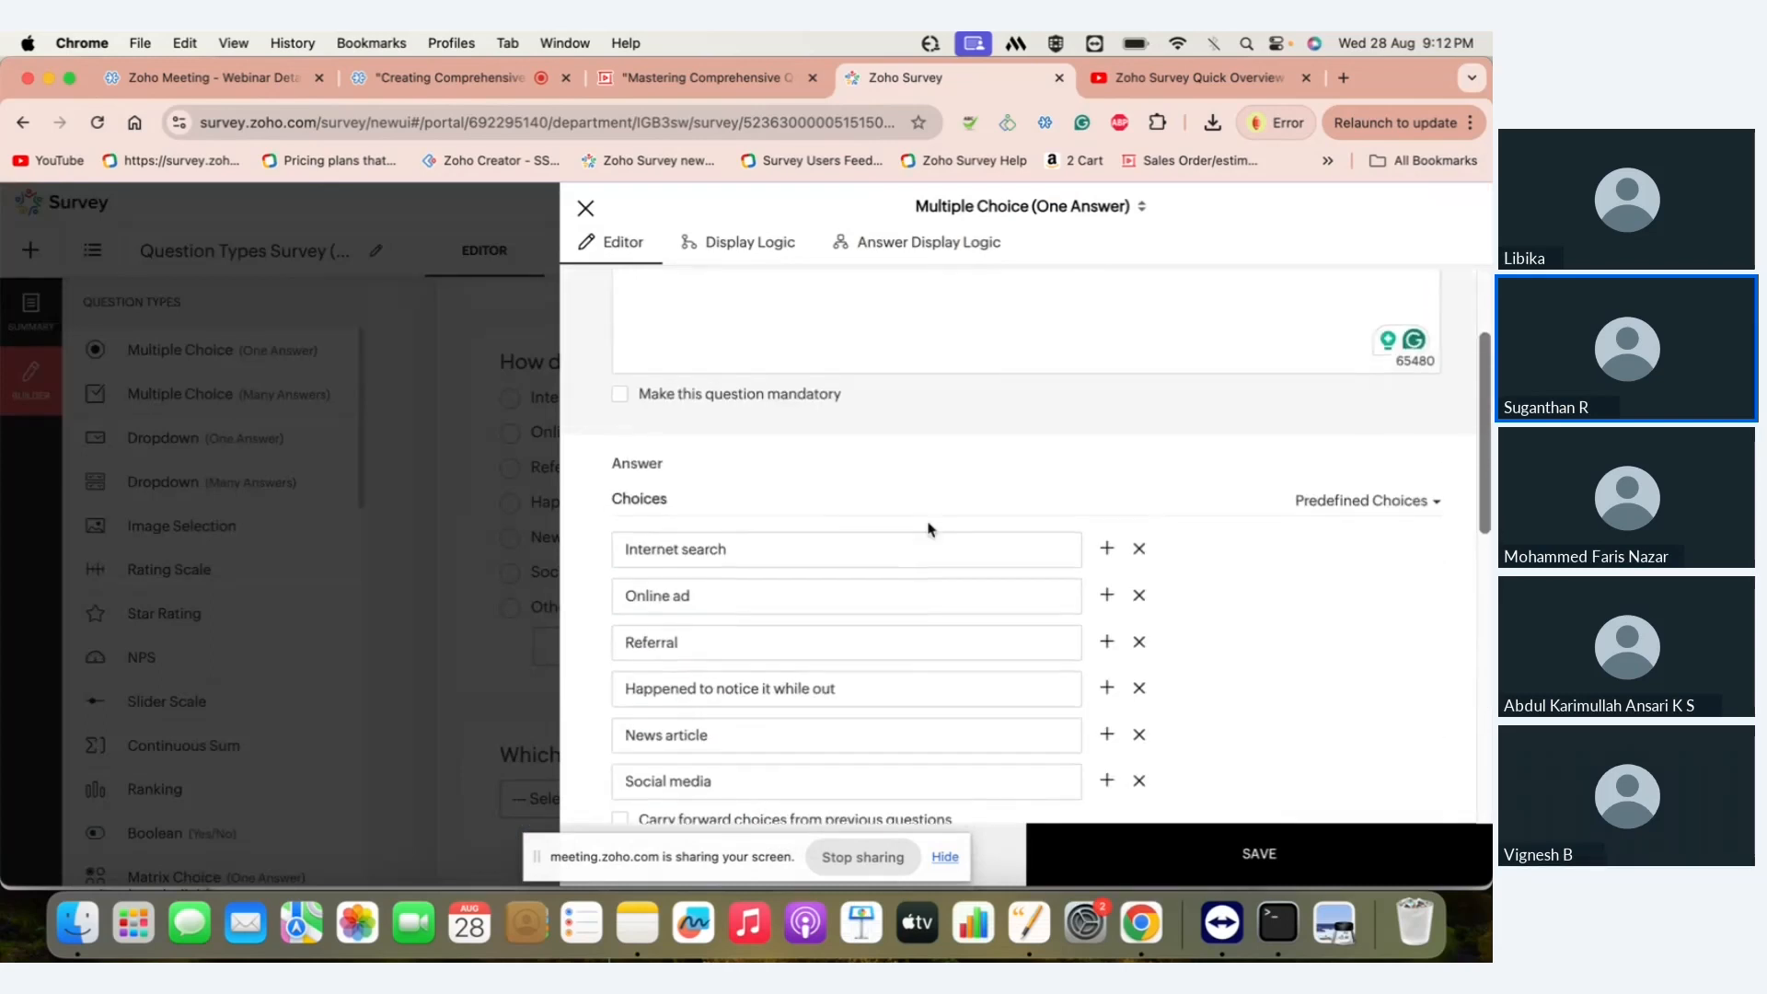
scroll(928, 528, "down", 8)
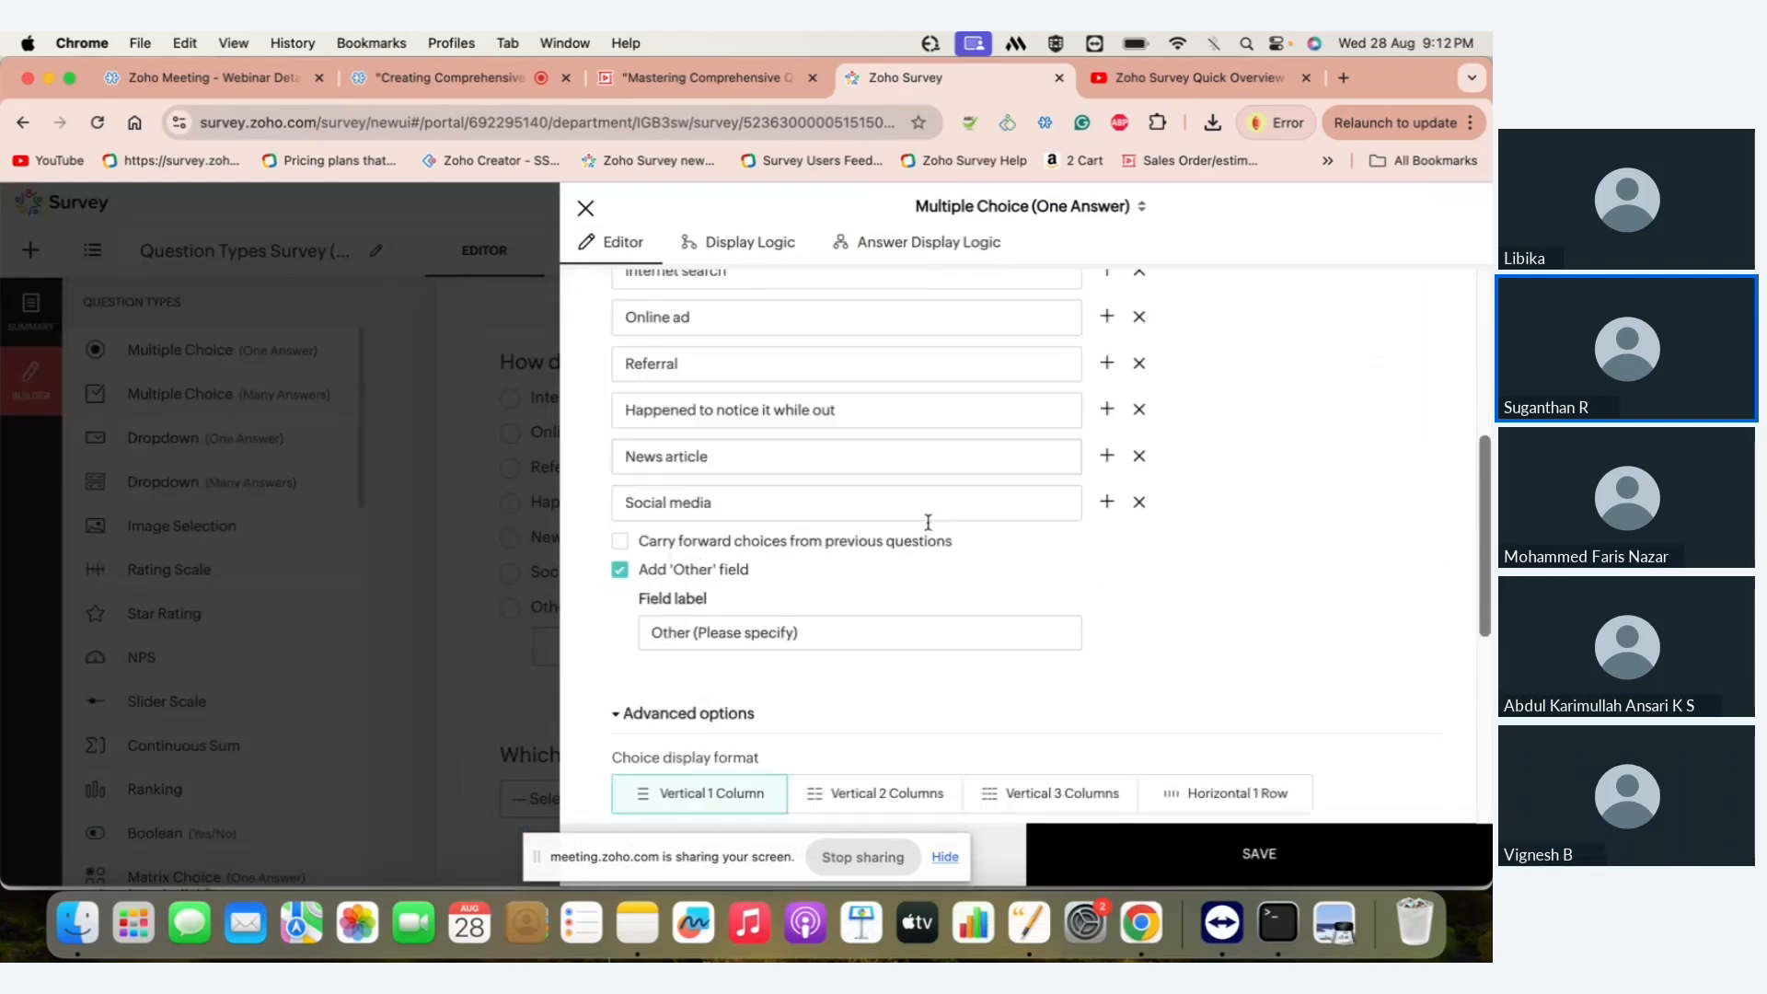
scroll(928, 529, "down", 2)
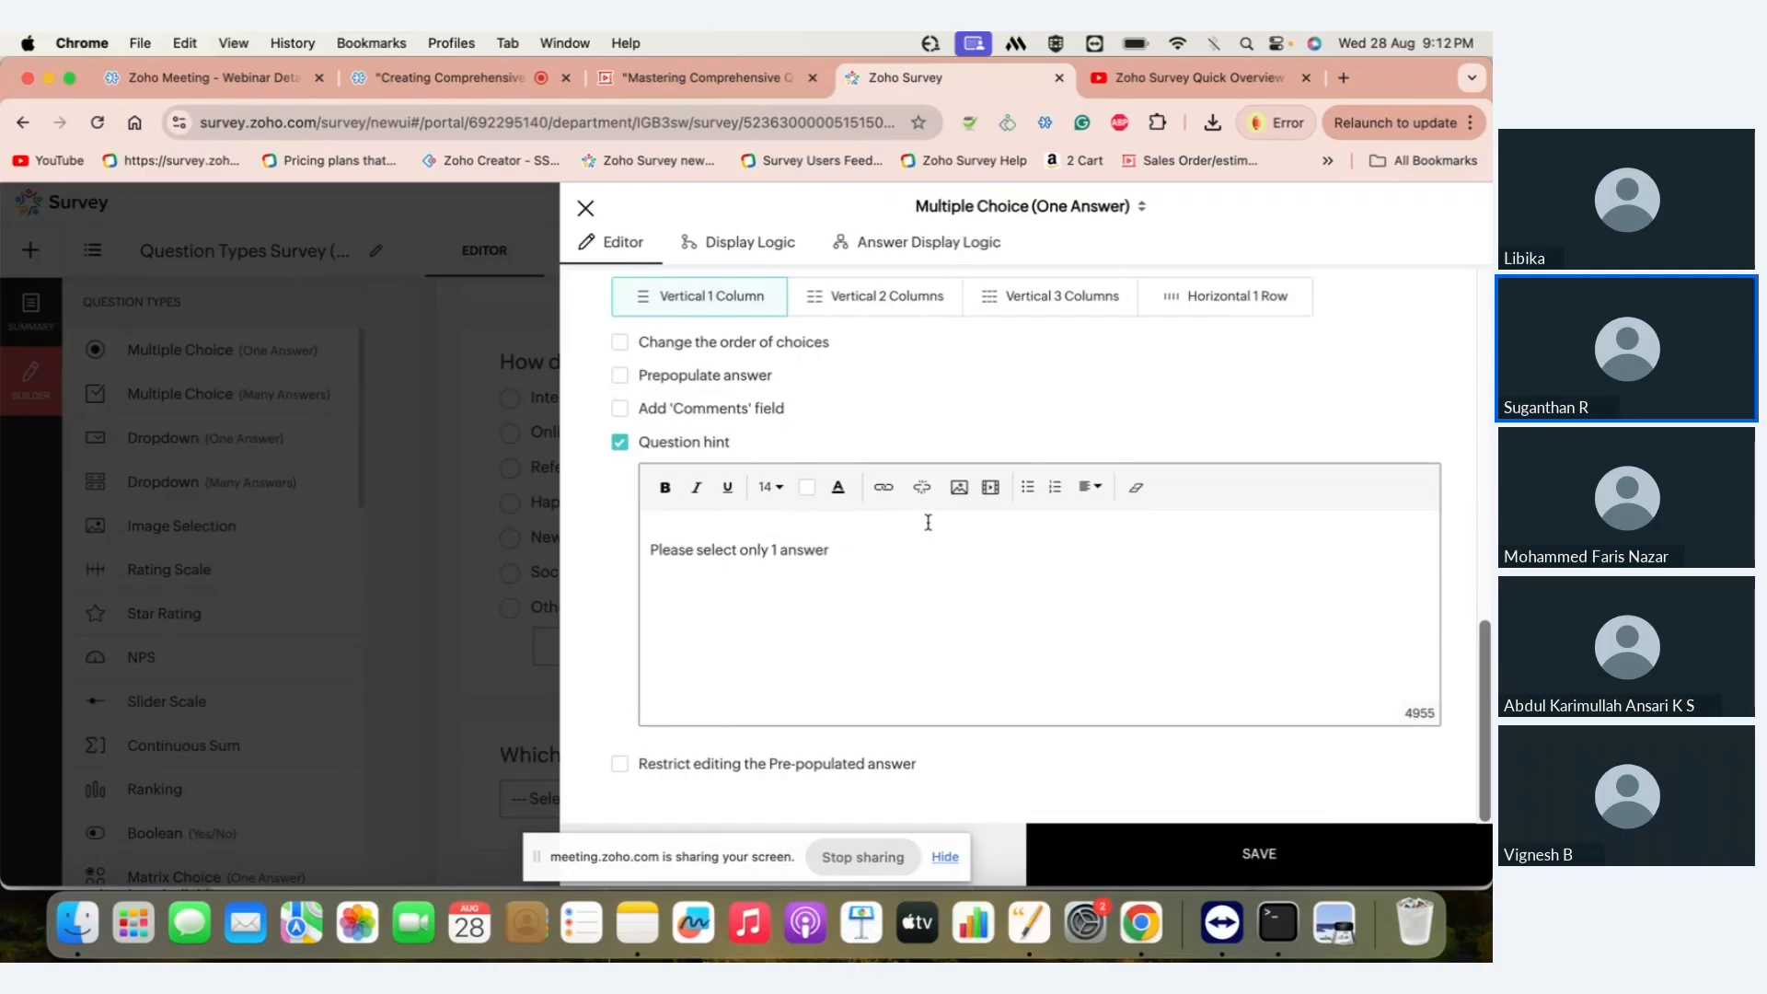
scroll(928, 522, "up", 8)
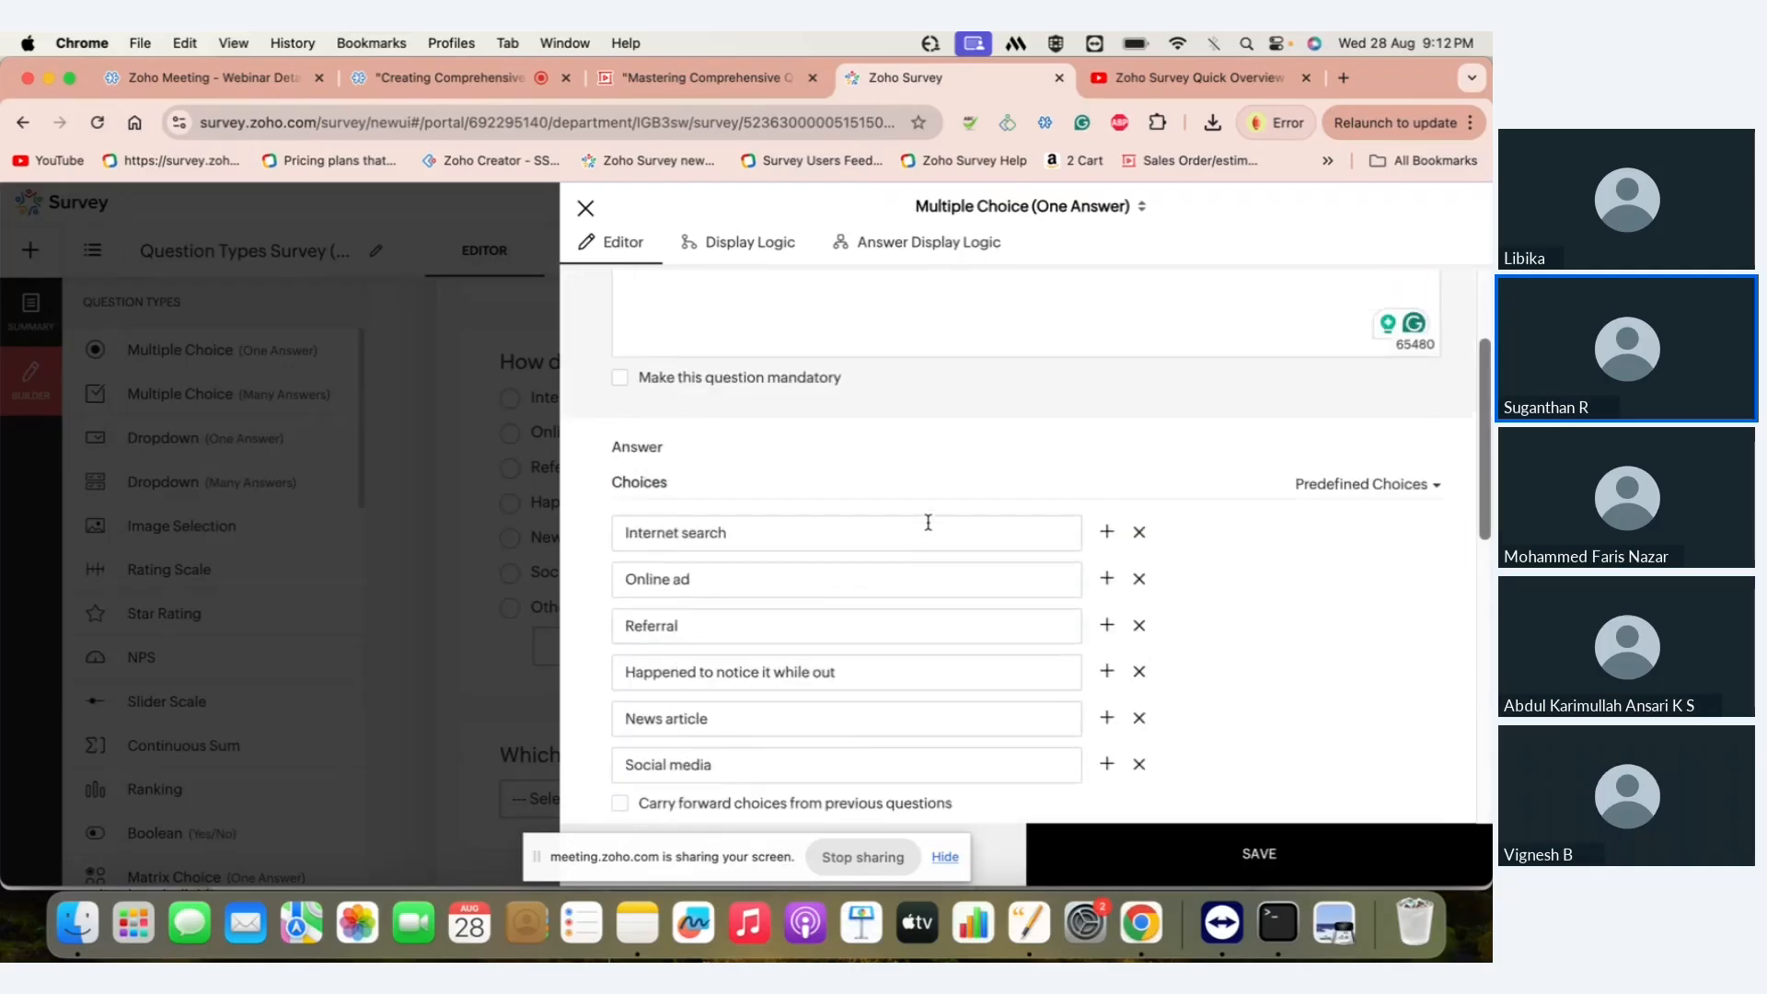
scroll(928, 521, "up", 1)
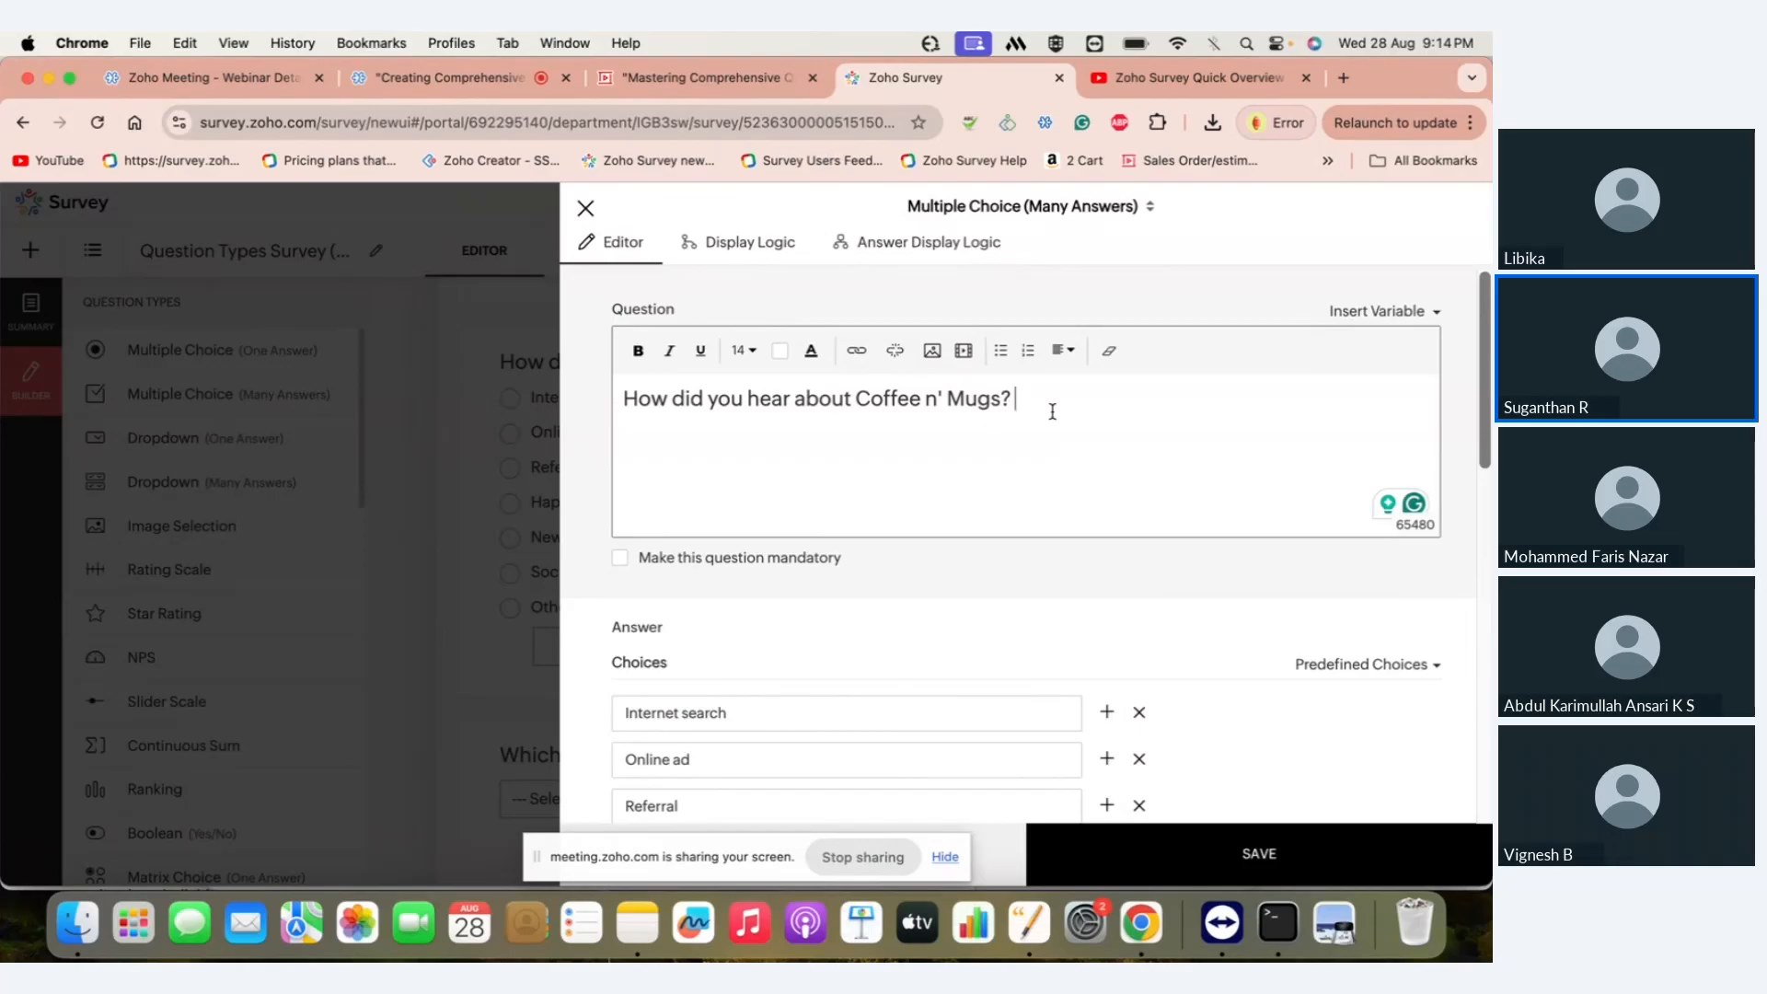
left_click(586, 209)
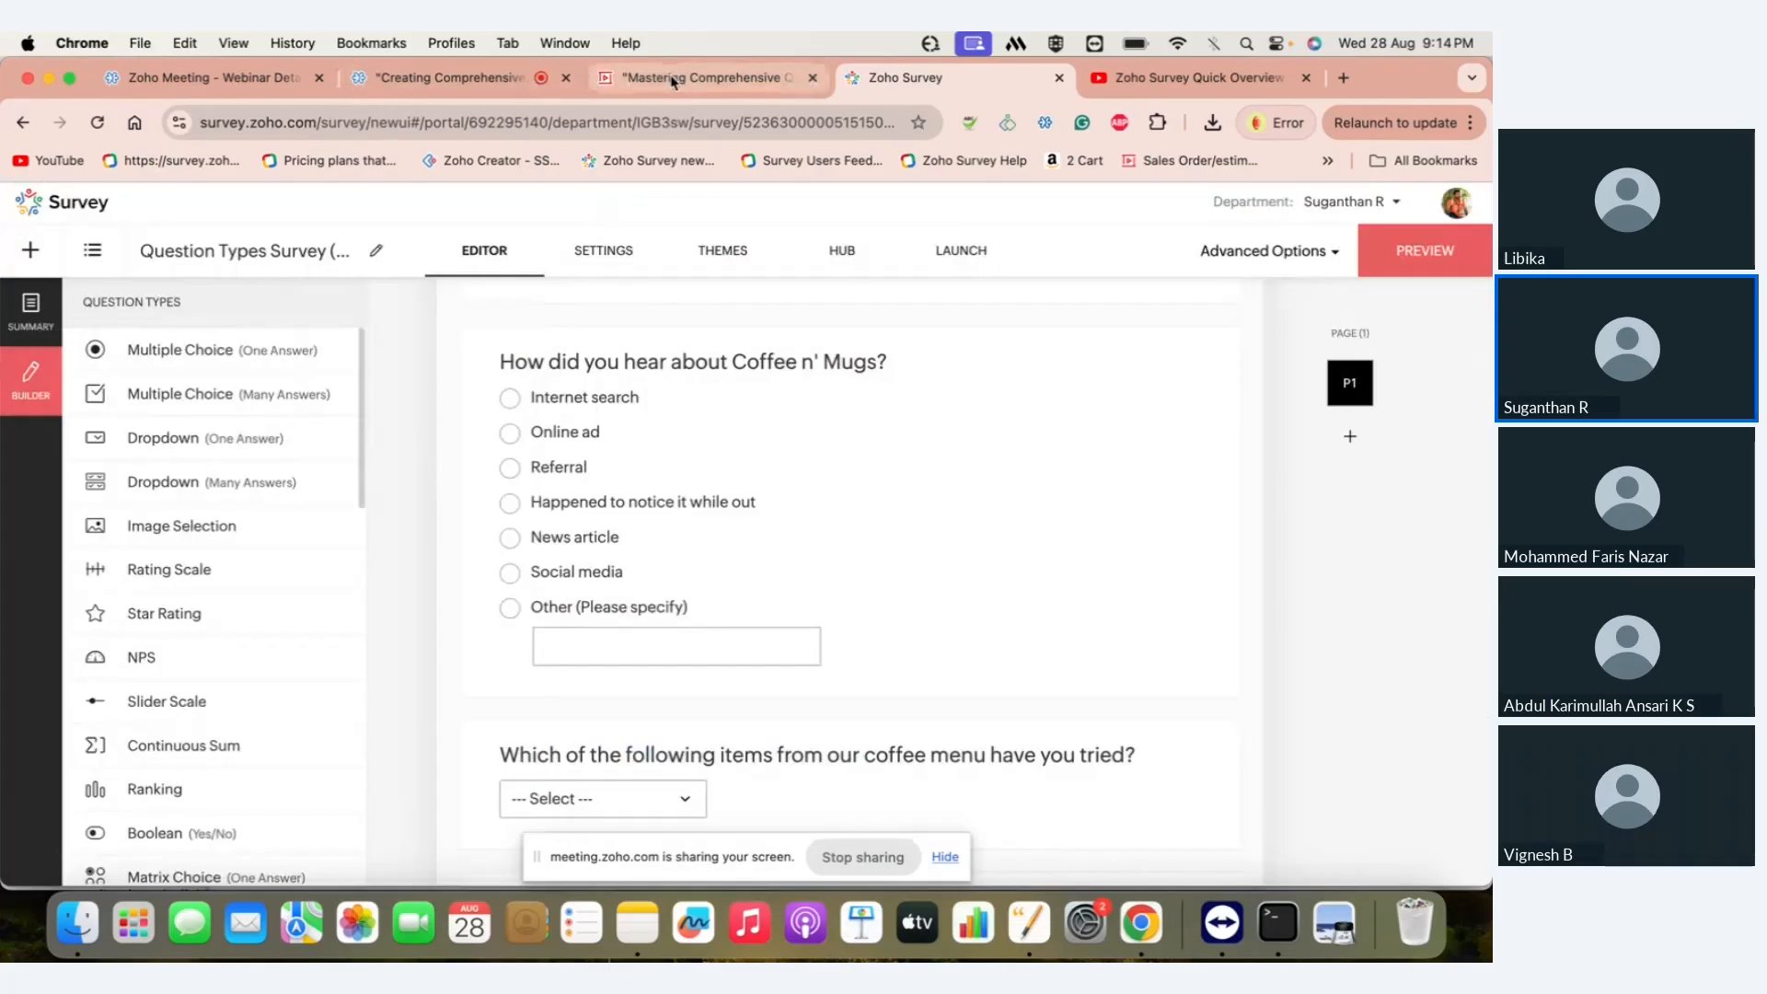
- Check the "MCQ and Dropdown Choices" slide in Zoho Show, then return to Zoho Survey and look over the question types and existing questions
left_click(671, 81)
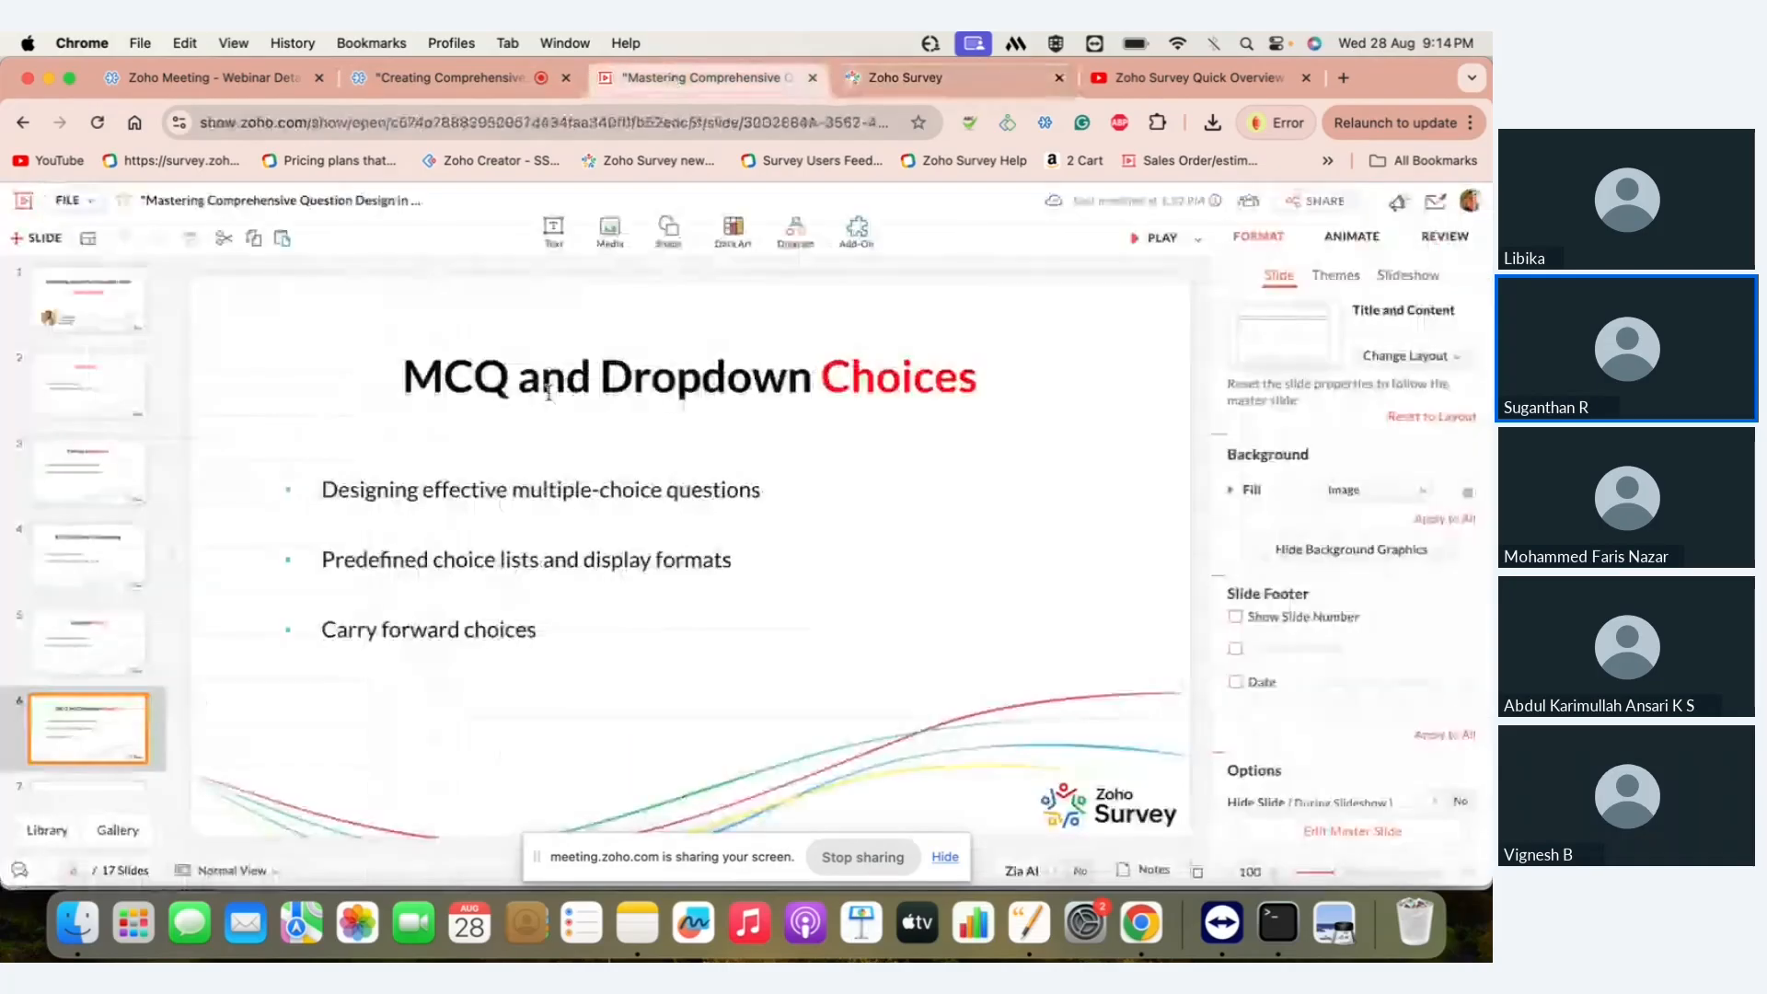
left_click(997, 91)
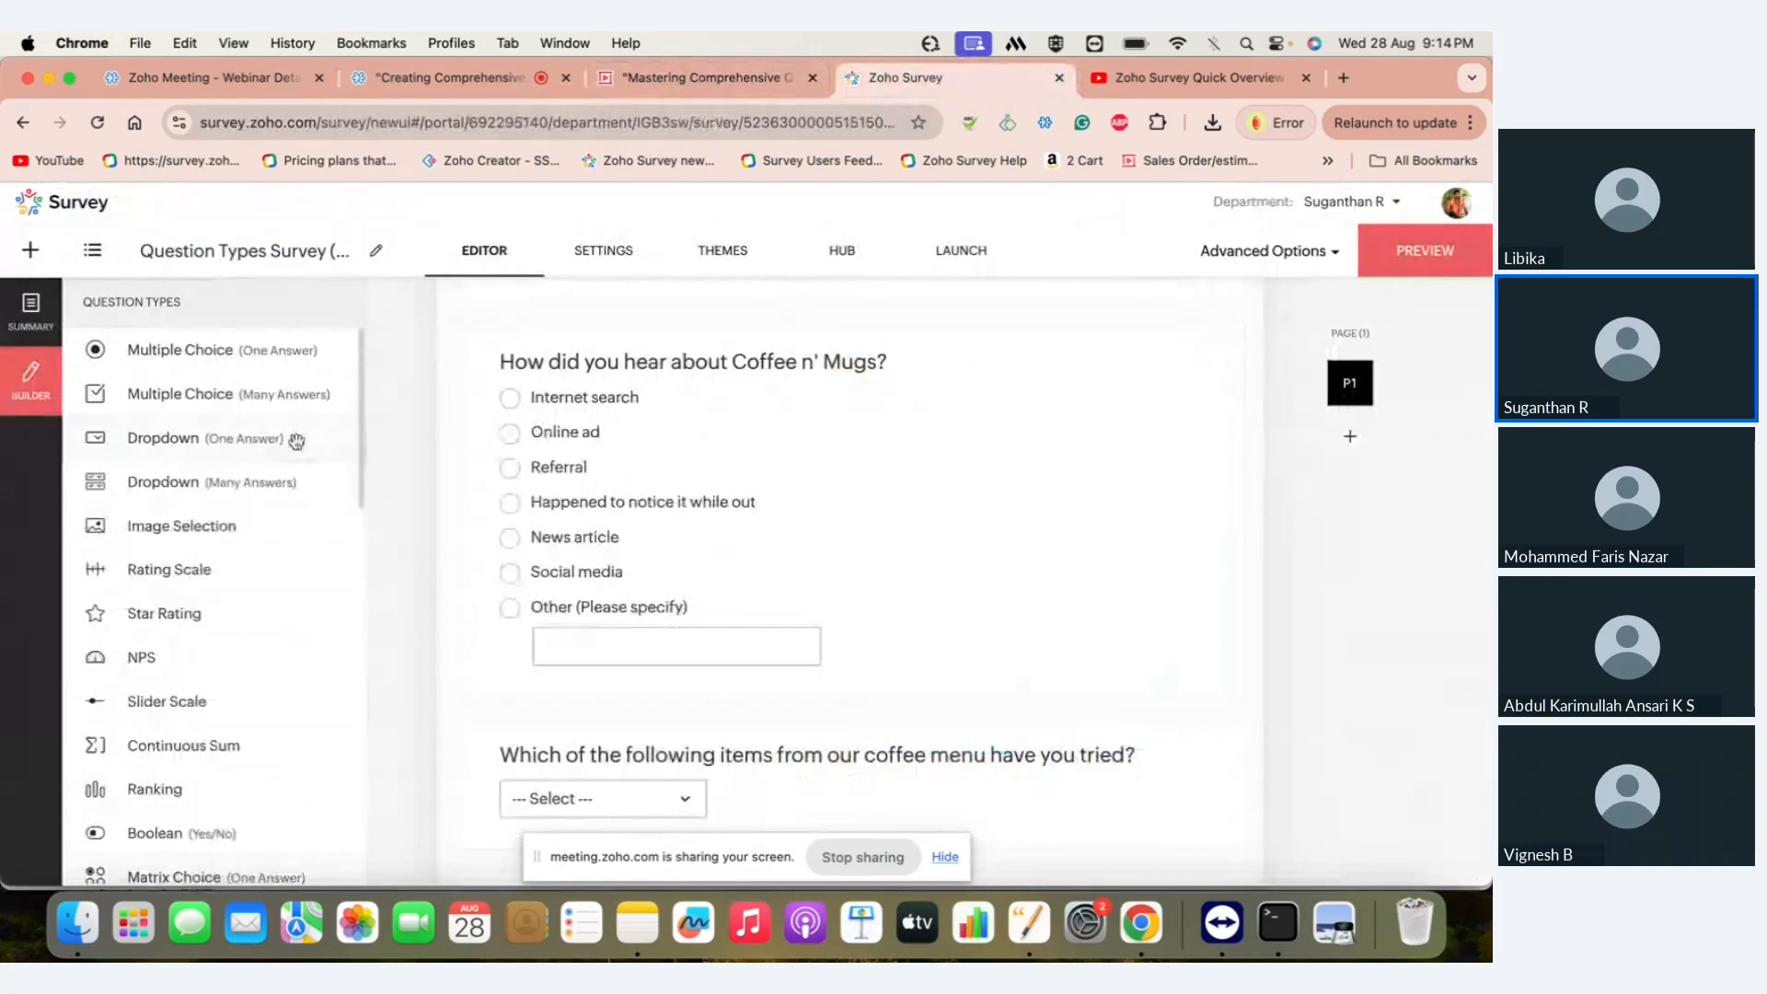
scroll(785, 666, "down", 3)
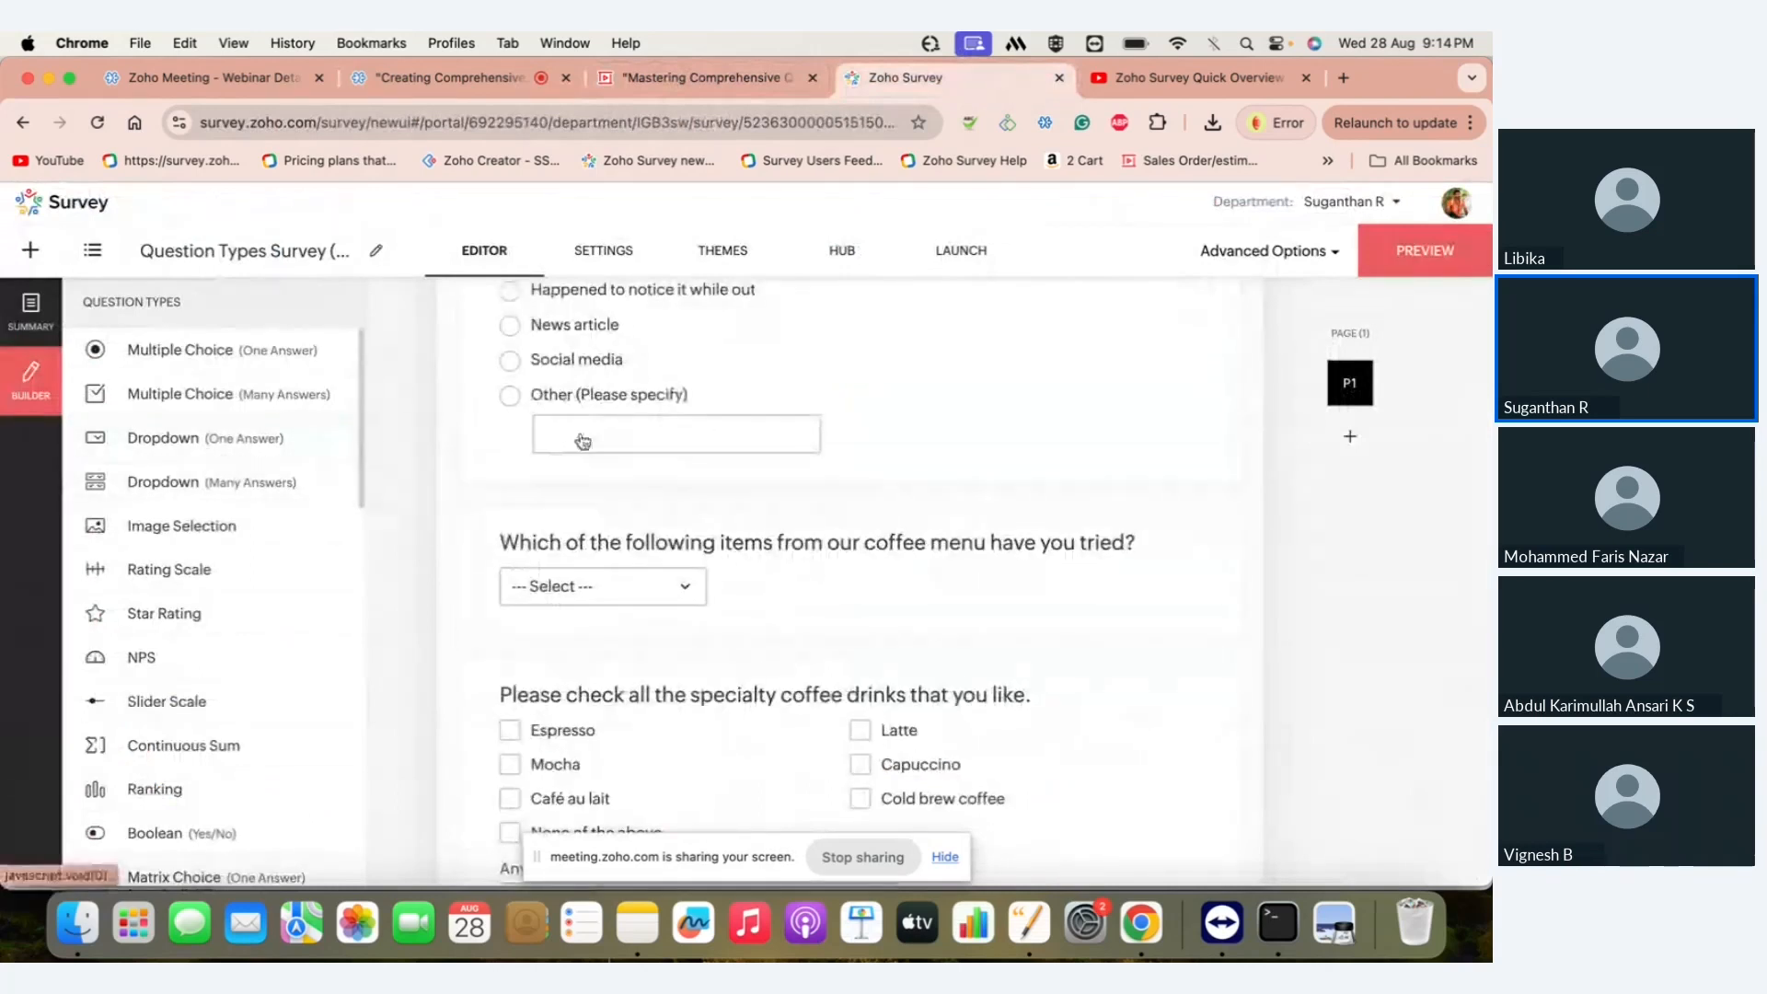
scroll(584, 439, "up", 3)
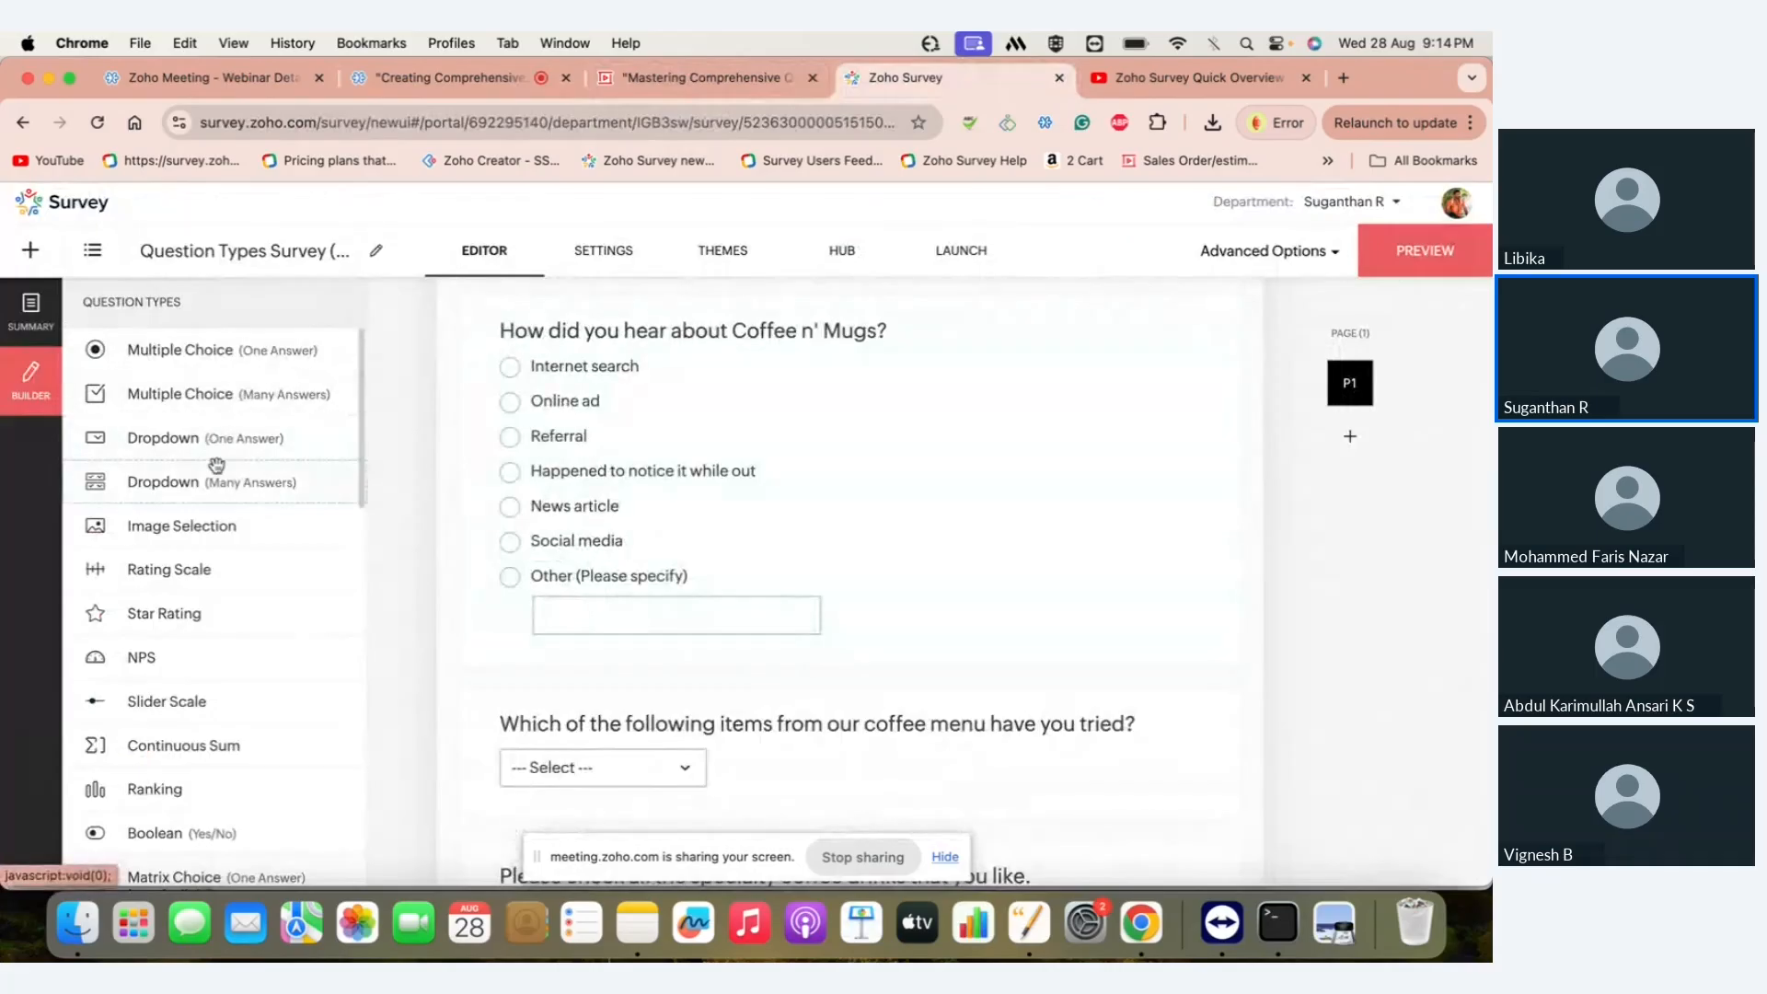
scroll(755, 712, "down", 1)
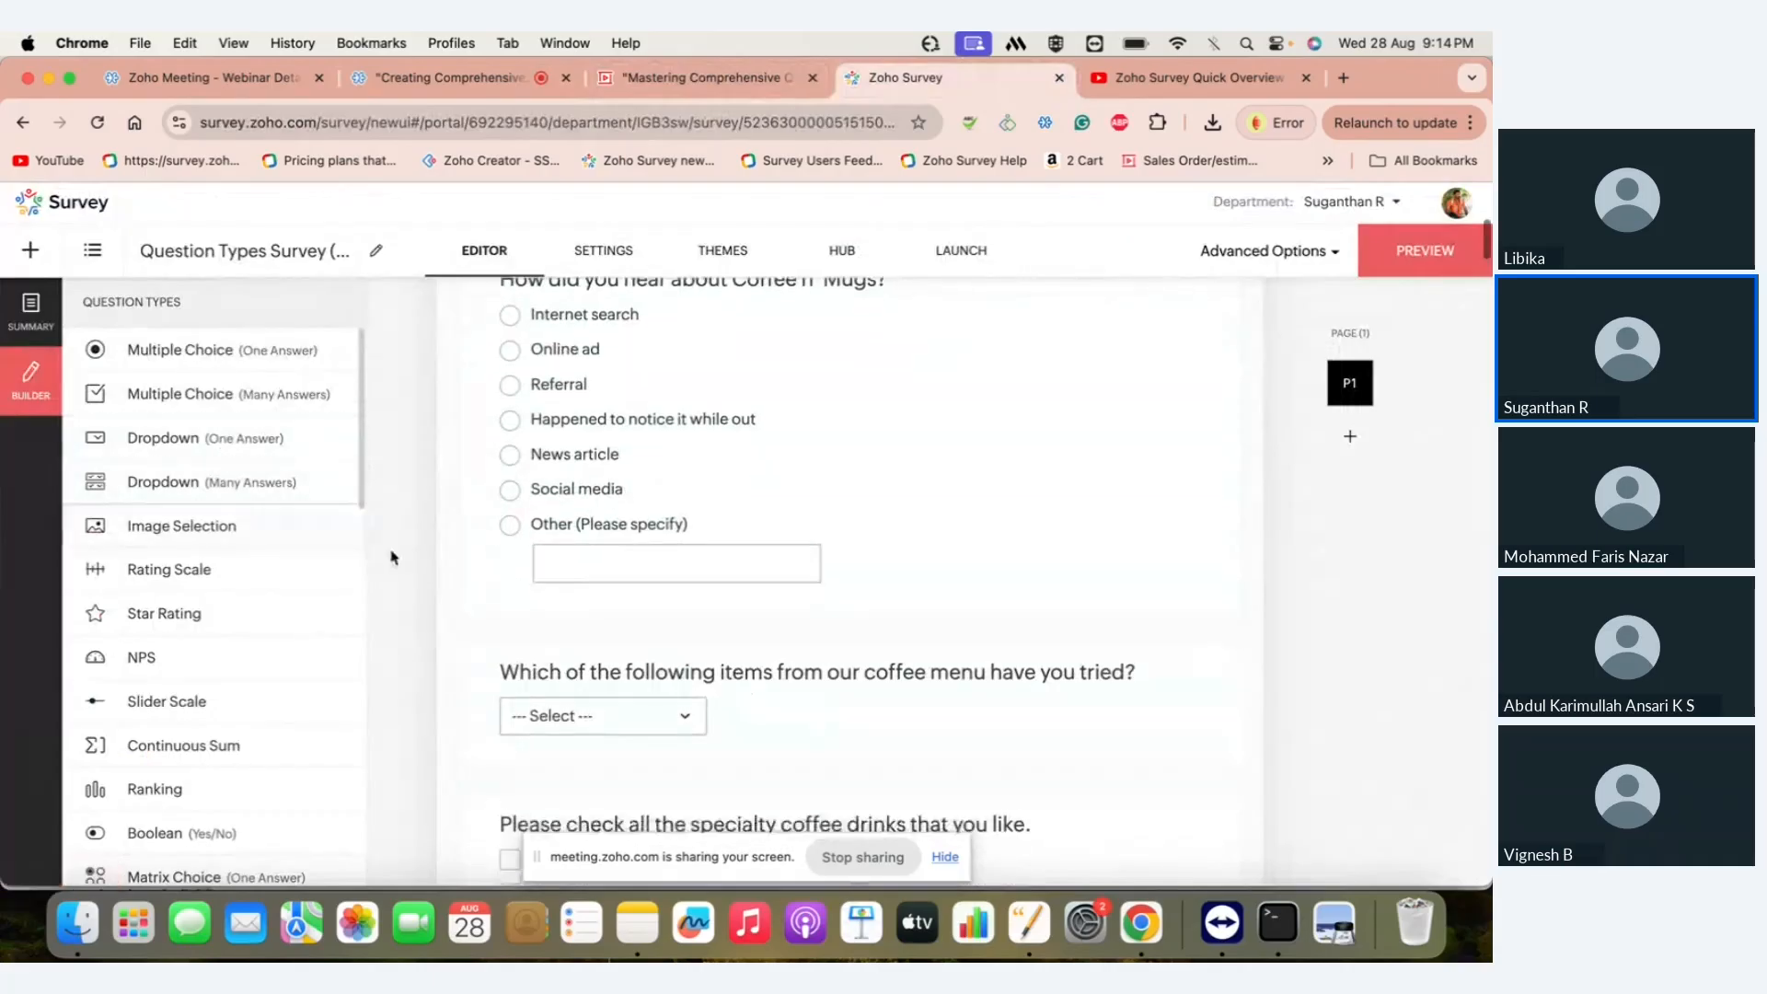
- Open the question about coffee menu items tried for editing and examine its answer choices and advanced options
left_click(800, 706)
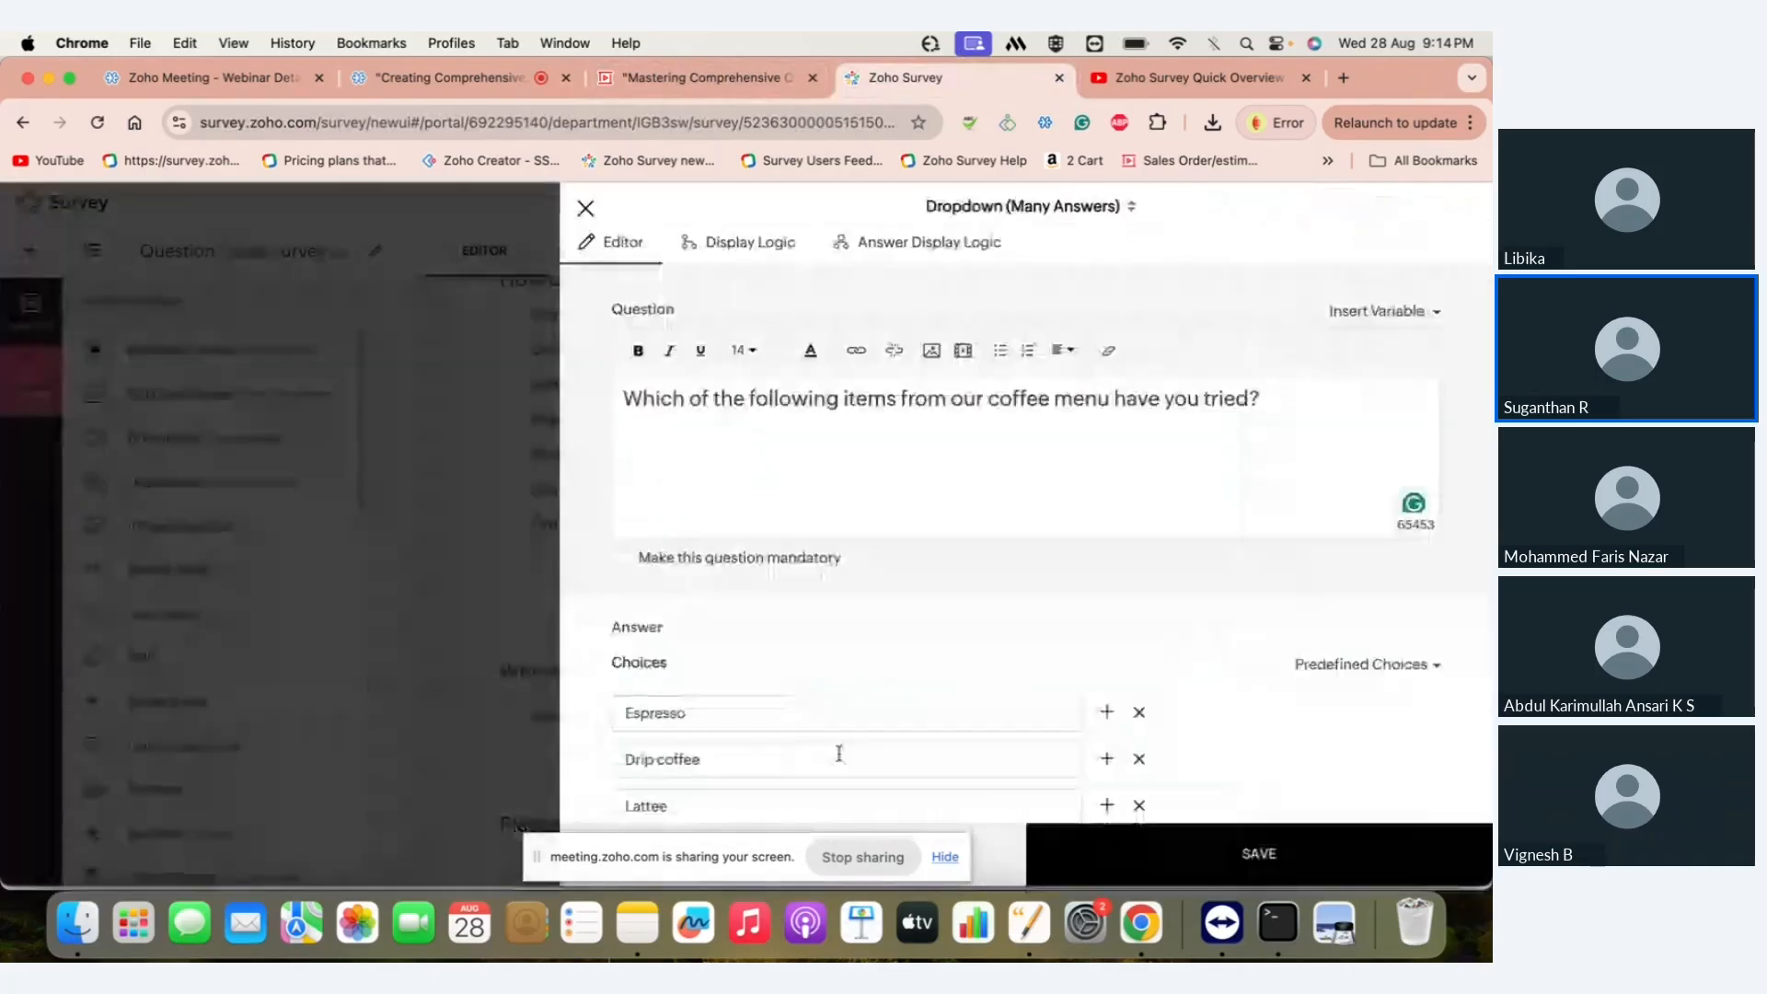
scroll(840, 746, "down", 3)
scroll(845, 751, "down", 5)
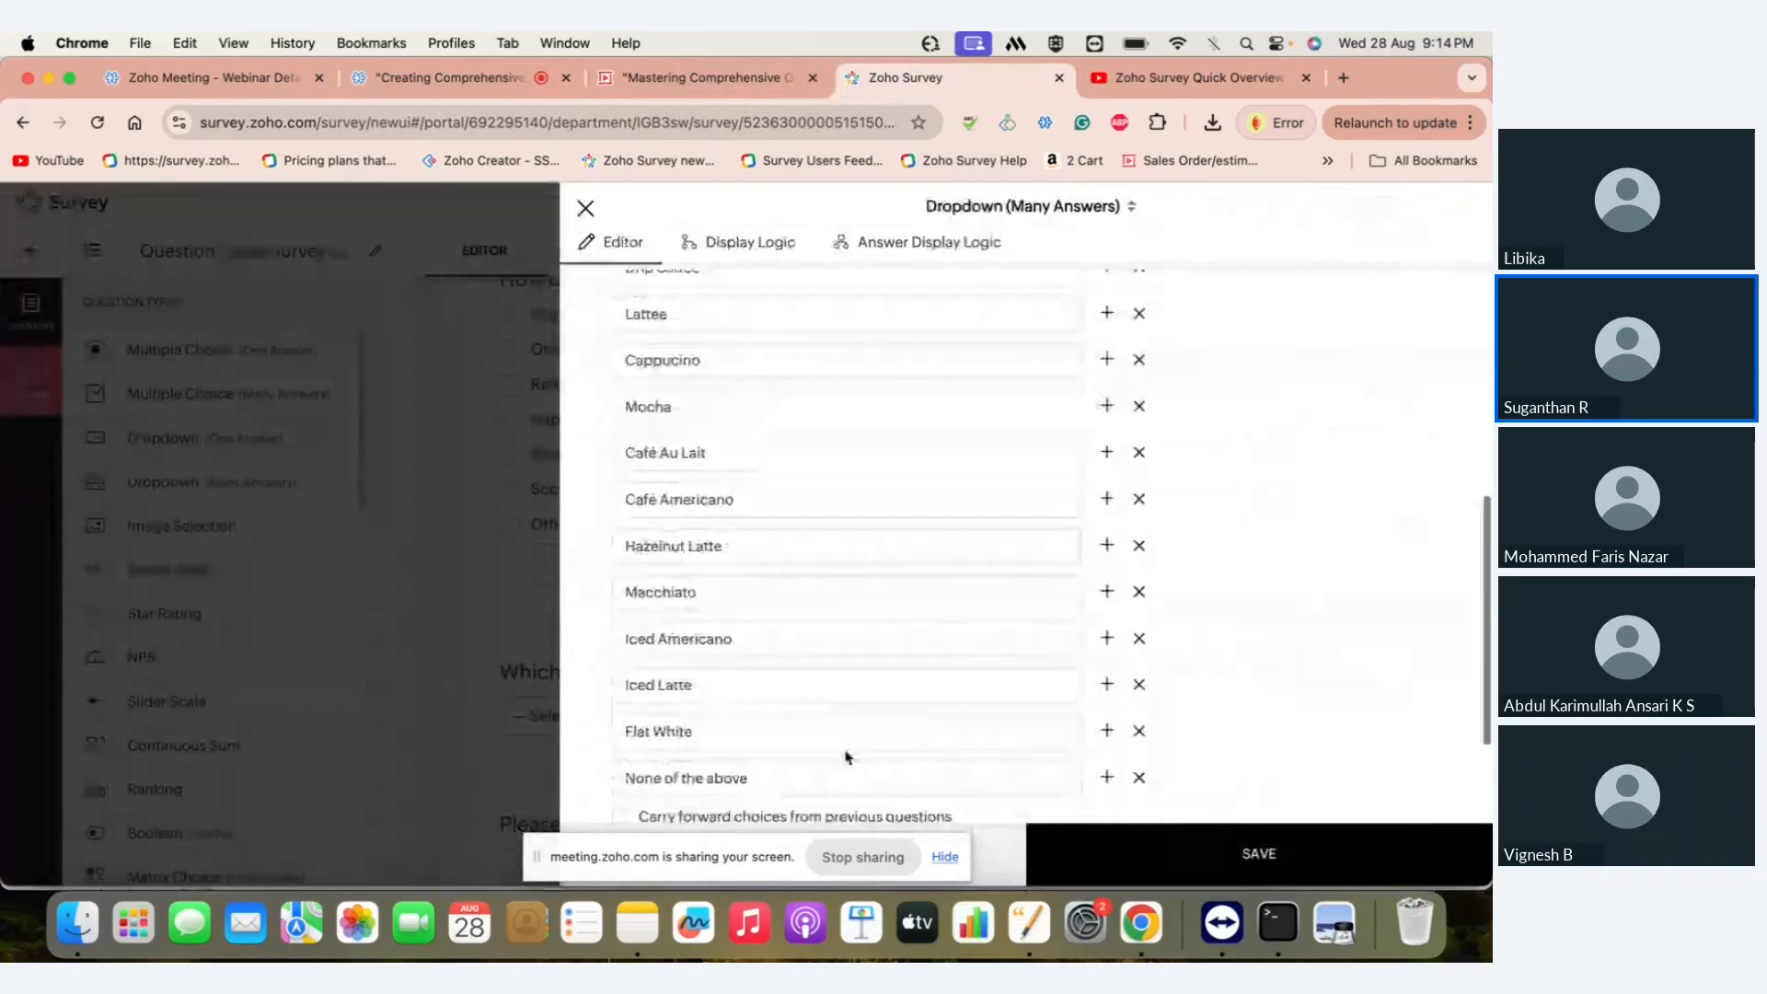
scroll(847, 756, "up", 5)
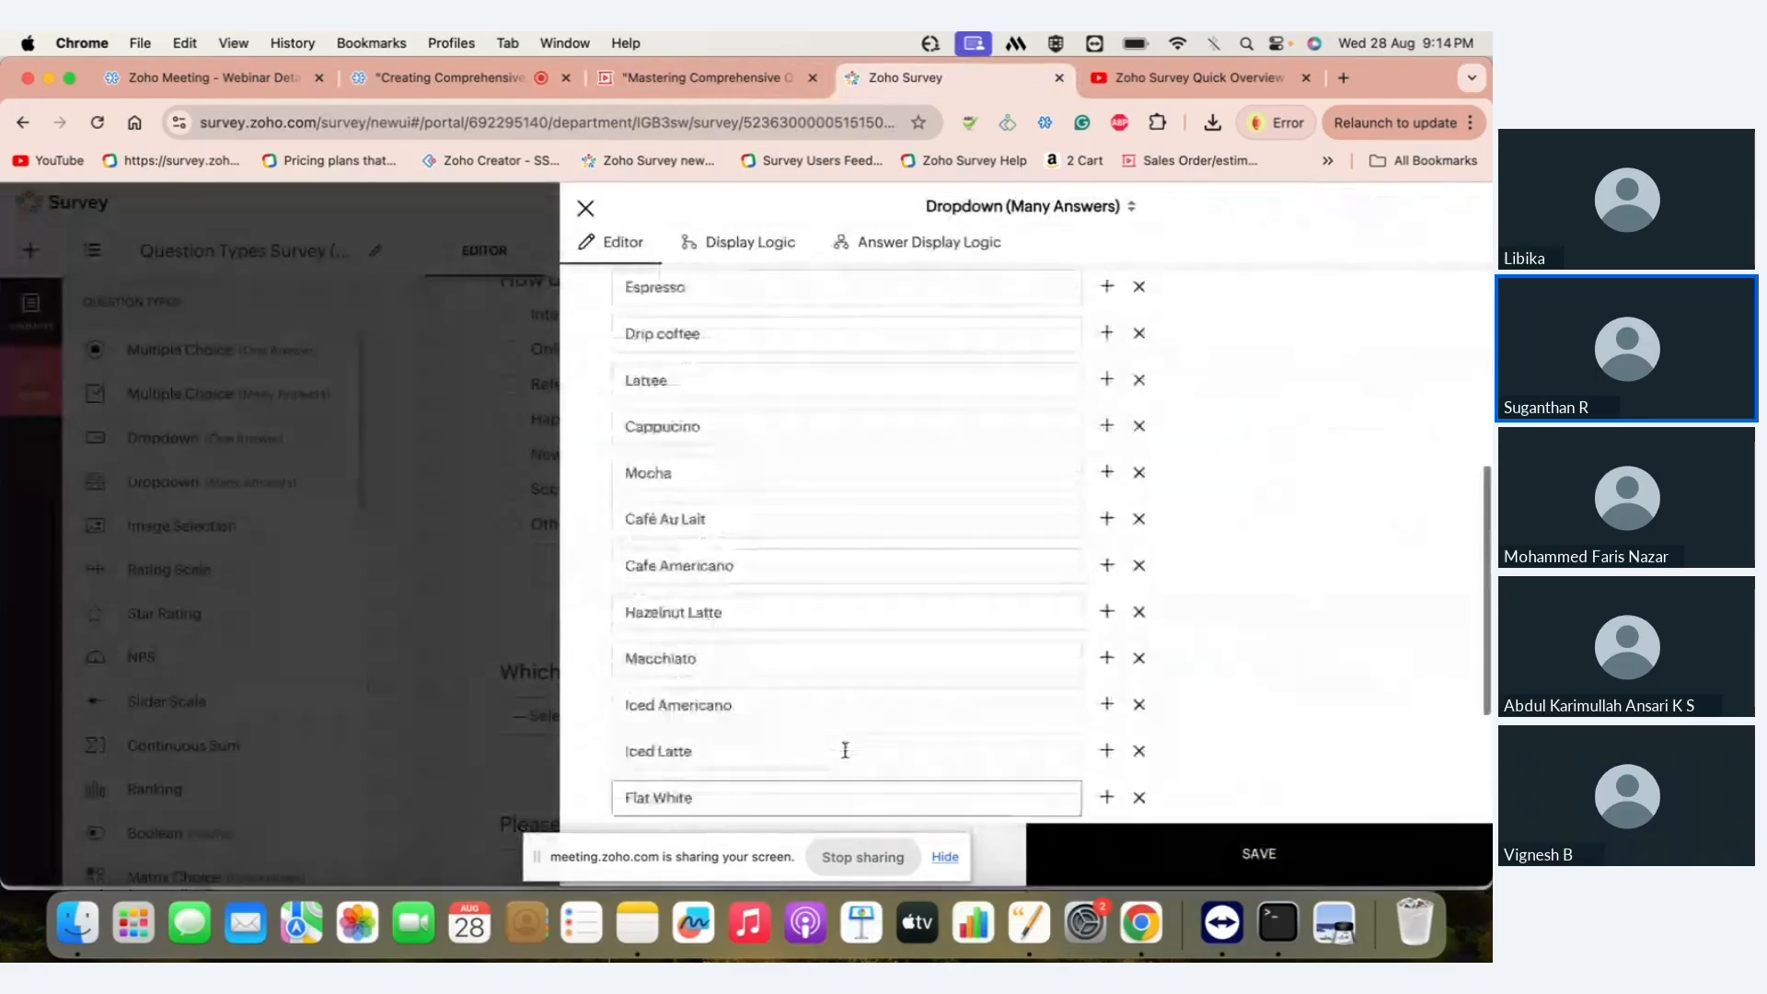
scroll(844, 750, "up", 1)
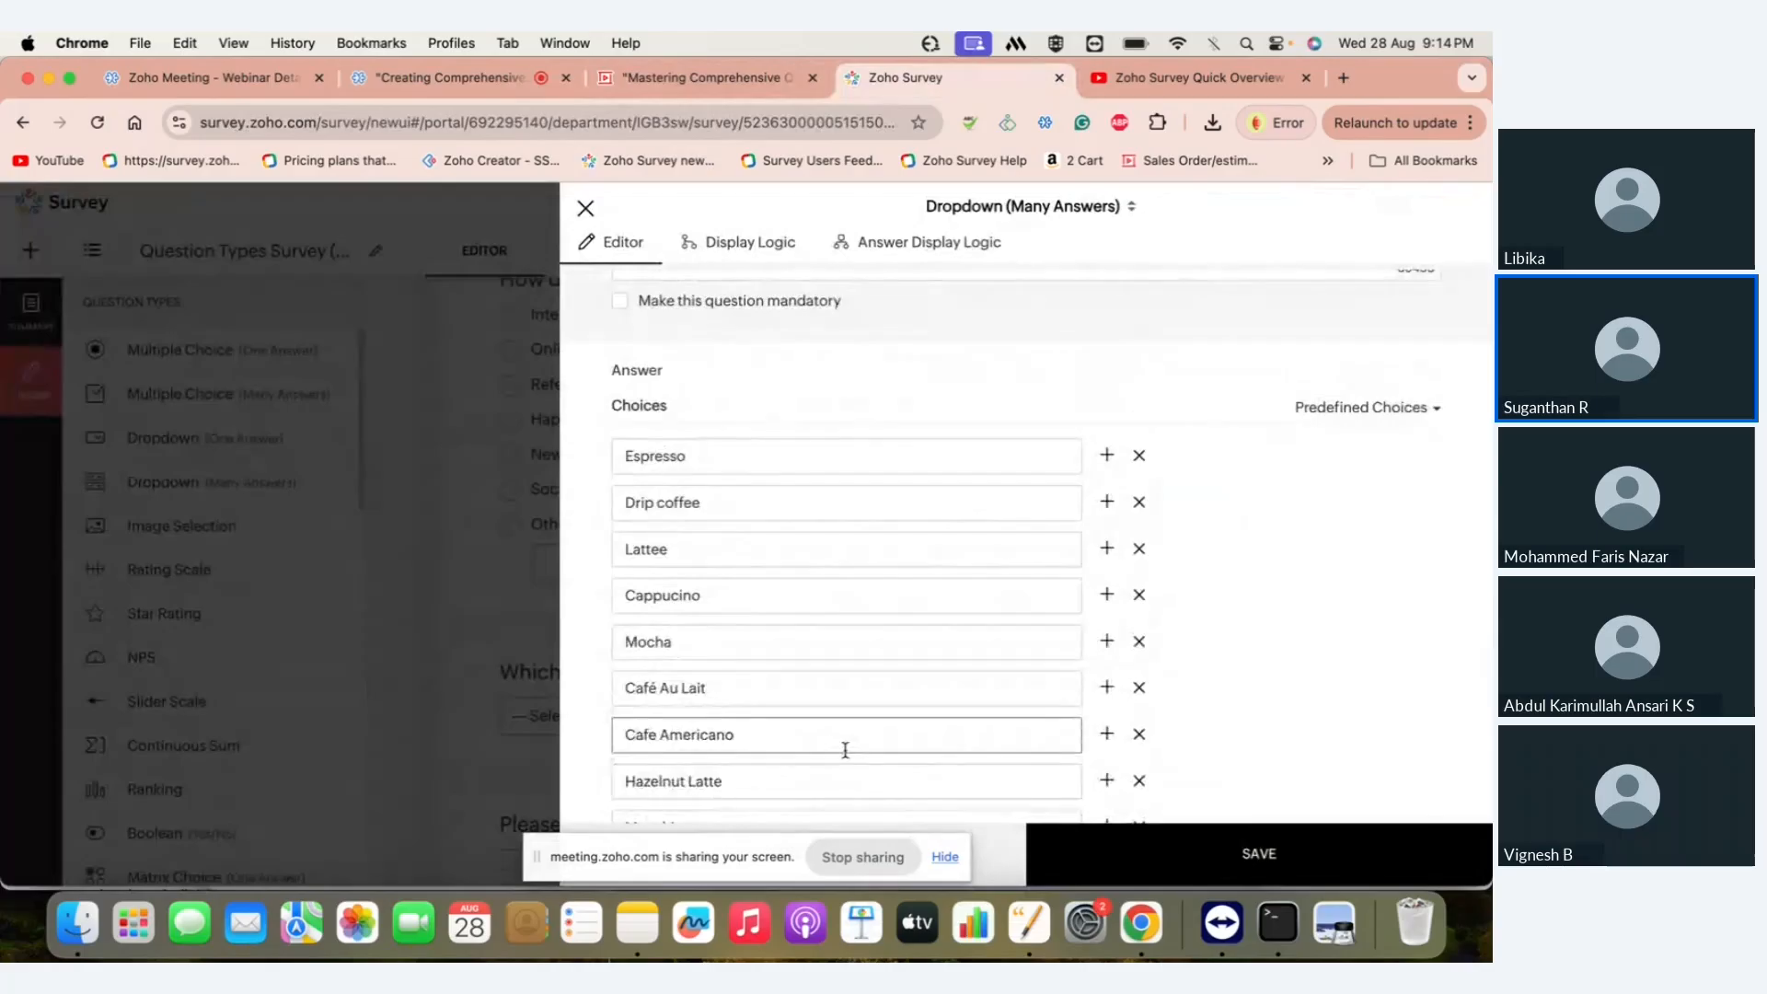
scroll(1233, 647, "down", 3)
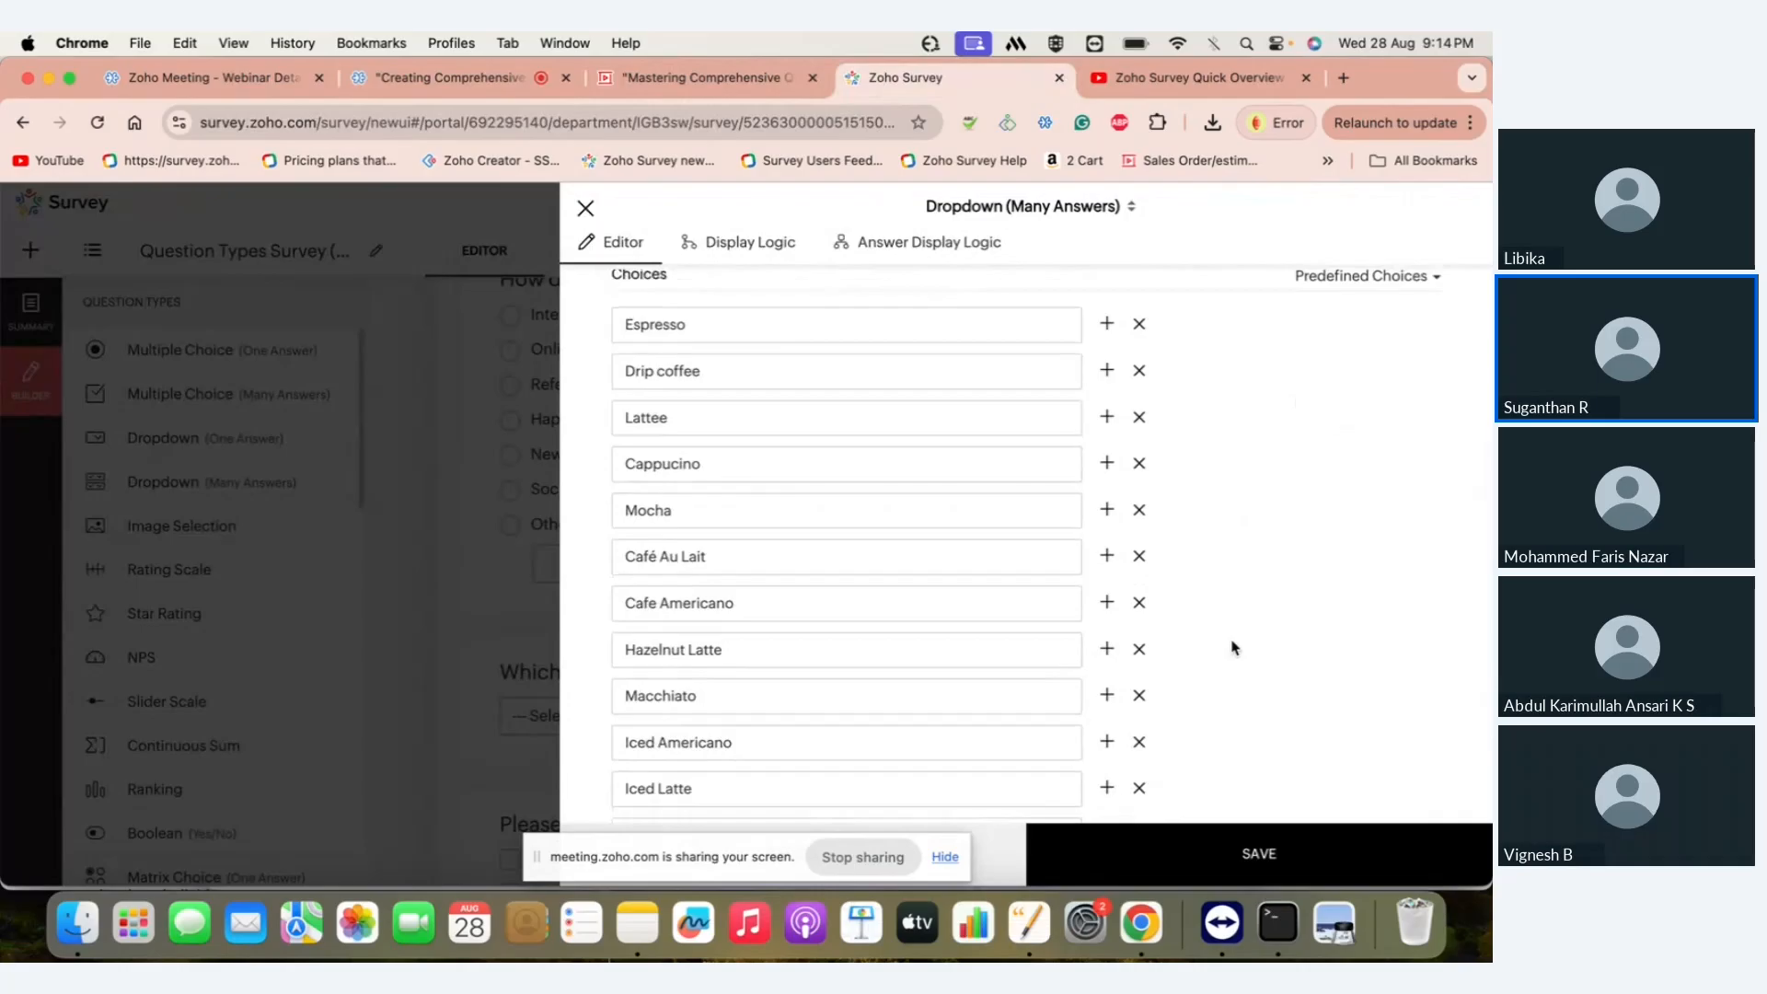
scroll(1234, 647, "up", 3)
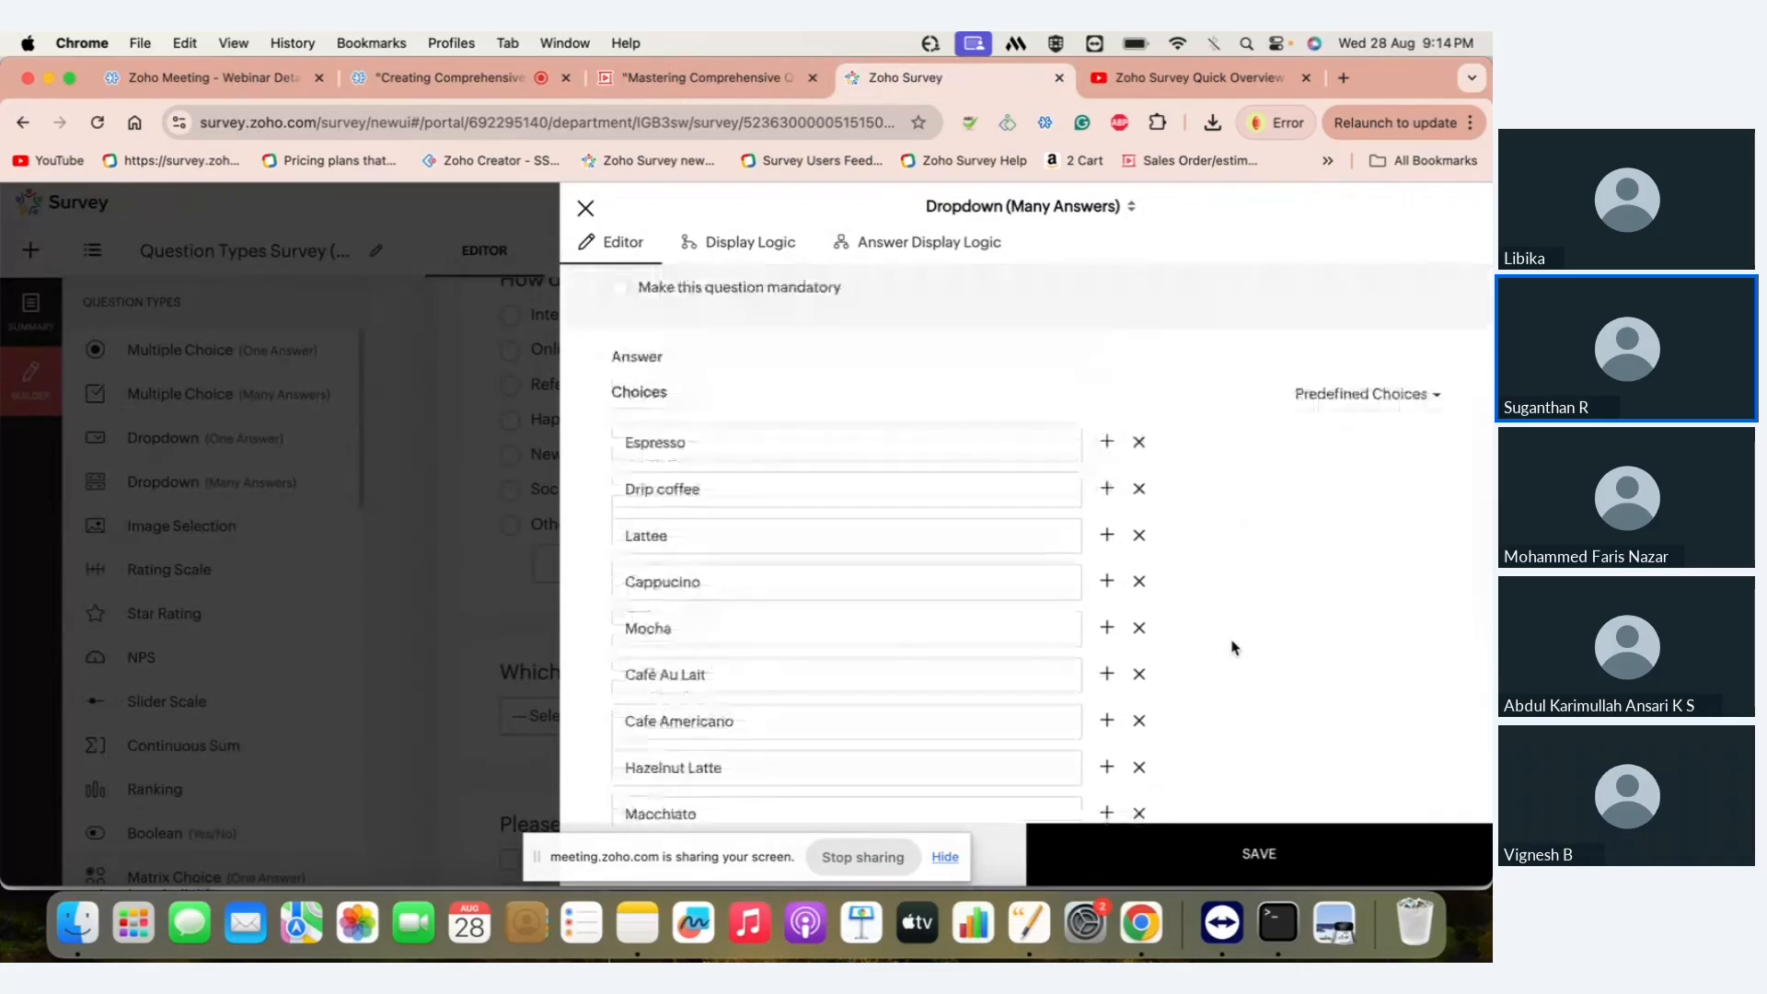
scroll(1233, 647, "up", 5)
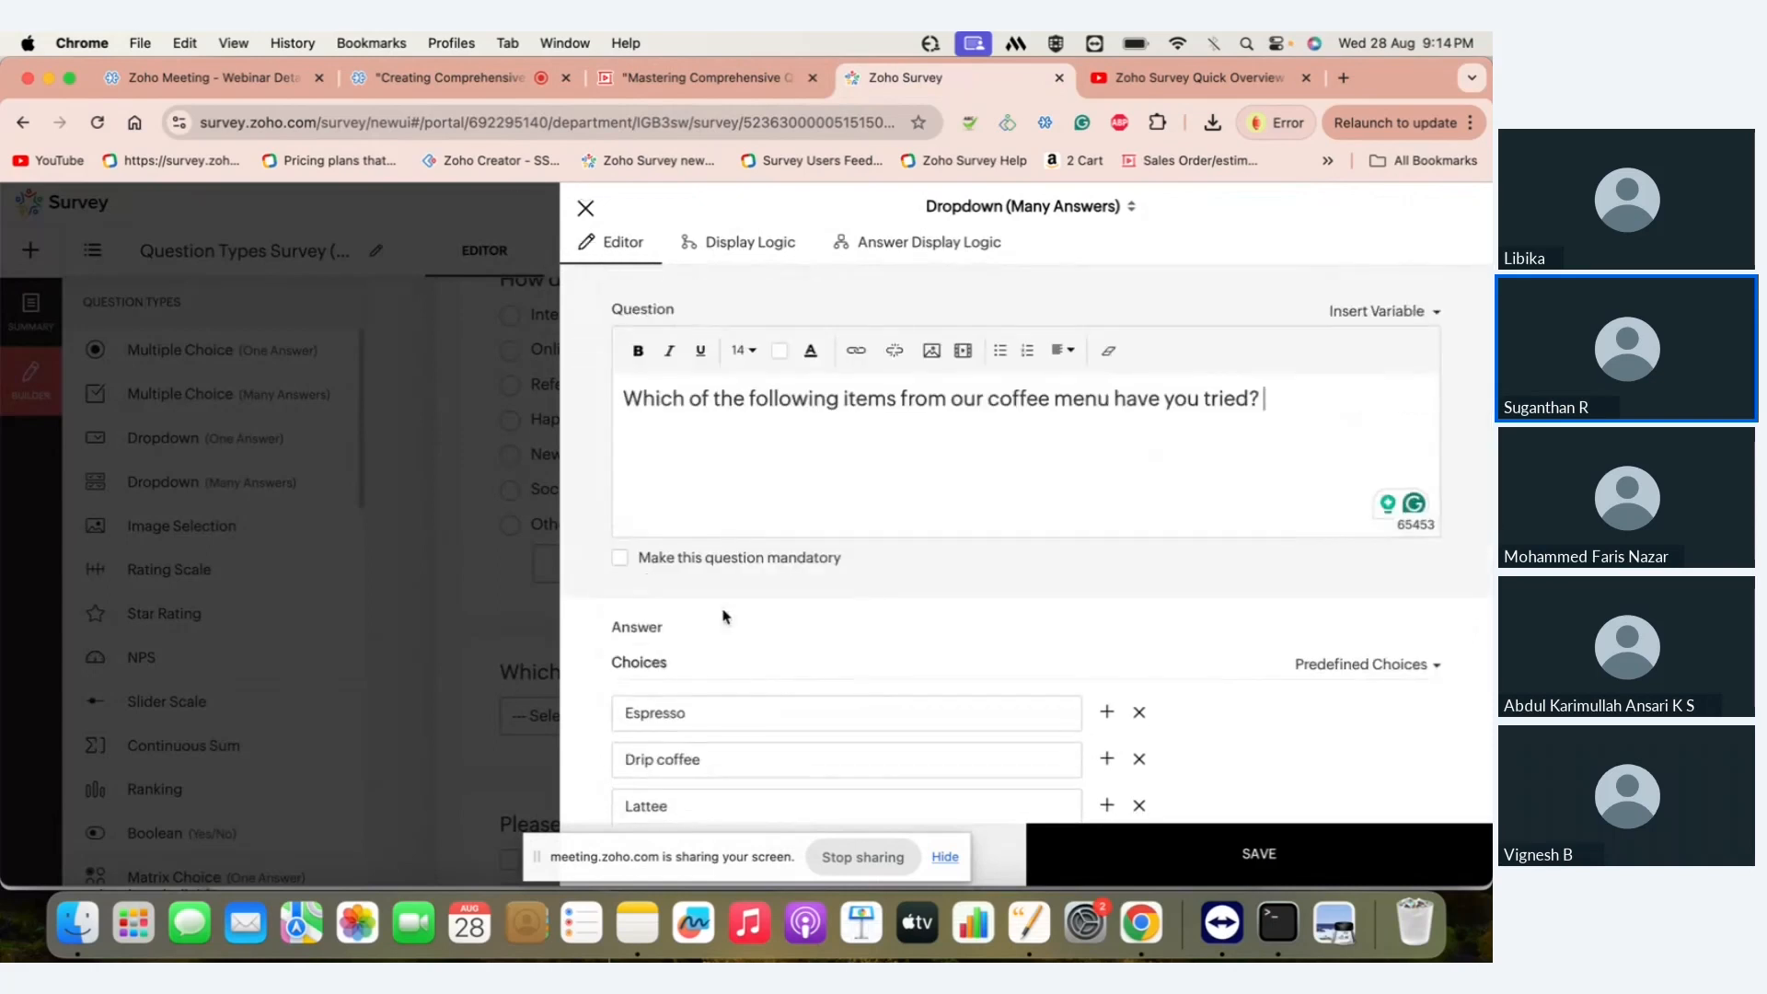
scroll(721, 615, "down", 4)
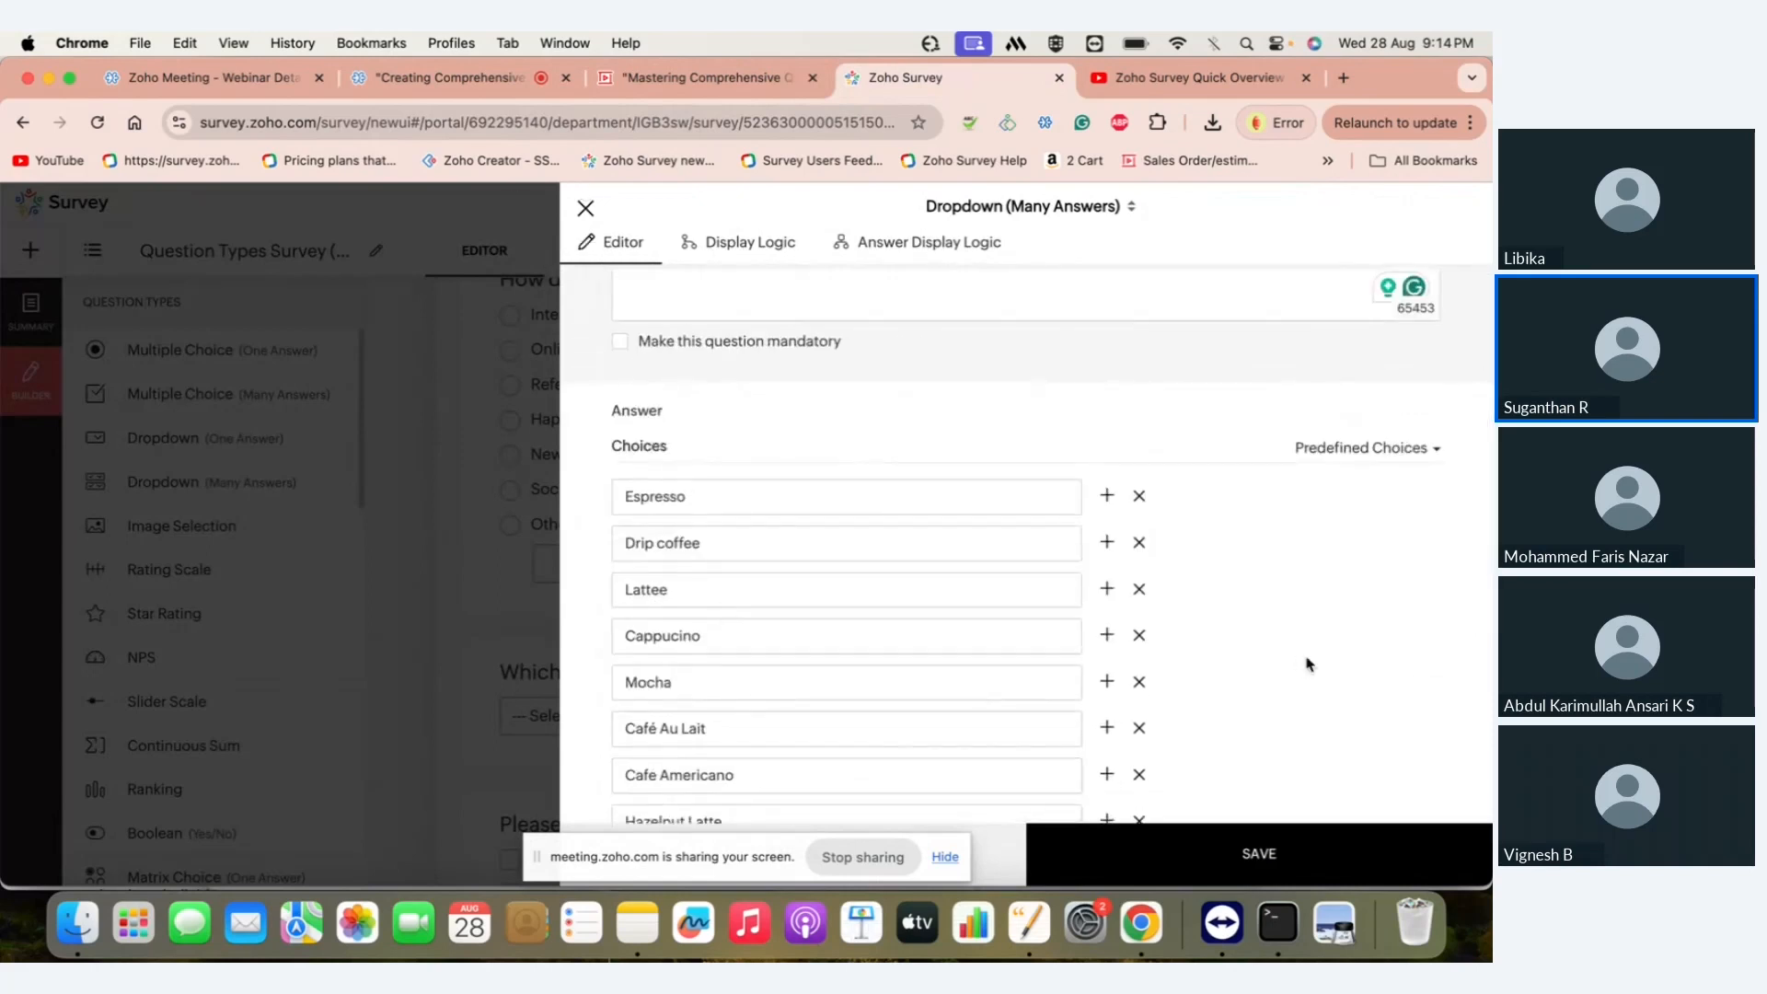
scroll(1303, 663, "down", 3)
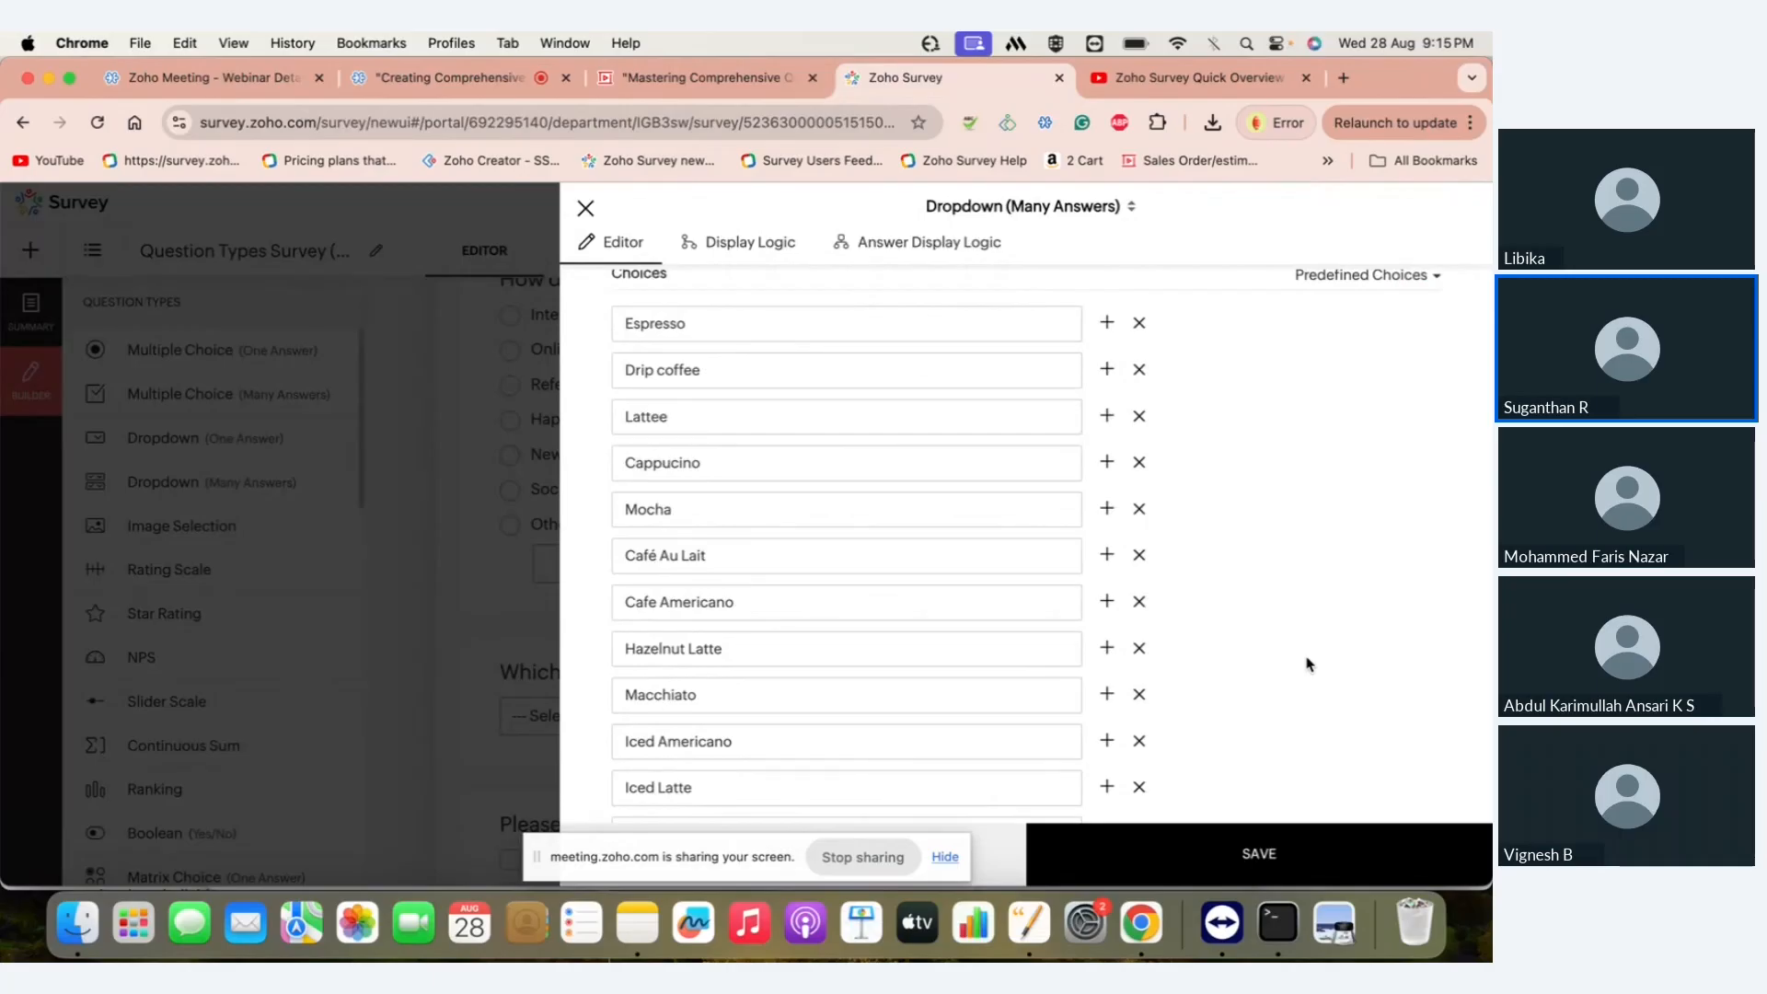
scroll(1307, 664, "down", 3)
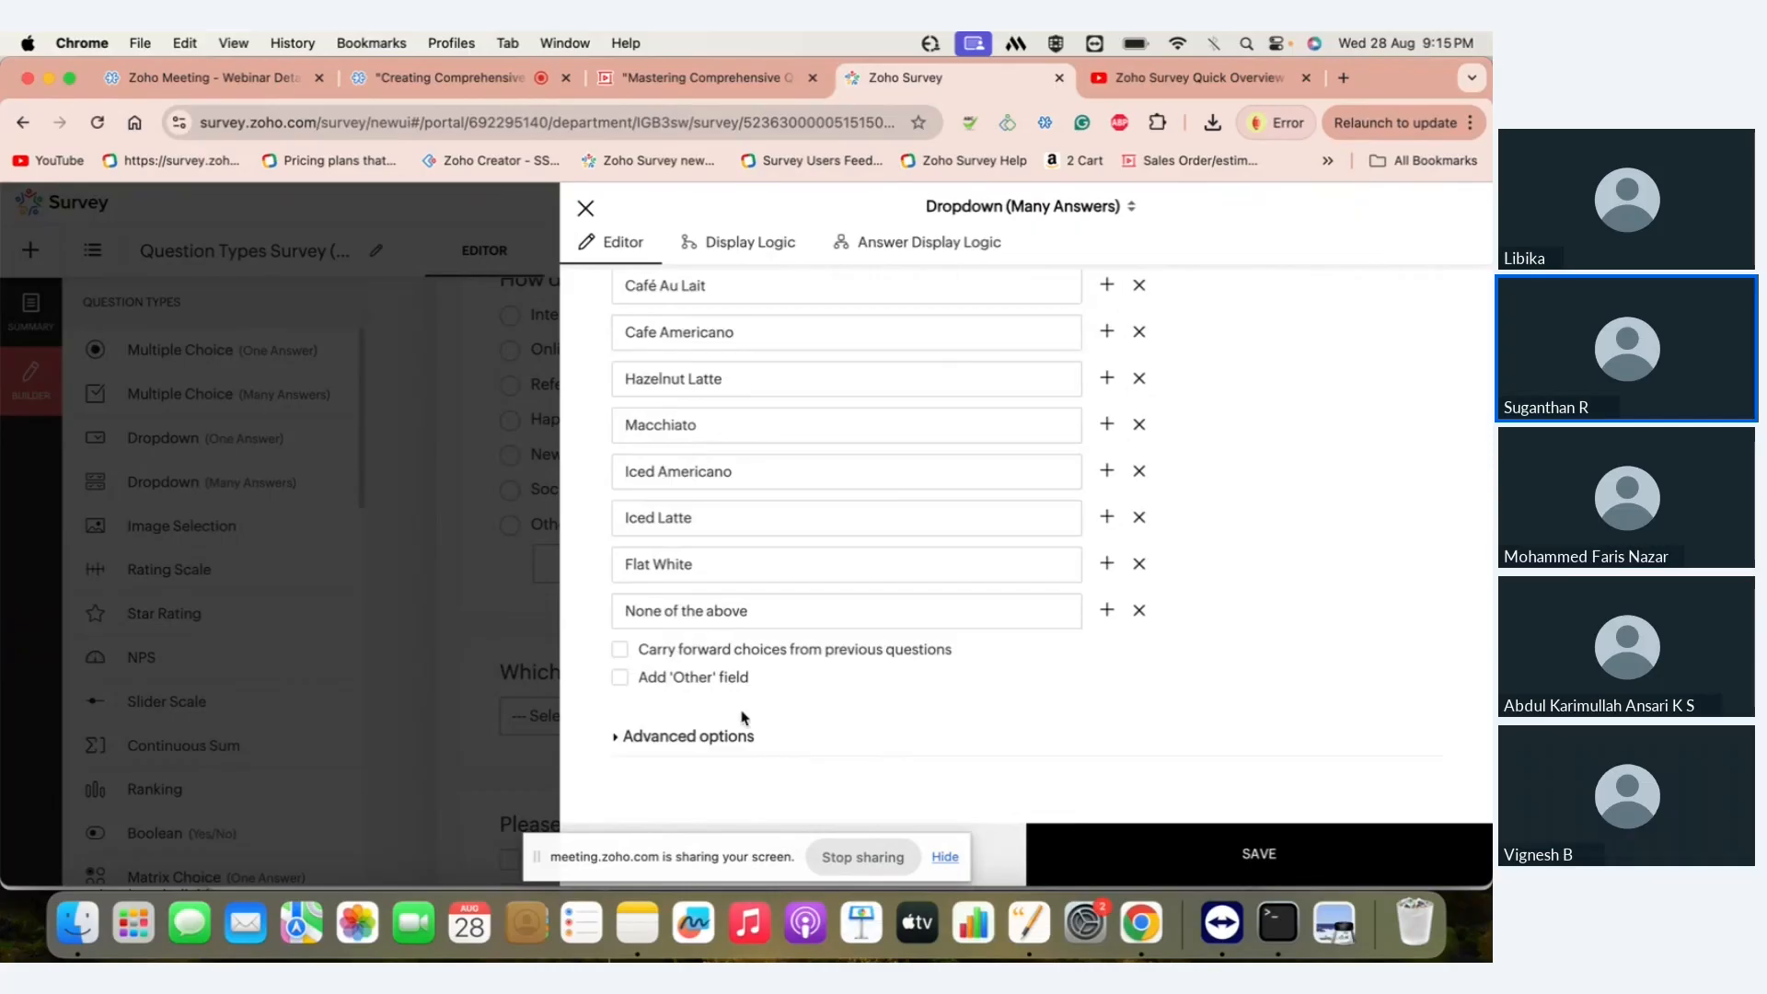
left_click(651, 744)
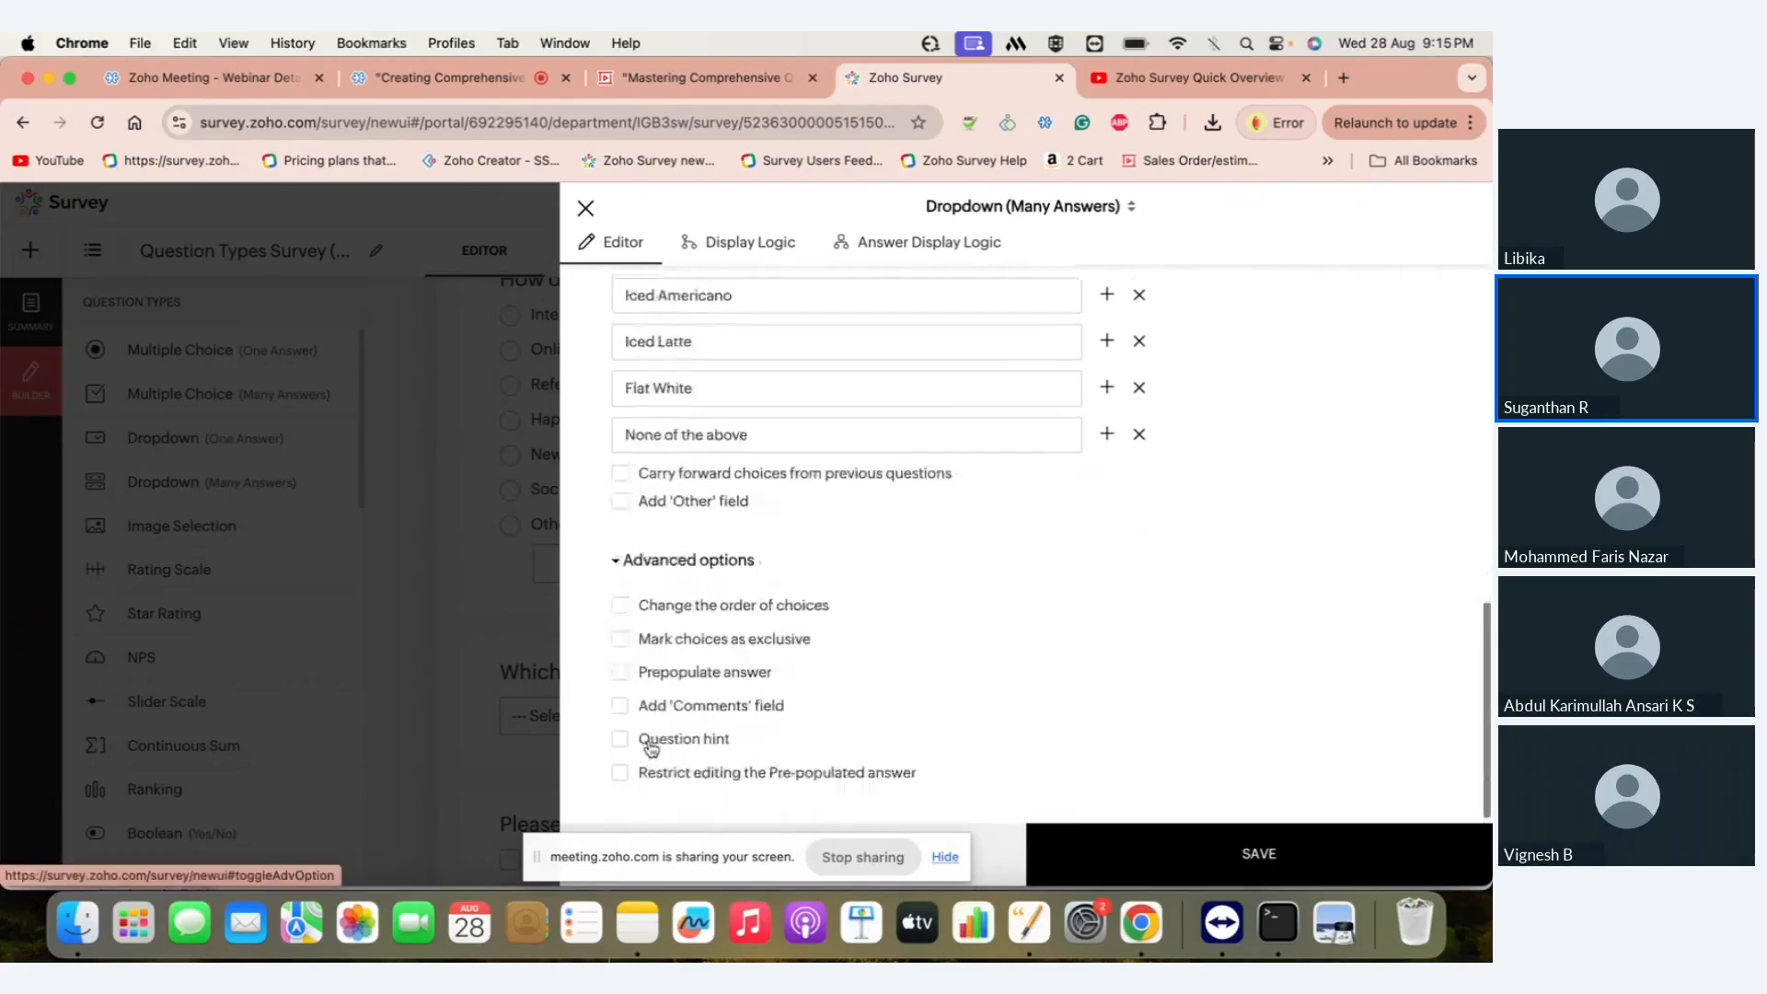
- Make the coffee menu items question mandatory and require at least 5 choices
scroll(651, 748, "up", 10)
left_click(623, 561)
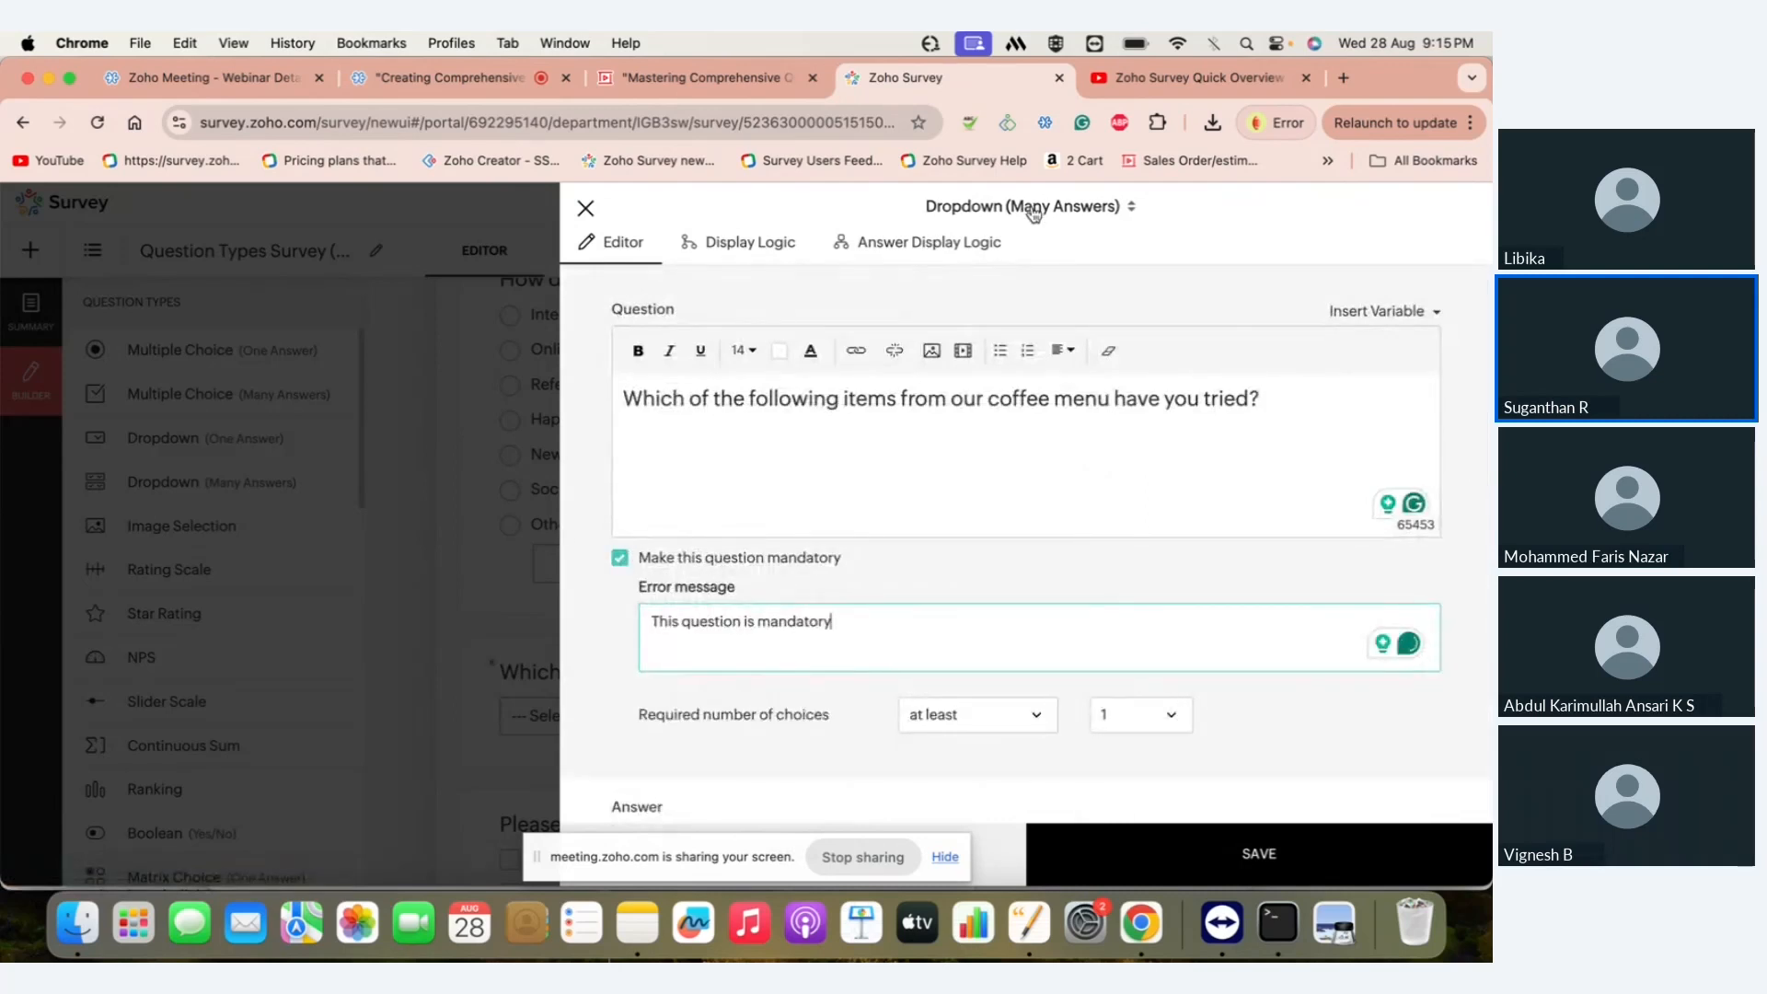
scroll(1096, 465, "down", 2)
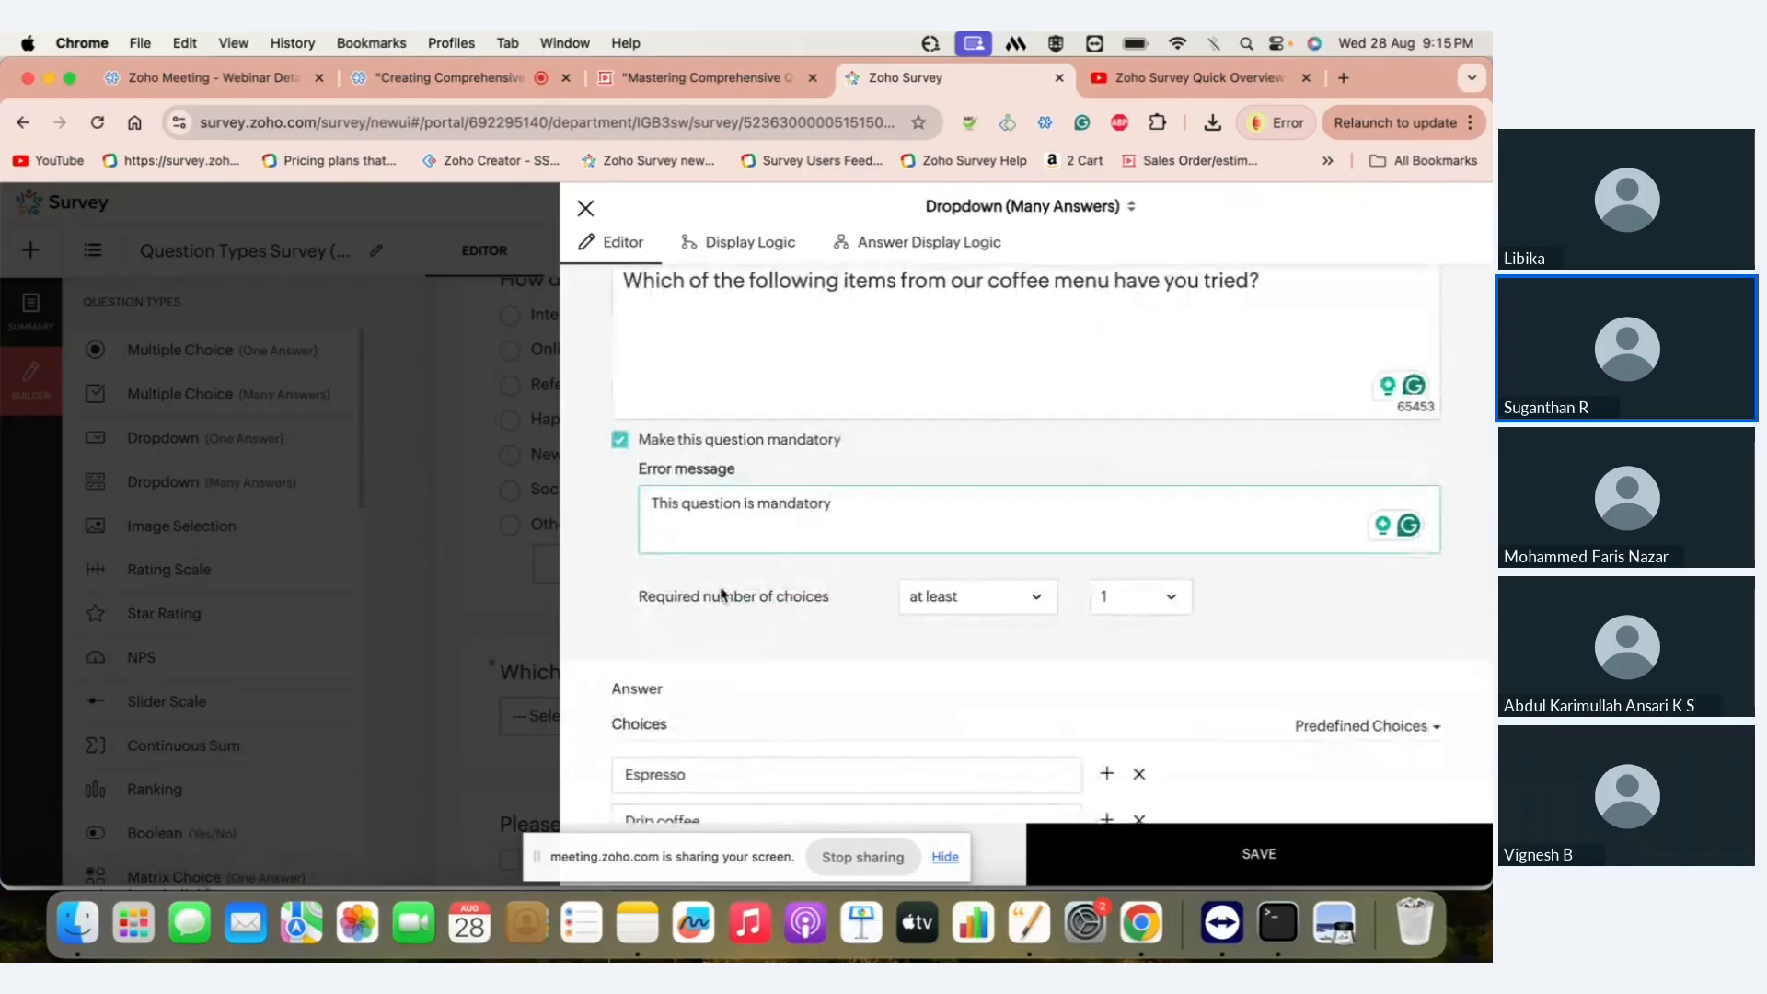
left_click(1166, 608)
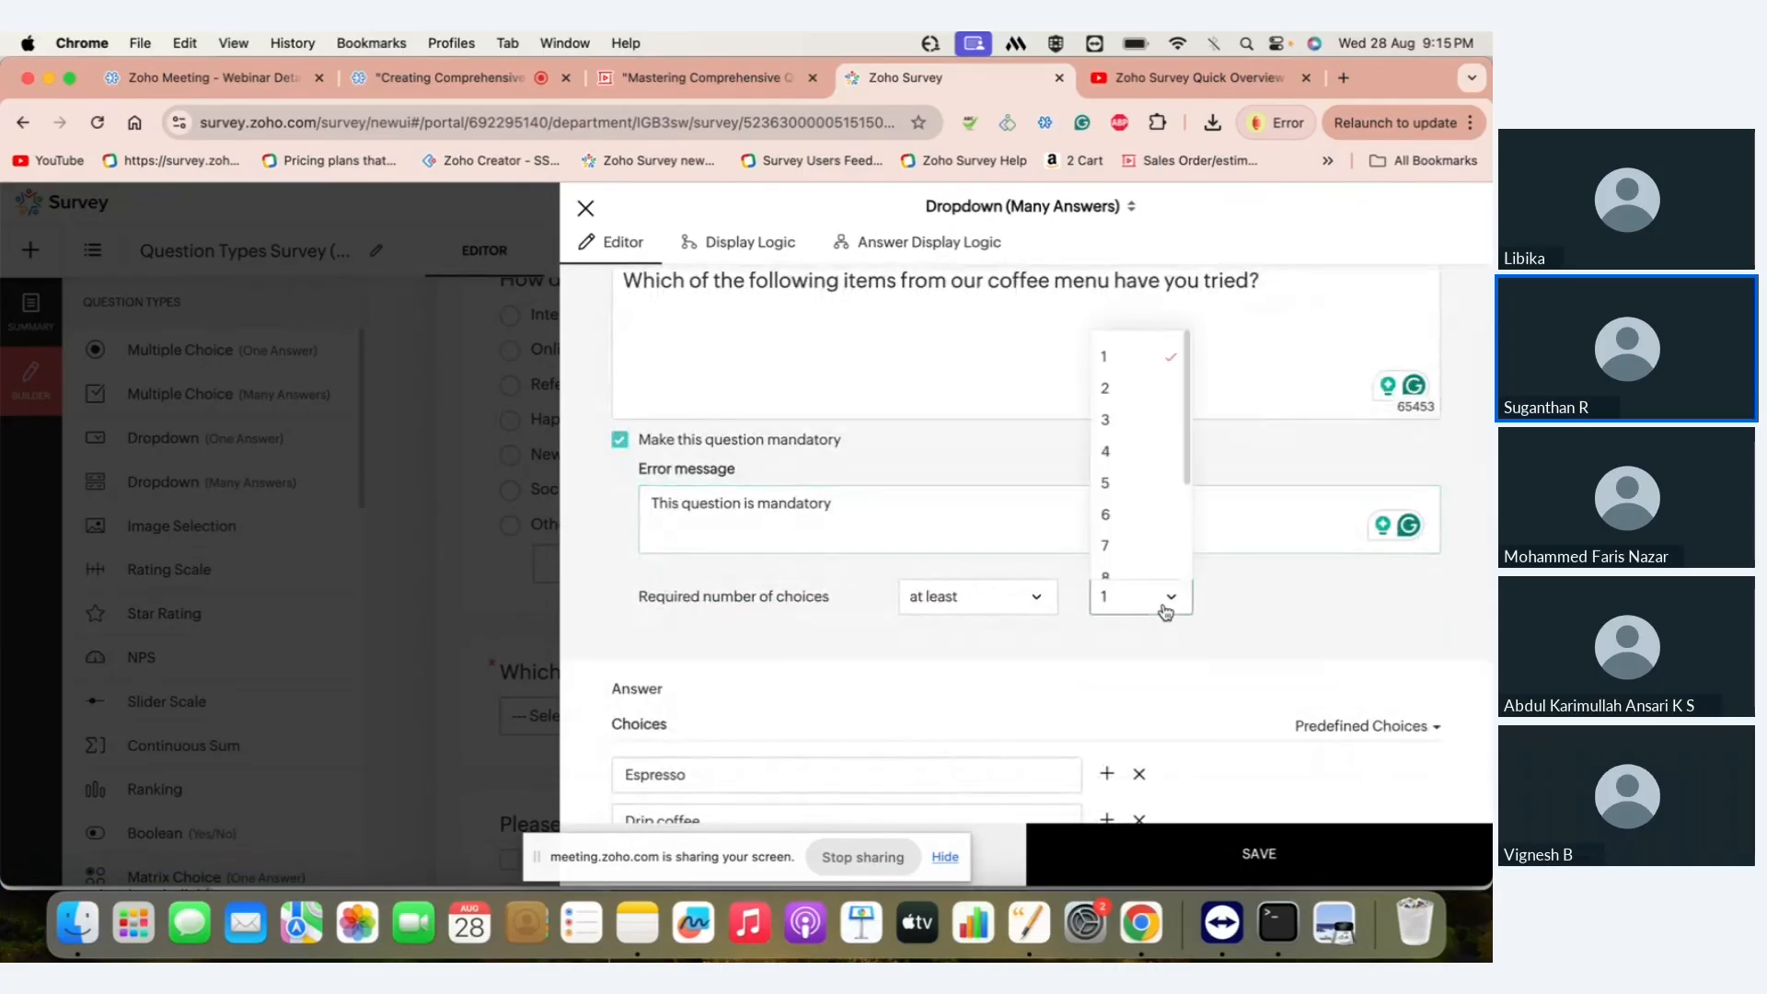
left_click(1130, 486)
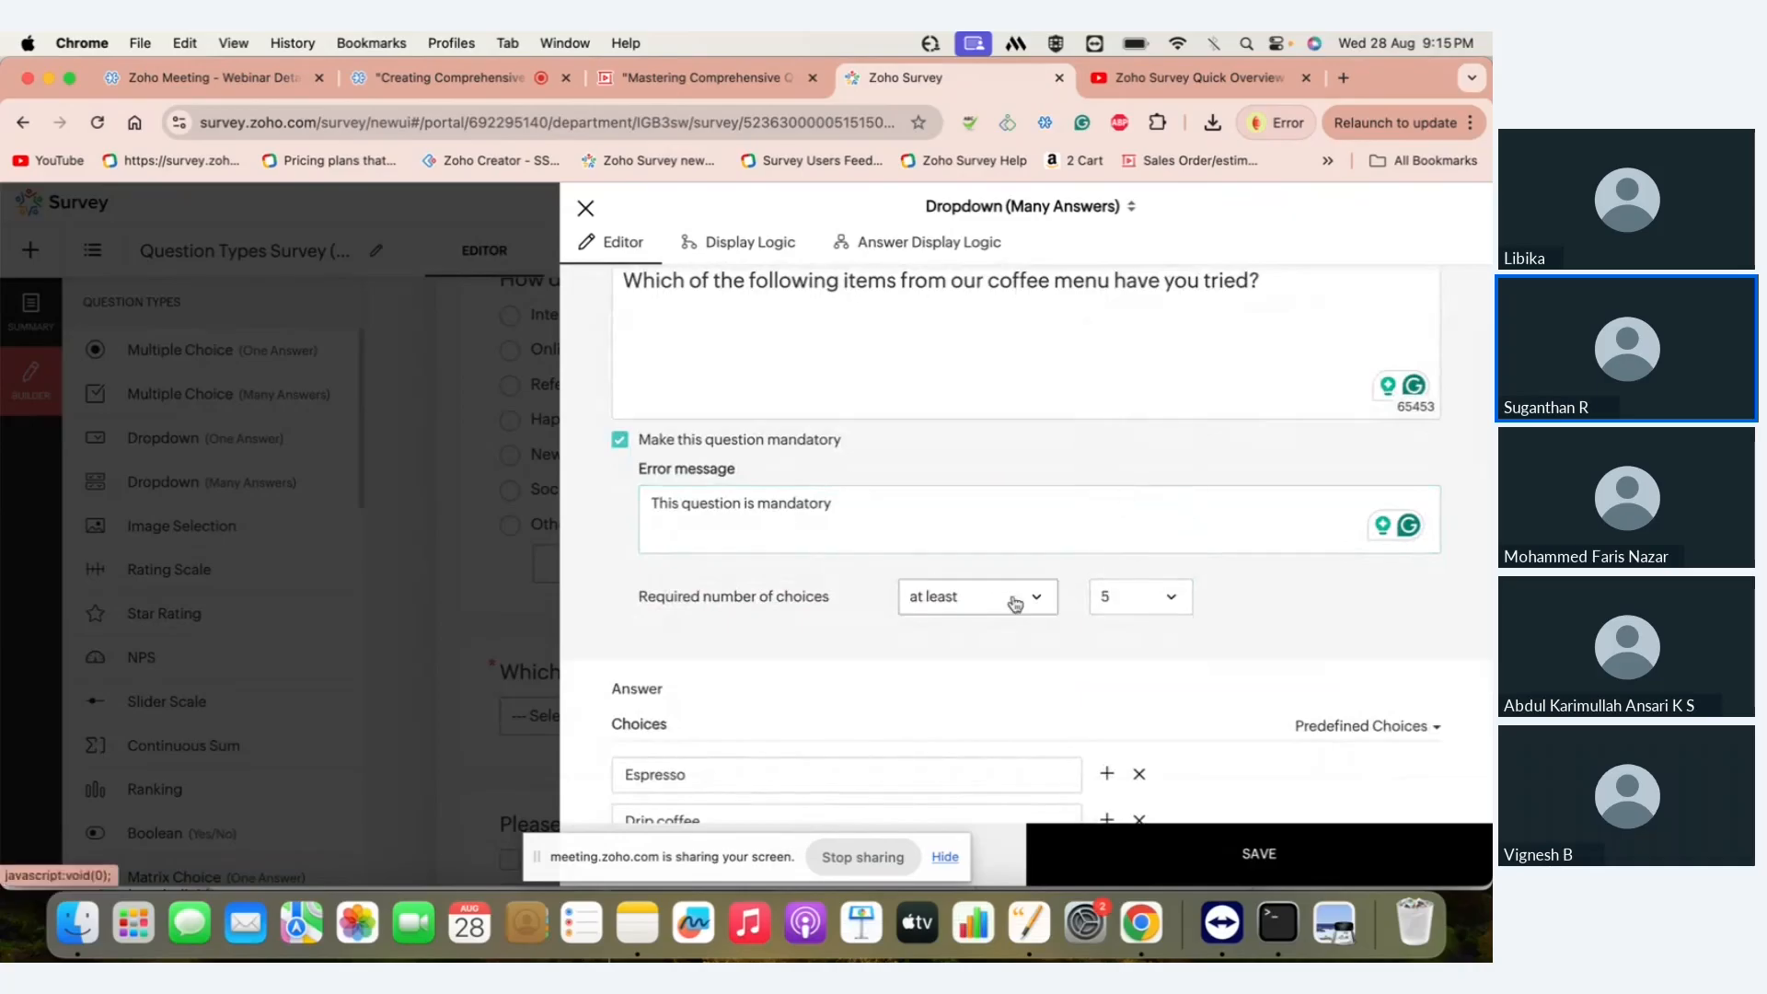
- Change the required number of choices for the coffee menu items question to at most 5
left_click(1012, 612)
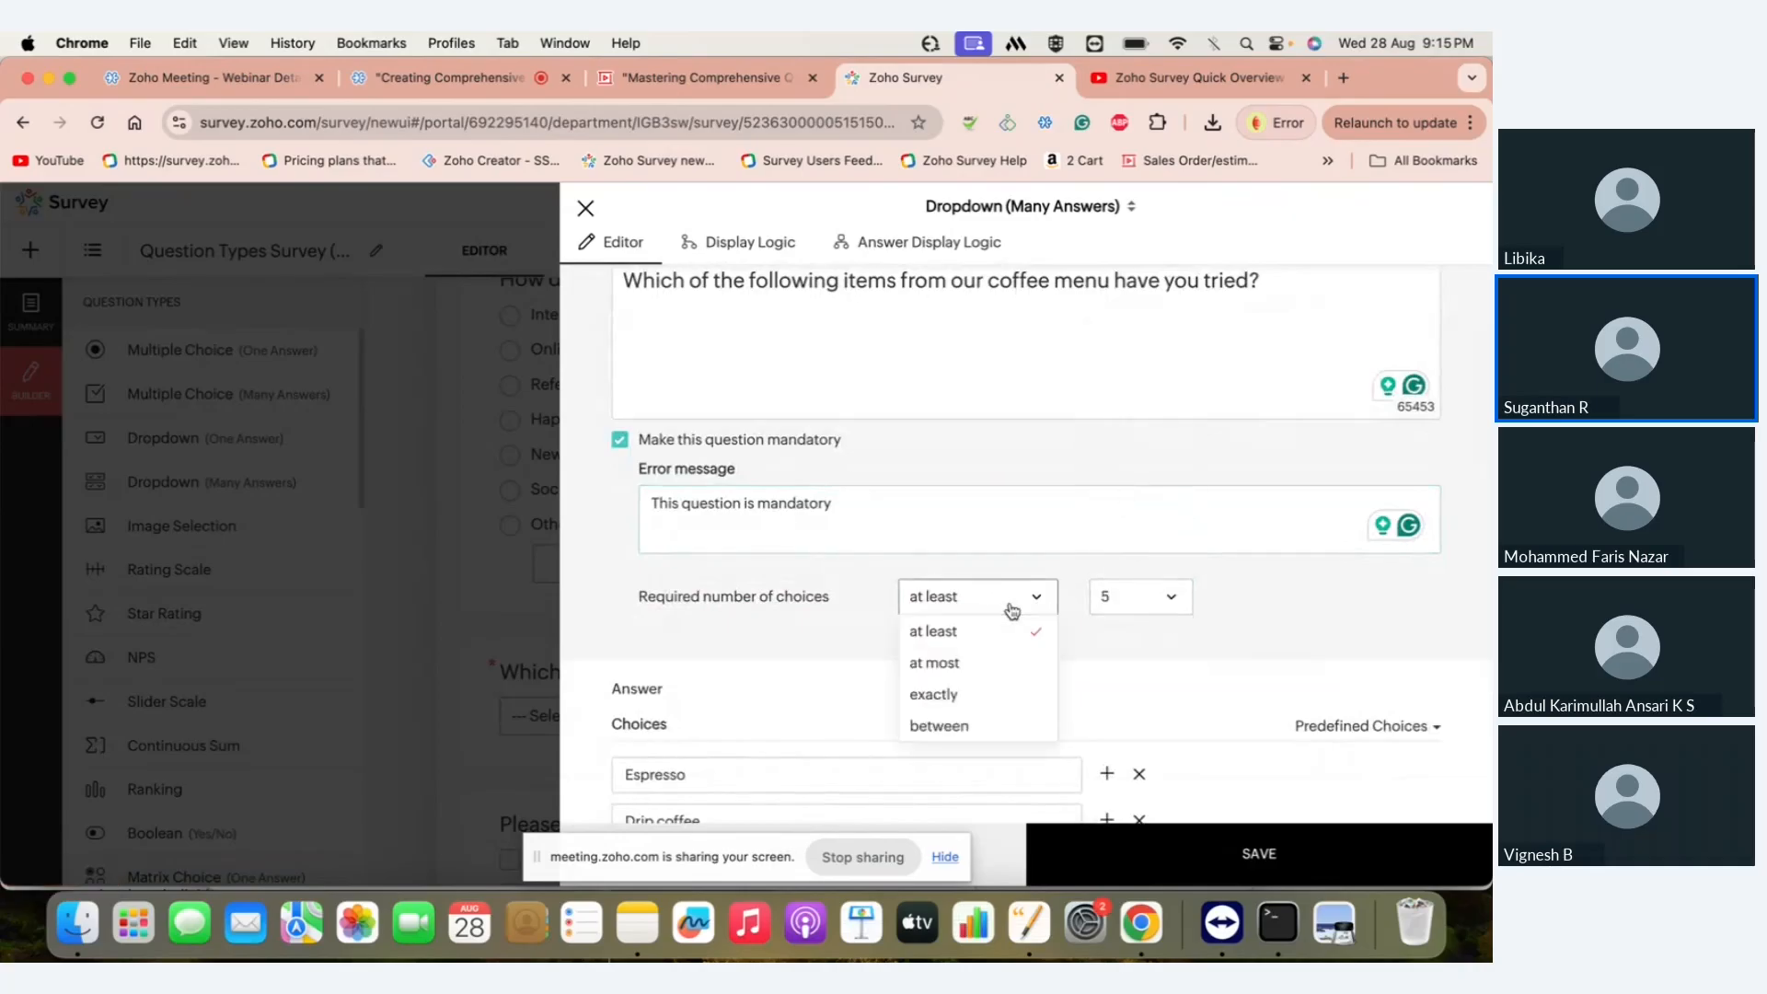
left_click(970, 670)
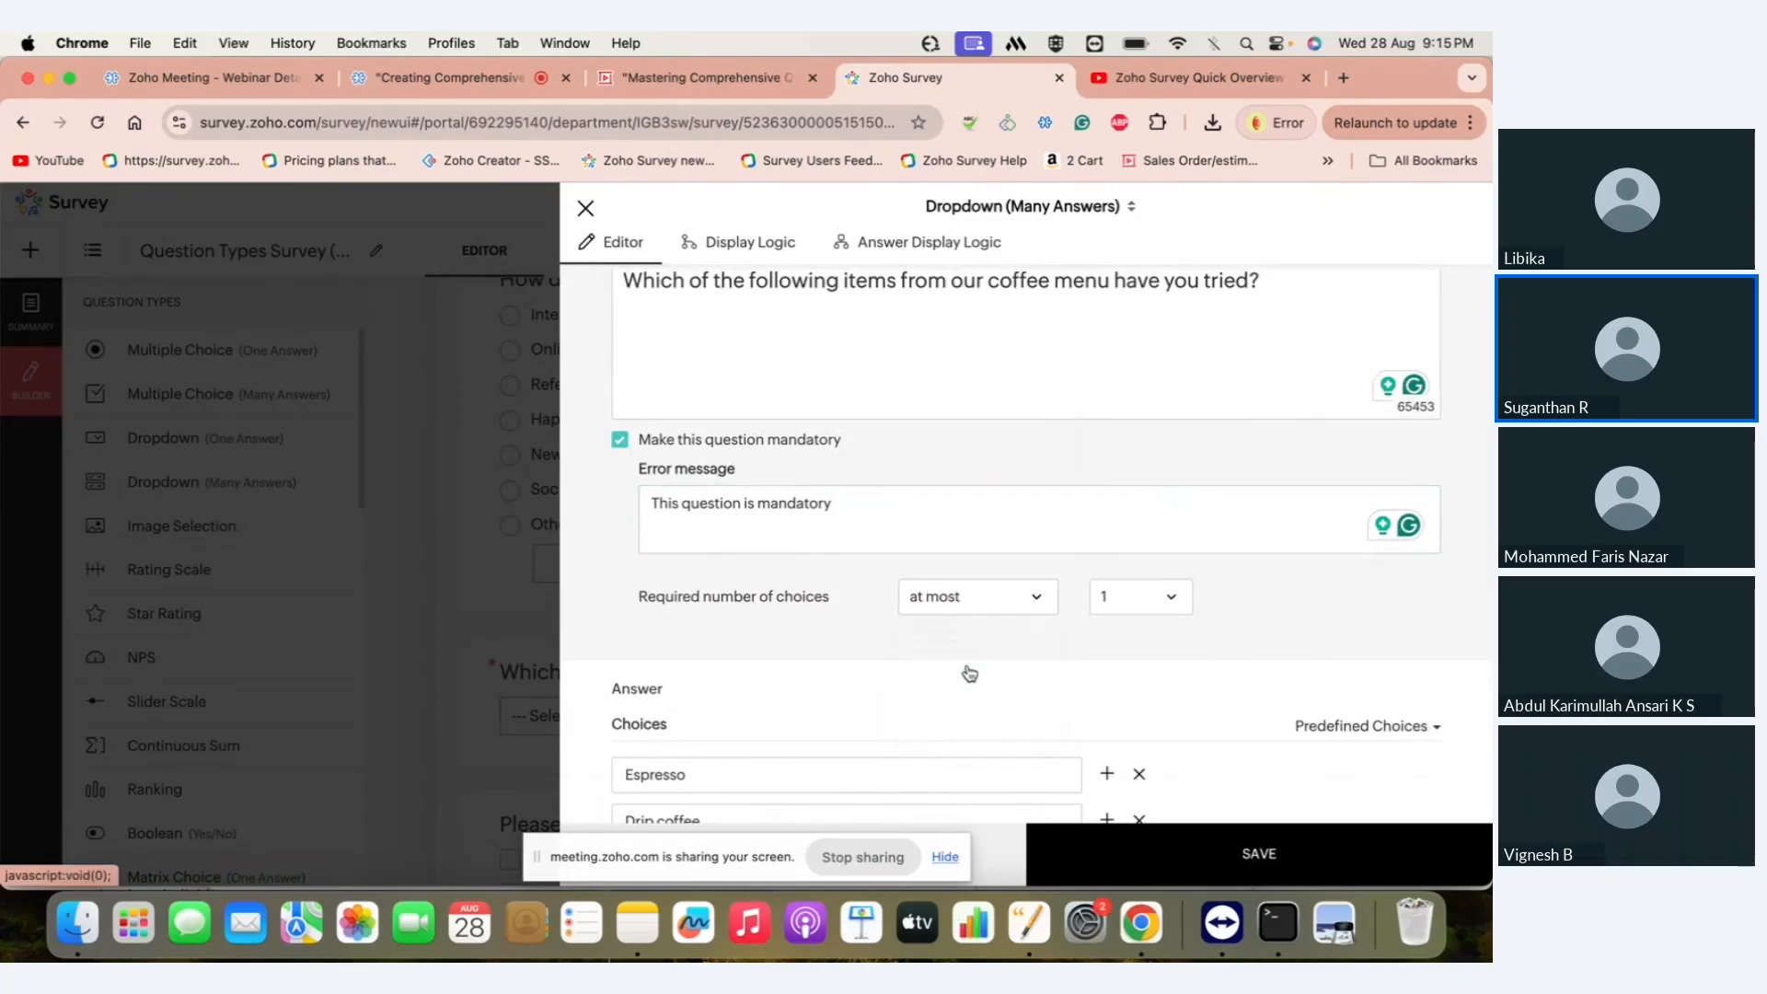
left_click(1127, 609)
left_click(1134, 483)
- Set the coffee menu items question's required number of choices to between 1 and 5
scroll(1137, 486, "down", 1)
left_click(1033, 556)
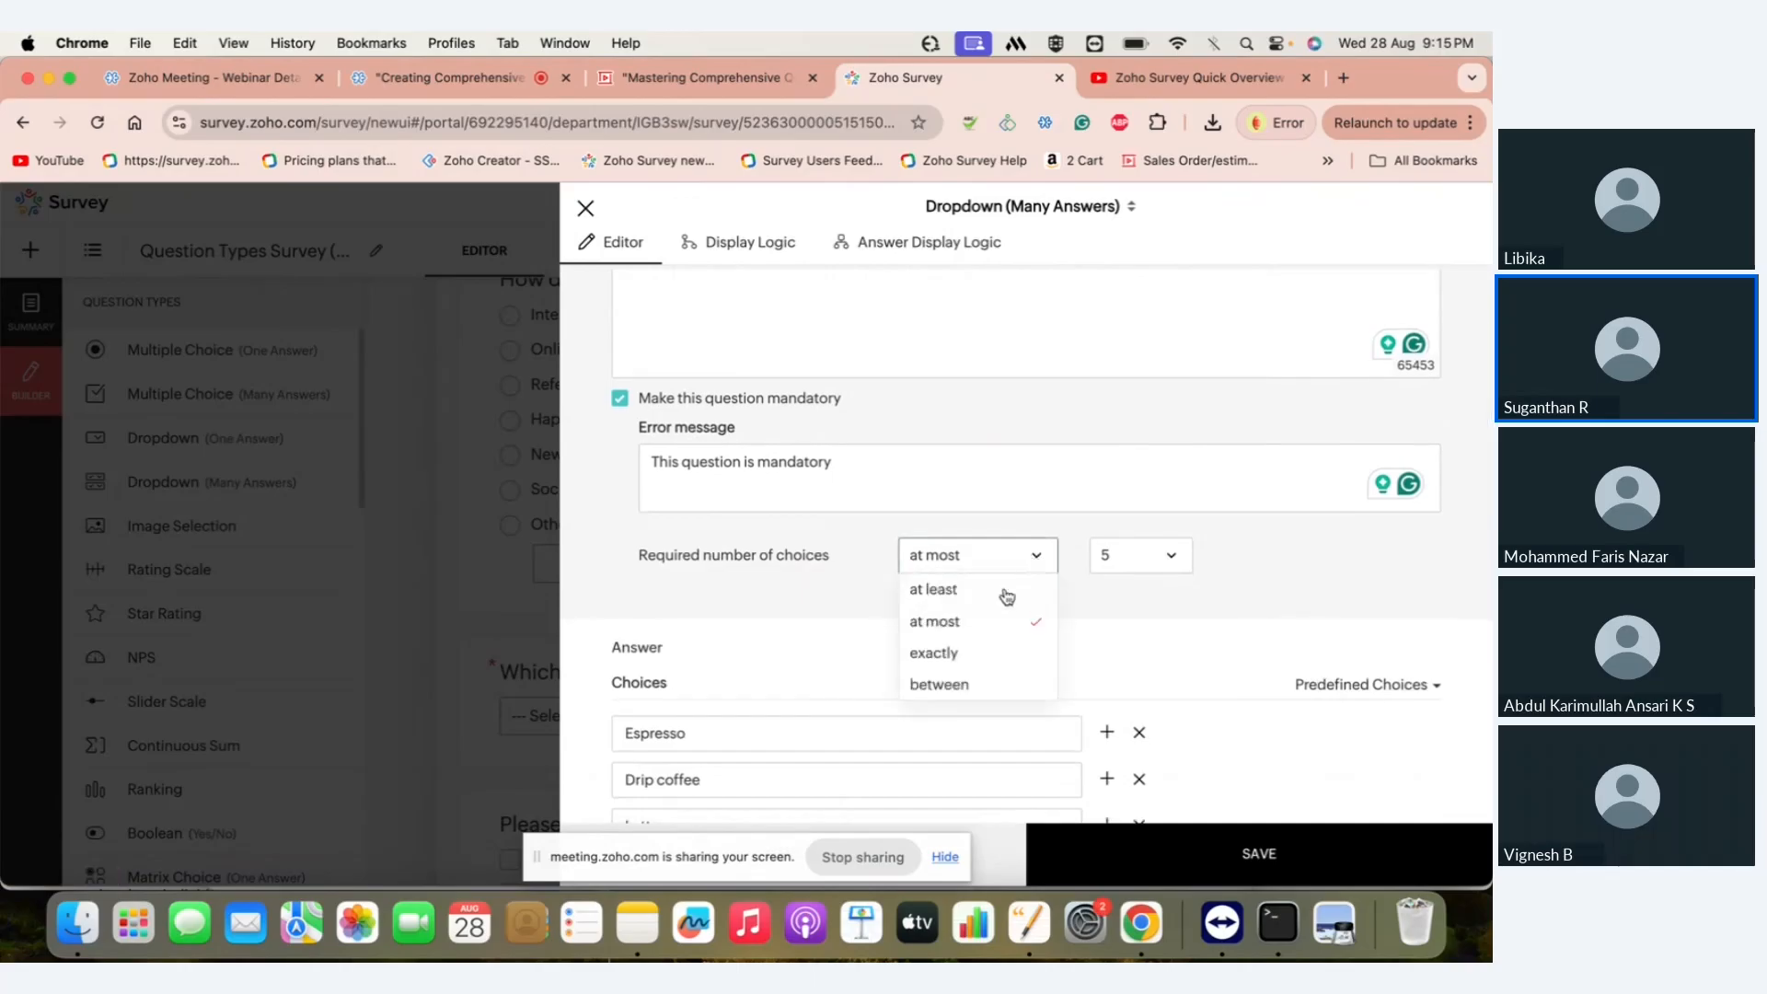
left_click(961, 683)
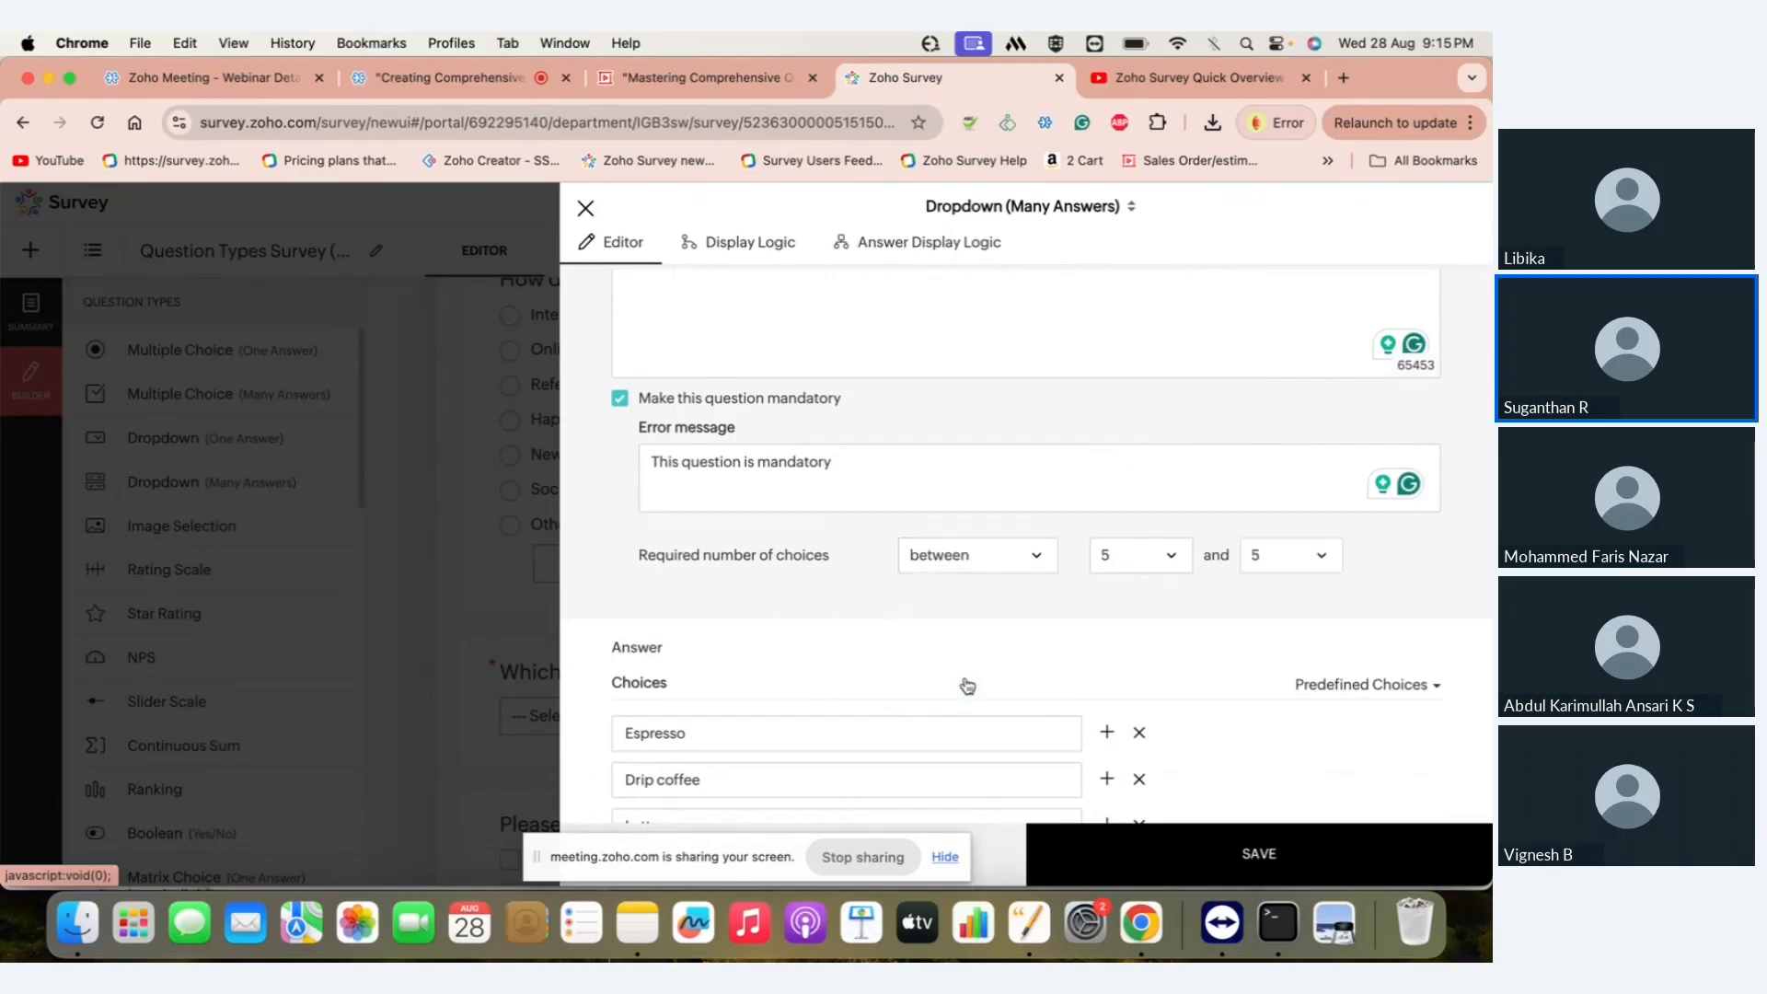
left_click(1142, 563)
scroll(1138, 626, "up", 2)
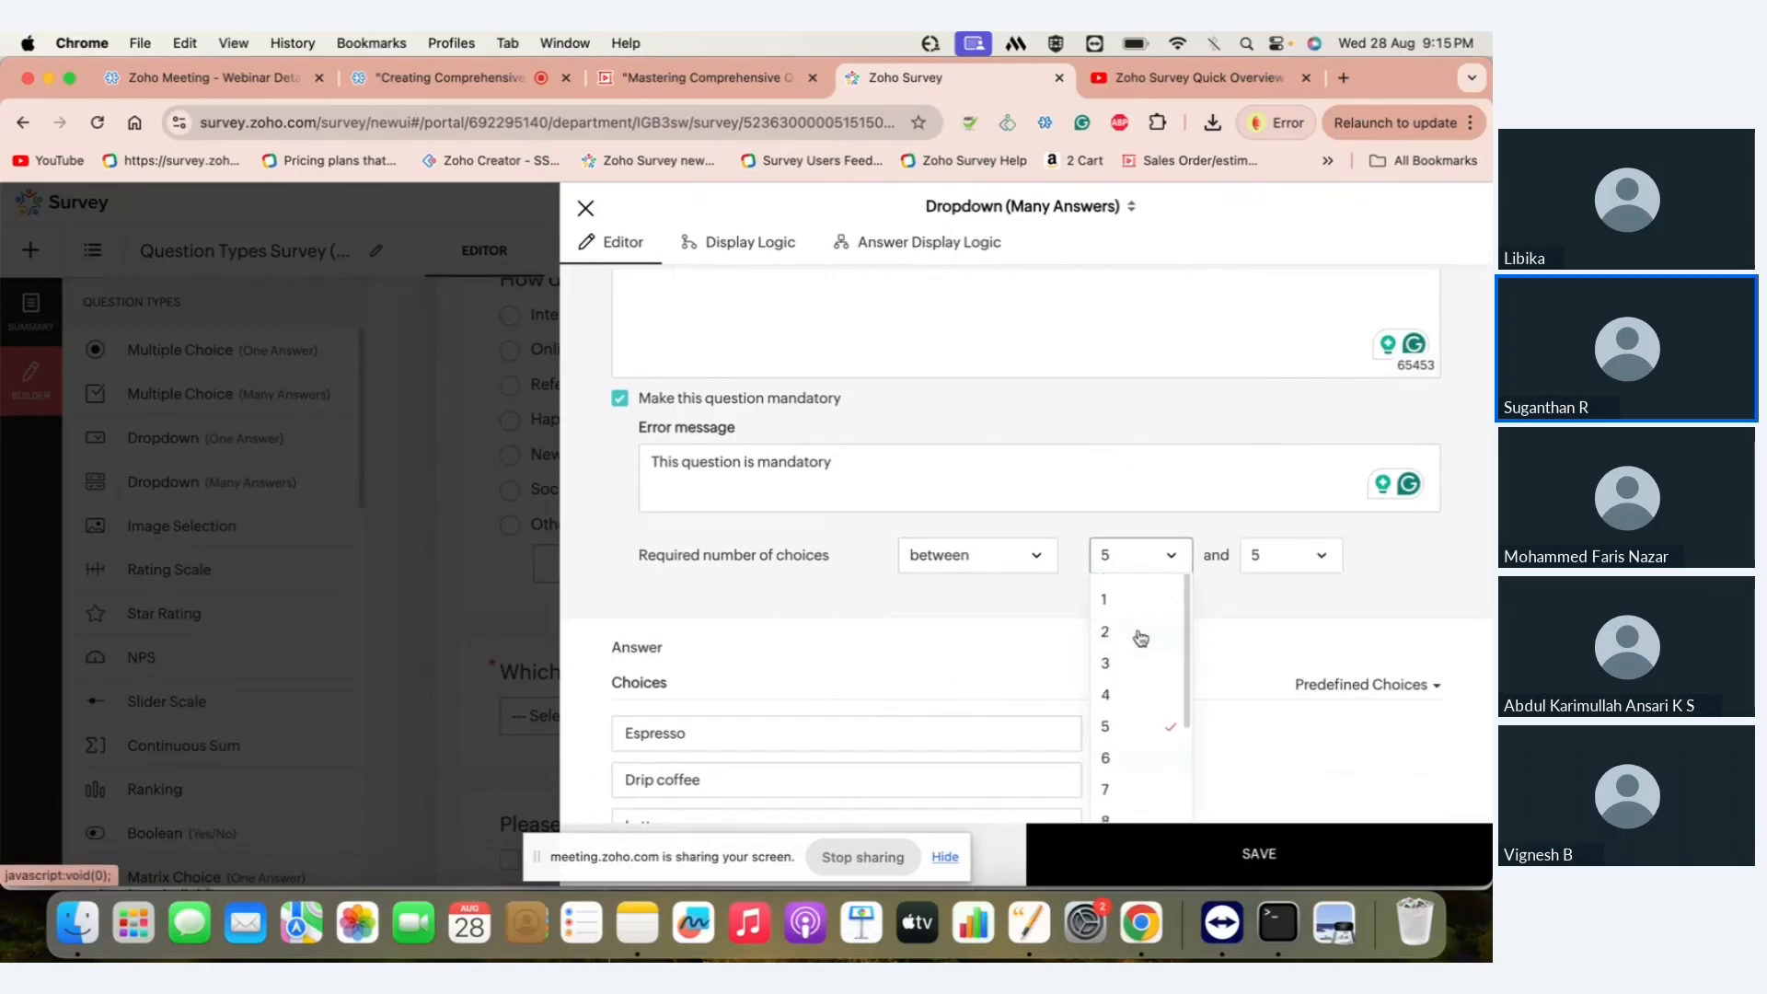
left_click(1135, 600)
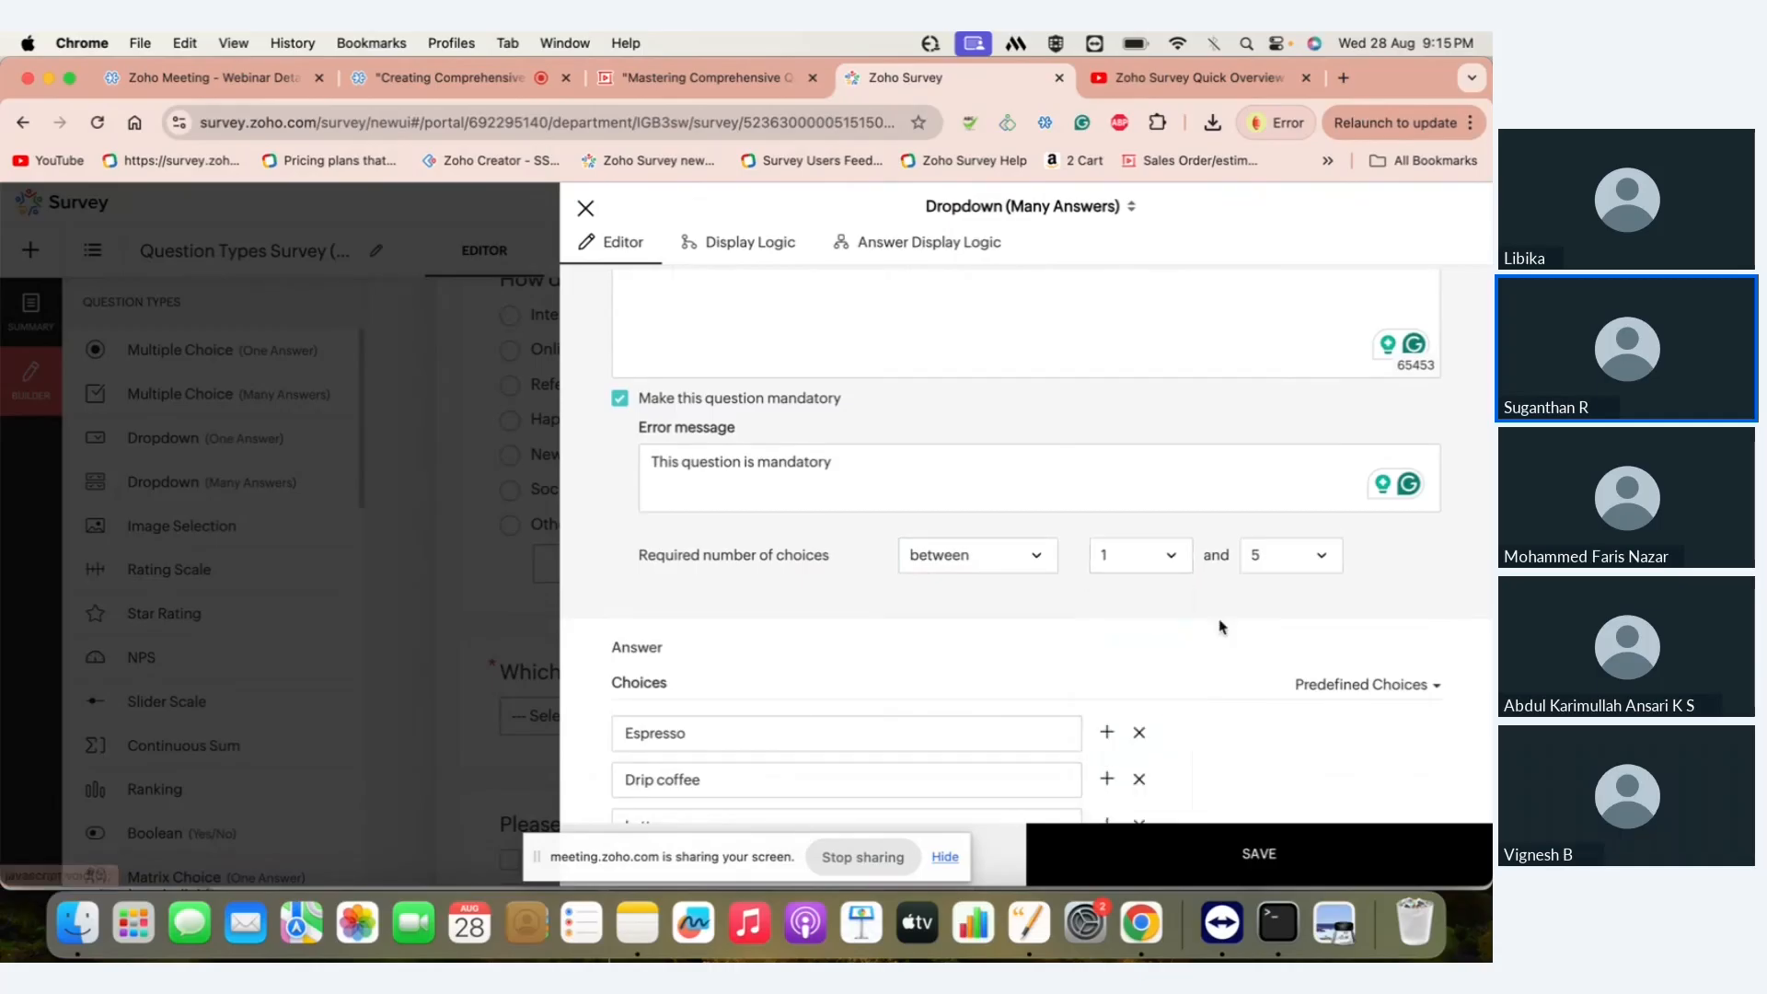
- Replace the mandatory question's error message with "Please select a maximum of 5 choices" and save the question
scroll(1220, 627, "down", 4)
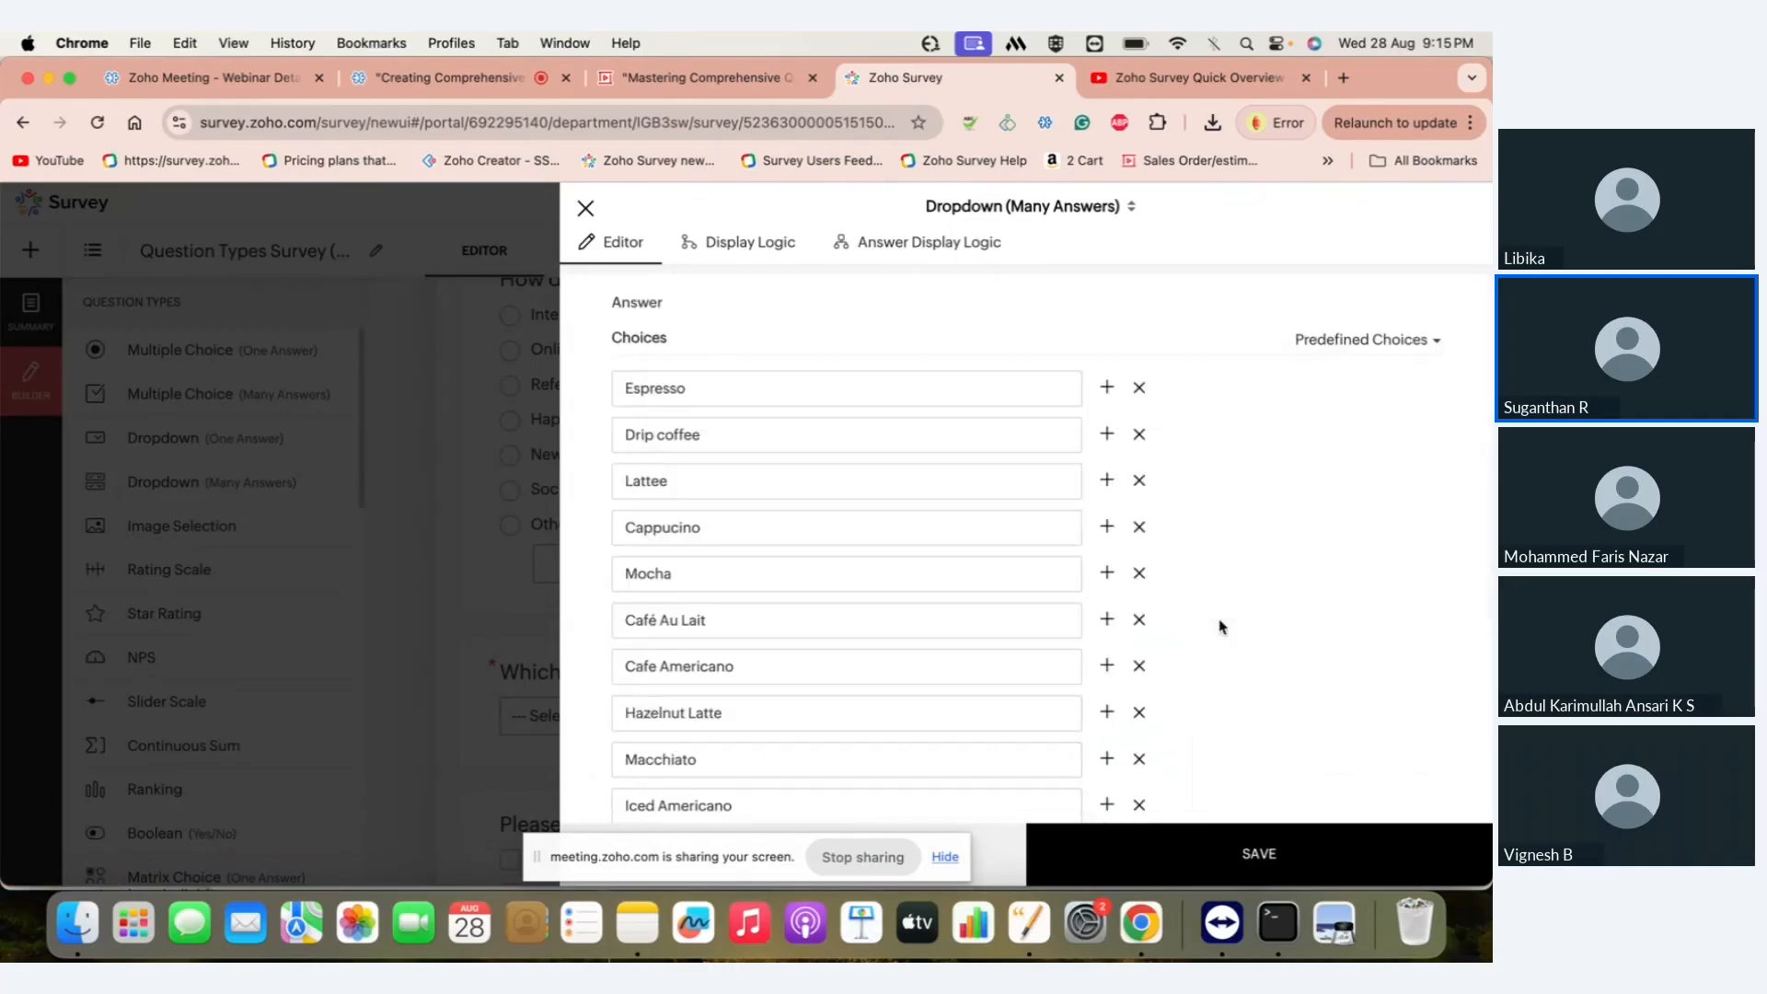
scroll(1221, 627, "up", 5)
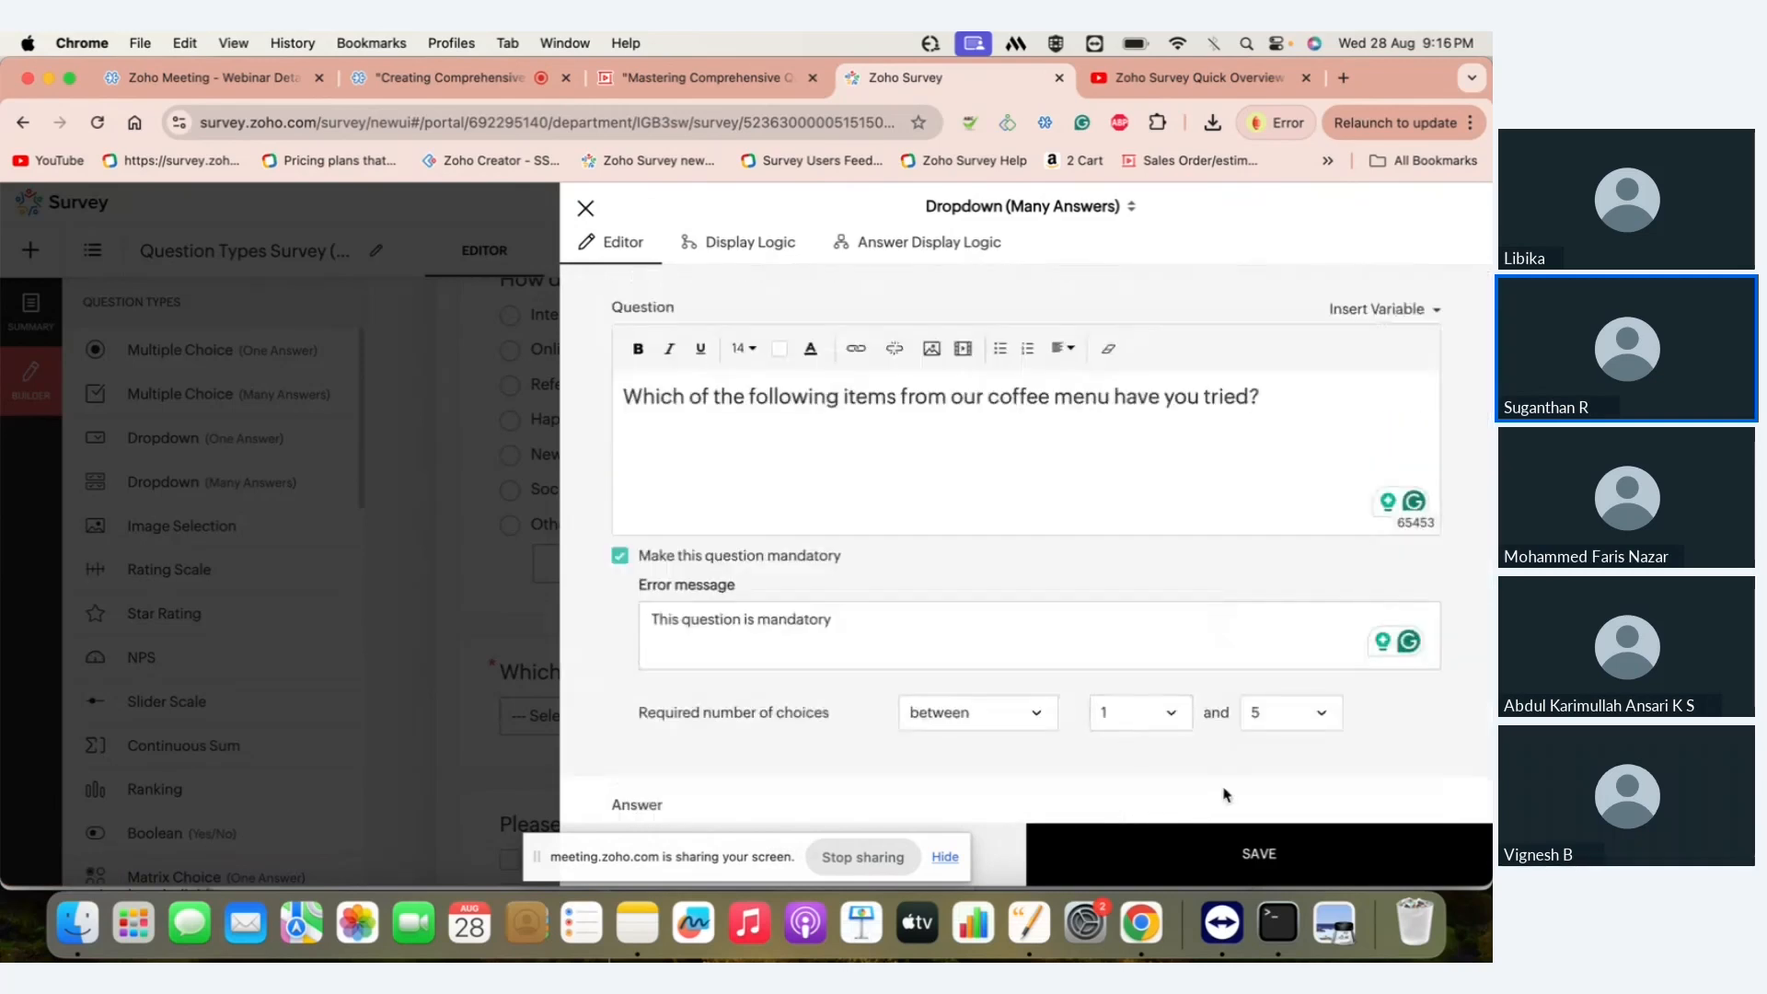
left_click(959, 648)
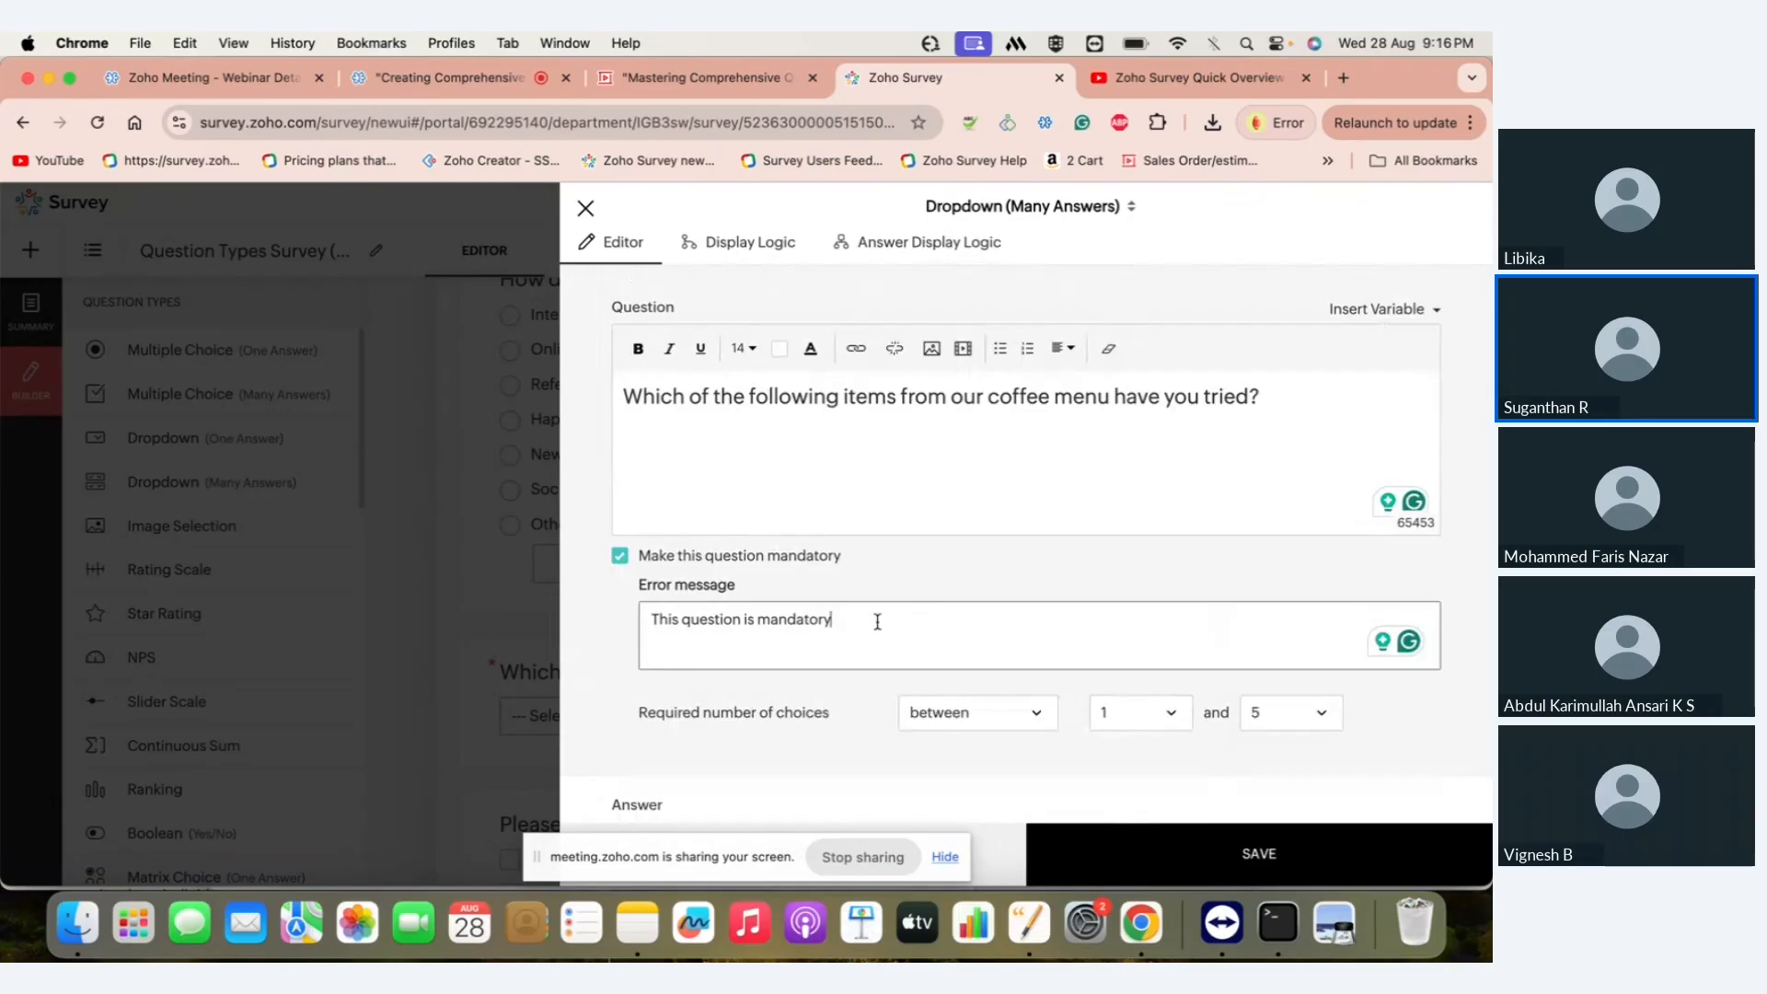
left_click_drag(877, 622, 635, 626)
type("Pleas")
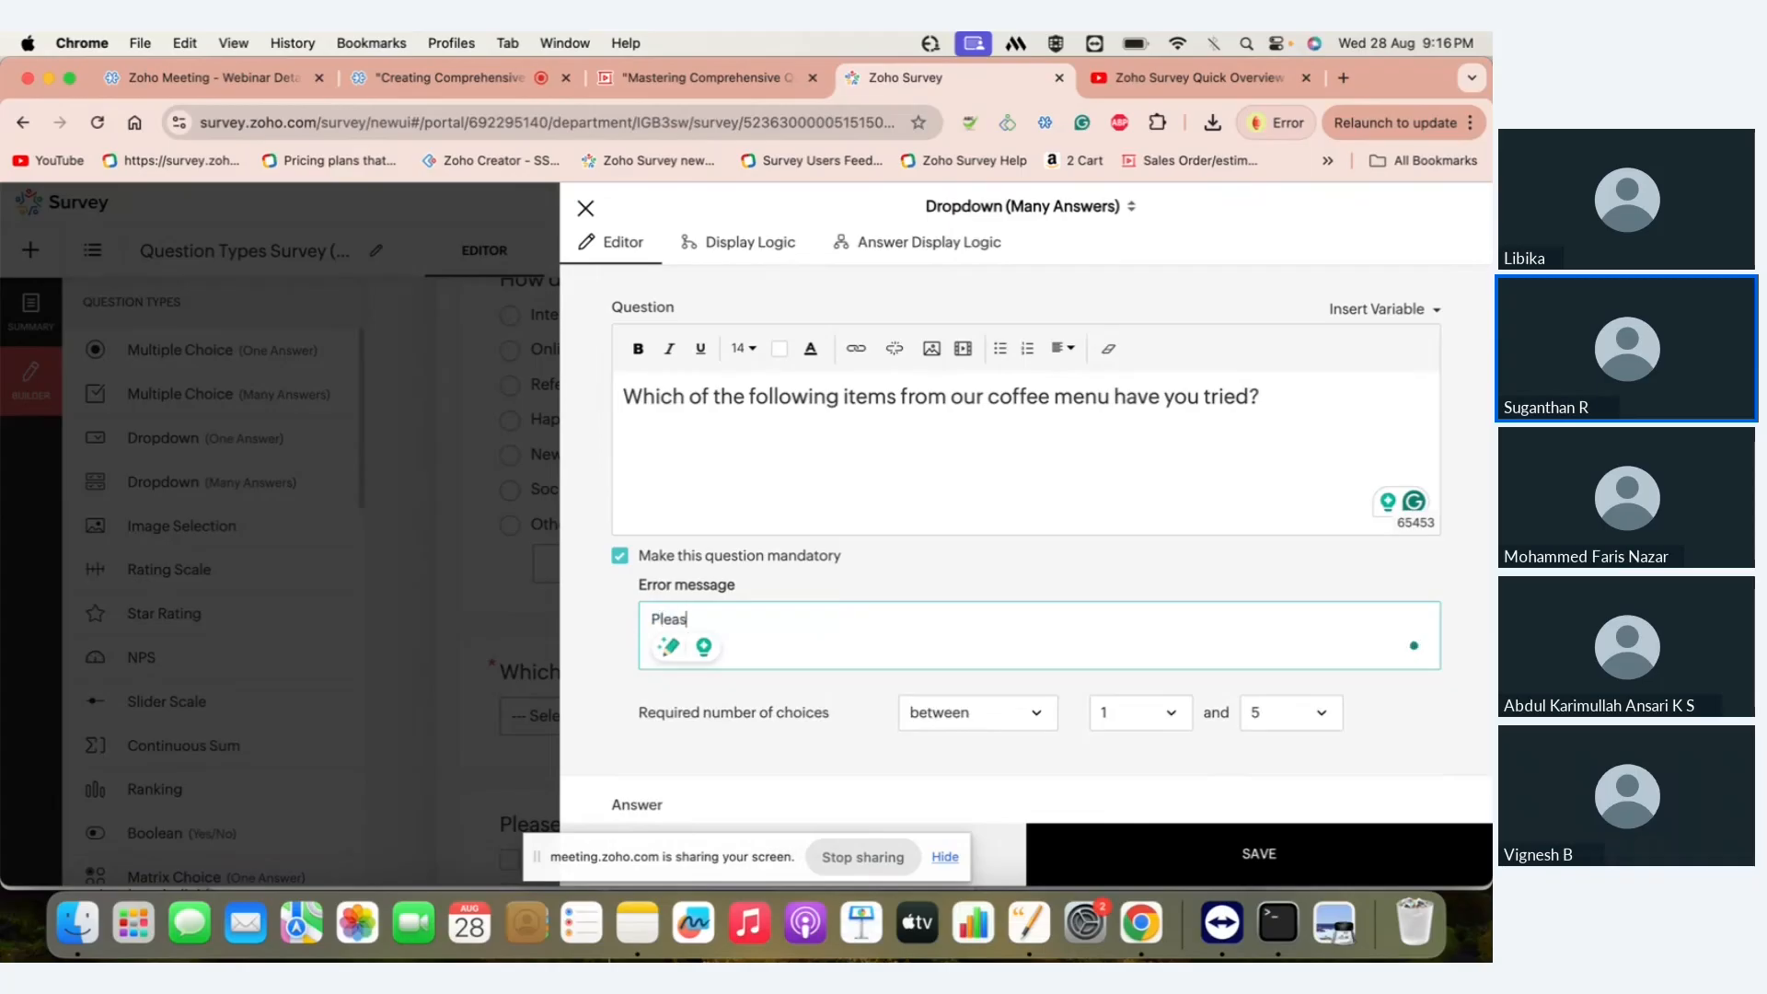
type("e select a maximum o")
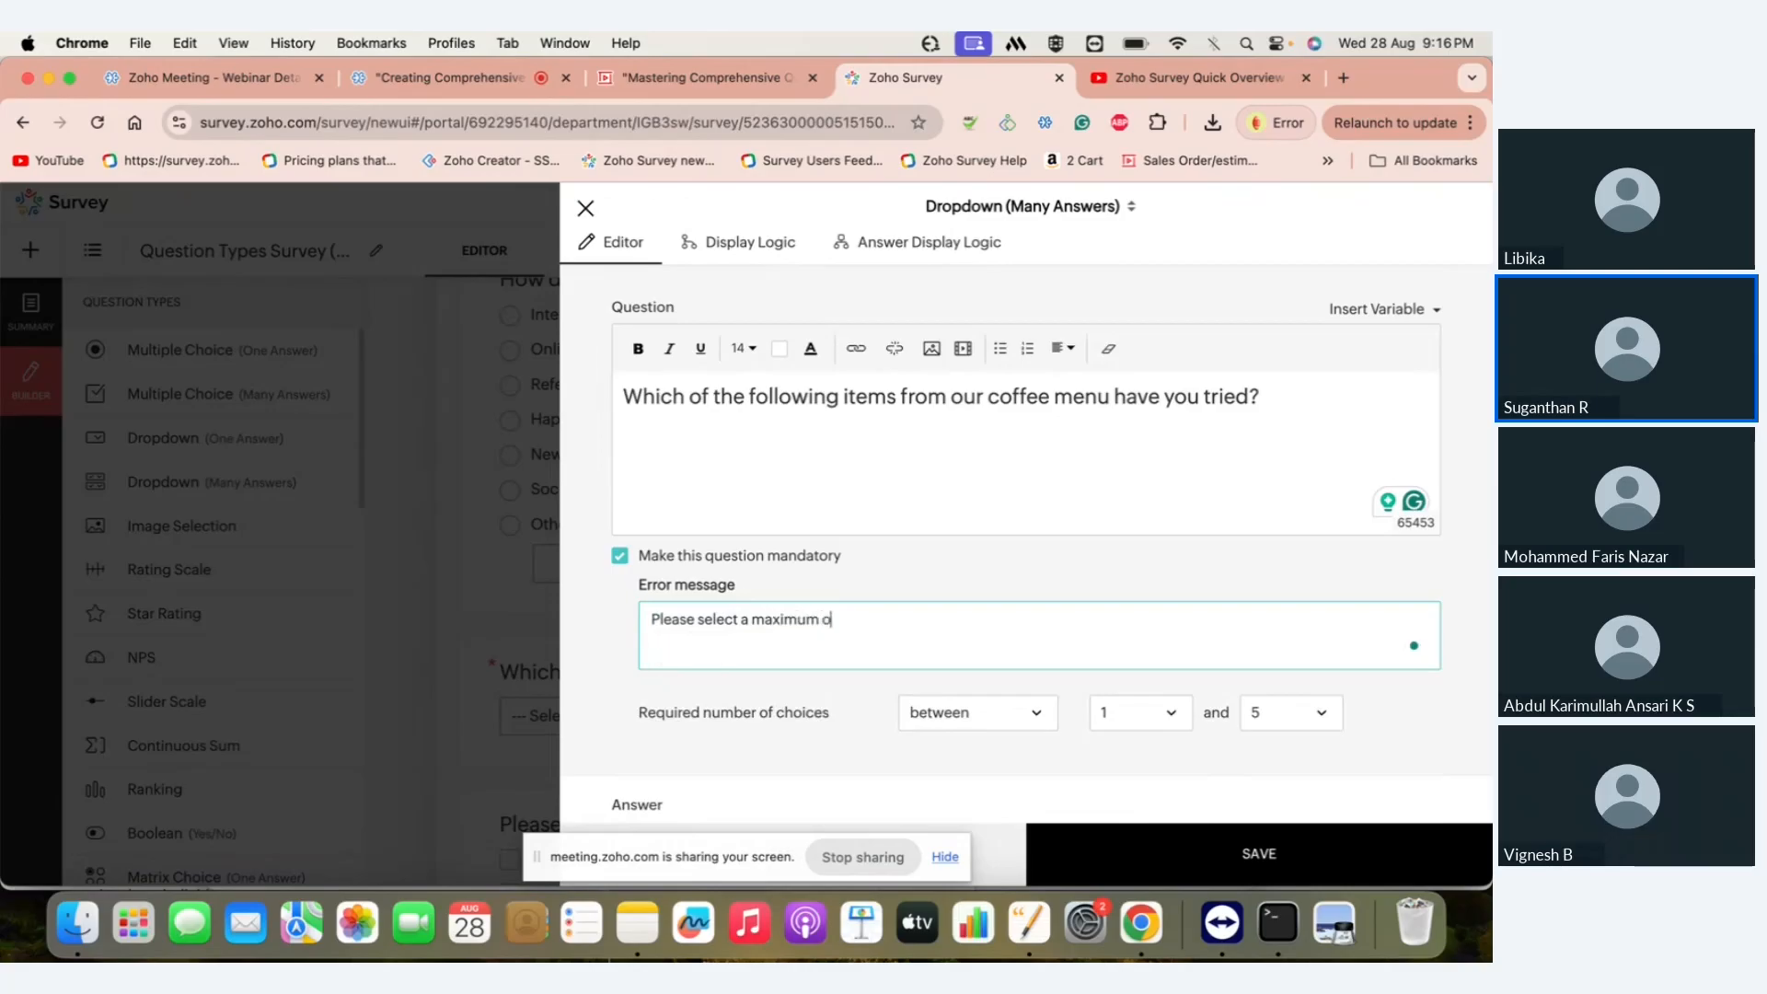
type("f 5 choices")
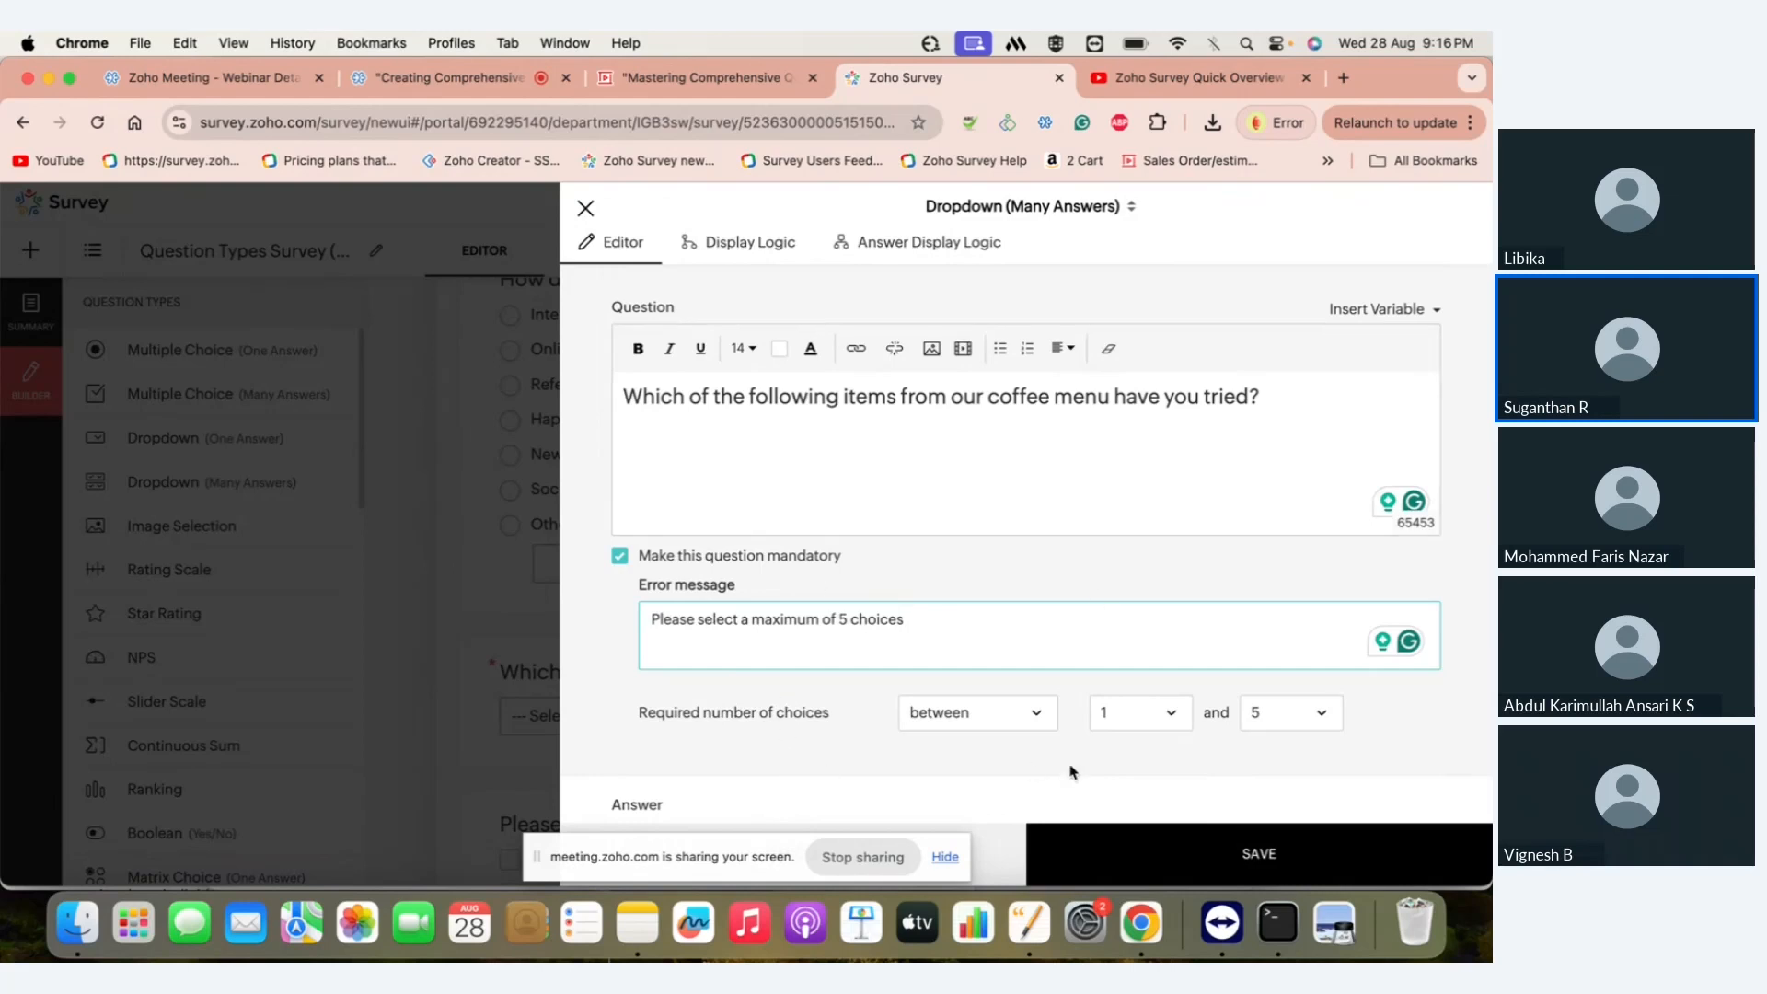
left_click(1190, 868)
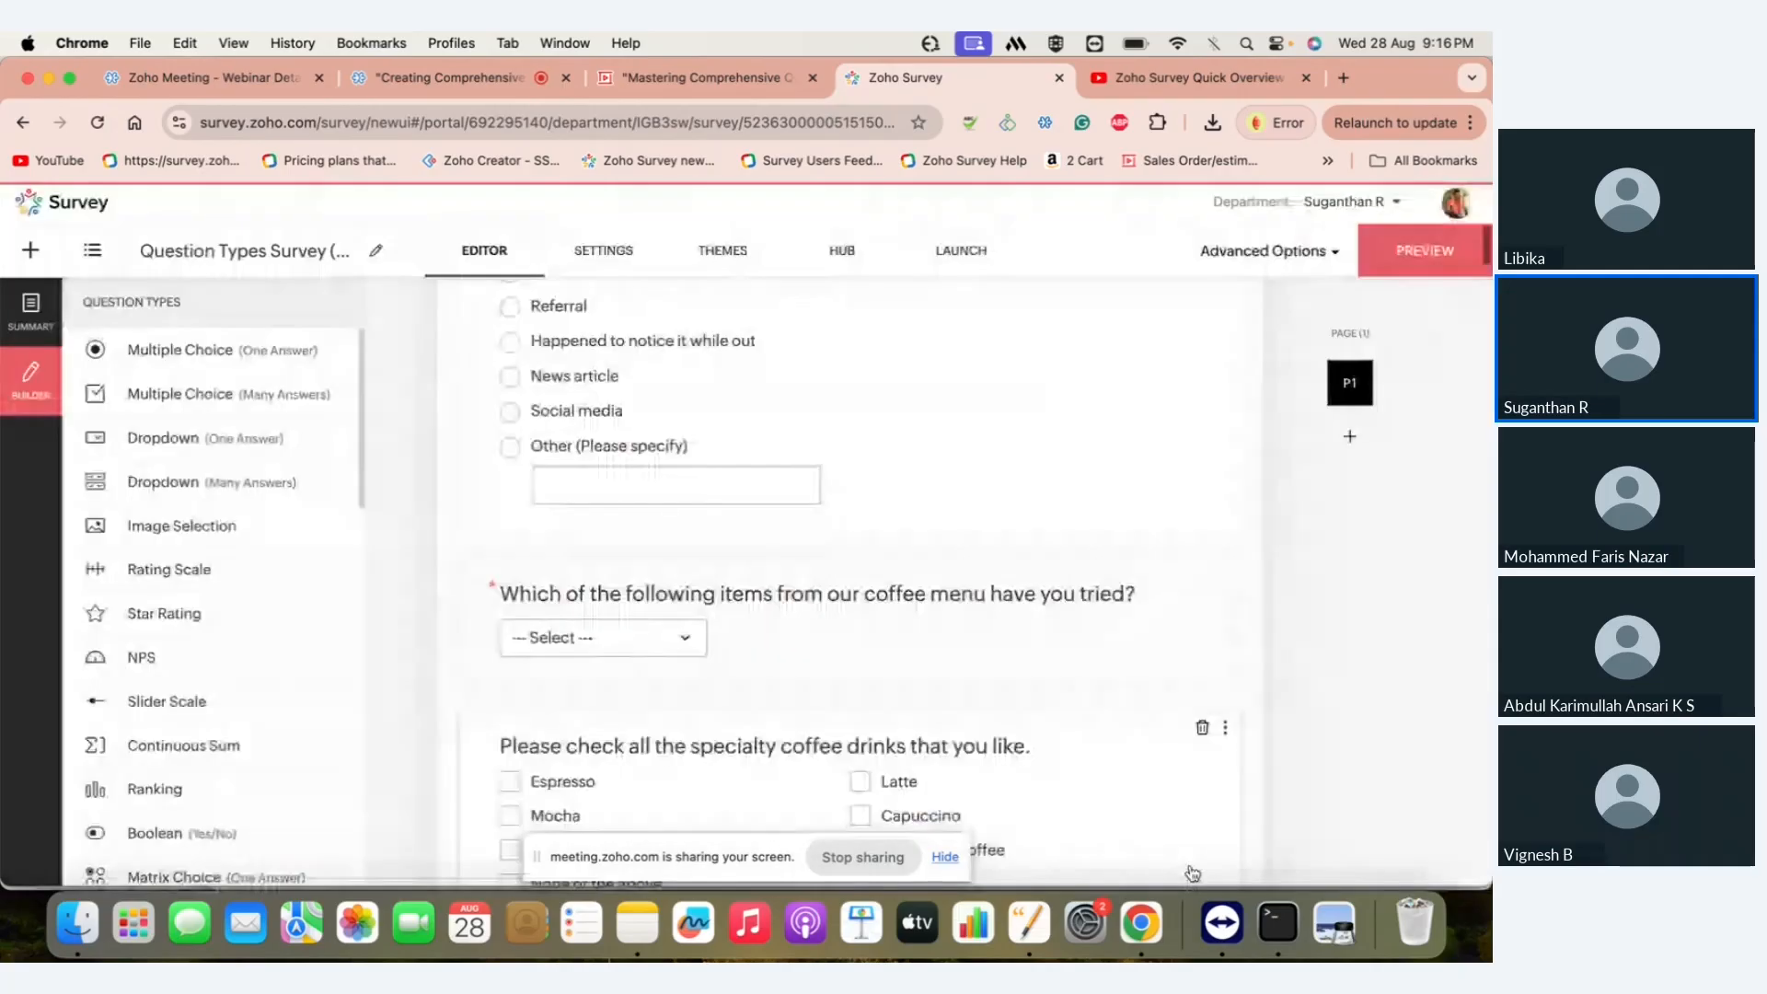
- Look over the survey's following questions, from cold beverages to the image-based logo selection and logo rating questions
scroll(828, 631, "down", 3)
scroll(828, 631, "down", 5)
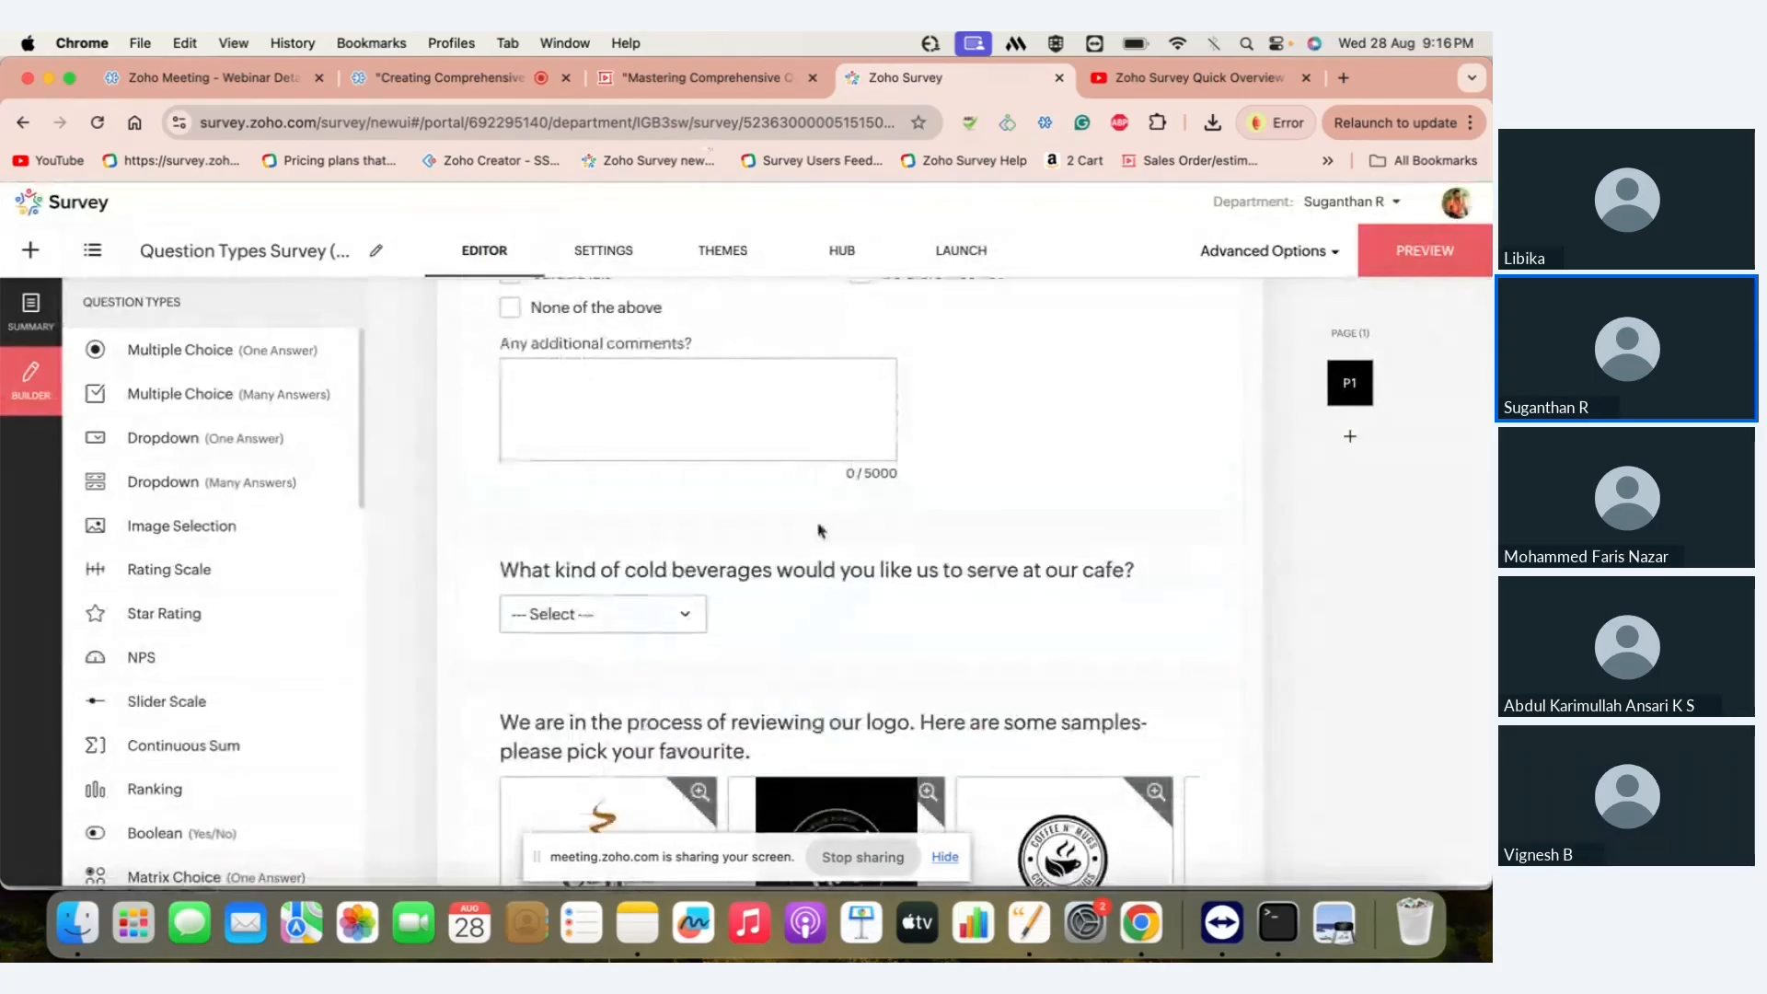
scroll(820, 530, "down", 3)
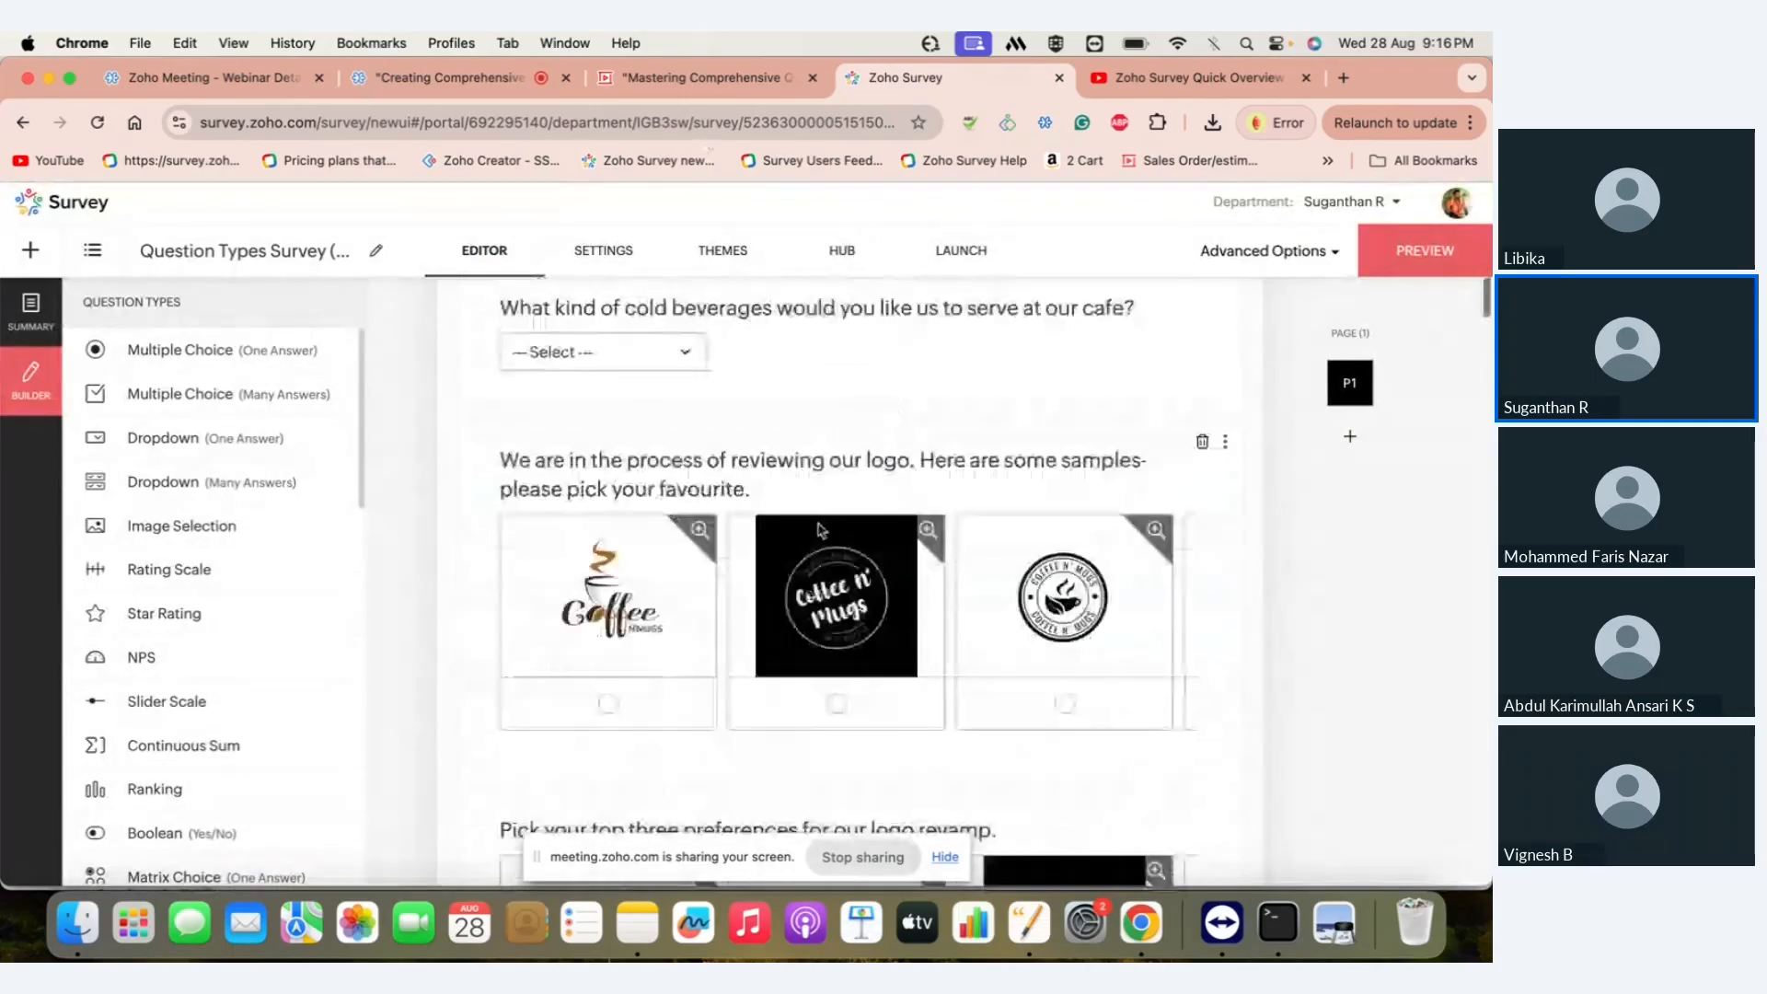
scroll(822, 531, "down", 2)
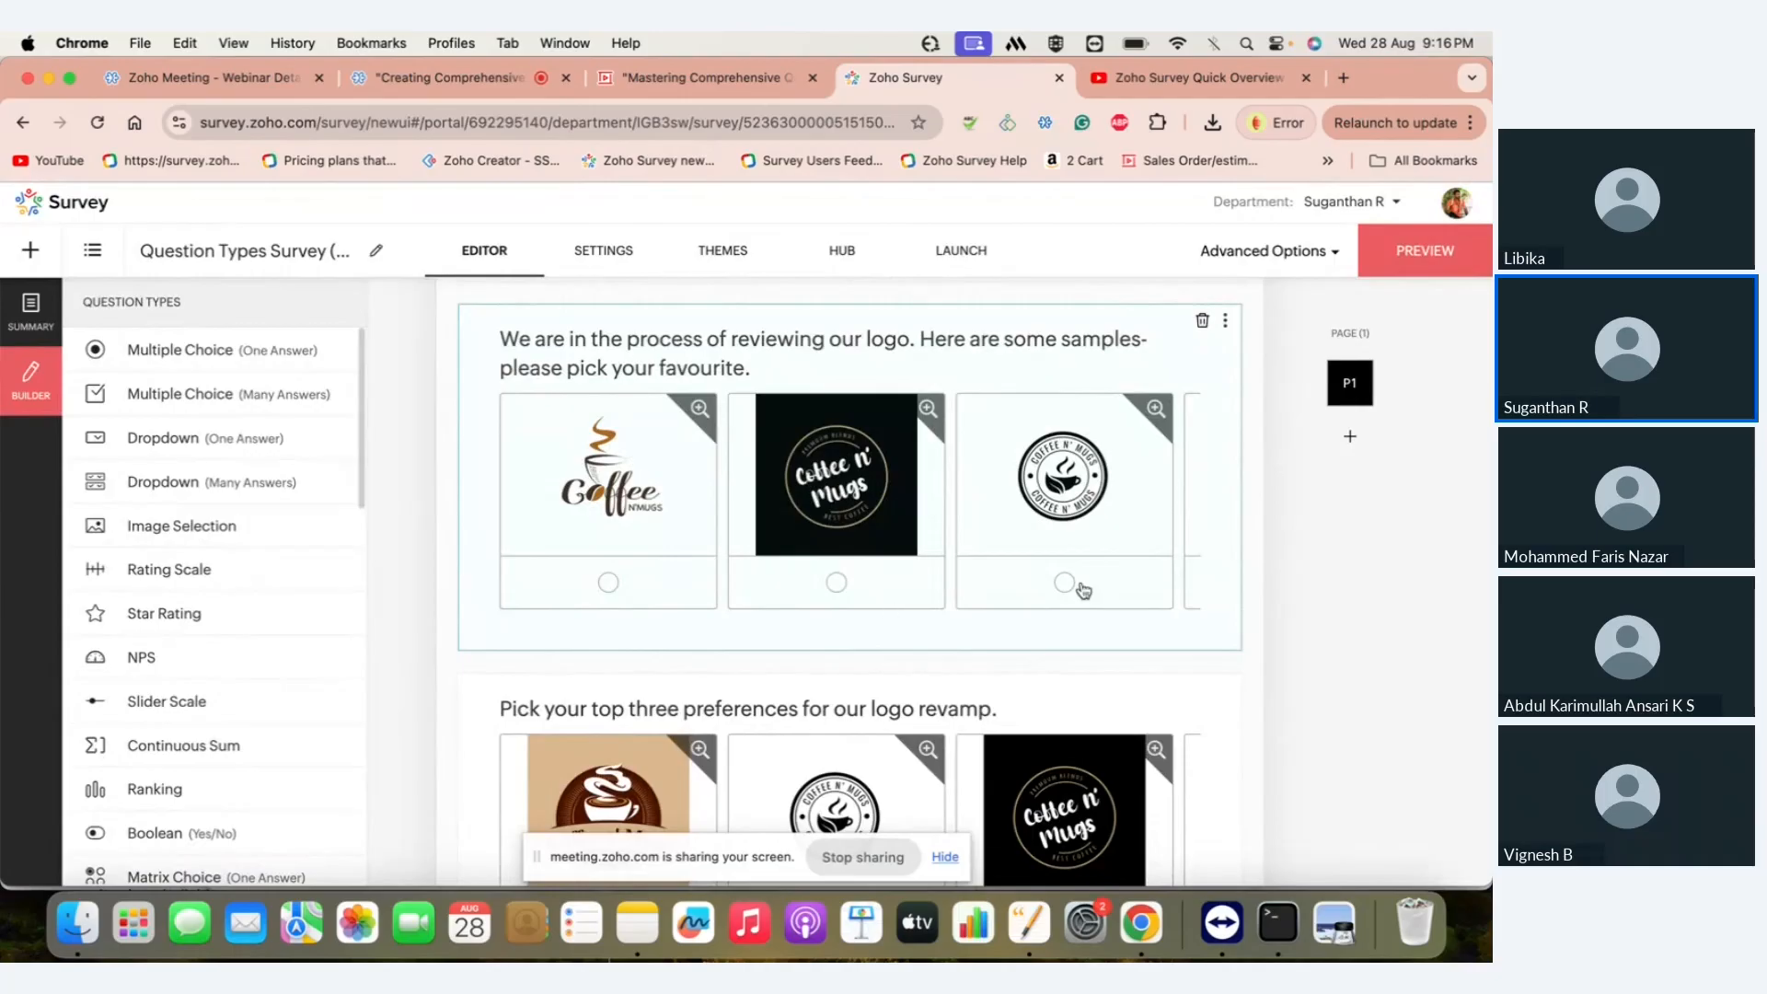
scroll(1084, 589, "down", 5)
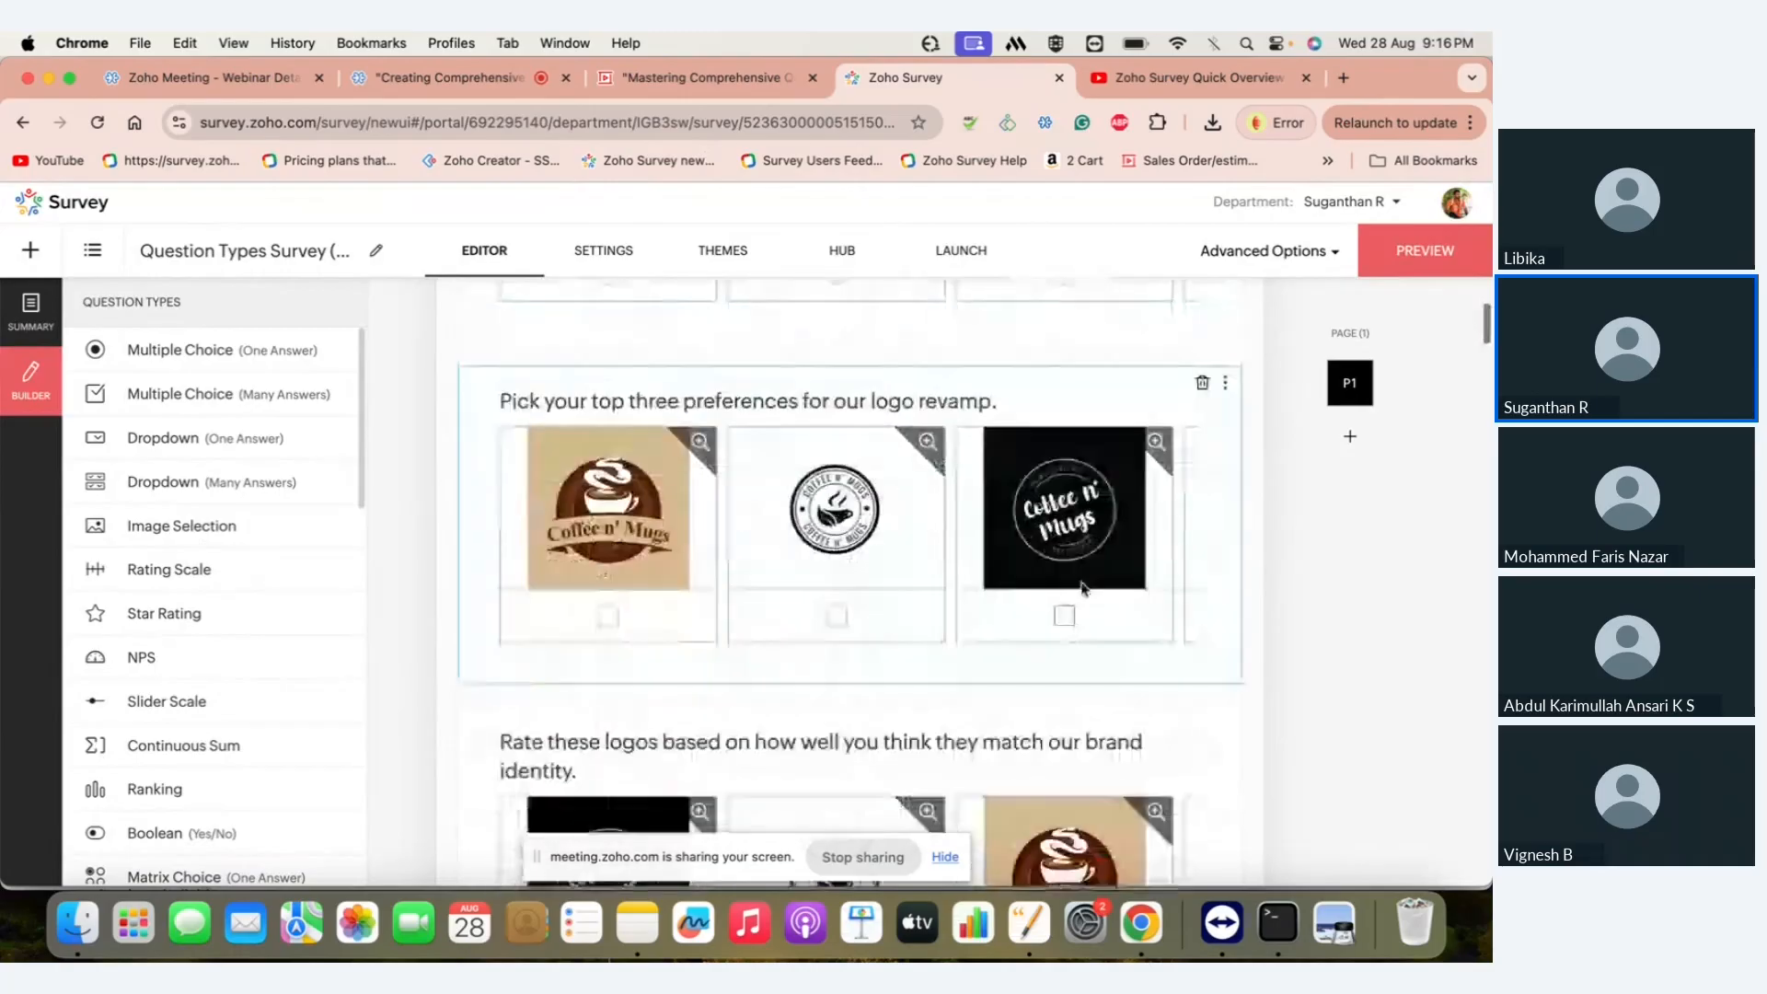
scroll(1083, 589, "down", 2)
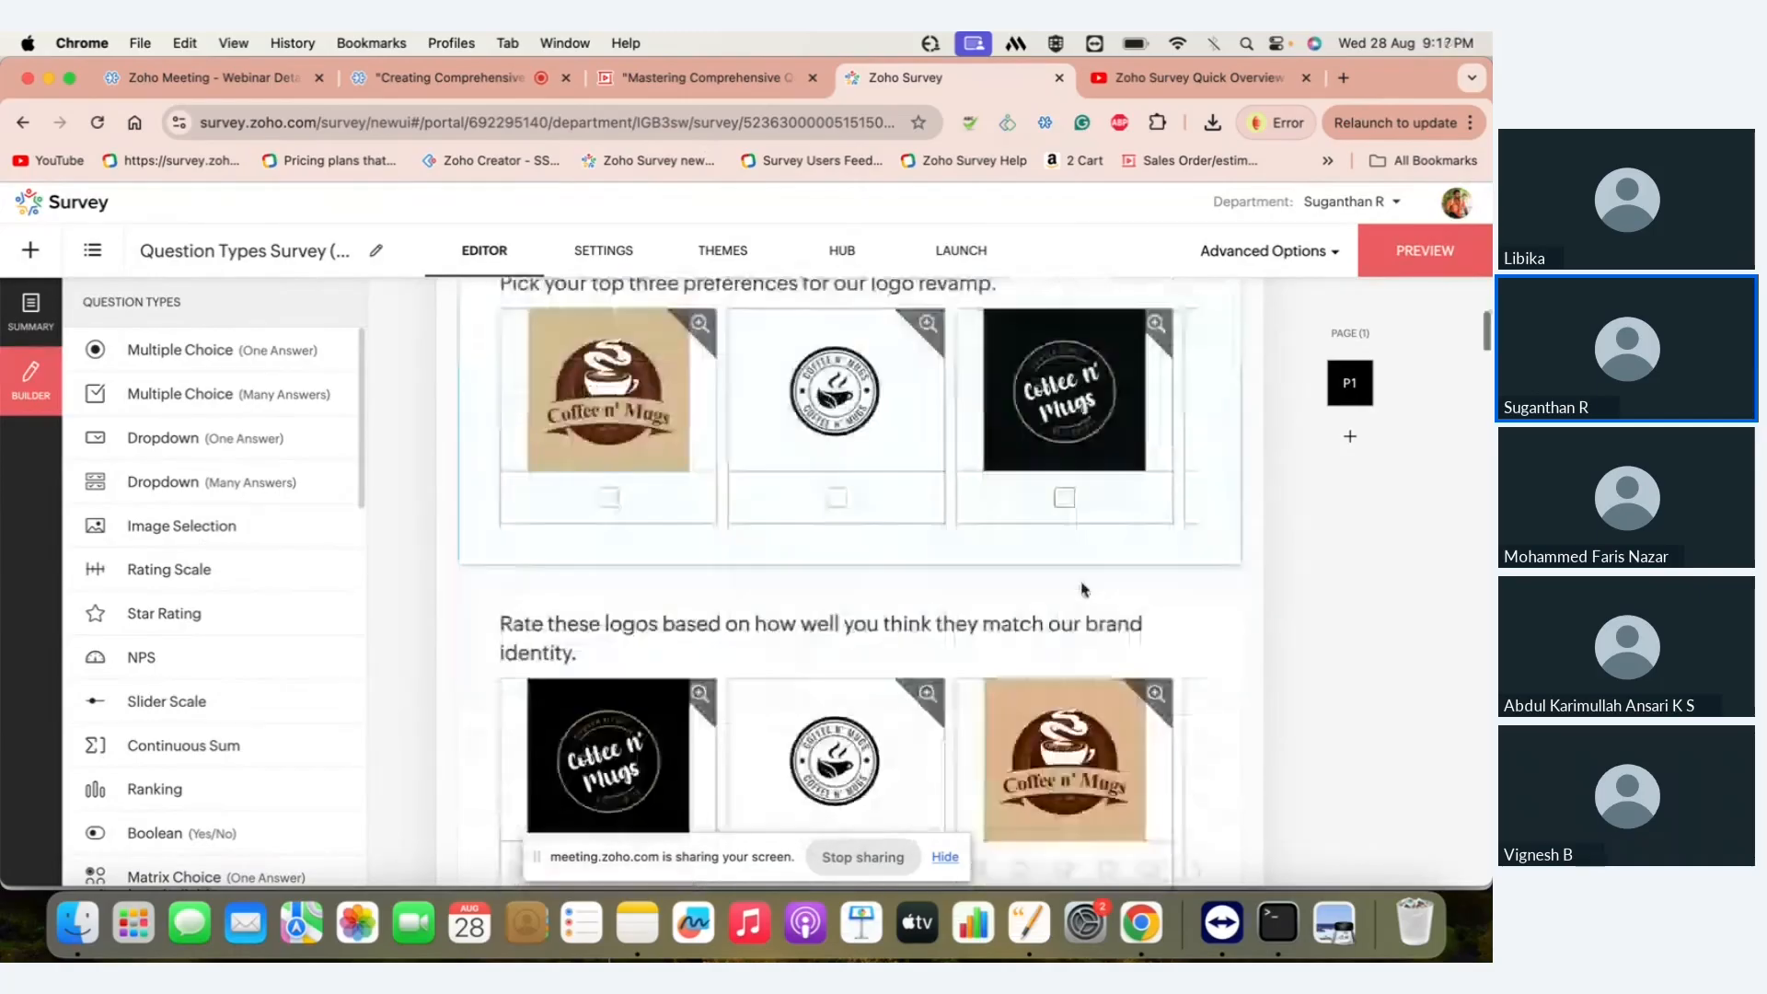
scroll(1083, 589, "down", 1)
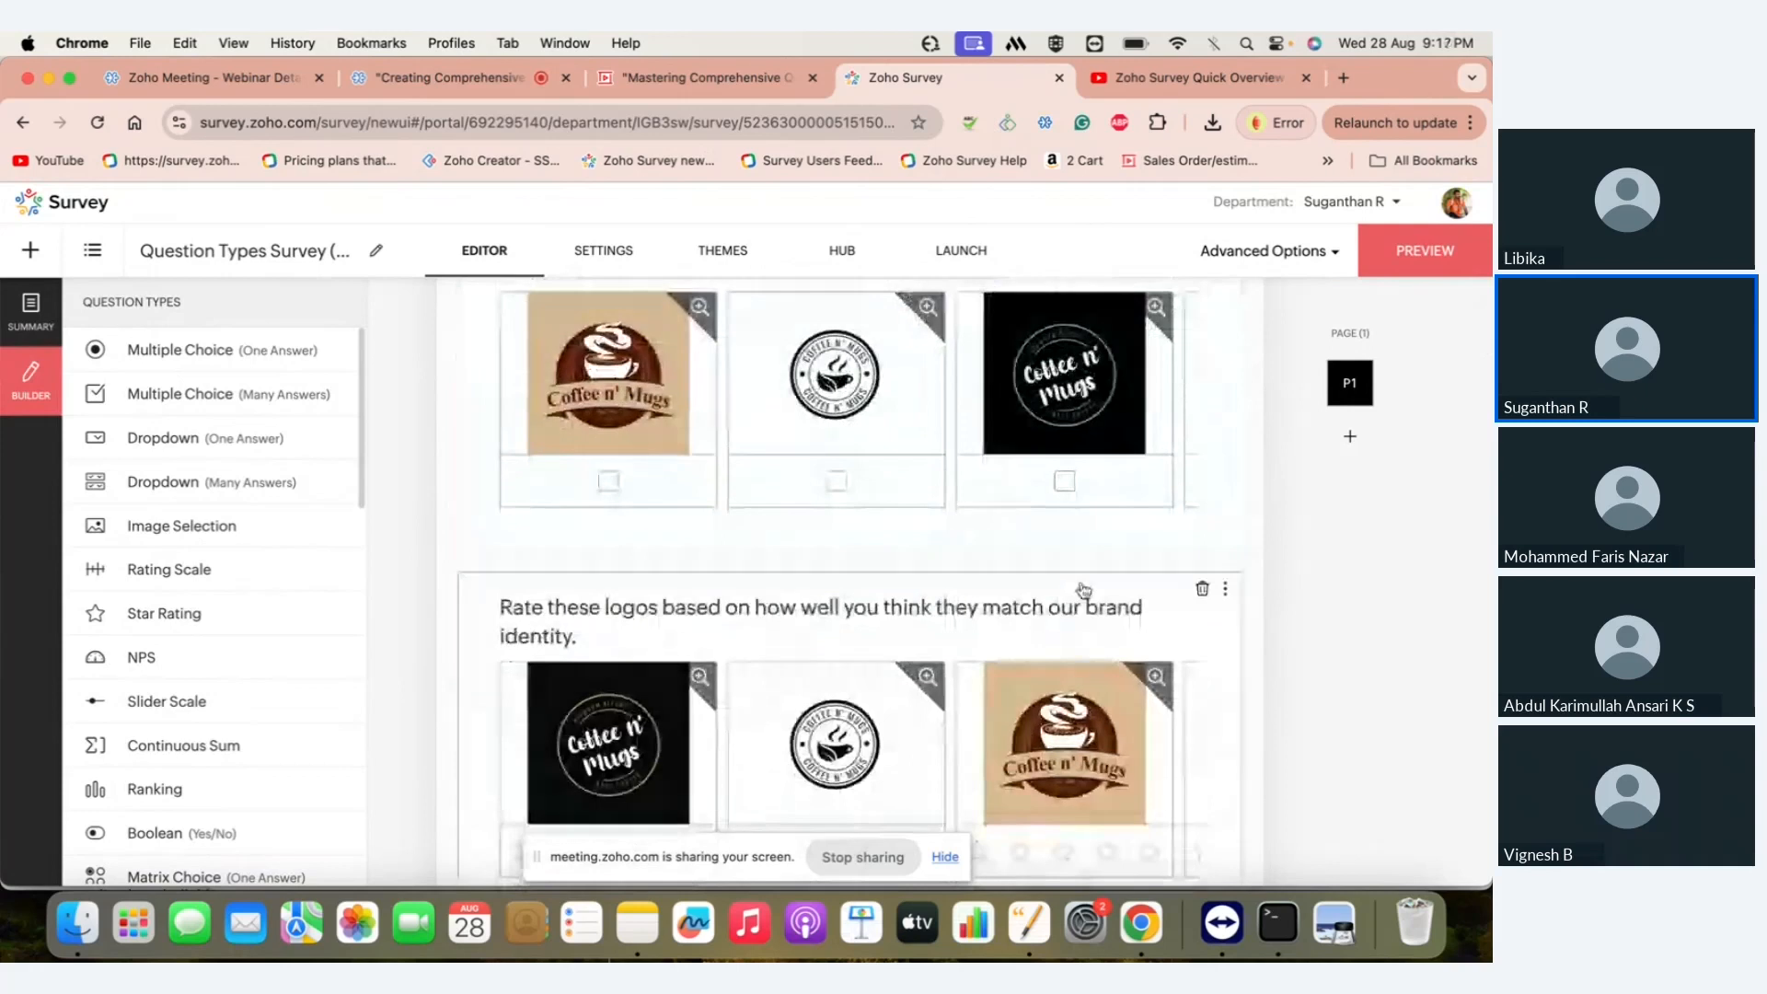
scroll(1083, 589, "up", 2)
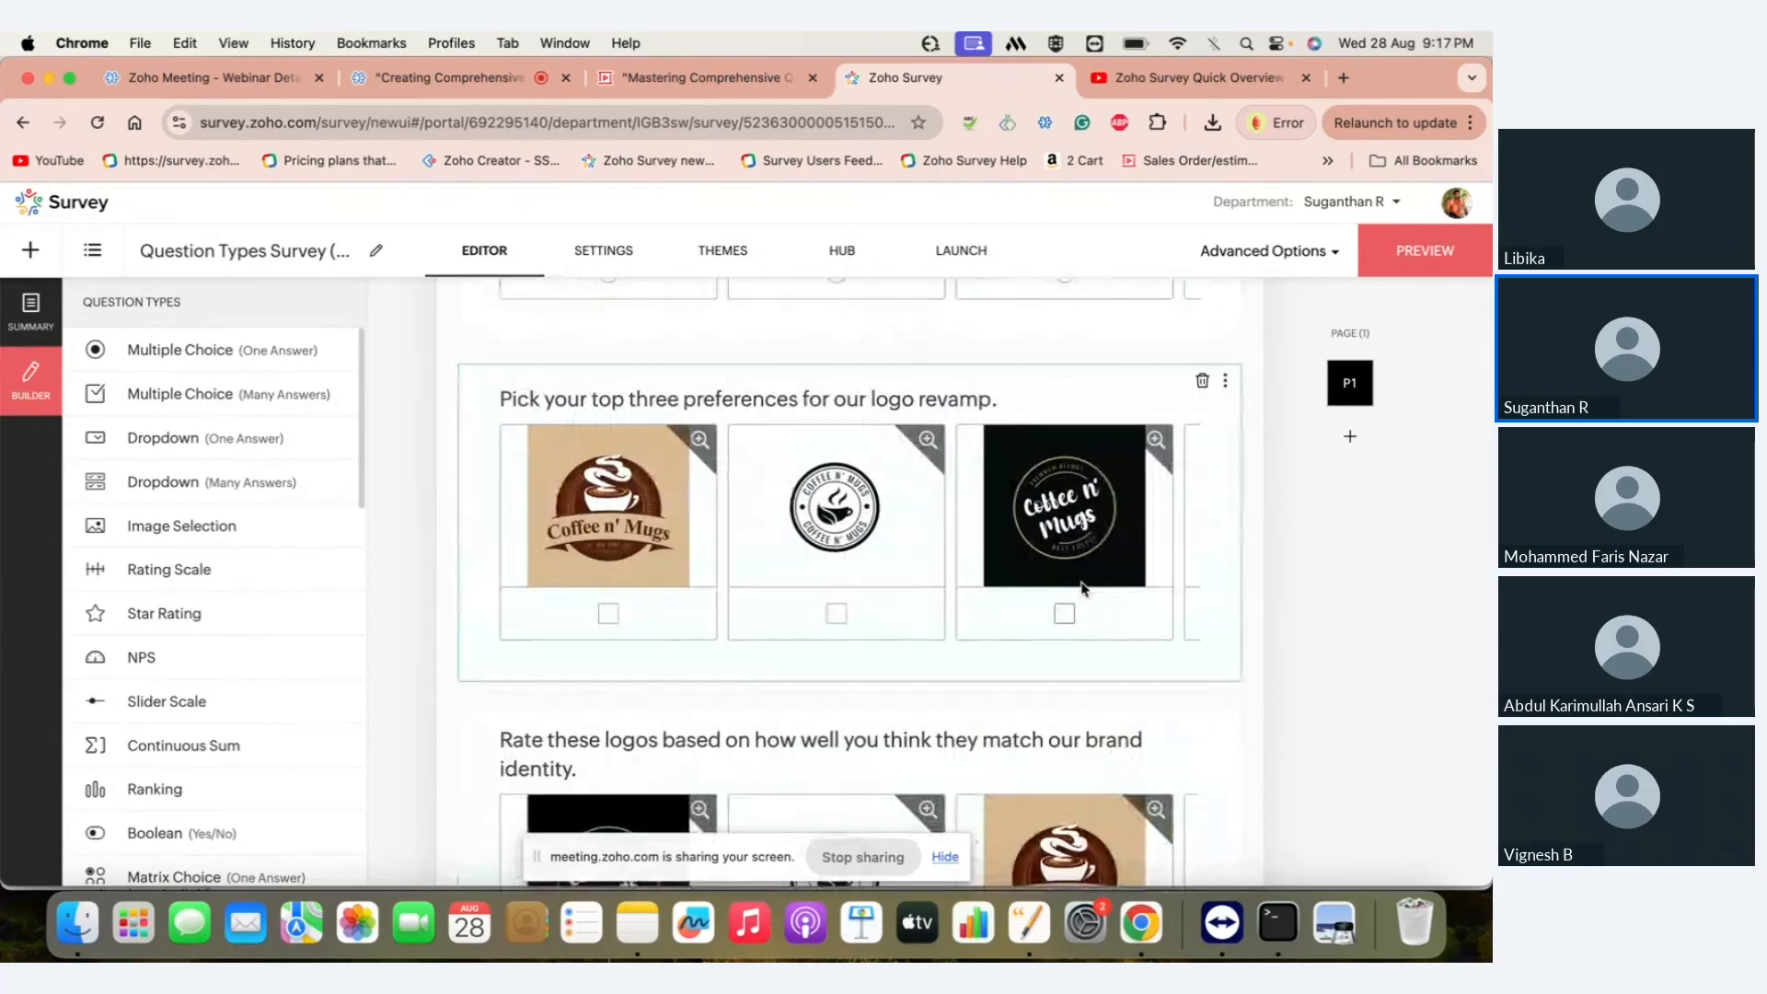
- Open the "Pick your top three preferences for our logo revamp." image question for editing and make it mandatory
scroll(654, 485, "down", 1)
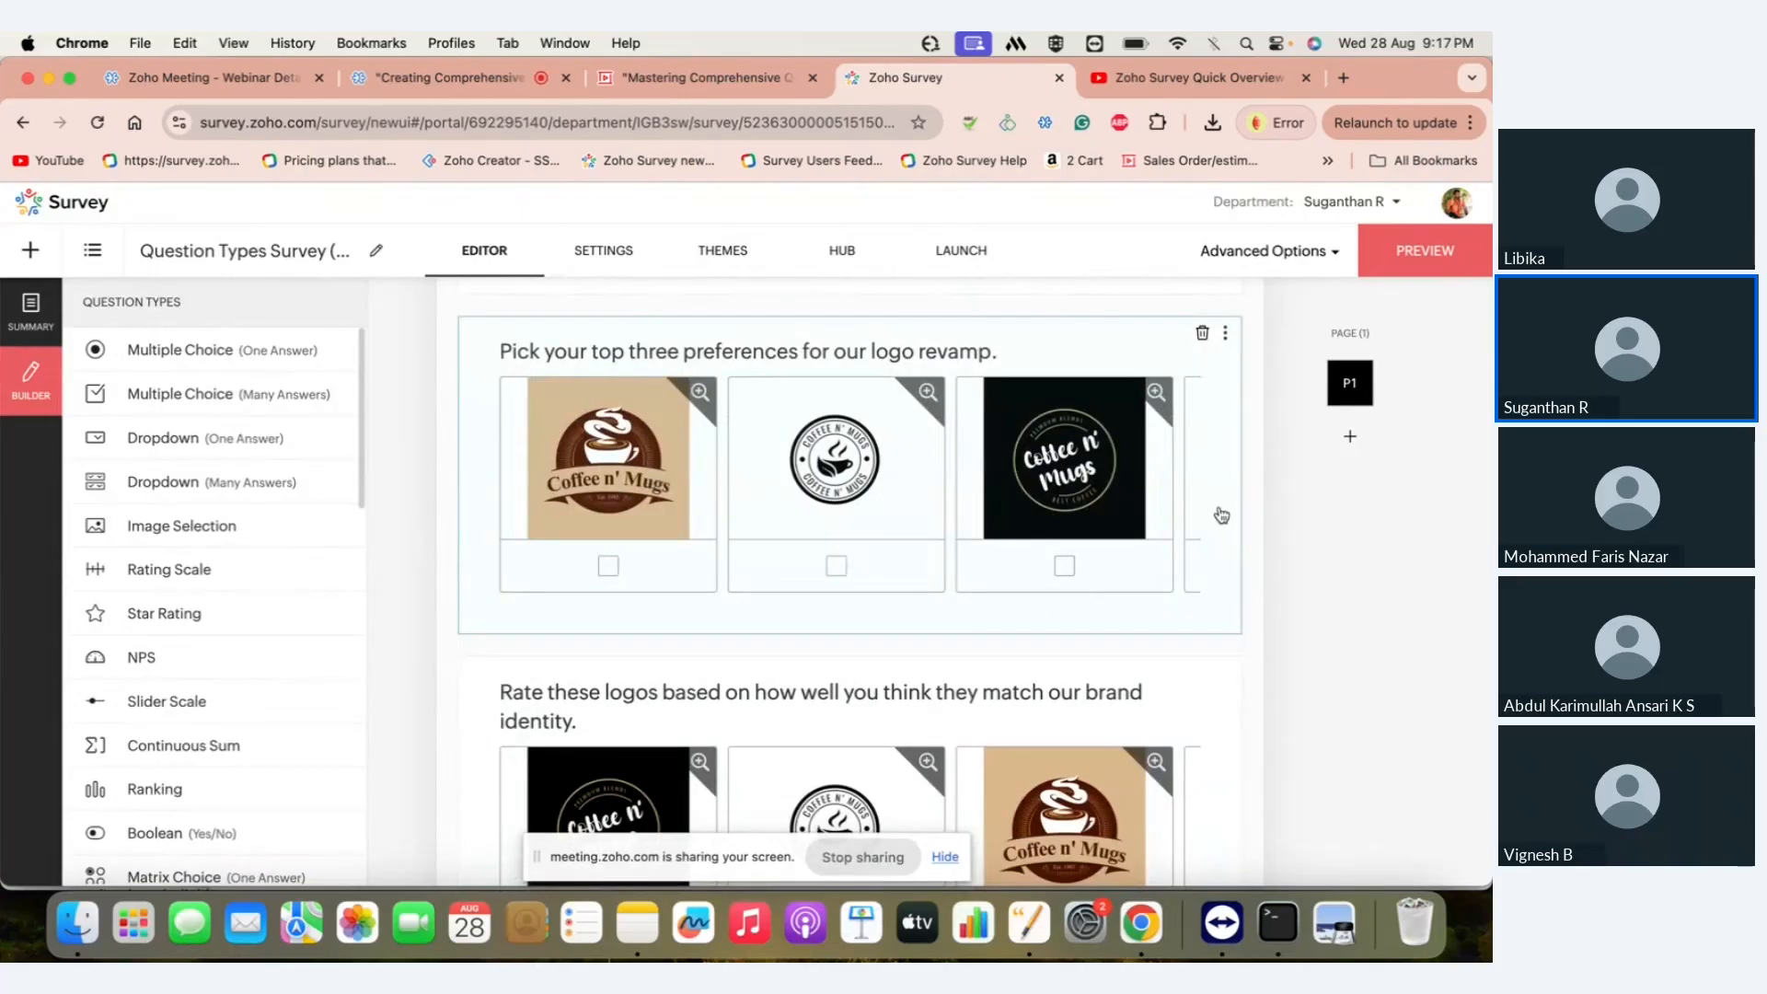
scroll(1221, 511, "down", 2)
scroll(1223, 513, "up", 3)
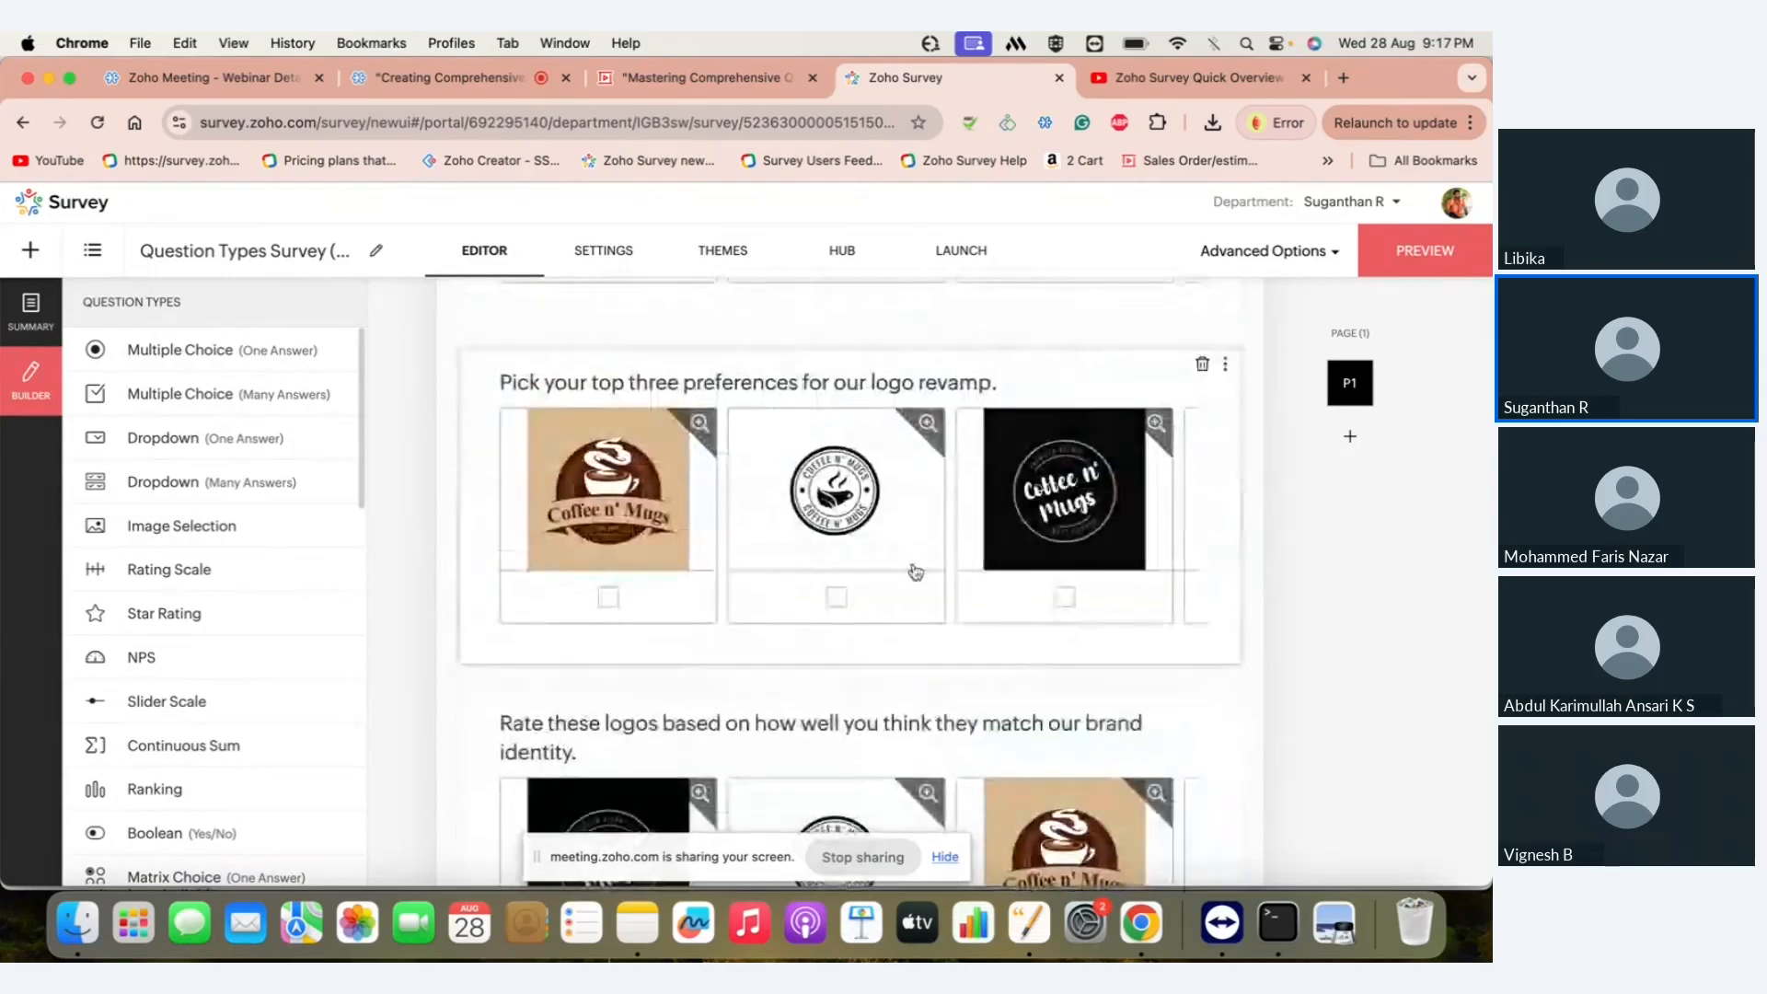
left_click(1070, 511)
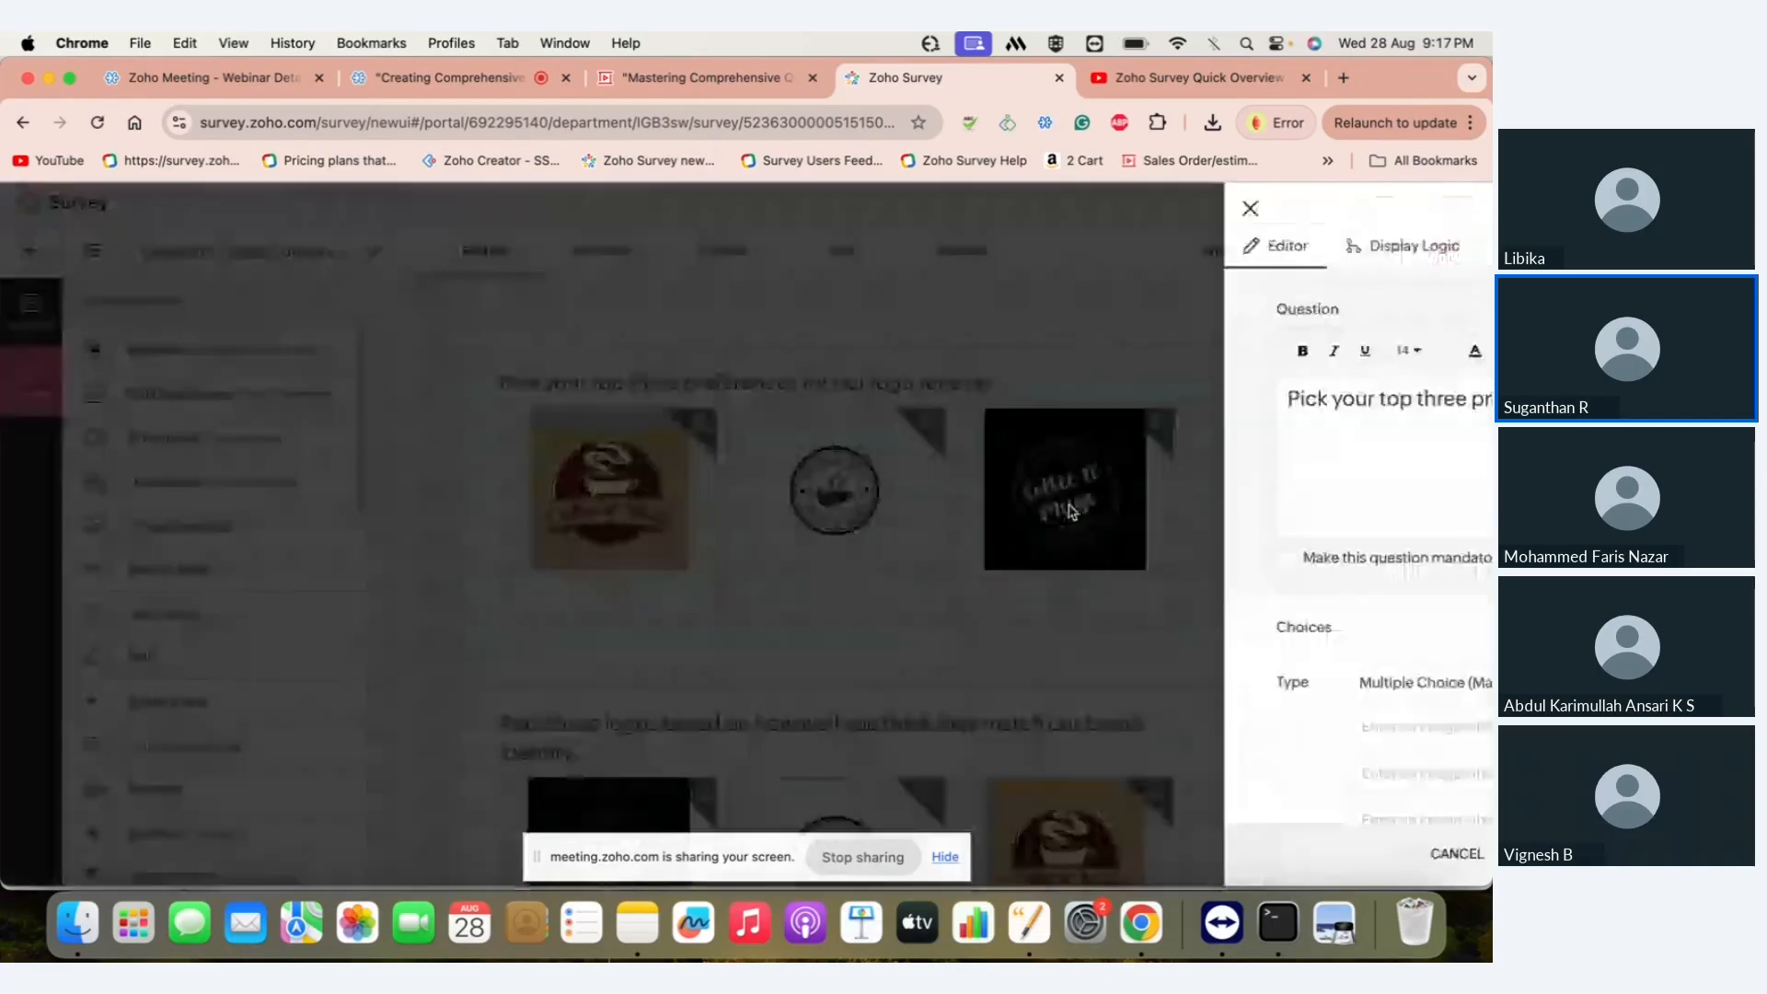
scroll(1013, 497, "down", 3)
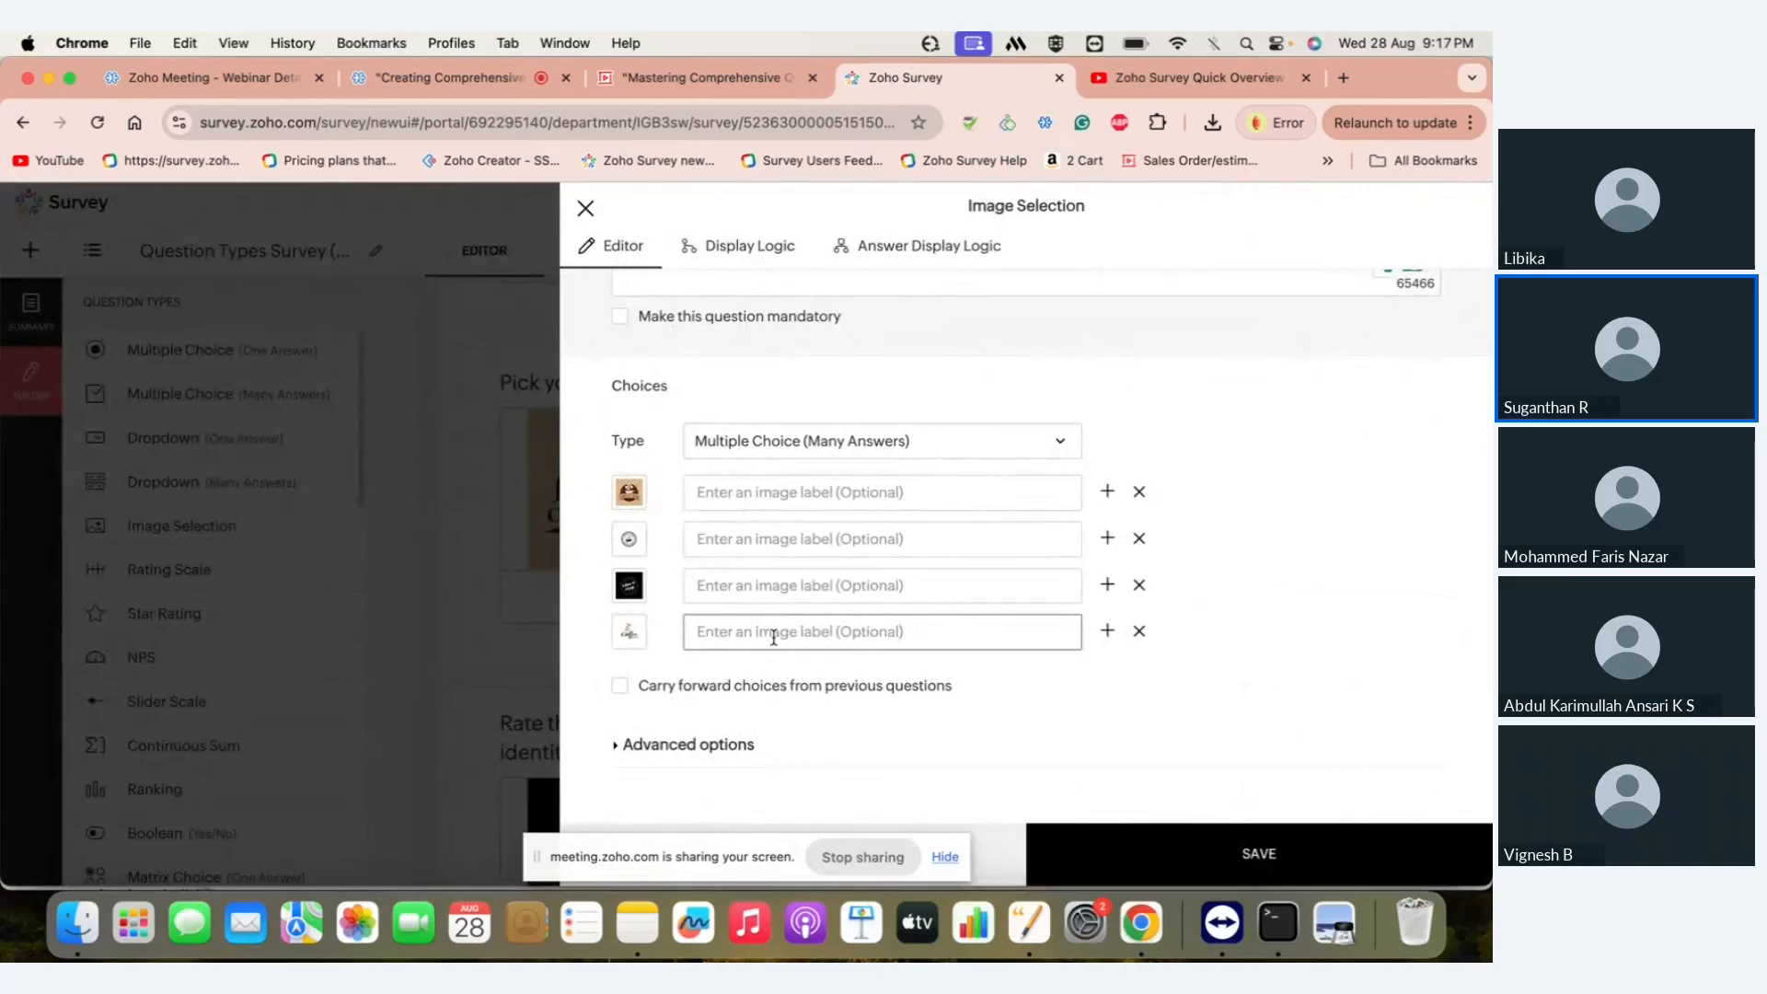
scroll(773, 637, "up", 2)
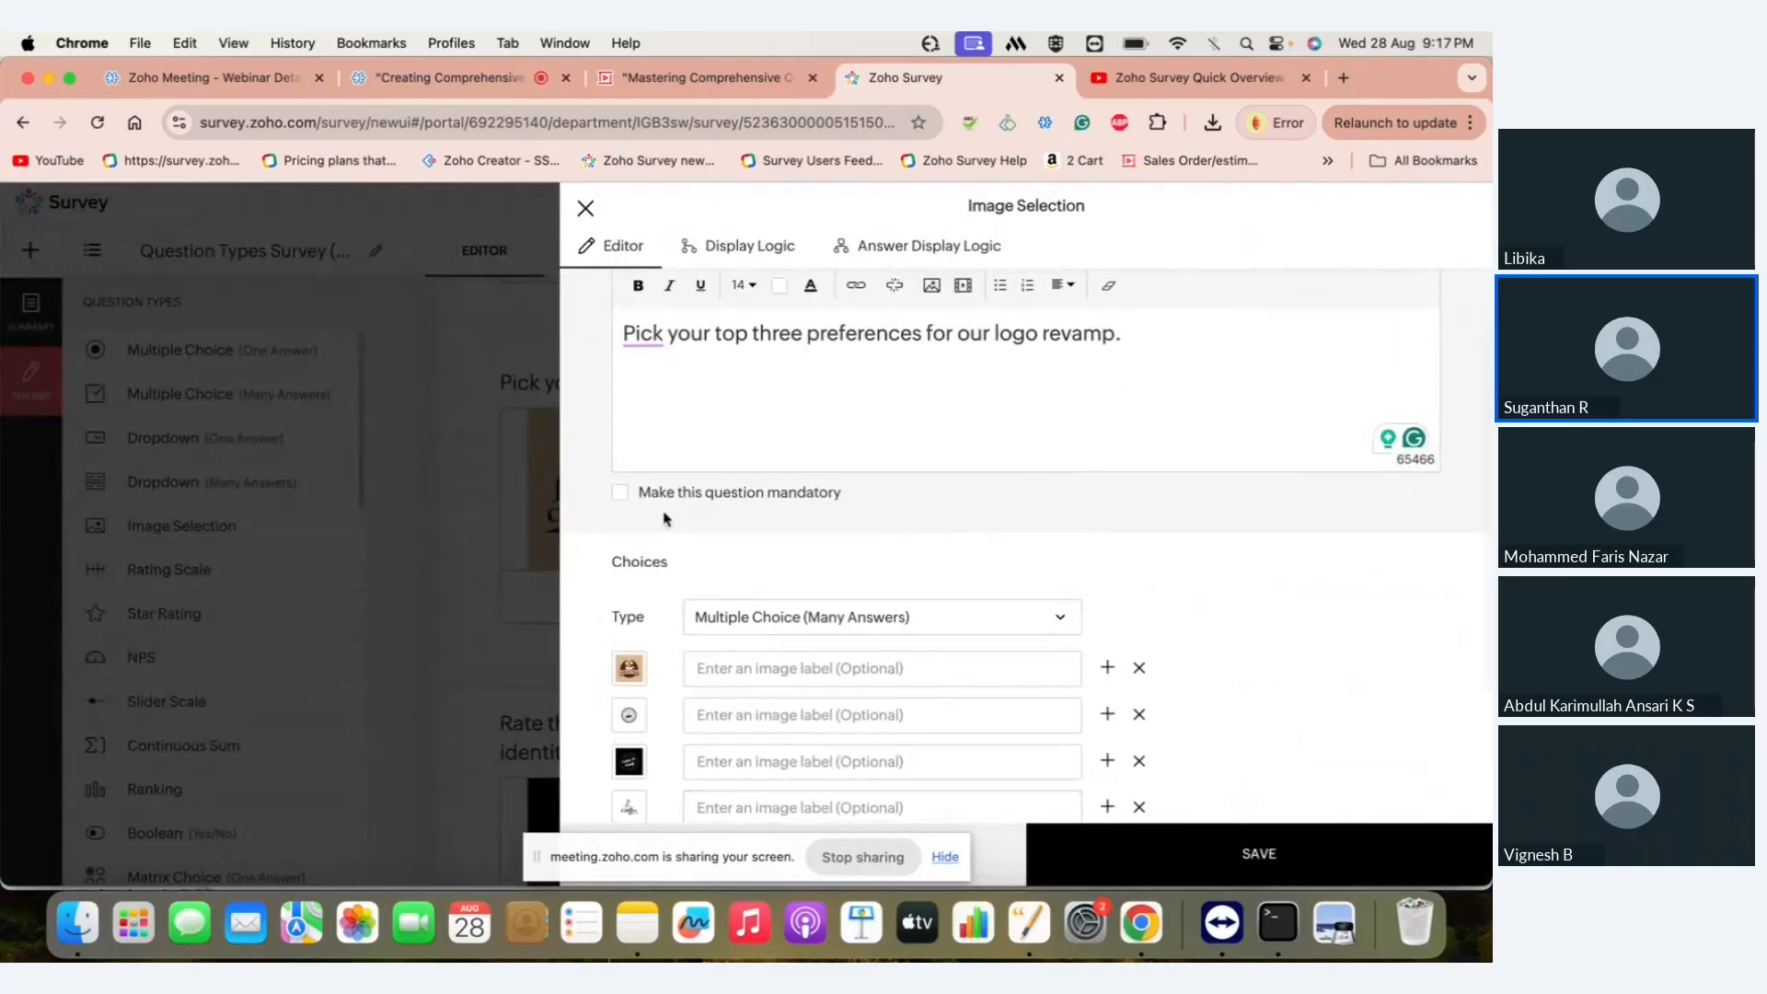
left_click(619, 493)
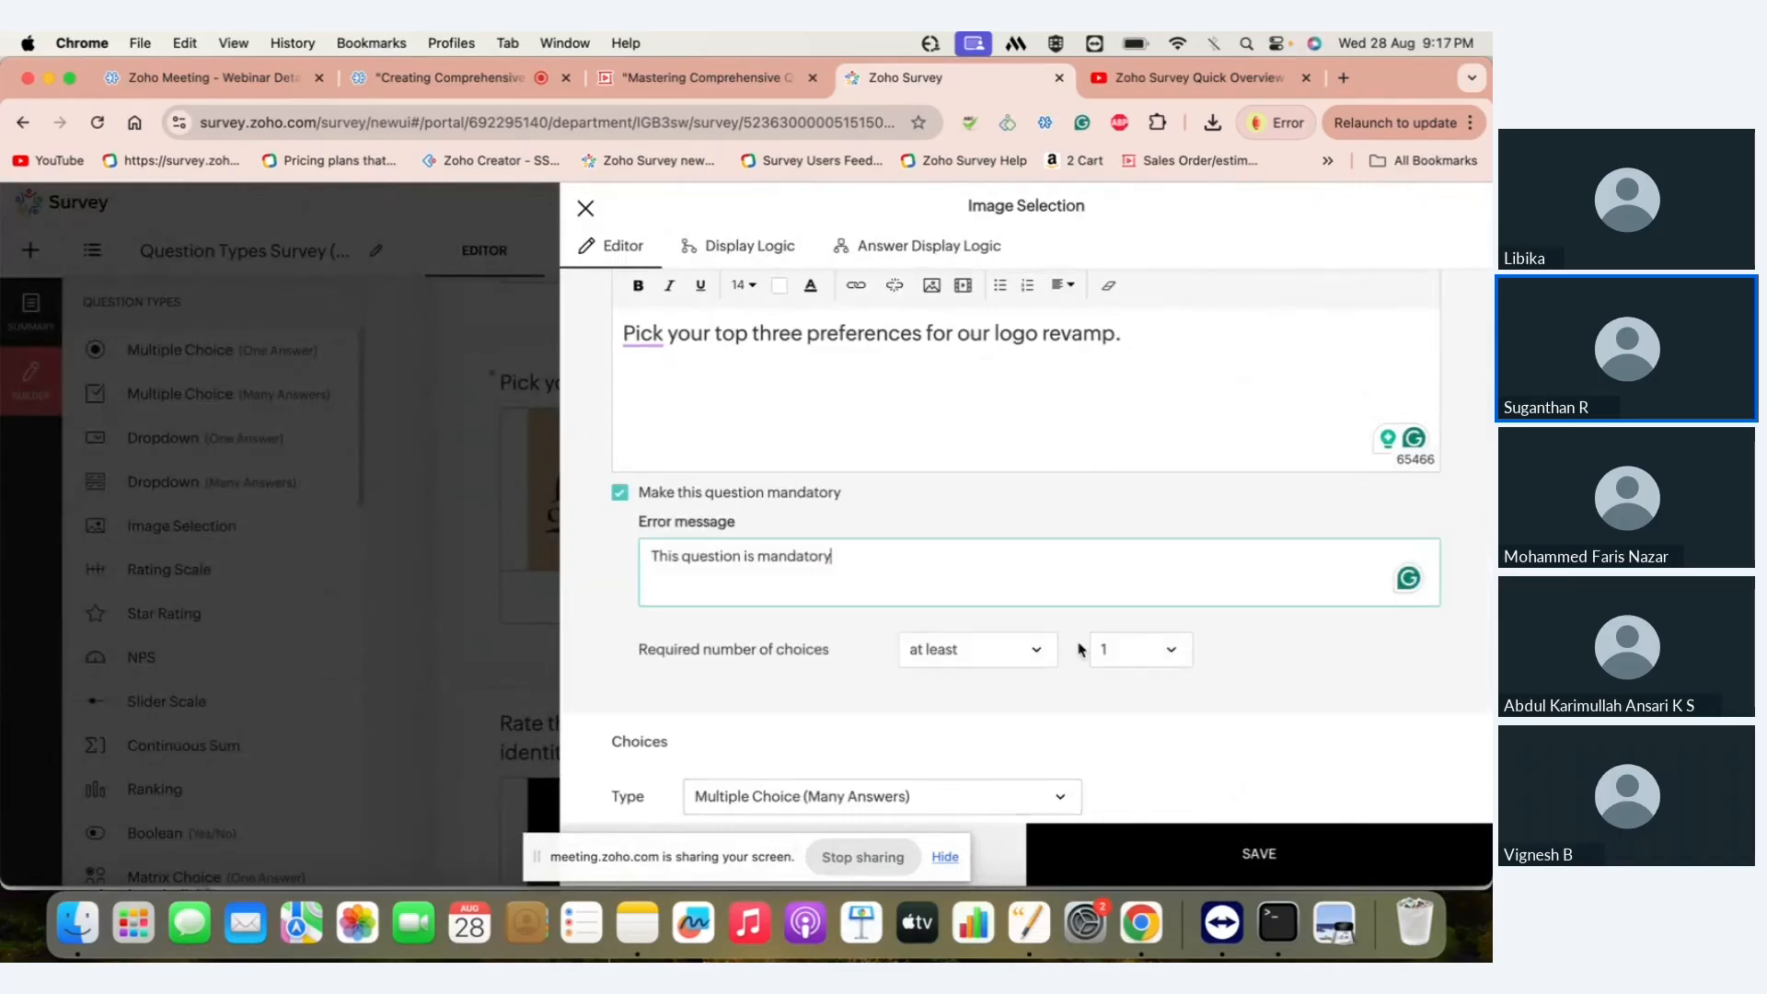
- Set the required number of choices for the logo preference question to exactly 2 and save the question
left_click(1043, 651)
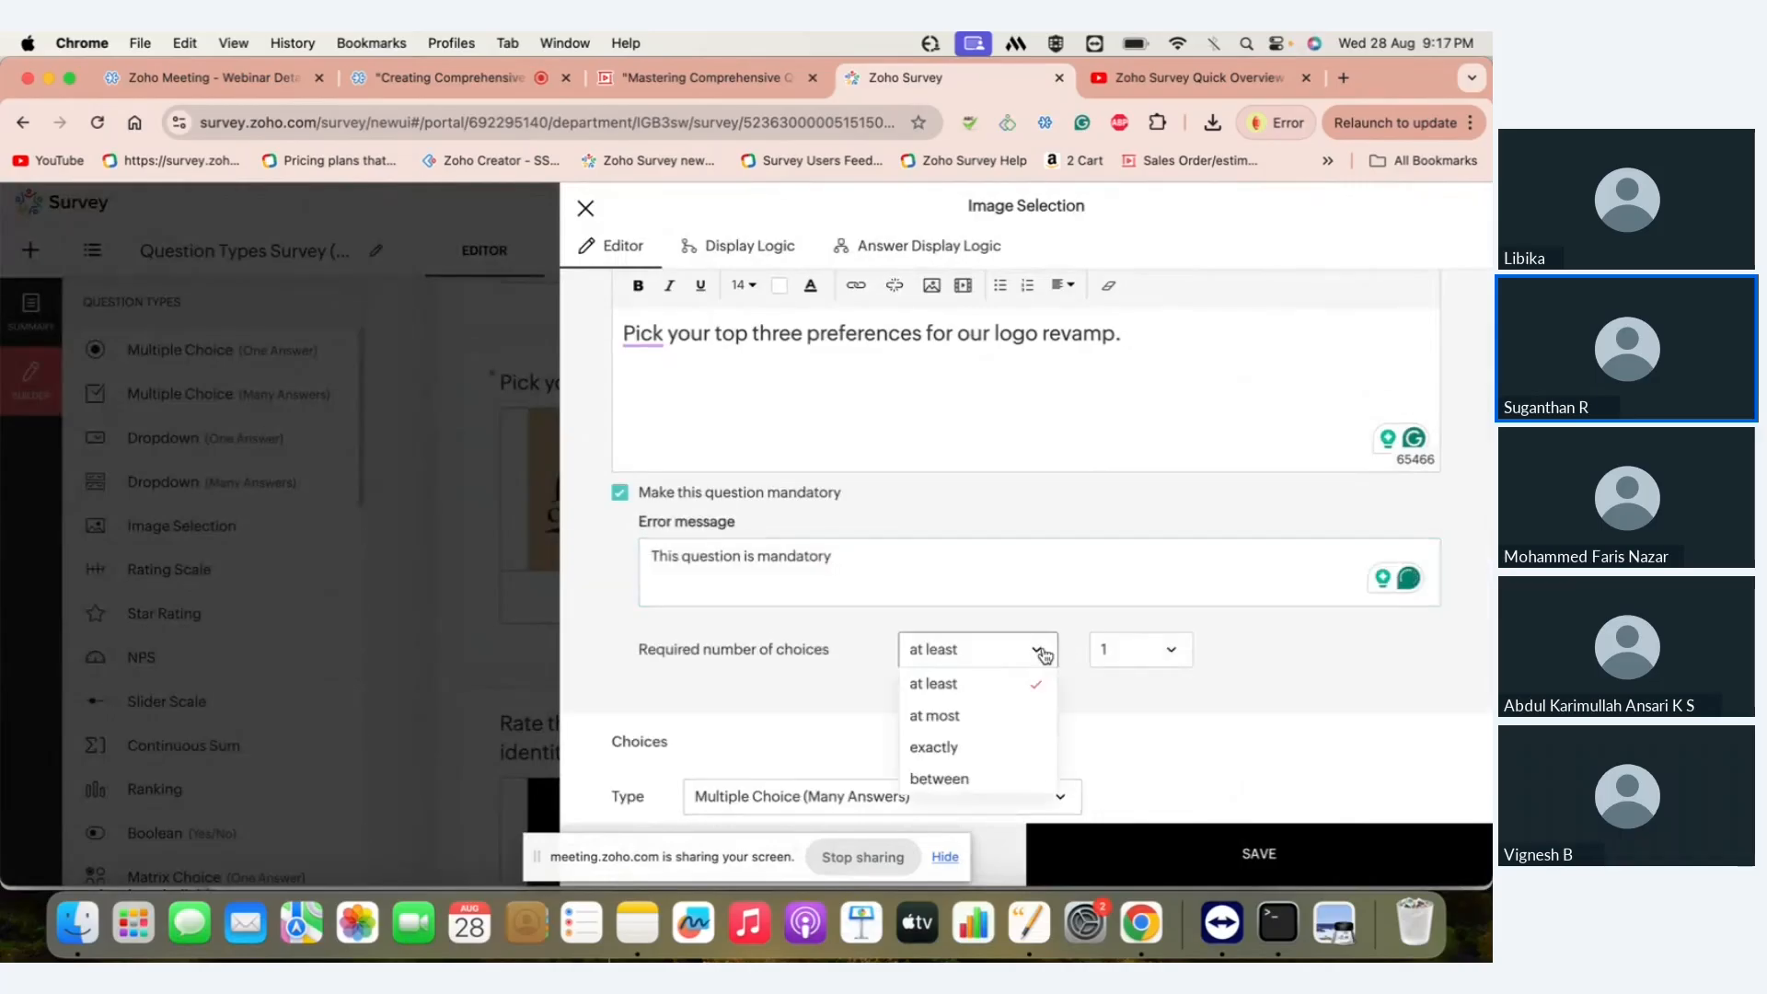
left_click(973, 715)
left_click(943, 734)
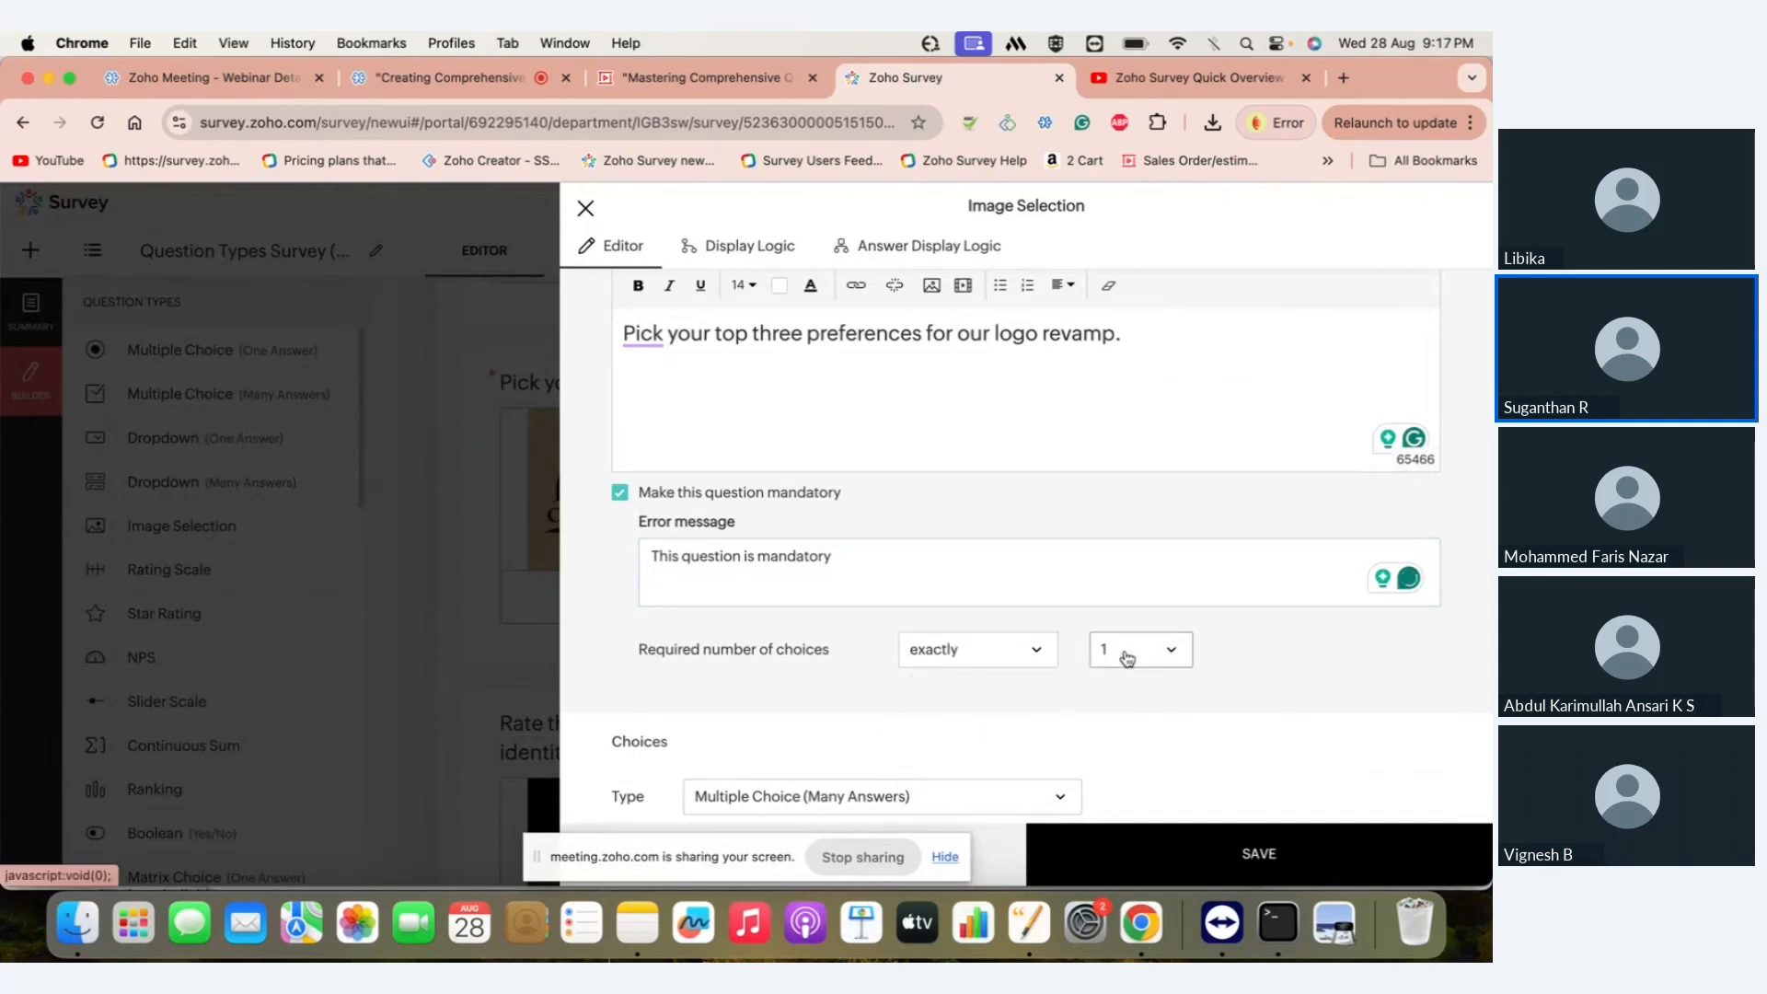
left_click(1134, 654)
left_click(1107, 727)
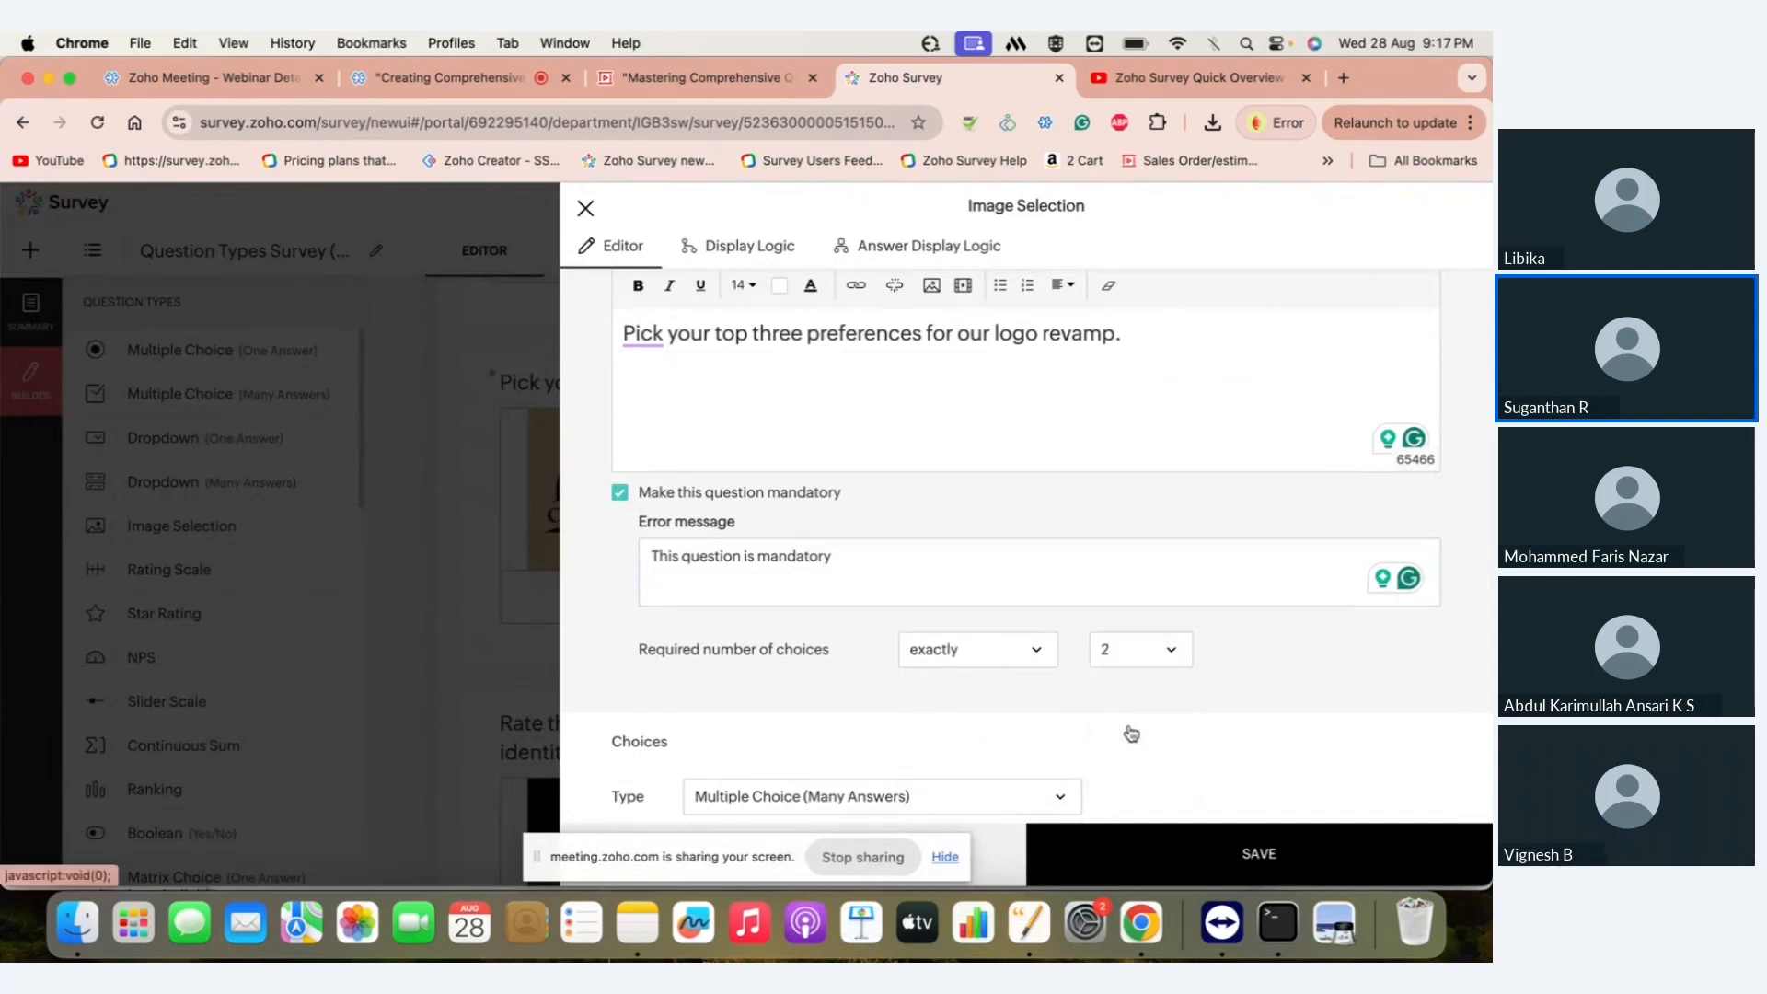
left_click(1159, 849)
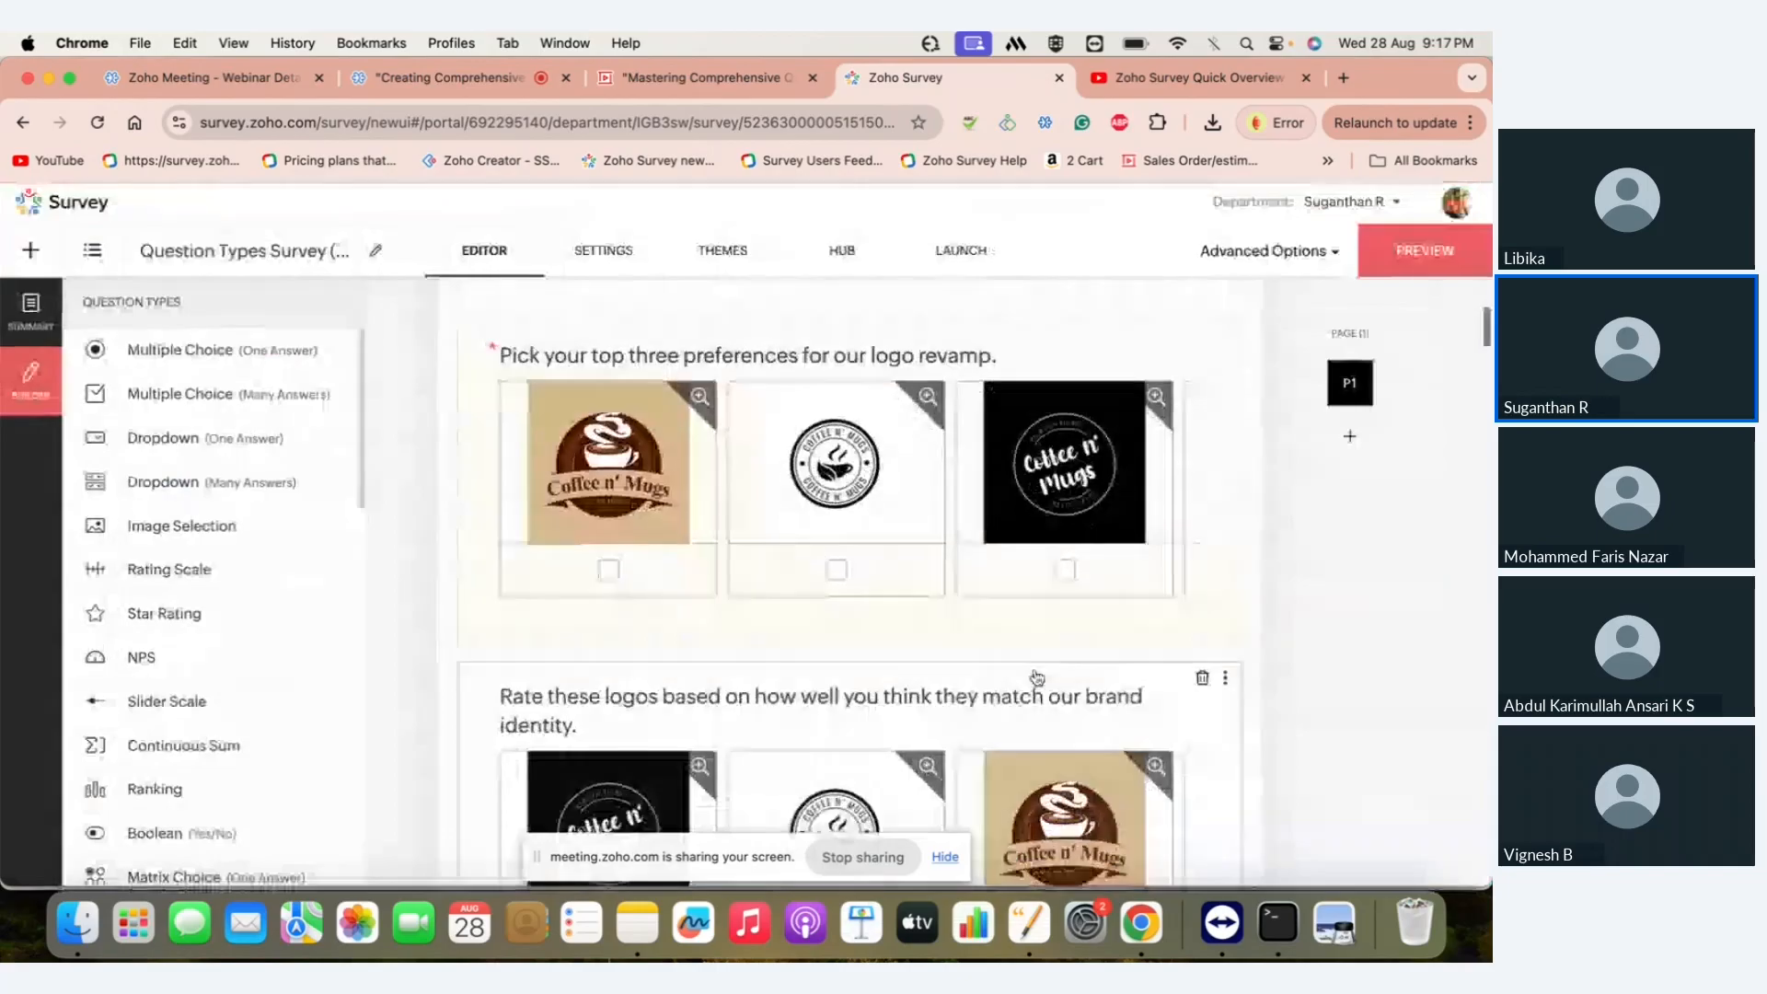
- In the logo rating question, carry forward choices from "Pick your top three preferences for our logo revamp." with answered images
scroll(1038, 678, "down", 2)
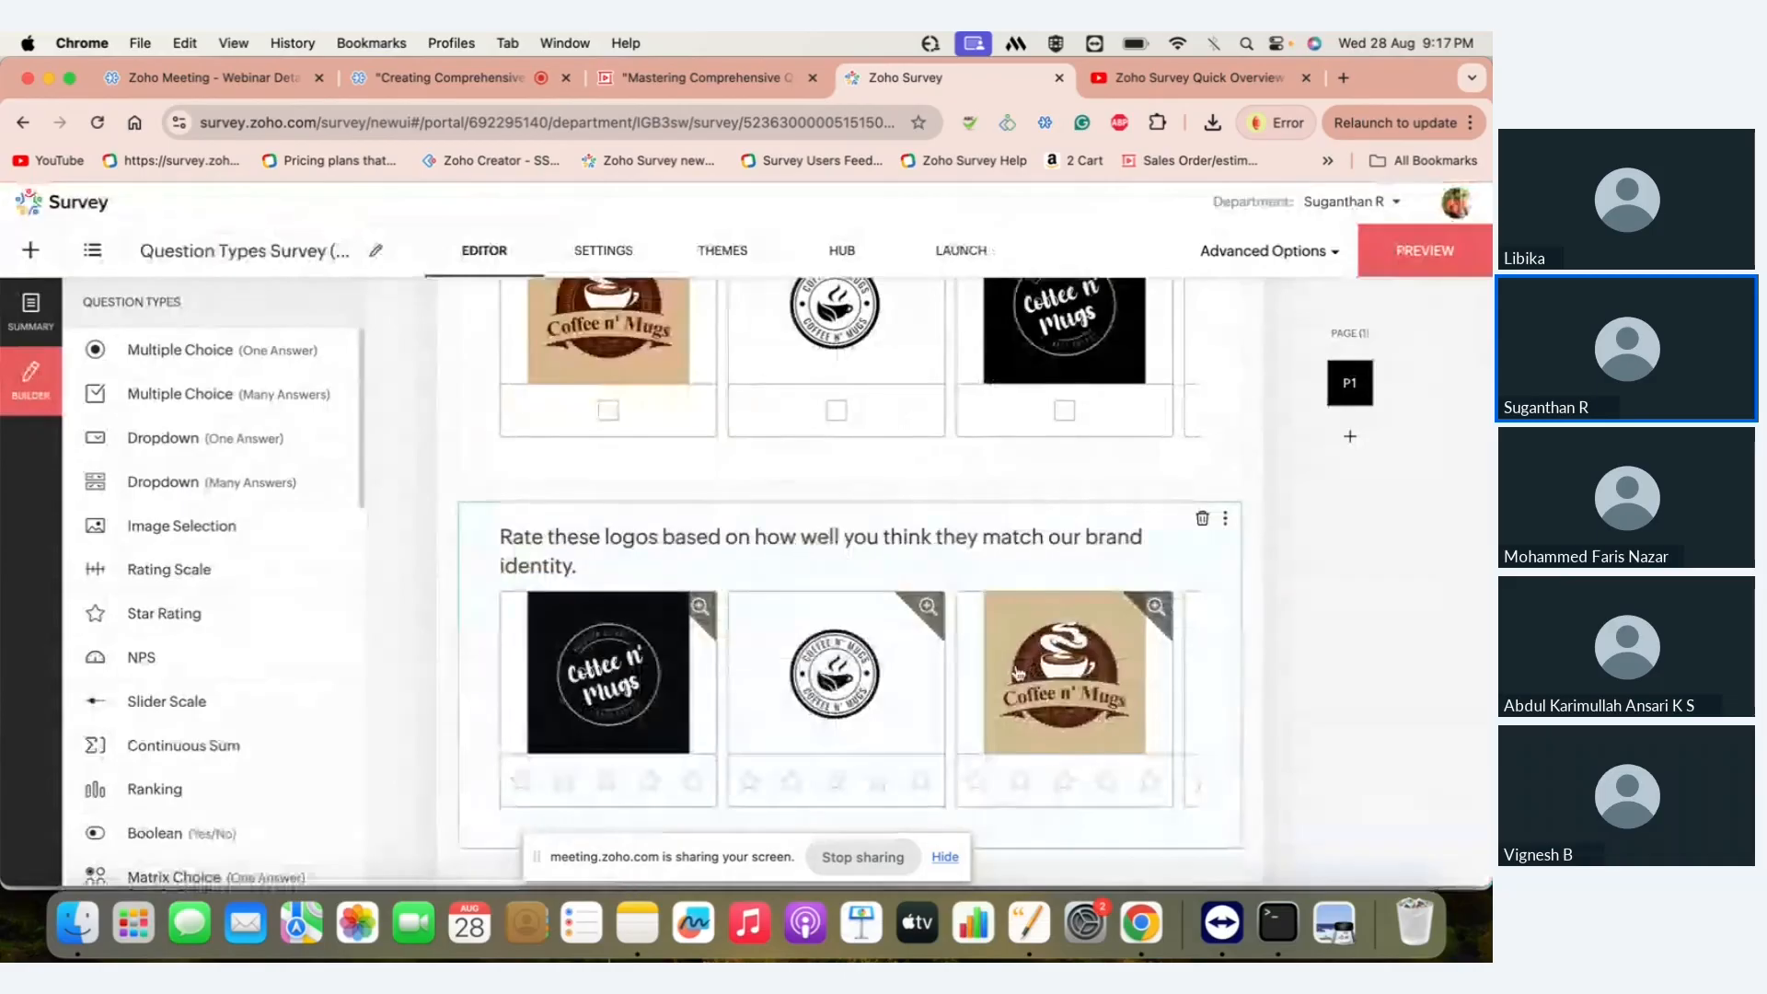
left_click(1016, 664)
scroll(1016, 667, "down", 3)
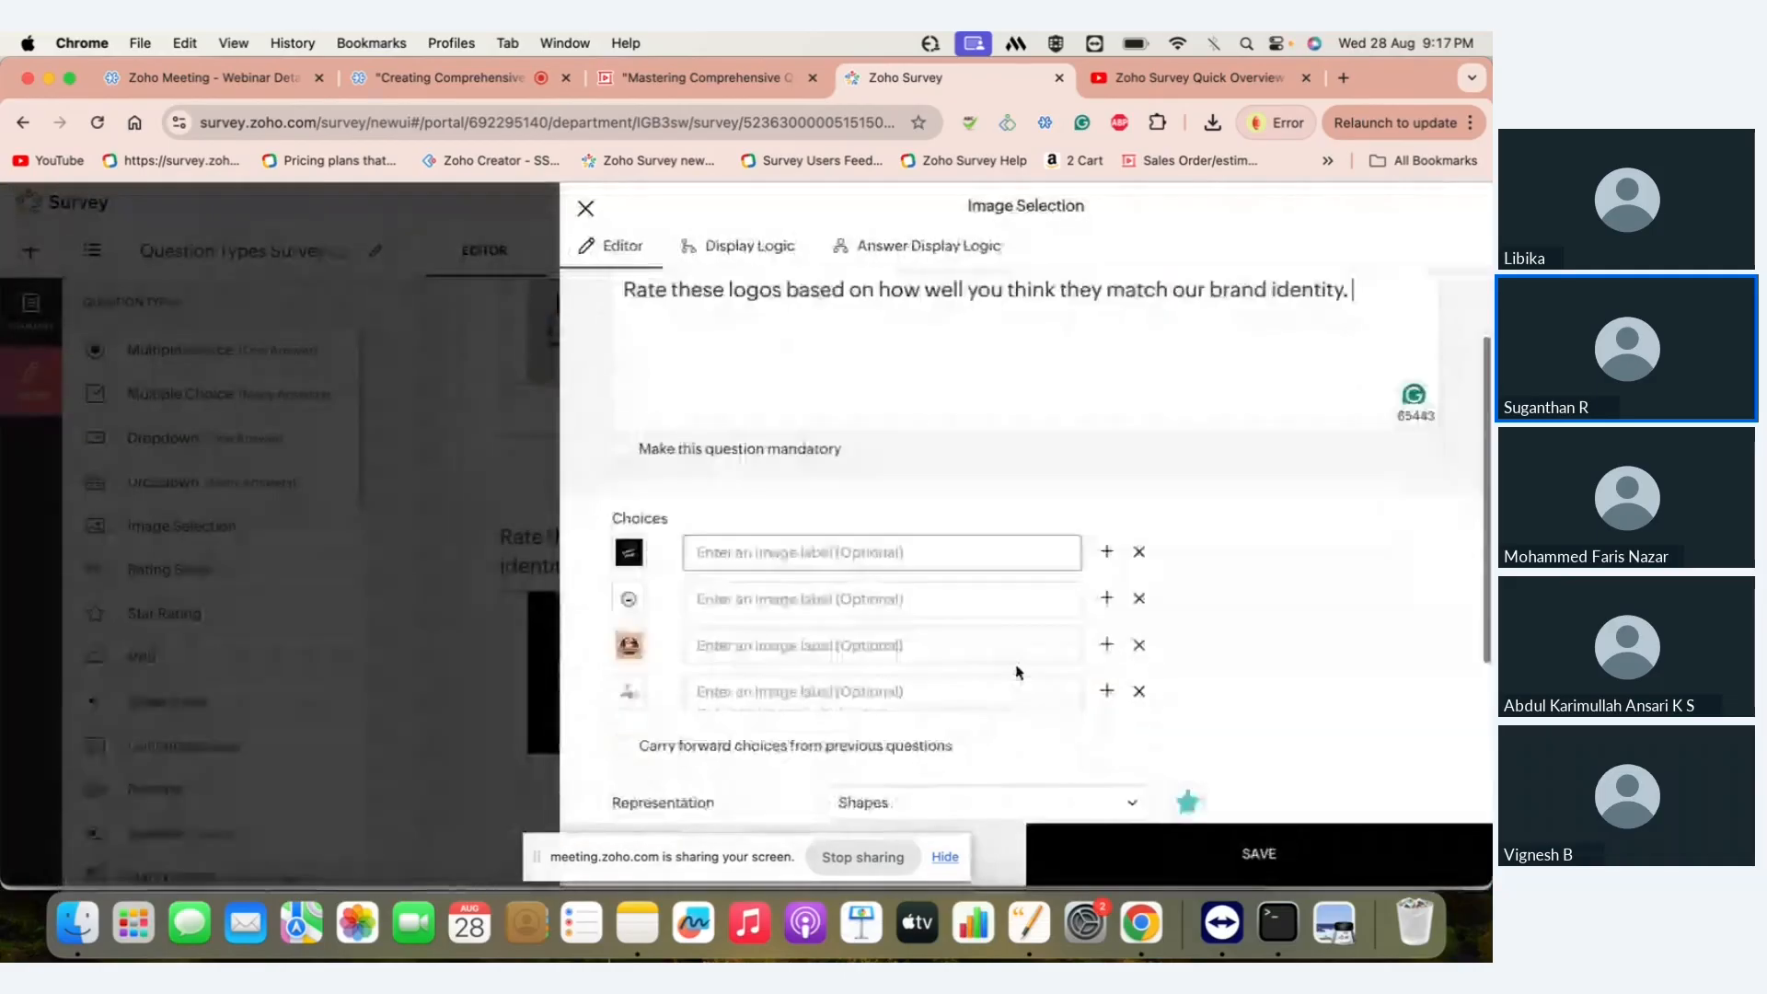
scroll(1016, 671, "down", 2)
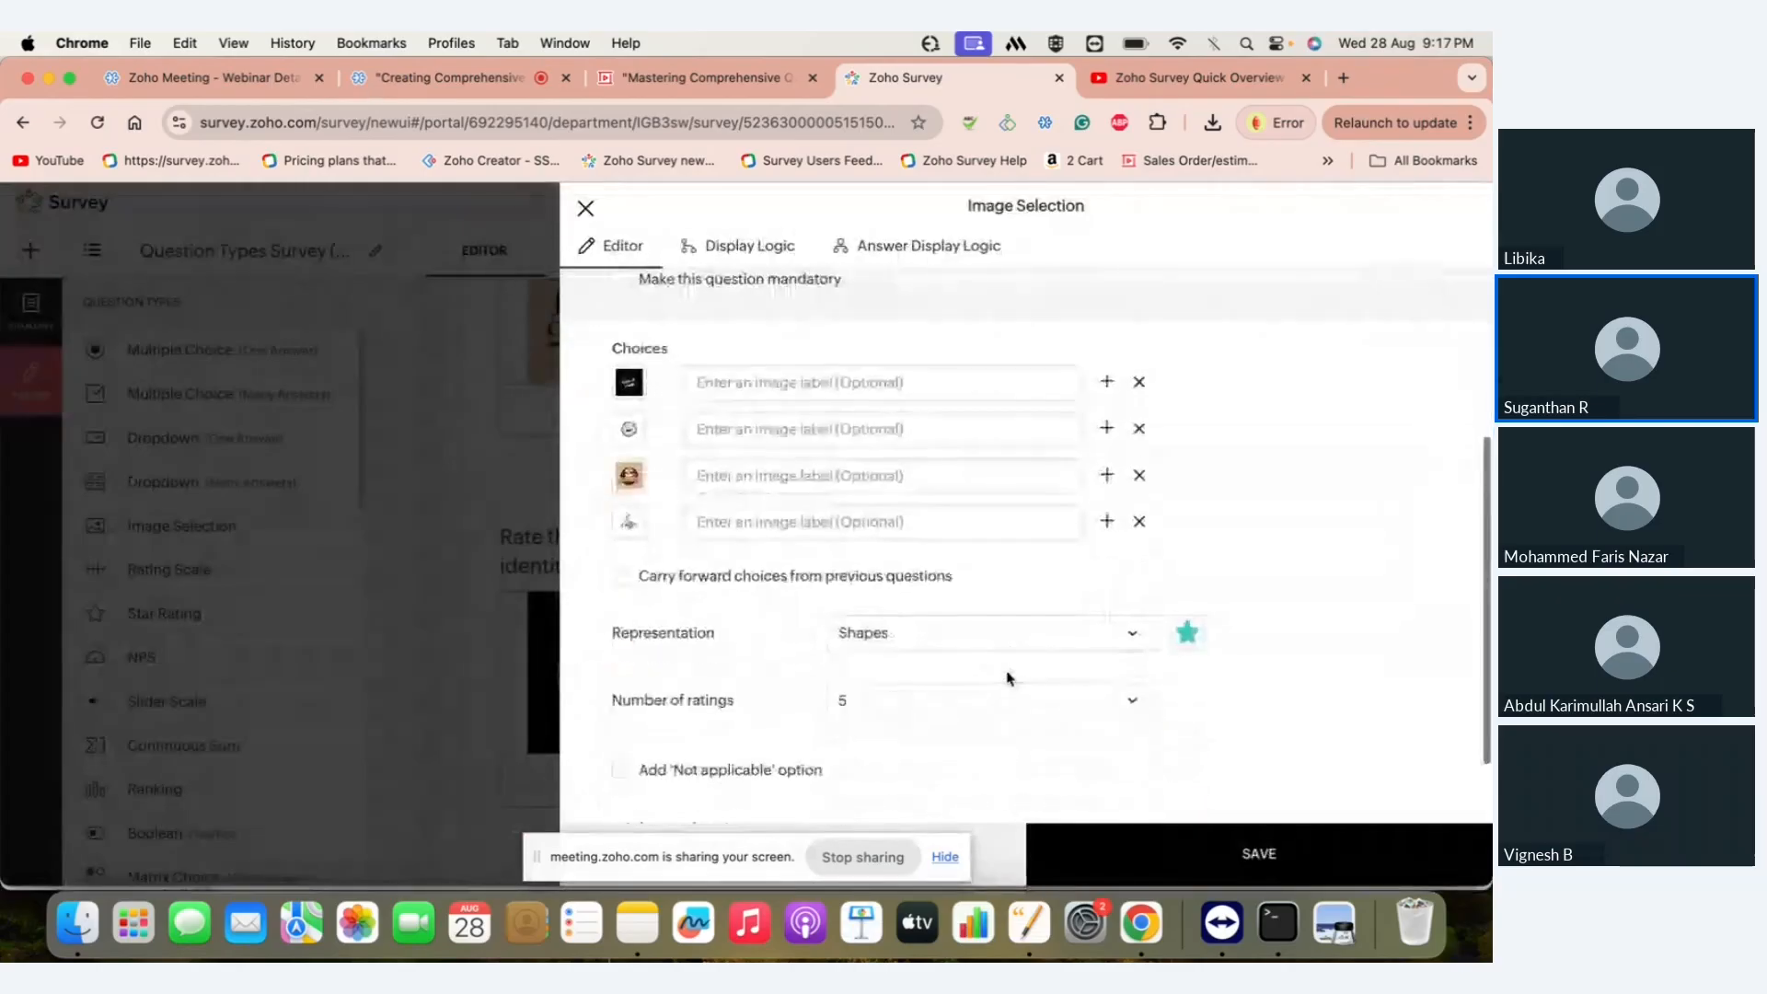
left_click(620, 577)
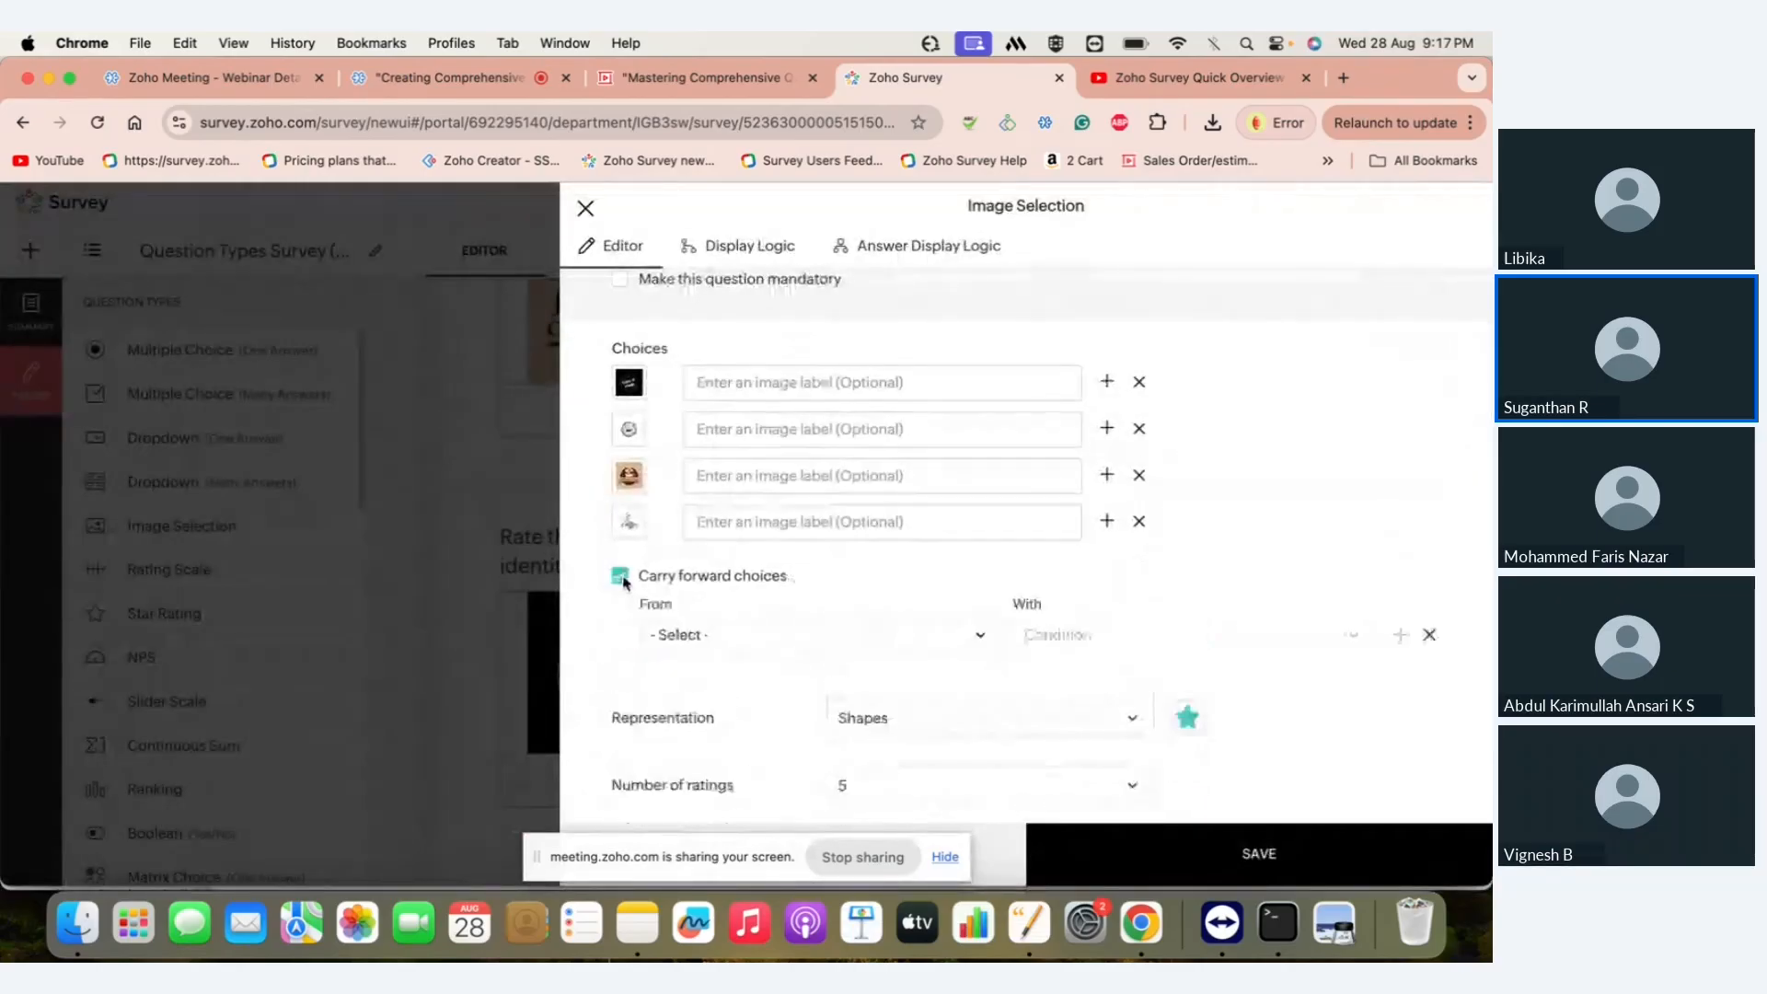
left_click(814, 648)
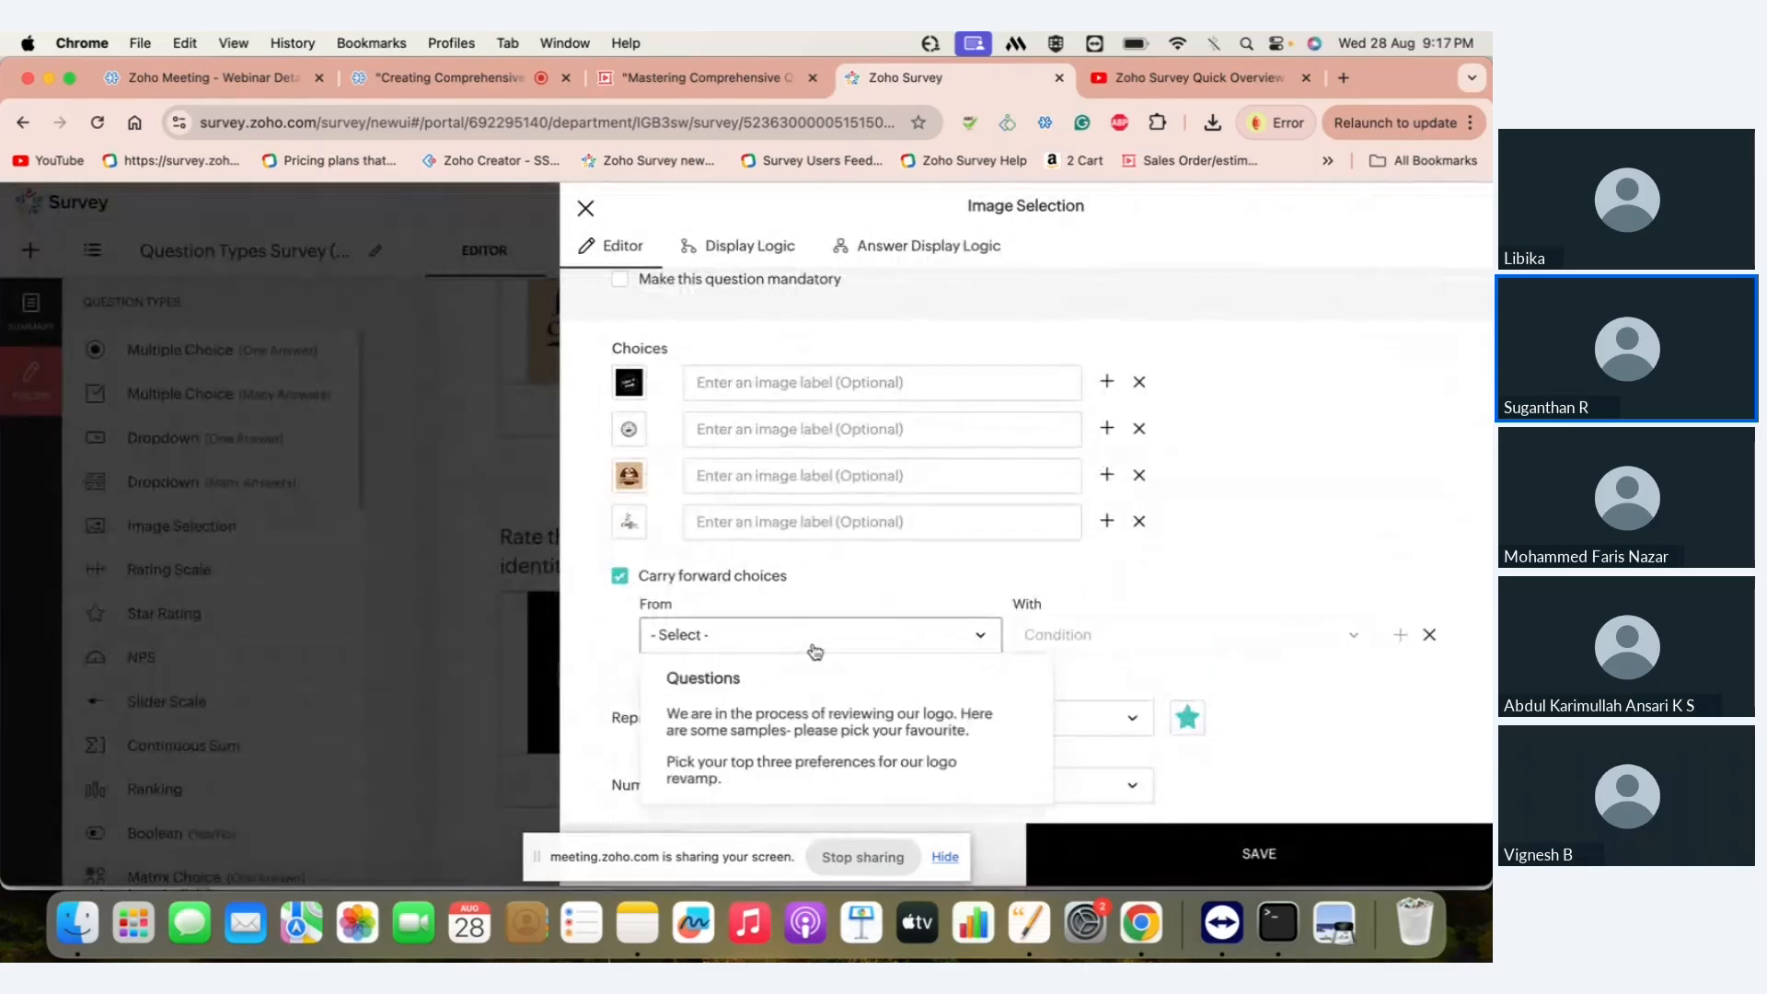
left_click(814, 773)
left_click(1084, 635)
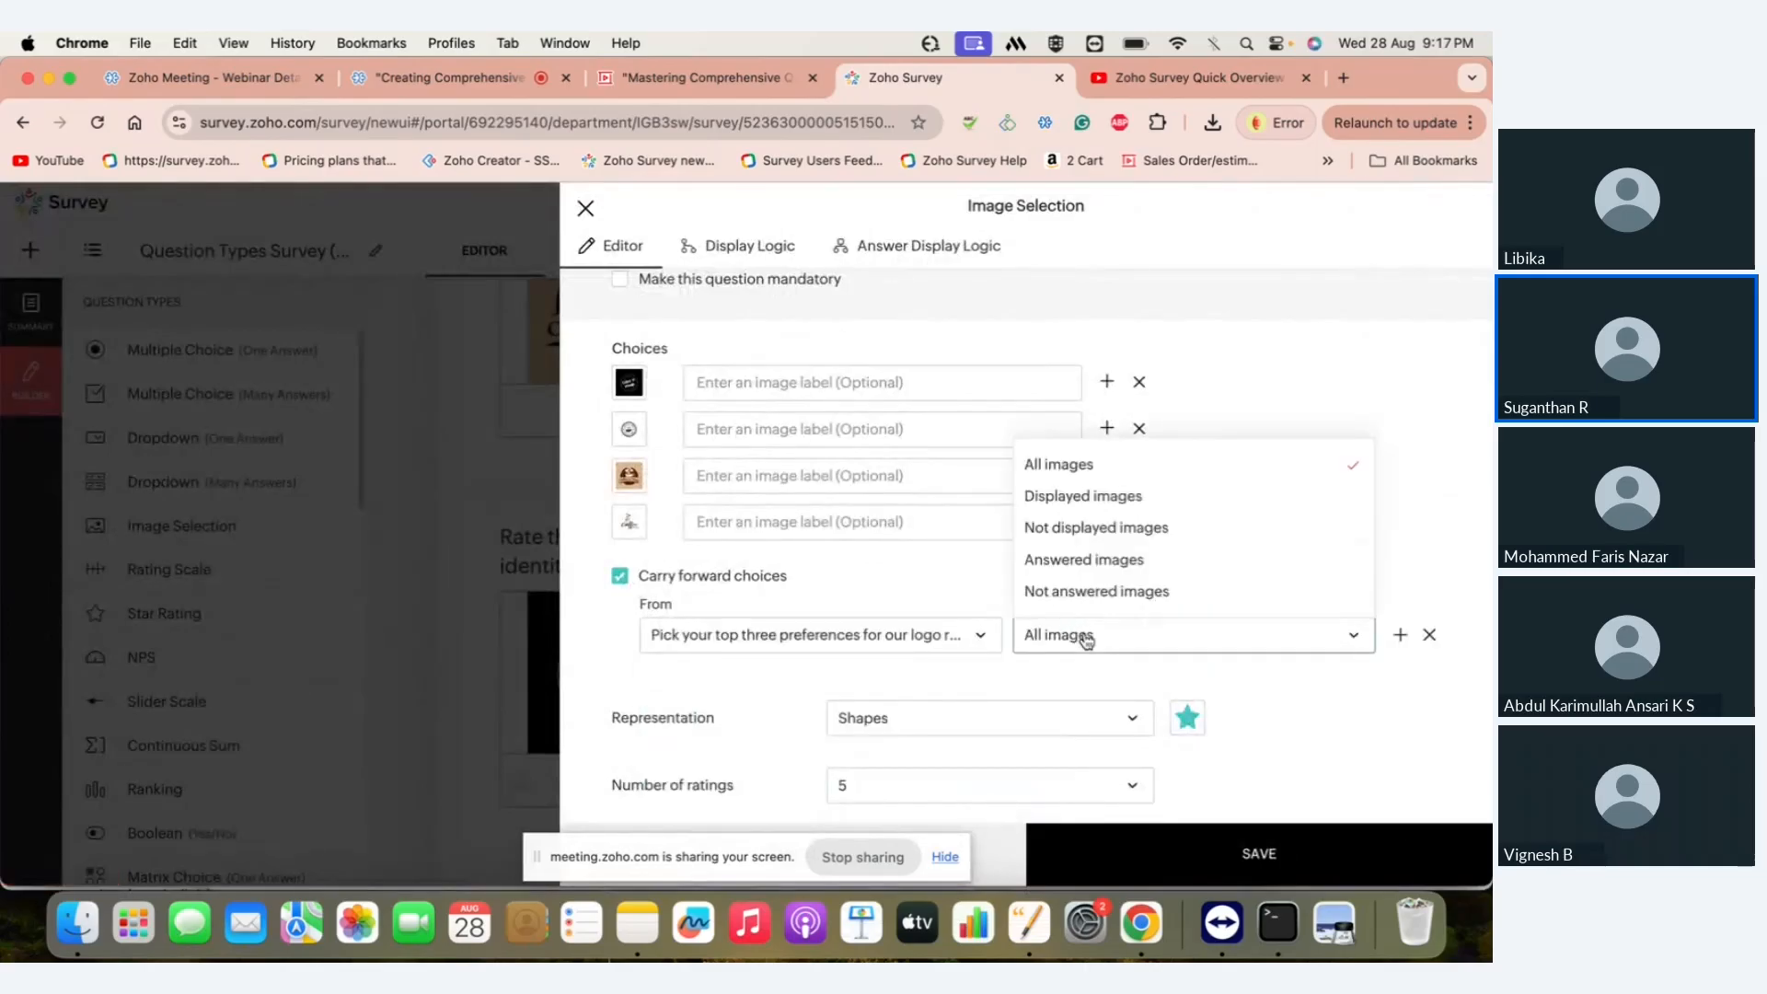
left_click(1110, 560)
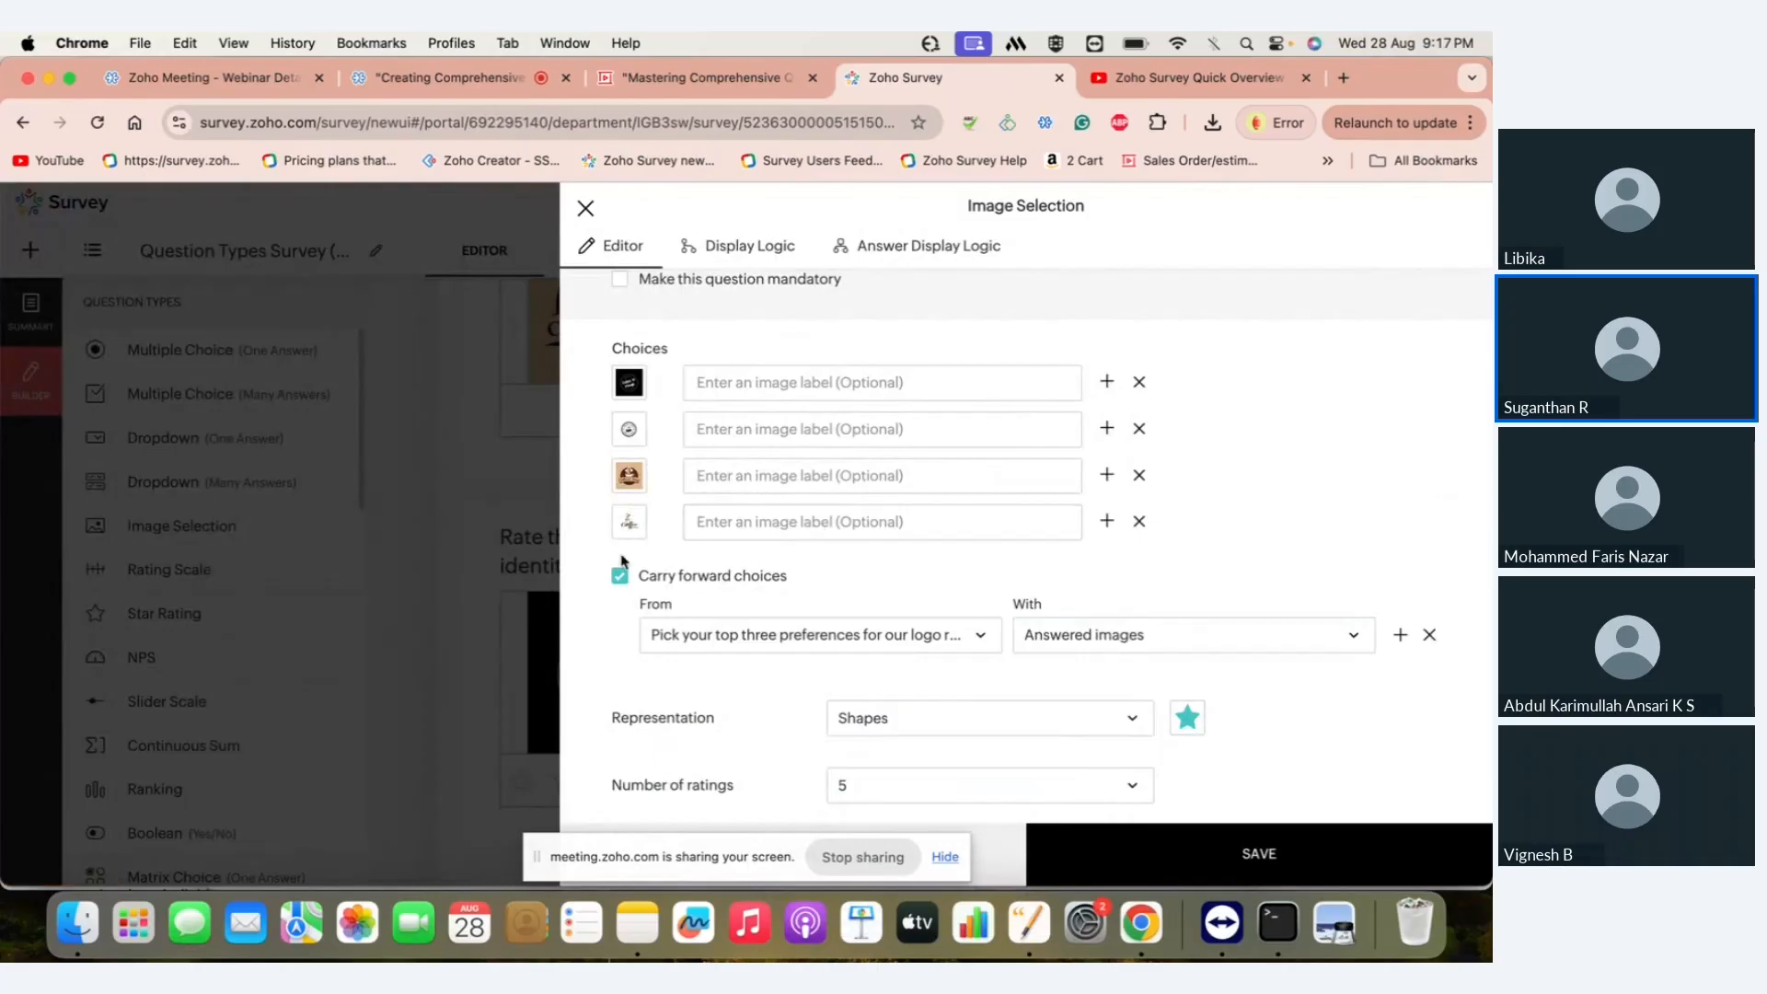
- Remove the existing logo images from the logo rating question's own choices
left_click(1140, 382)
left_click(1140, 382)
left_click(1140, 382)
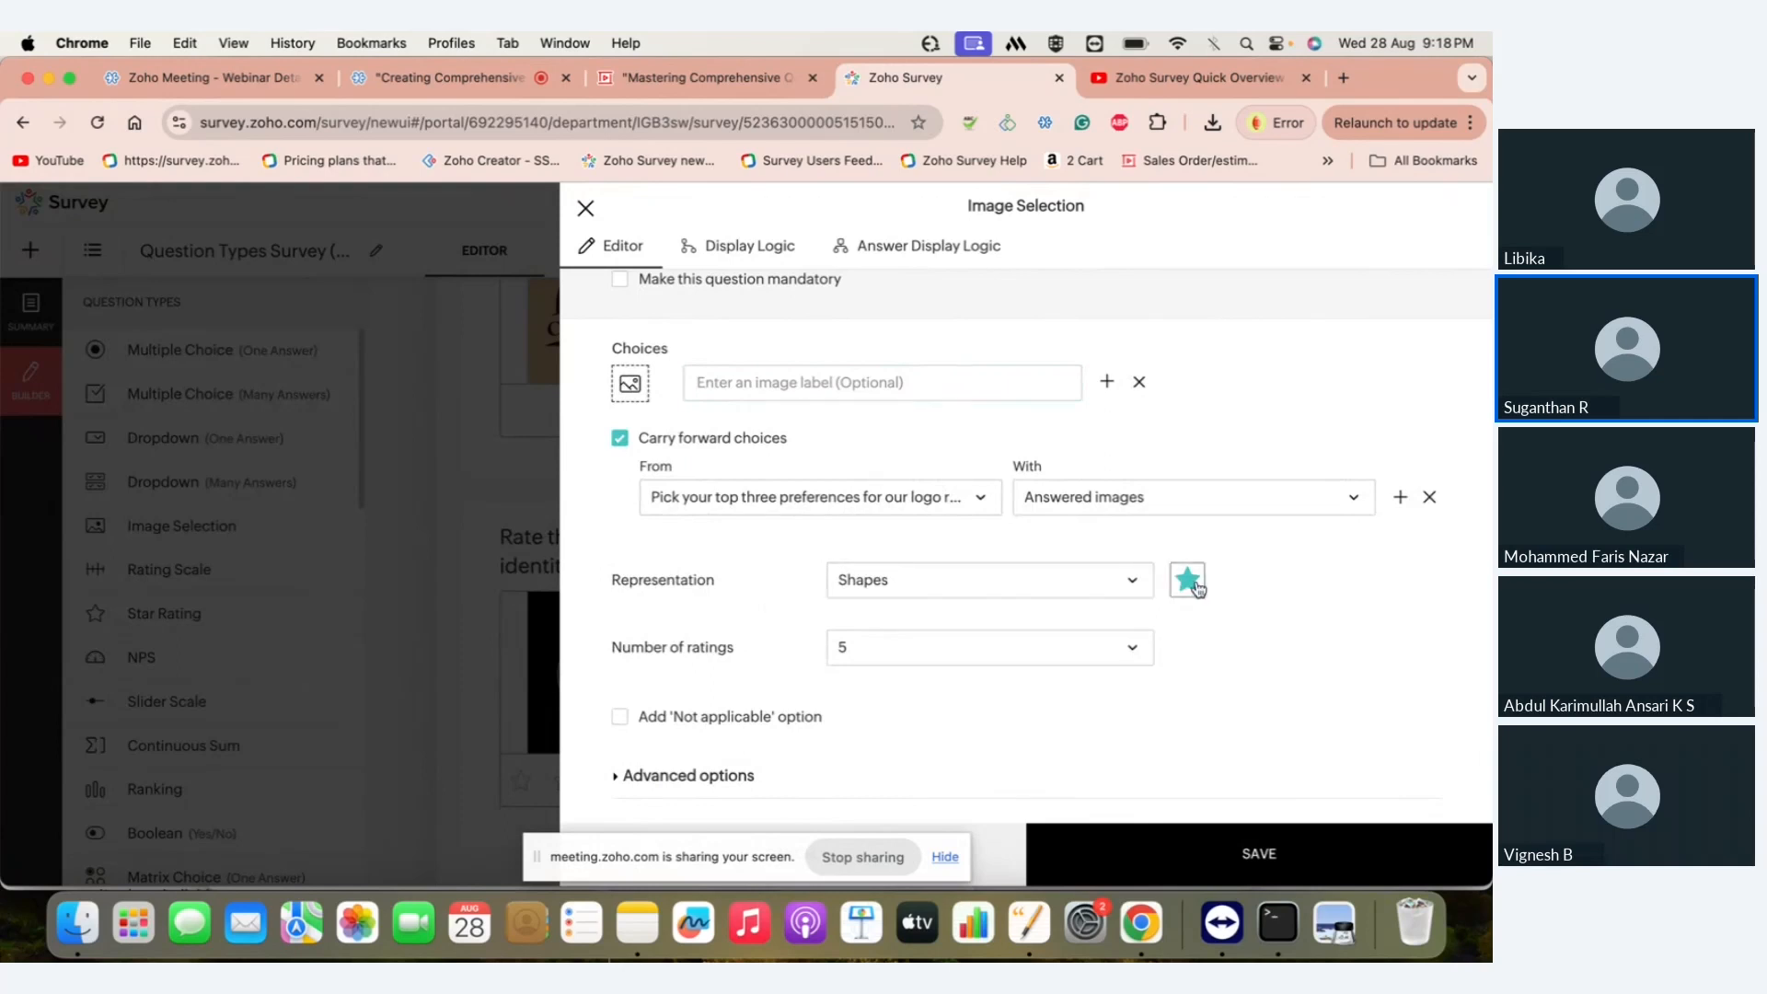
- Examine the custom shapes dialog and the number-of-ratings options for the logo rating question without changing them
left_click(1128, 581)
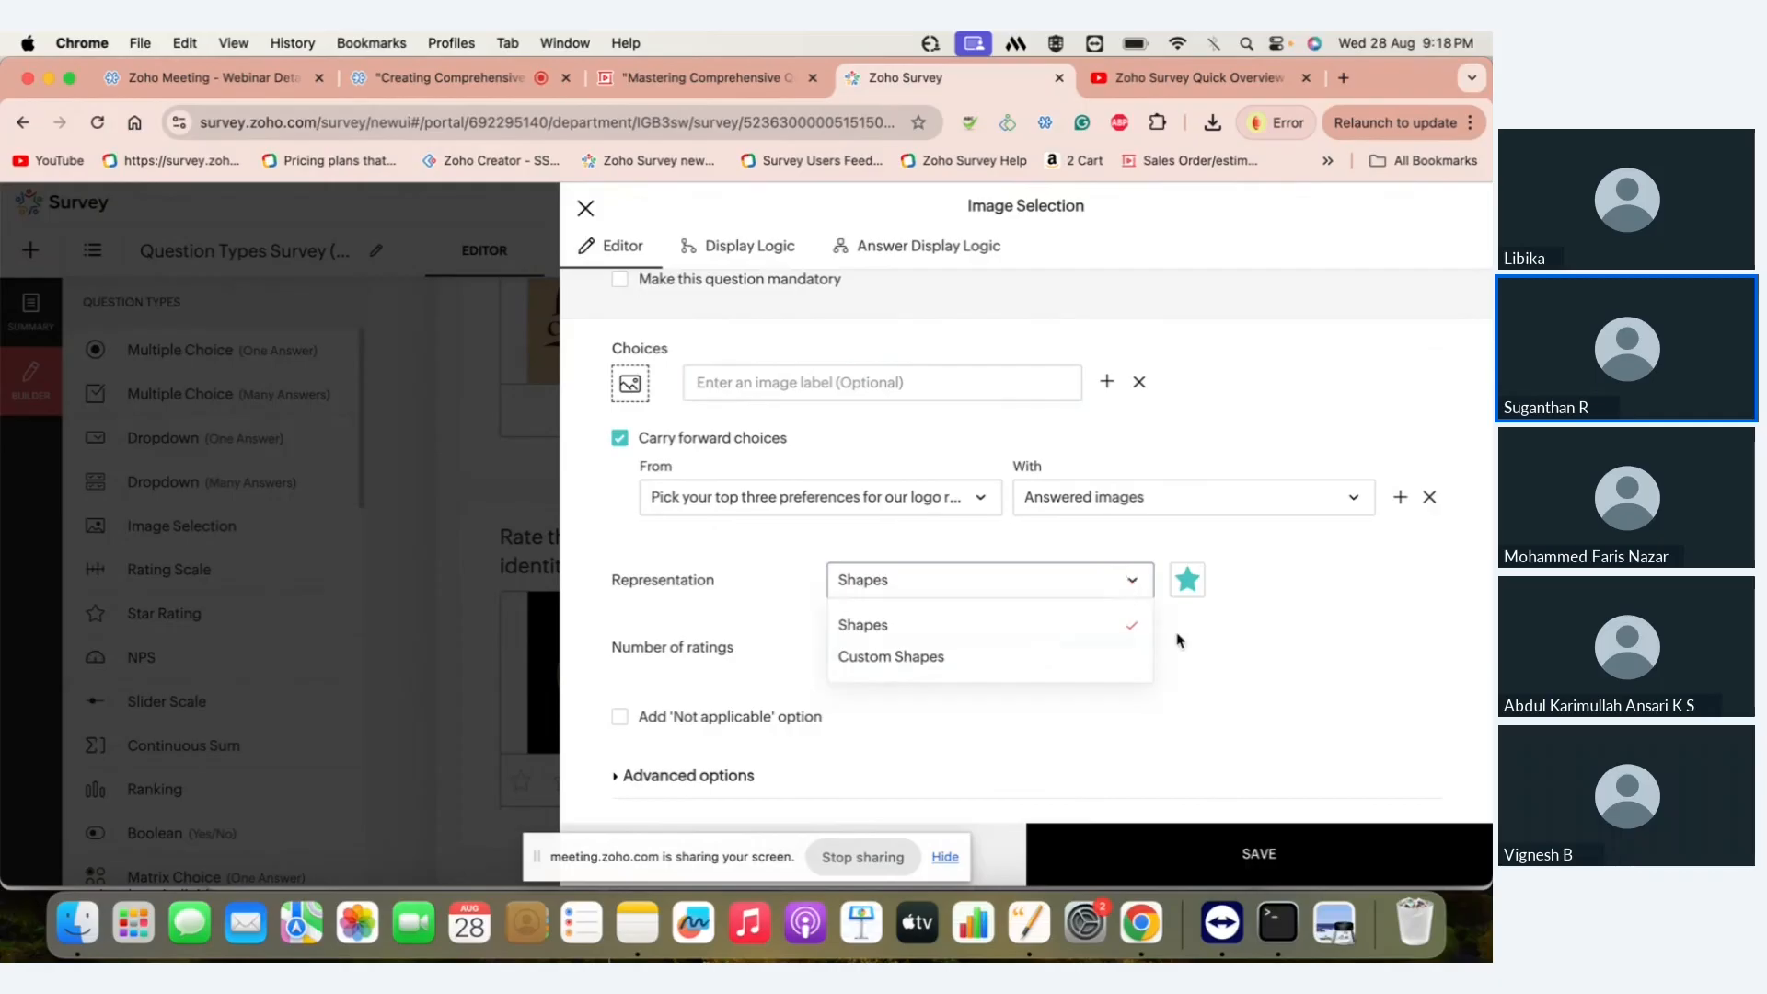
left_click(1058, 672)
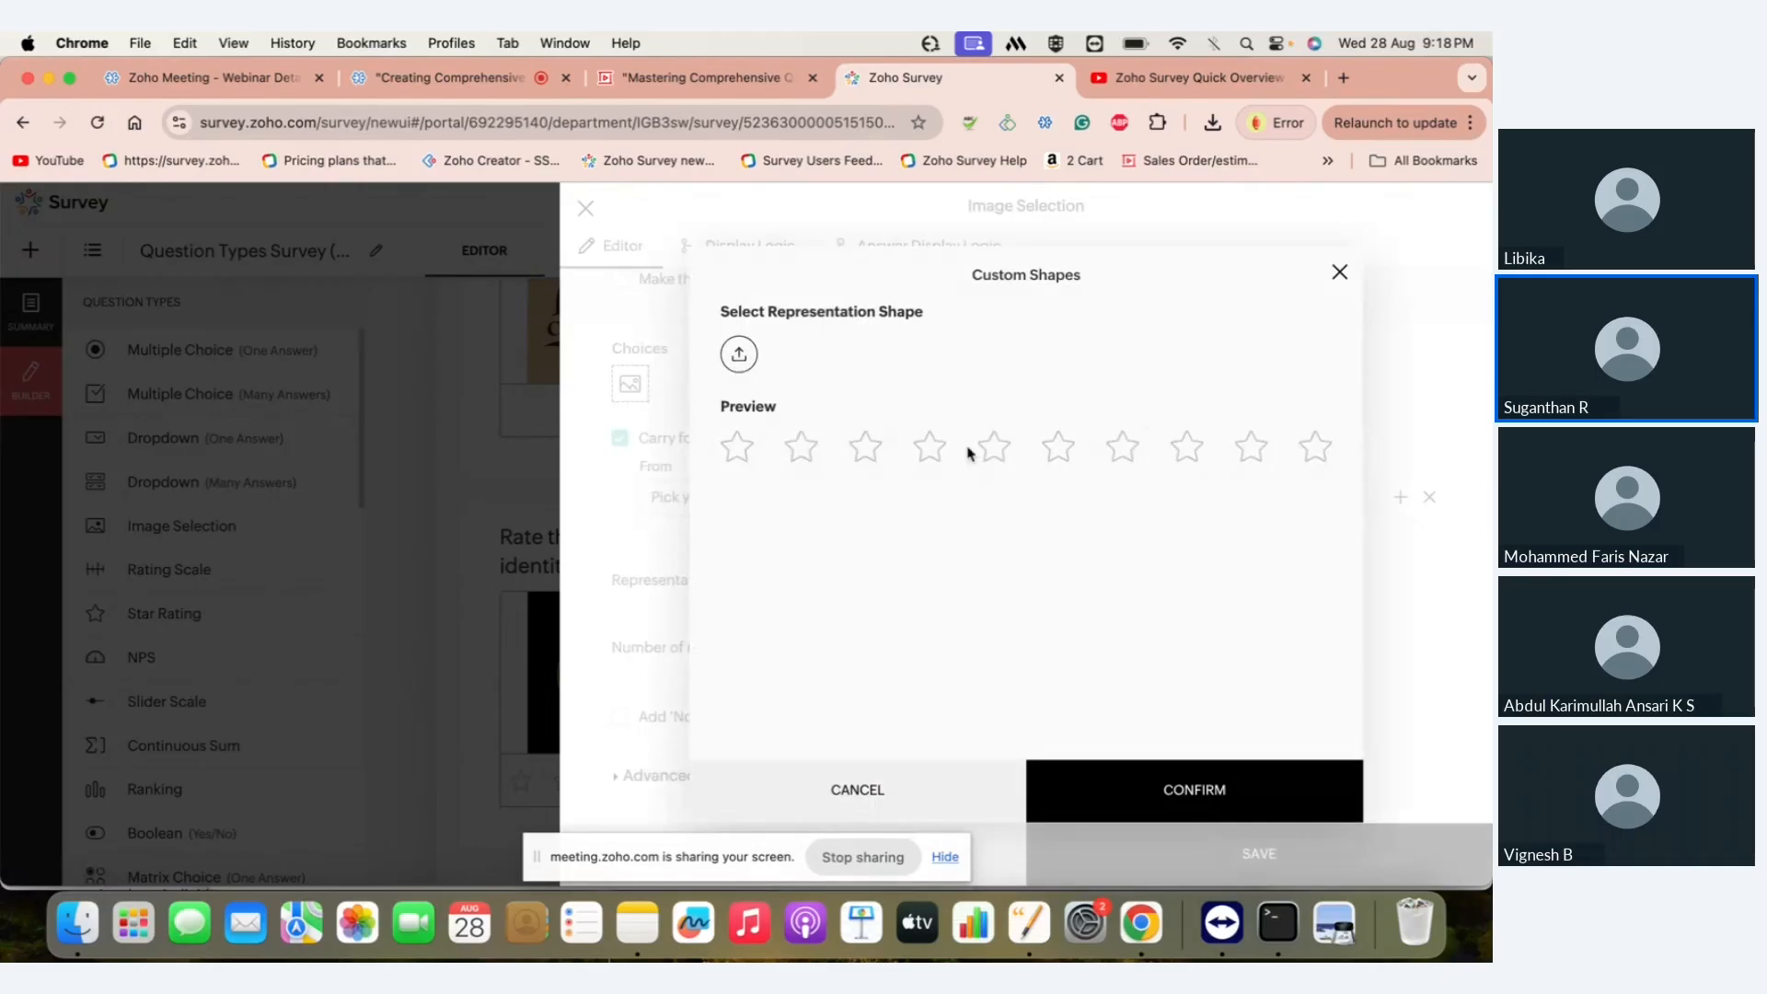
left_click(894, 800)
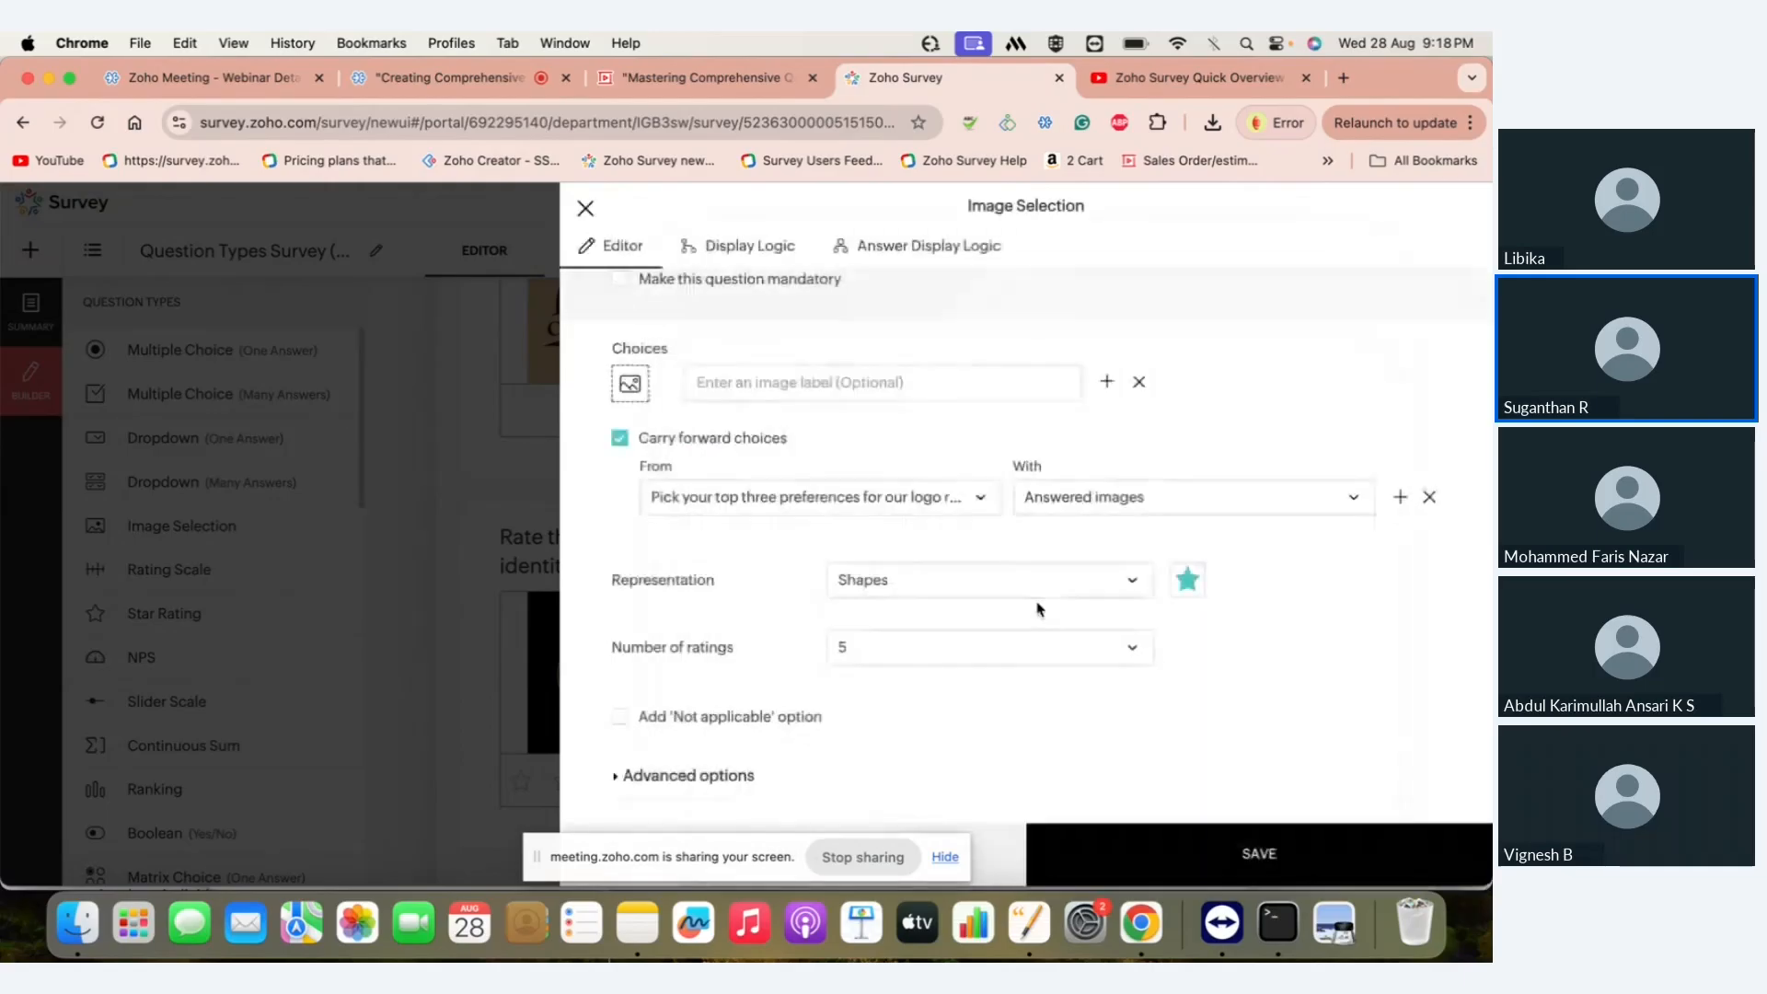
left_click(1046, 656)
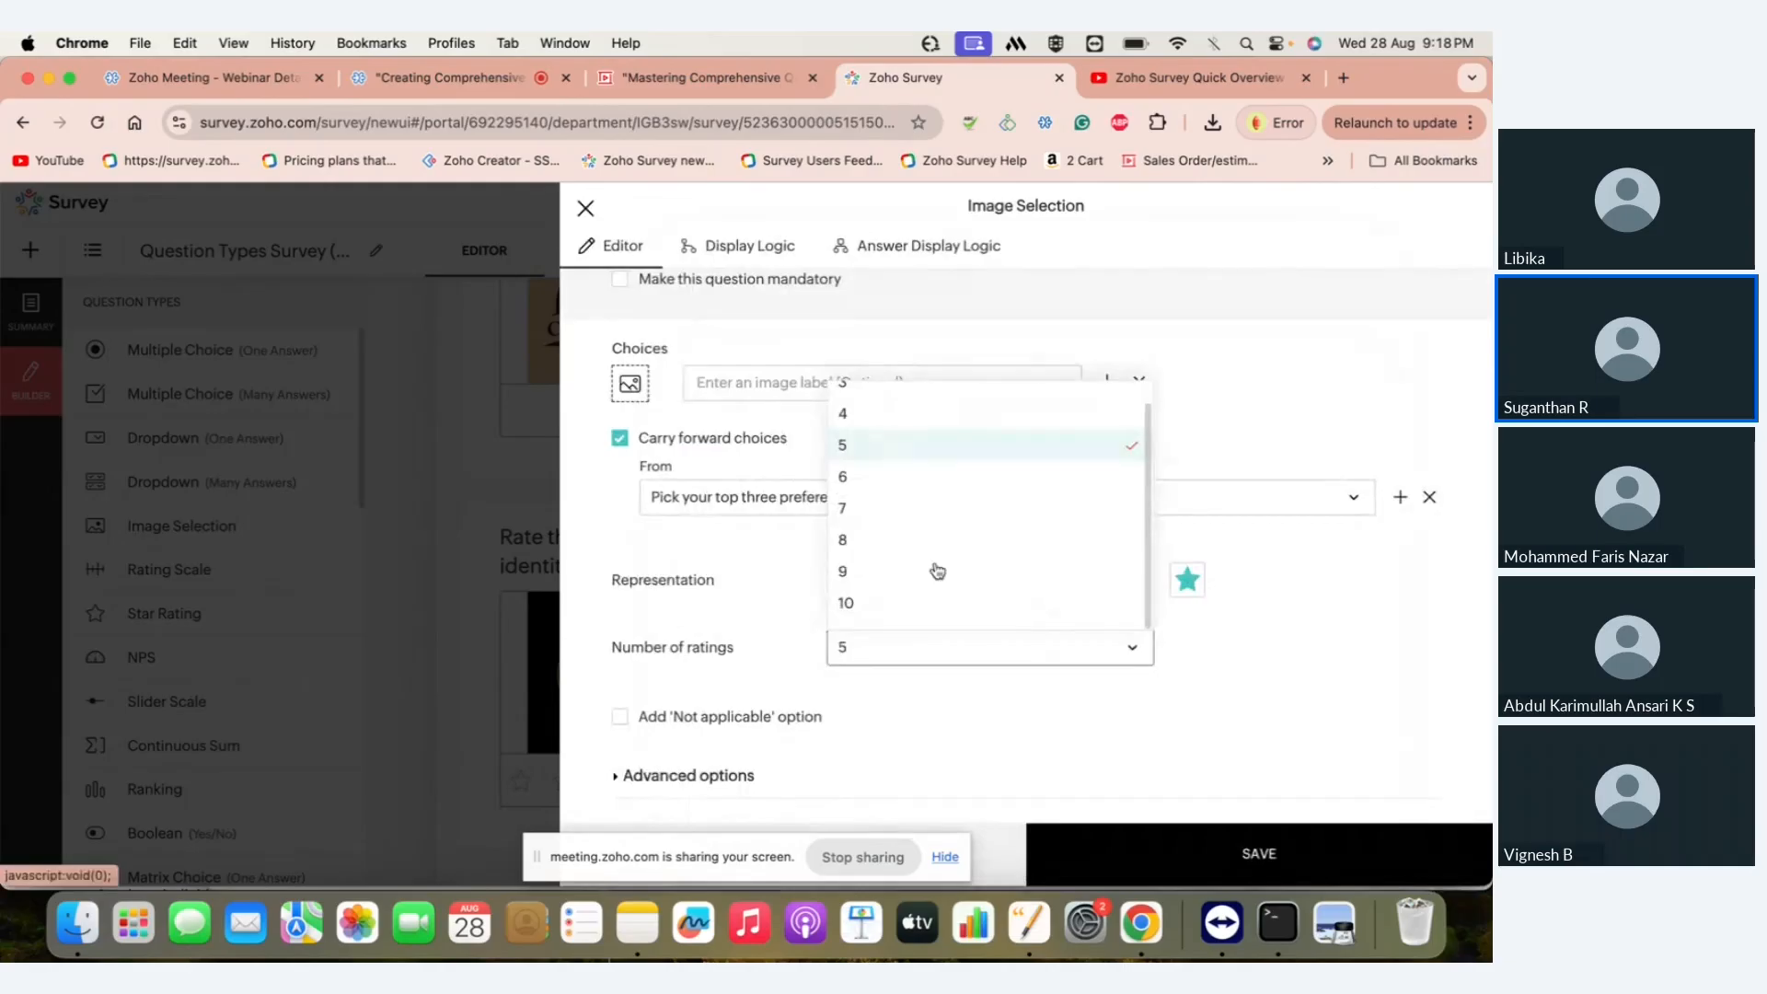
left_click(1122, 701)
- Save the logo rating question and check its carry-forward setup in the survey editor
scroll(1122, 701, "down", 1)
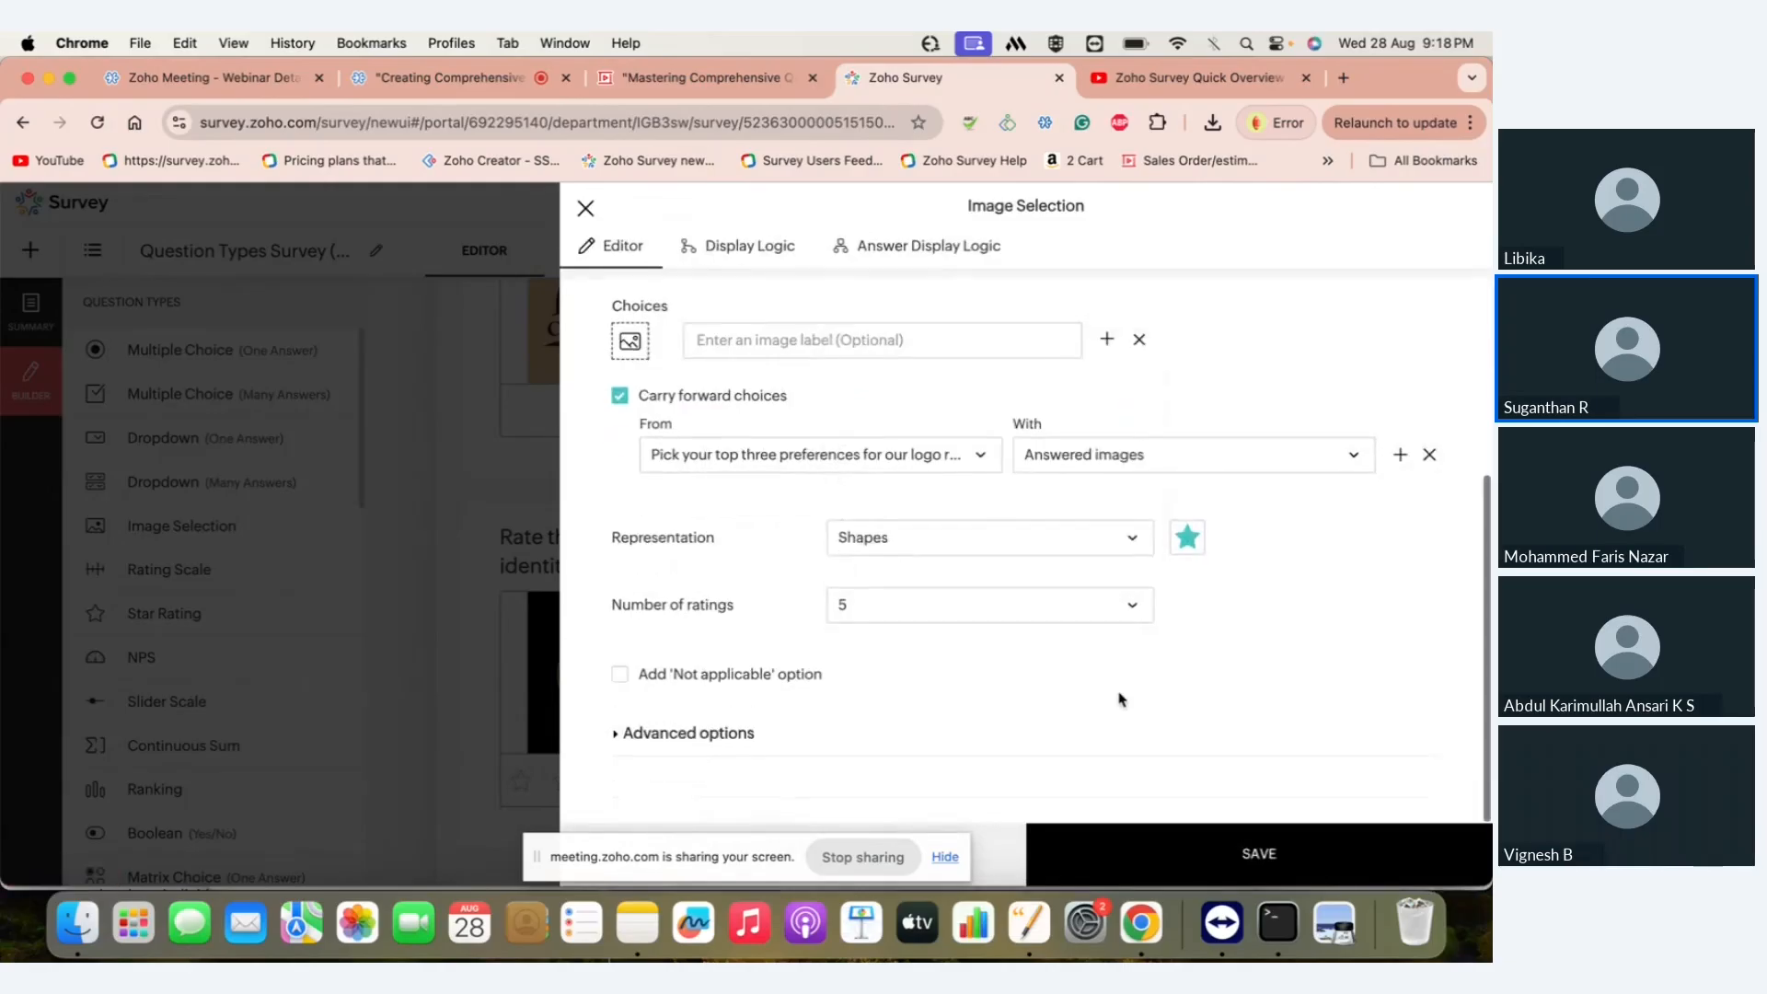
left_click(1170, 833)
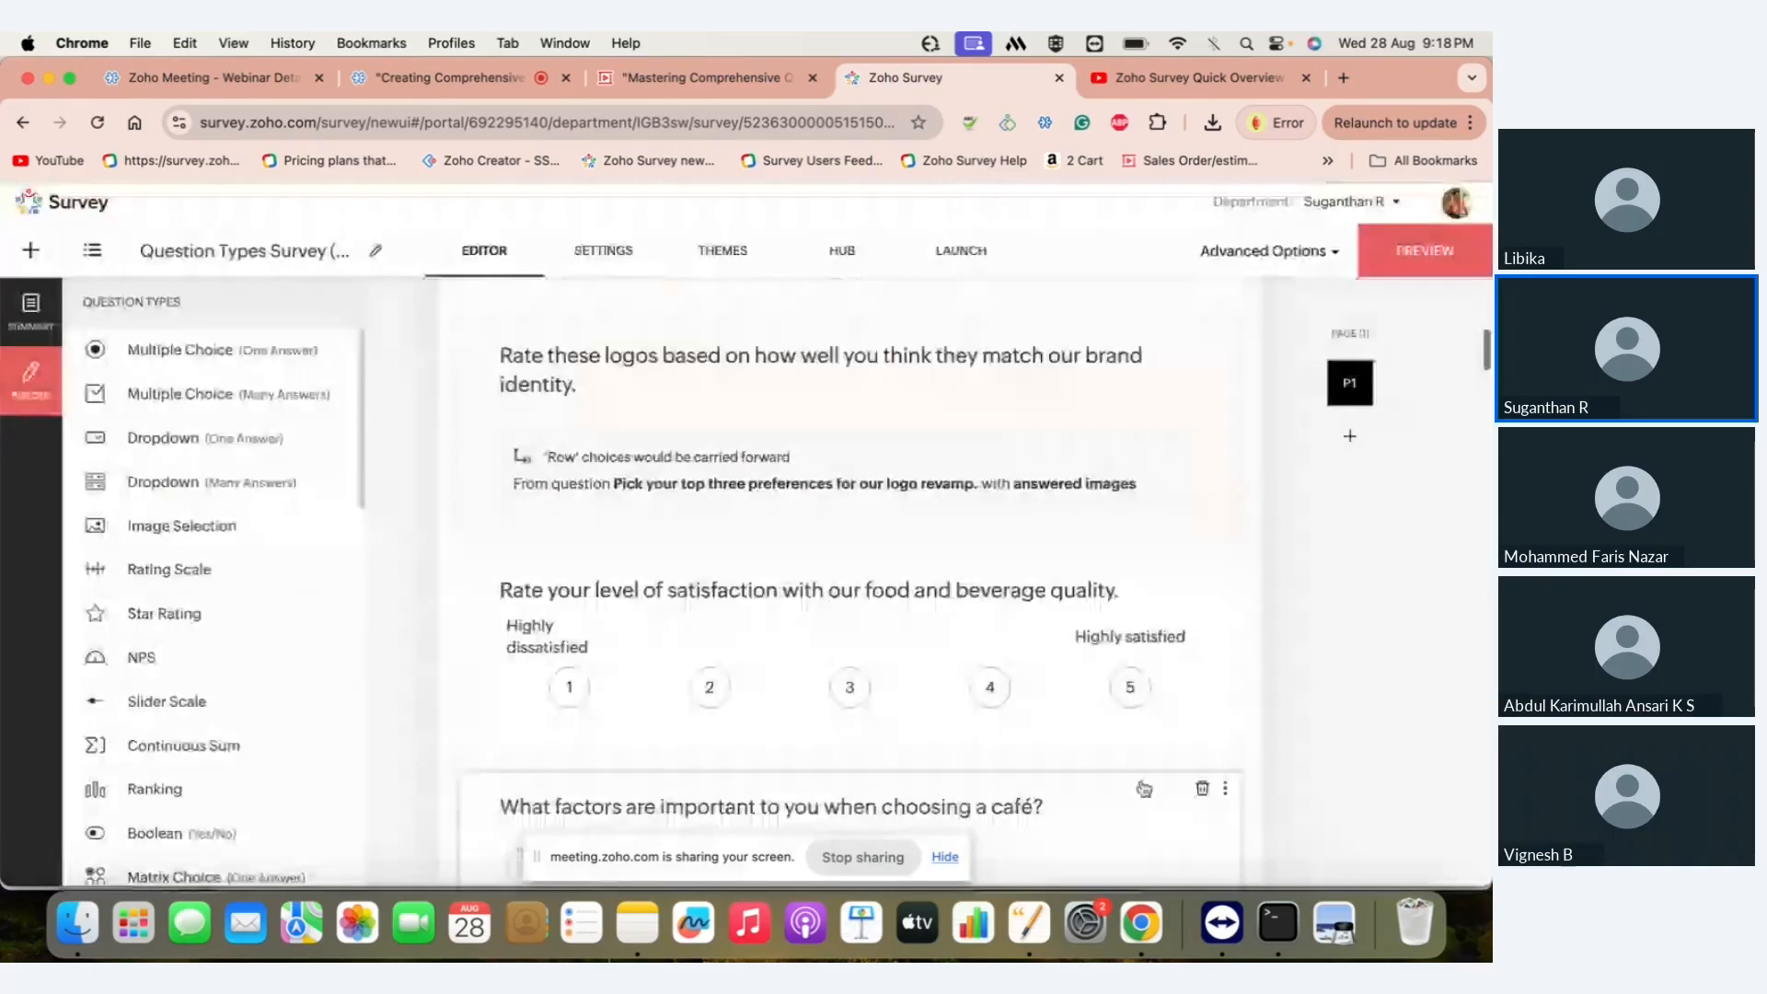
scroll(885, 464, "up", 2)
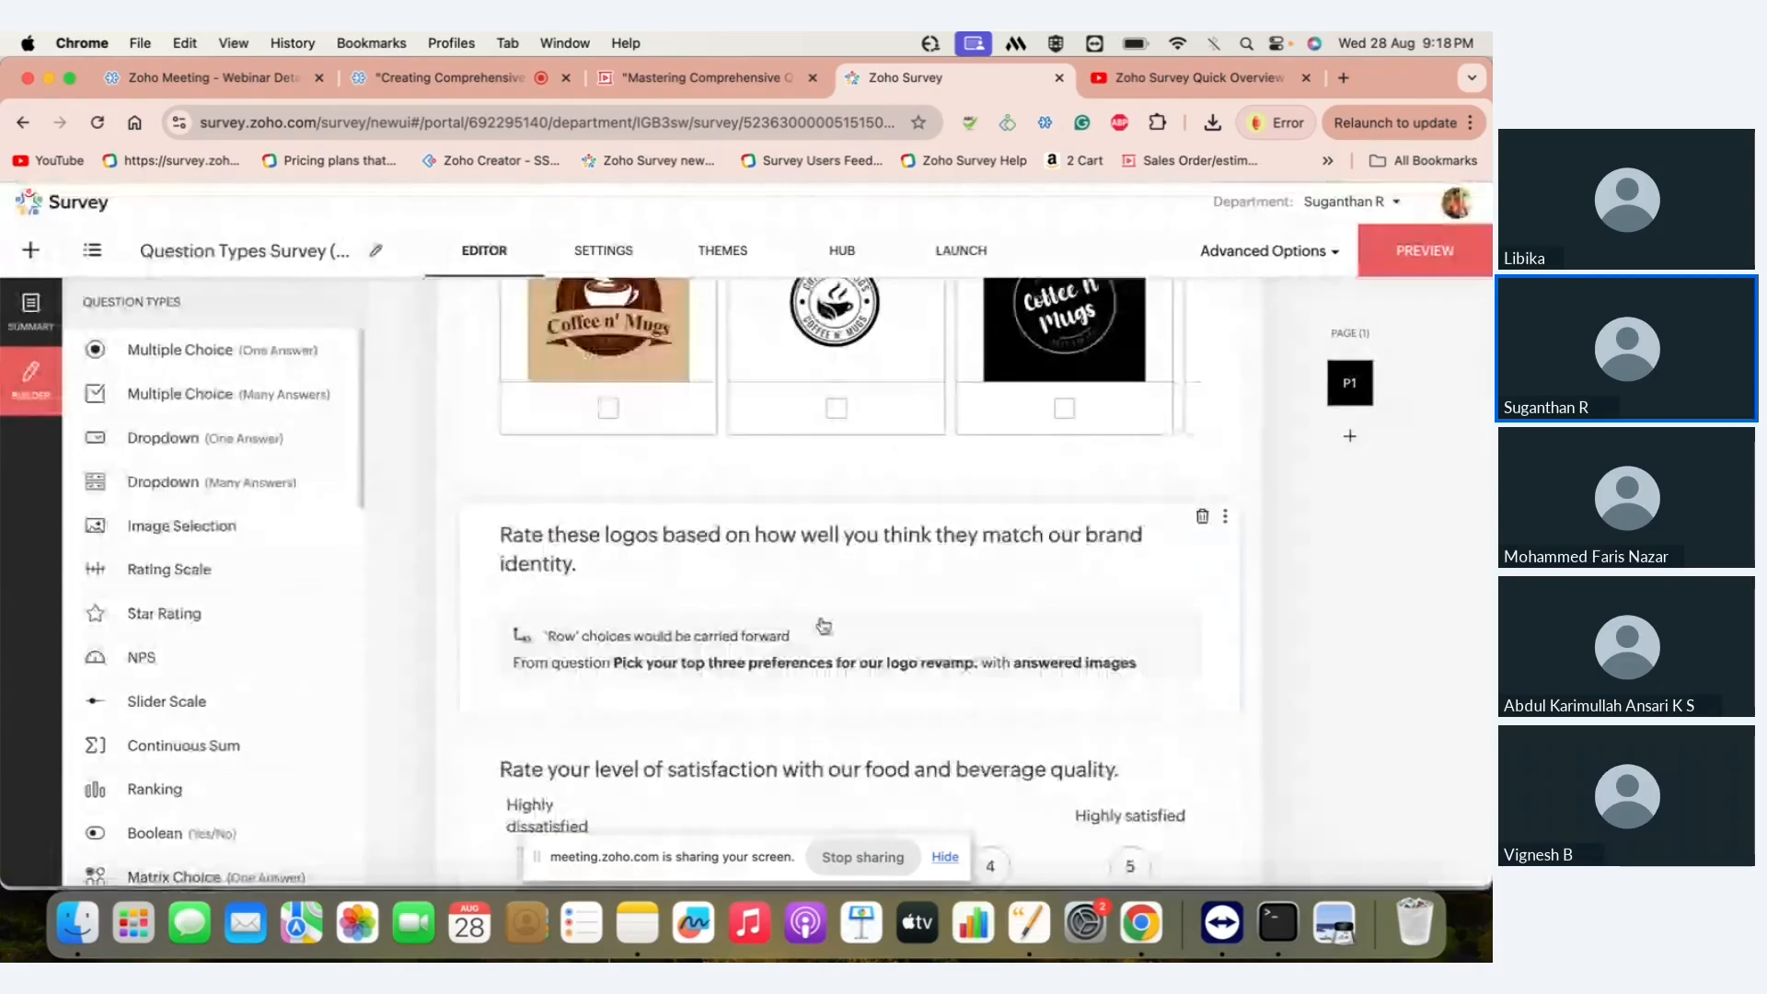
scroll(889, 653, "up", 2)
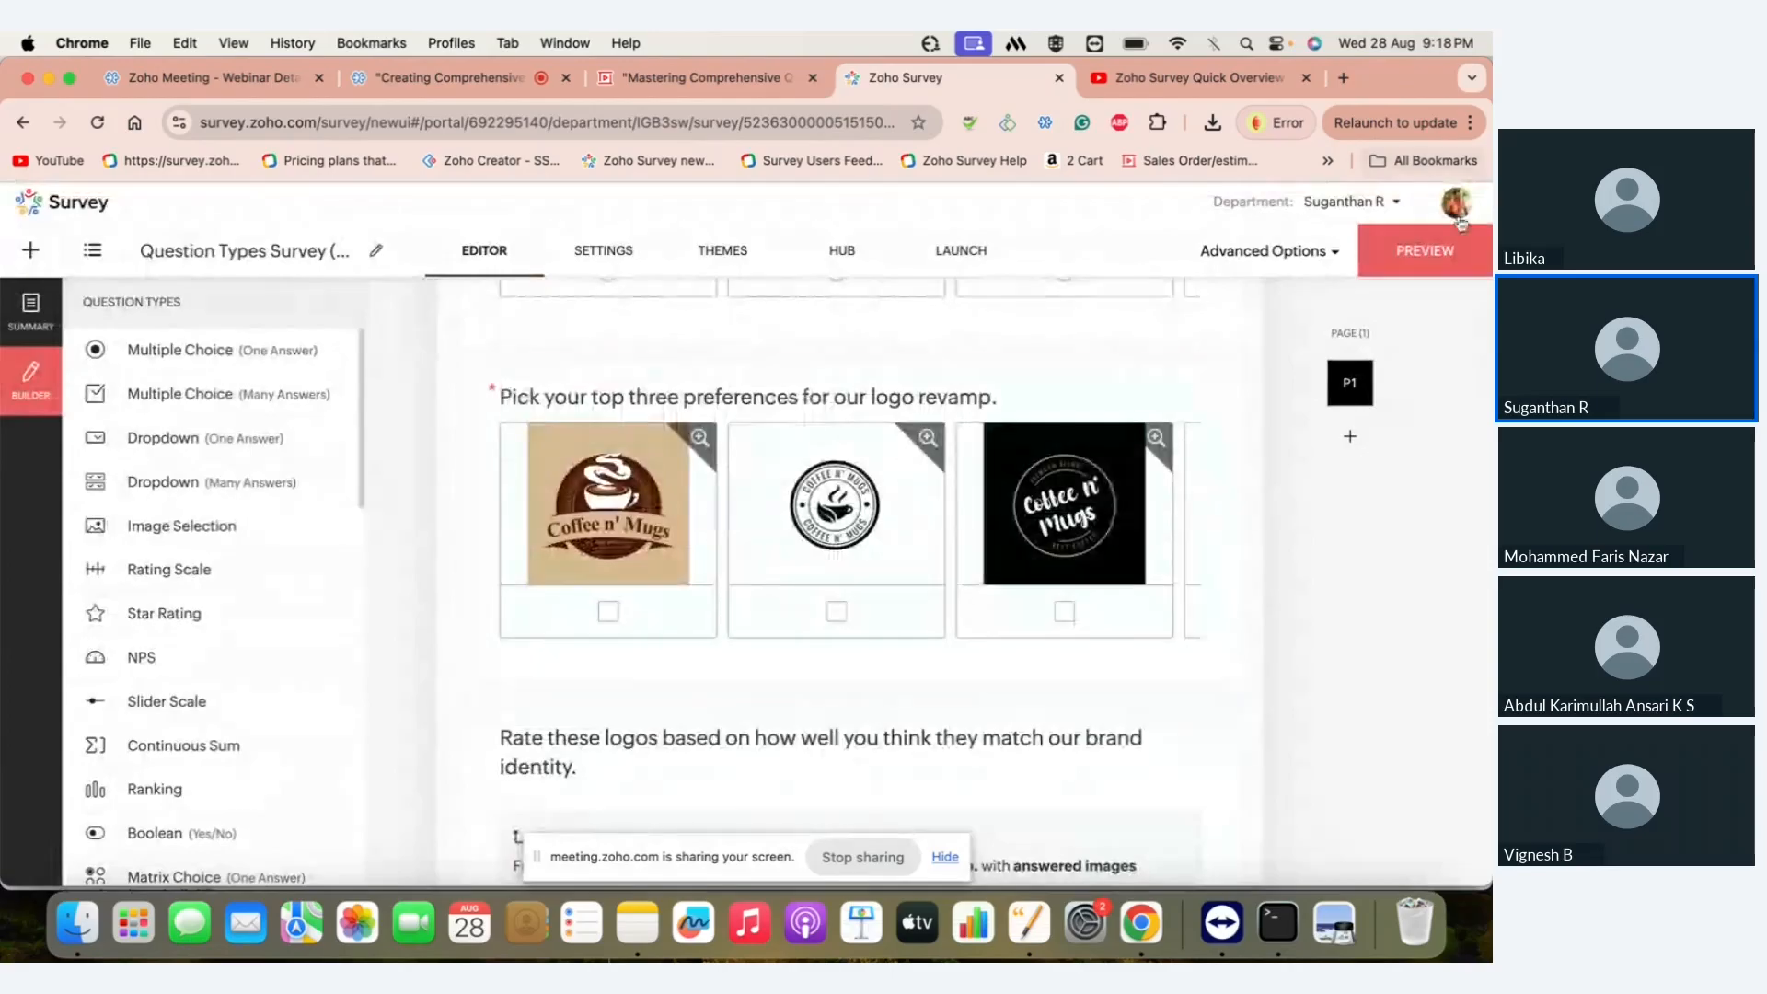
- Preview the survey and select the brown and the white Coffee n' Mugs logos in the logo preference question
left_click(1423, 251)
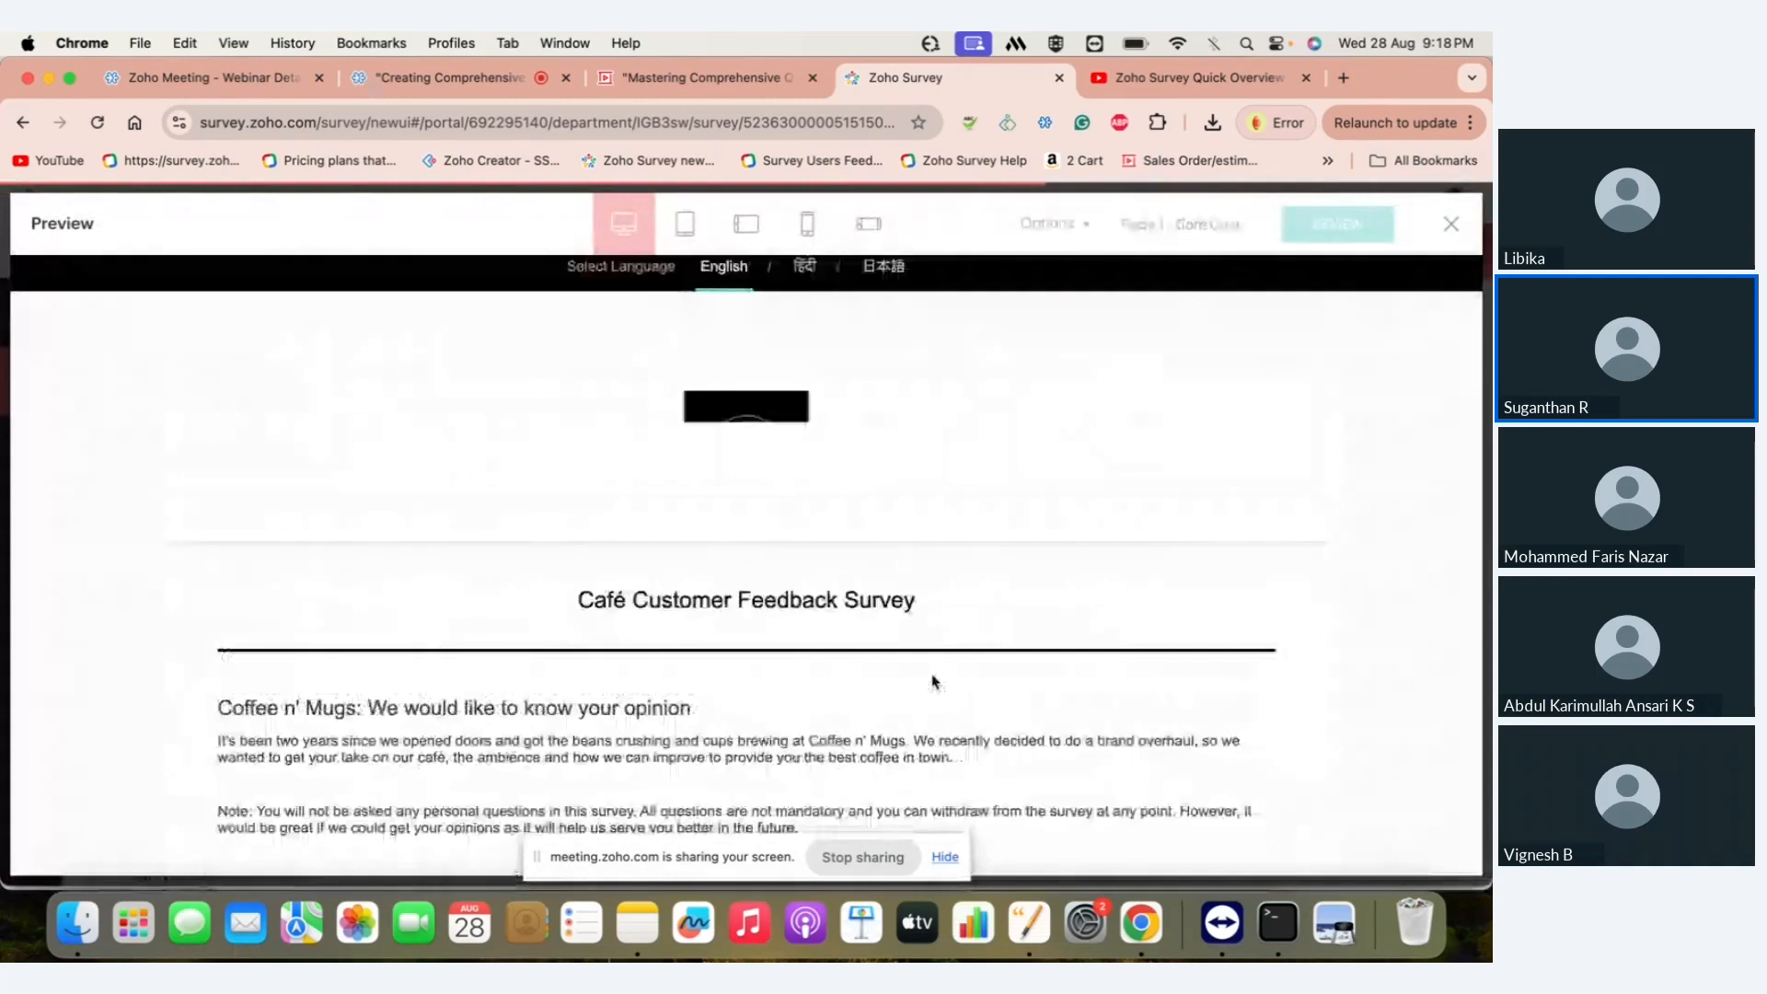
scroll(934, 681, "down", 10)
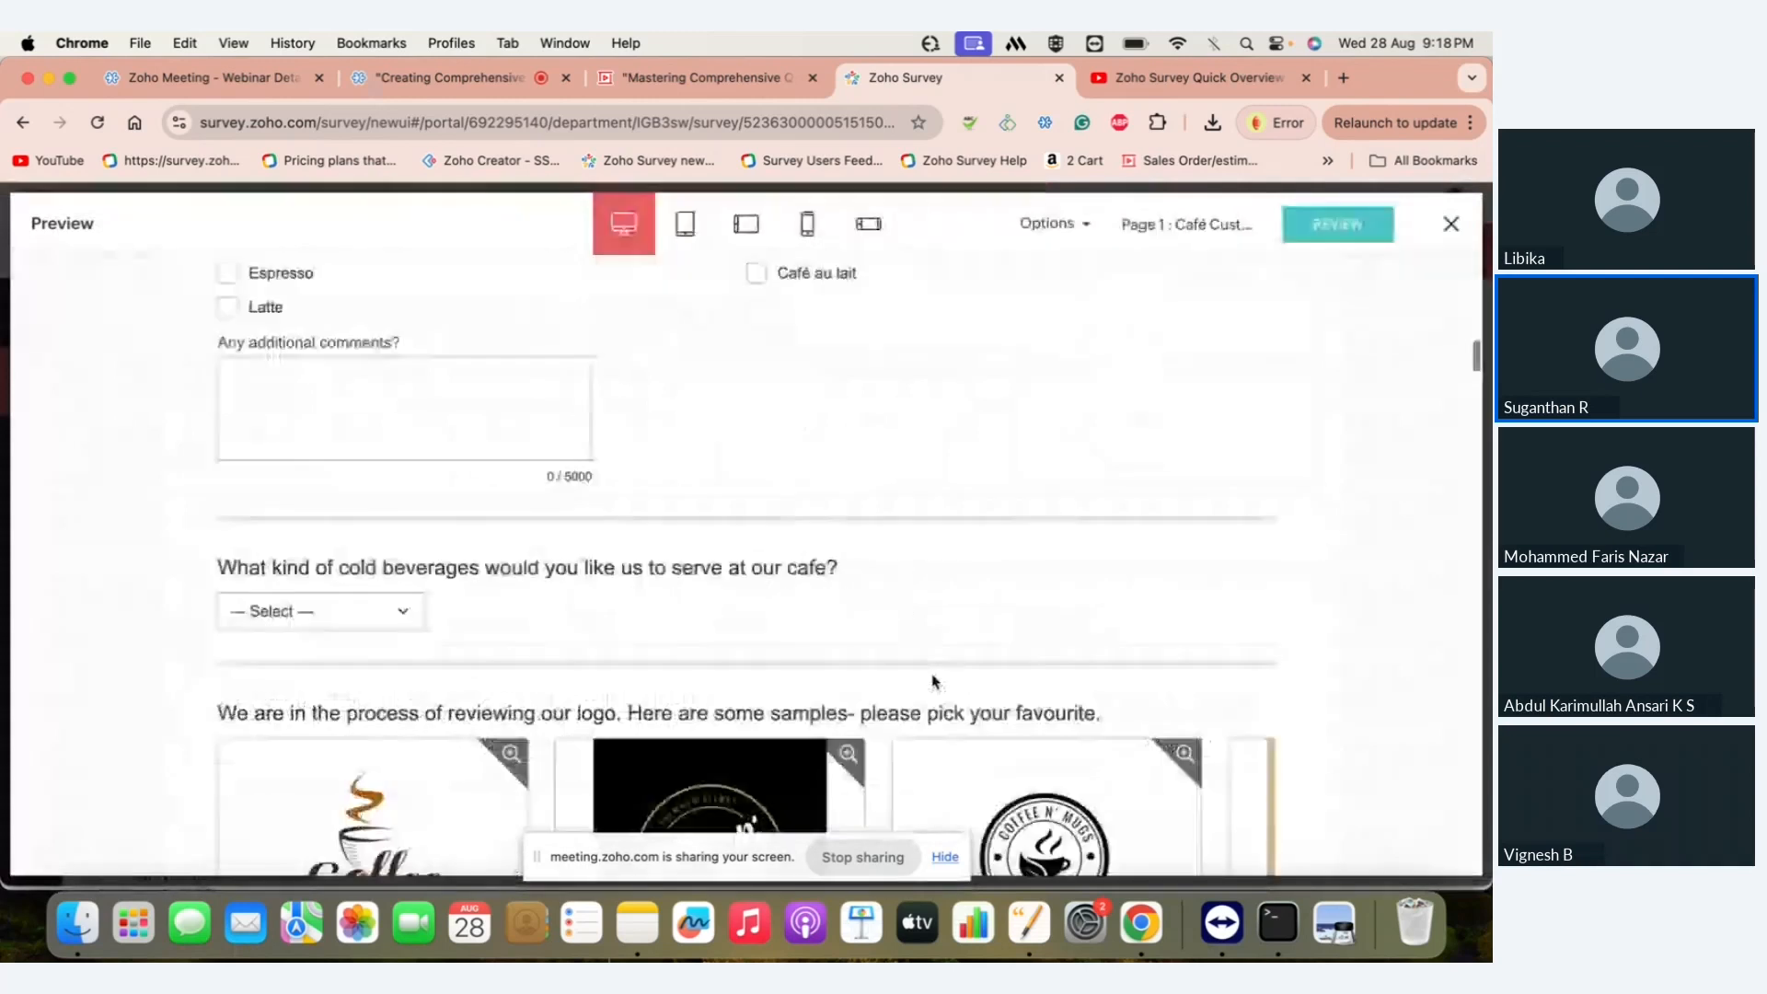
scroll(935, 681, "down", 5)
scroll(934, 681, "down", 3)
left_click(373, 570)
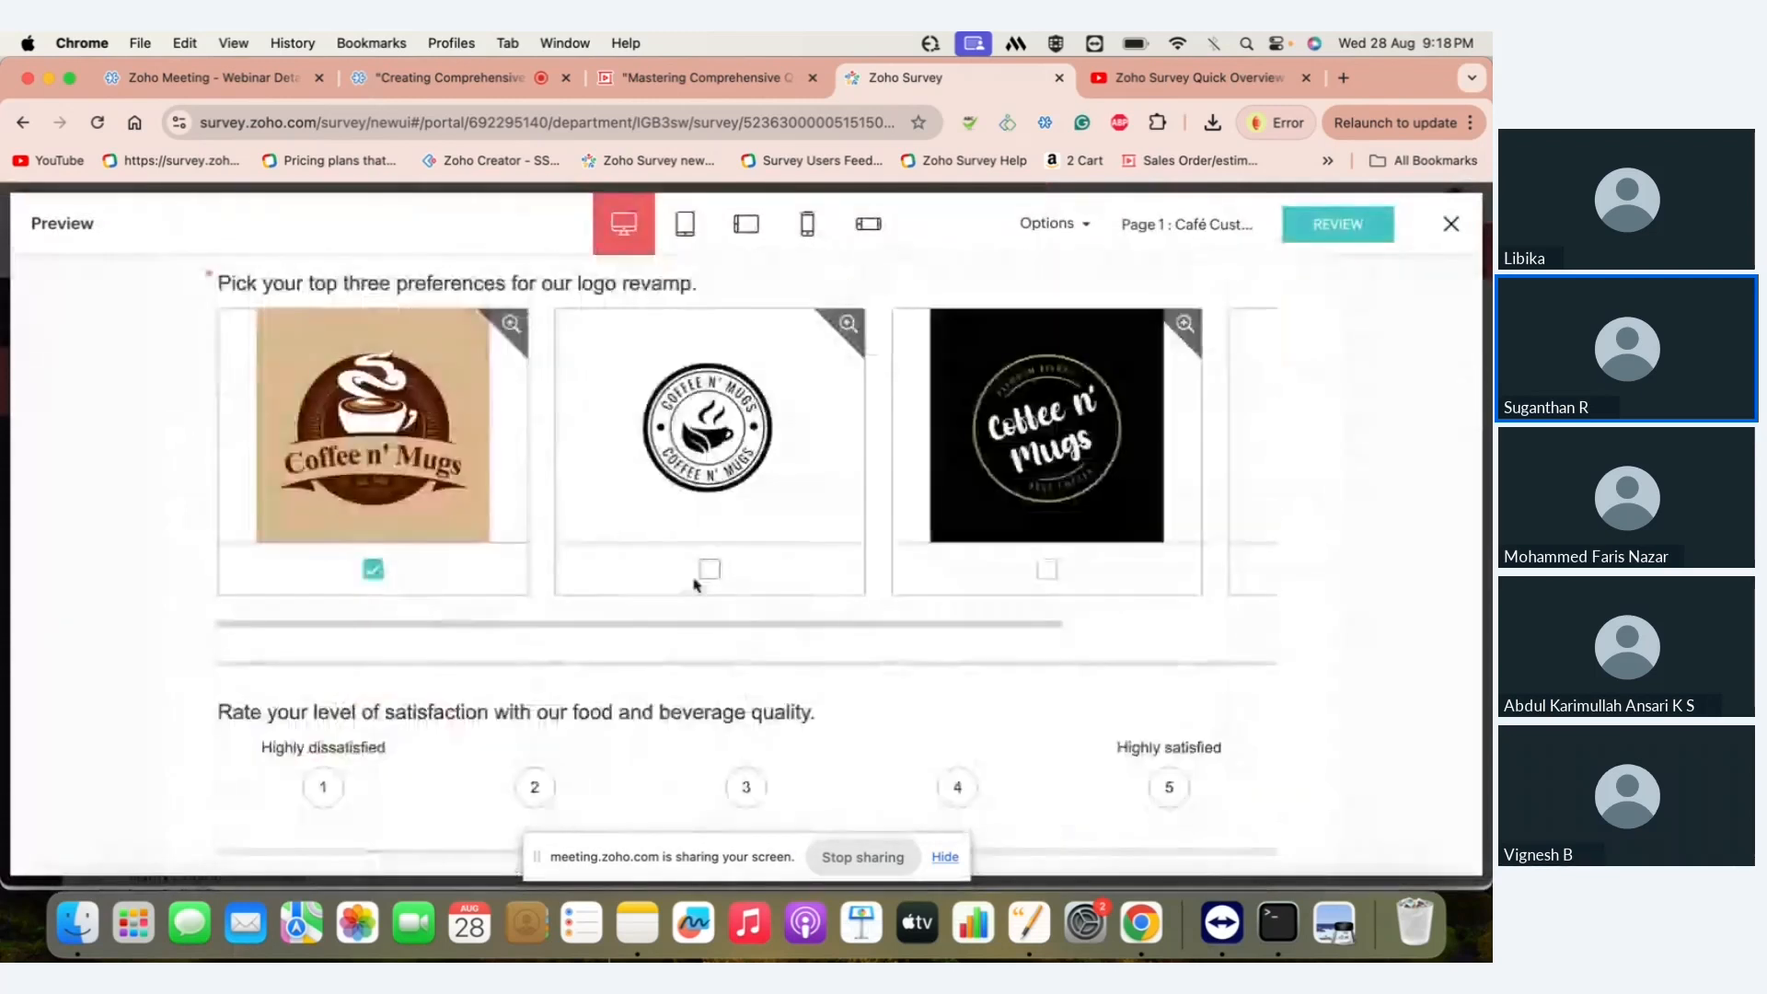
left_click(710, 570)
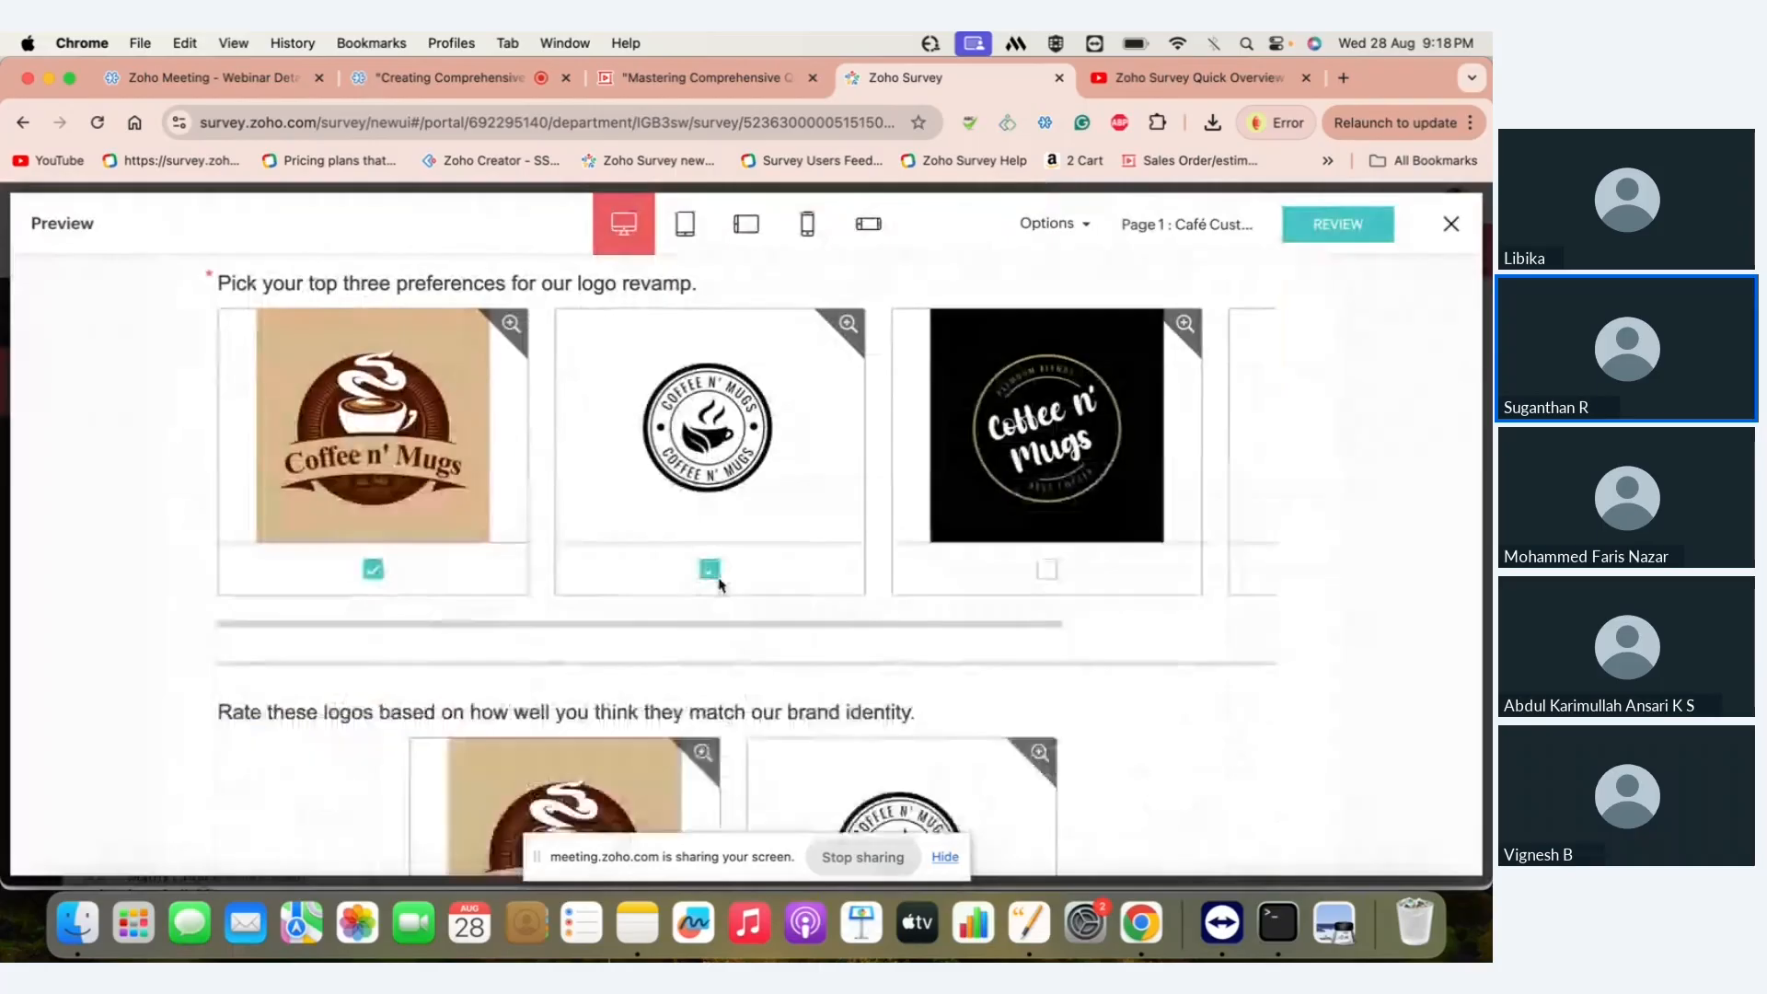
- Rate the carried-forward brown logo 5 stars and the white logo 3 stars in the preview, and return to the editor
scroll(718, 580, "down", 5)
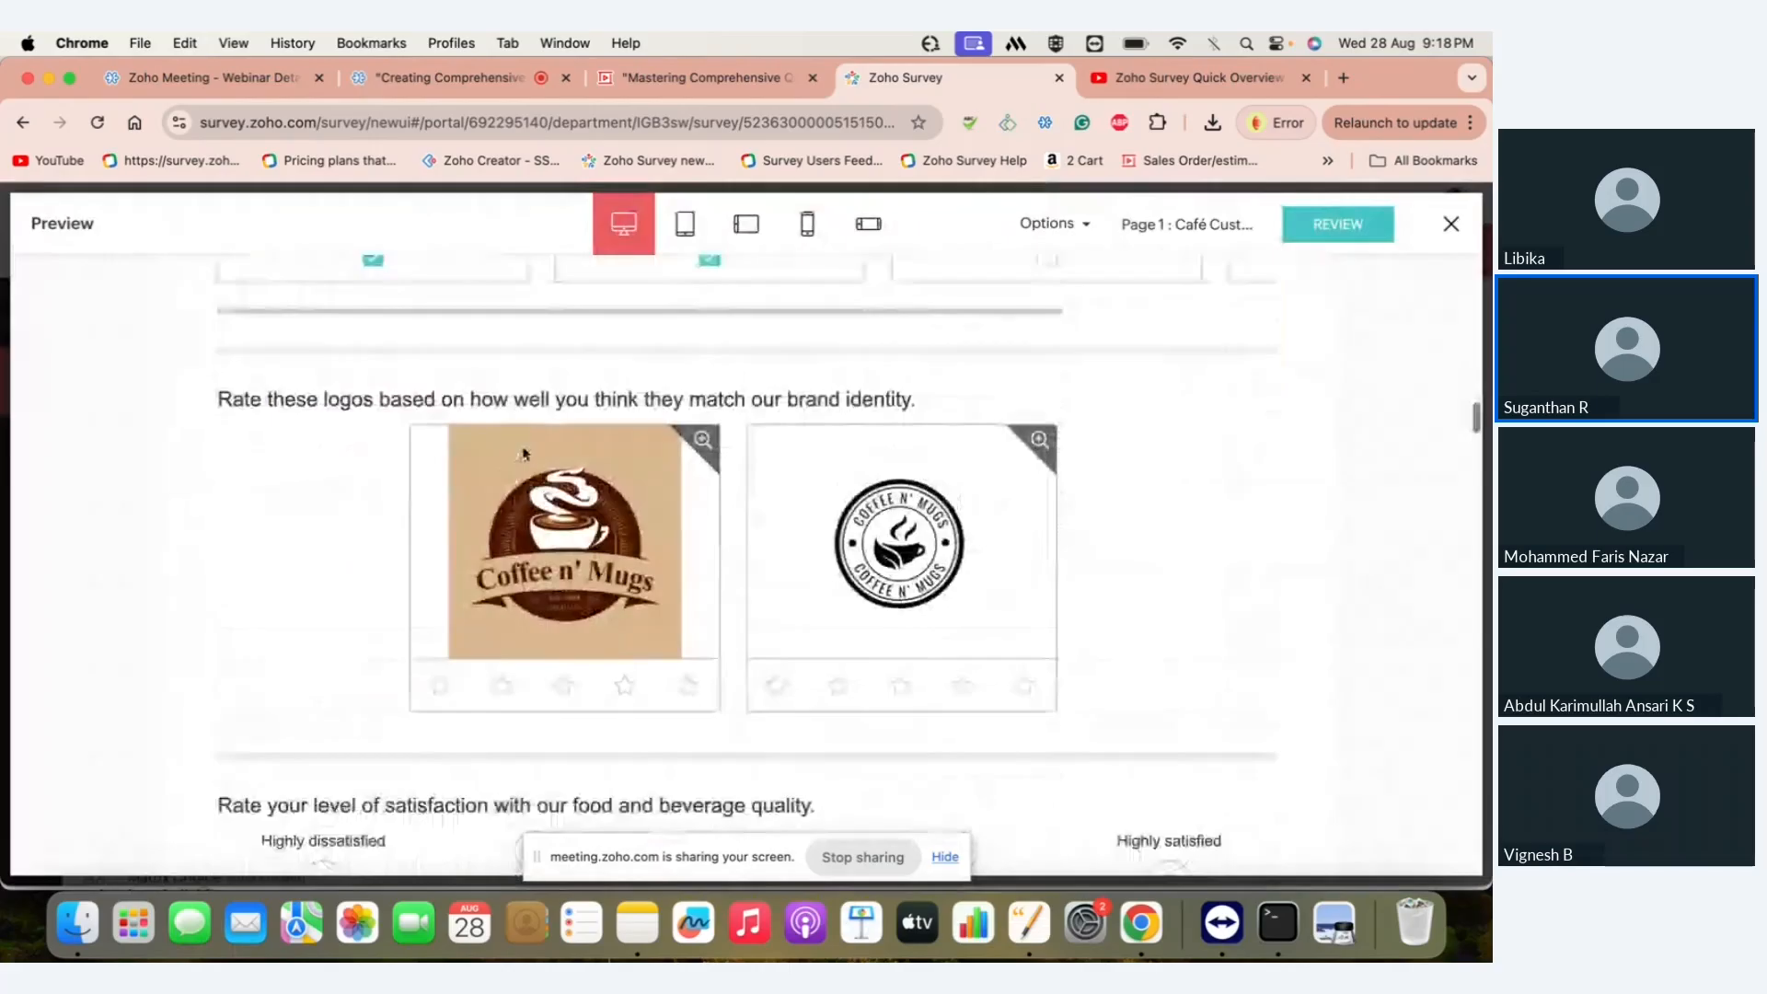
scroll(523, 452, "up", 2)
scroll(522, 453, "up", 1)
scroll(932, 780, "down", 2)
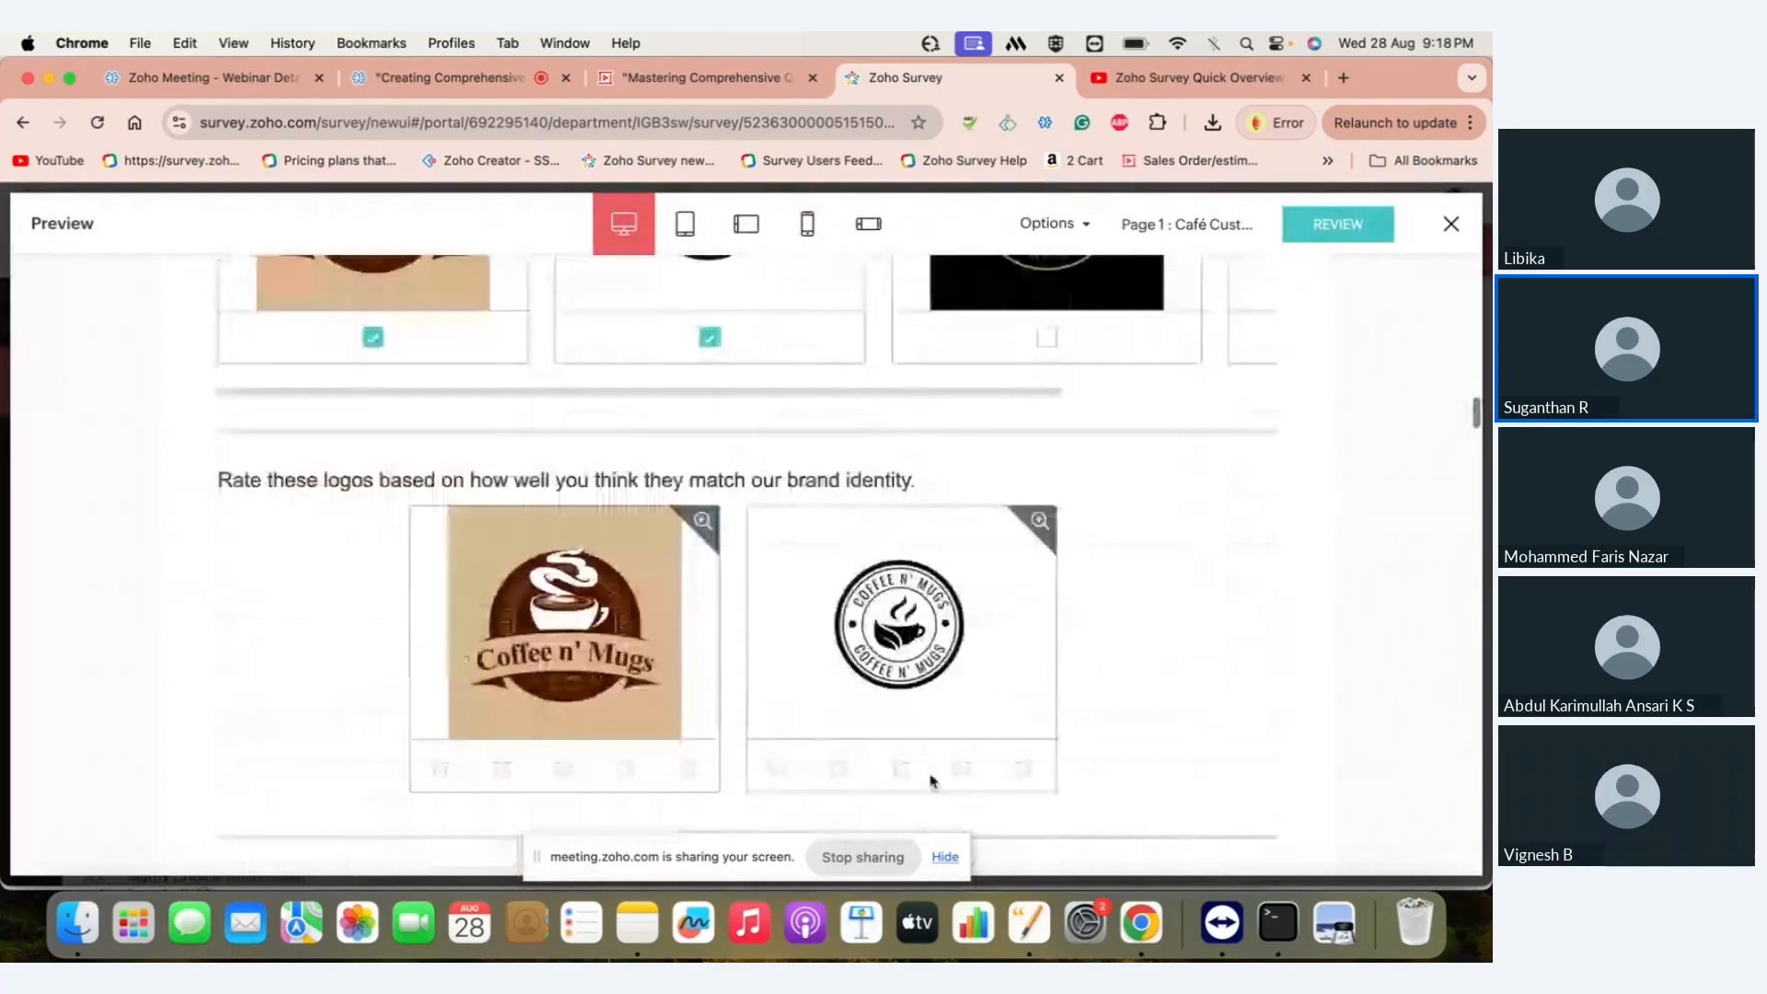
scroll(930, 780, "down", 1)
left_click(900, 642)
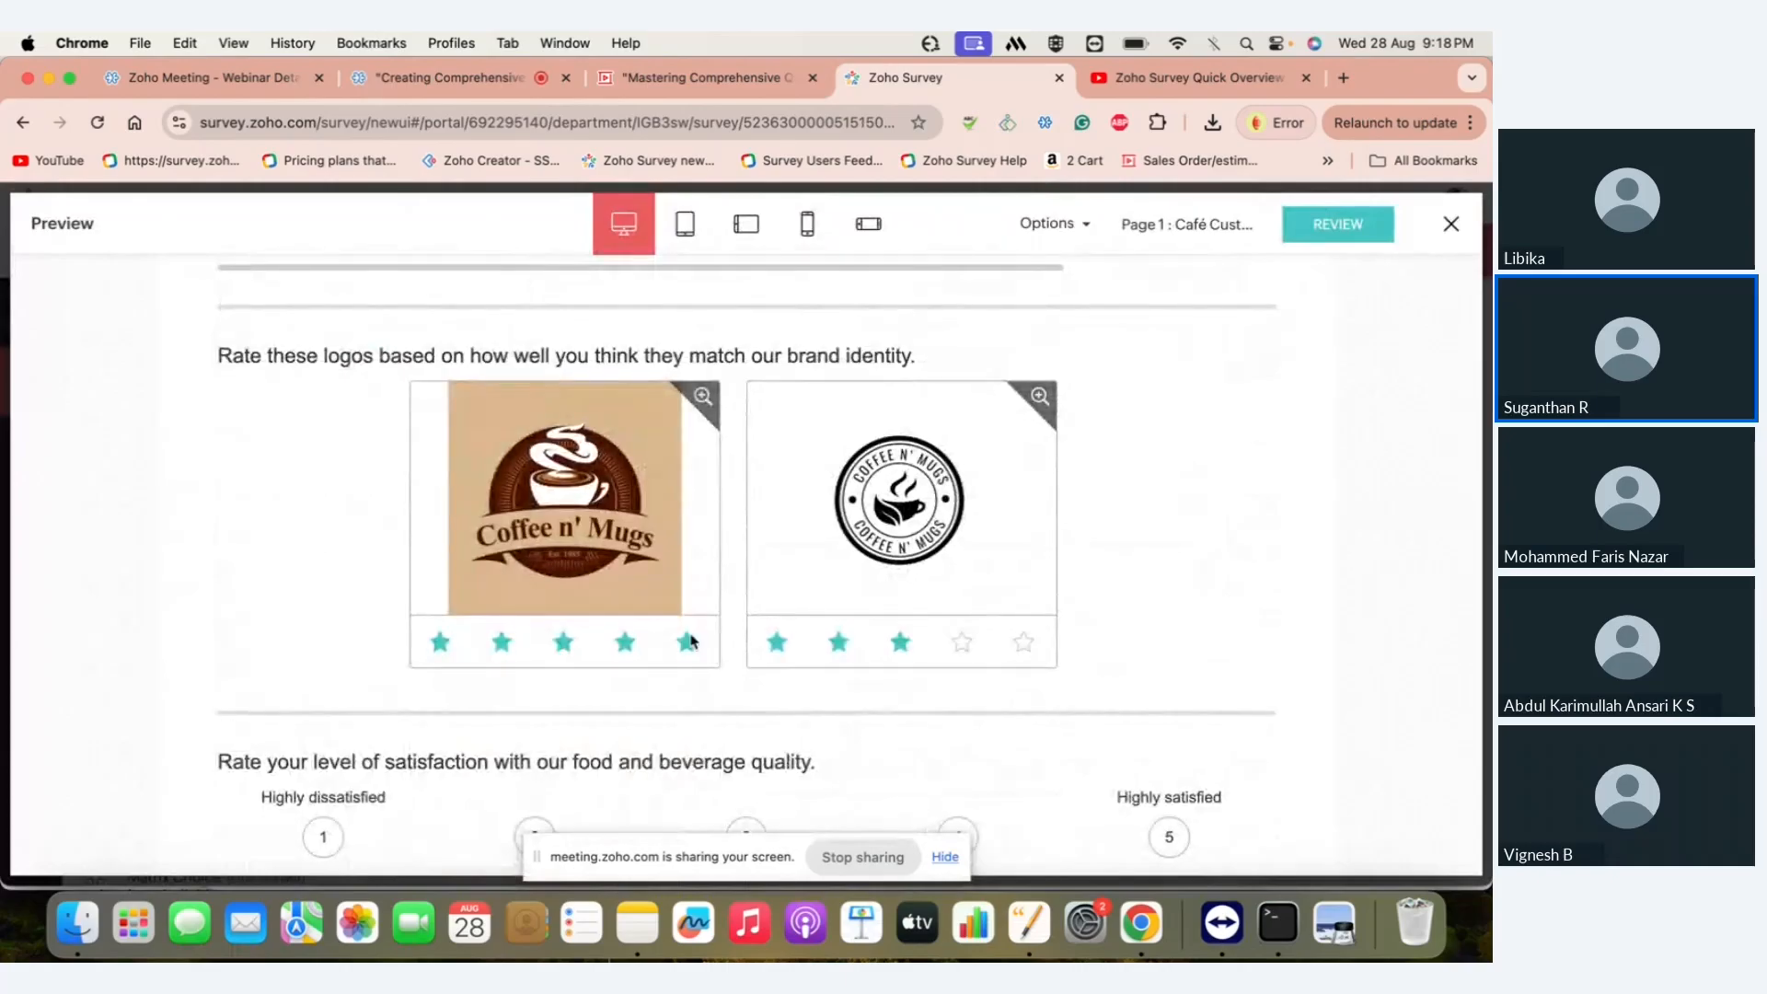
left_click(1446, 229)
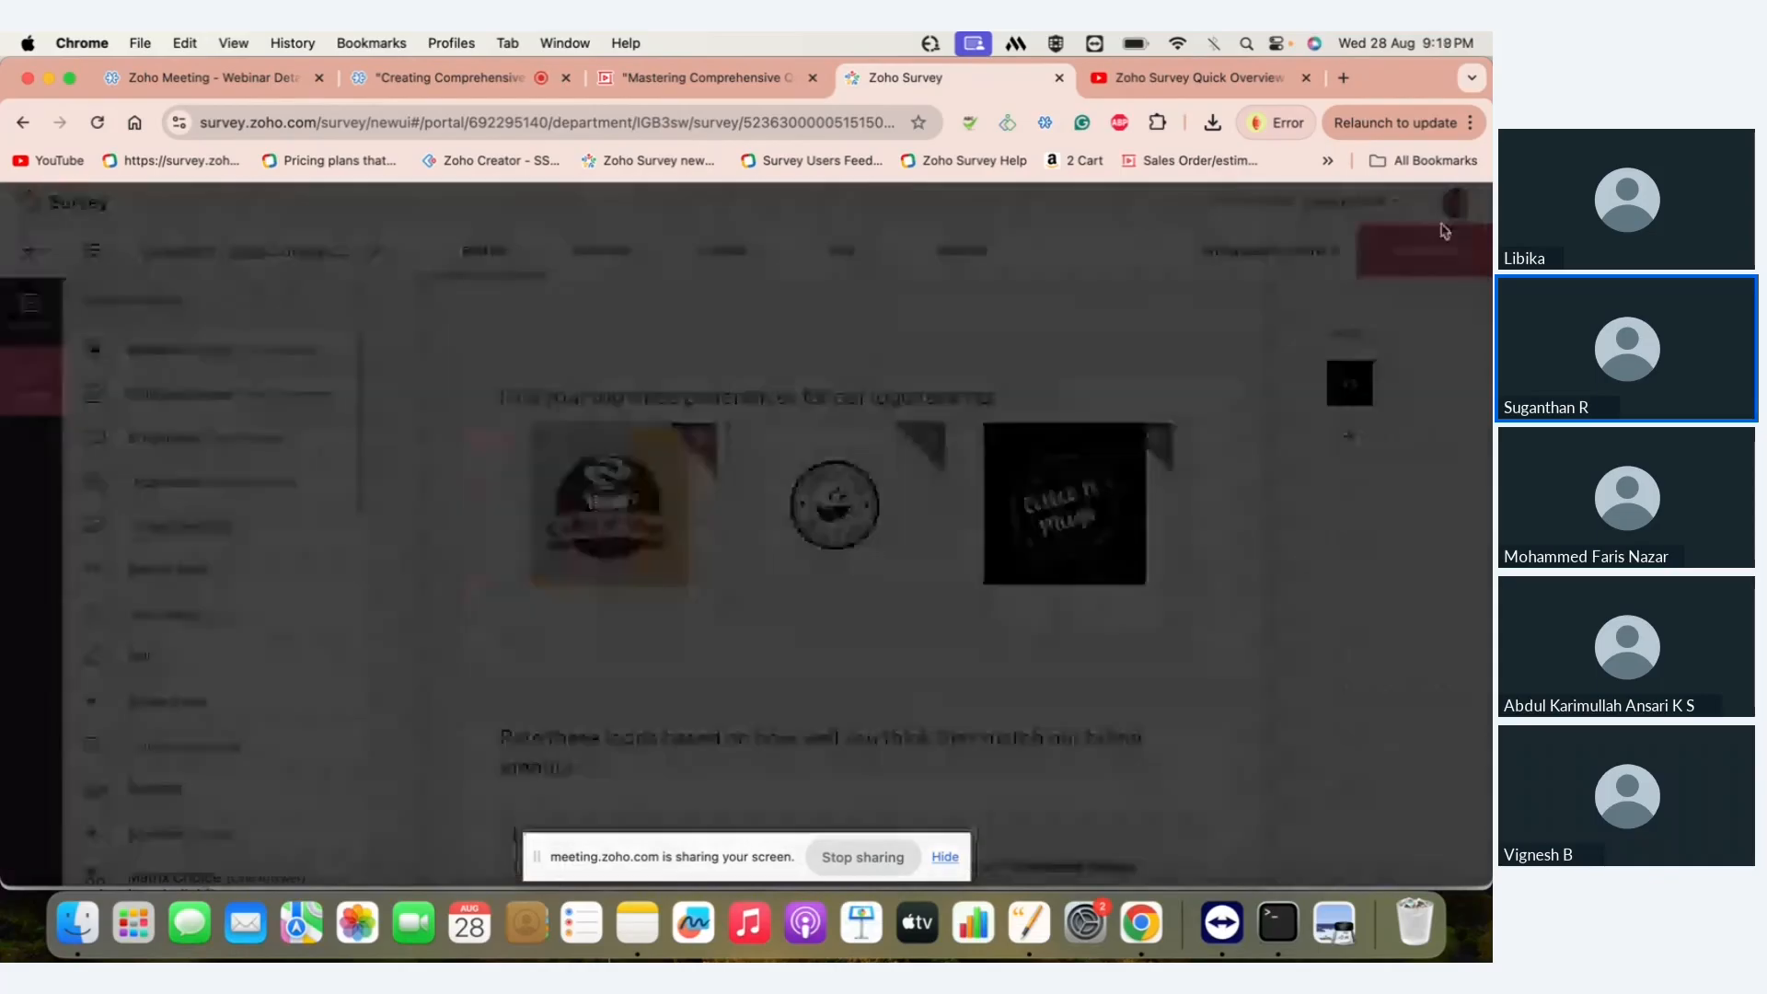
scroll(999, 795, "down", 4)
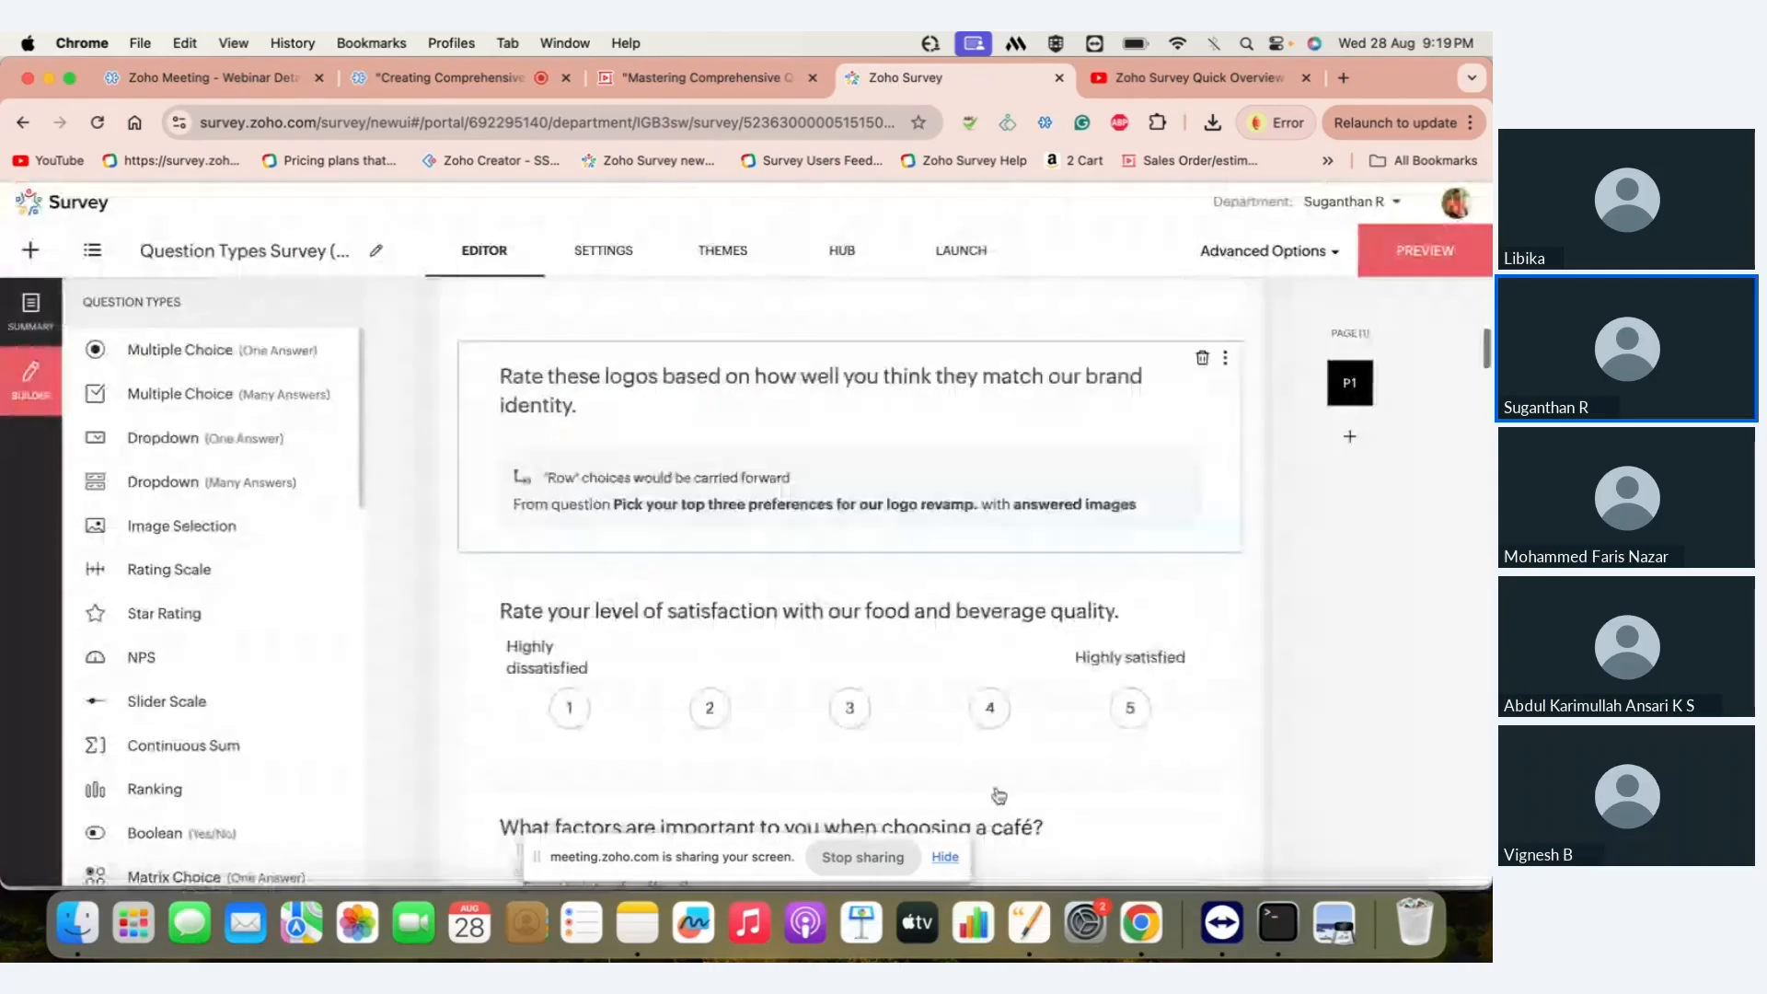
- Switch to the presentation to show the Rating Questions slide, and return to the food and beverage satisfaction question in the survey editor
scroll(998, 796, "down", 2)
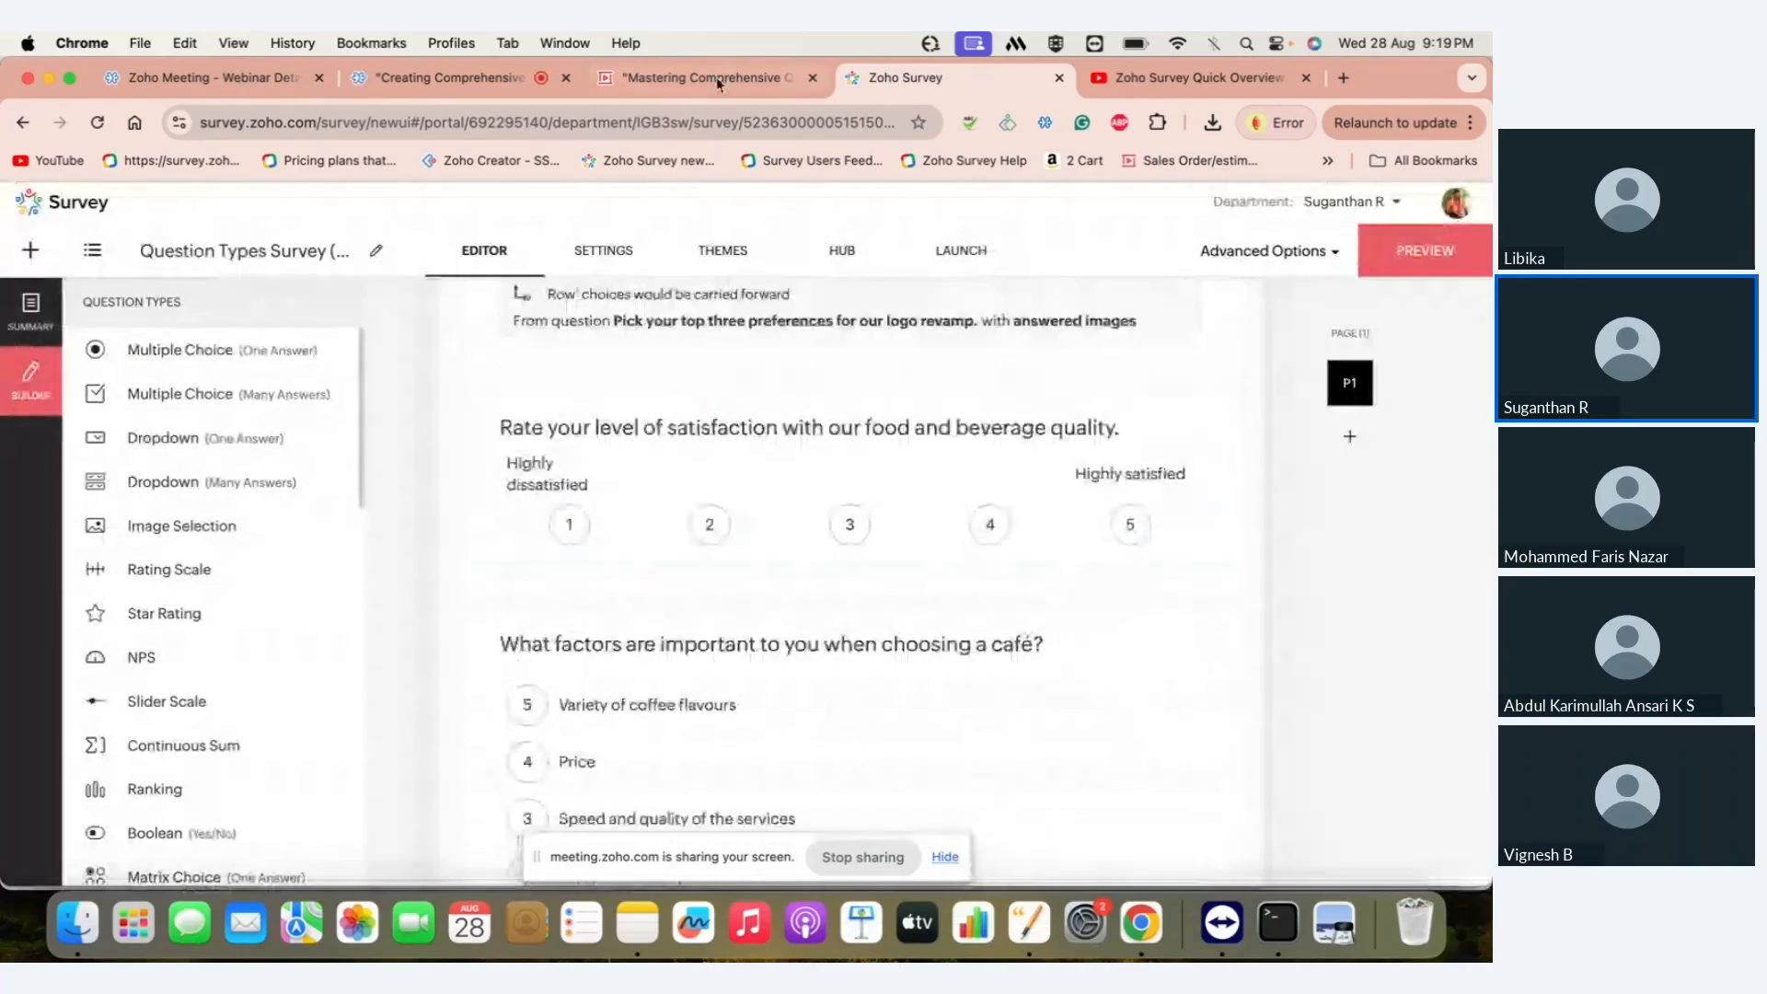
left_click(718, 81)
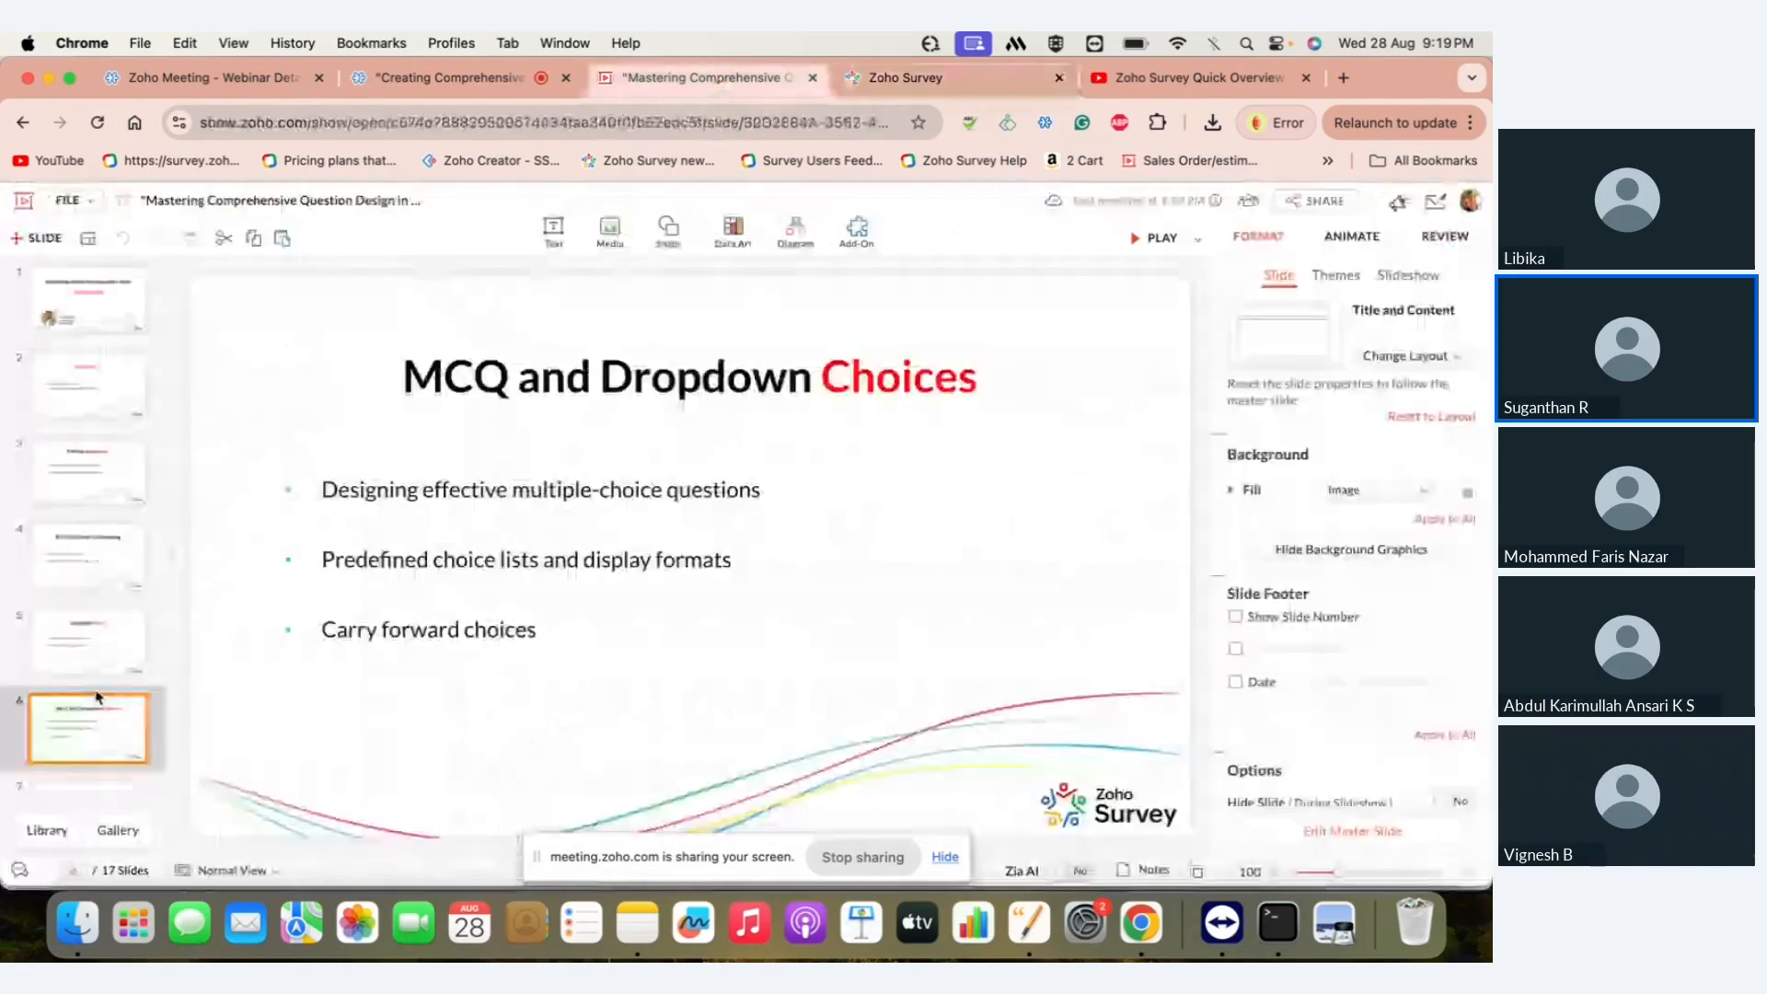
key("Down")
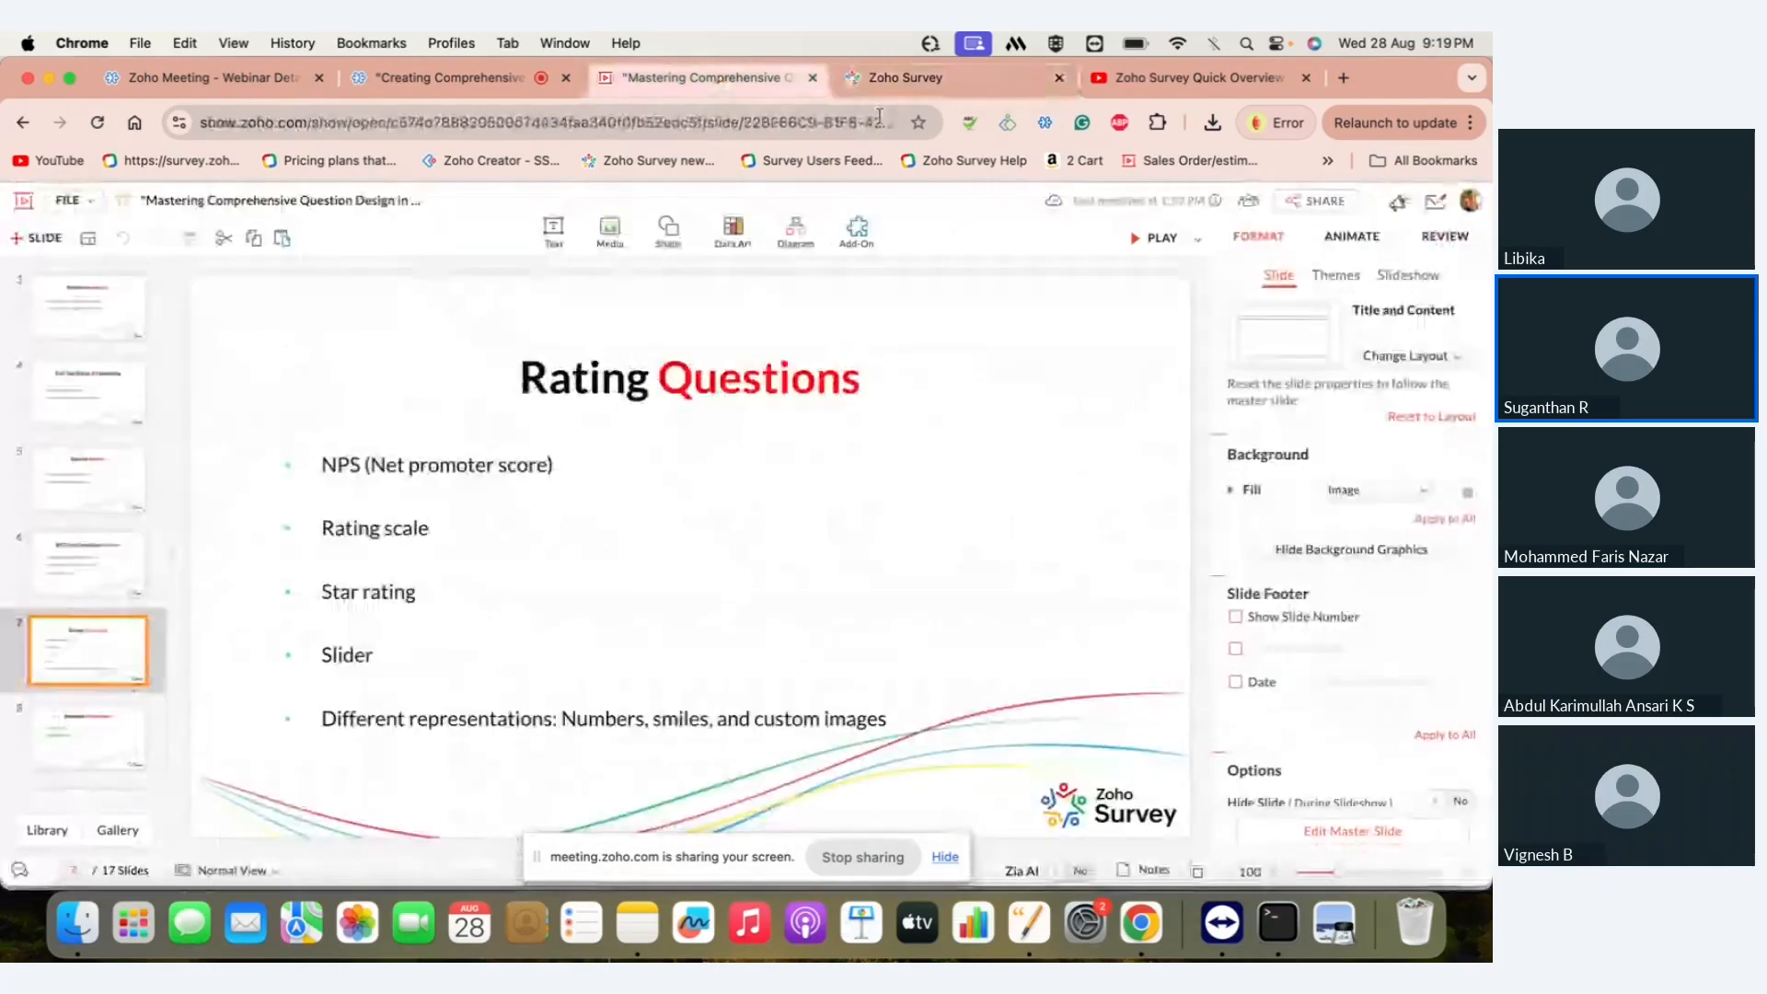
left_click(907, 78)
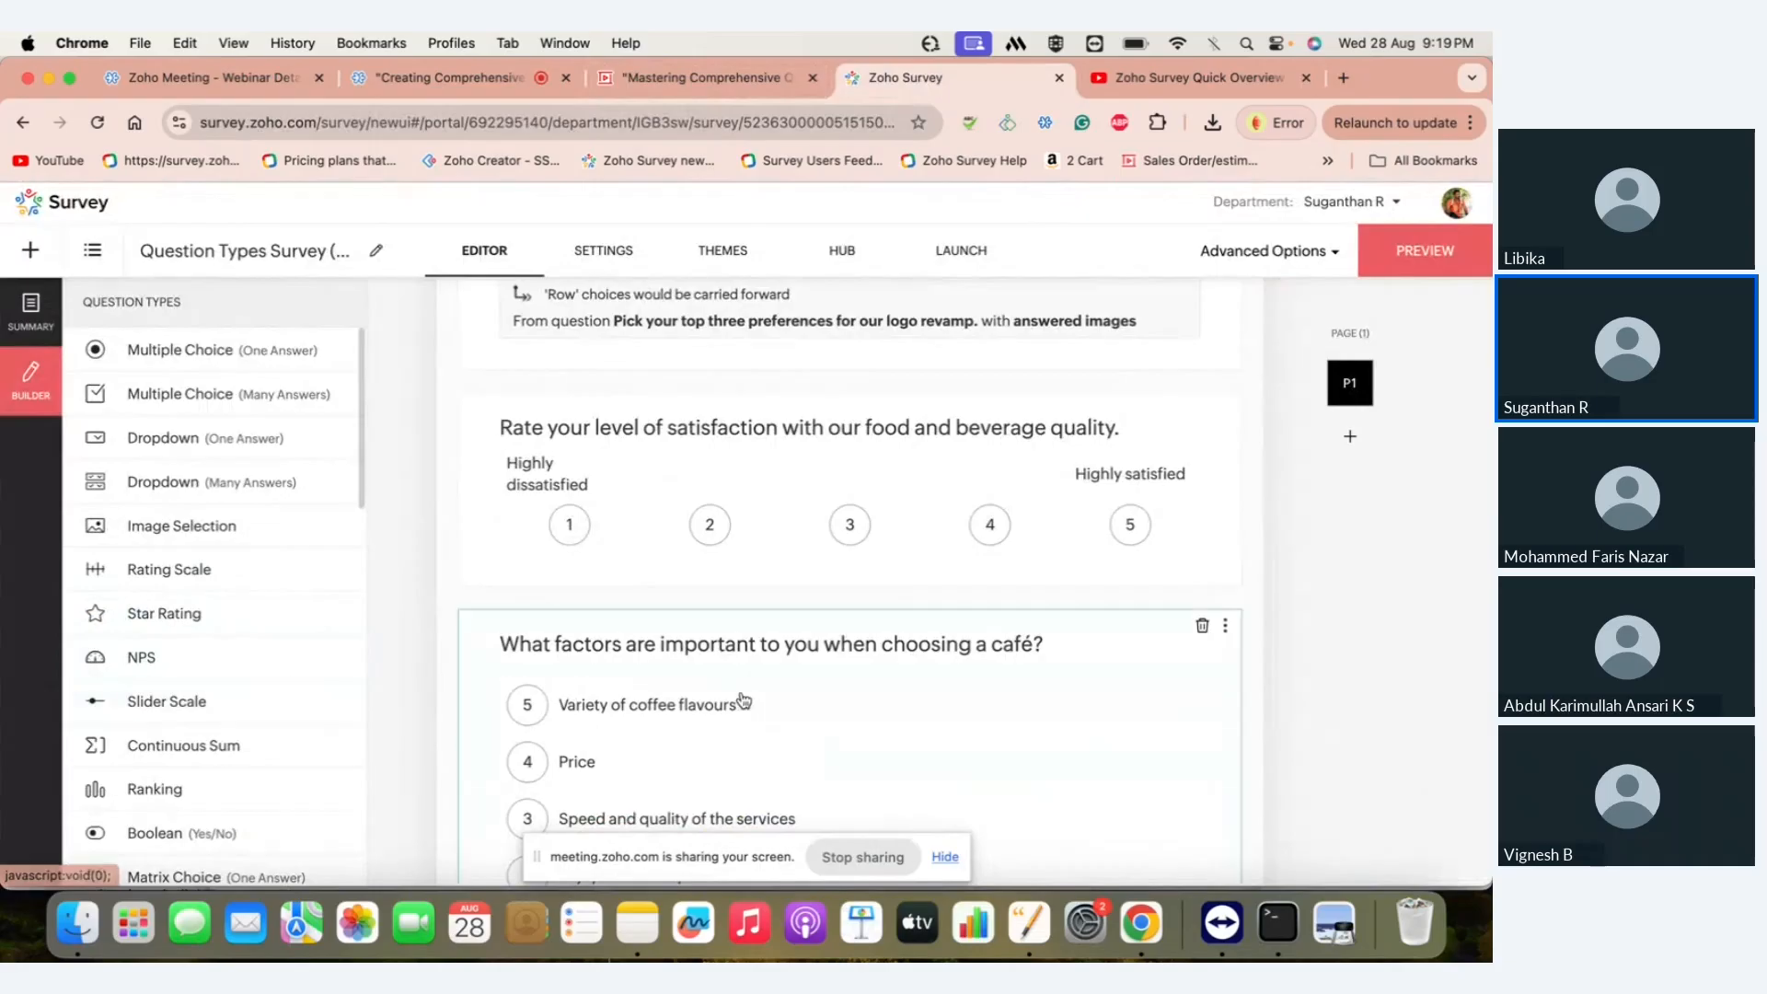
scroll(744, 702, "down", 1)
scroll(737, 699, "down", 3)
scroll(718, 521, "up", 3)
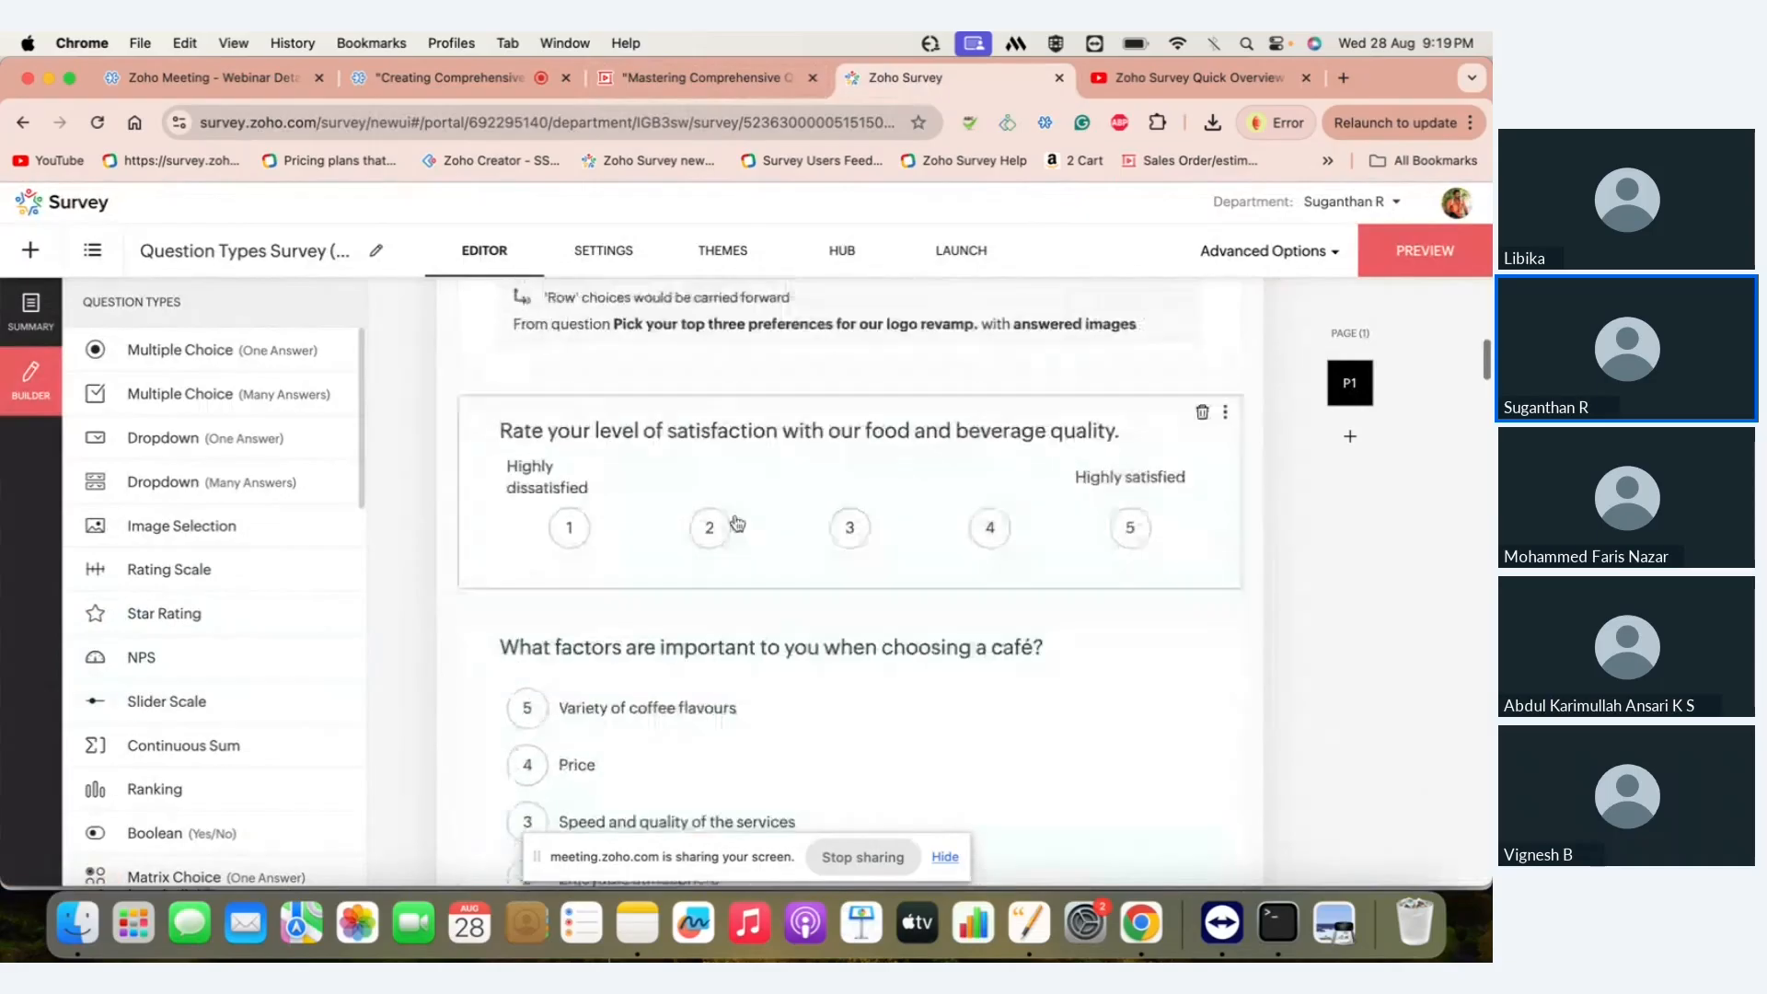
- Open the food and beverage satisfaction question and examine its answer type options and Likert scale settings
left_click(792, 476)
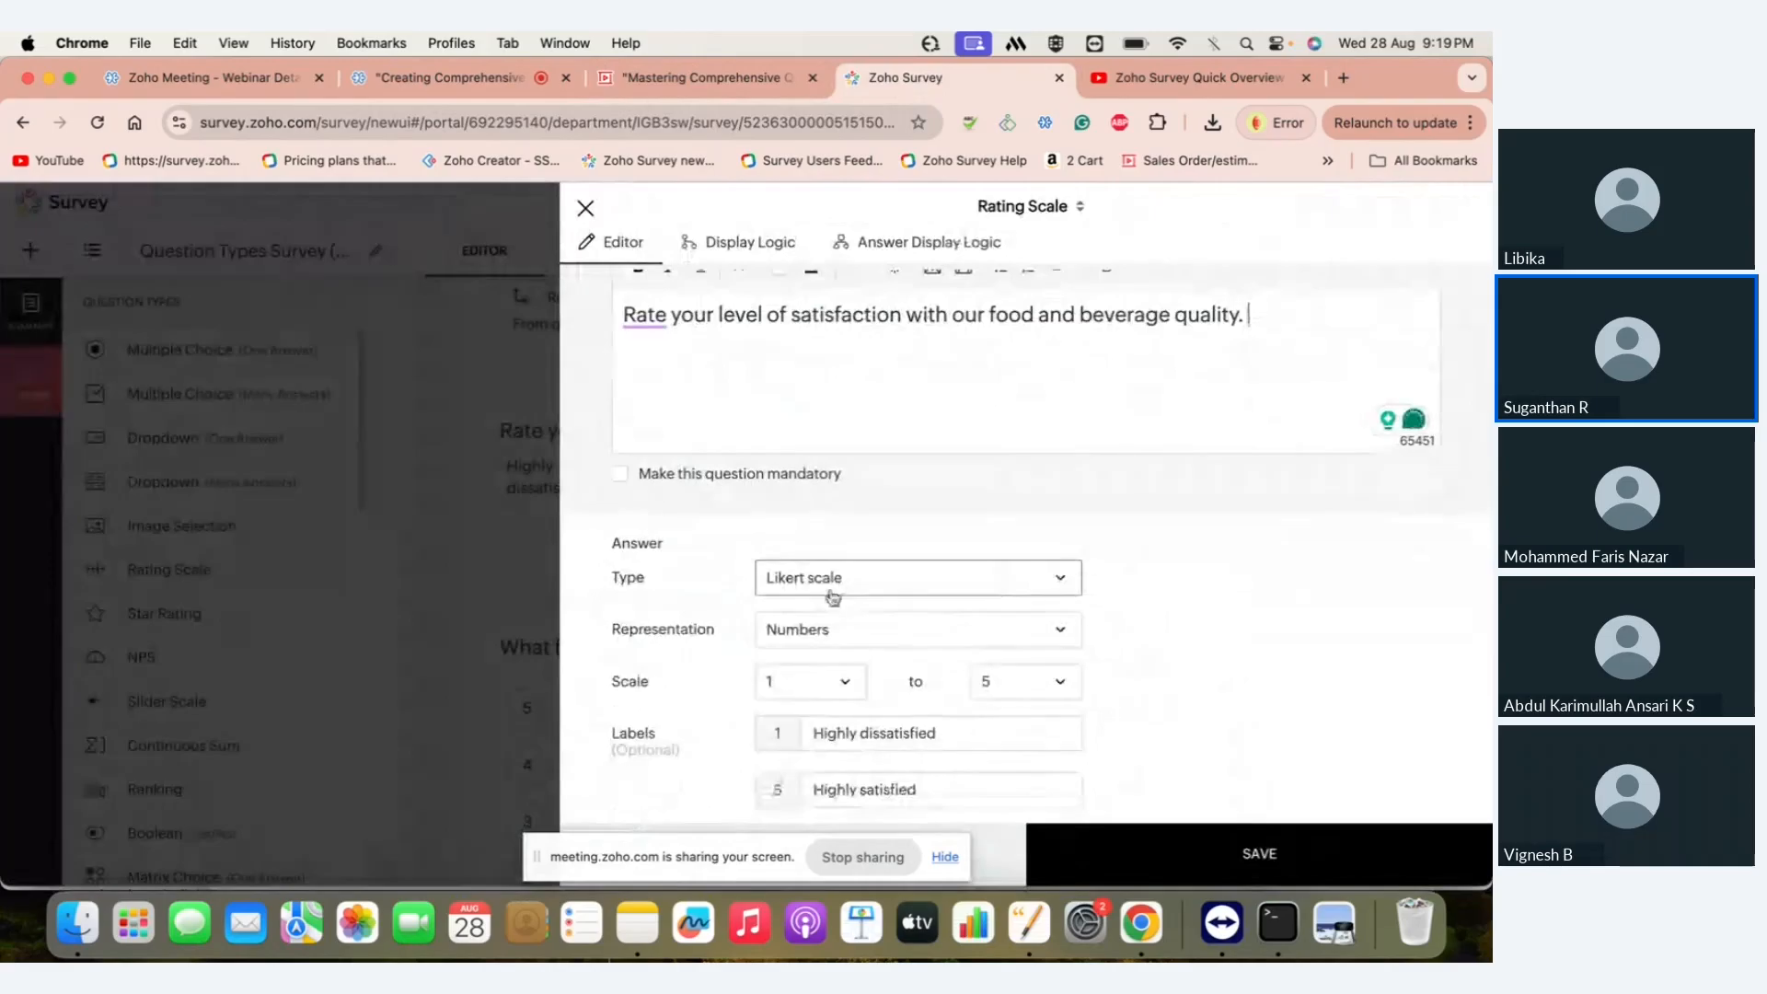
left_click(960, 591)
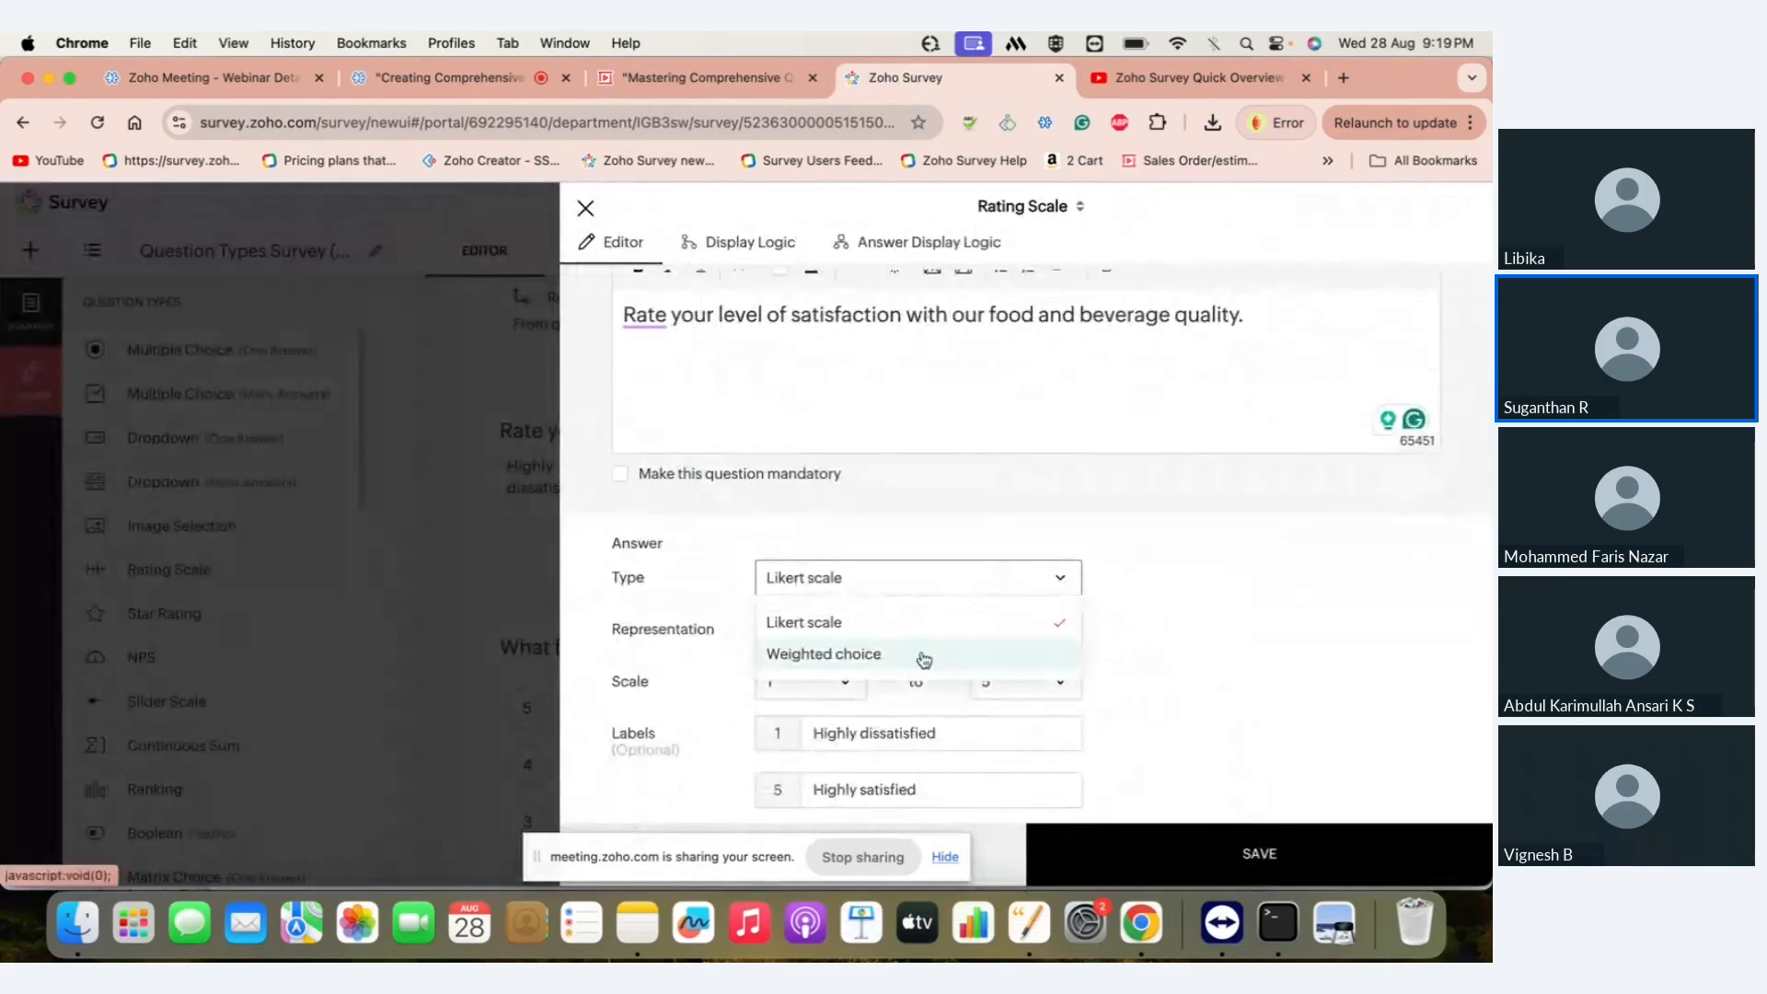
left_click(1030, 578)
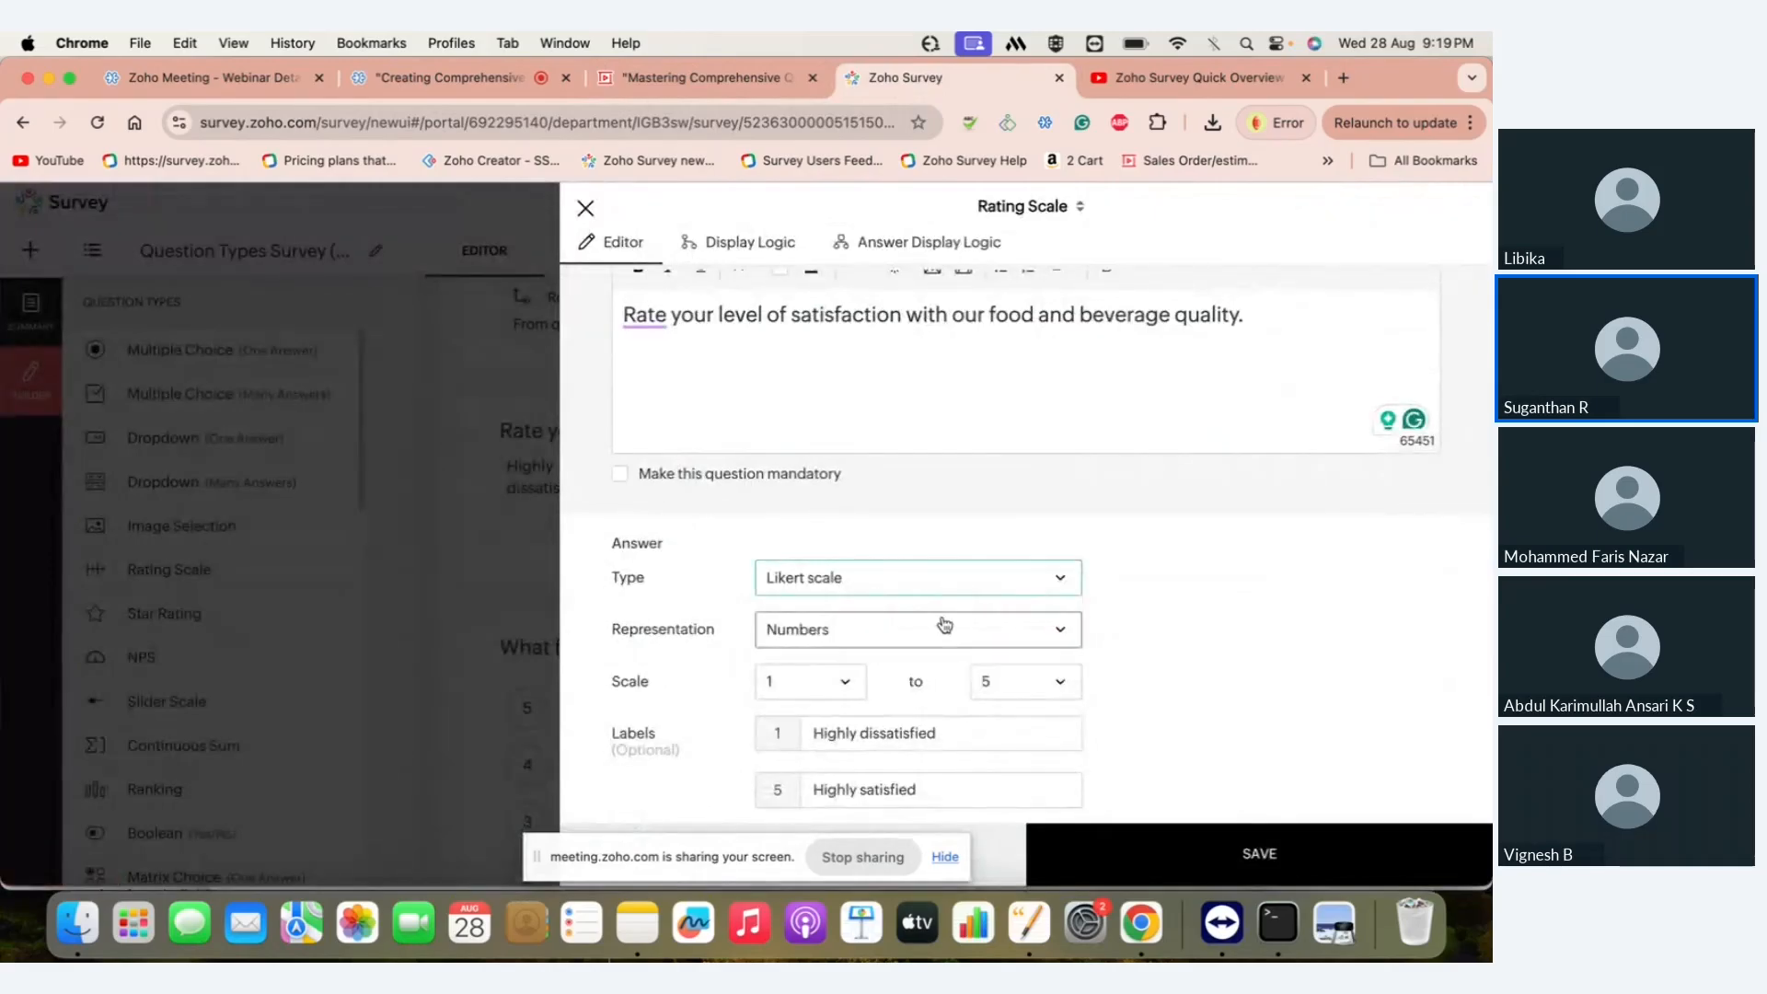
scroll(946, 626, "down", 3)
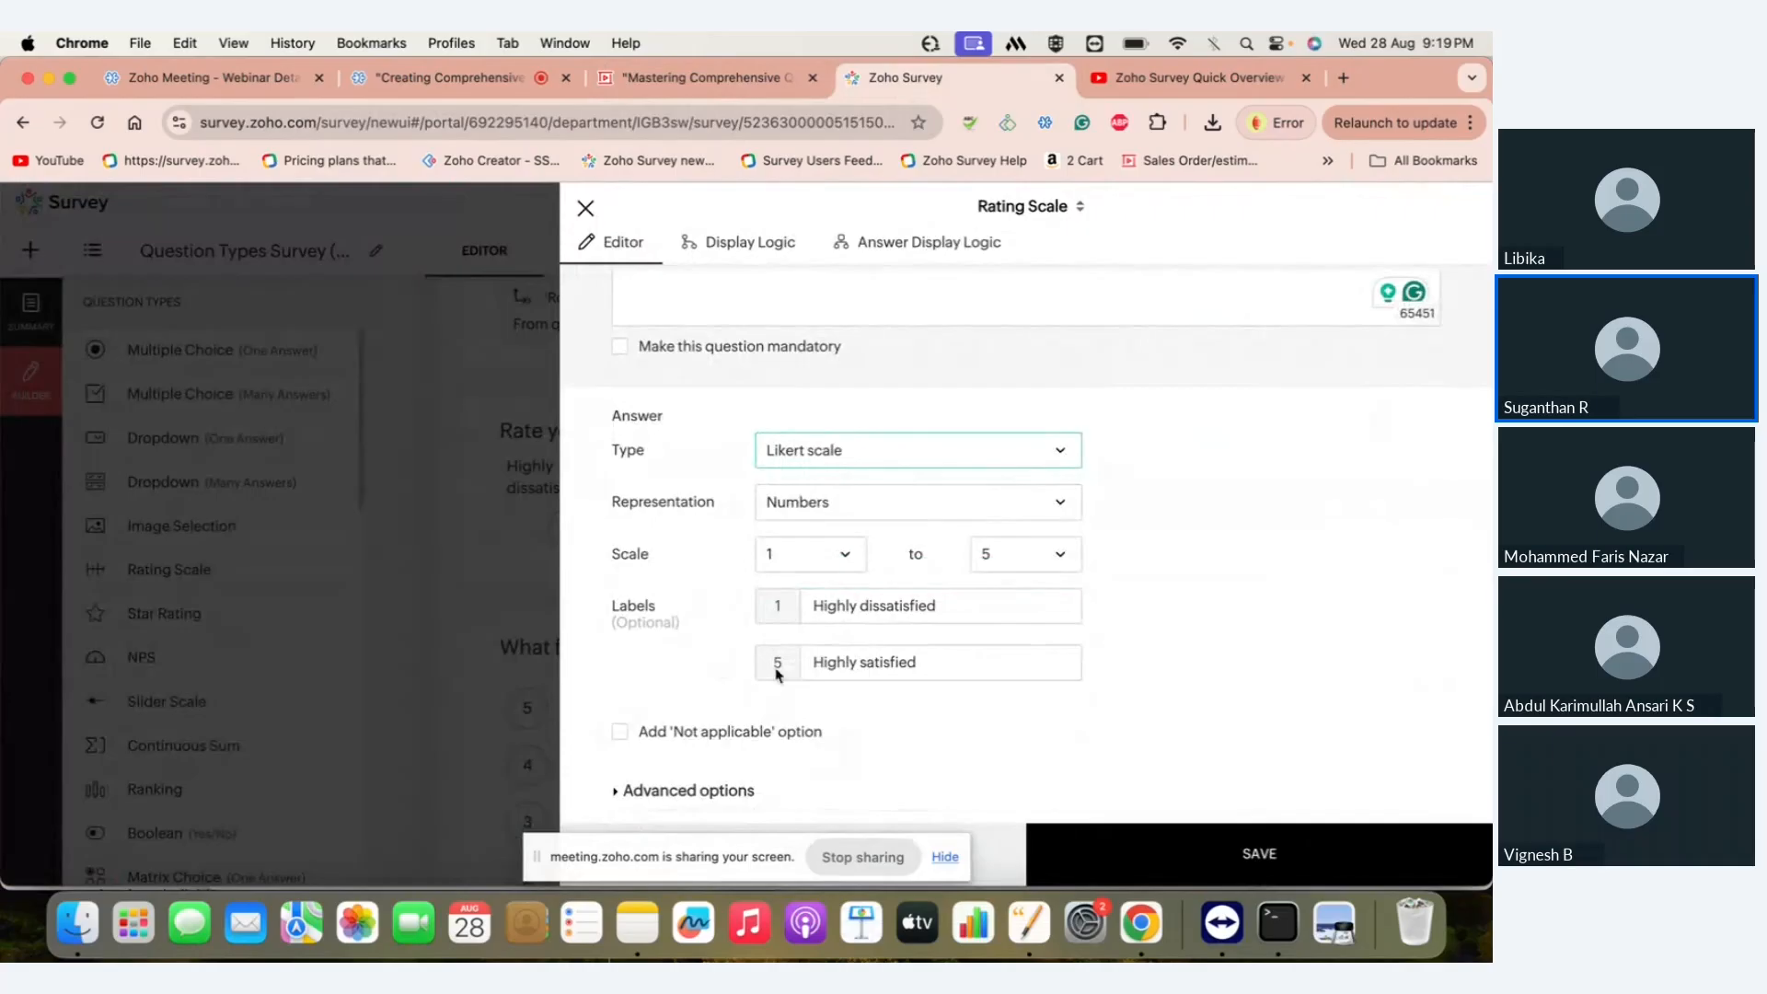
- Try a scale of 1 to 10 for the satisfaction question, restore it to 1 to 5, and save
left_click(1037, 555)
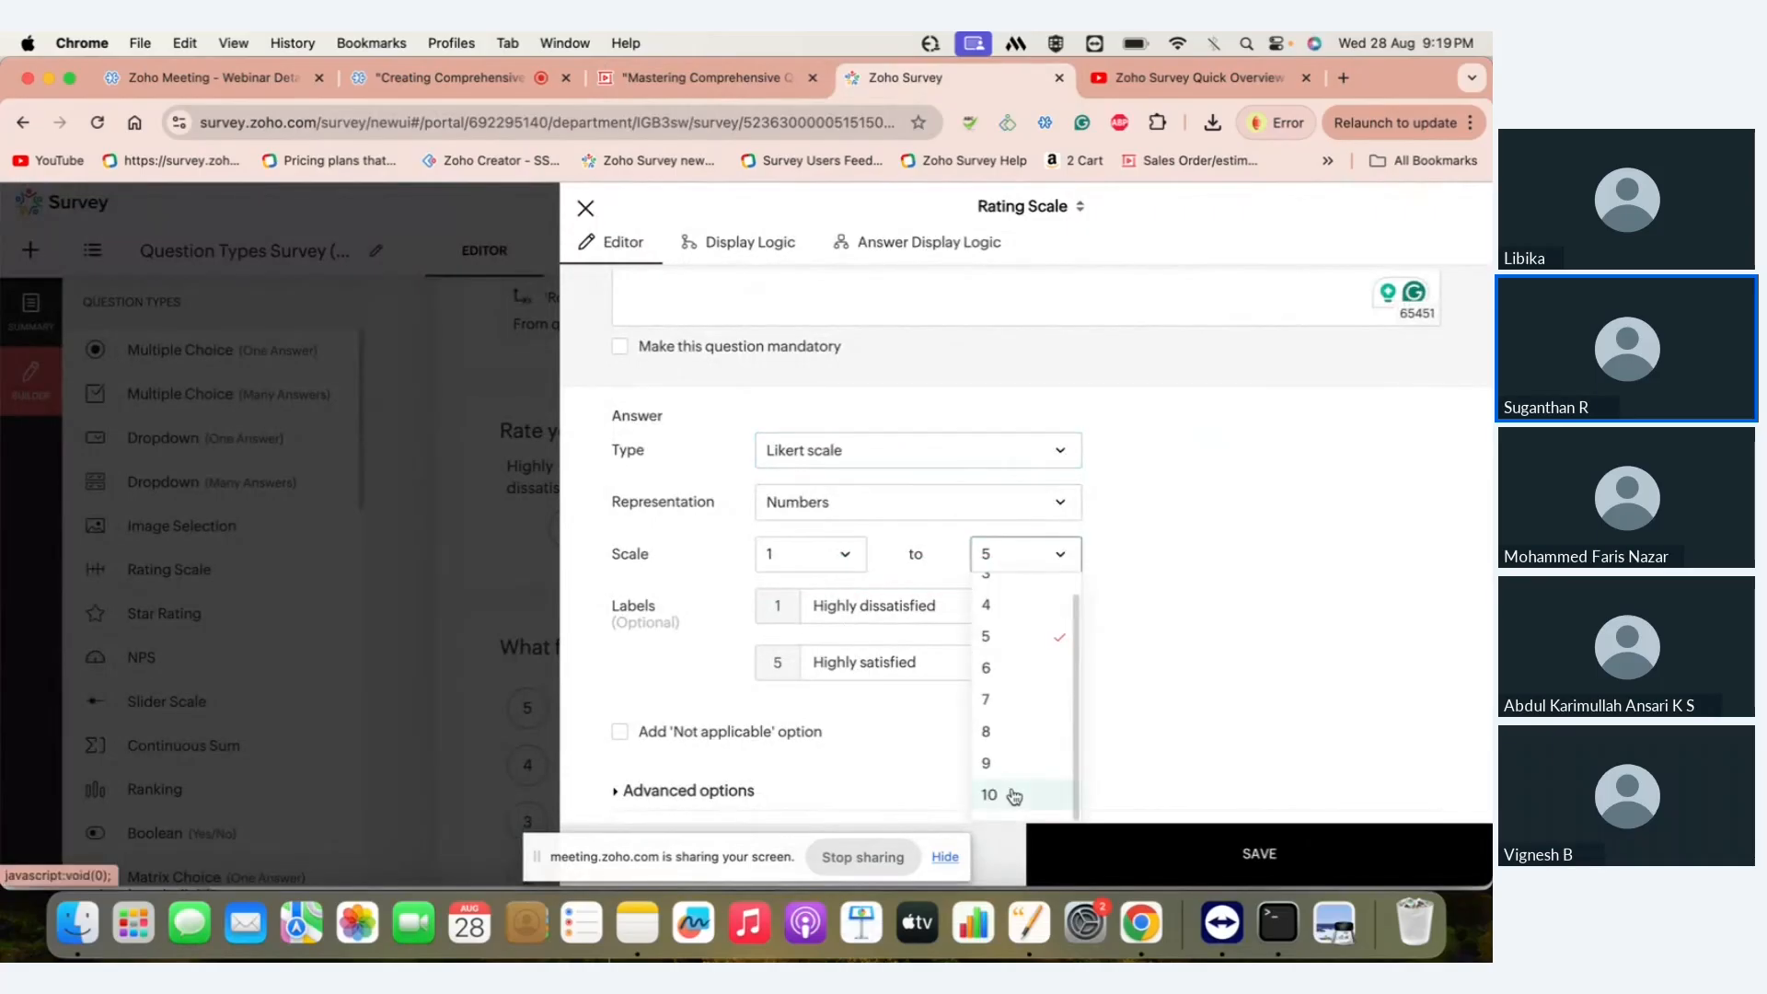
left_click(989, 794)
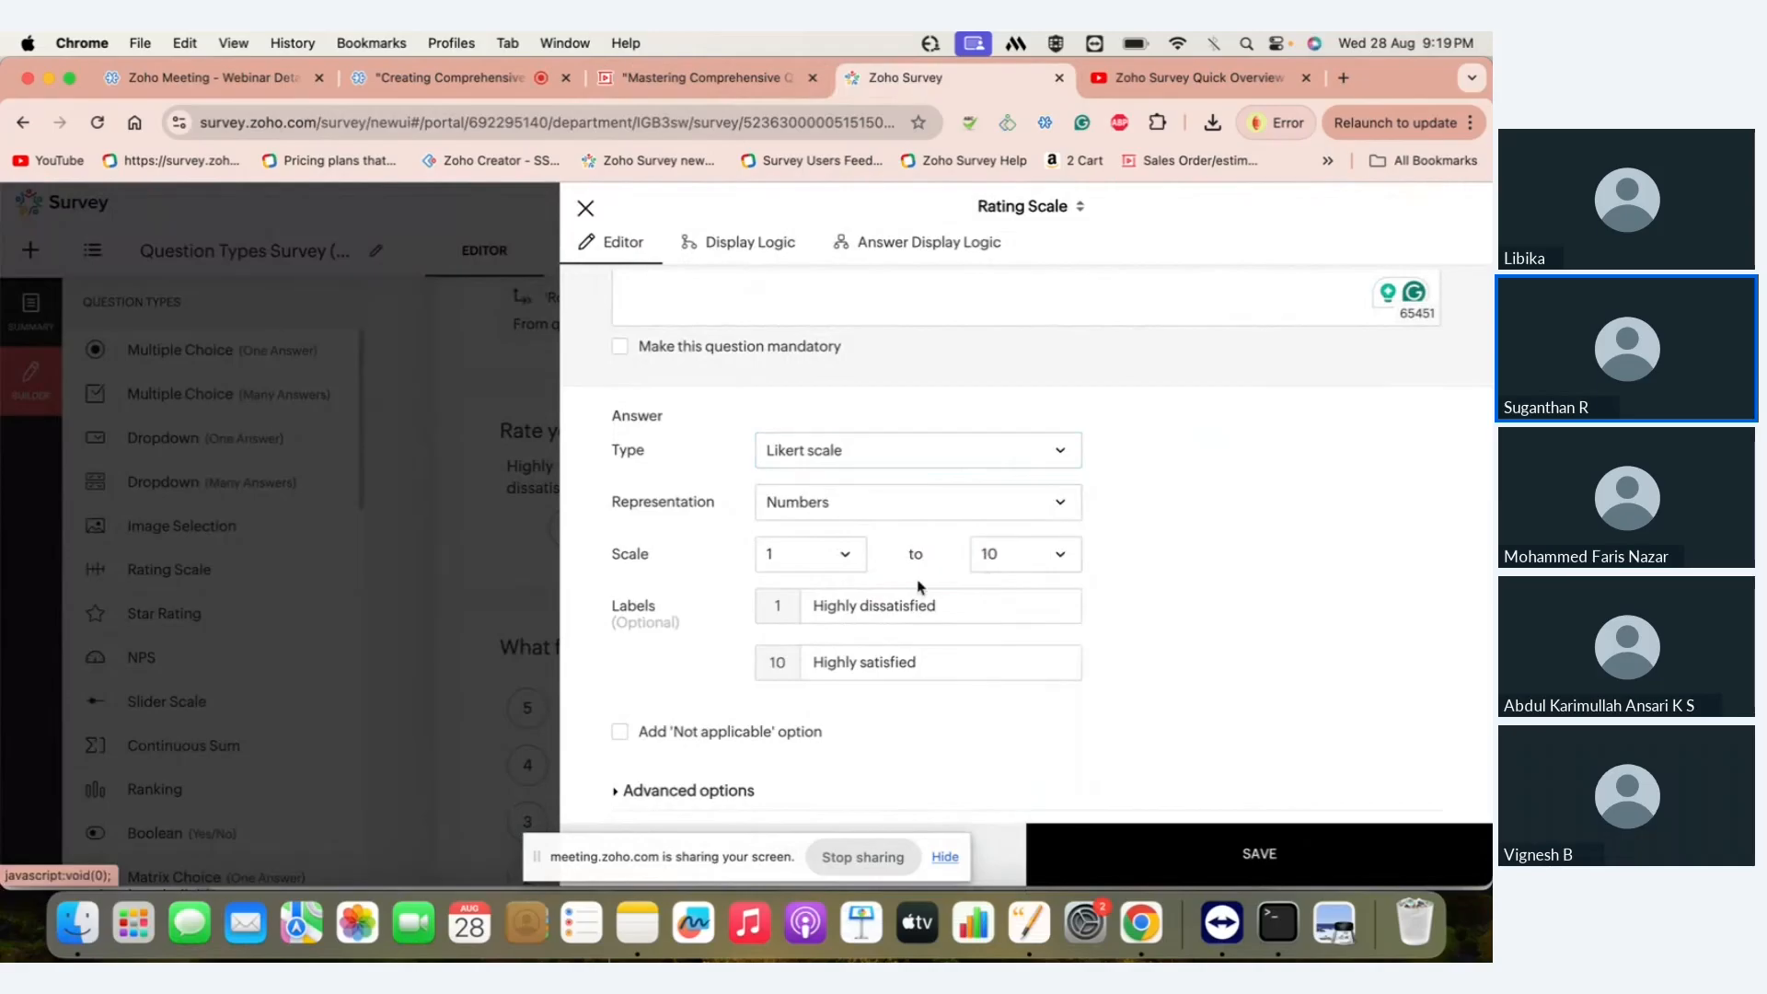
left_click(998, 556)
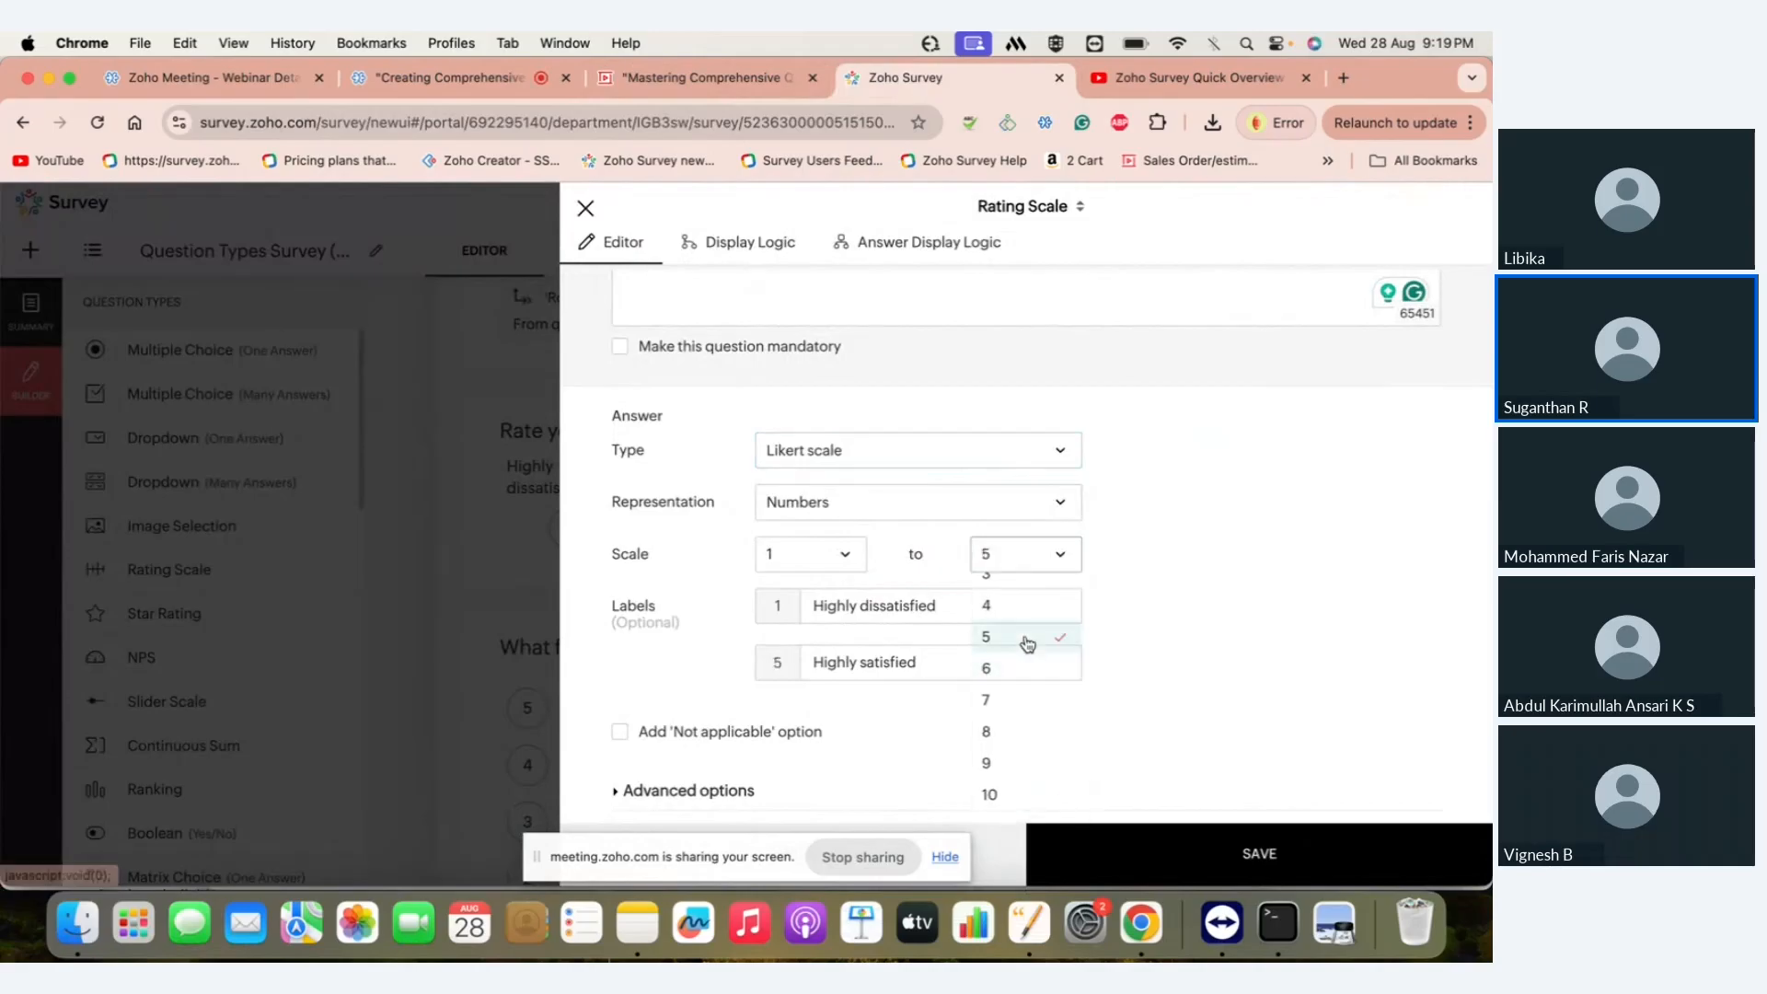
left_click(1021, 638)
left_click(1127, 837)
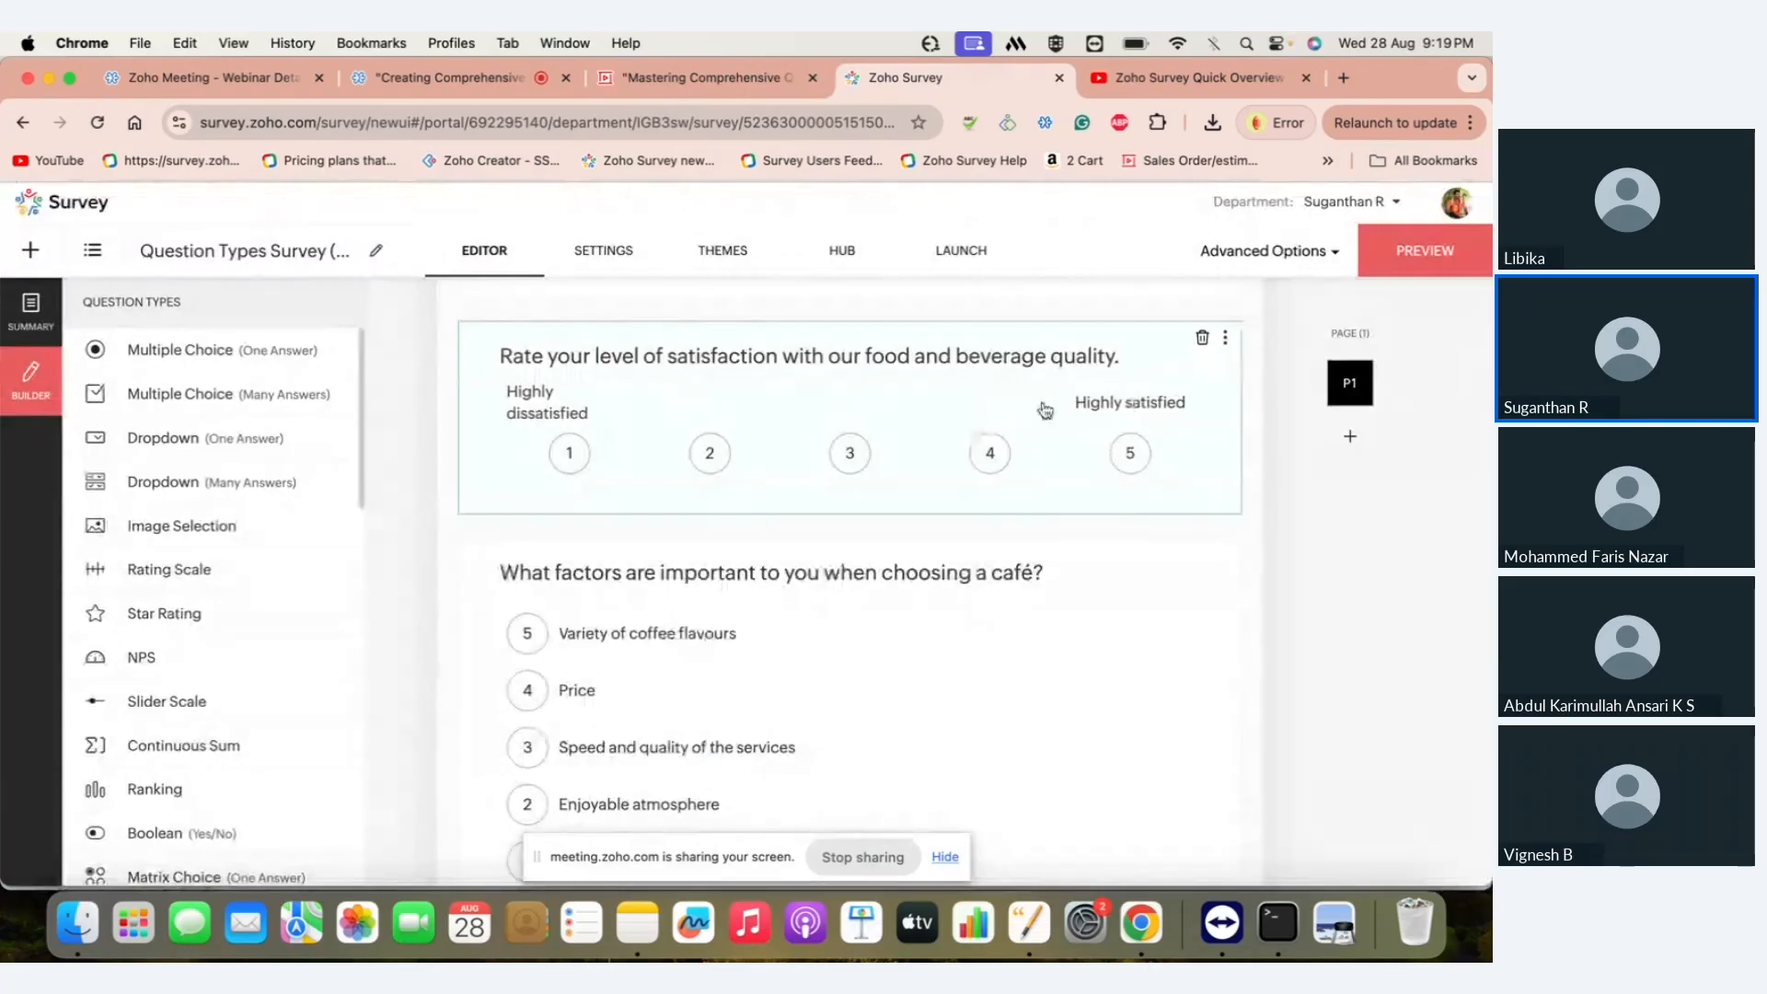
- Change the satisfaction question's answer type to Weighted choice with the predefined Agree-Disagree choices, and save the question
left_click(1017, 424)
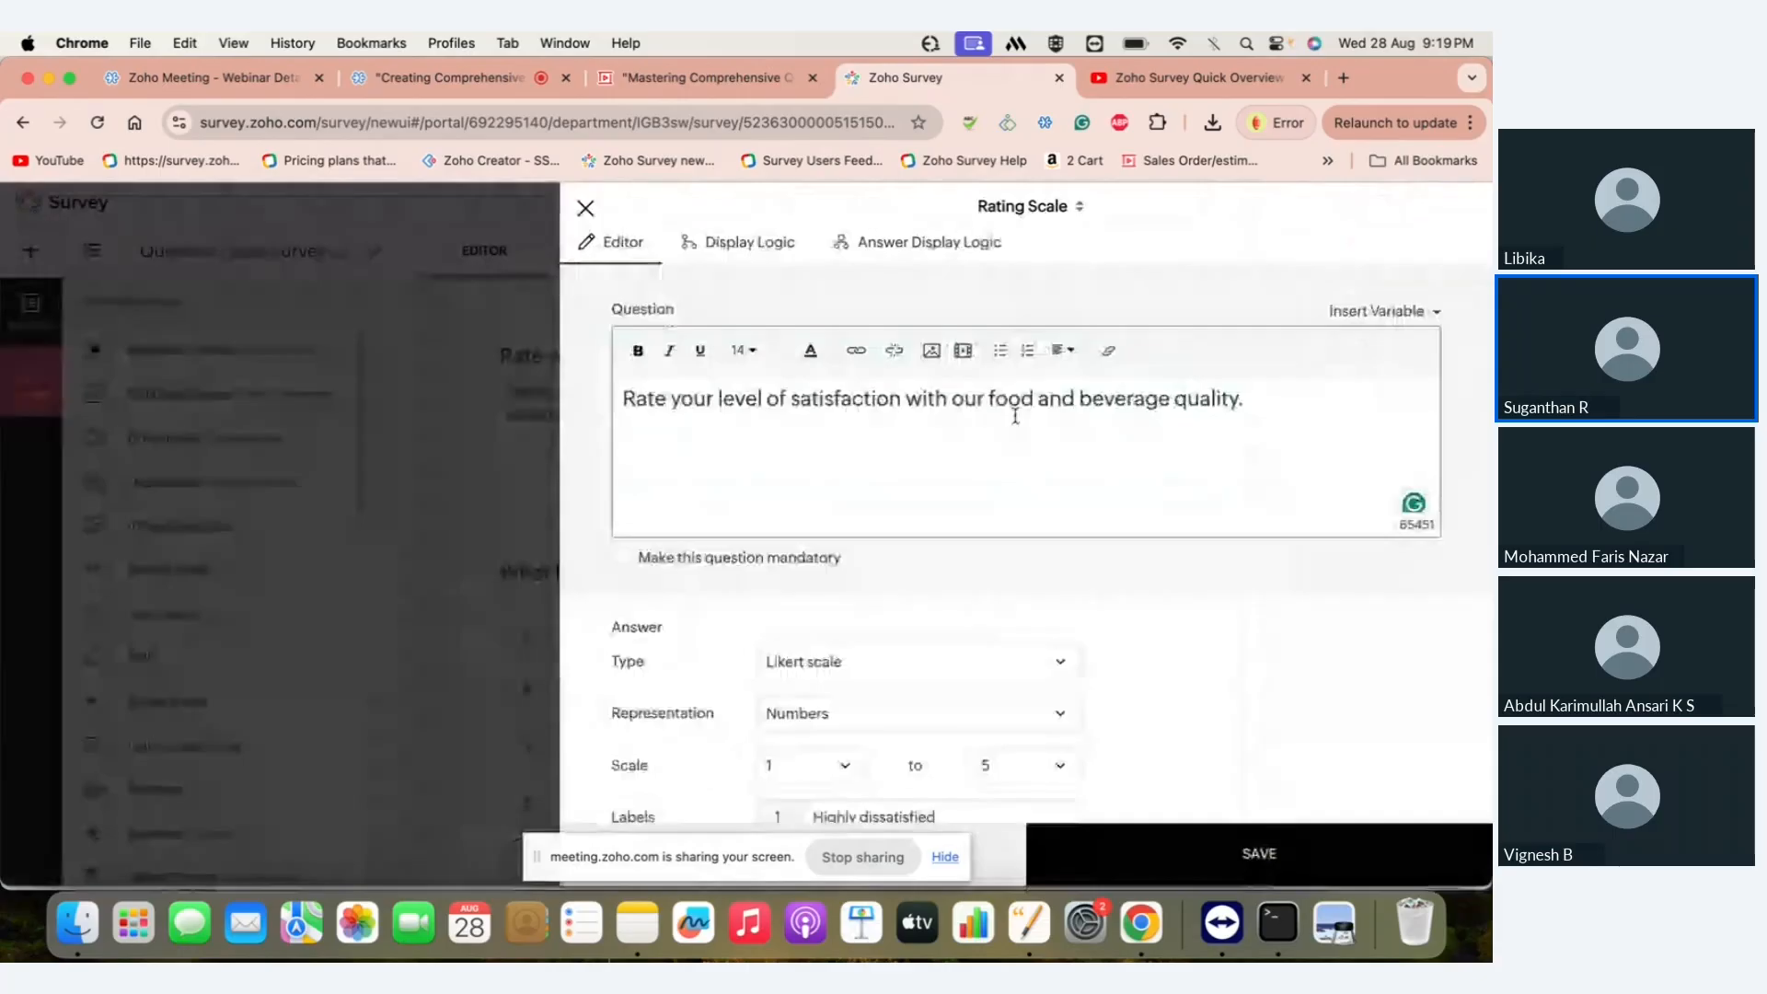
left_click(933, 668)
left_click(887, 736)
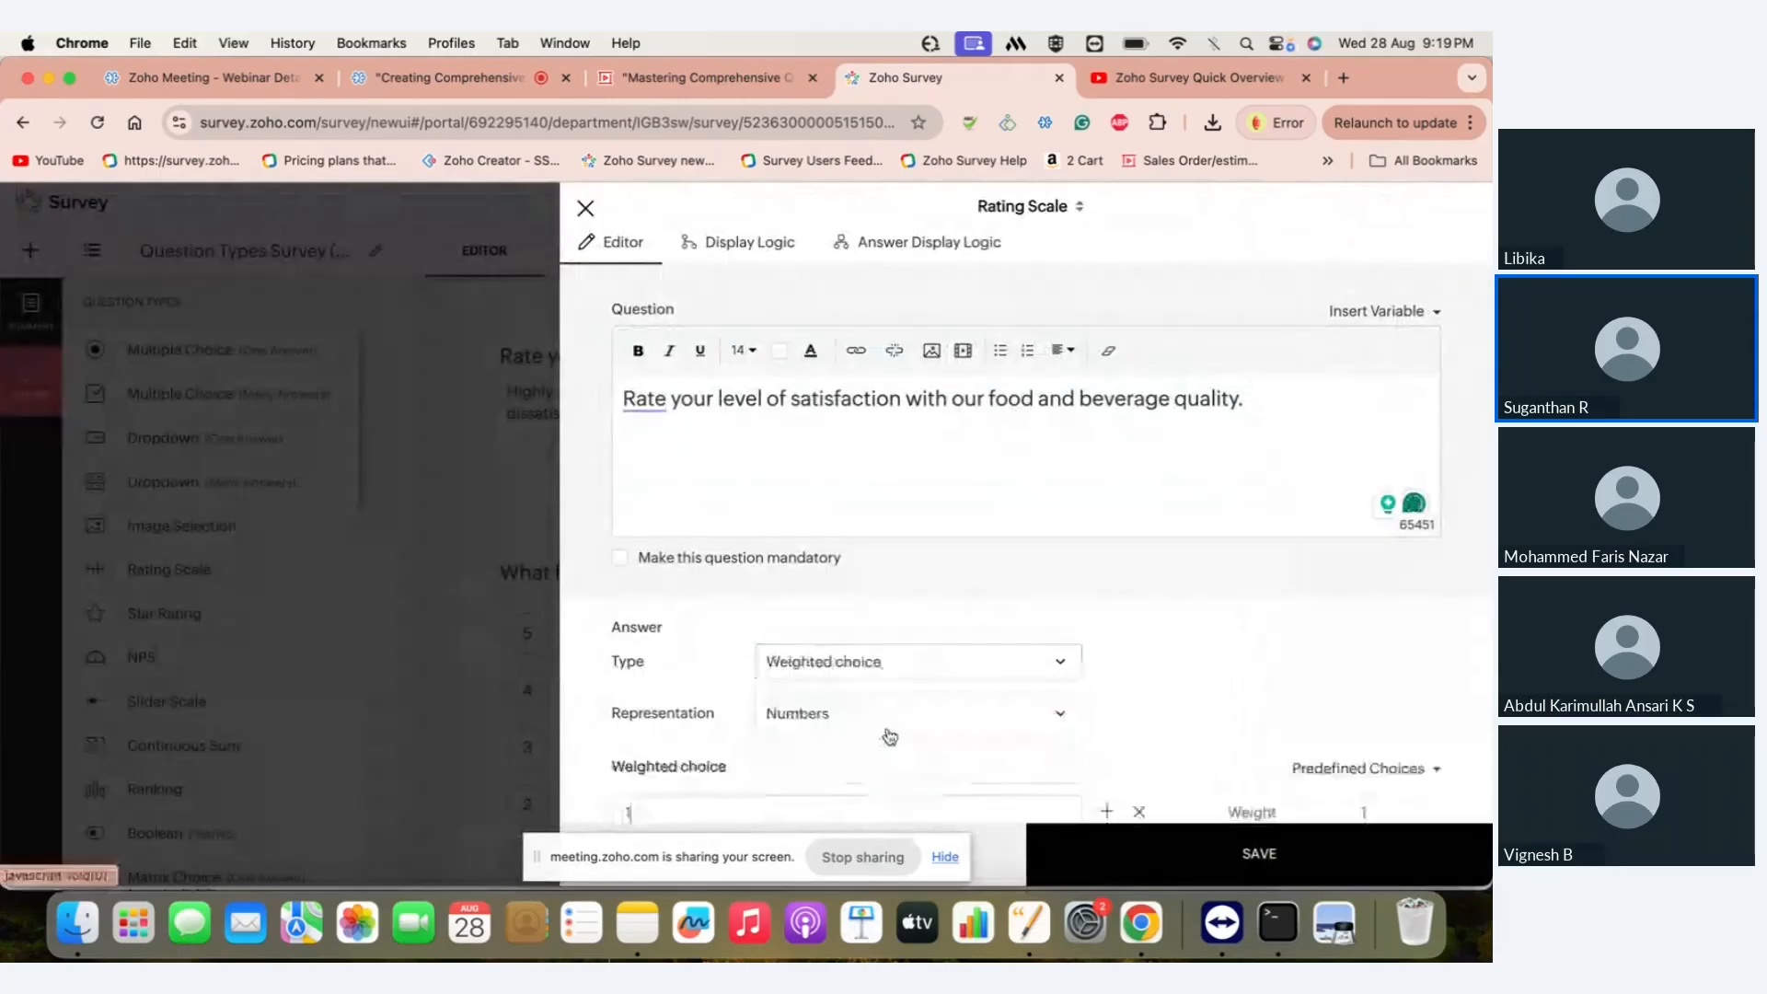
scroll(1104, 656, "down", 3)
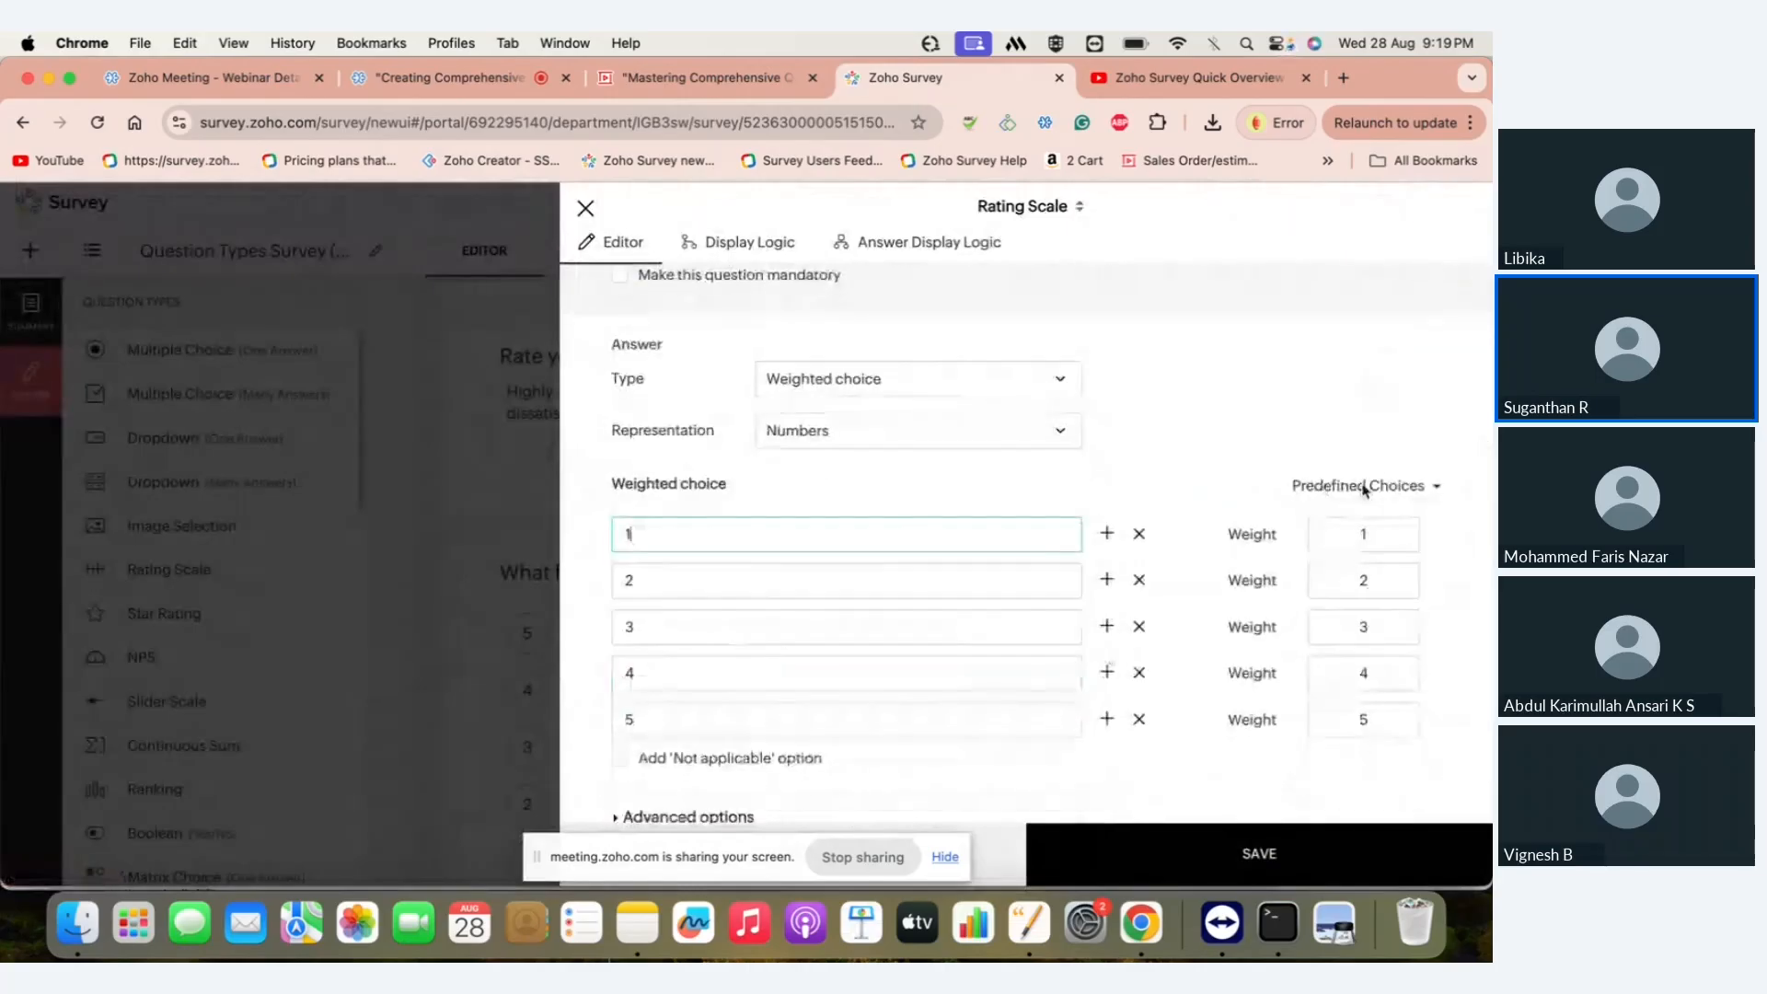
left_click(1364, 490)
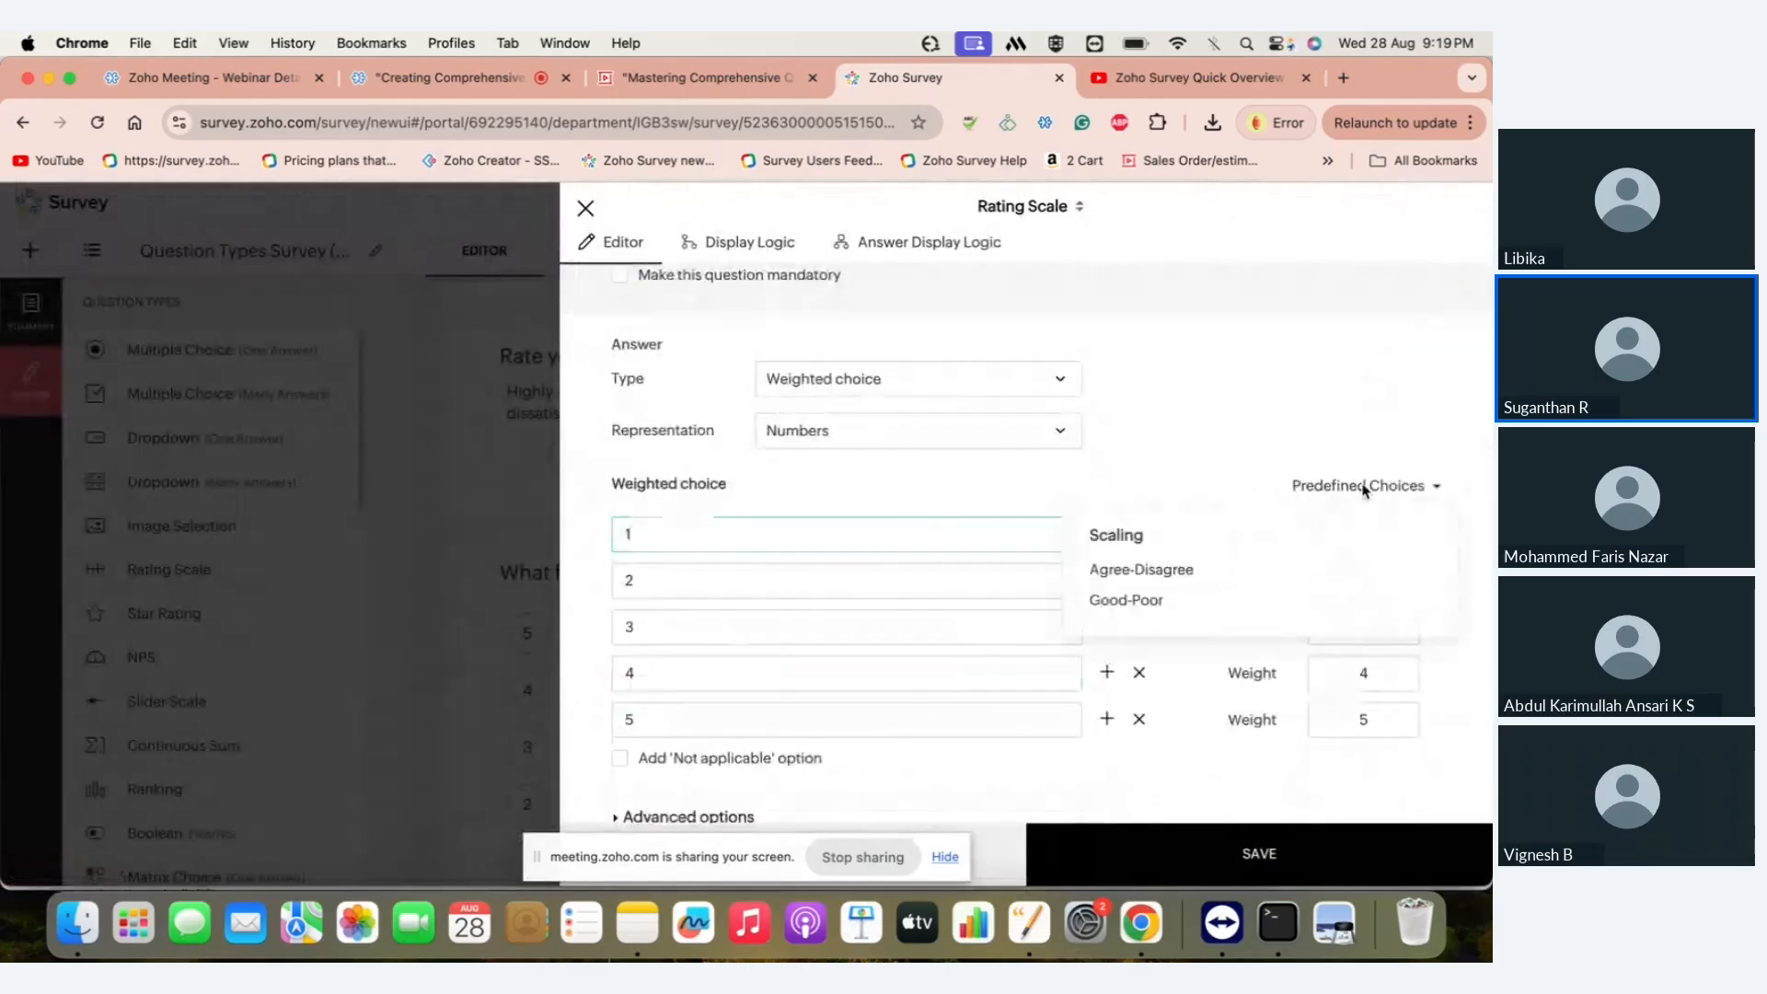
left_click(1143, 572)
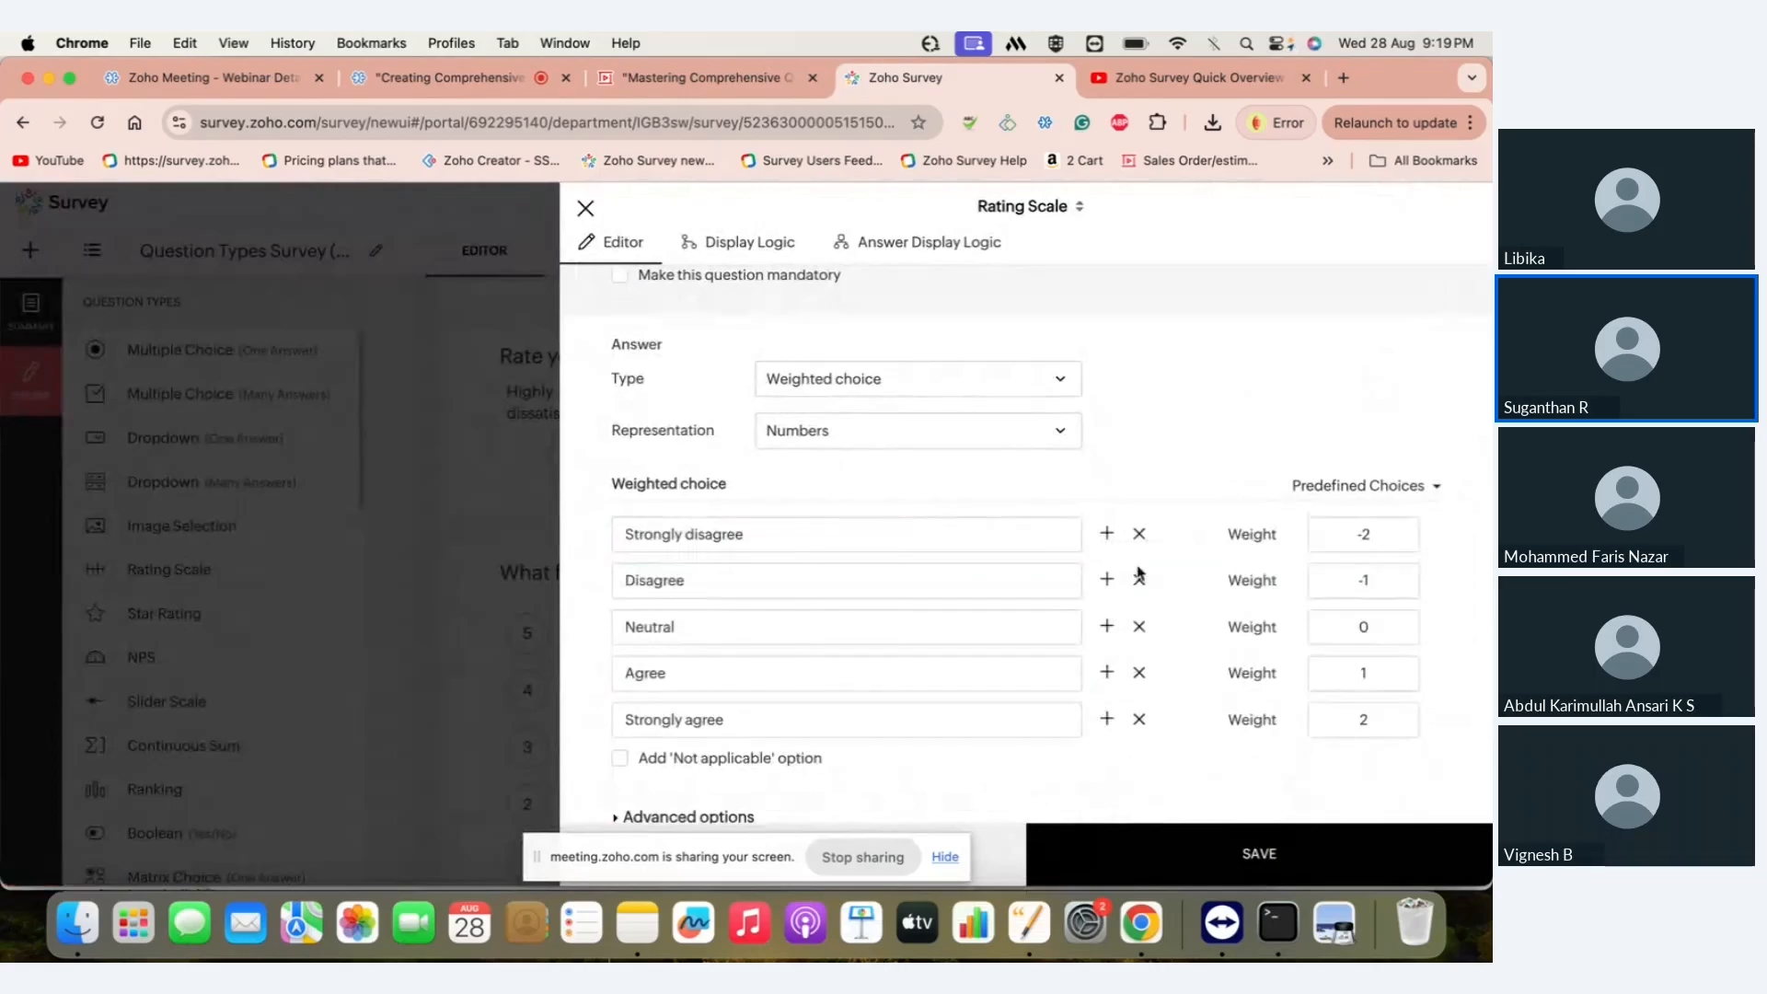
left_click(1244, 848)
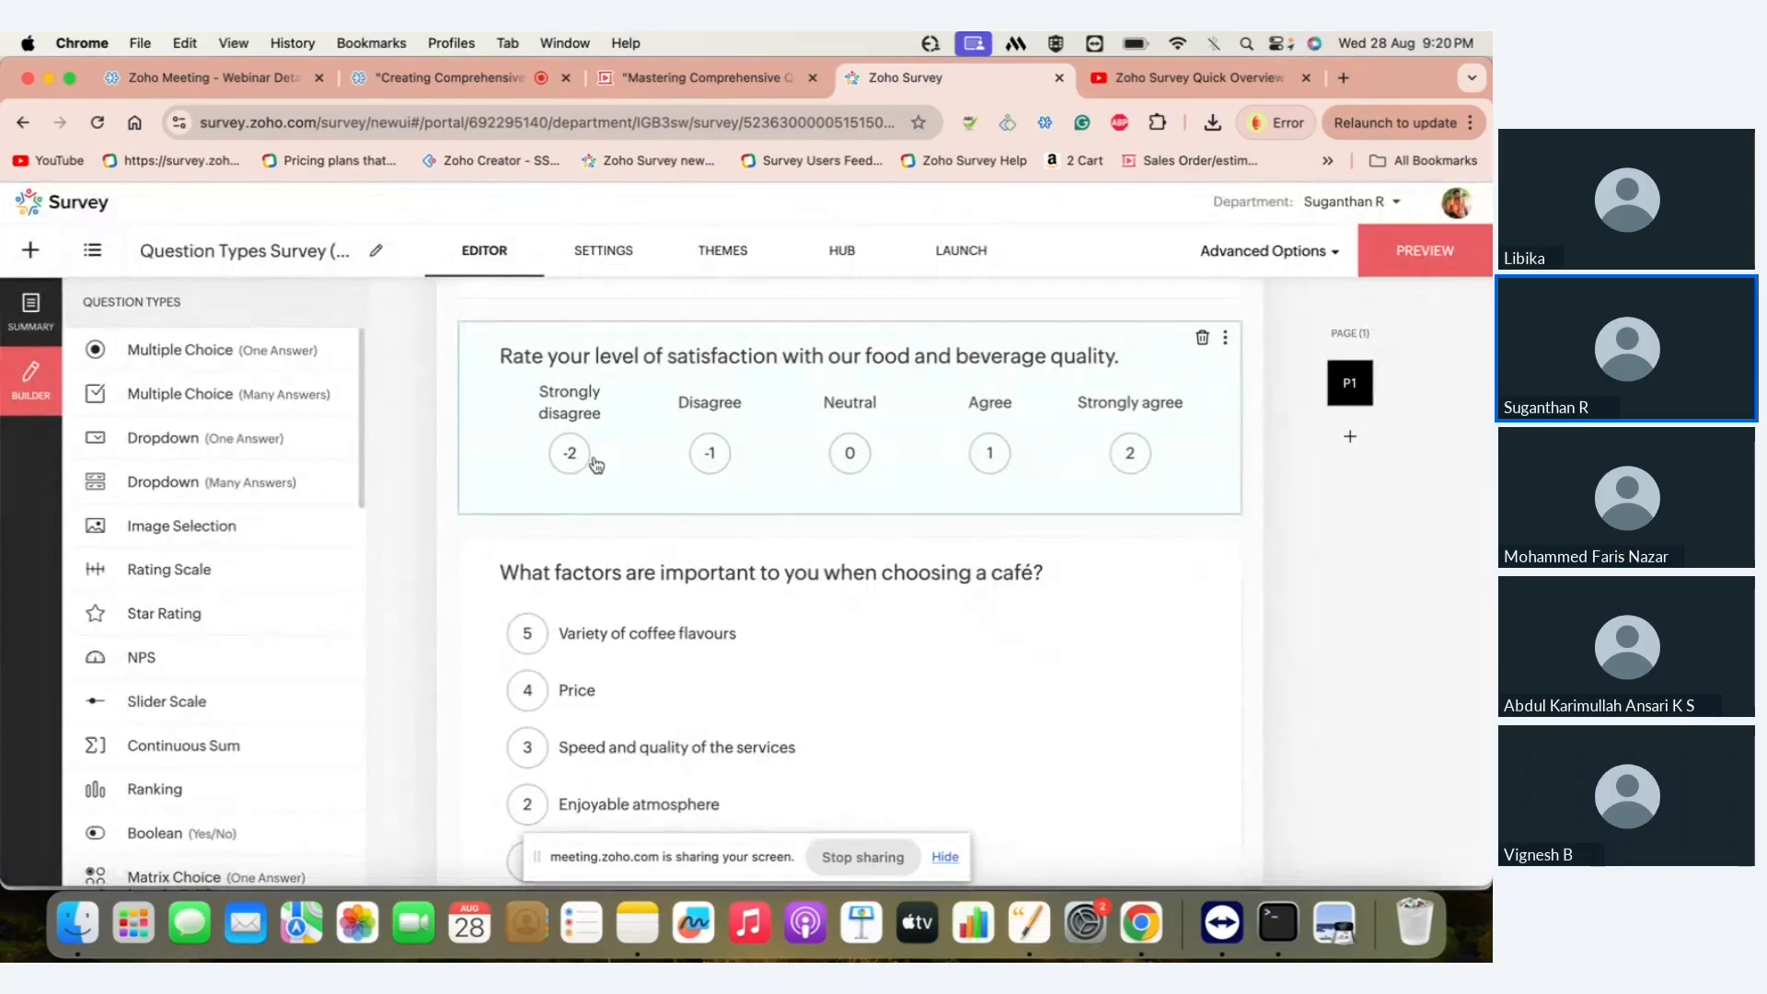
- Represent the satisfaction question's ratings with the red-to-green smileys ending in heart eyes, and save the question
left_click(962, 461)
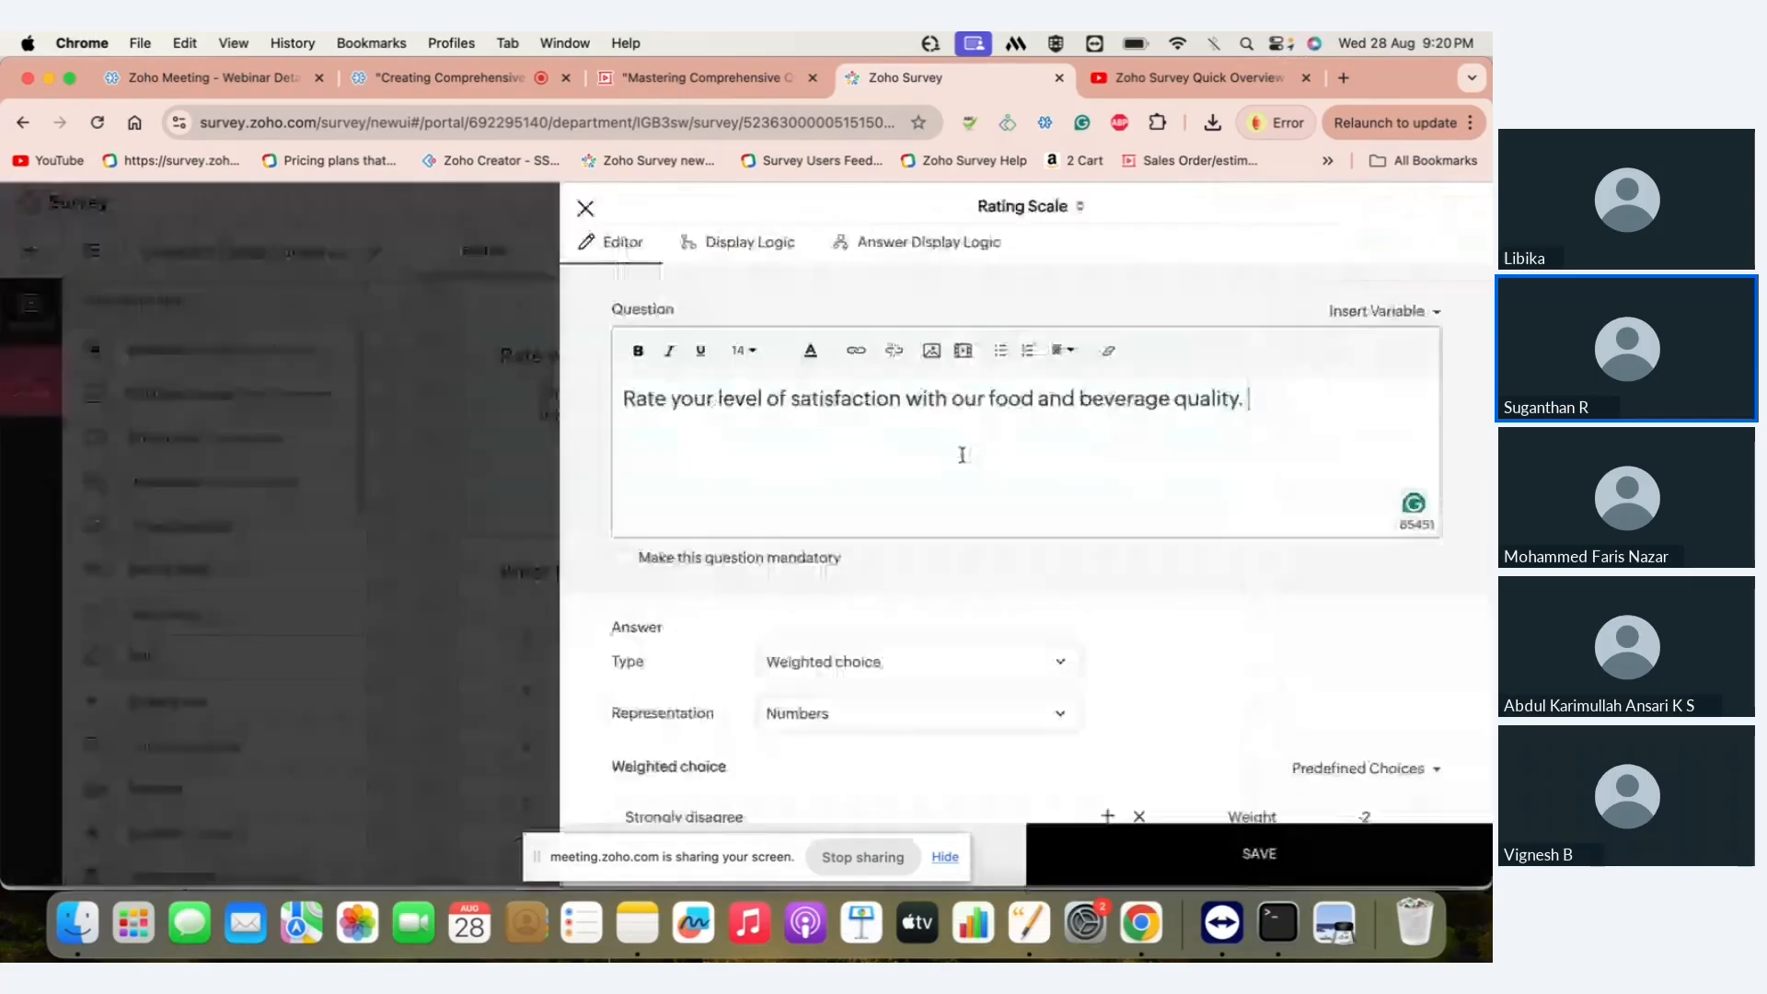
left_click(916, 727)
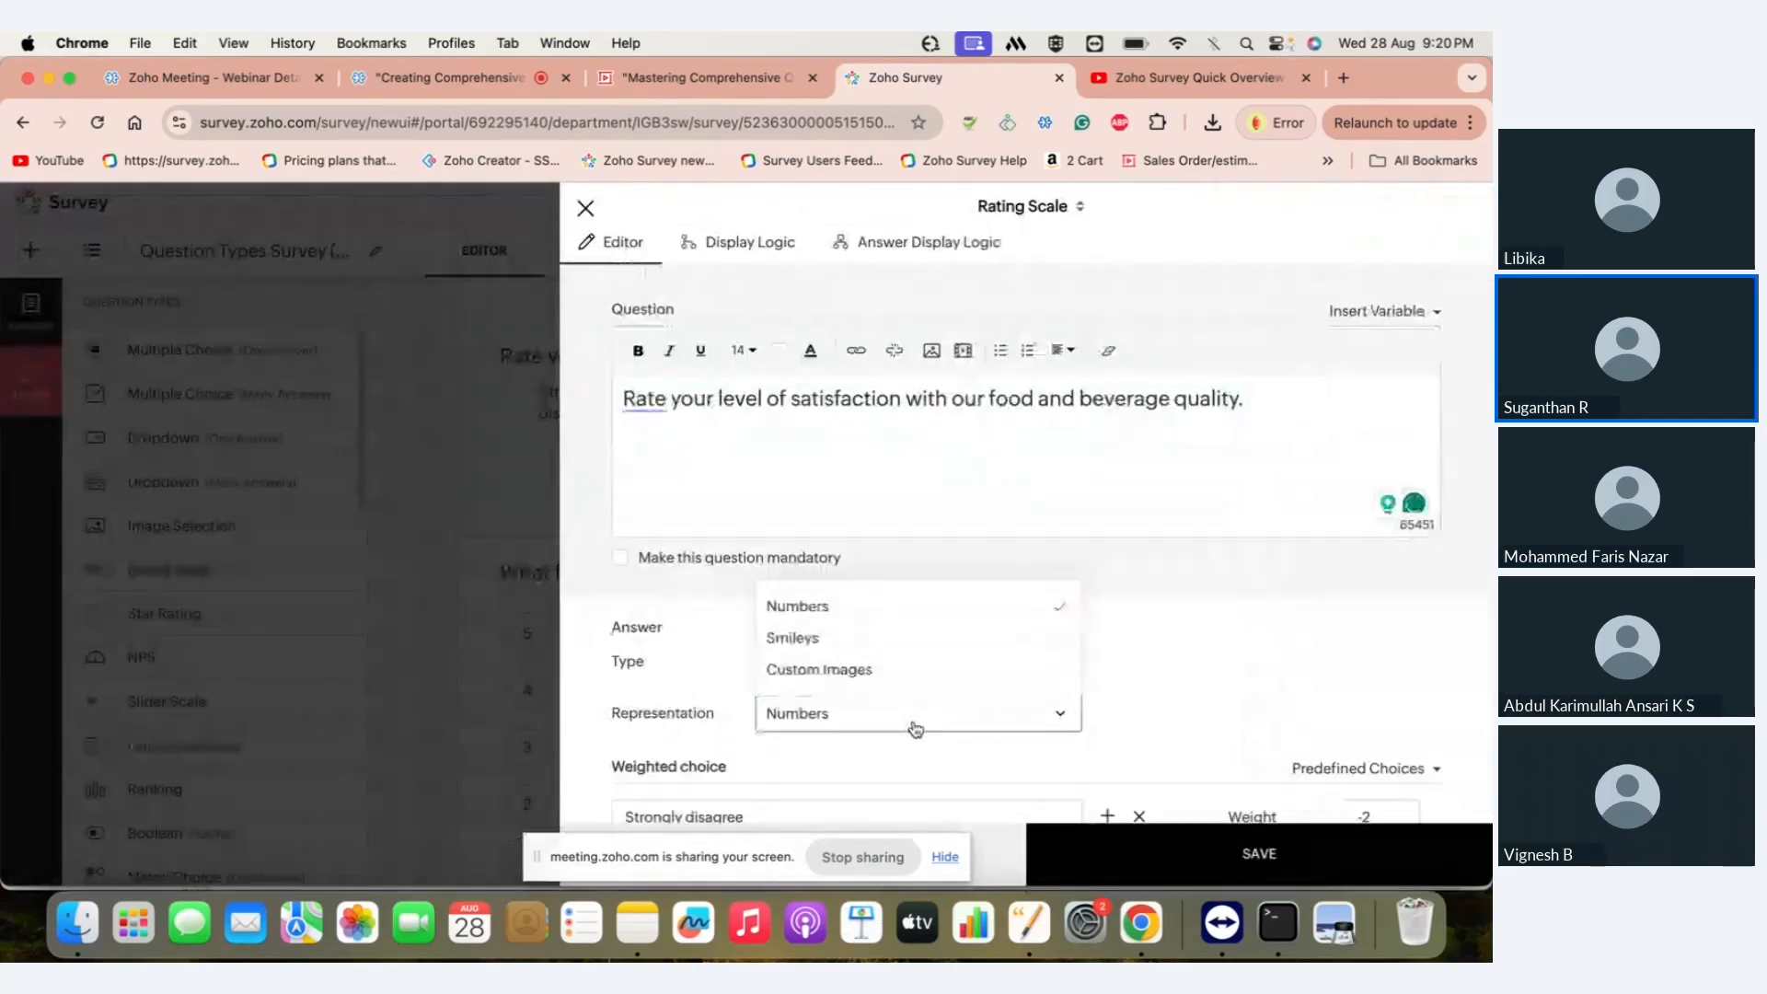
left_click(807, 652)
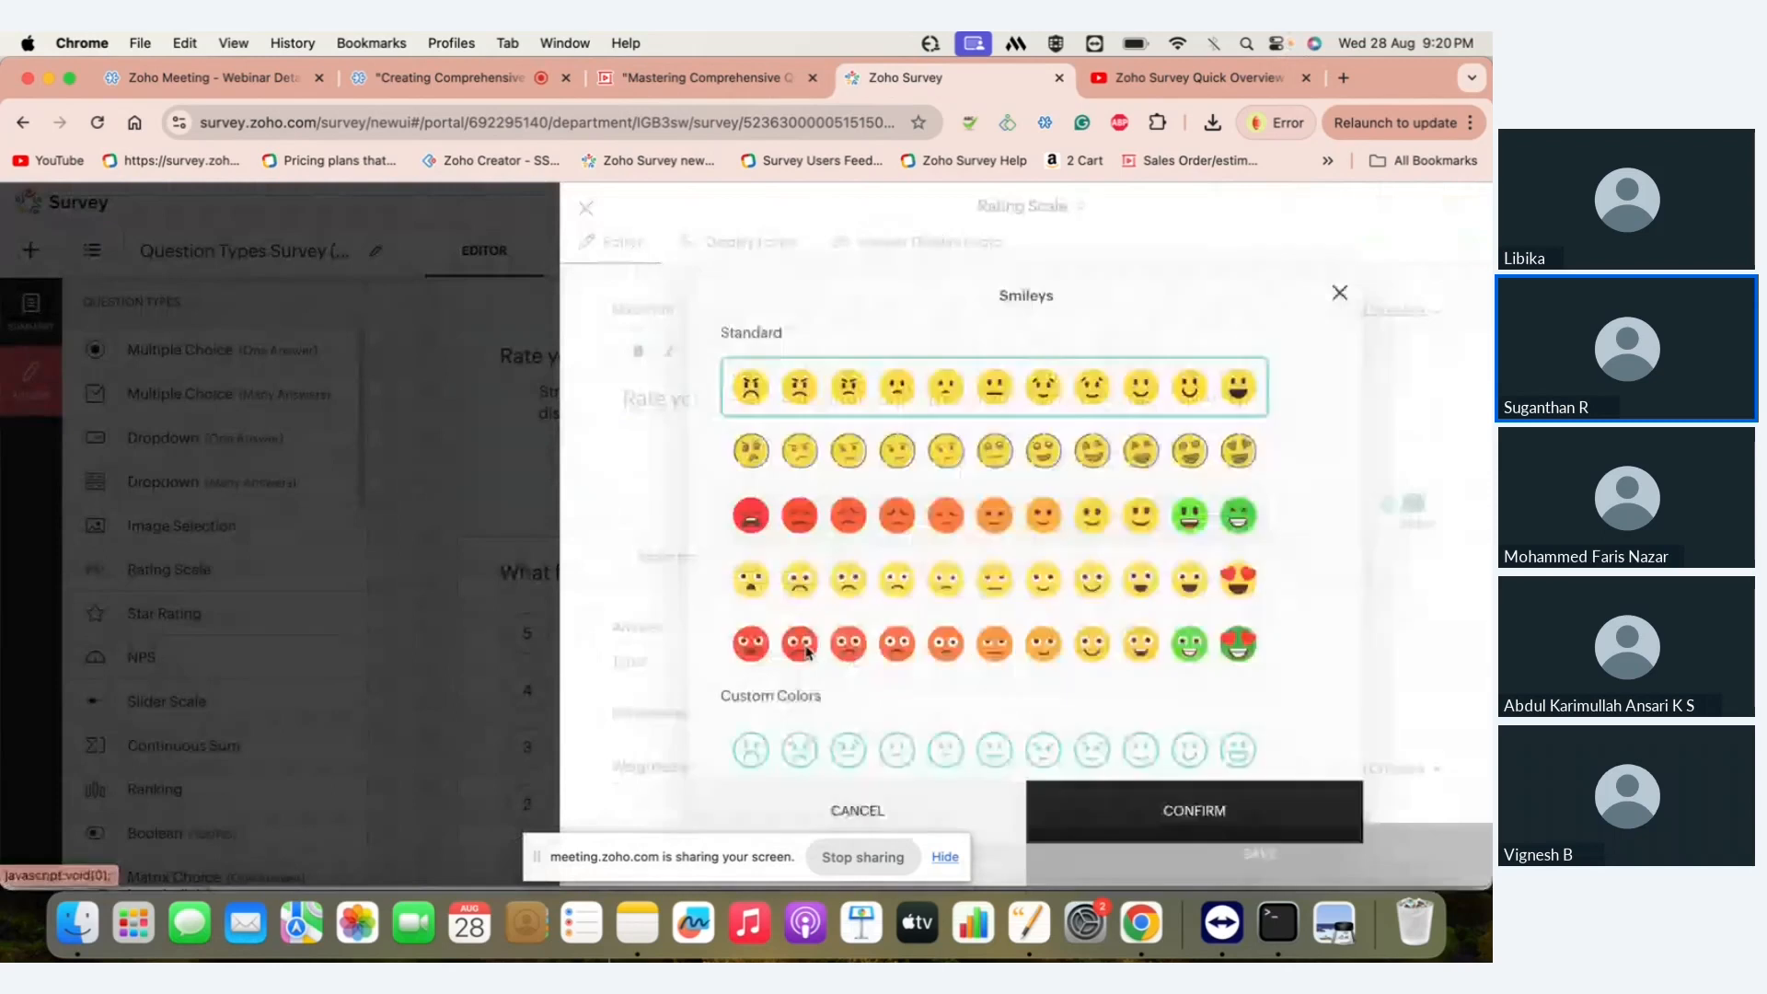
left_click(807, 584)
left_click(1207, 806)
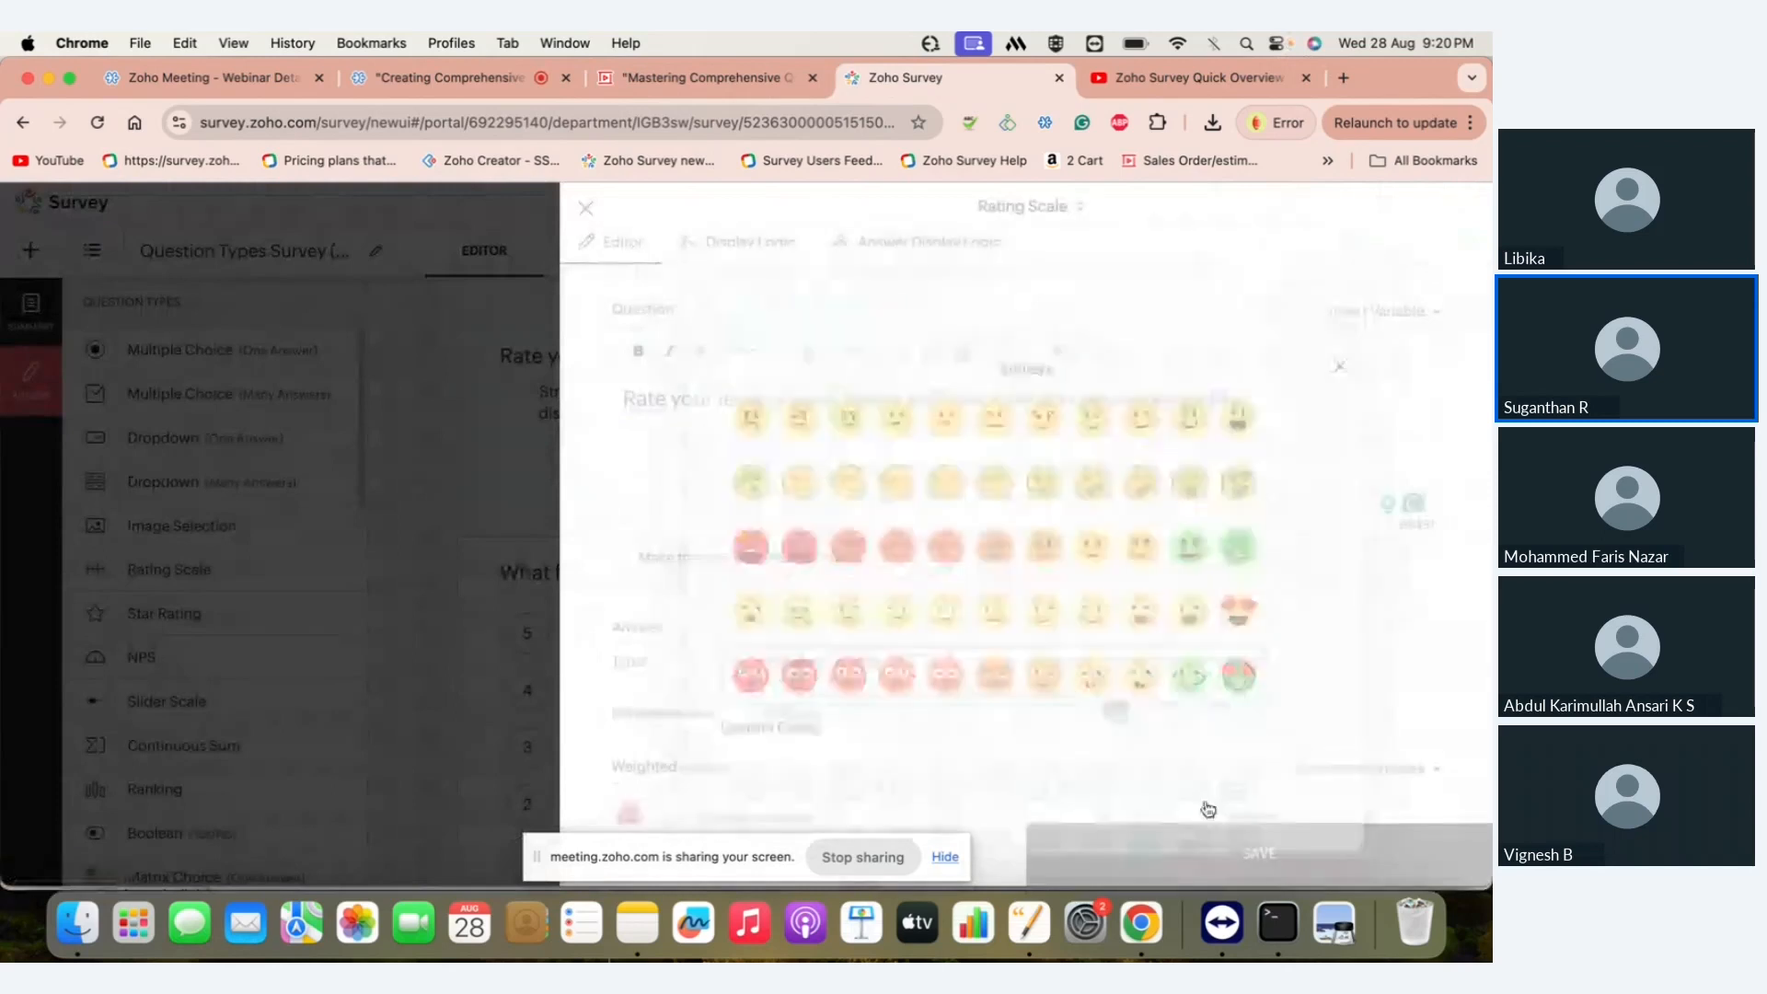
left_click(1193, 858)
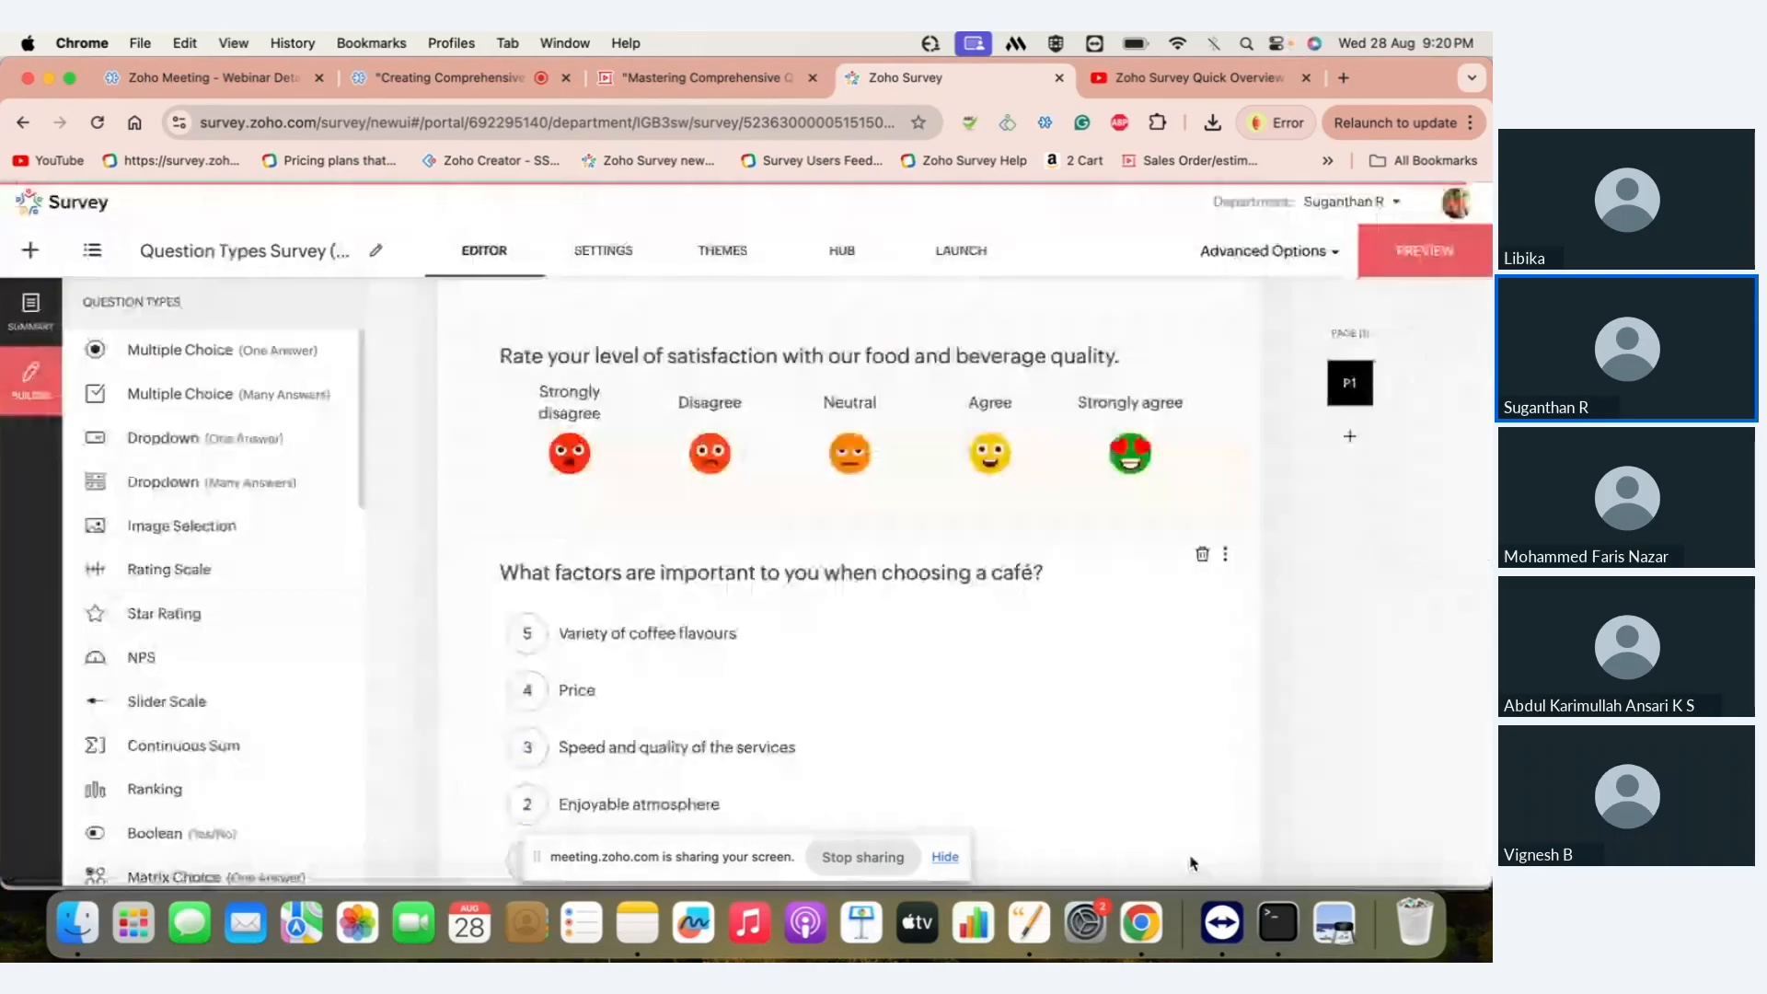
- Try the Small representation size in the satisfaction question's advanced options
left_click(714, 475)
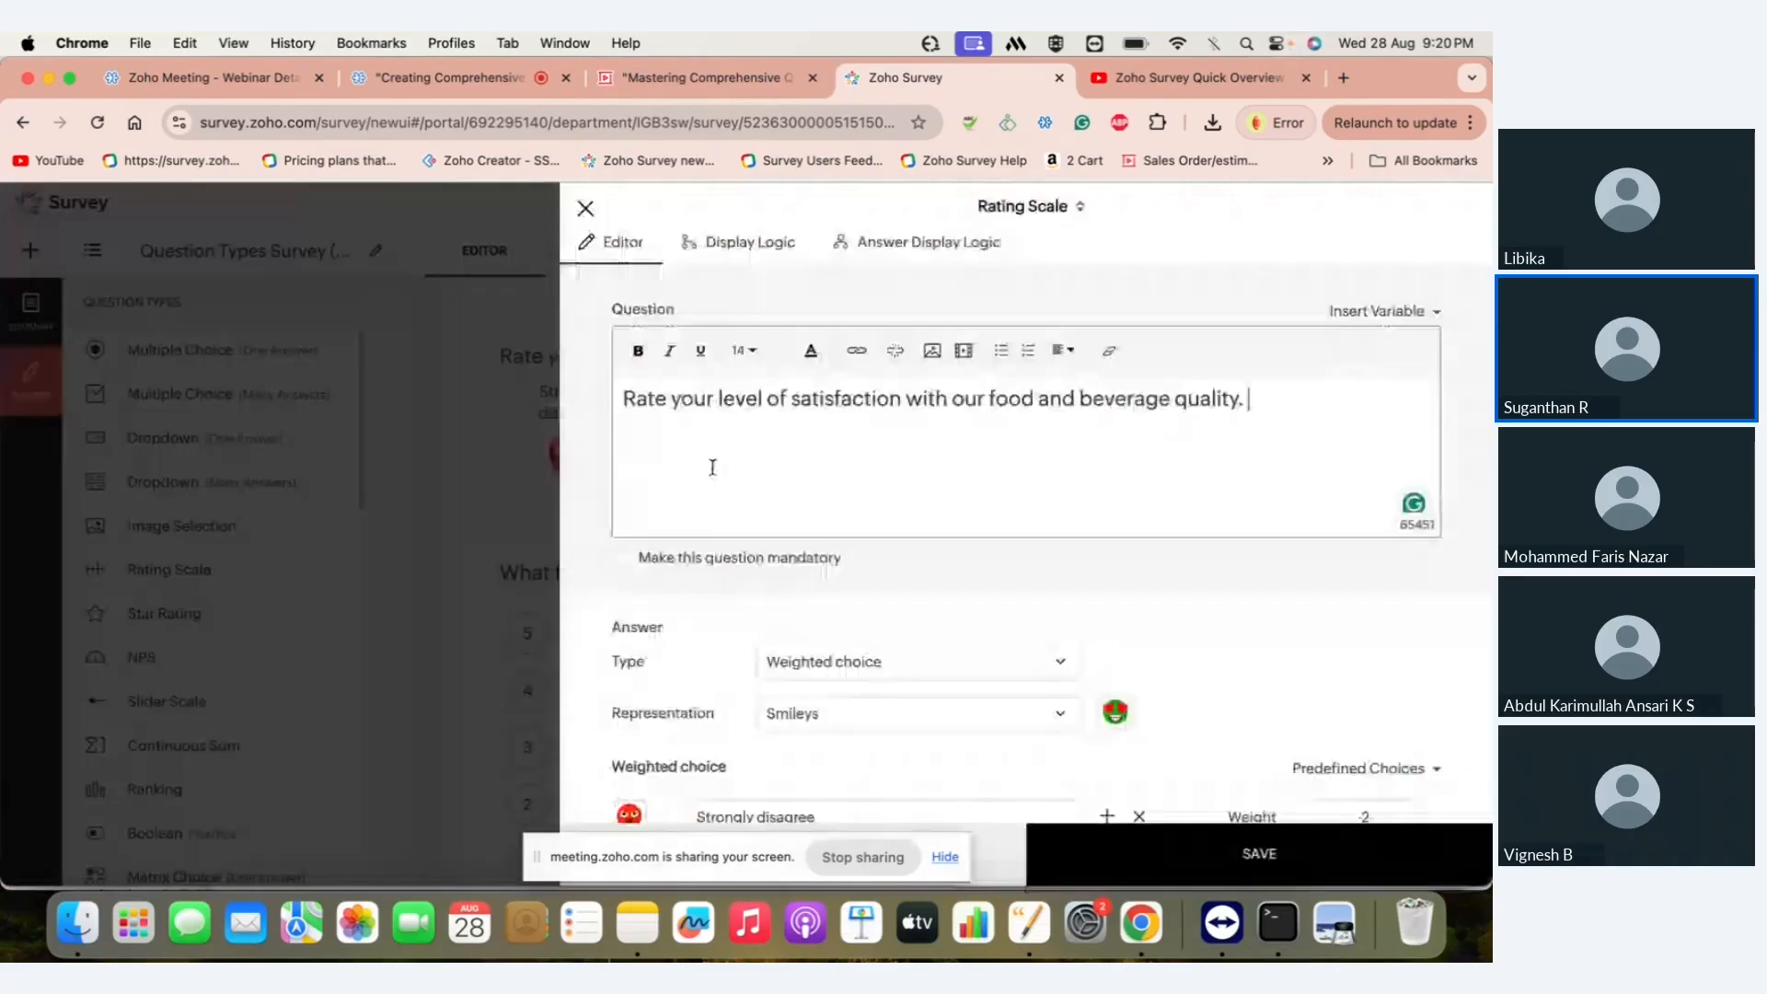
scroll(833, 667, "down", 1)
left_click(641, 742)
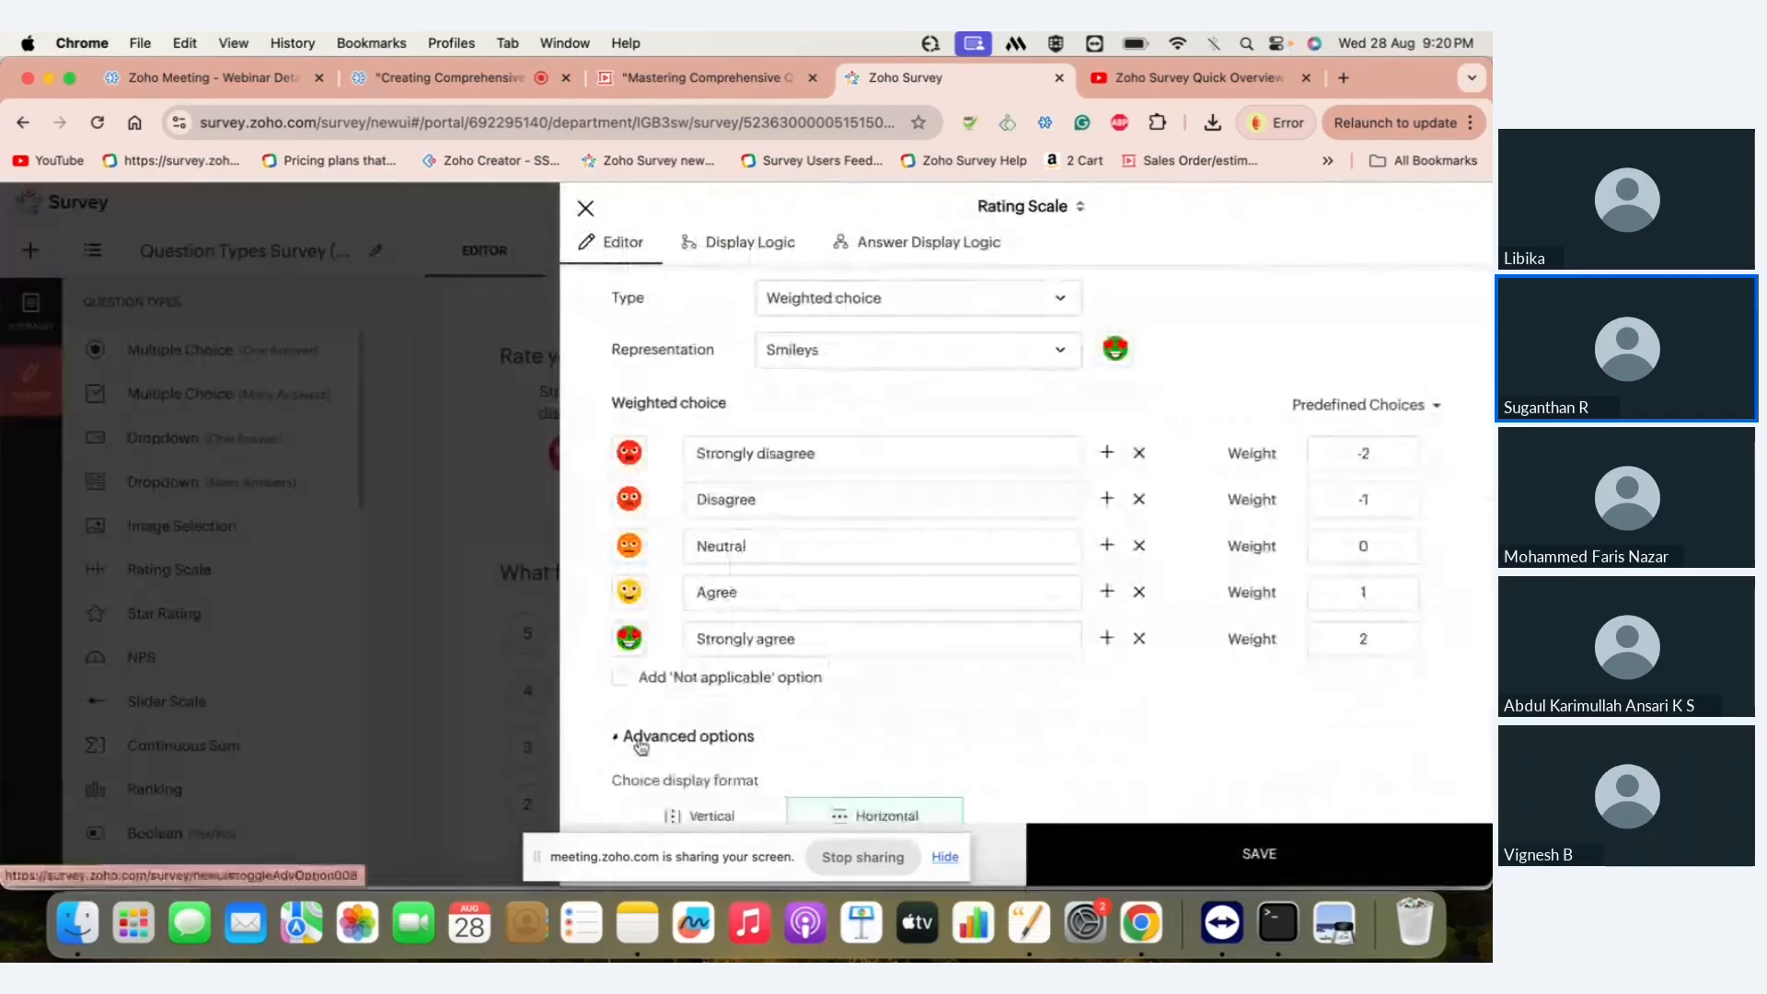
scroll(640, 746, "down", 5)
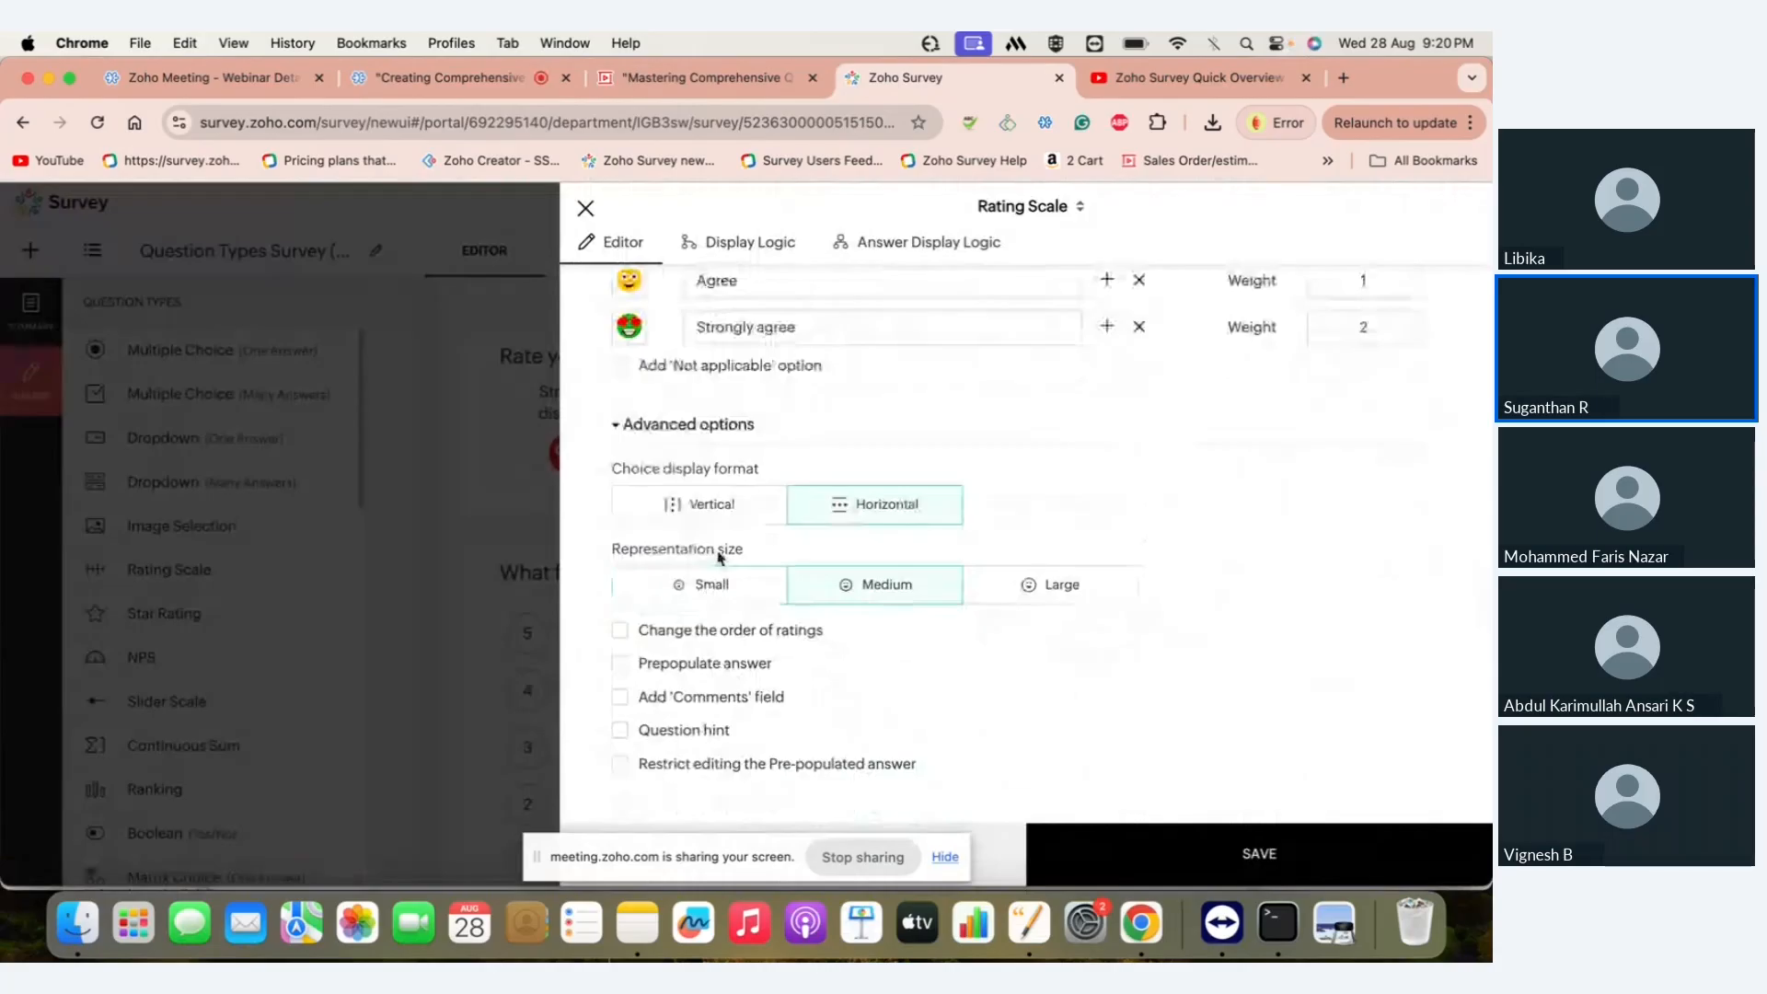
left_click(710, 587)
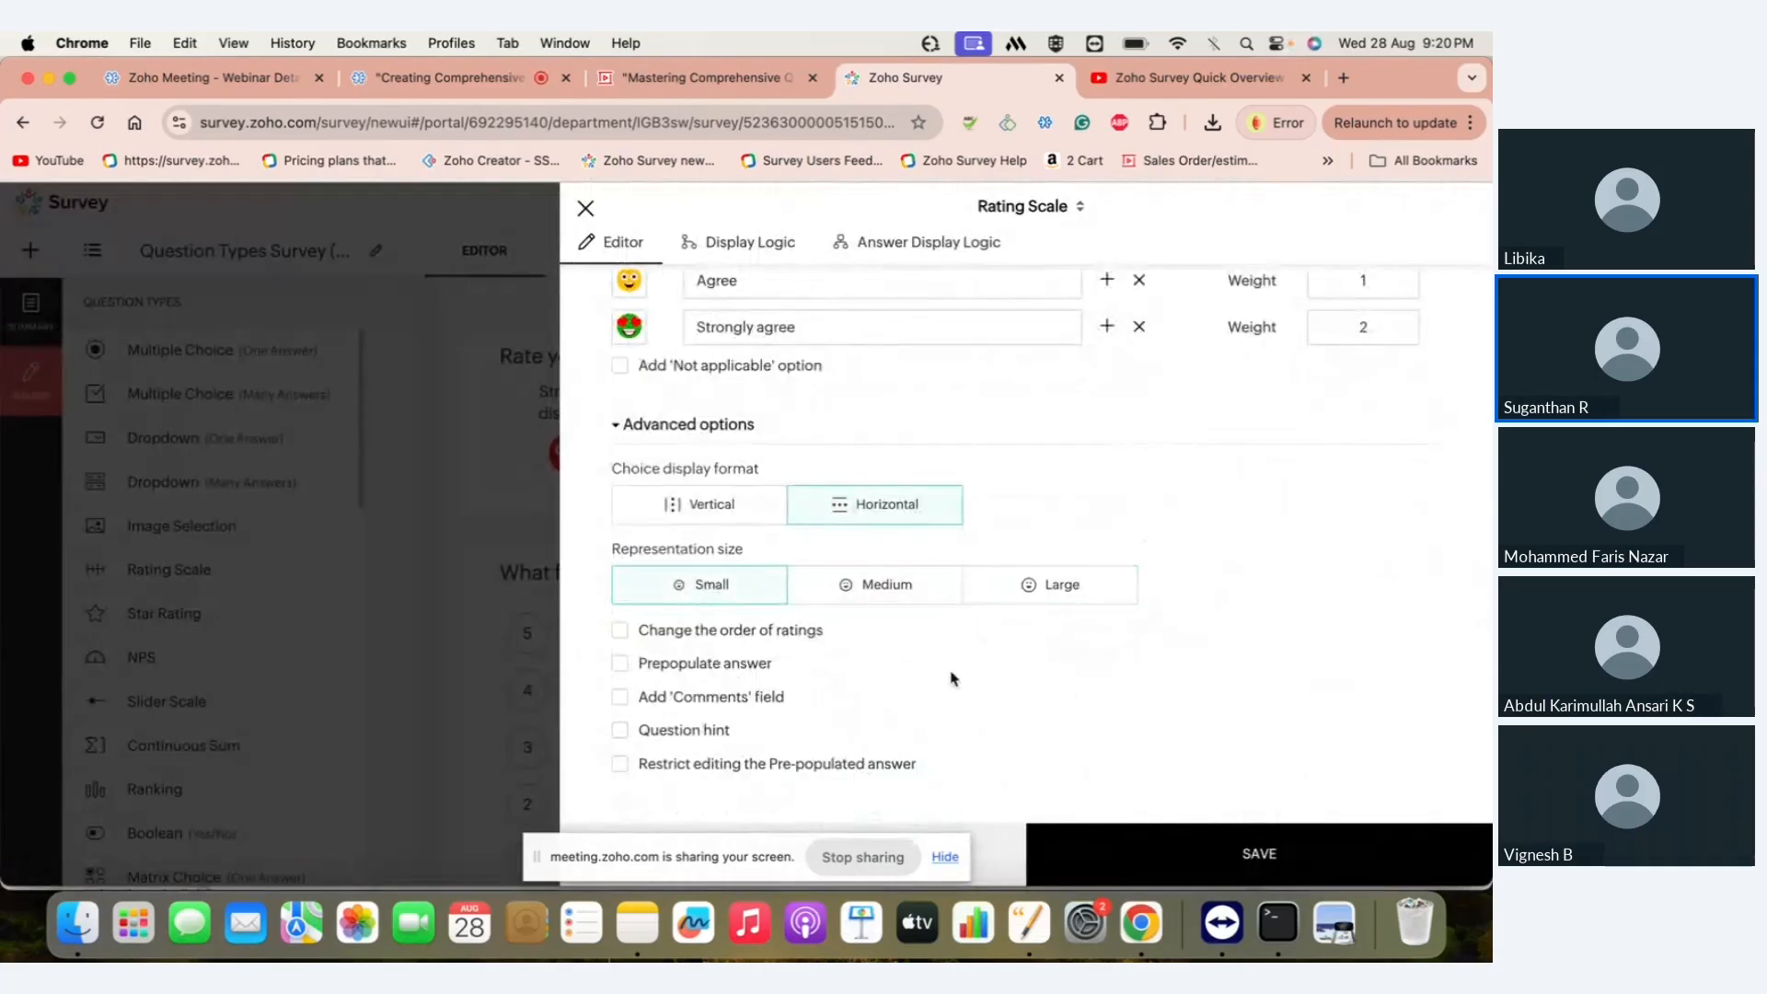
- Try flipping the order of ratings for each respondent and adding an 'Any additional comments?' field, then discard the question's changes
left_click(746, 635)
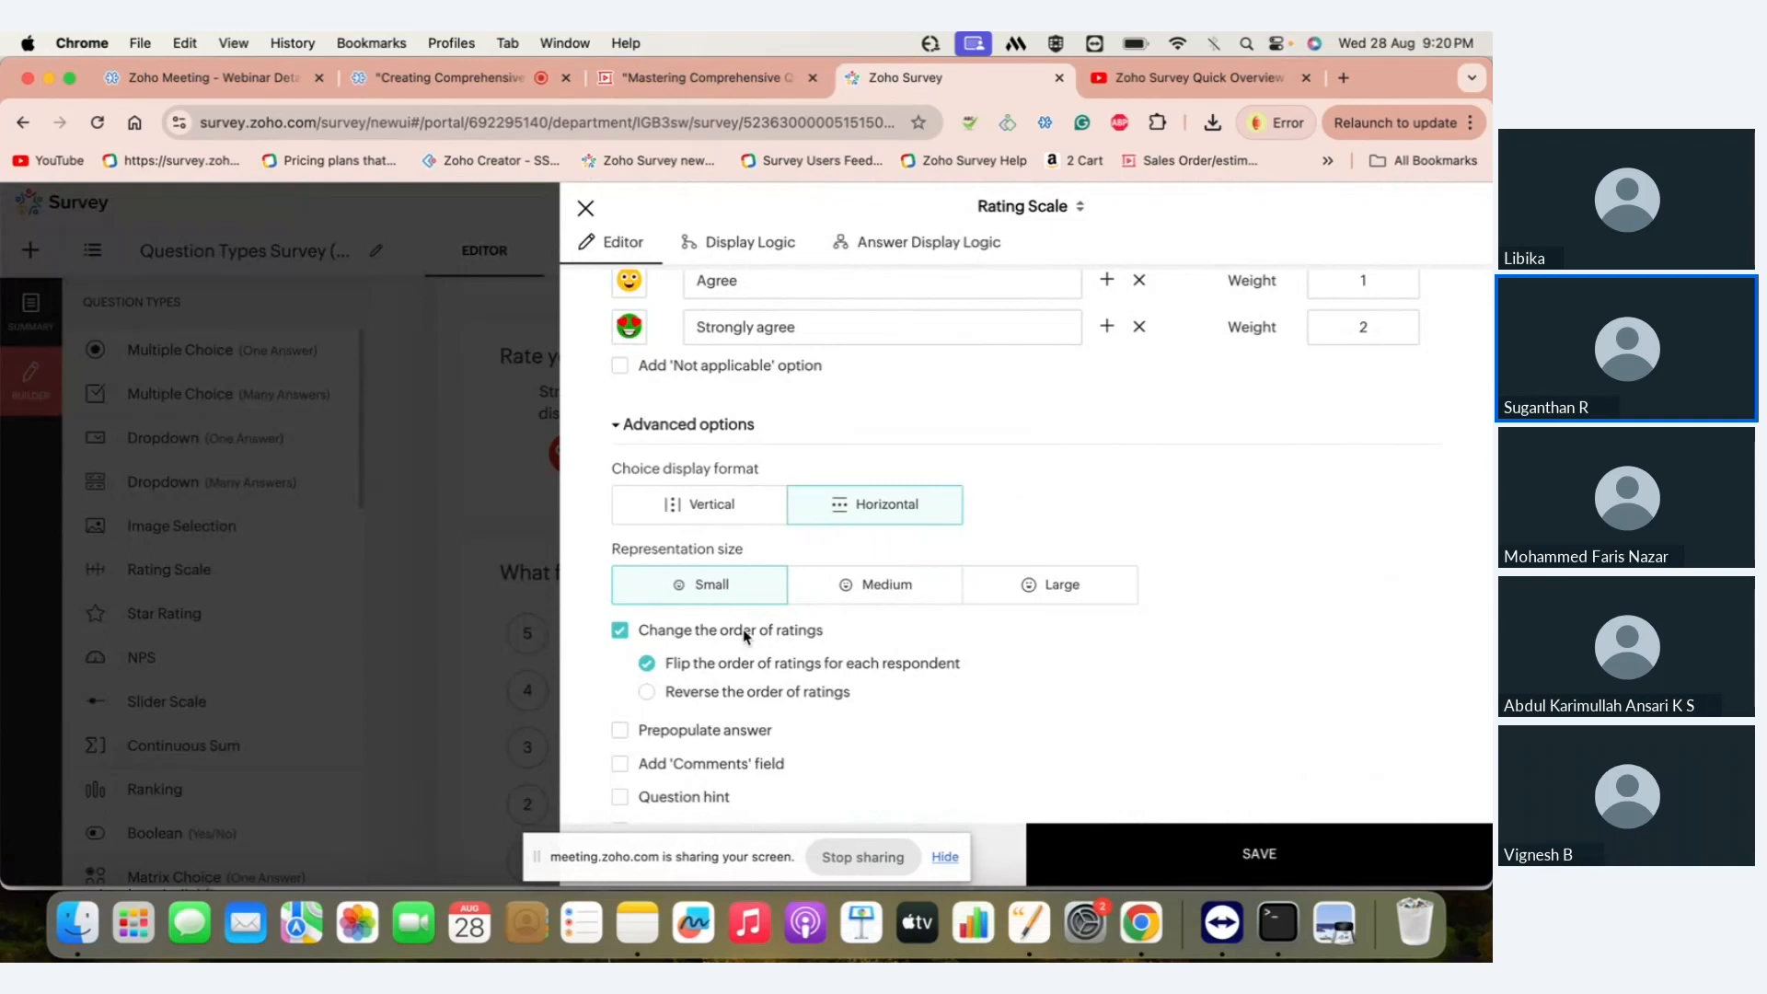
scroll(820, 721, "down", 1)
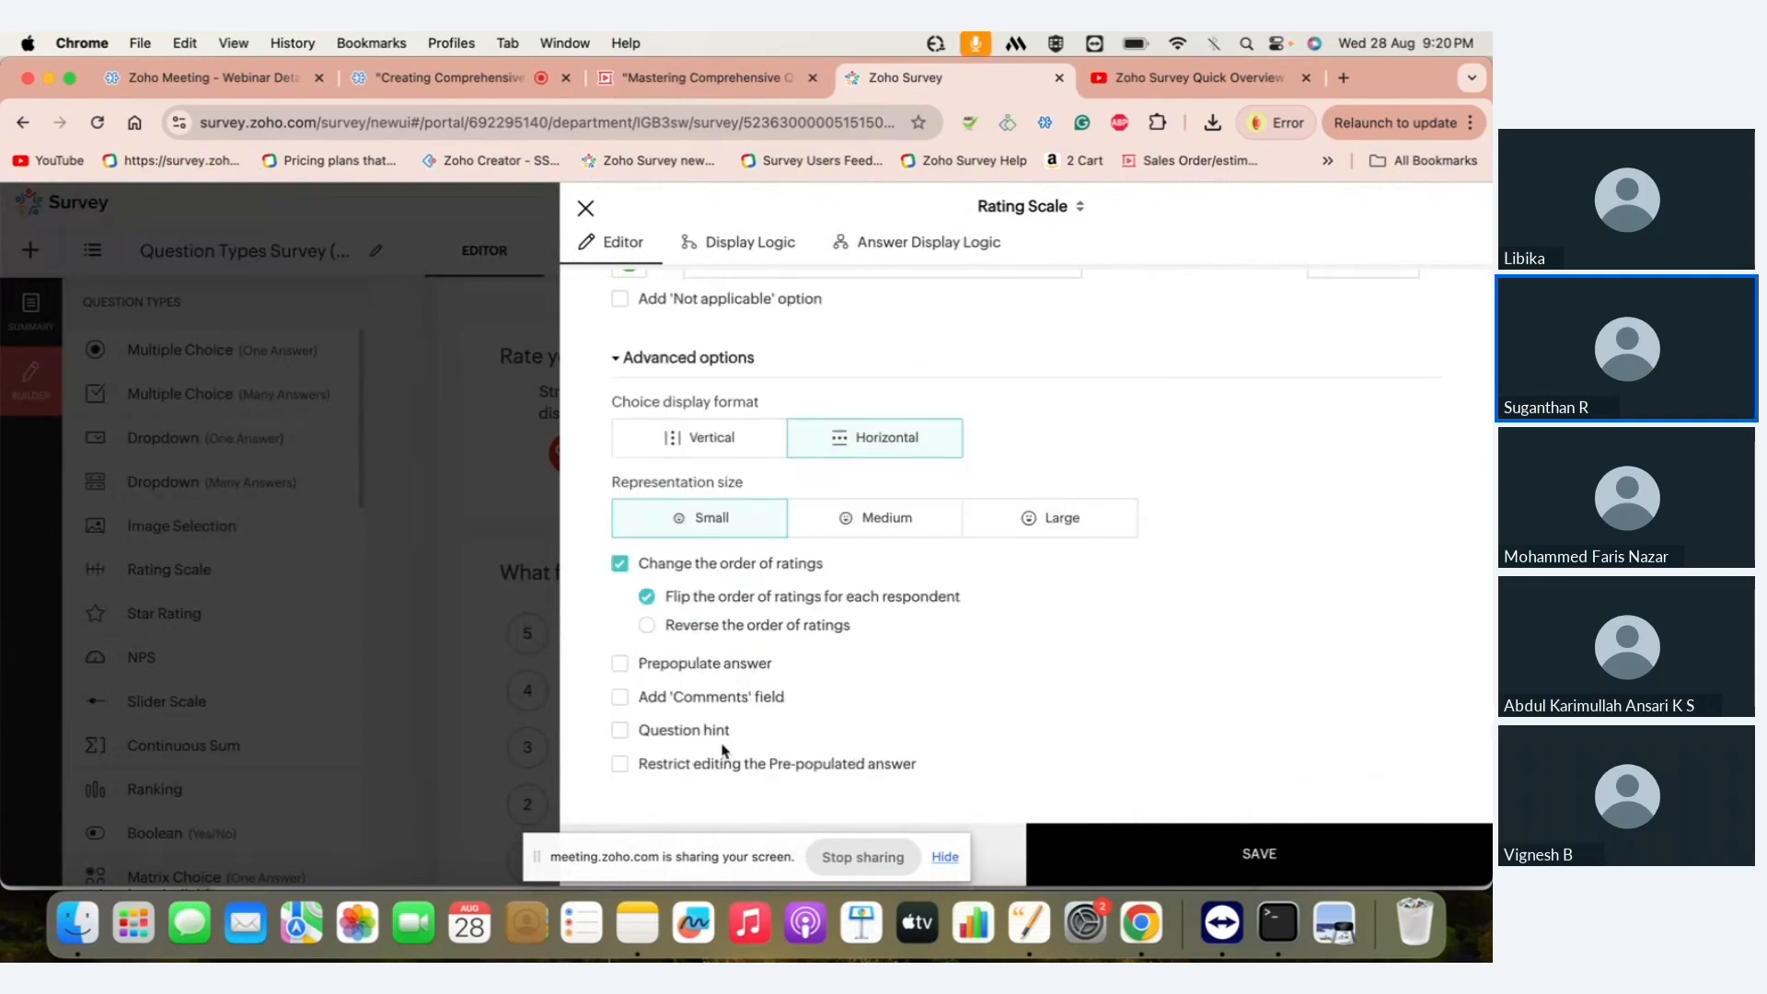
left_click(673, 704)
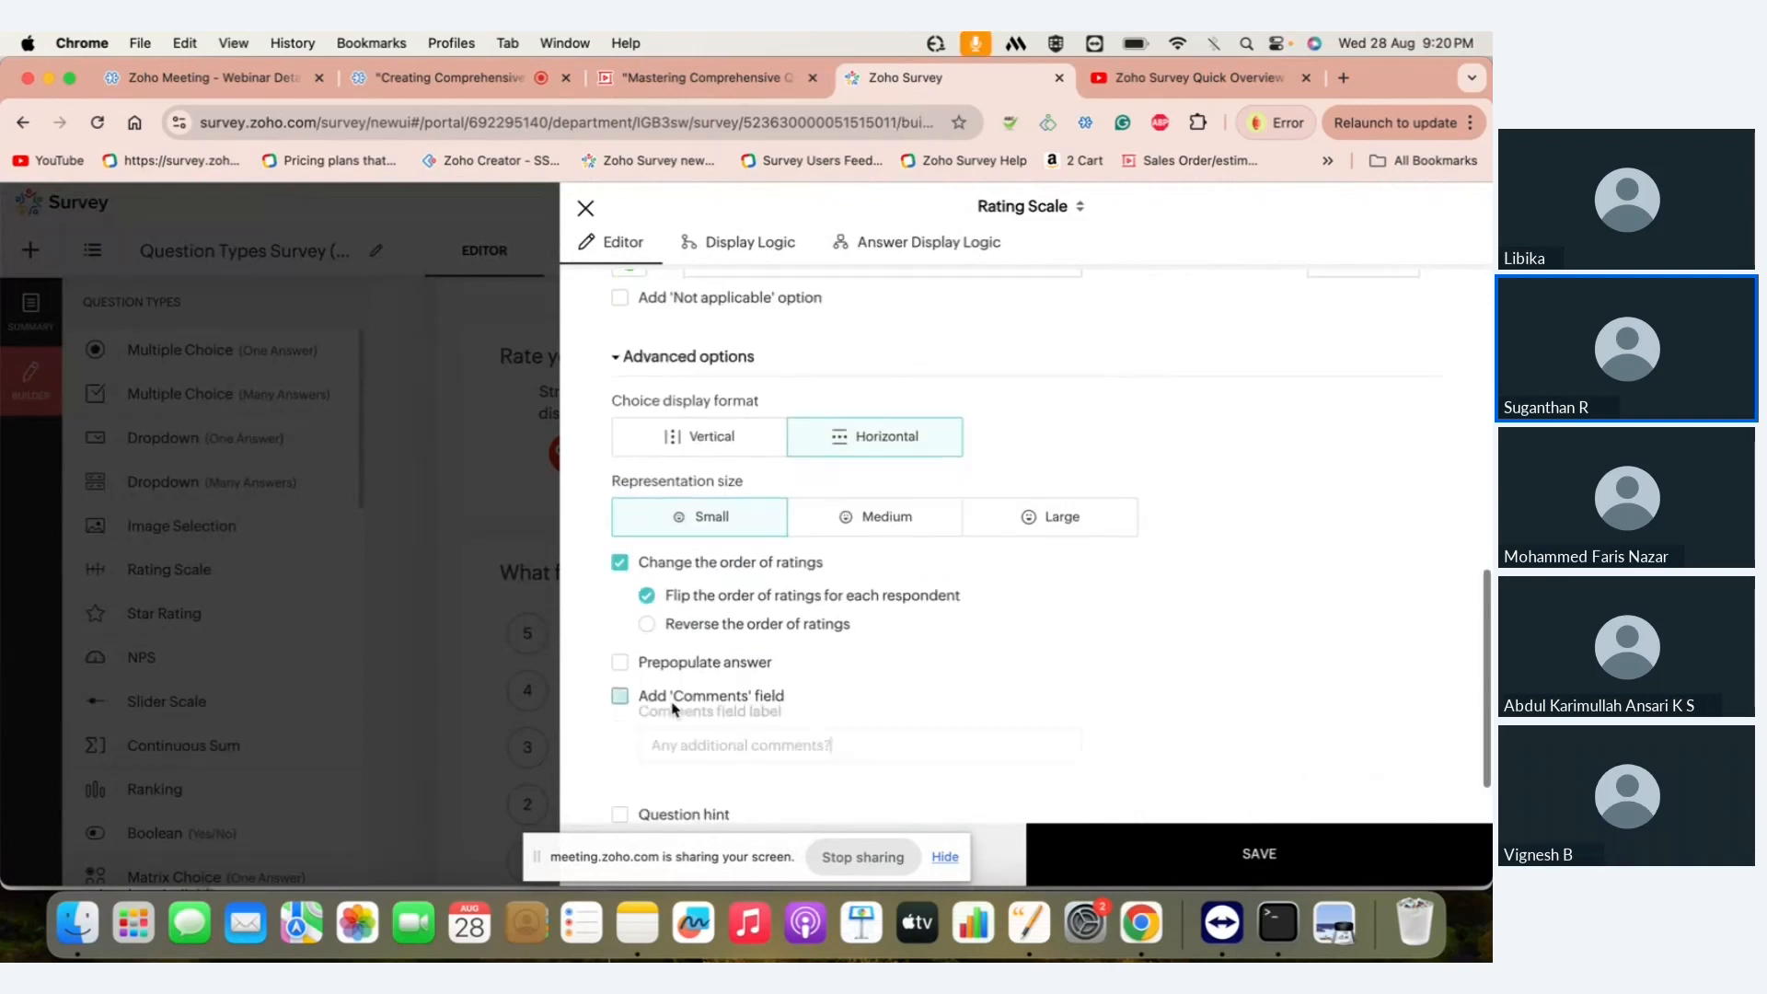
scroll(673, 710, "down", 1)
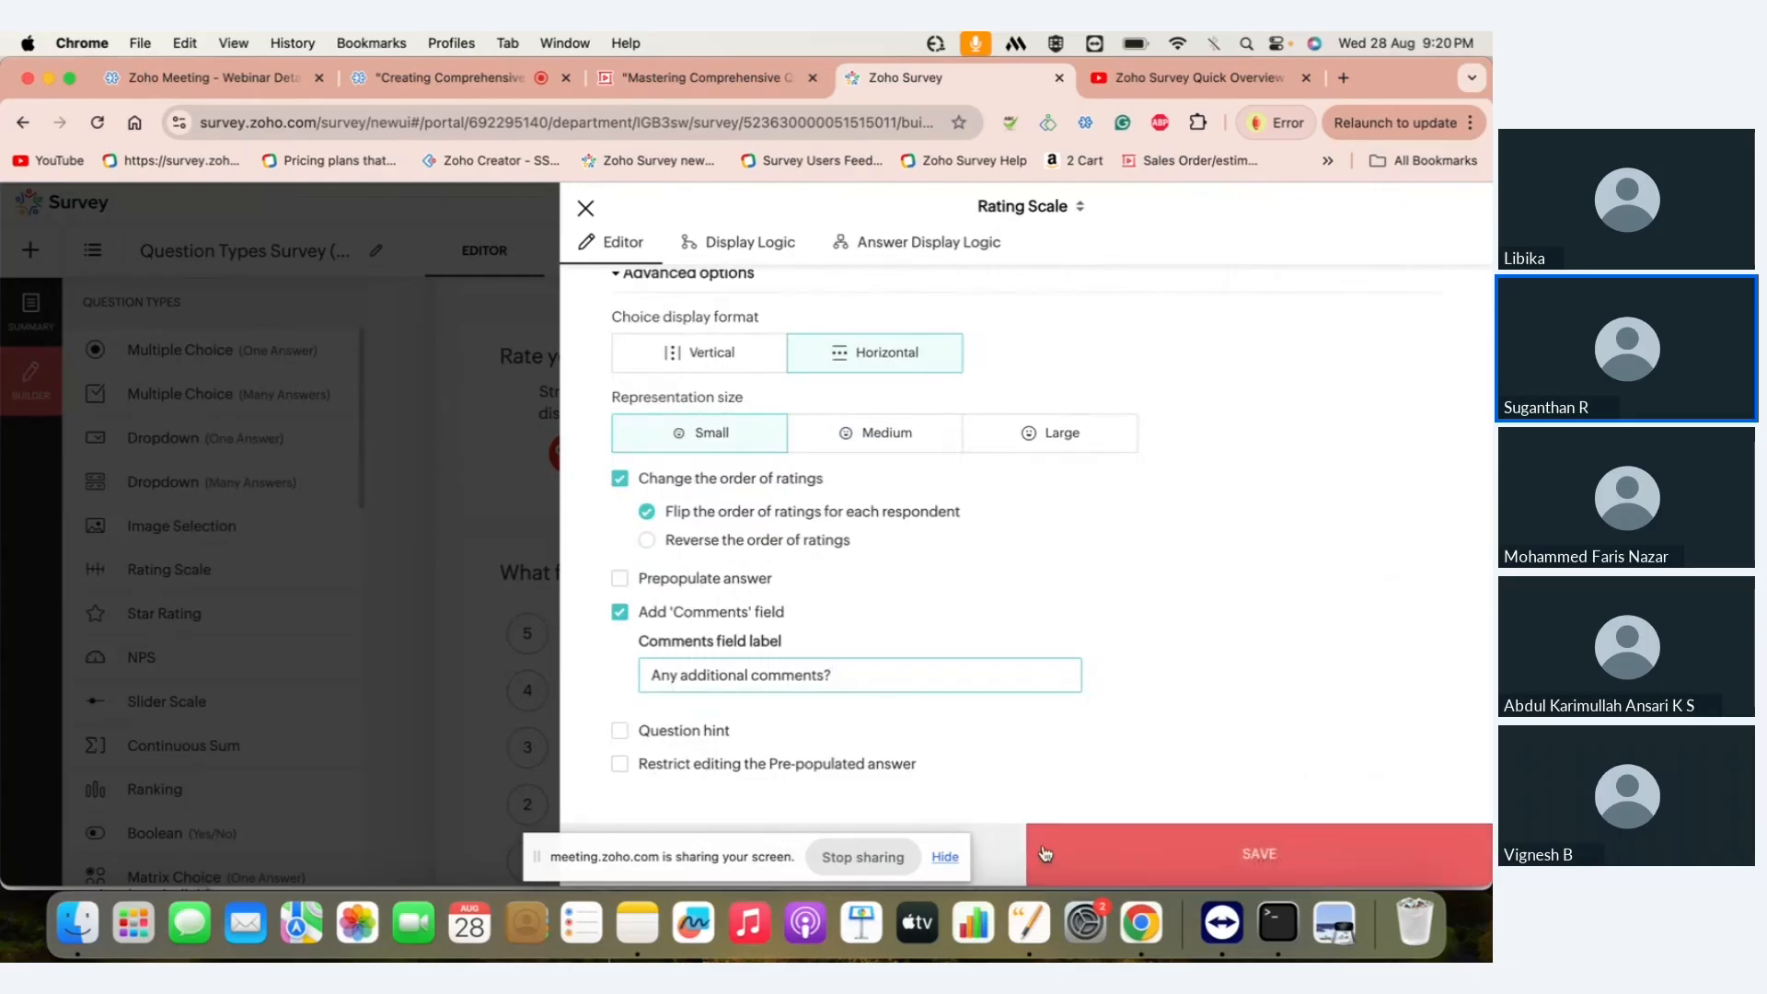
left_click(945, 858)
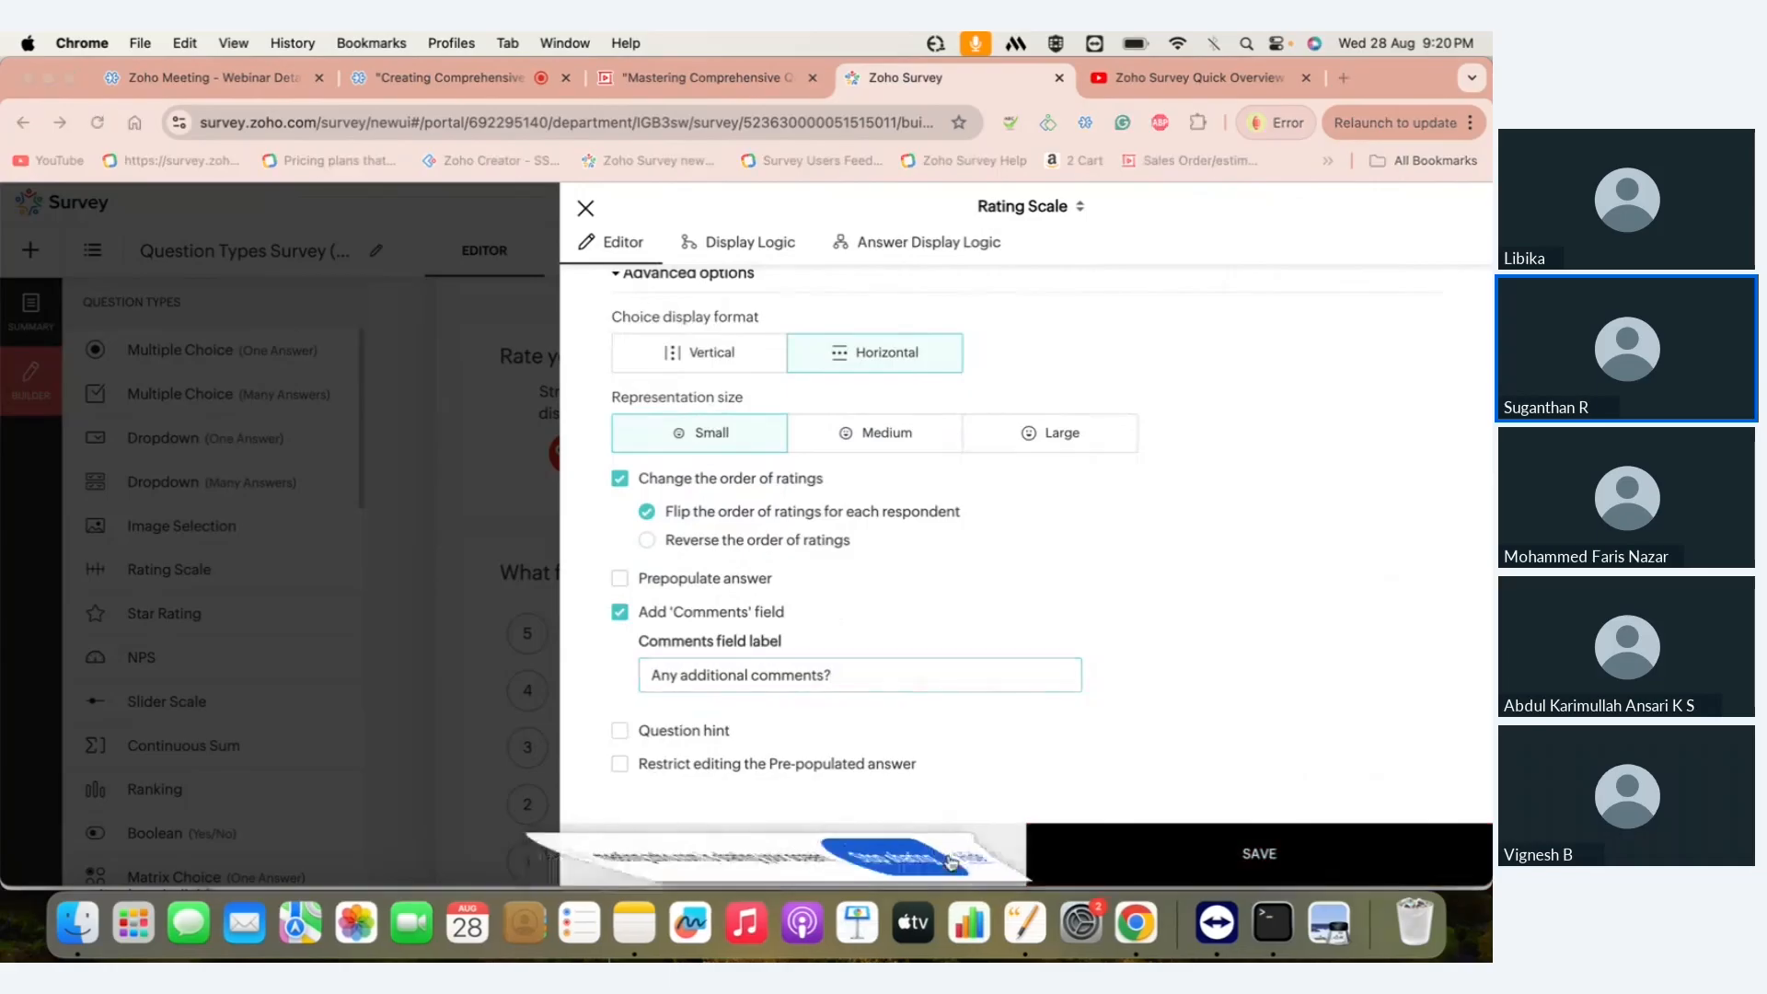
left_click(908, 863)
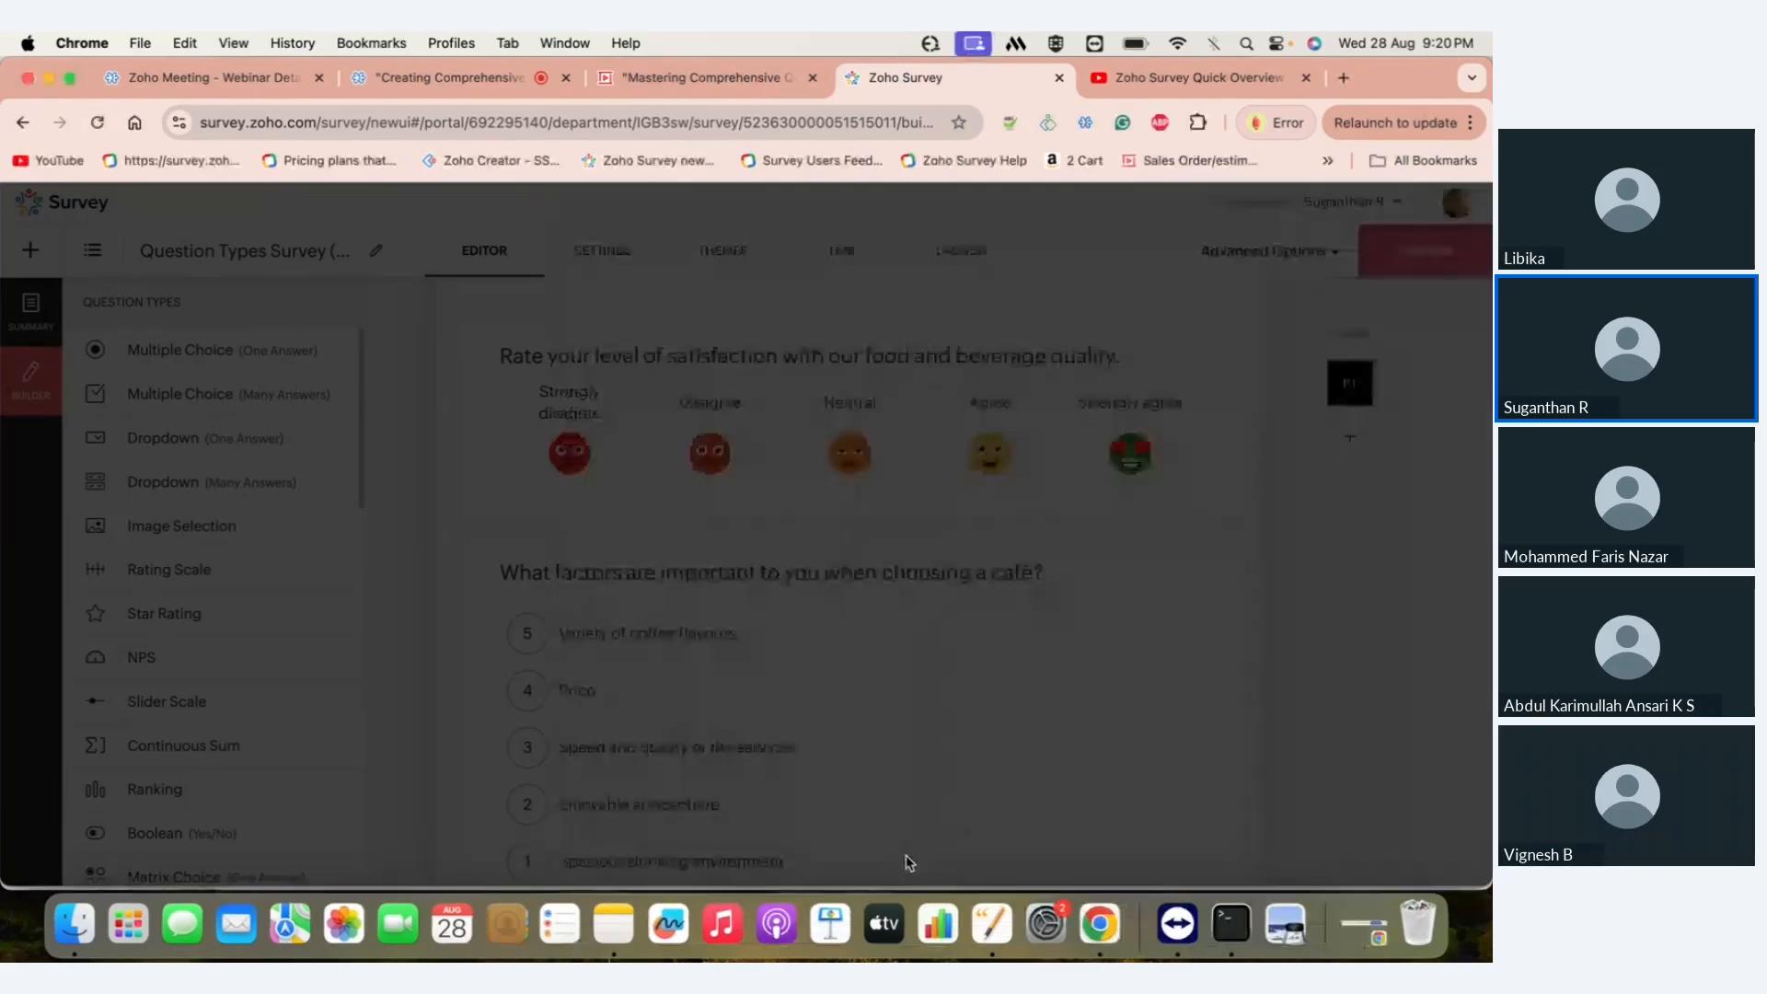
- Examine the weighted choices and weights of the café factors question, and close it without changes
scroll(909, 863, "down", 3)
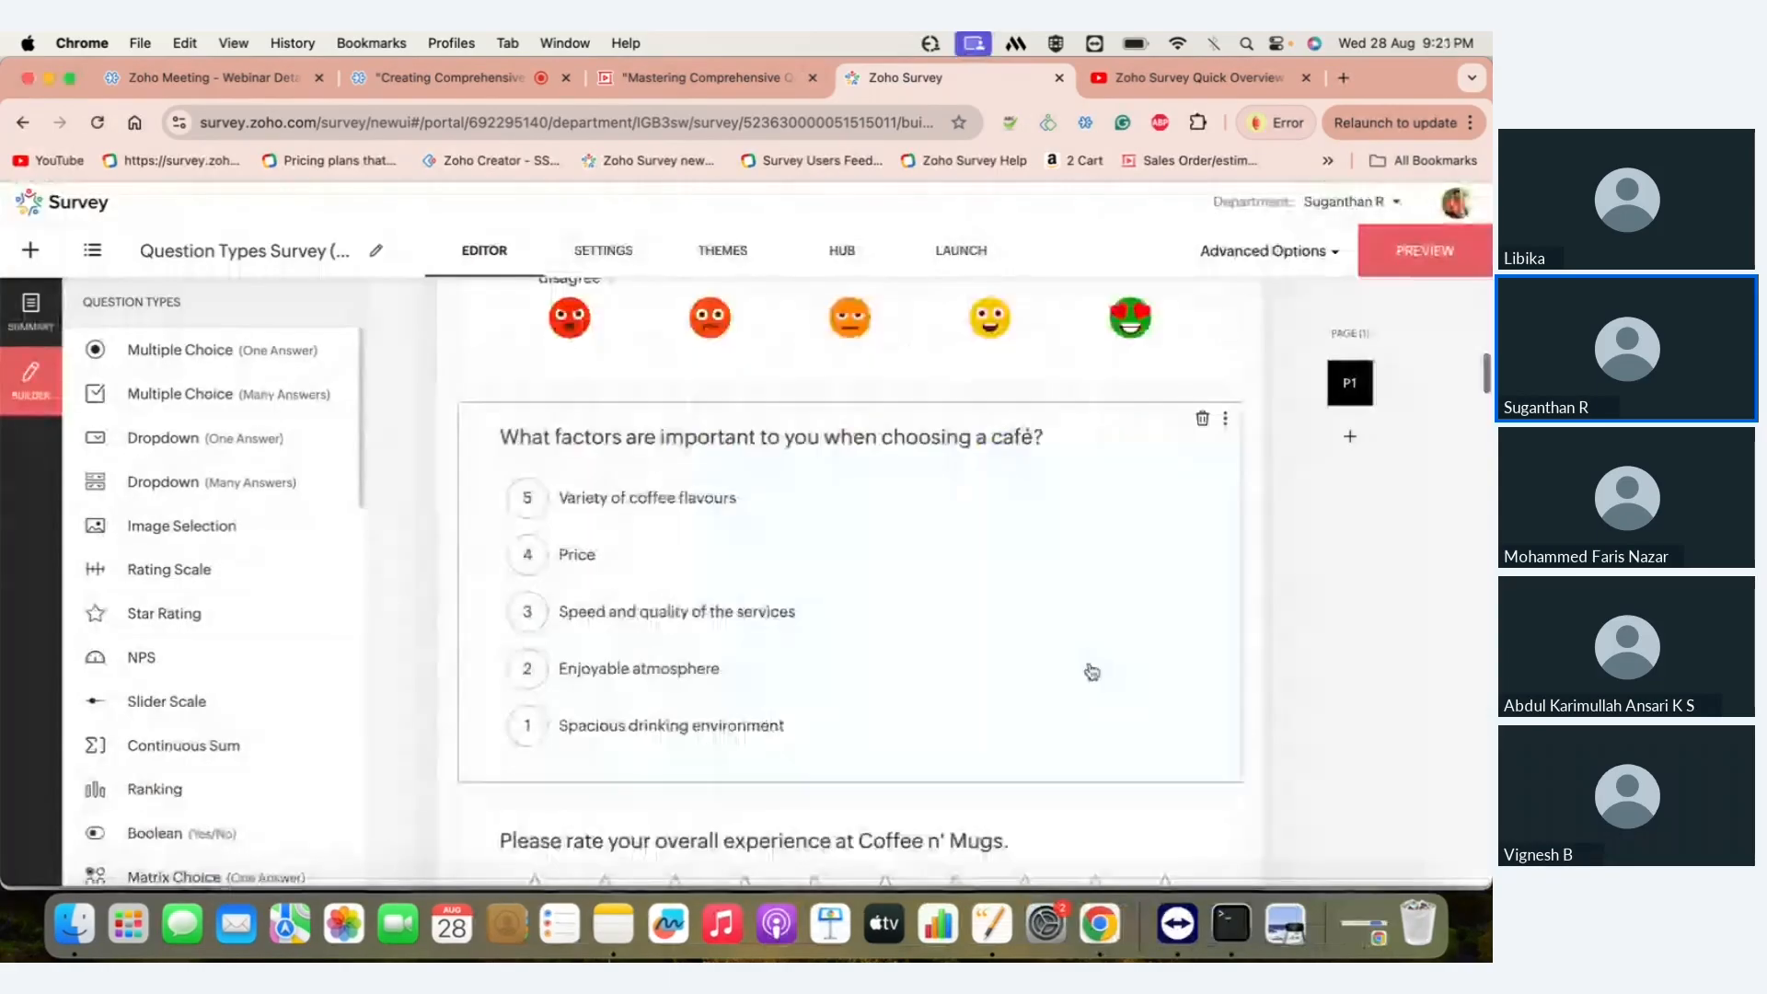
left_click(1067, 609)
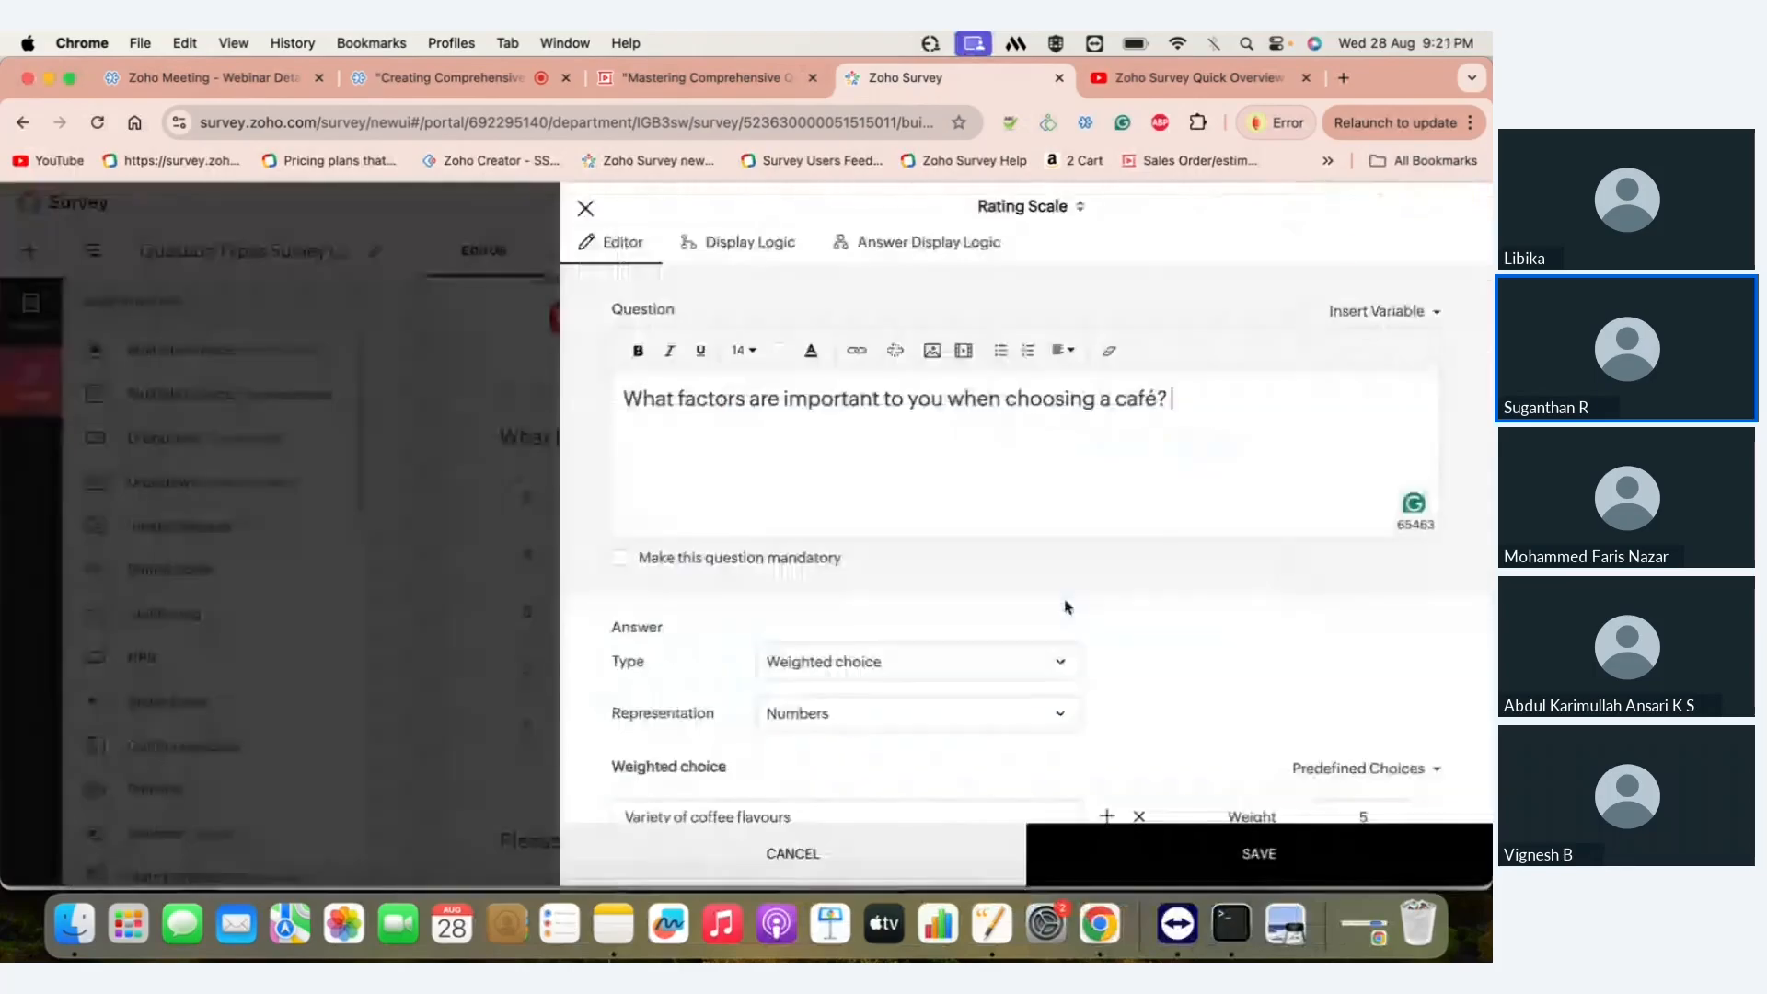
scroll(1067, 608, "down", 5)
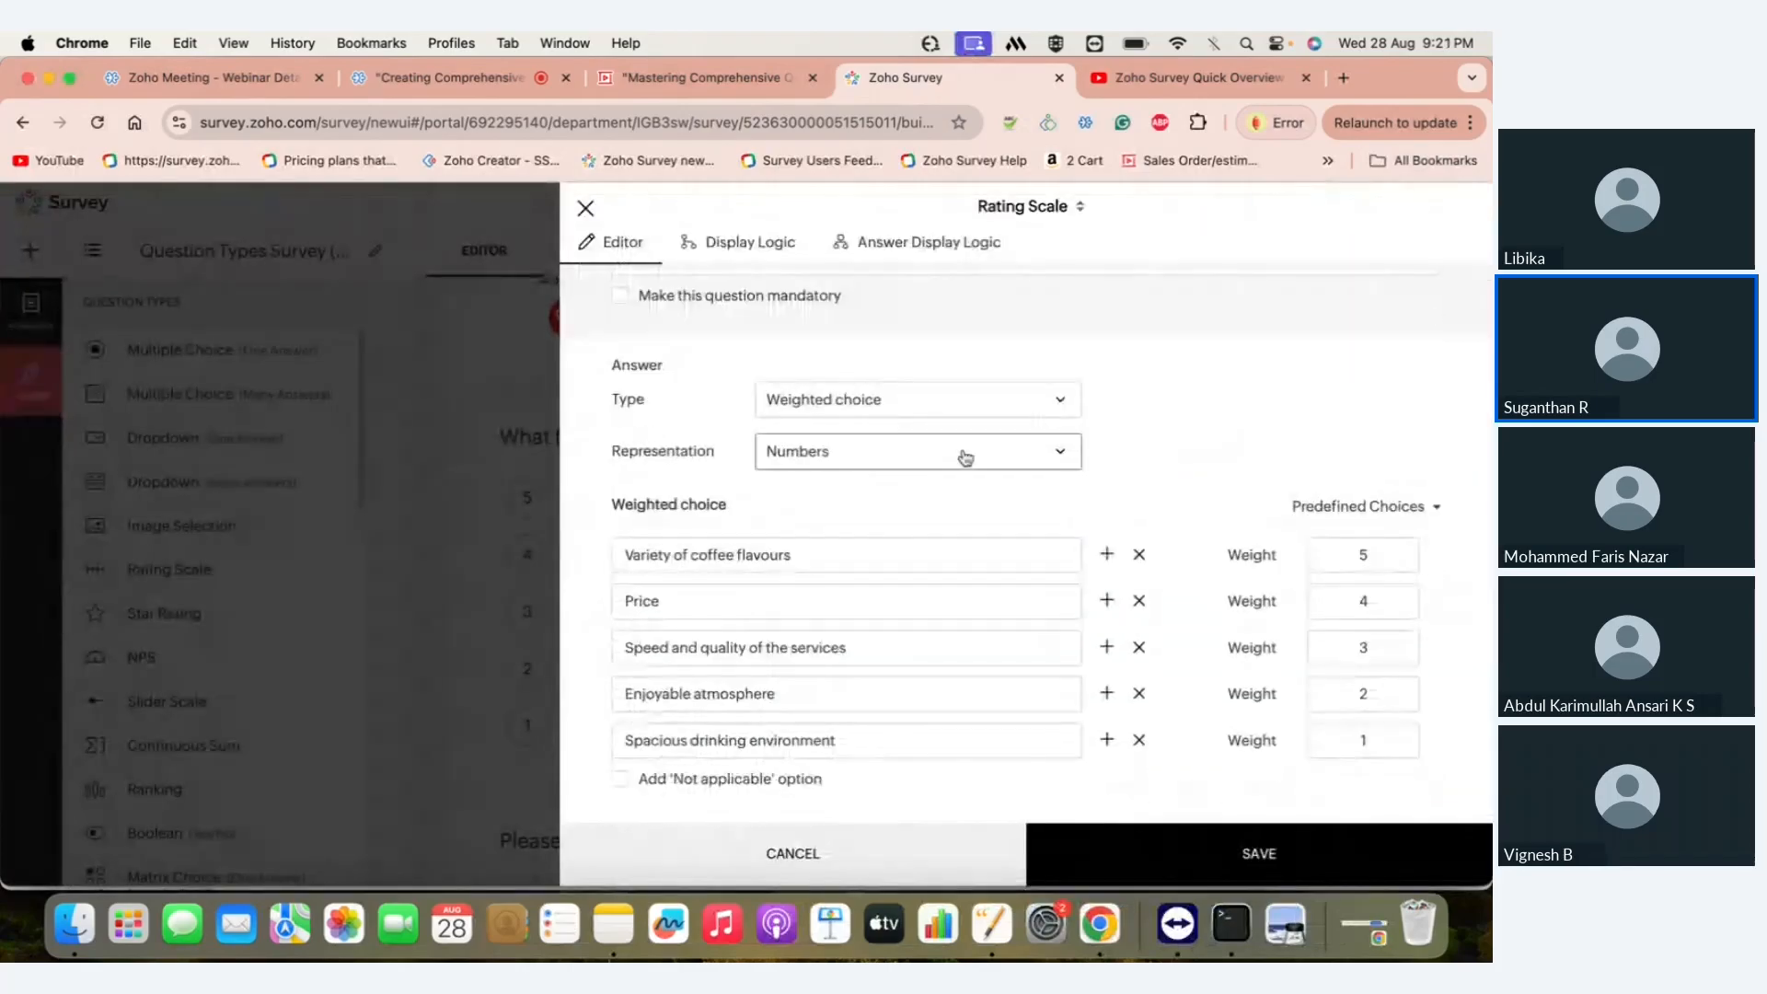
left_click(865, 857)
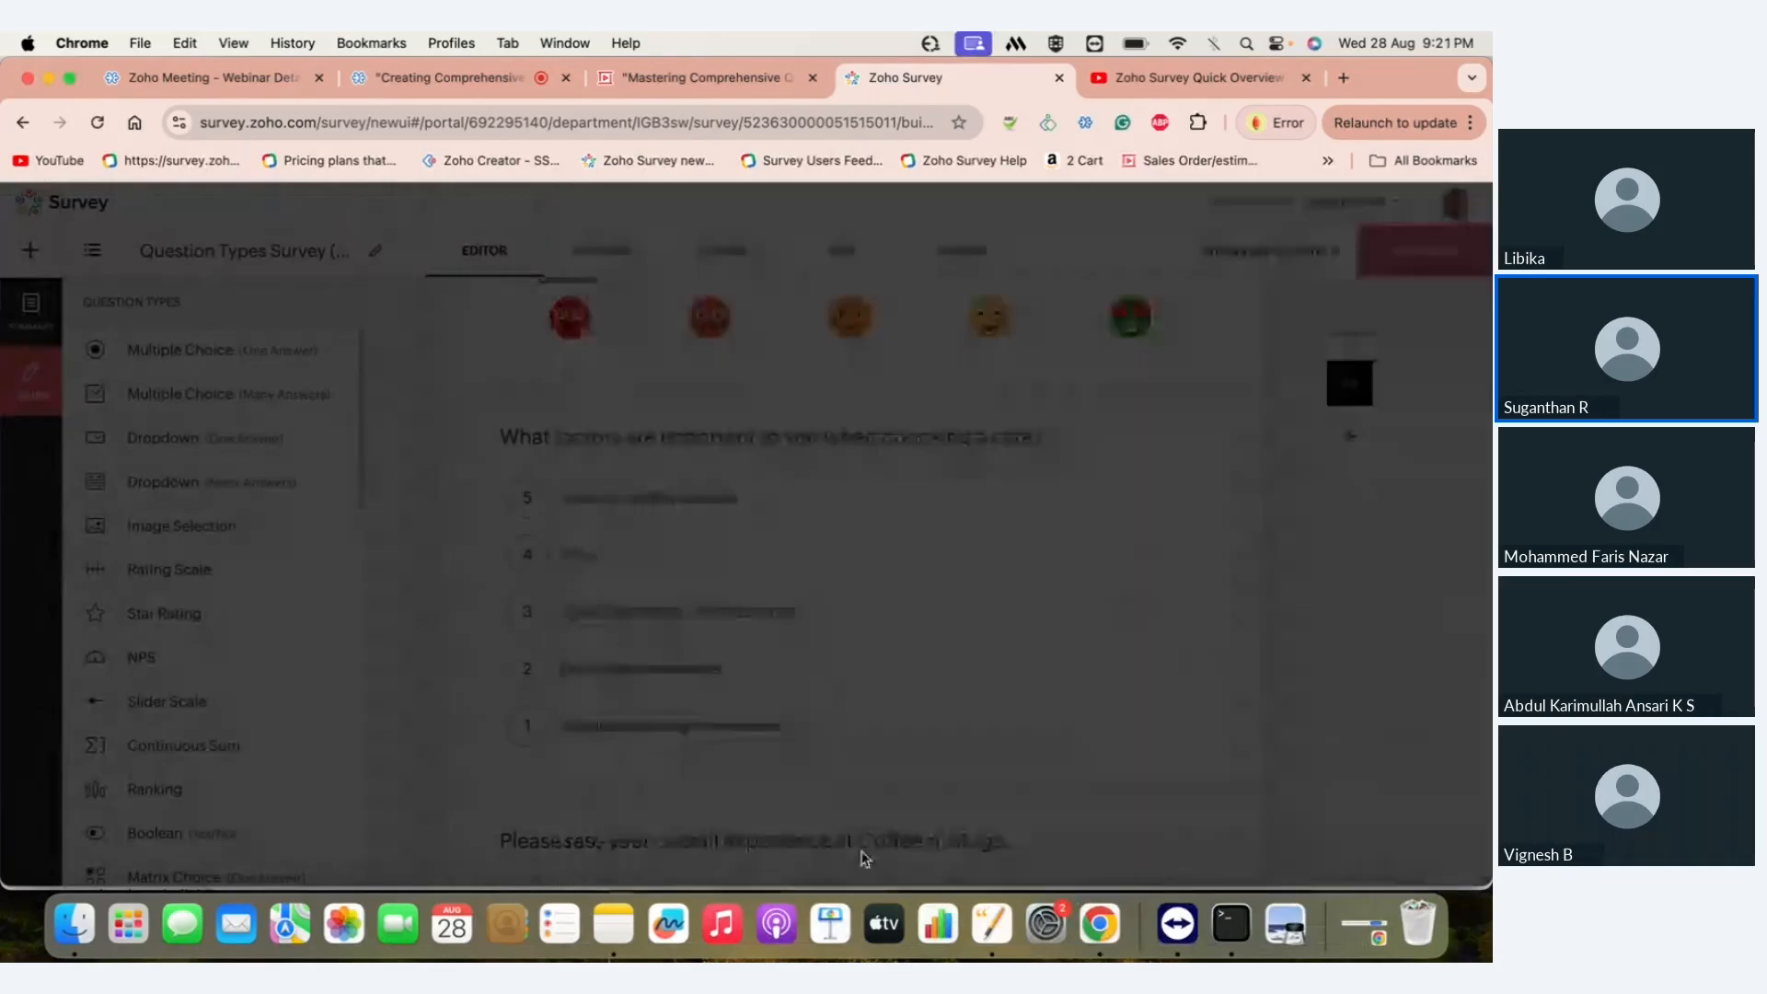
scroll(865, 840, "down", 4)
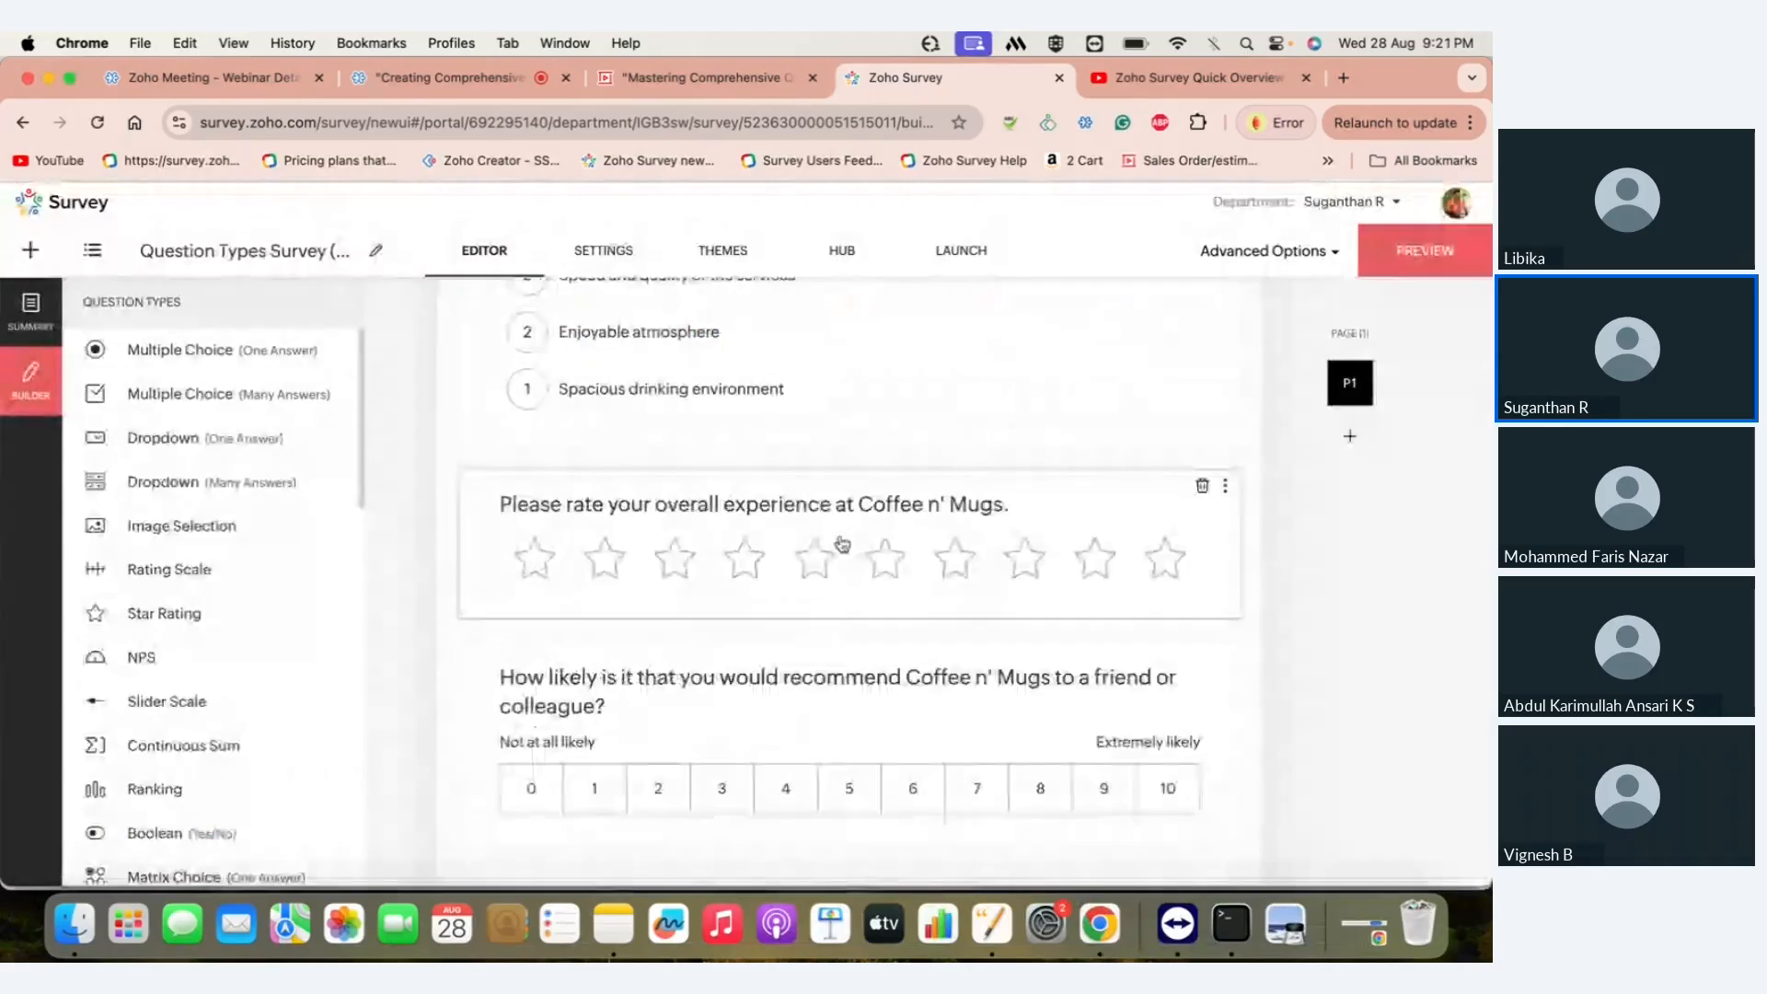
- Prepopulate the overall experience star rating question with an initial value of 10 and save the question
left_click(875, 576)
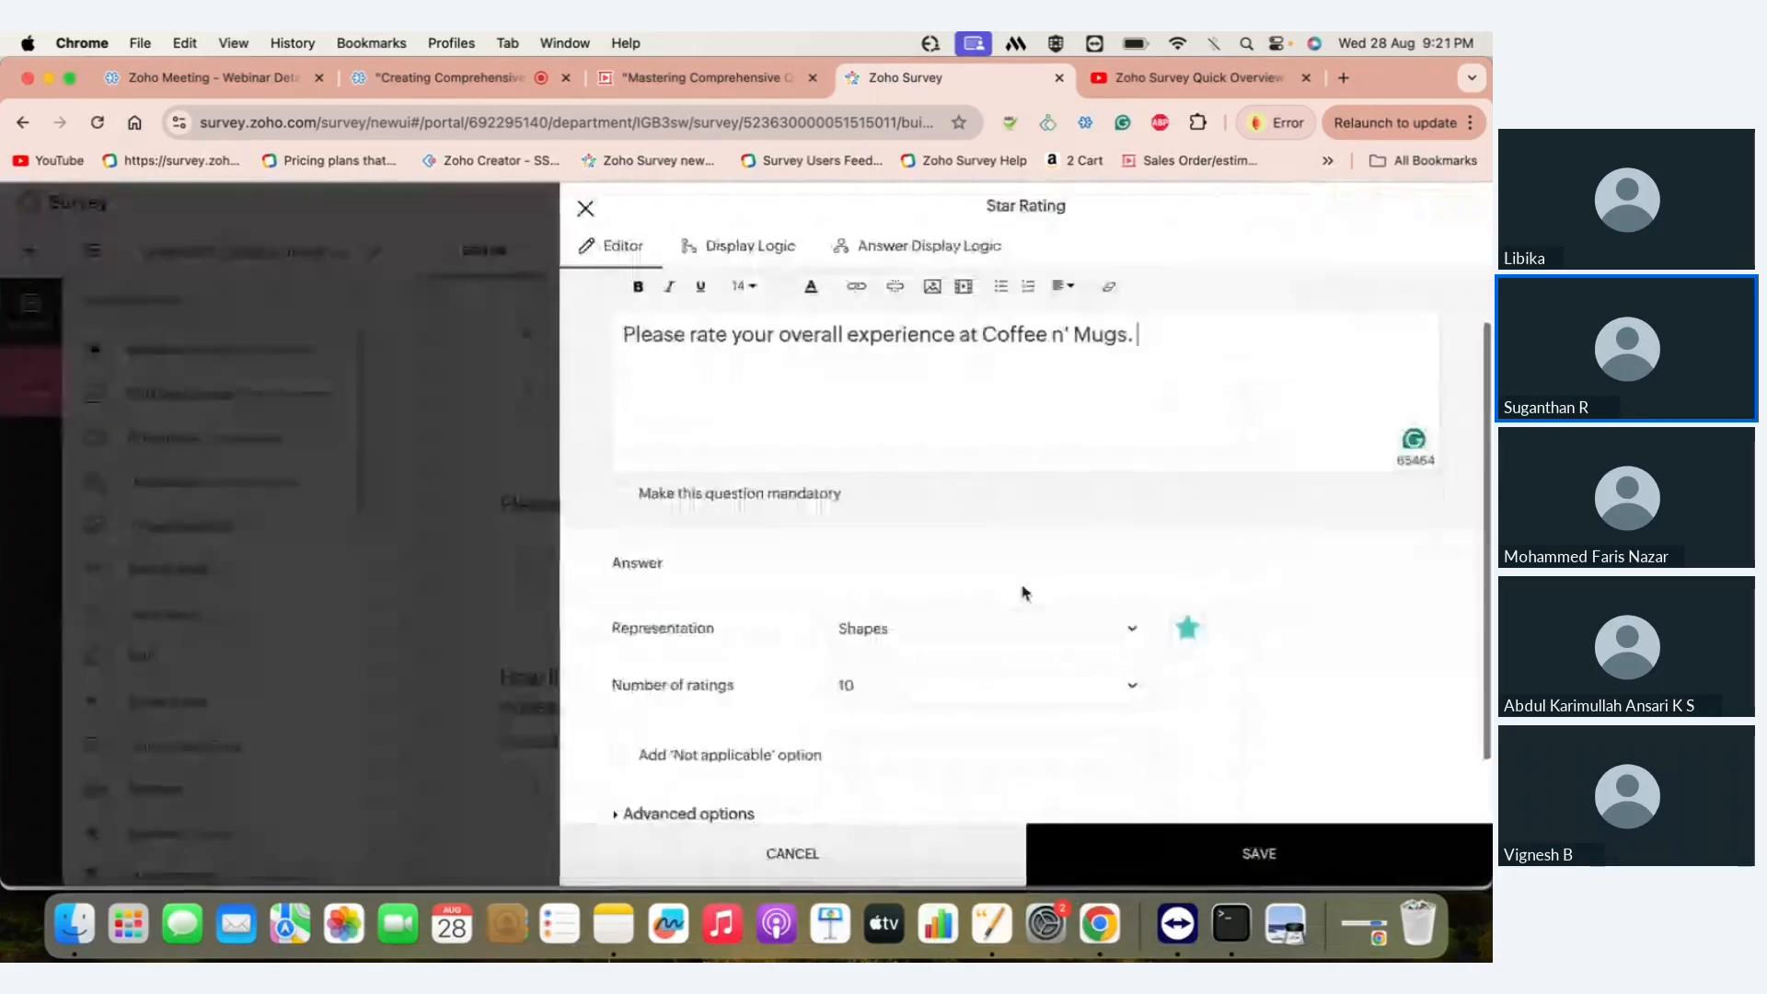
scroll(1024, 594, "down", 1)
left_click(641, 733)
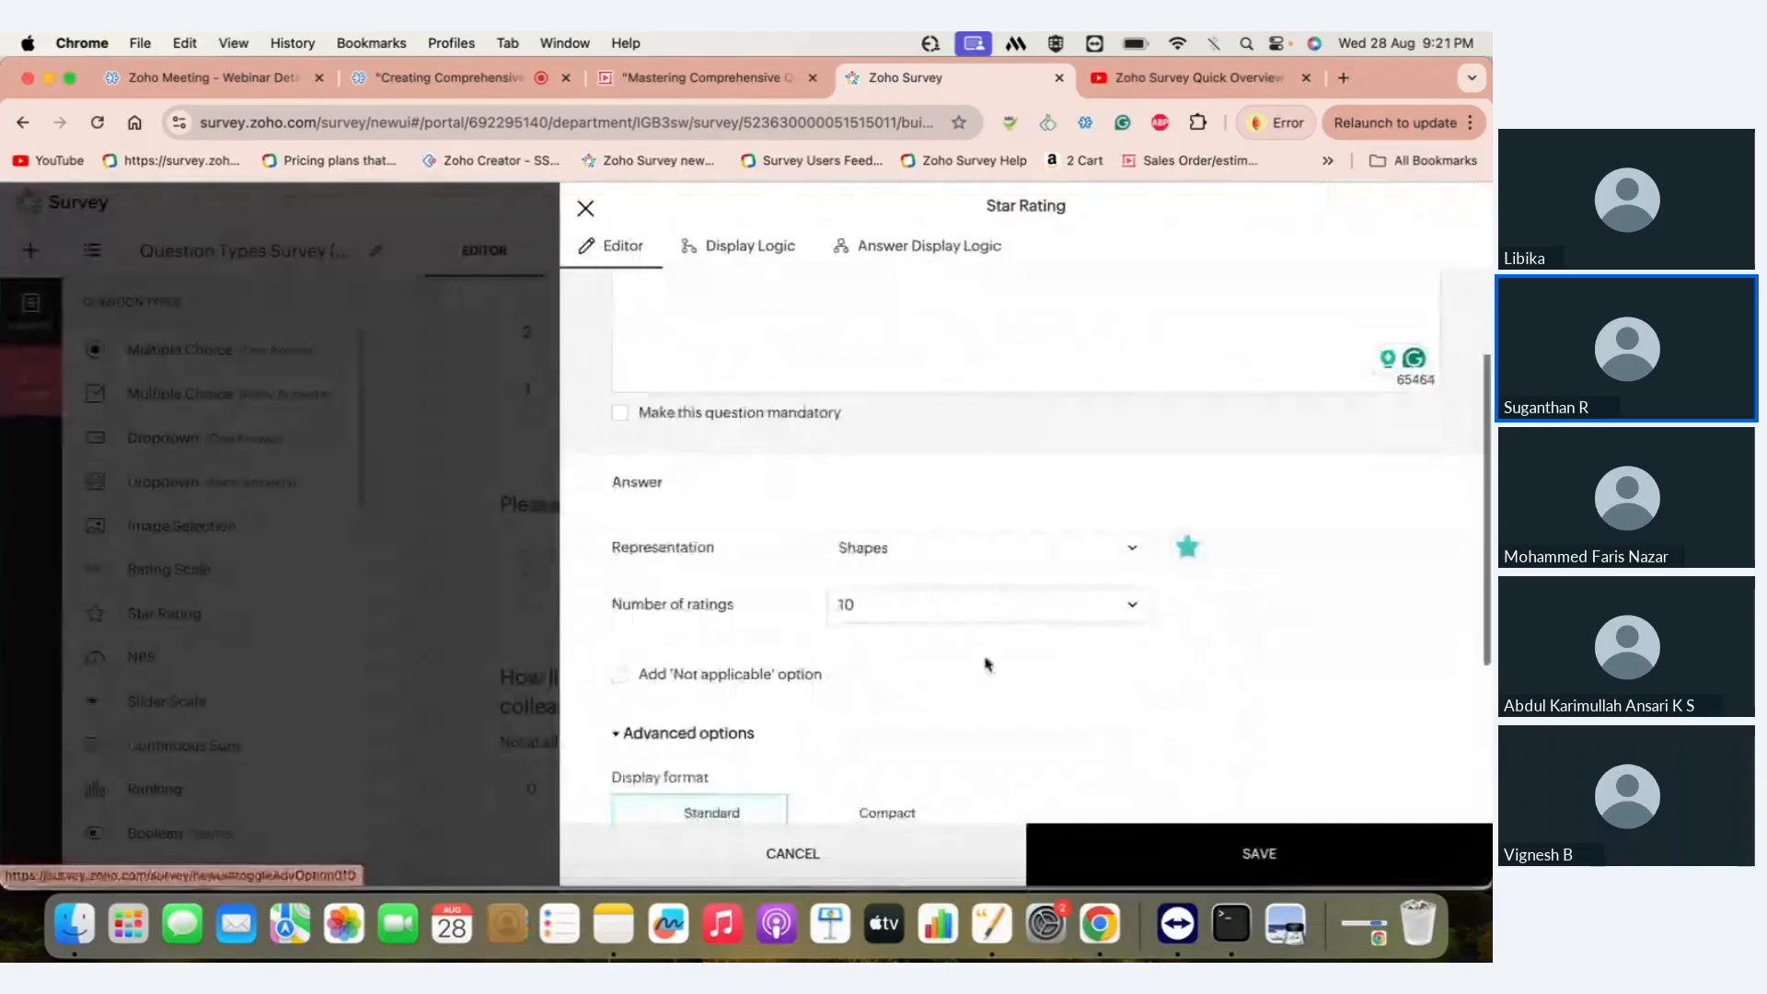
scroll(986, 663, "down", 3)
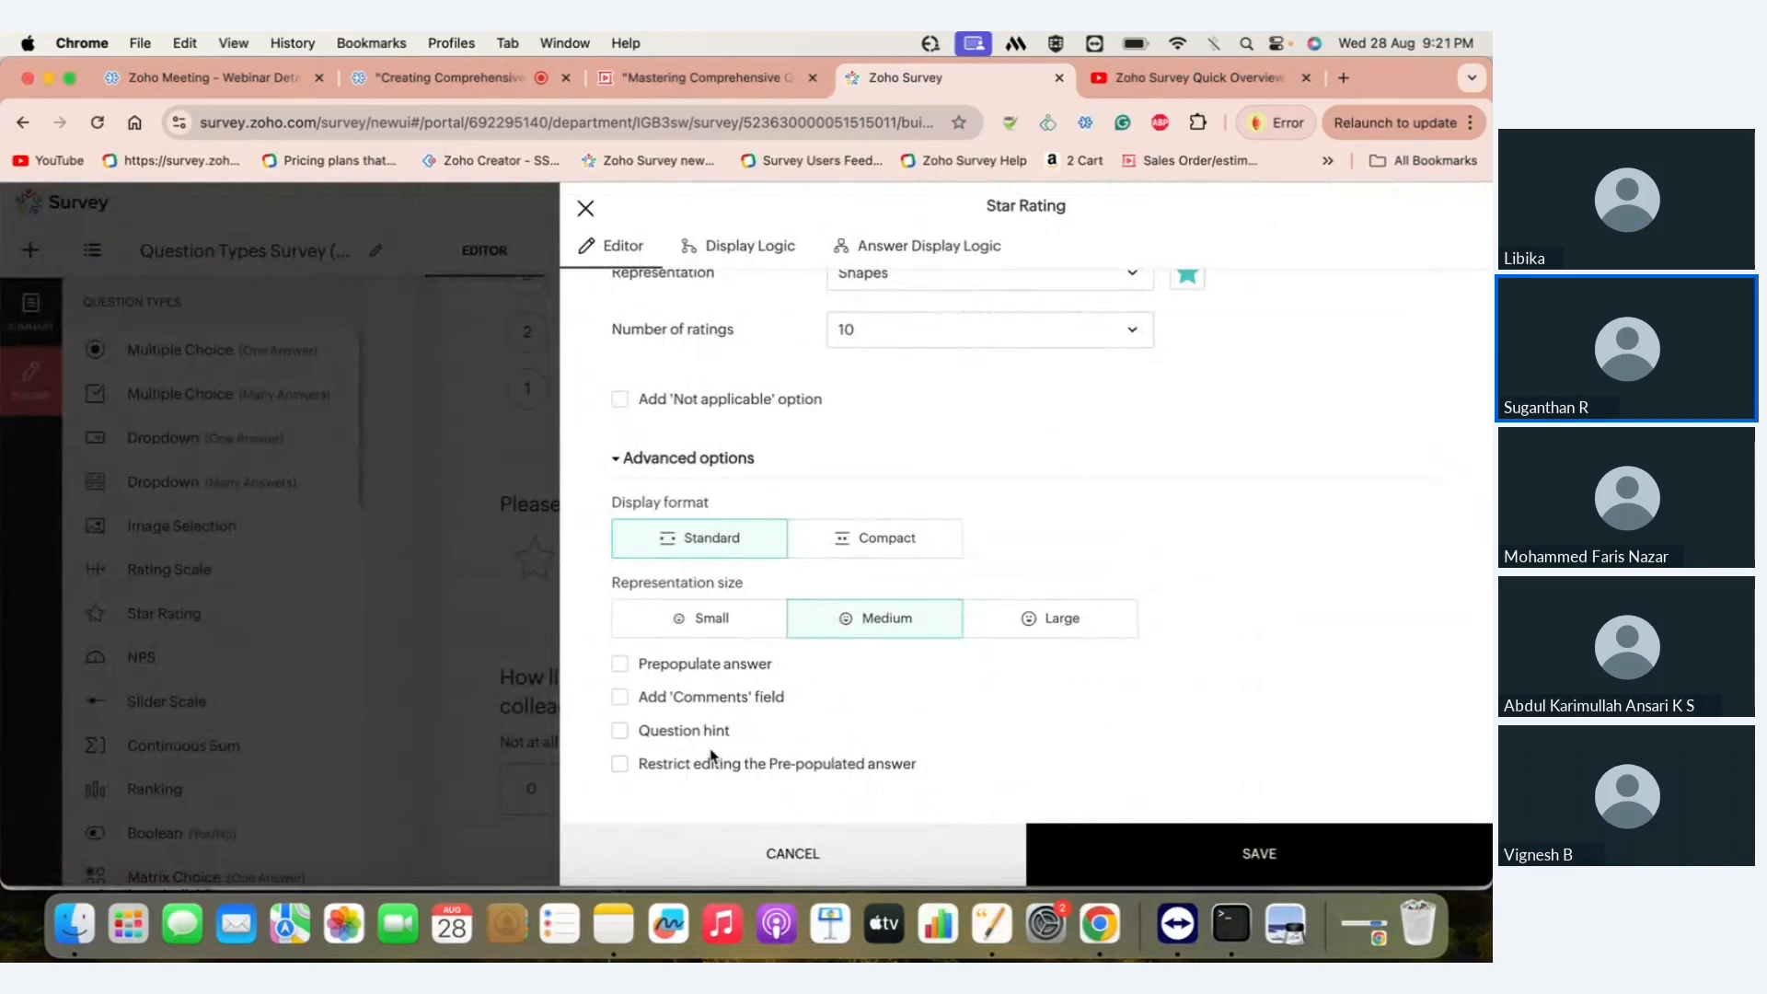
scroll(710, 757, "up", 2)
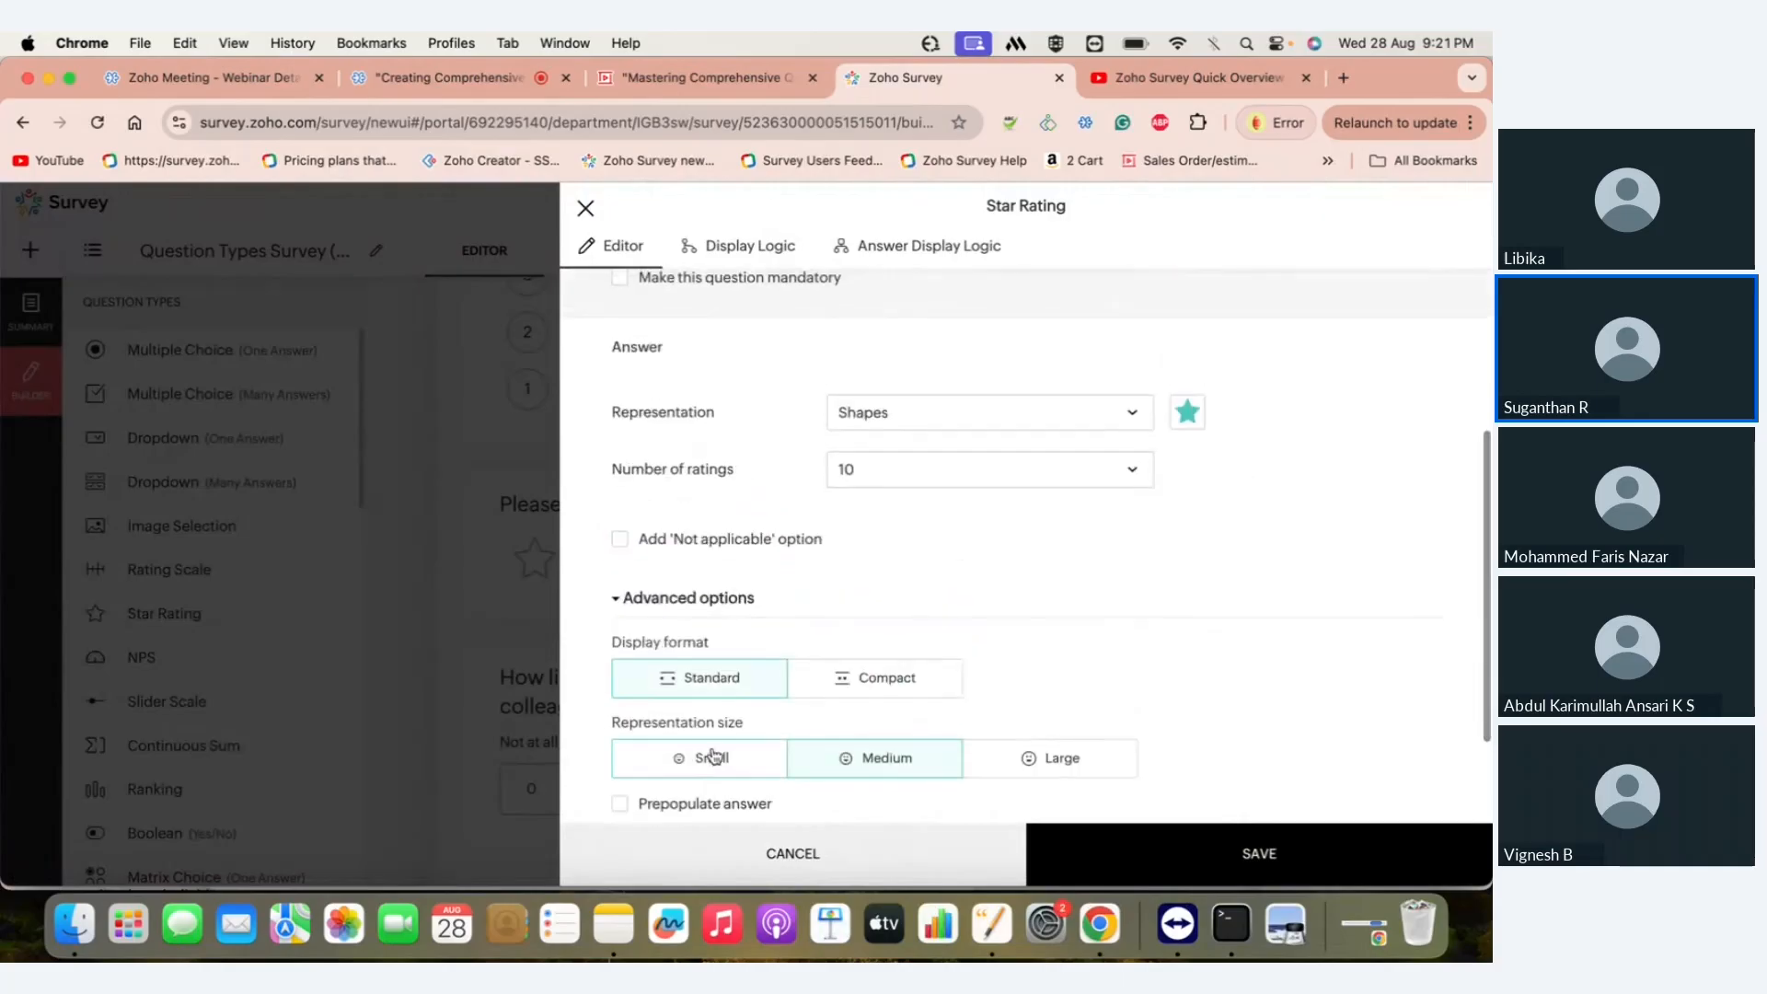
scroll(715, 757, "down", 2)
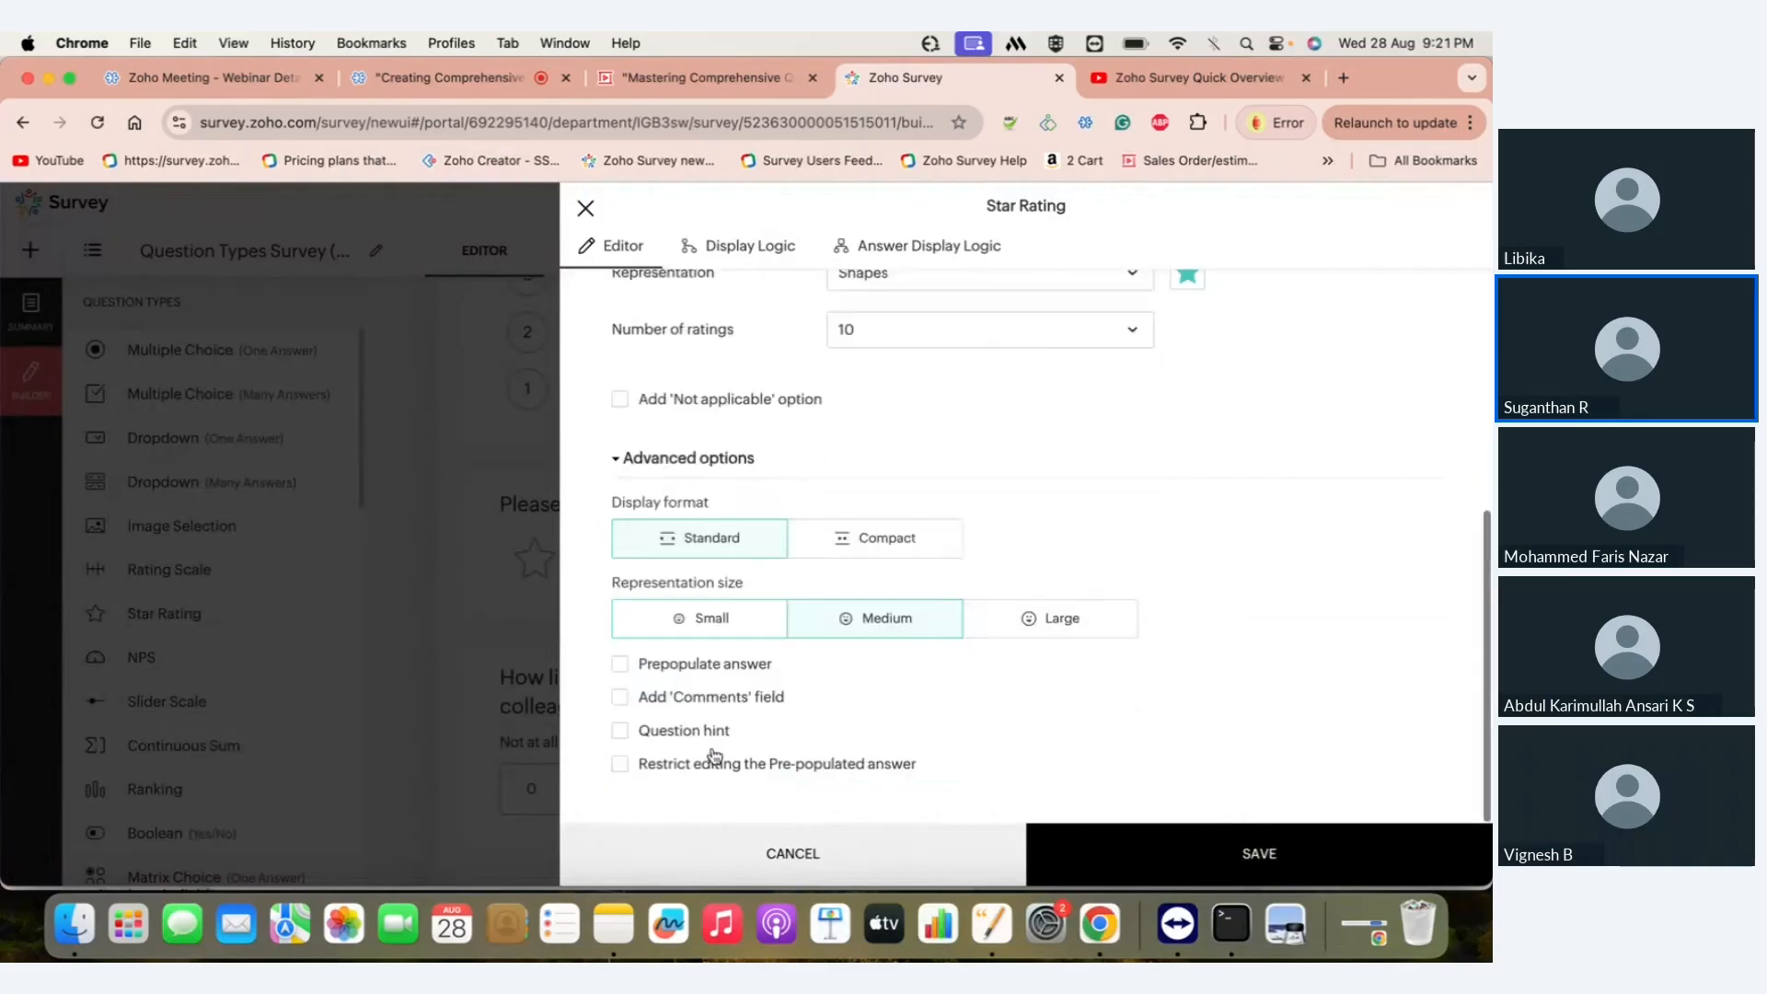
left_click(685, 670)
scroll(684, 679, "down", 1)
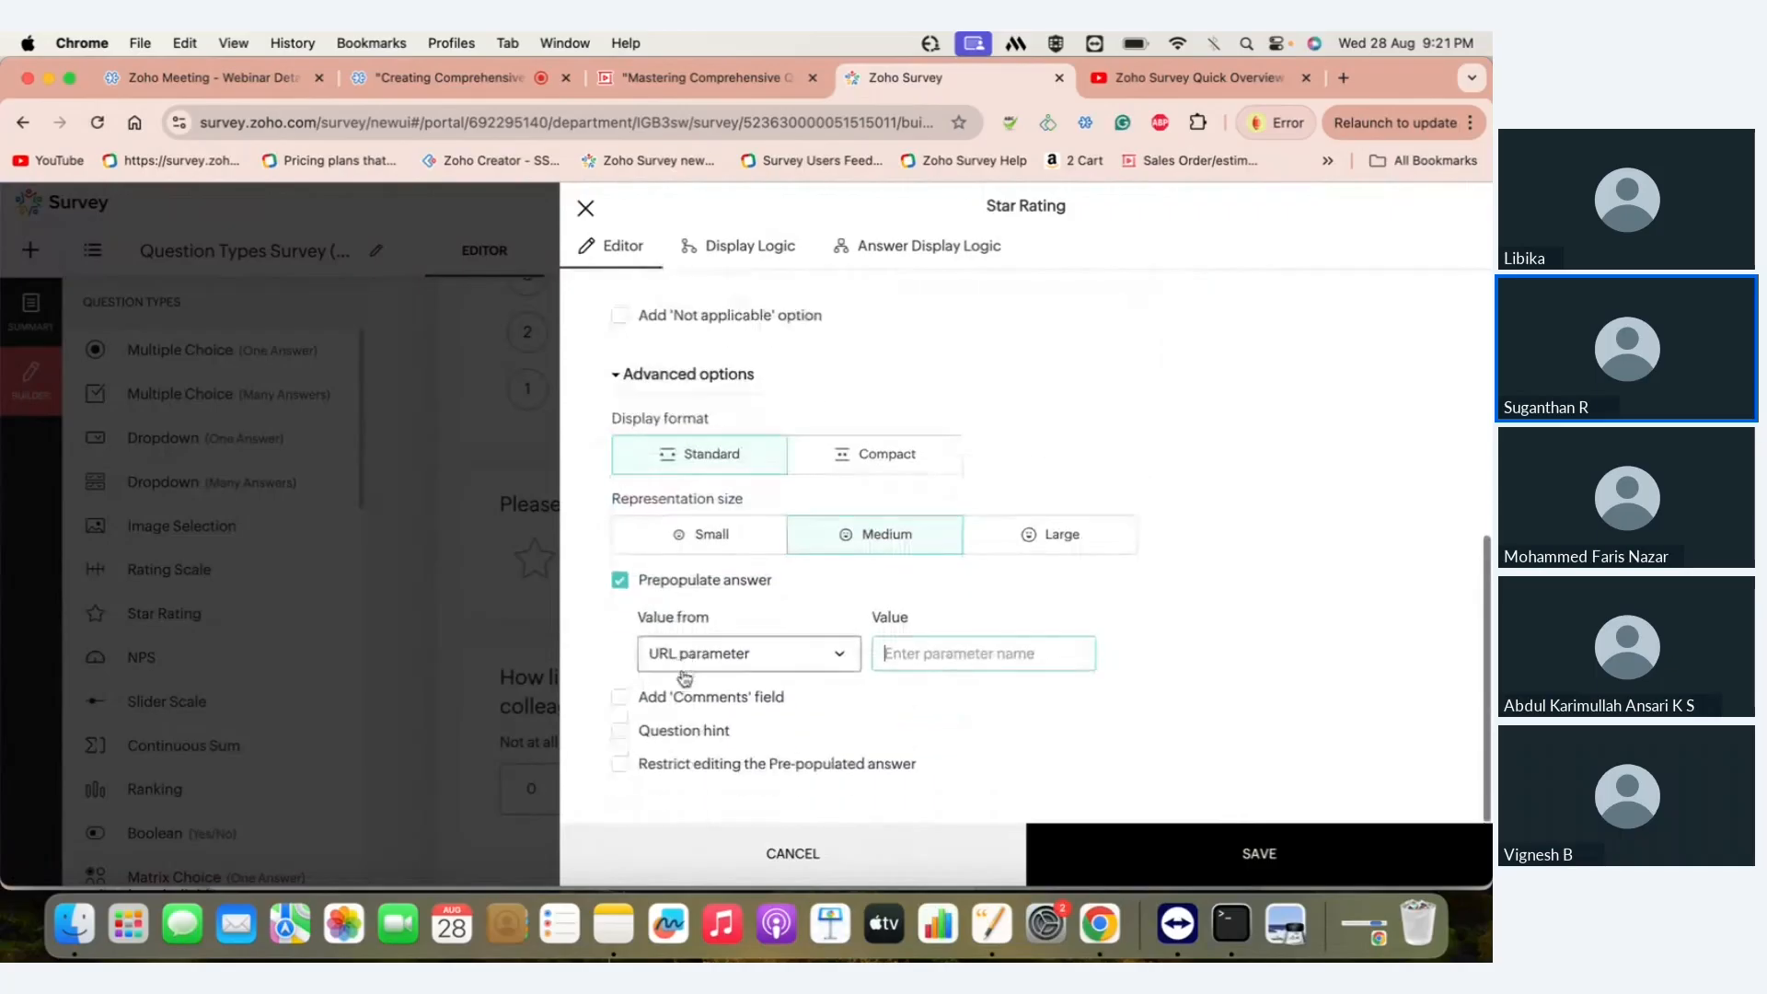
left_click(817, 659)
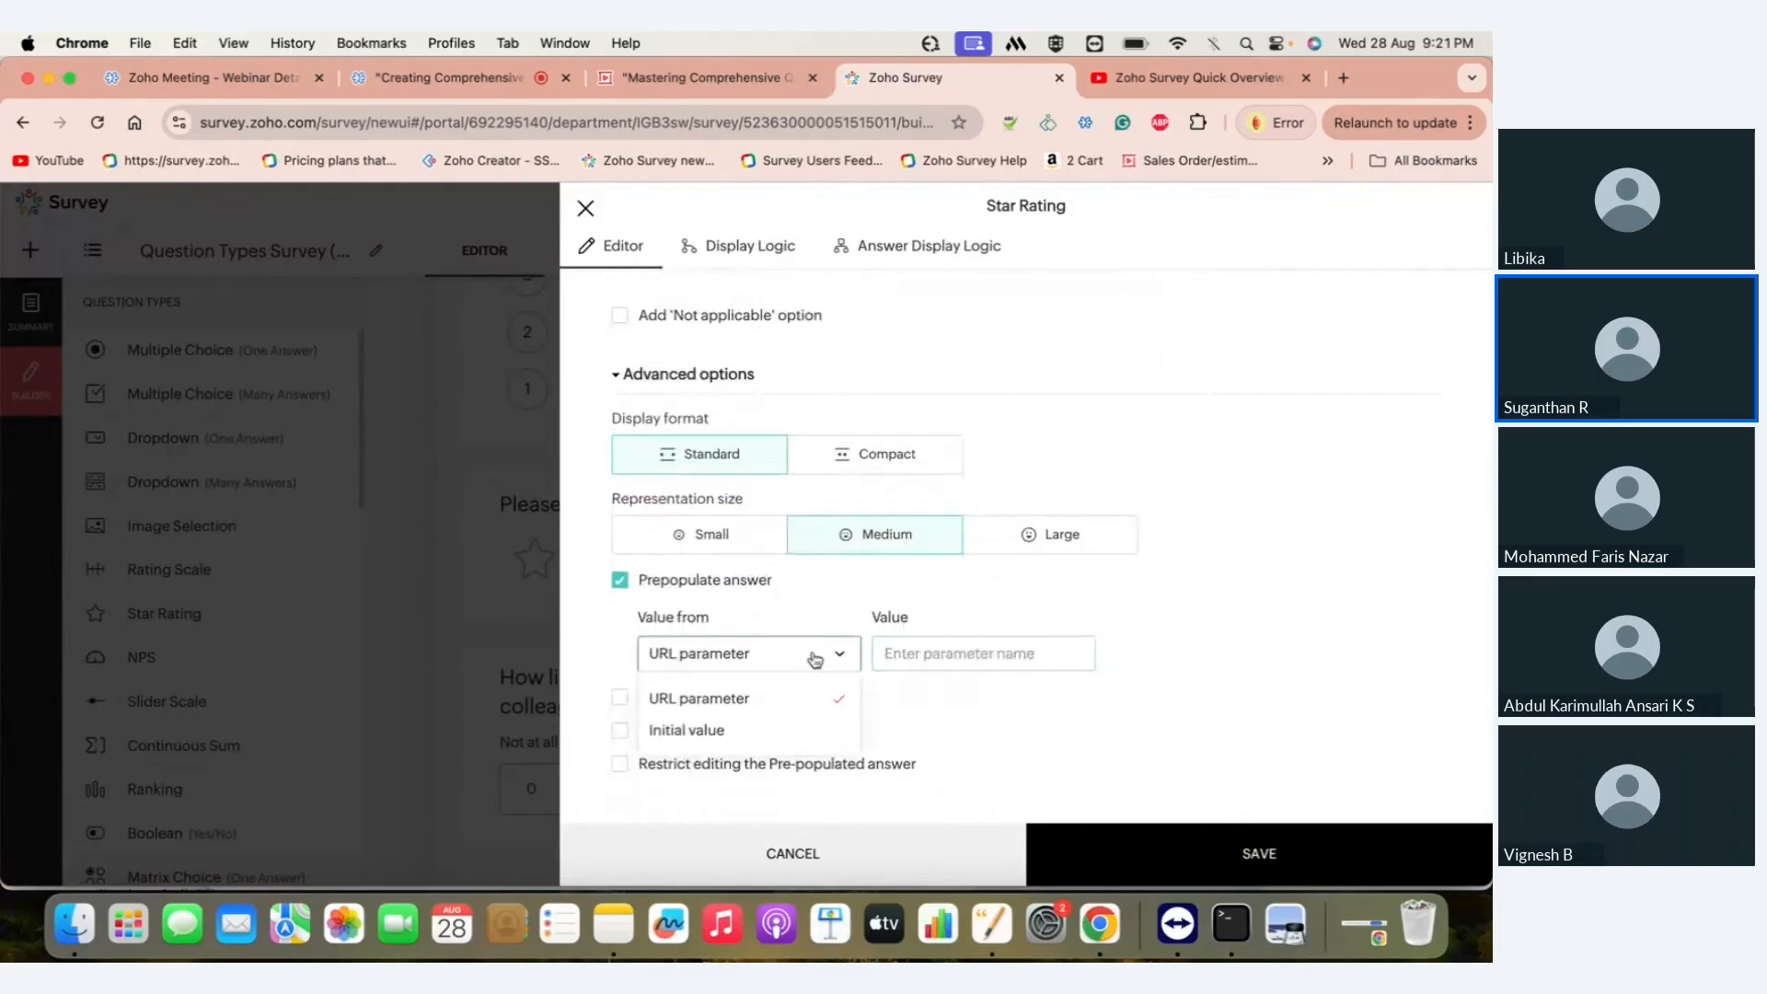
left_click(754, 730)
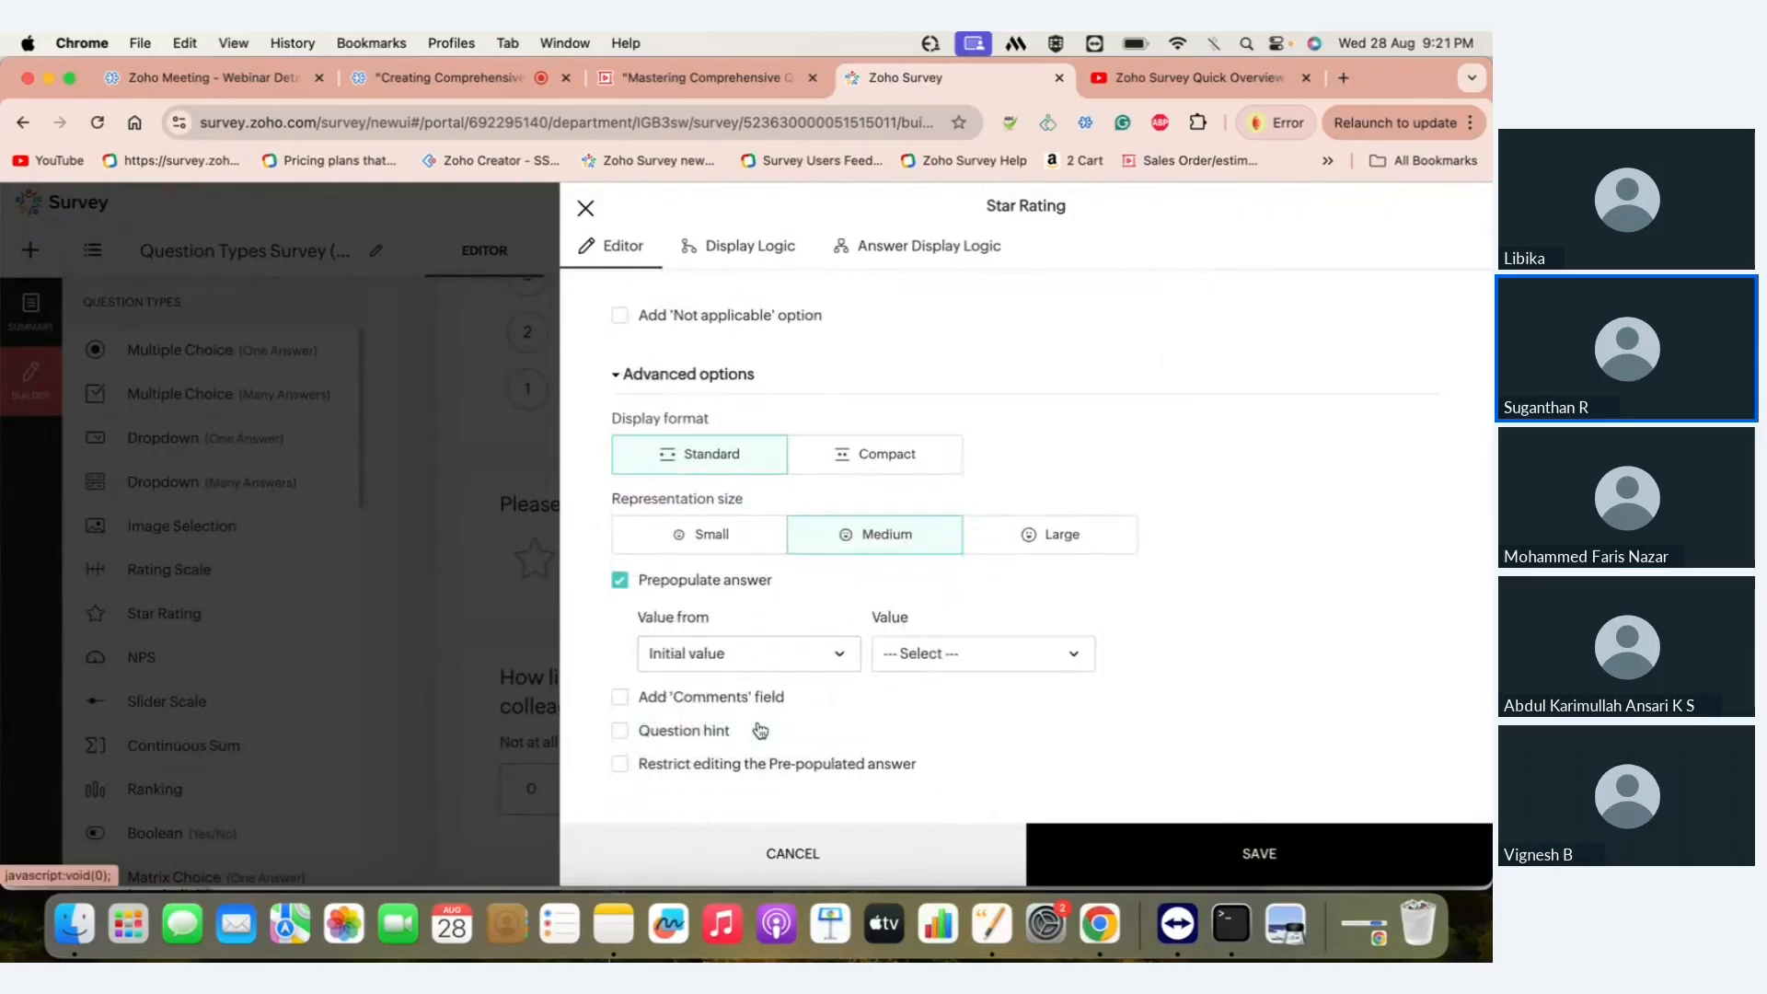
left_click(966, 652)
scroll(1011, 551, "down", 2)
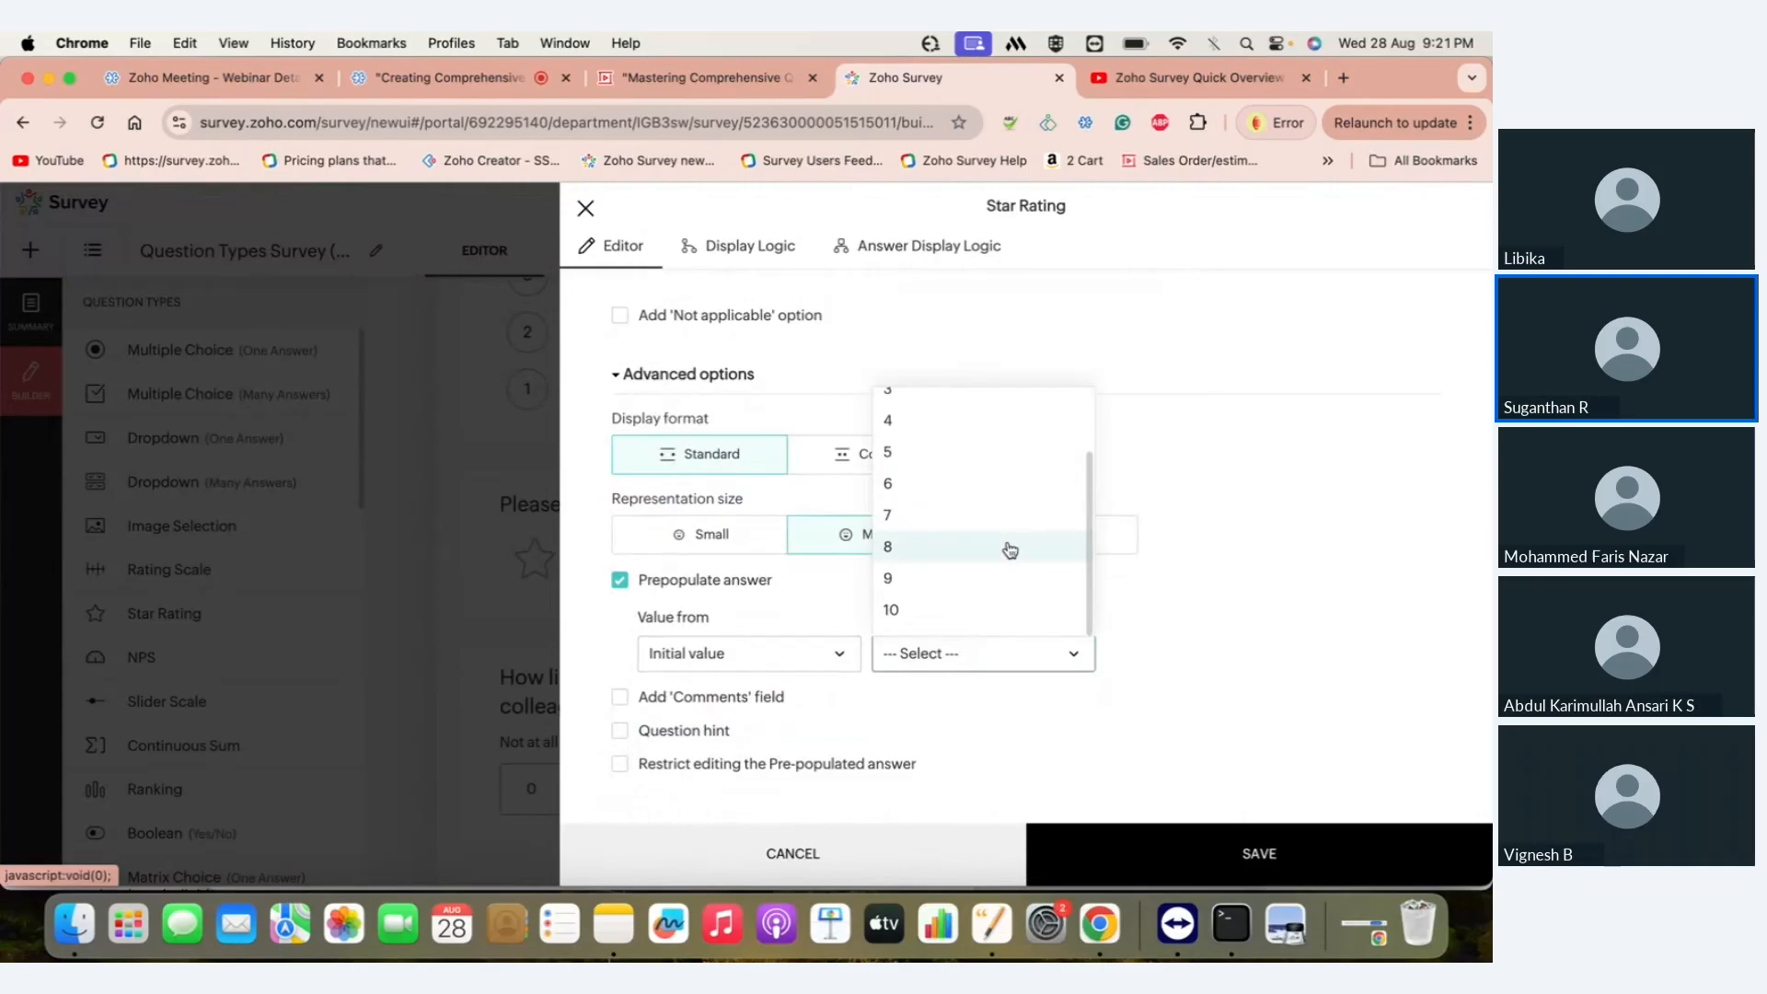
left_click(978, 615)
left_click(1167, 849)
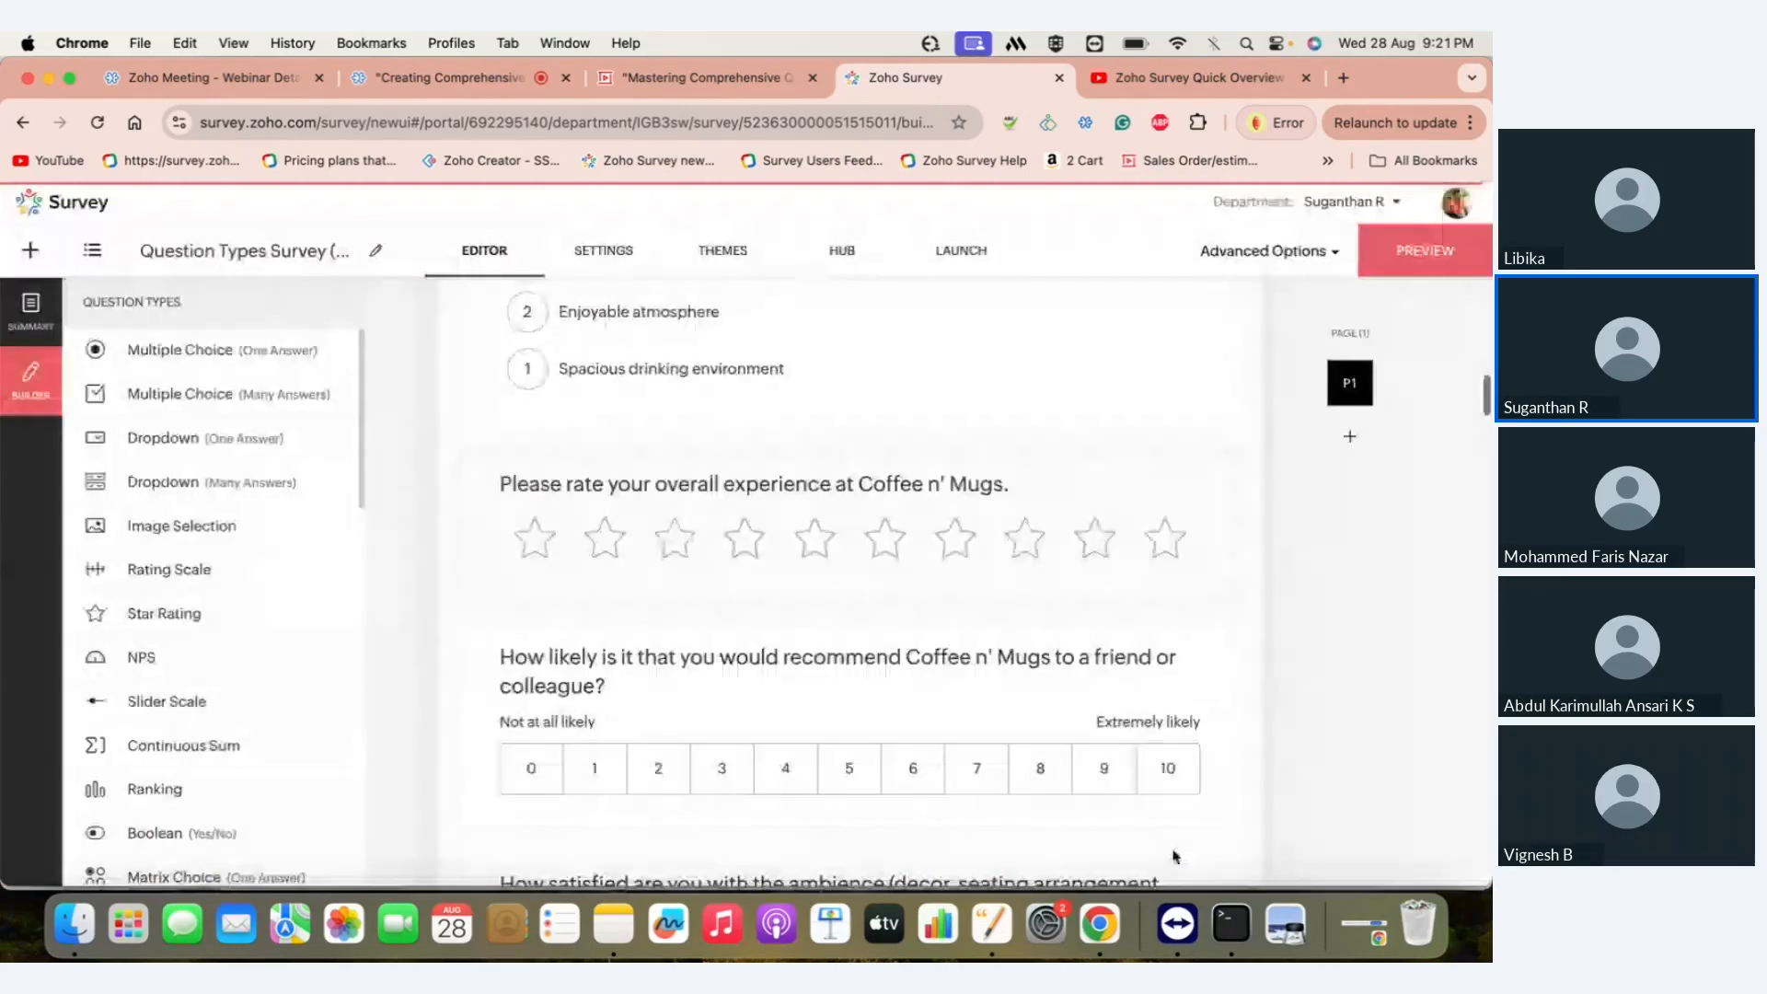
- Preview the survey, test the overall experience stars by choosing seven, clearing them and choosing six, and close the preview
scroll(1173, 857, "down", 1)
left_click(1436, 262)
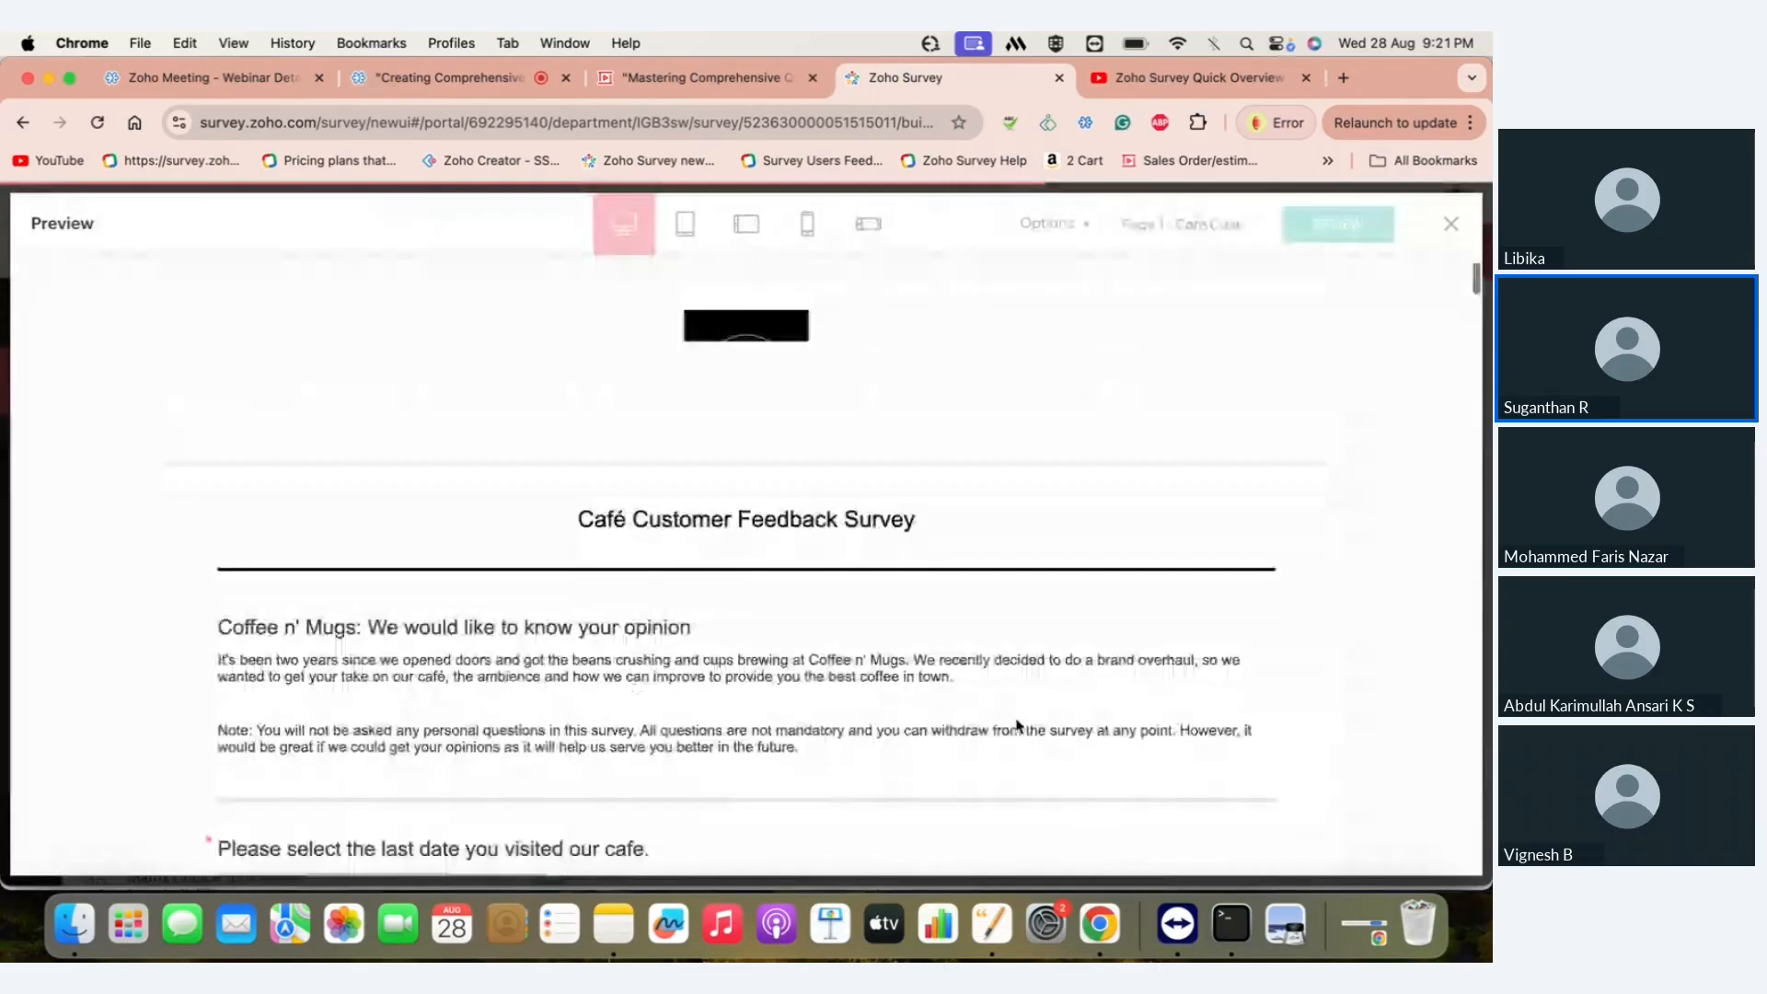
scroll(1018, 726, "down", 10)
scroll(1017, 726, "down", 5)
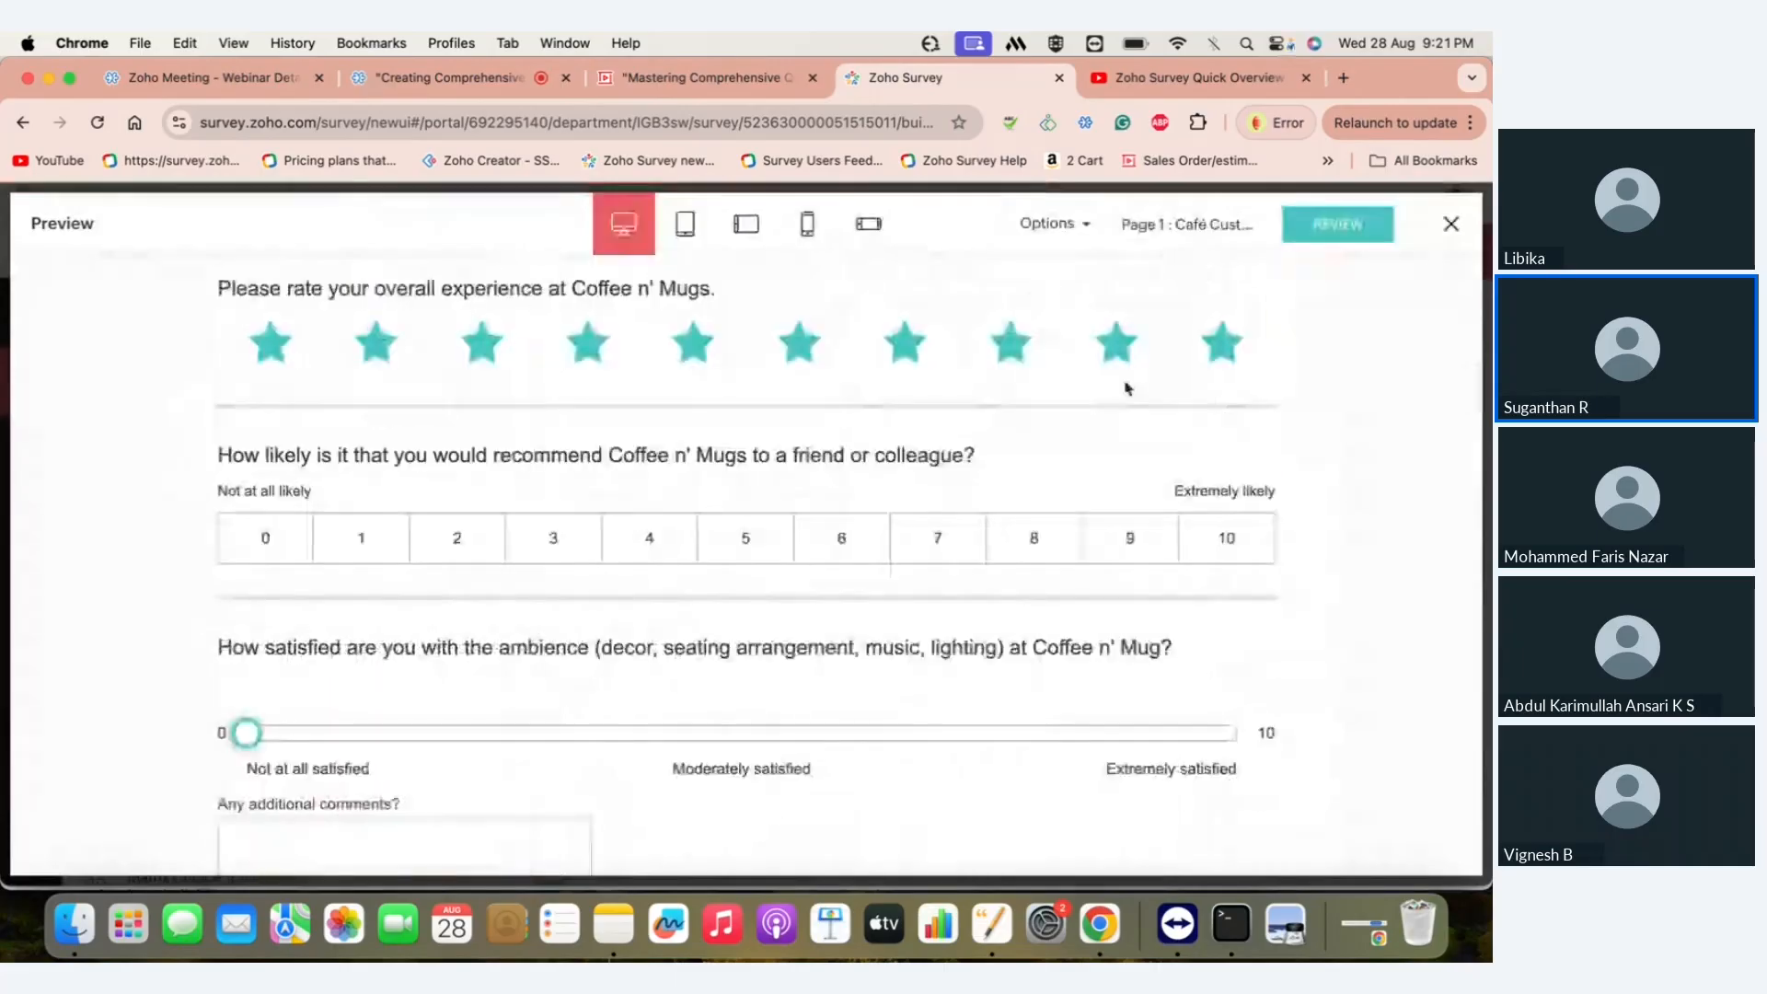
left_click(911, 348)
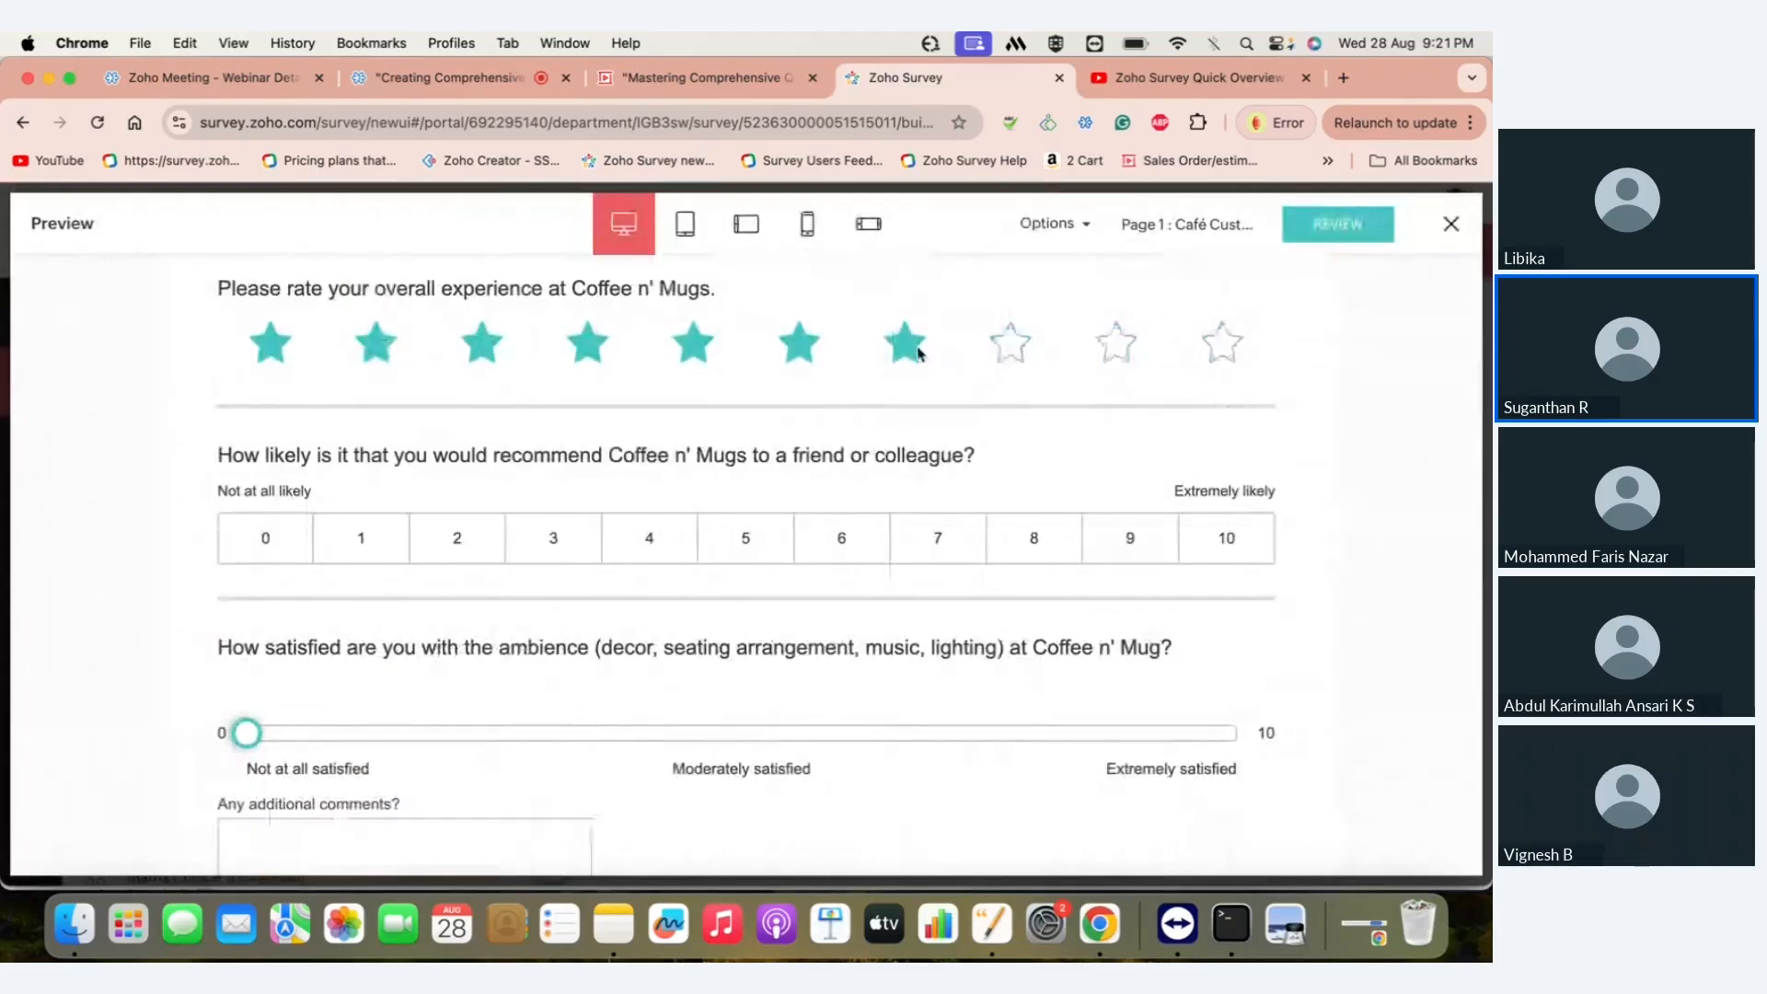
left_click(901, 341)
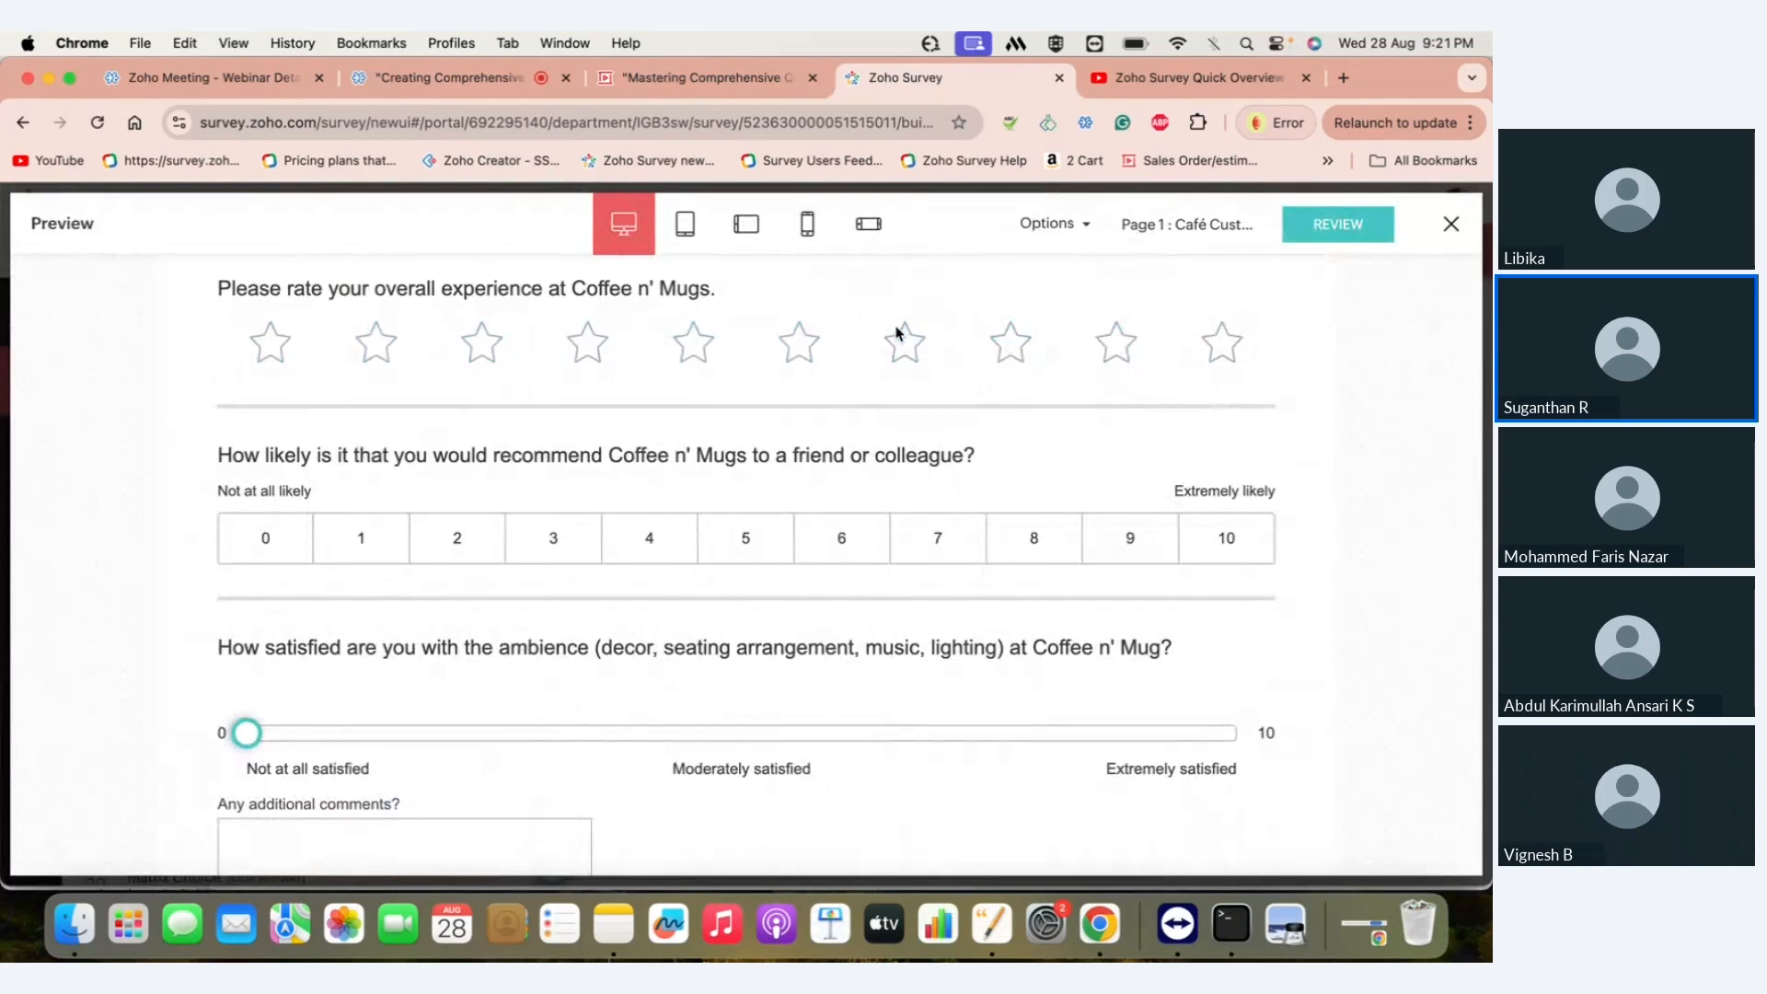
left_click(783, 342)
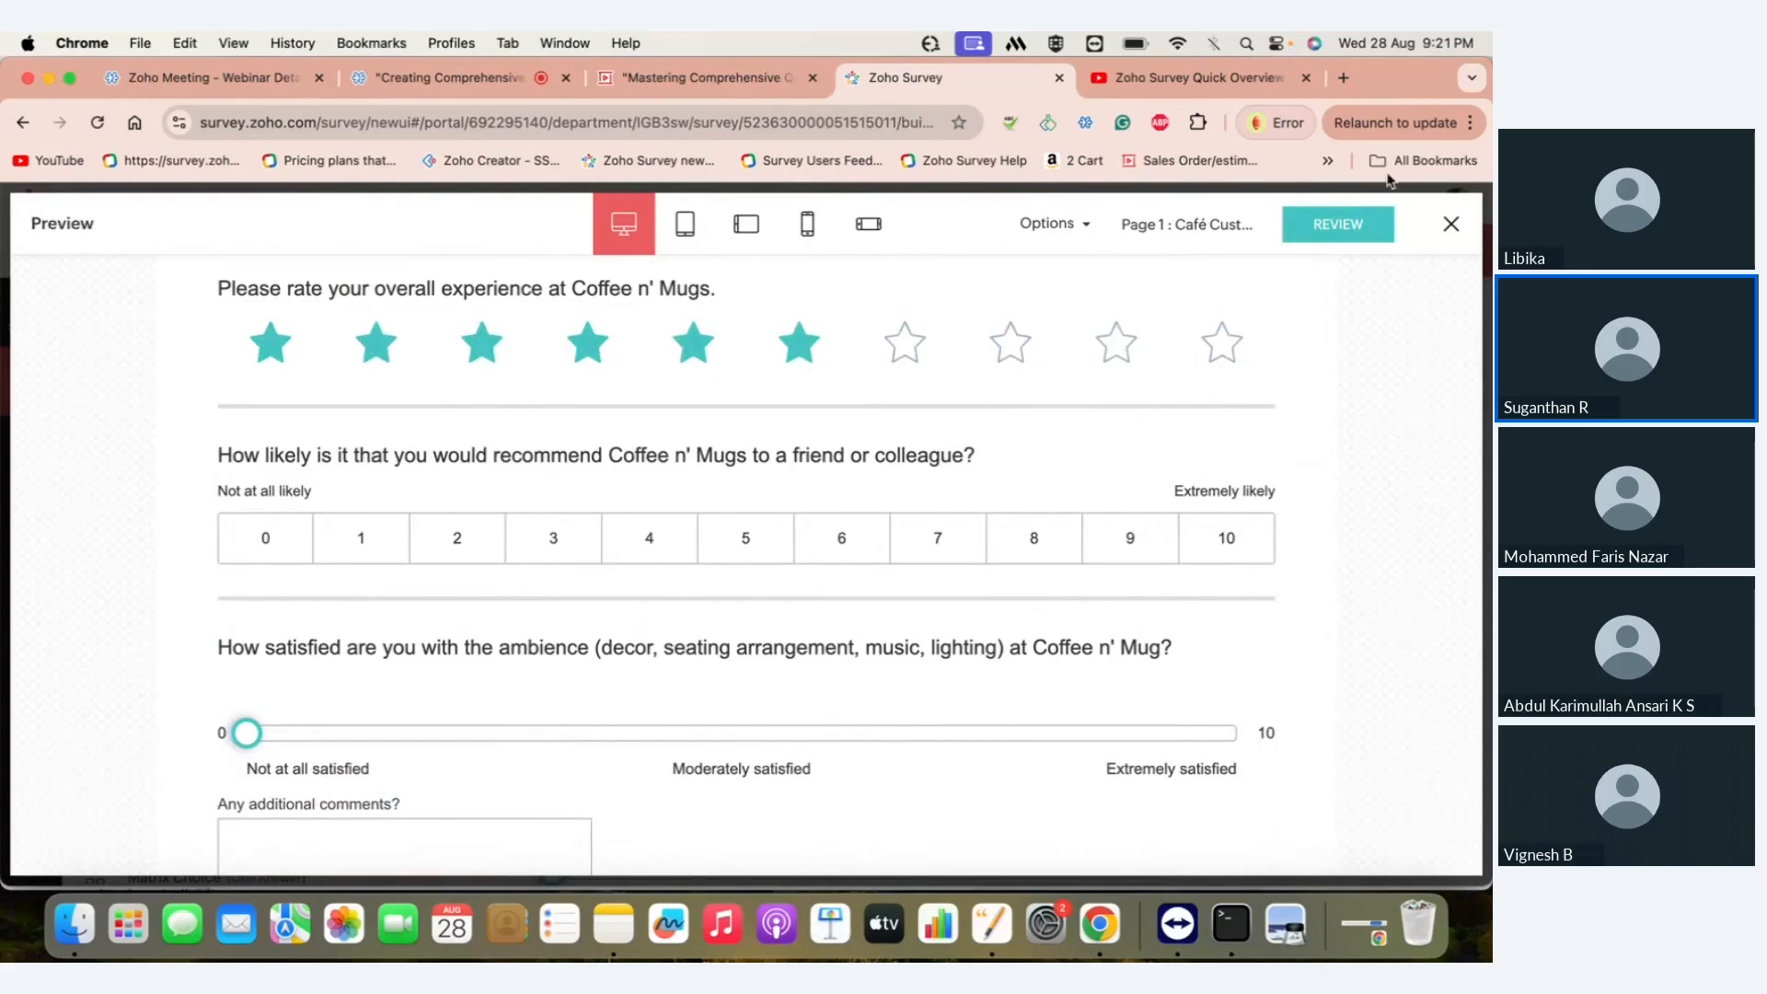
left_click(1452, 225)
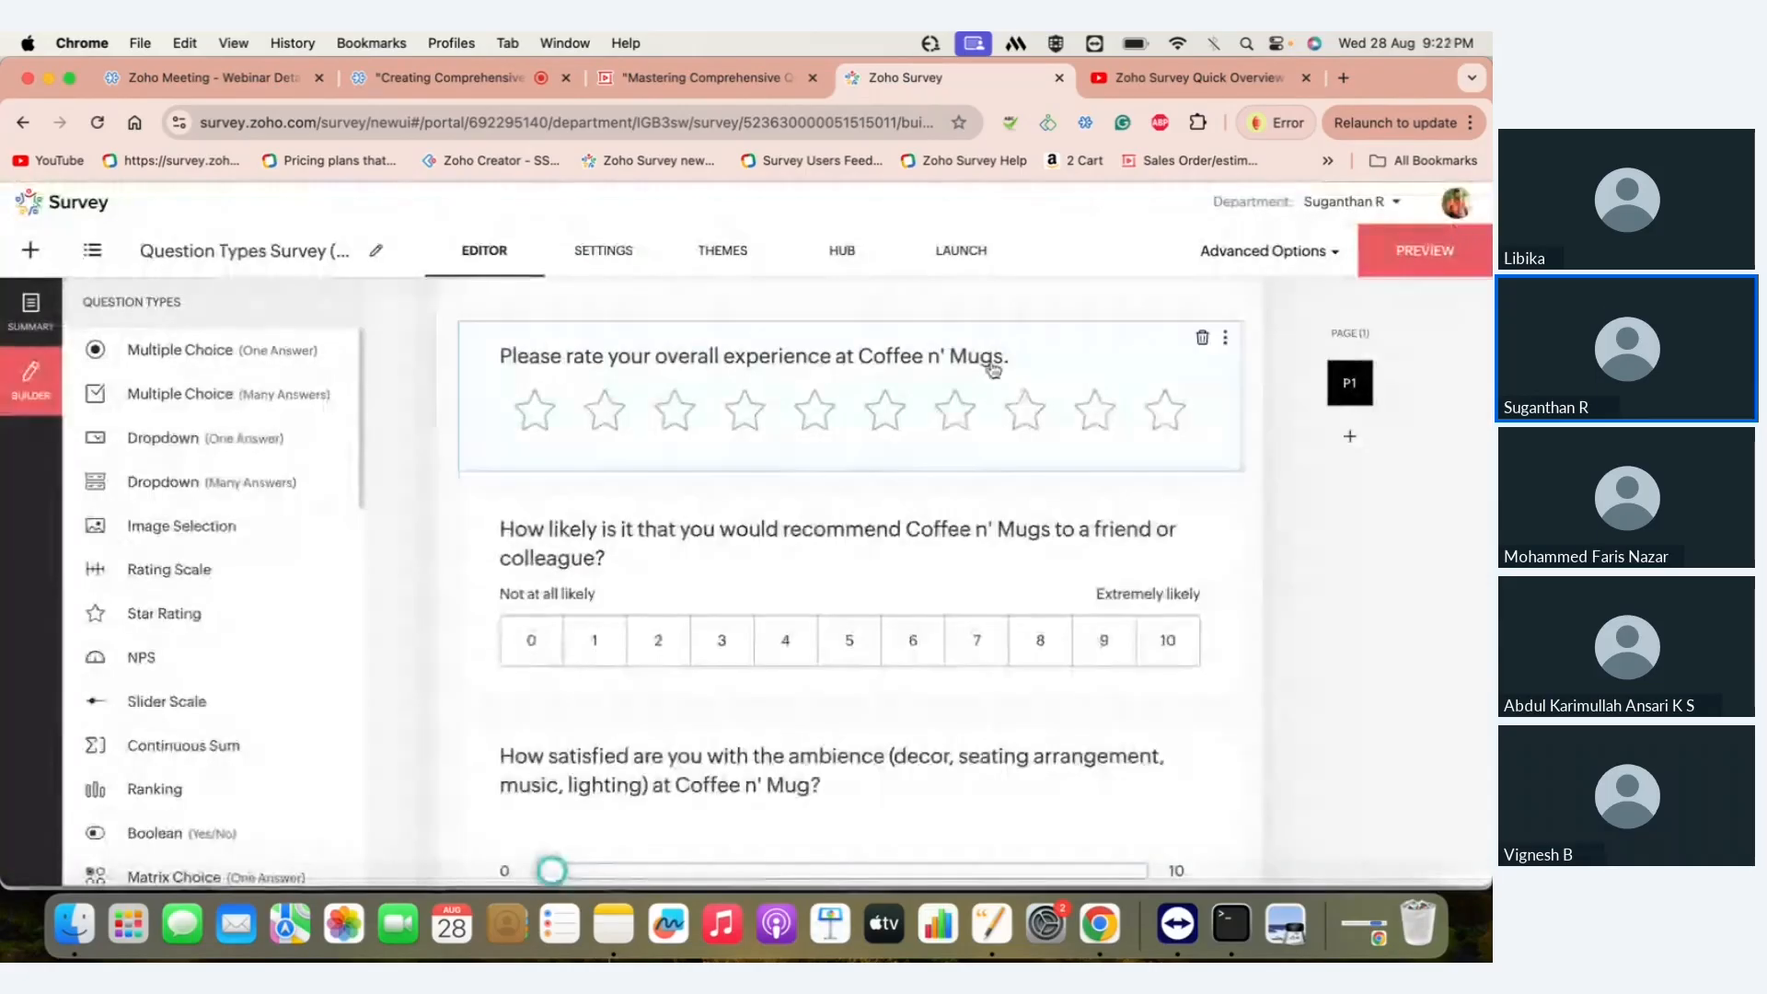
scroll(1074, 424, "up", 1)
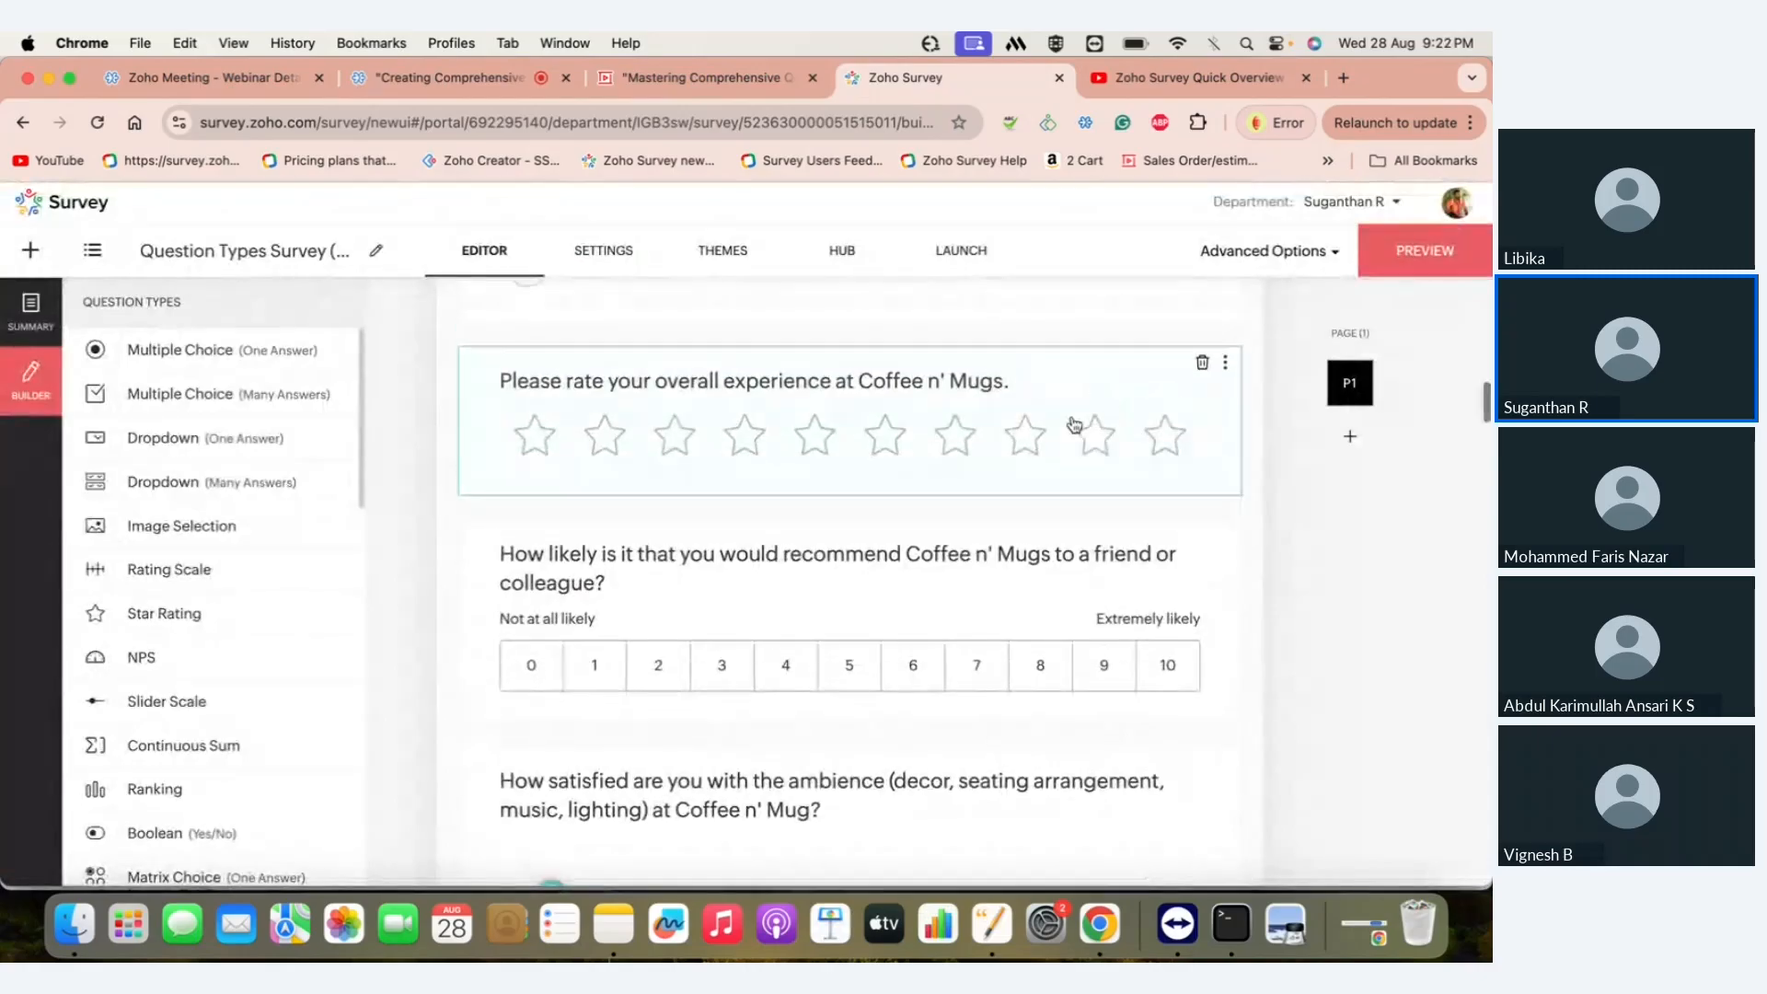
scroll(1074, 424, "down", 1)
scroll(1074, 424, "down", 3)
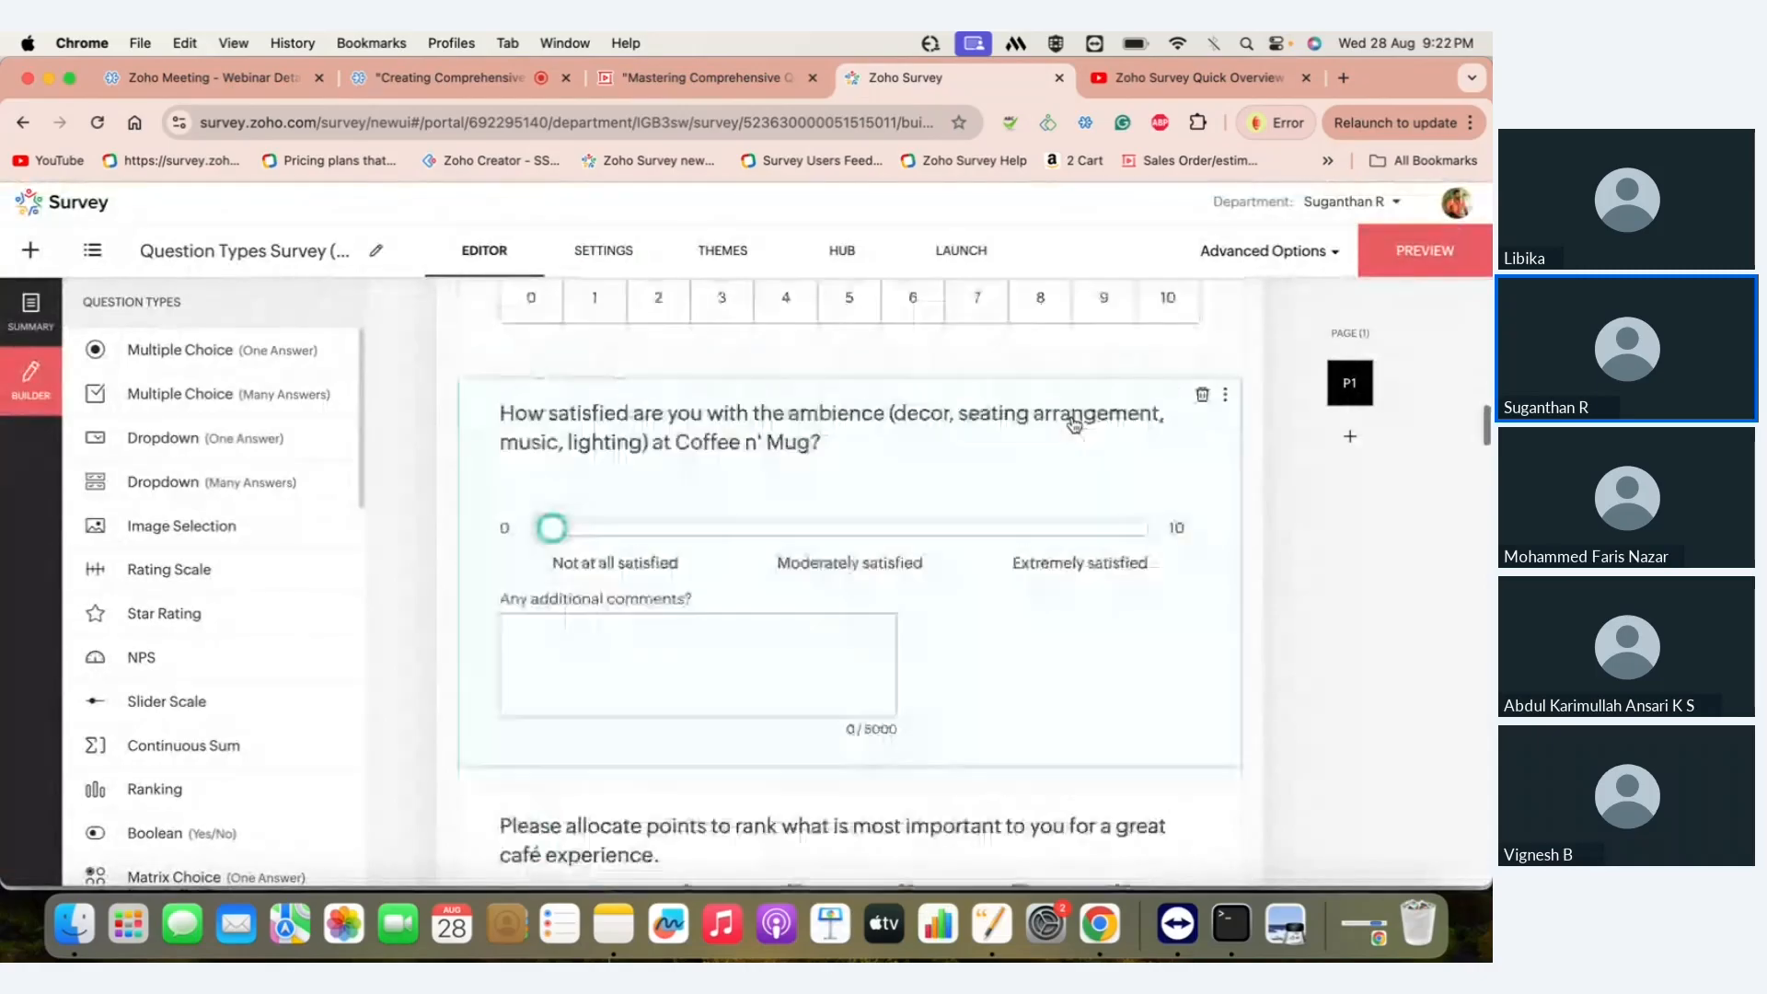
scroll(1075, 423, "up", 10)
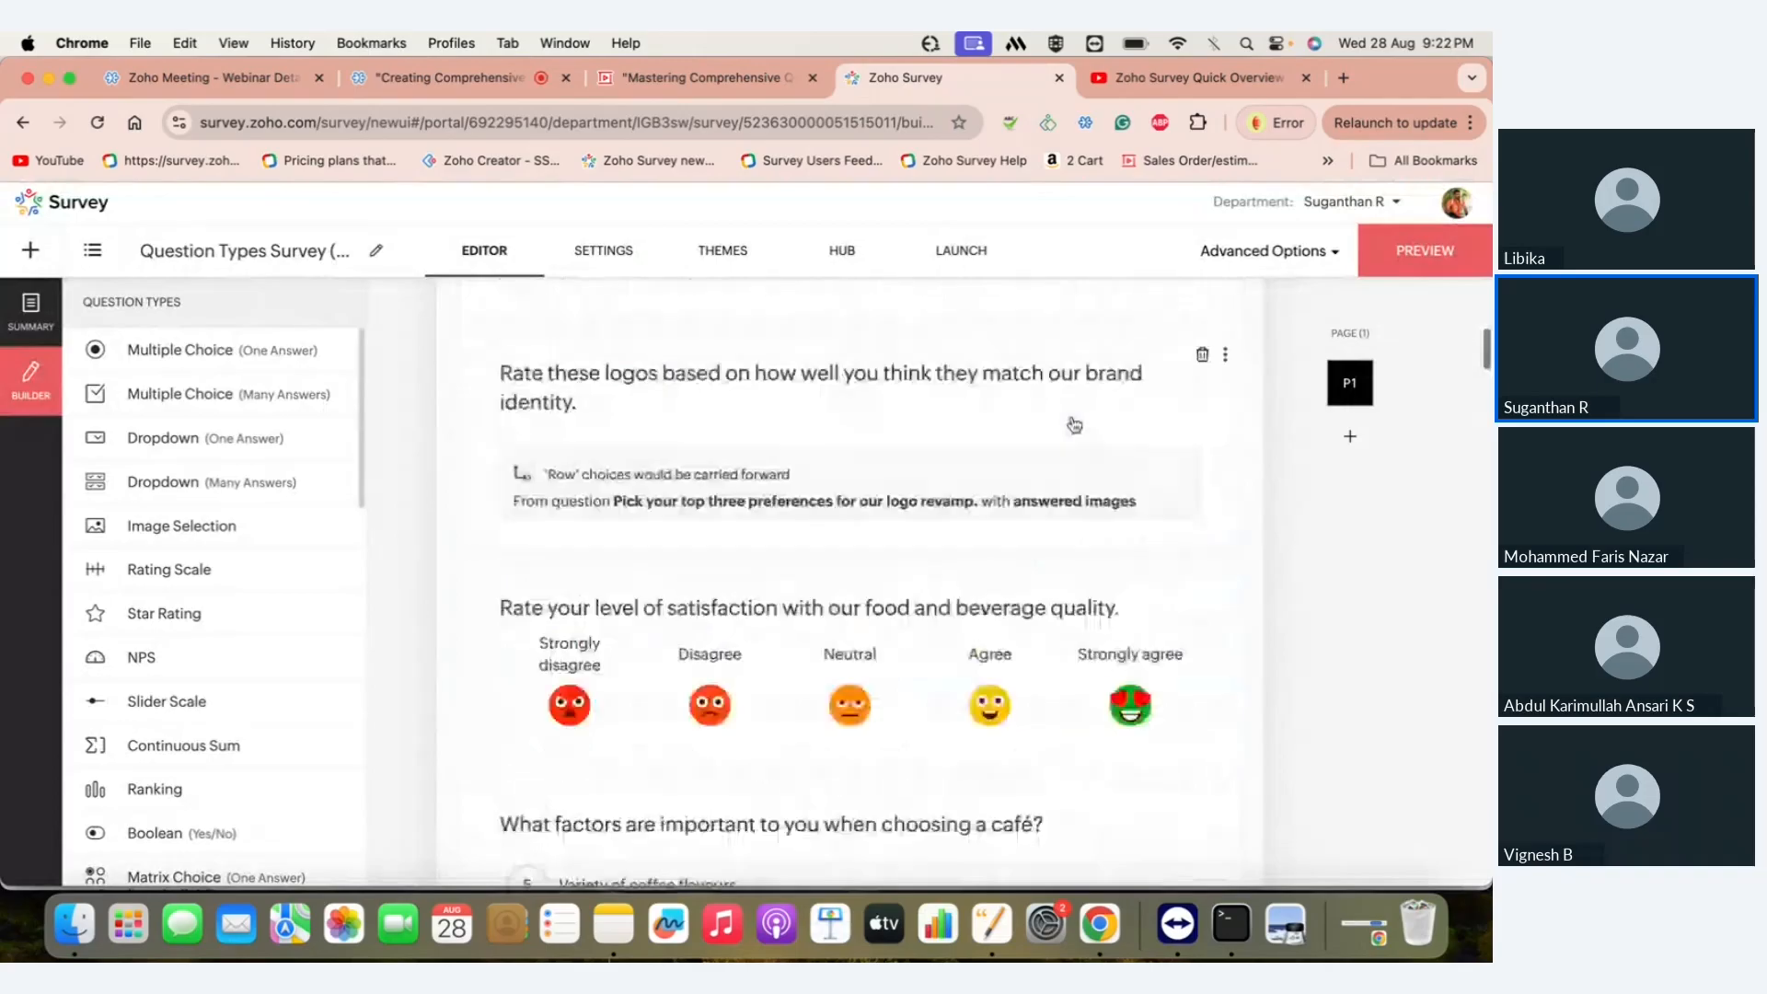
scroll(1075, 423, "up", 5)
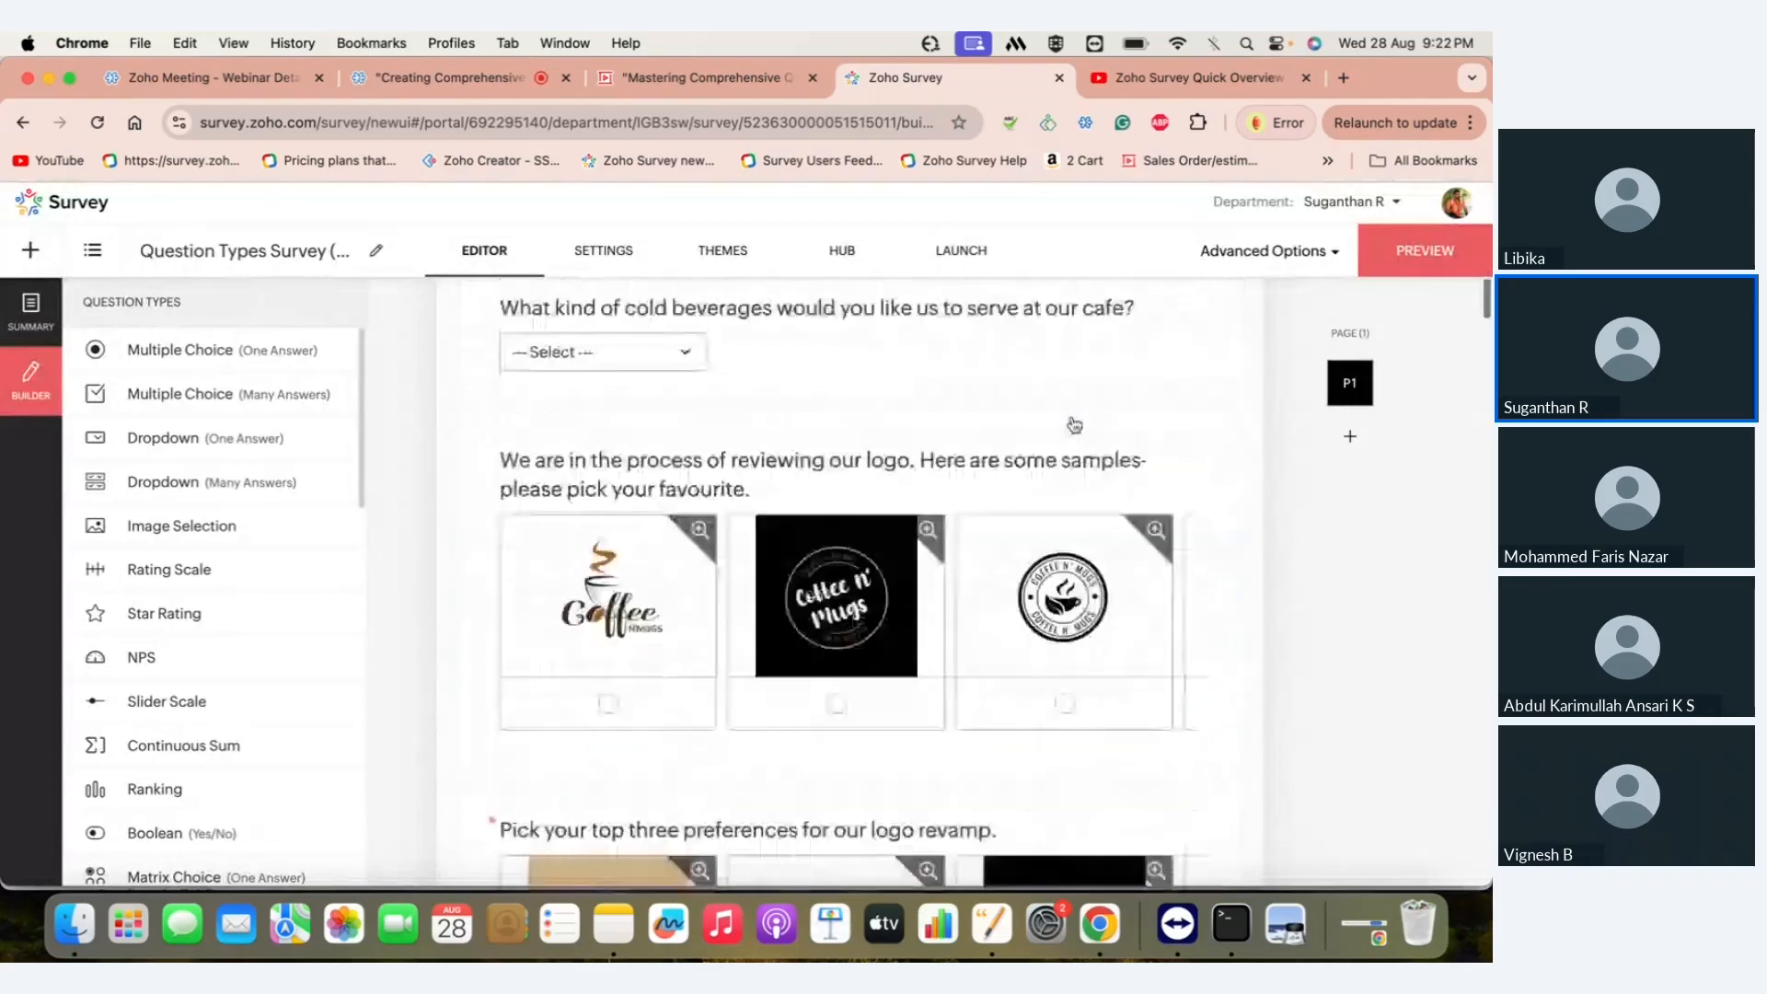
scroll(1074, 424, "down", 1)
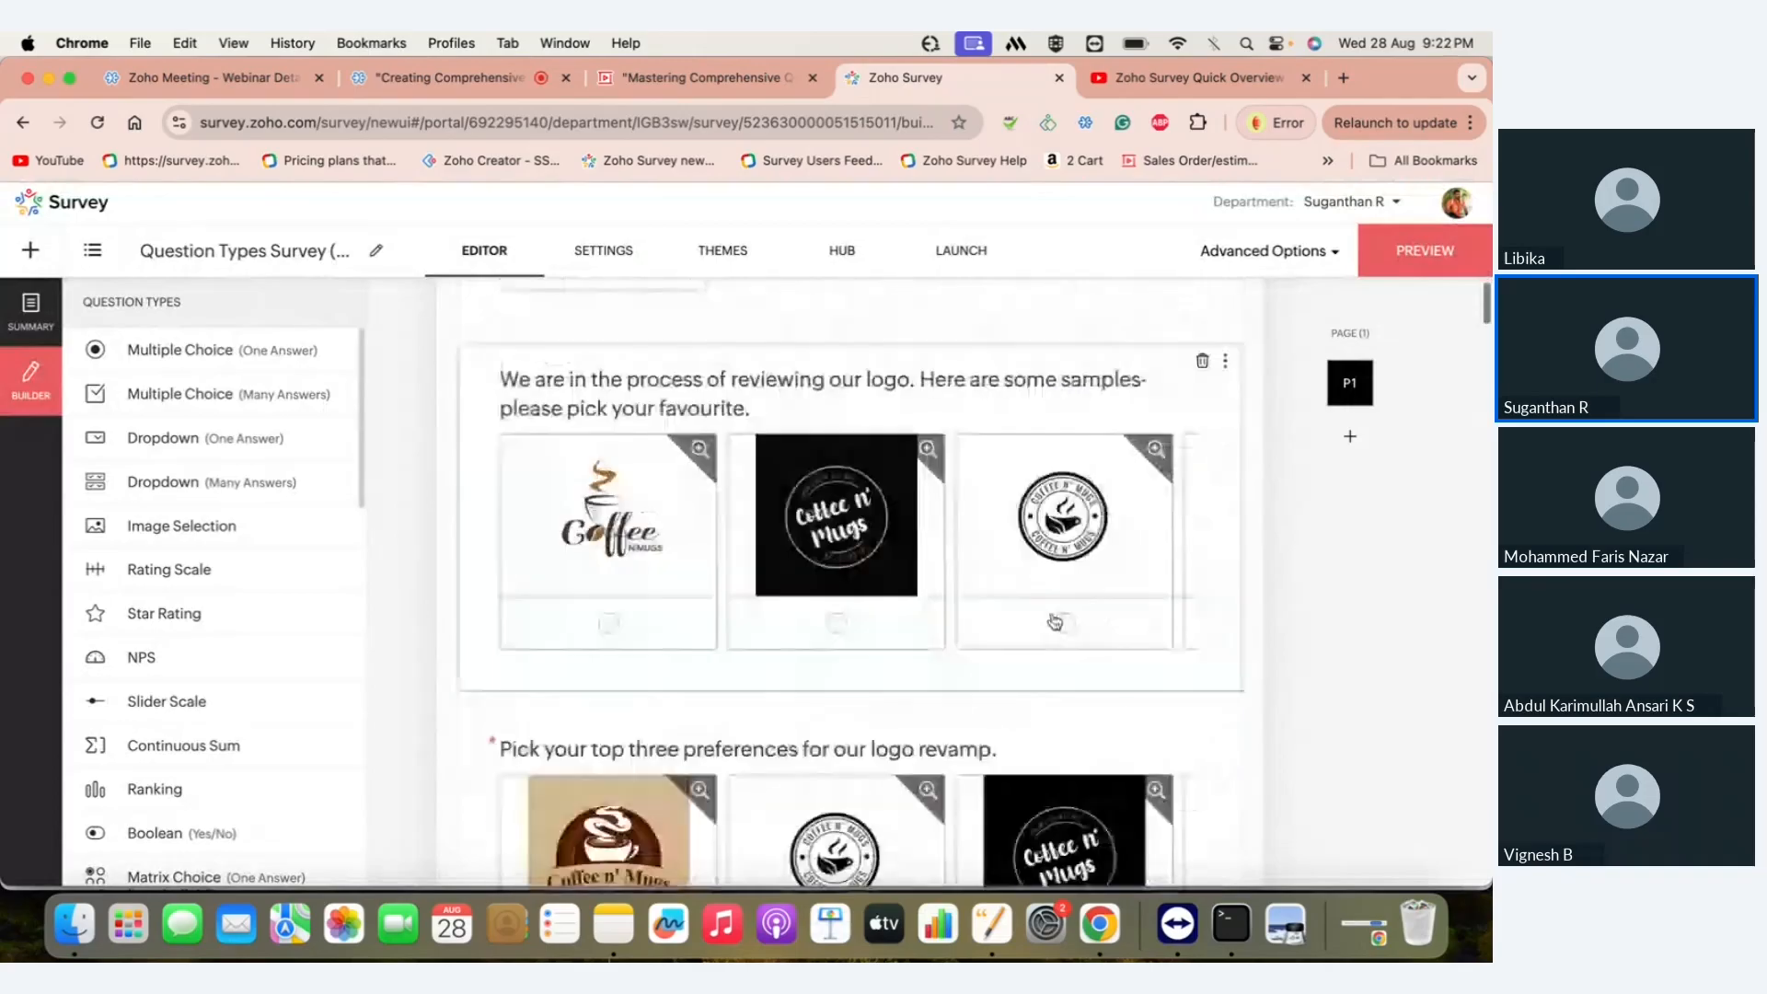
left_click(667, 563)
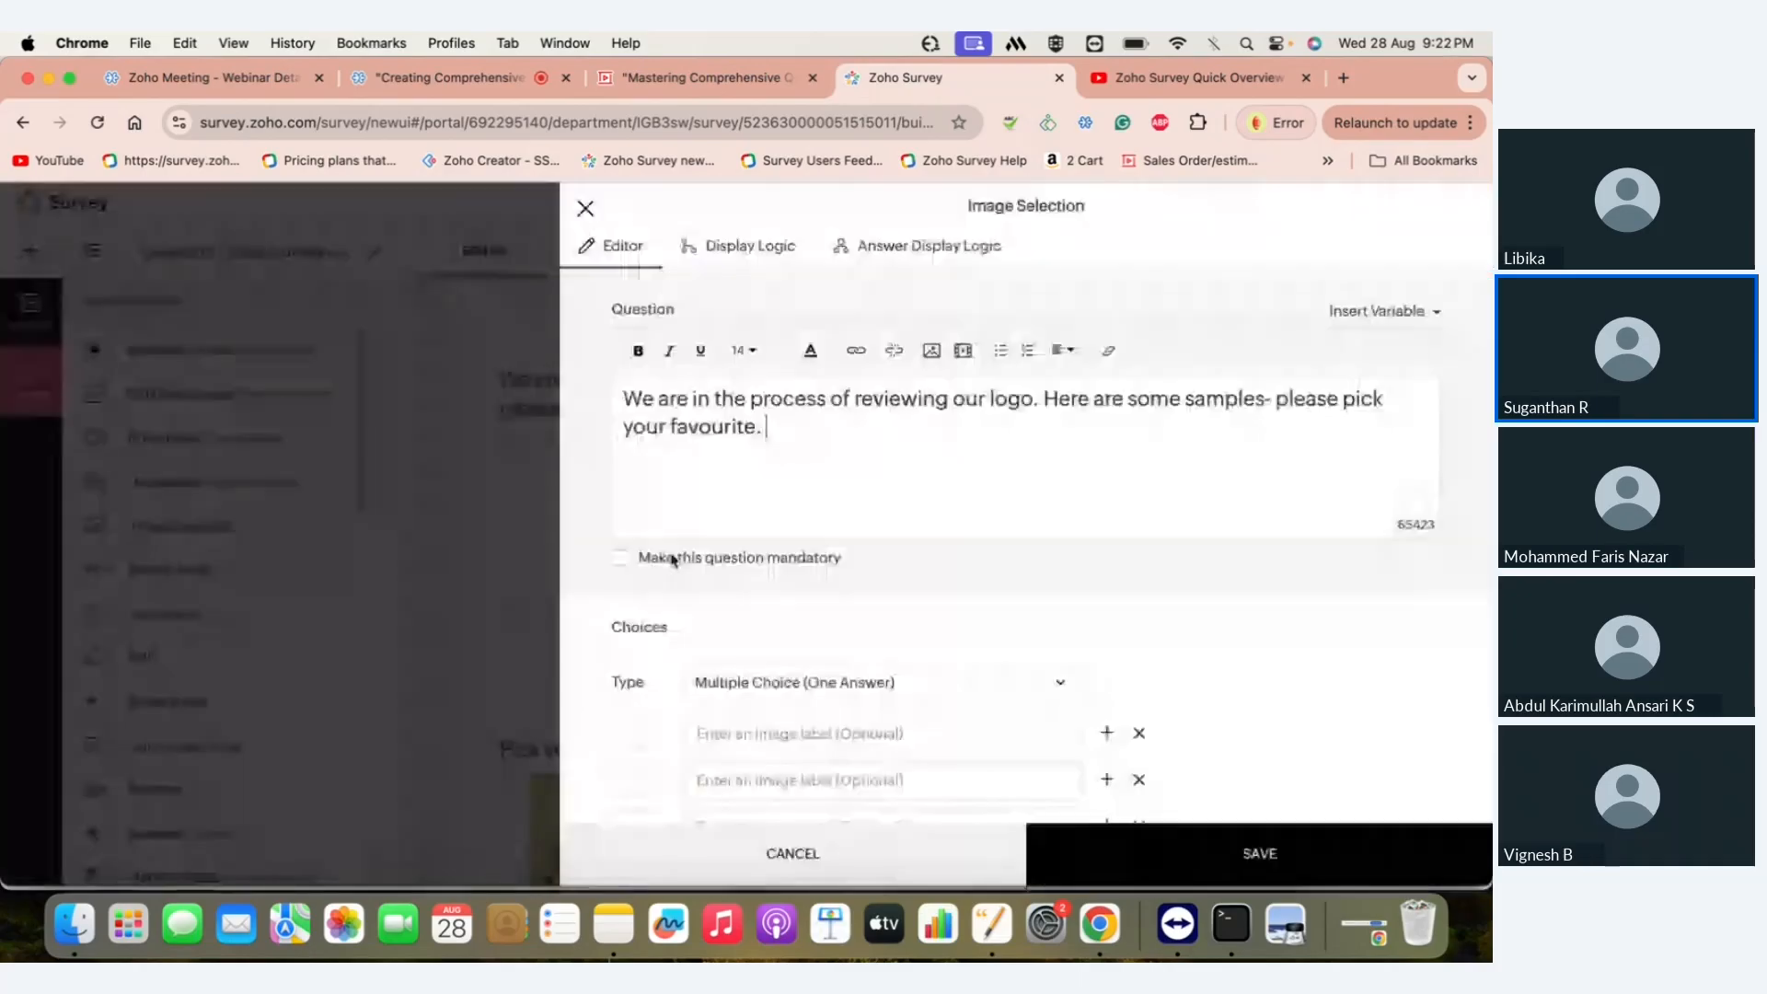
scroll(852, 594, "down", 3)
left_click(657, 735)
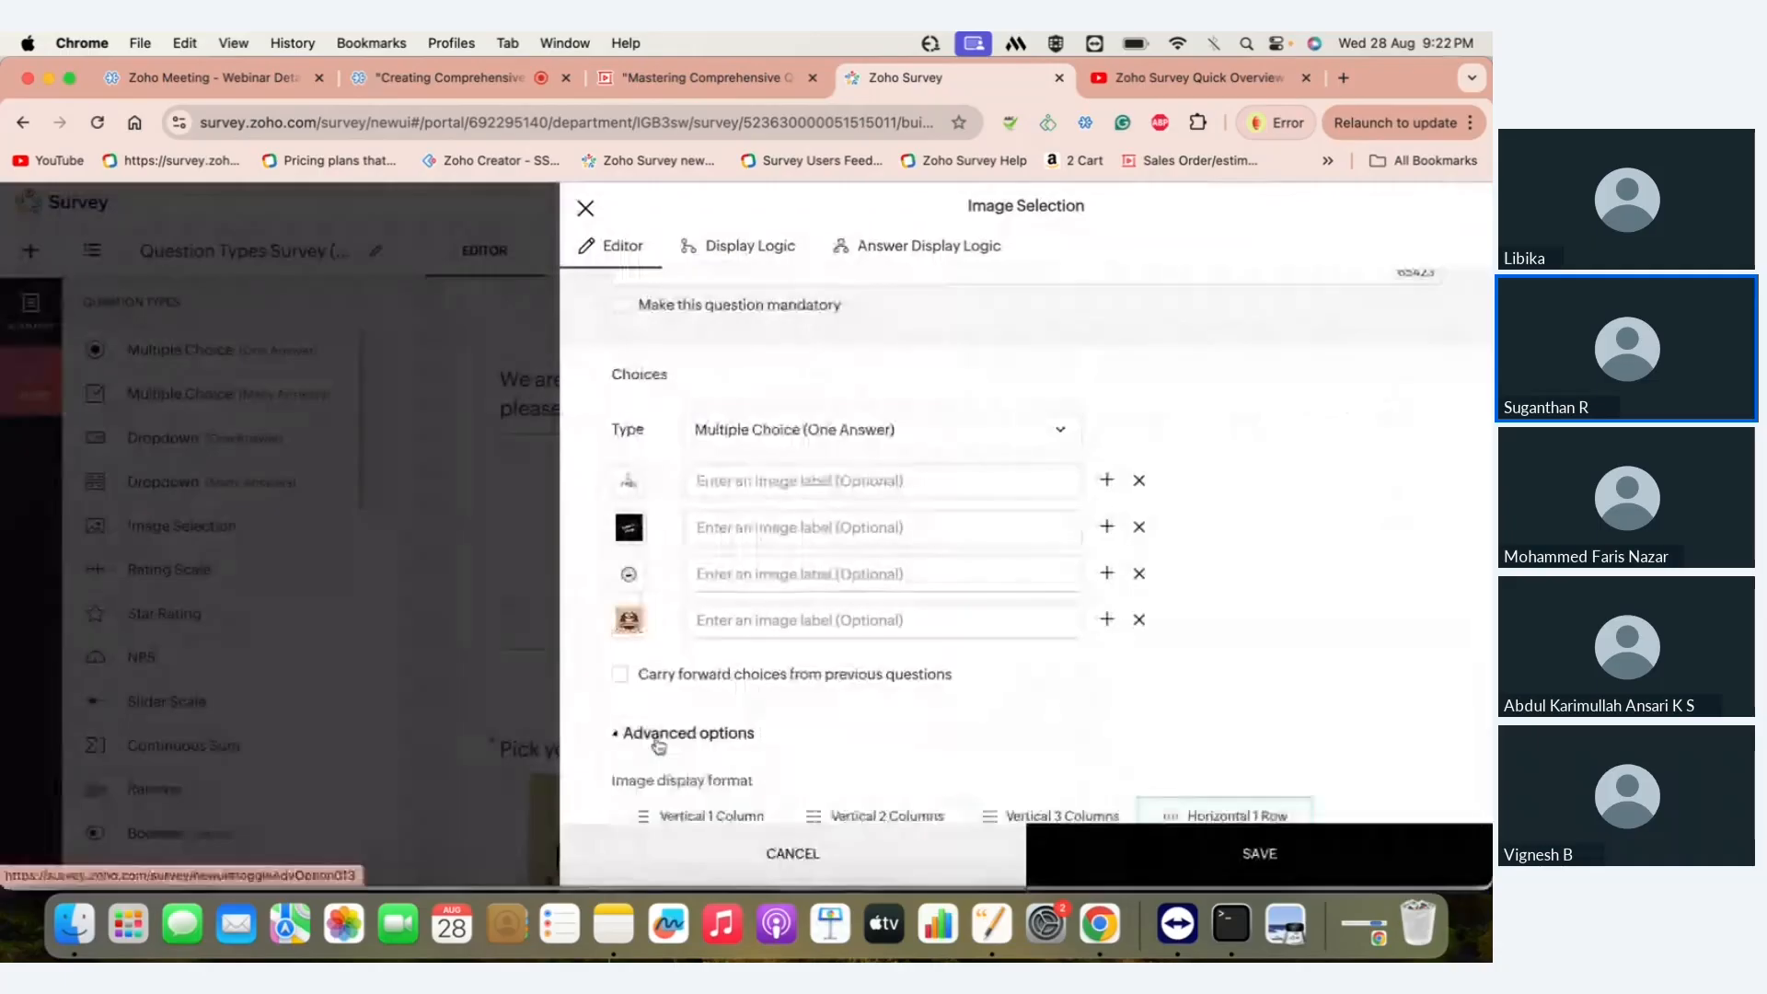
scroll(657, 744, "down", 2)
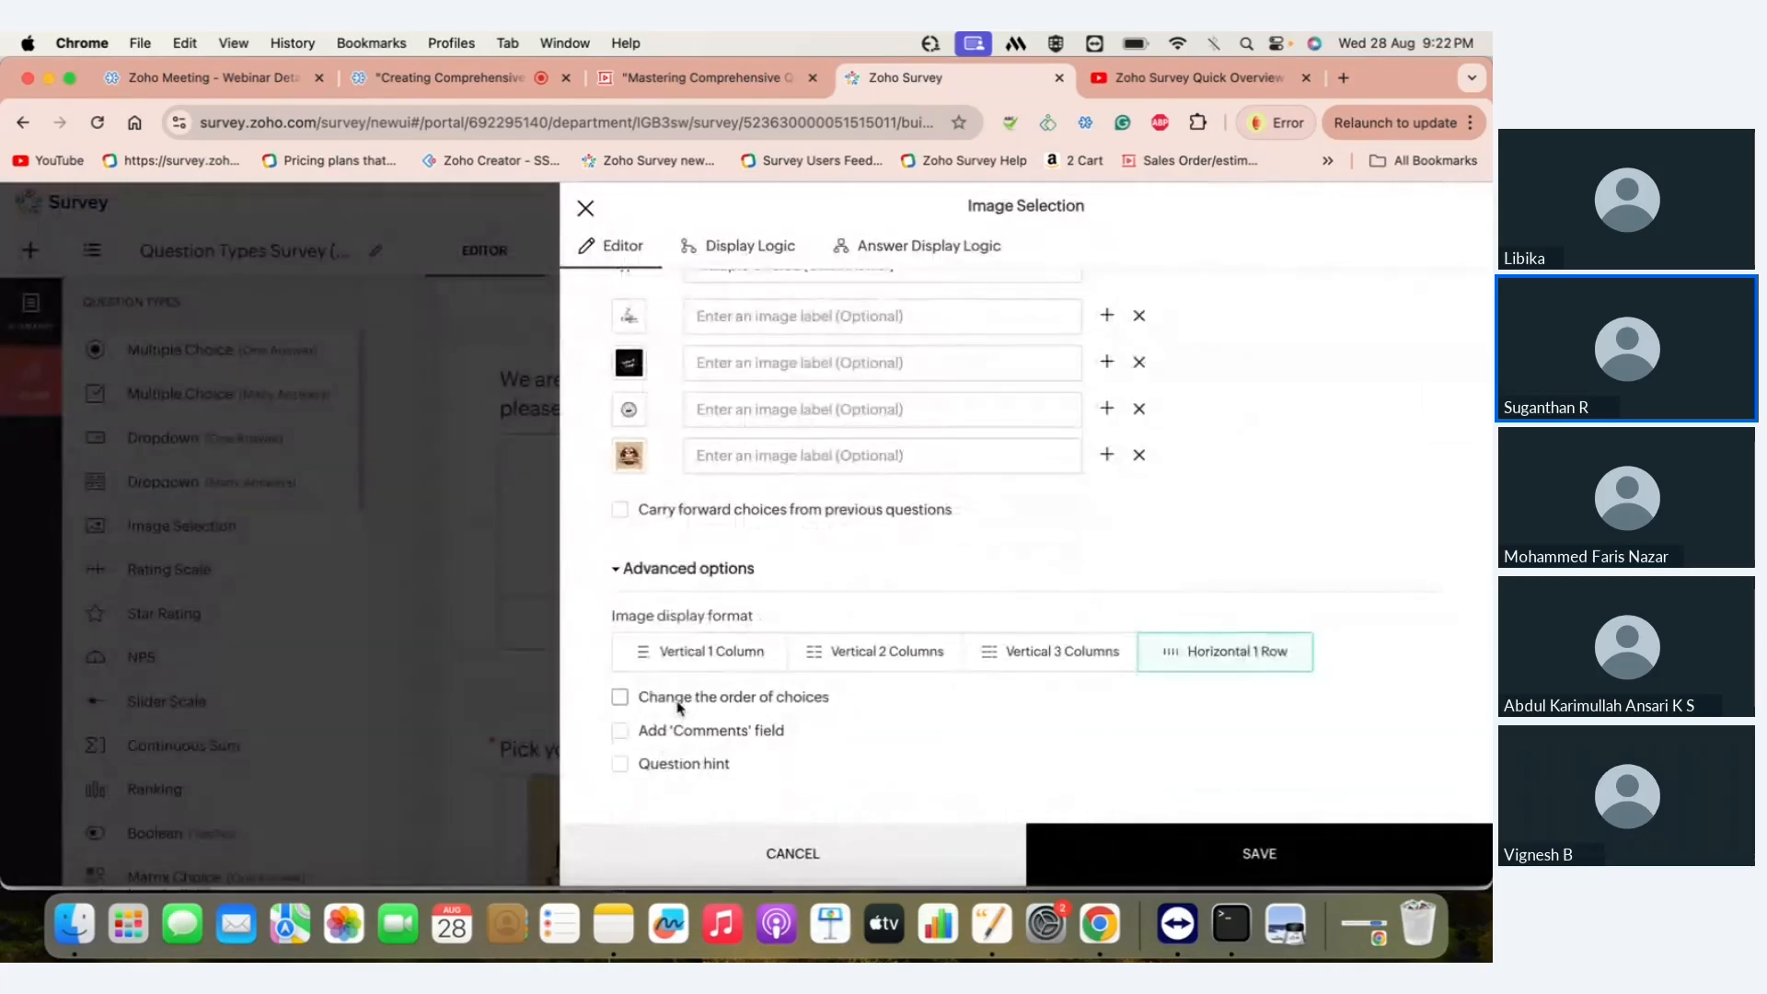
scroll(678, 706, "up", 2)
left_click(619, 307)
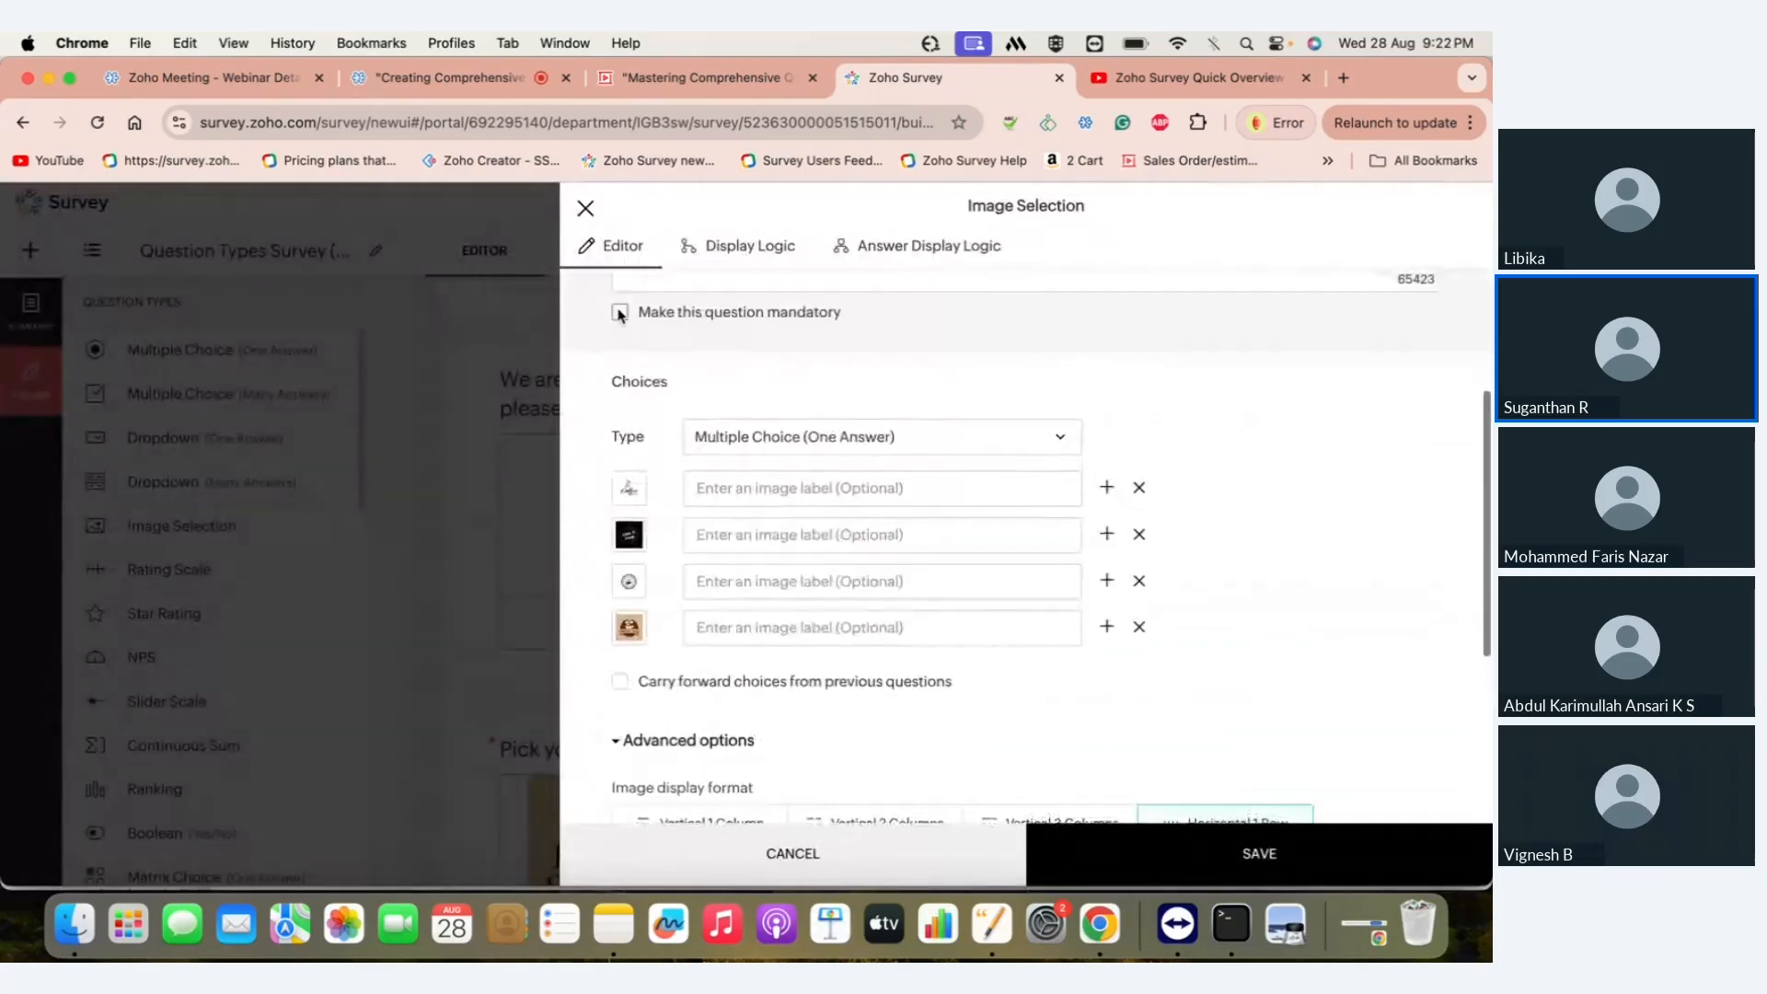
scroll(723, 521, "down", 3)
scroll(723, 521, "down", 2)
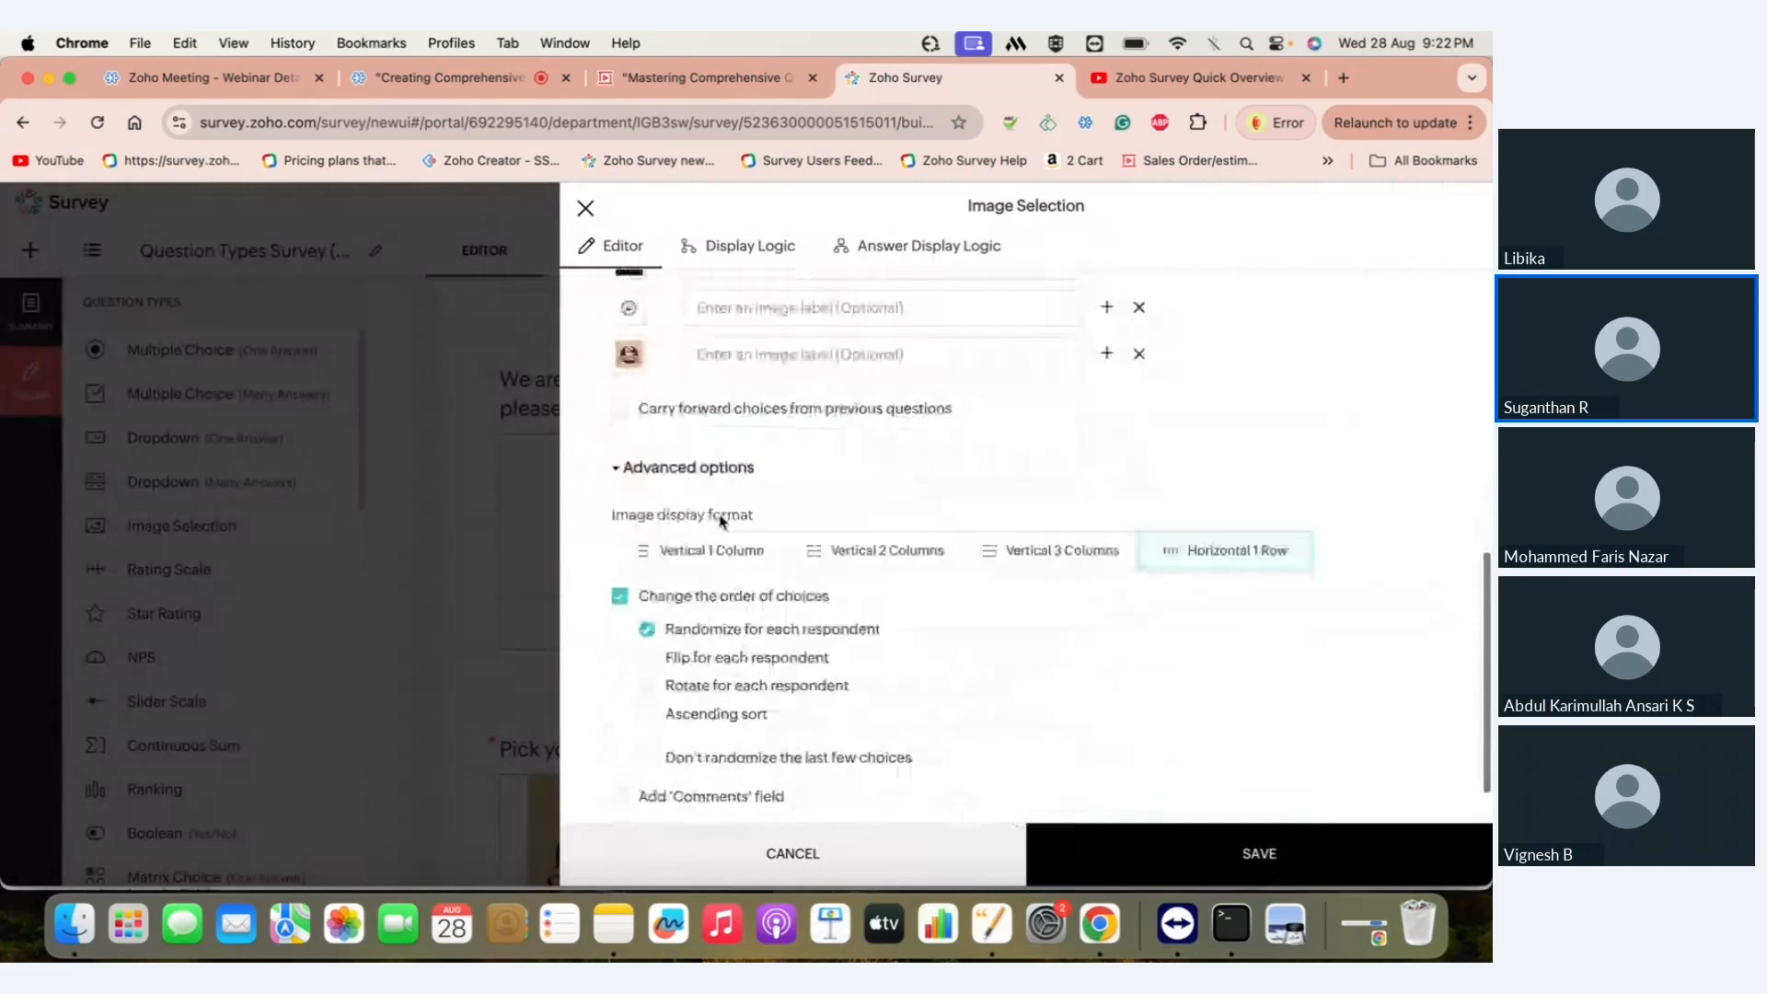
left_click(820, 853)
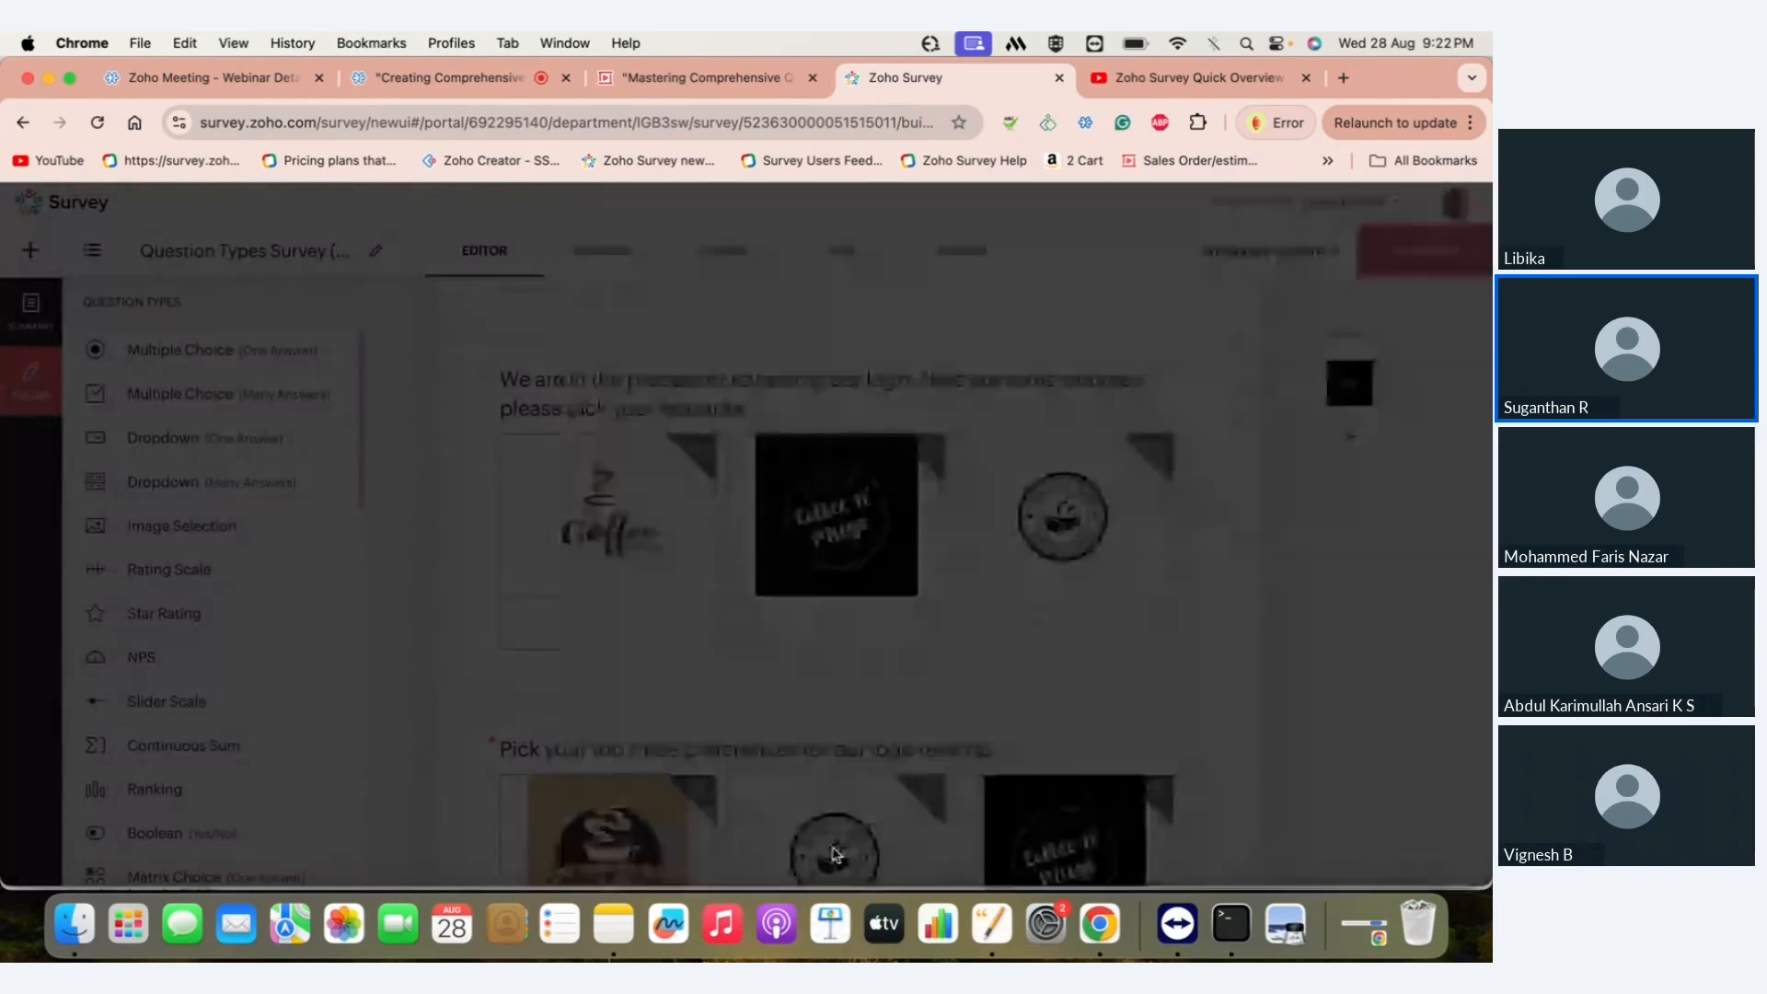
- Prepopulate the food and beverage quality rating scale with the initial value Strongly agree and save the question
scroll(835, 854, "down", 5)
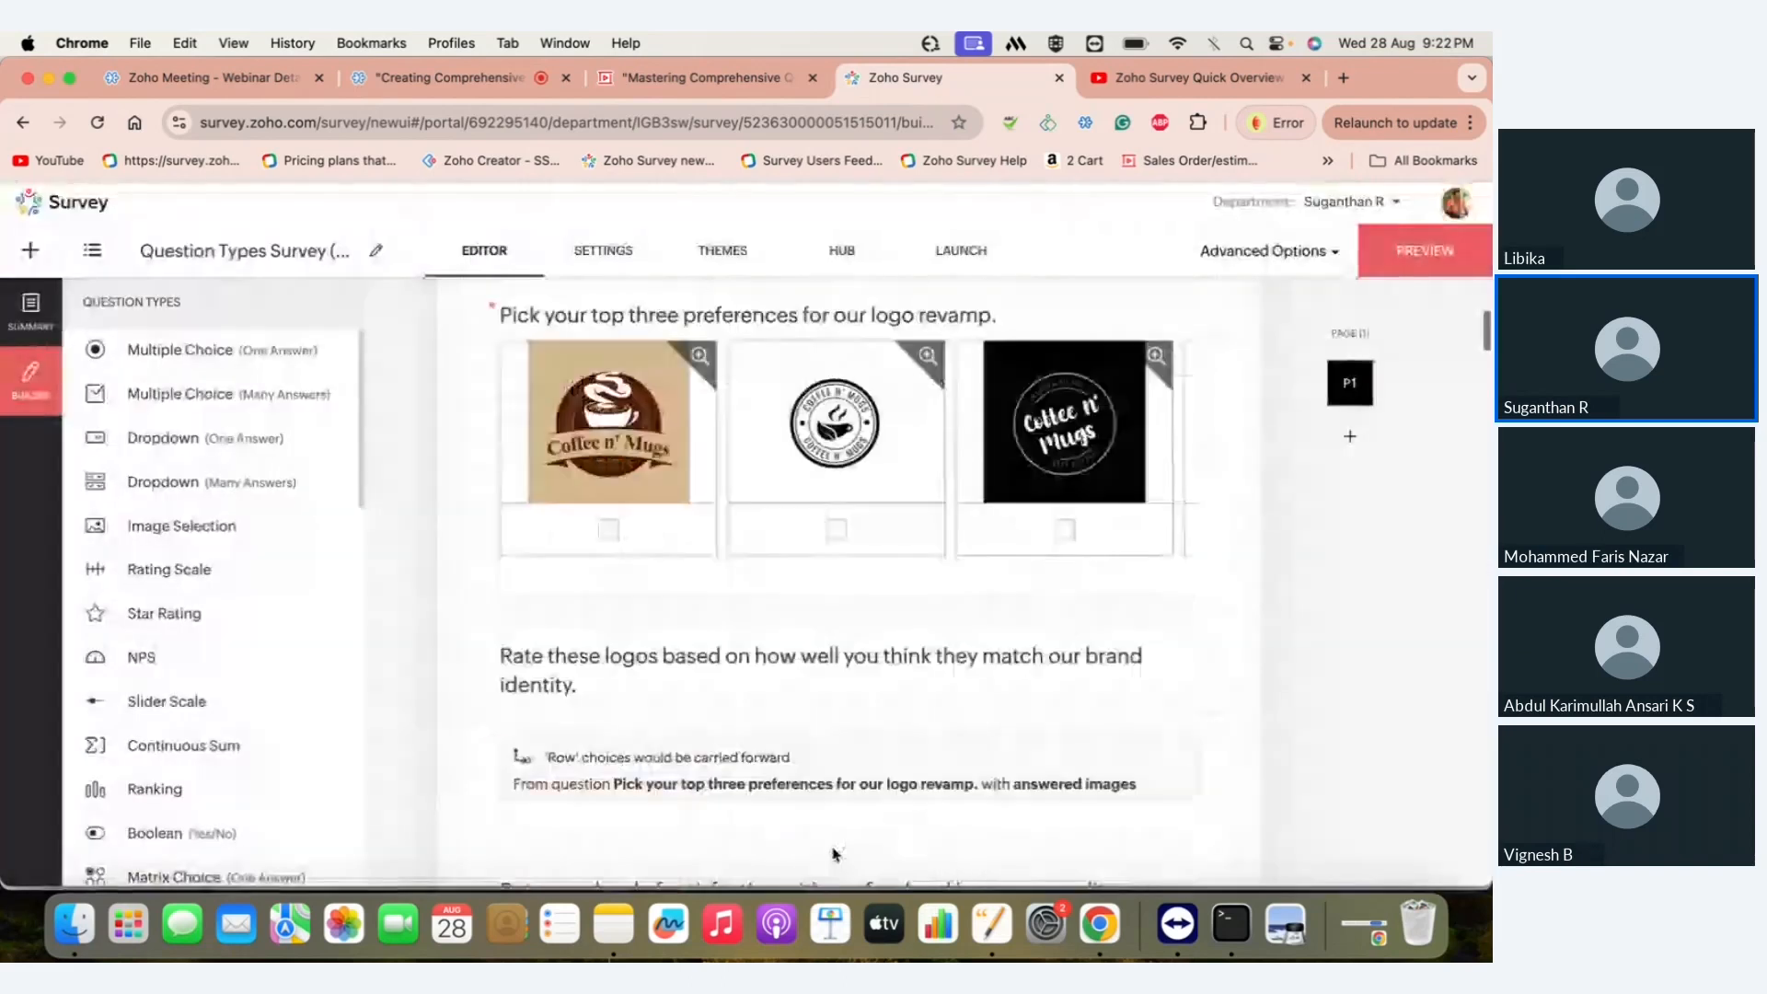
scroll(919, 682, "down", 3)
left_click(922, 682)
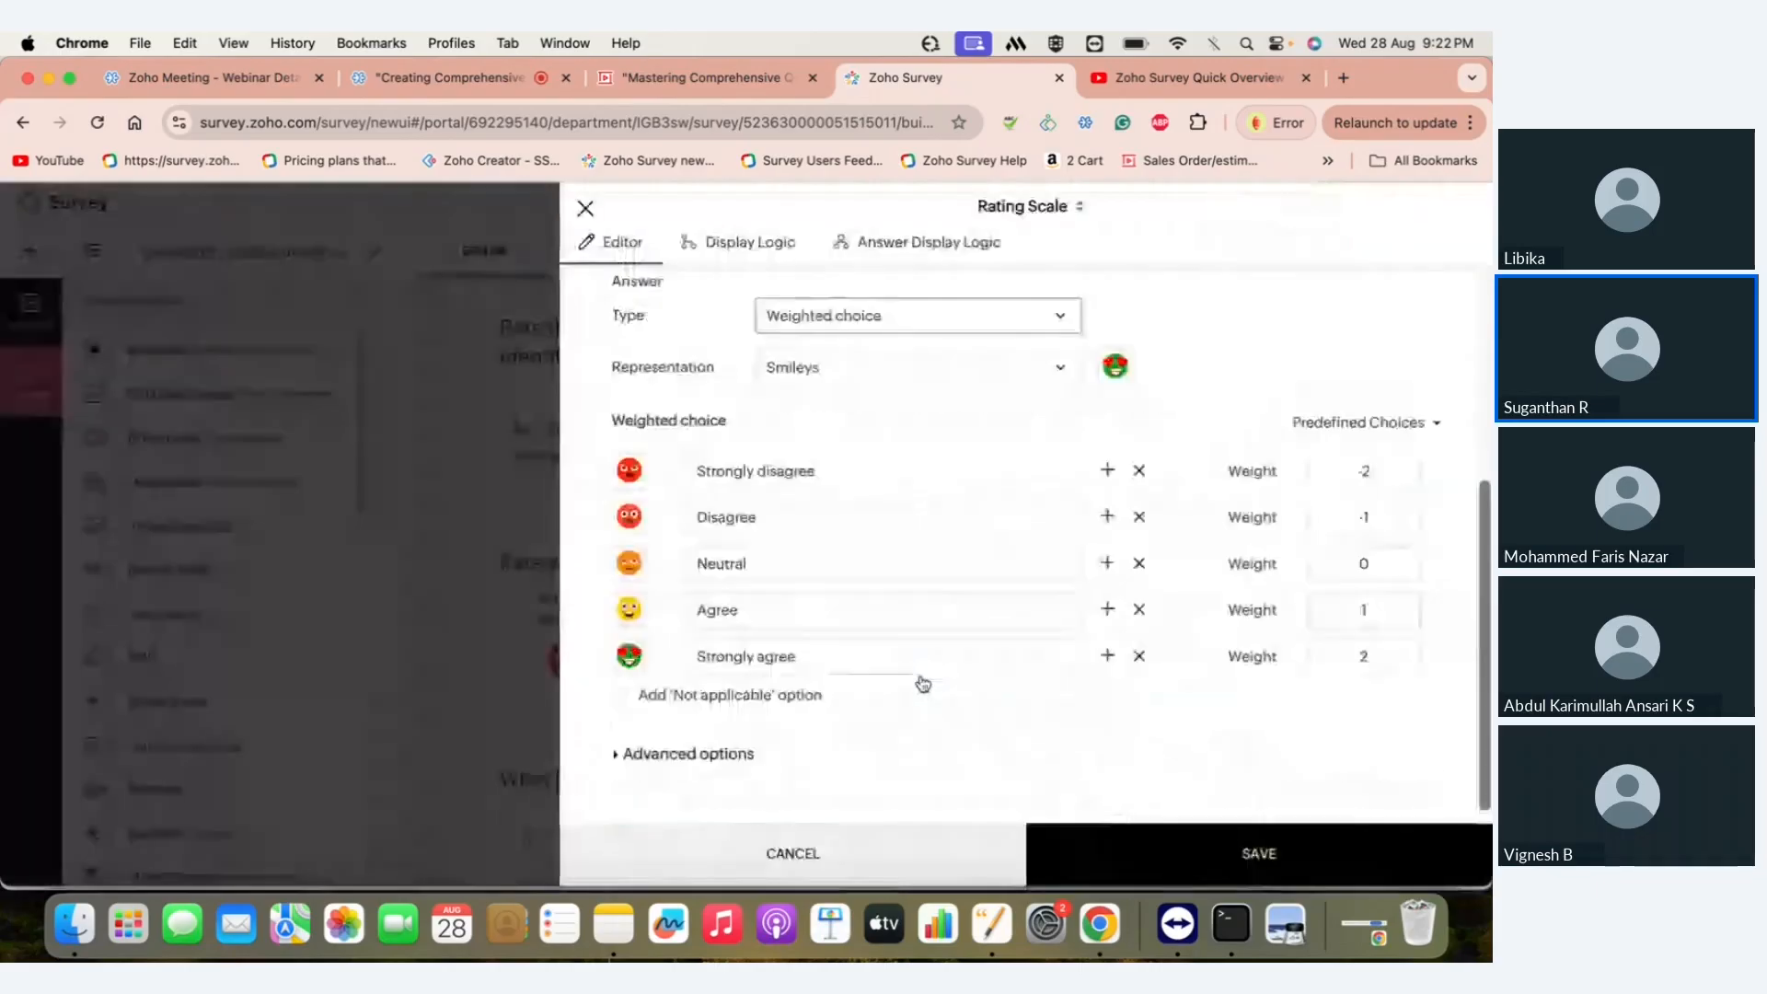
left_click(688, 750)
scroll(688, 744, "down", 4)
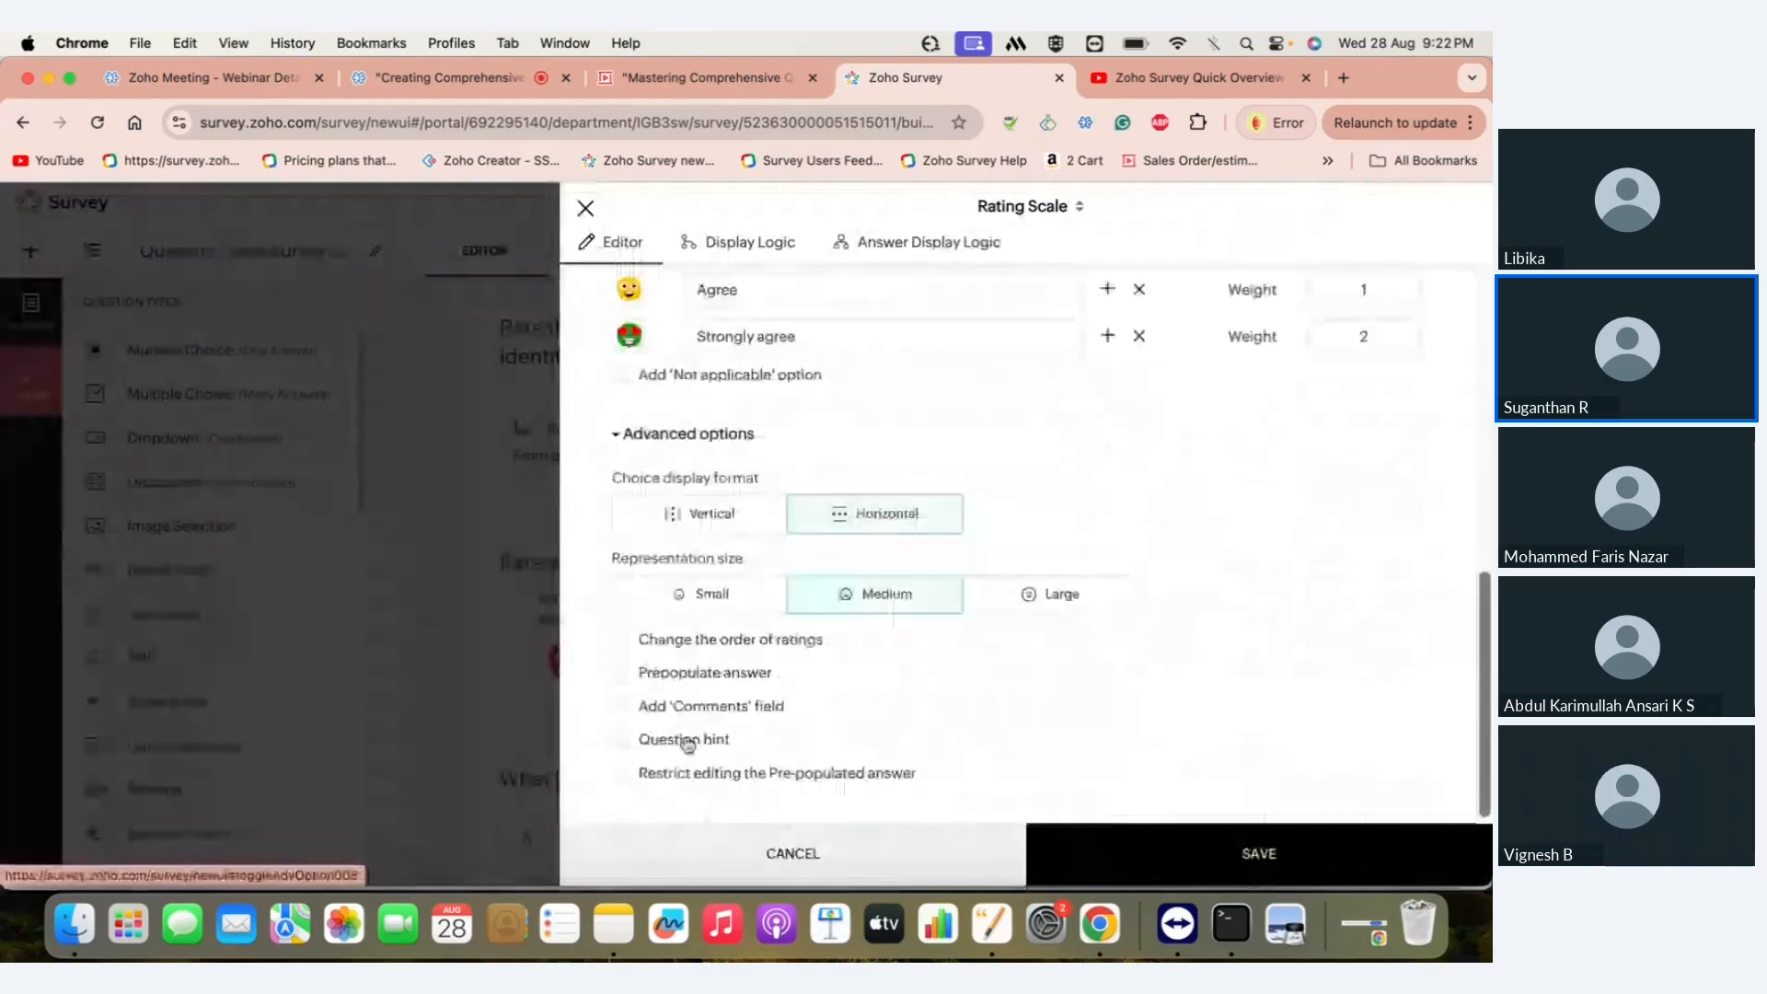
left_click(702, 672)
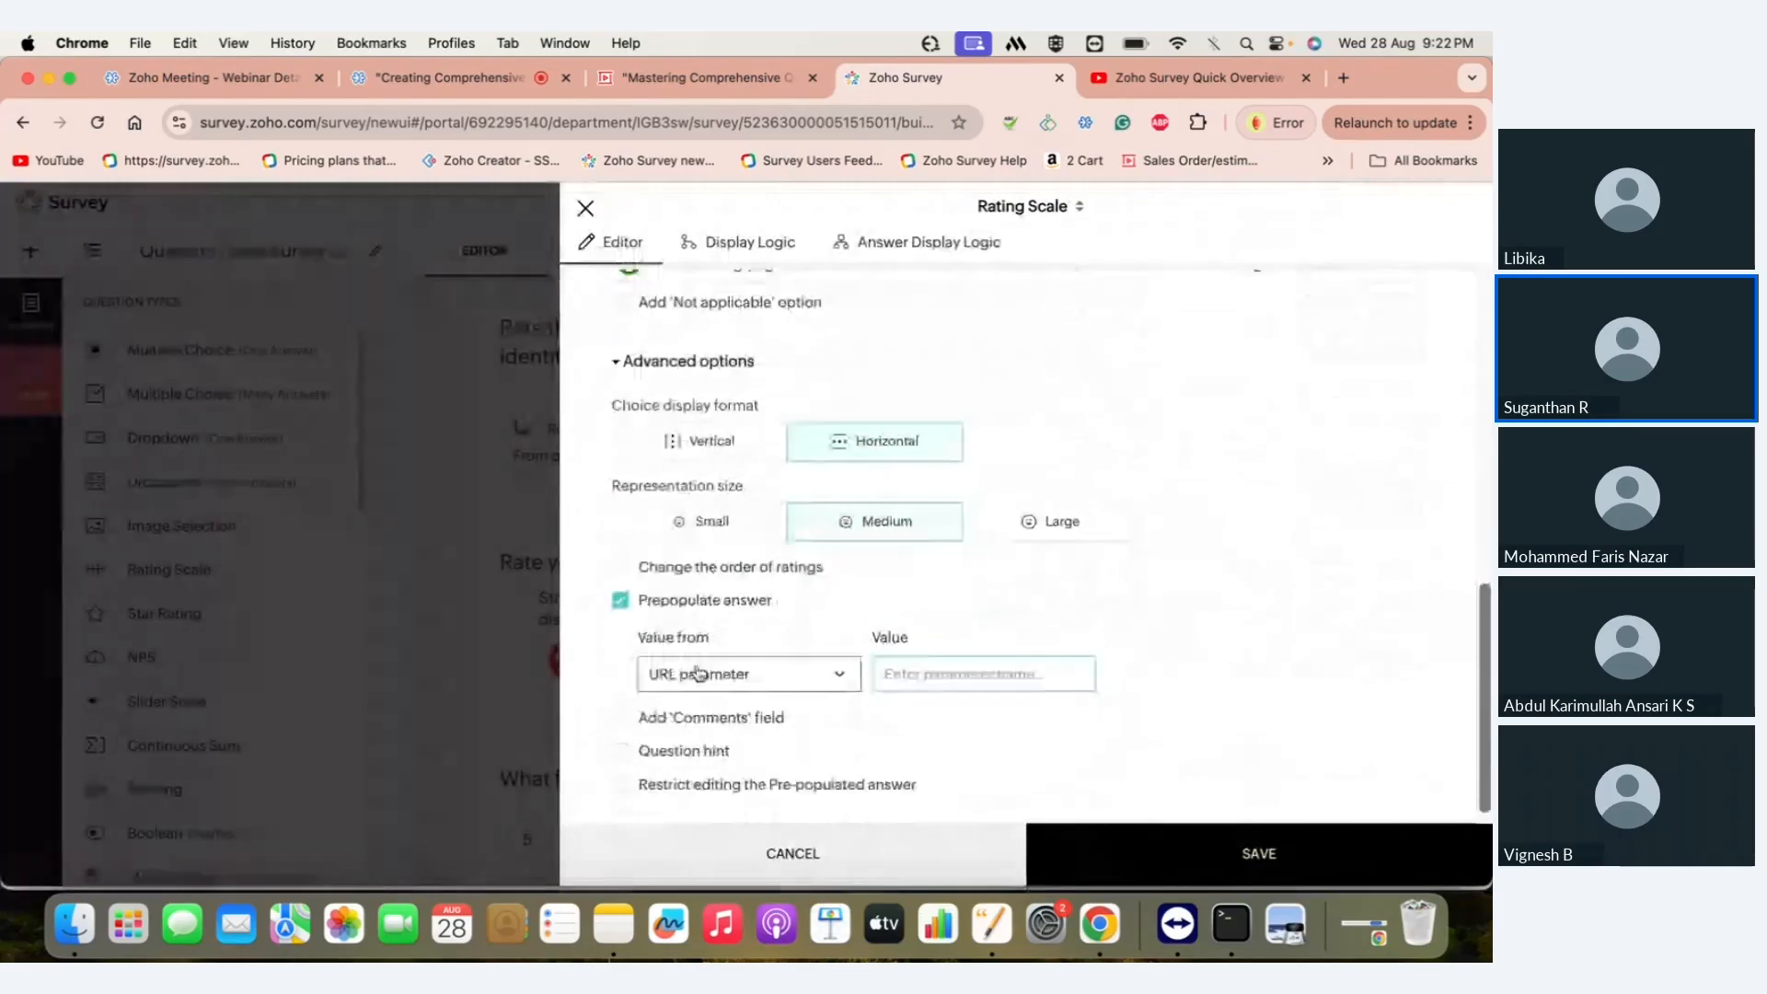
left_click(761, 678)
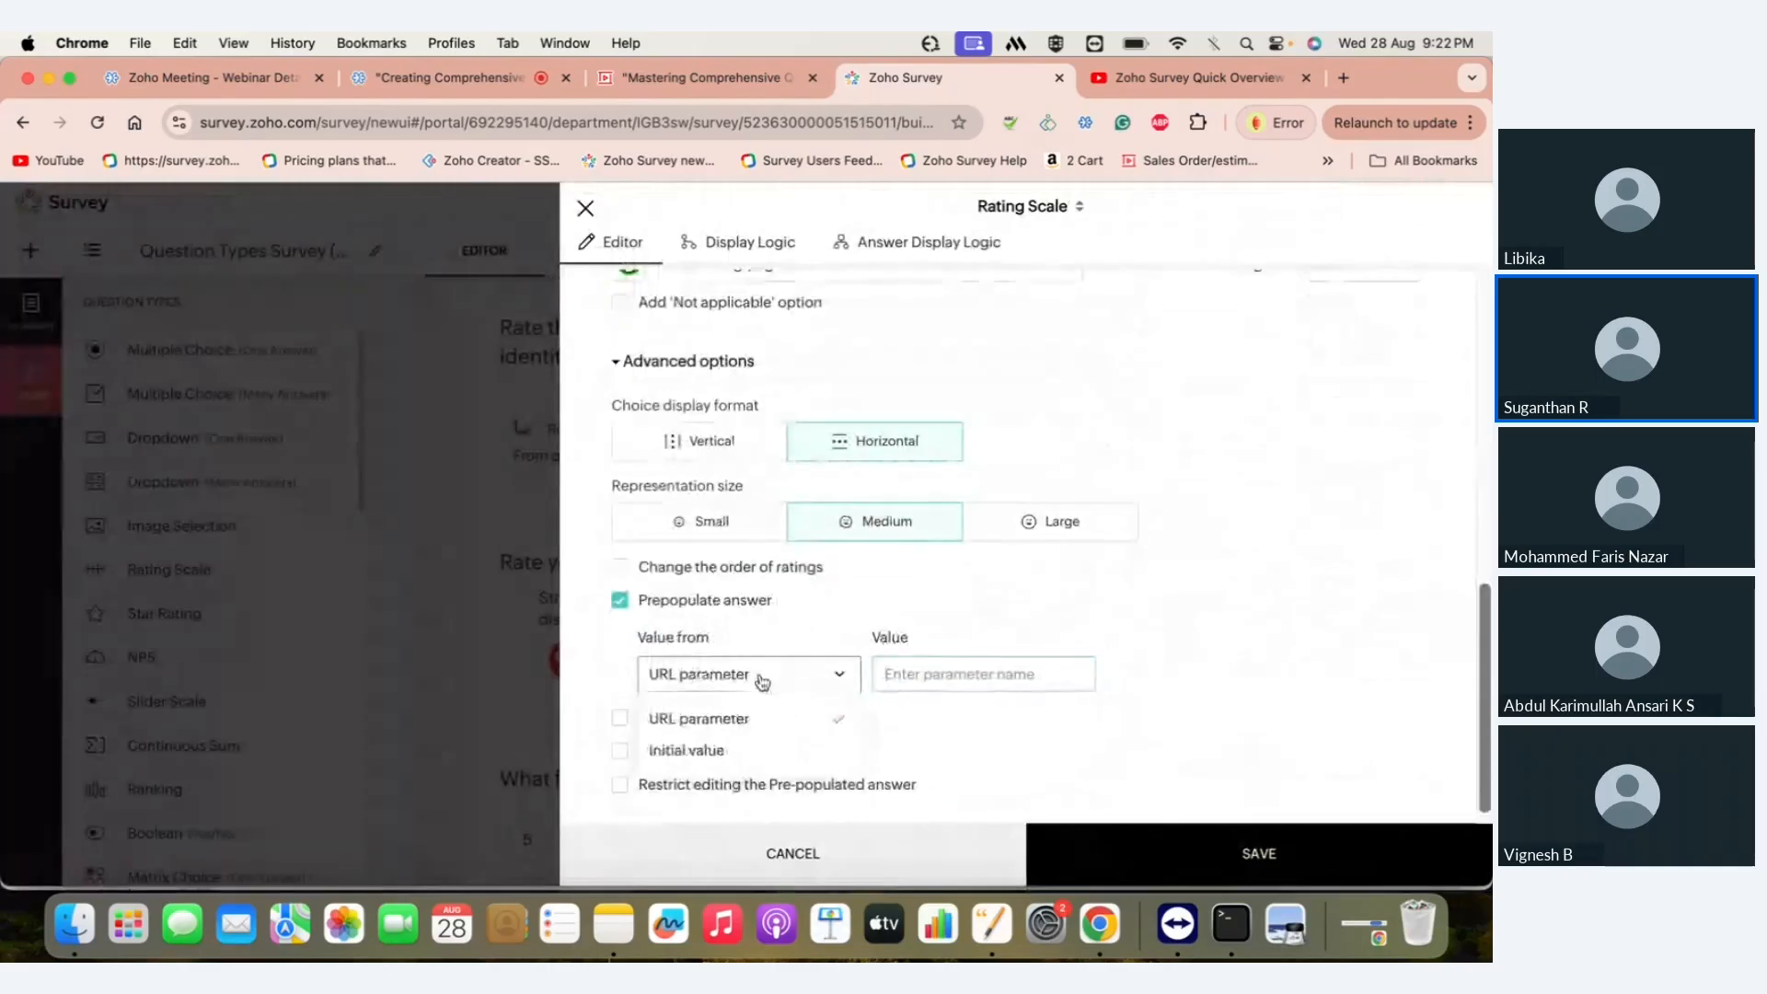
left_click(737, 743)
left_click(994, 677)
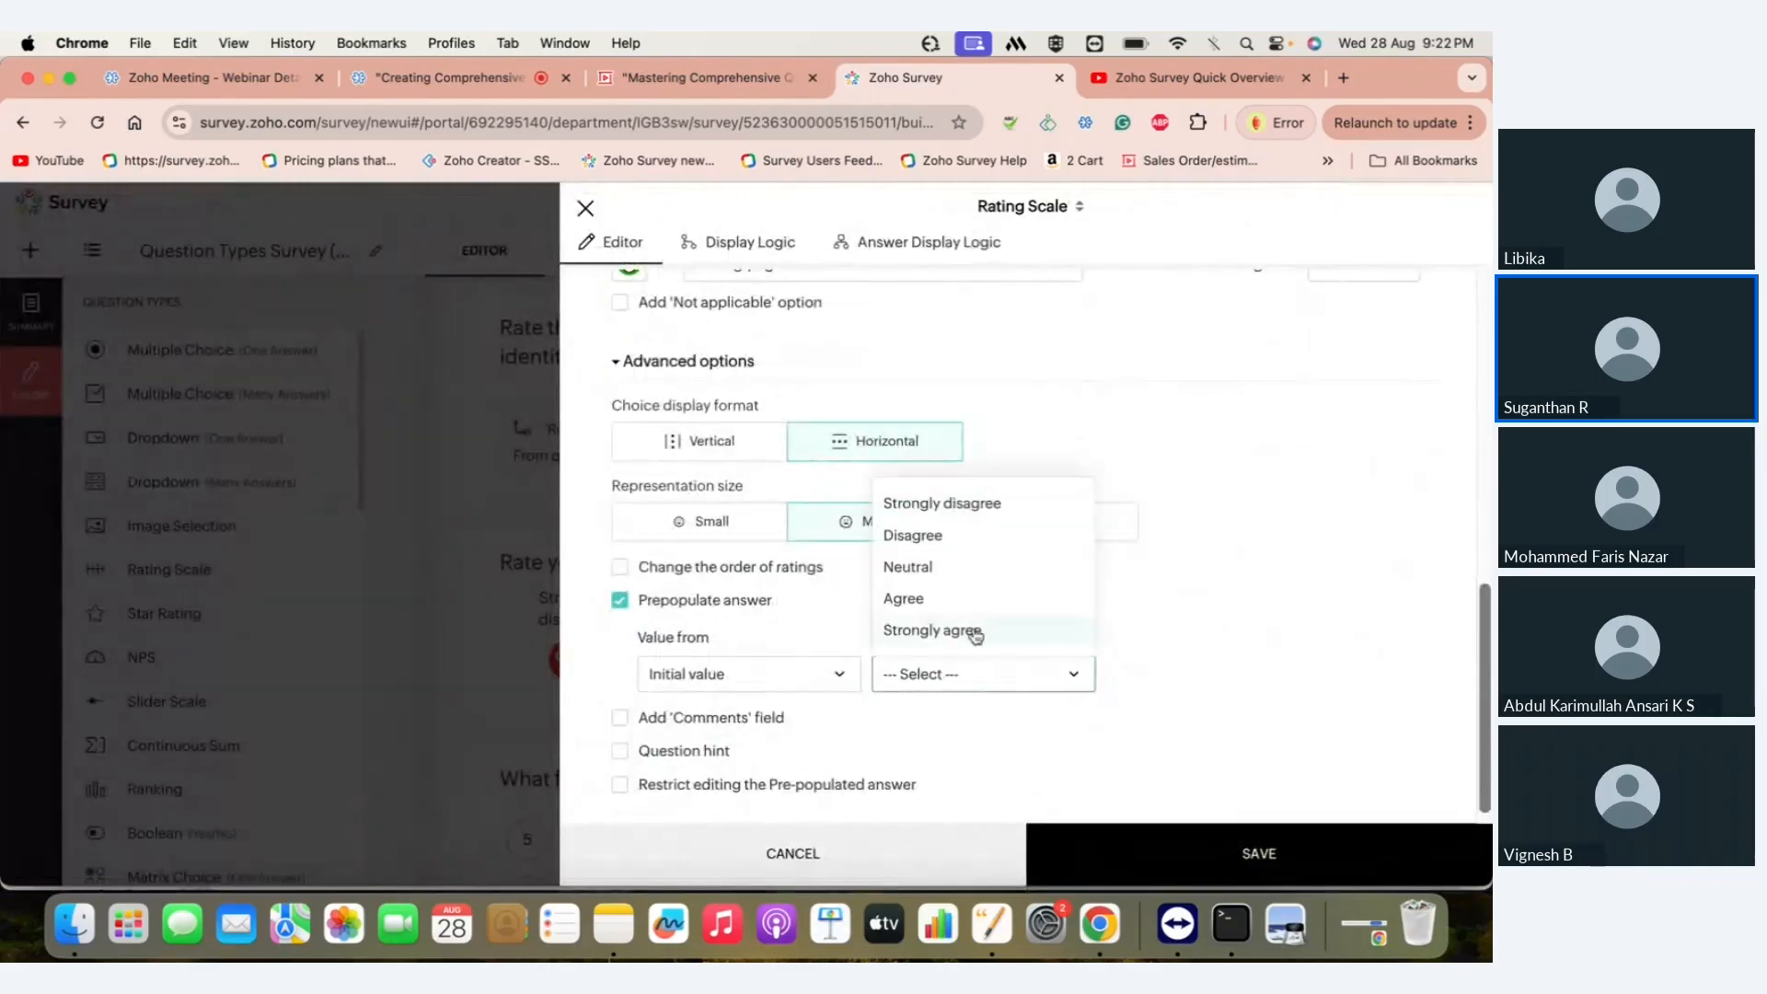
left_click(973, 635)
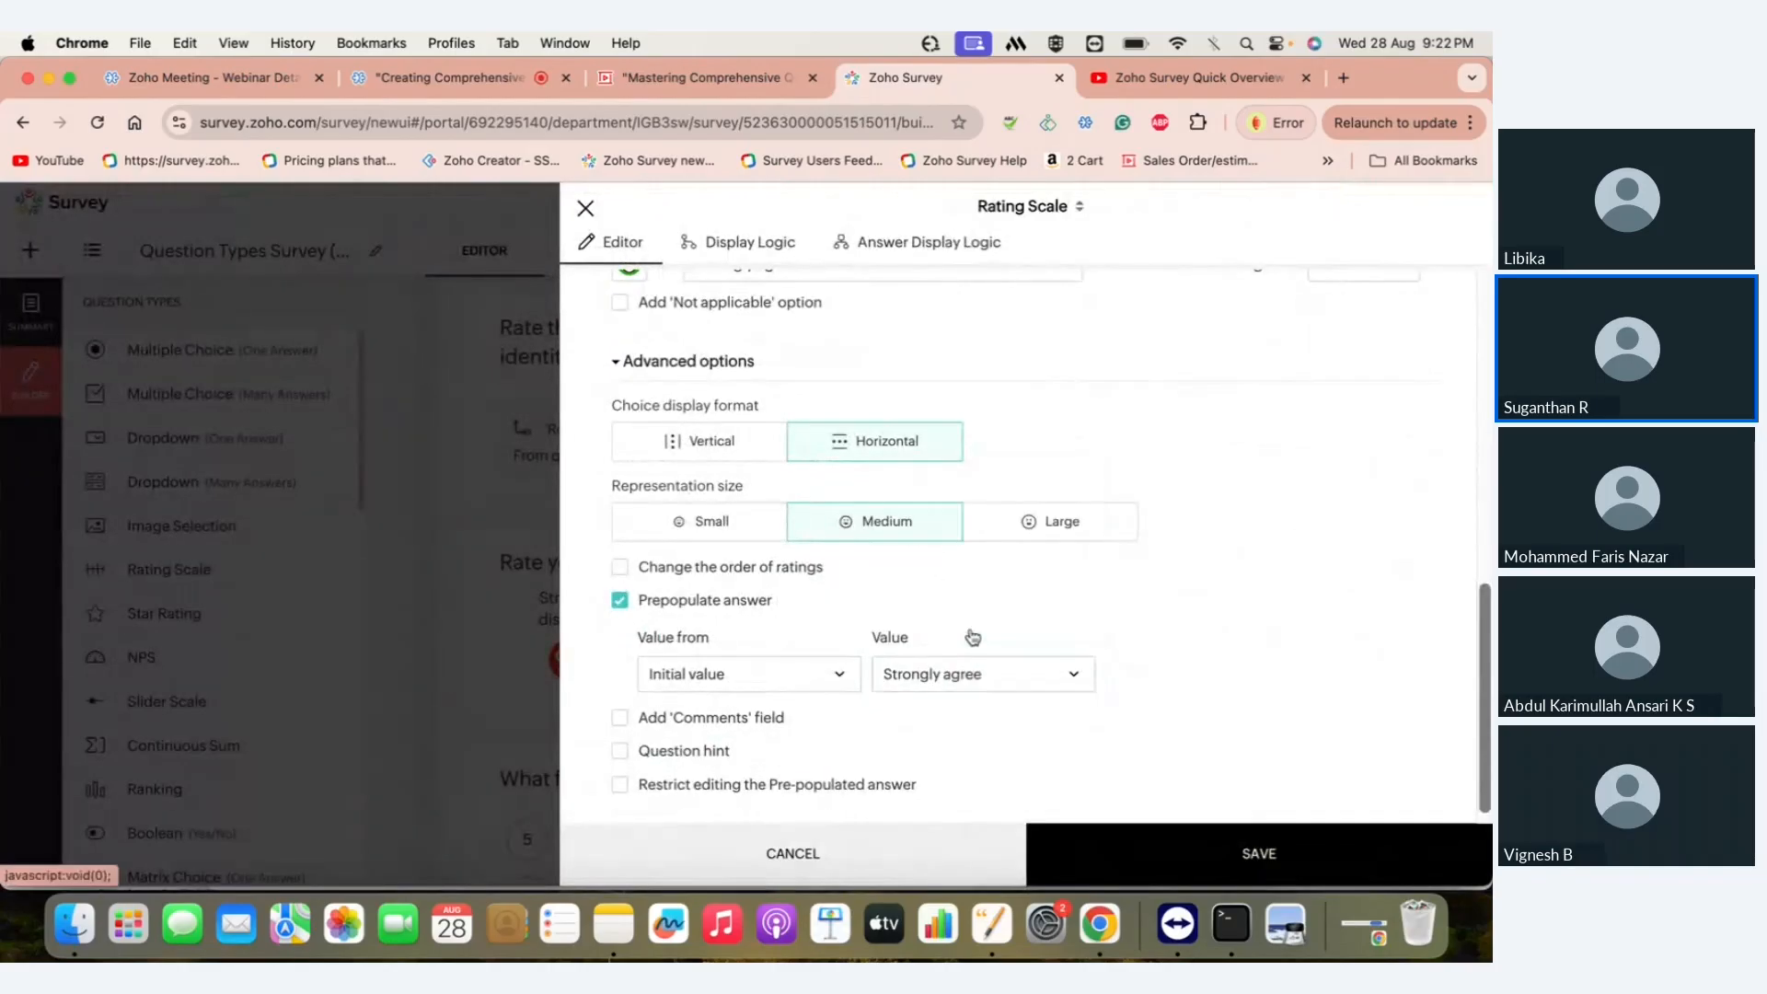
left_click(1167, 870)
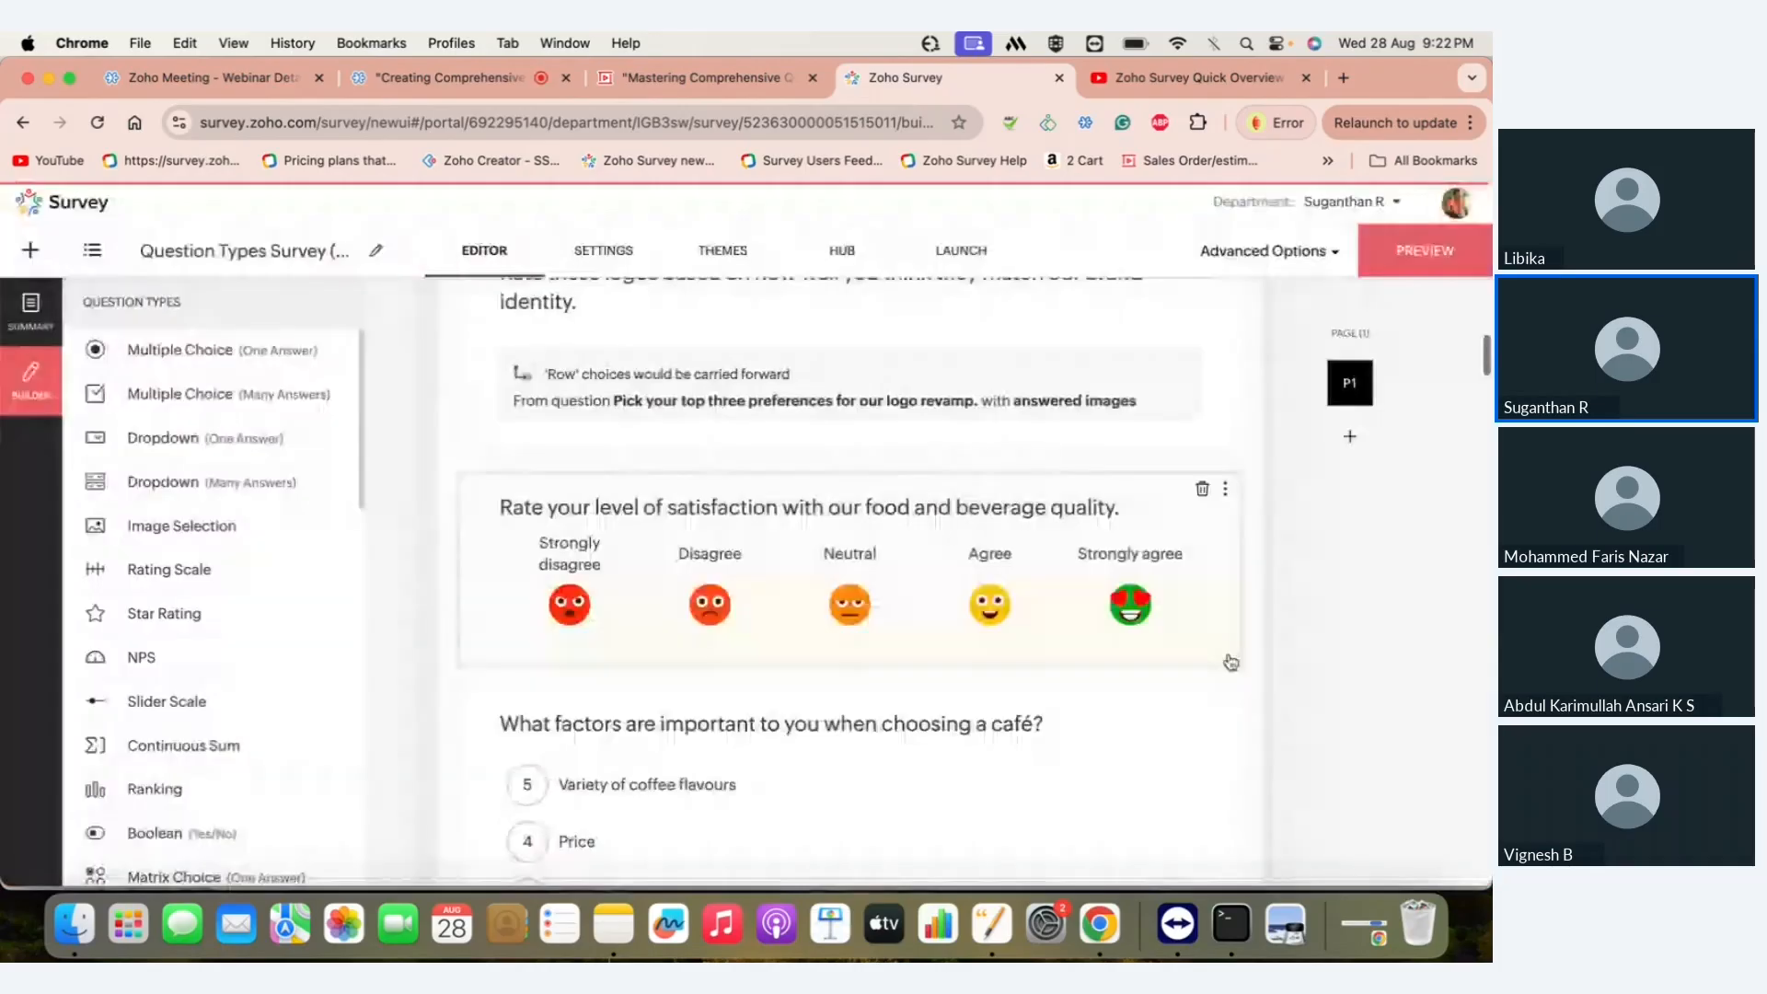
- Look through the survey questions below the food and beverage rating, as far as the voucher question, and return to the recommendation question
scroll(1044, 475, "down", 2)
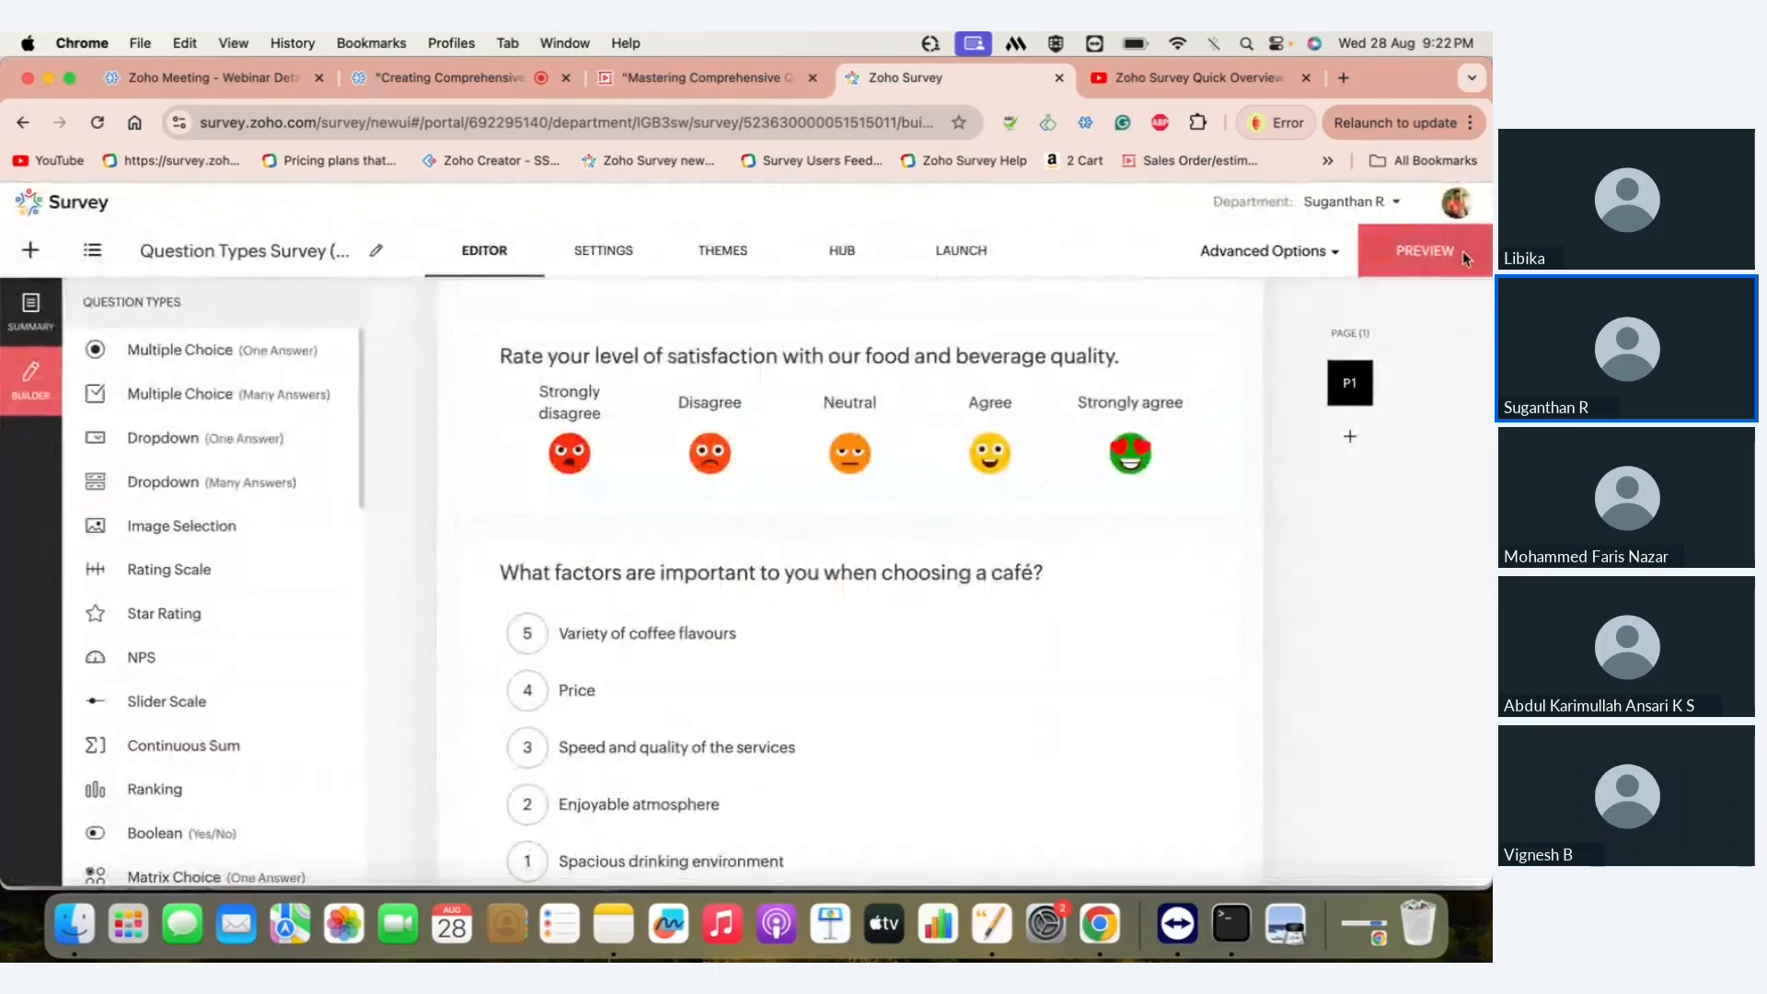
scroll(1116, 562, "down", 1)
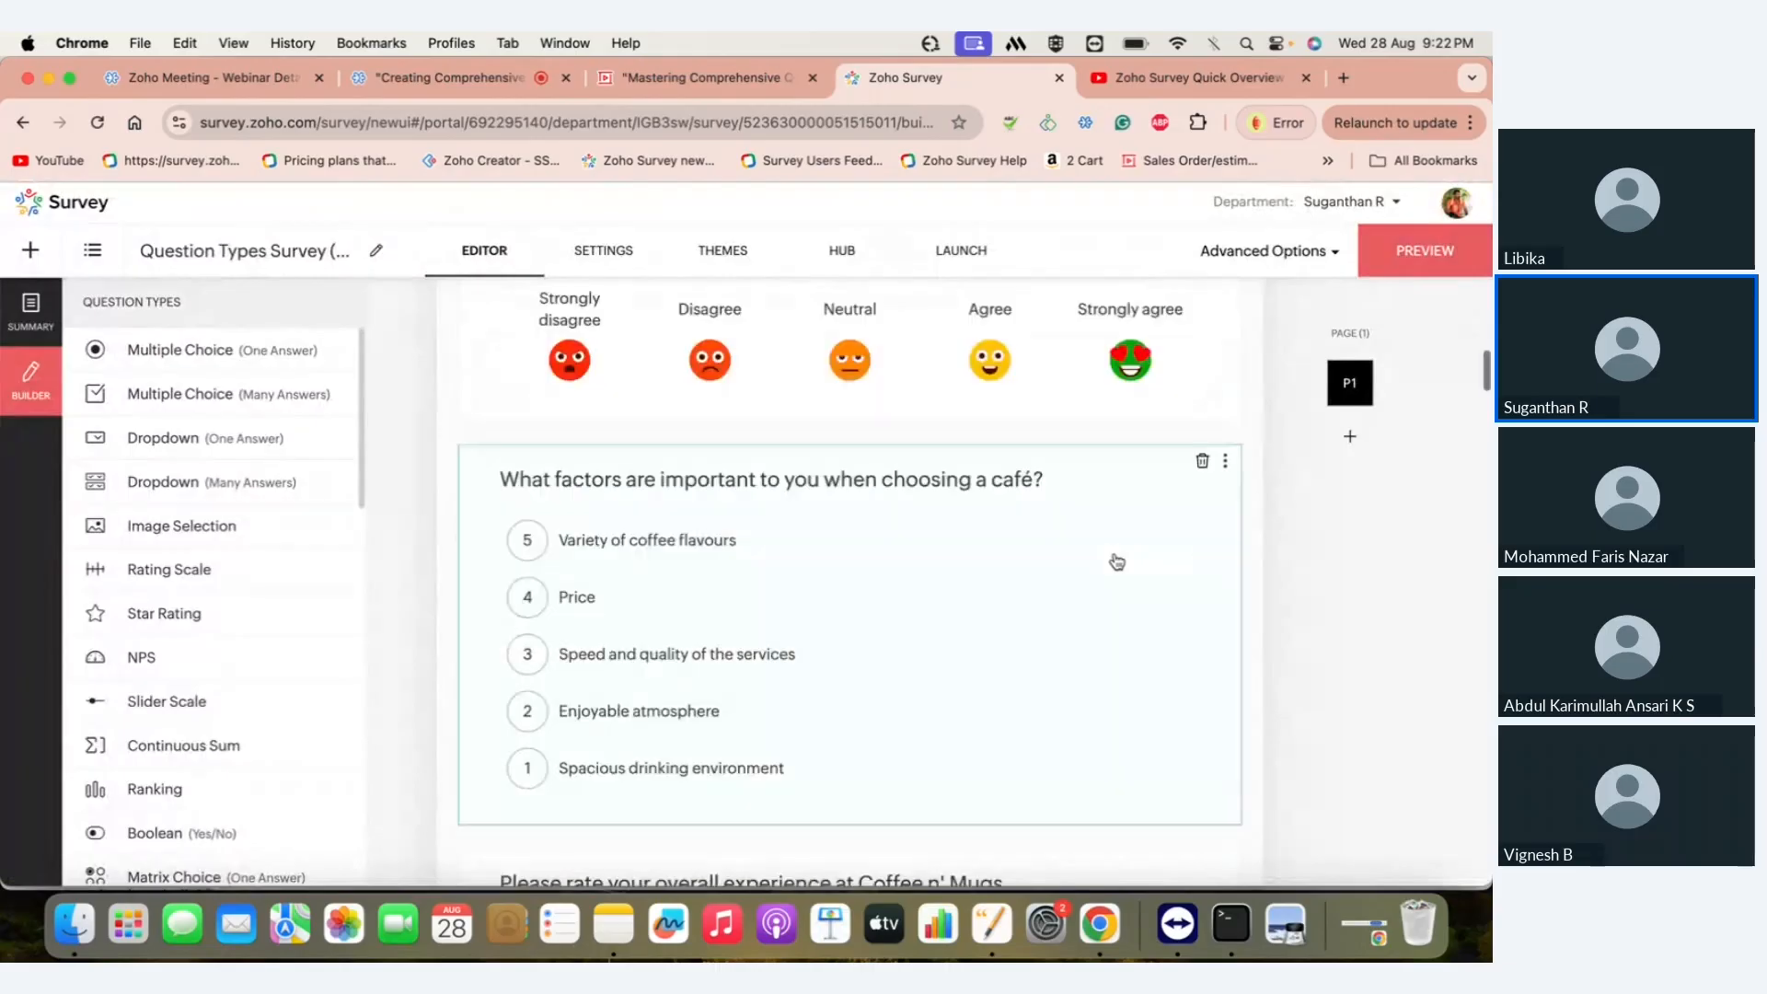
scroll(1116, 562, "down", 4)
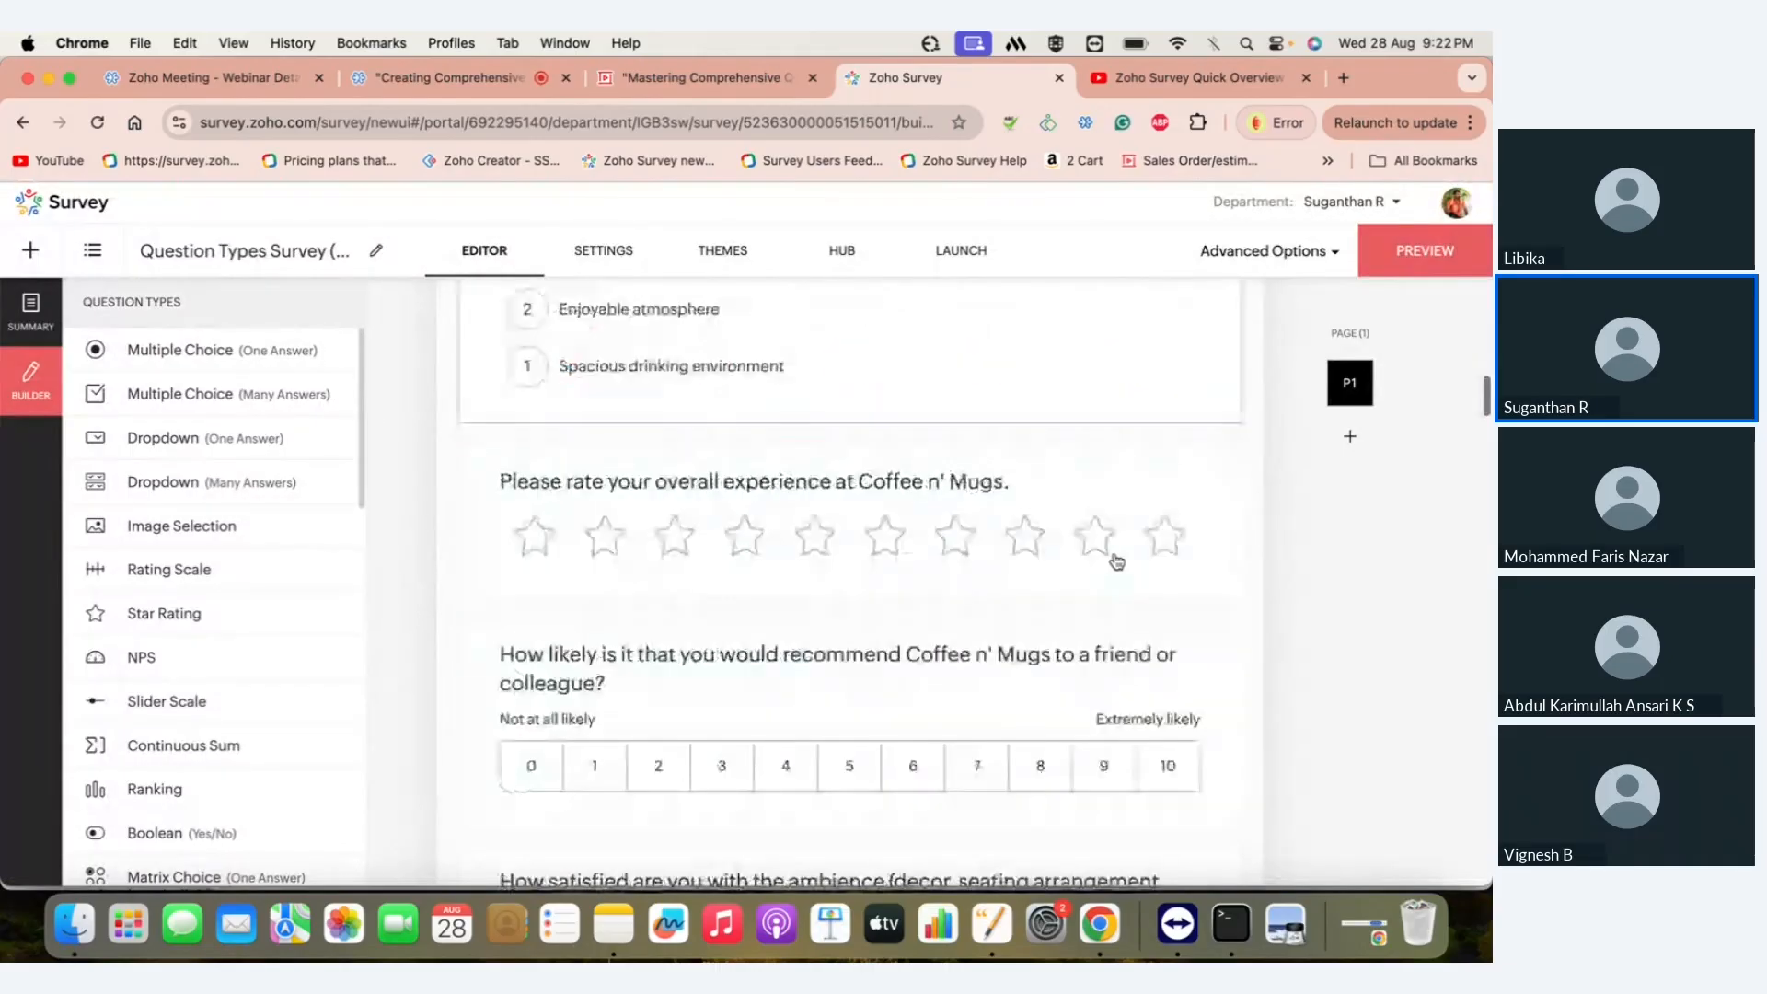
scroll(1116, 562, "down", 12)
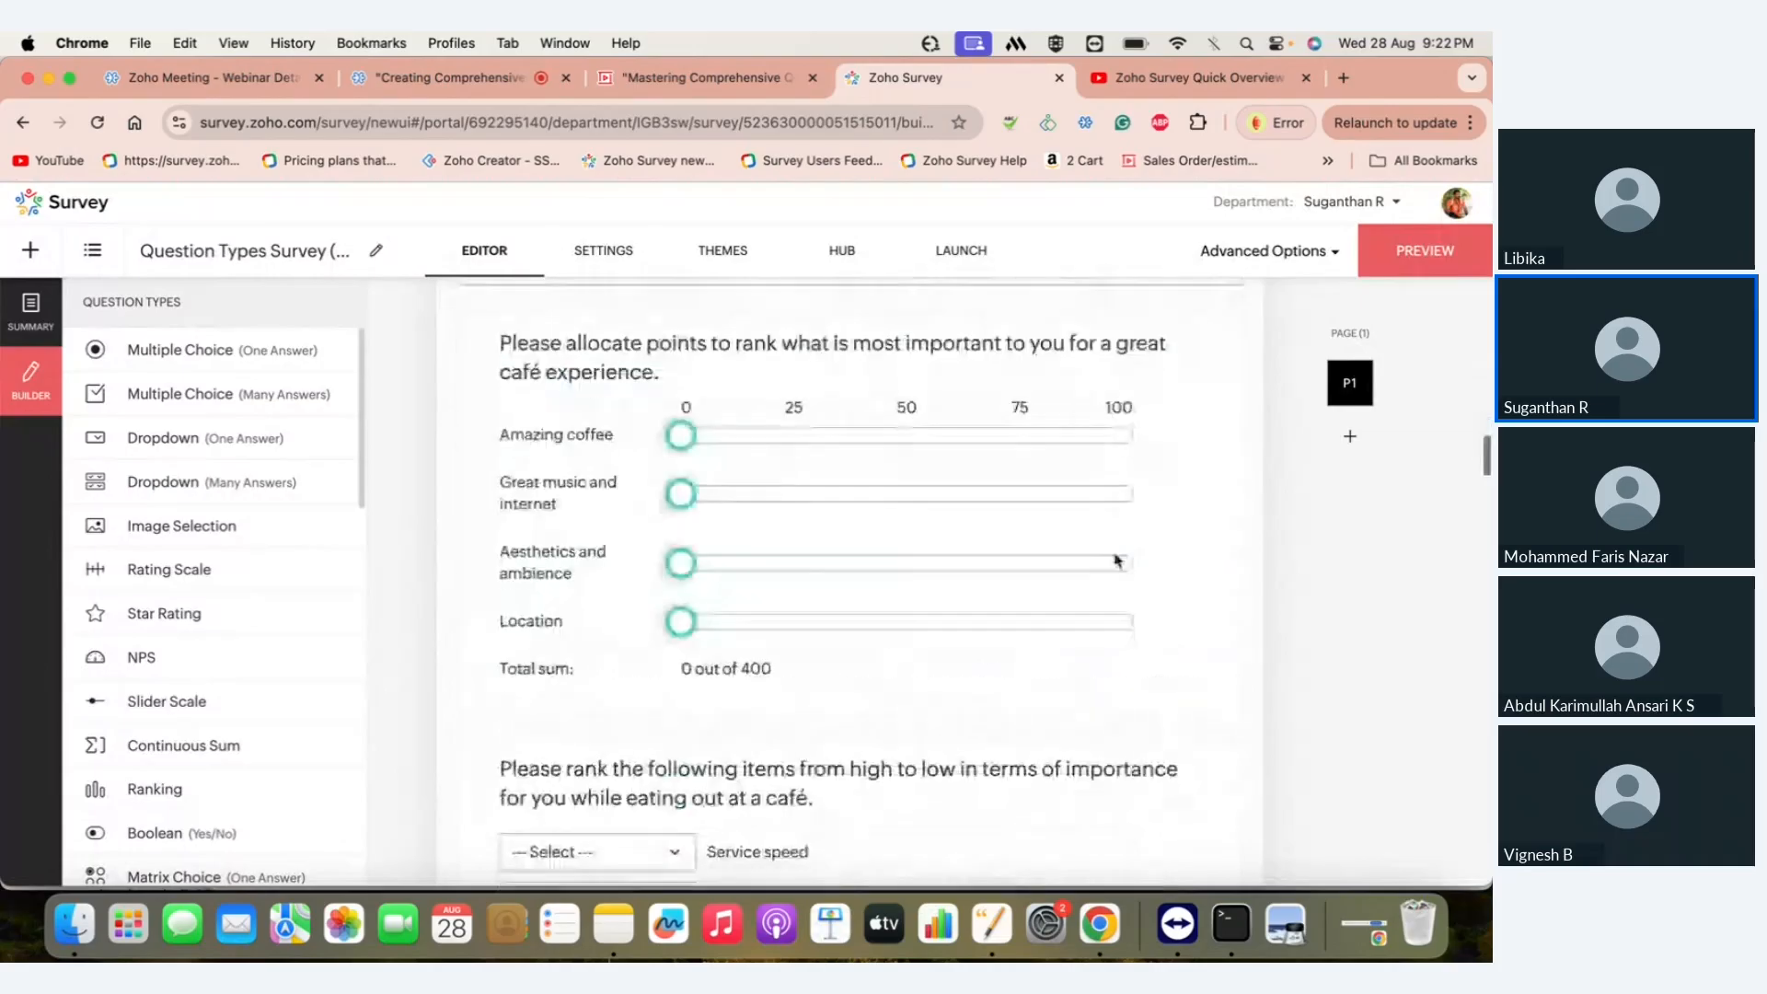
scroll(1117, 561, "down", 3)
scroll(1117, 561, "down", 8)
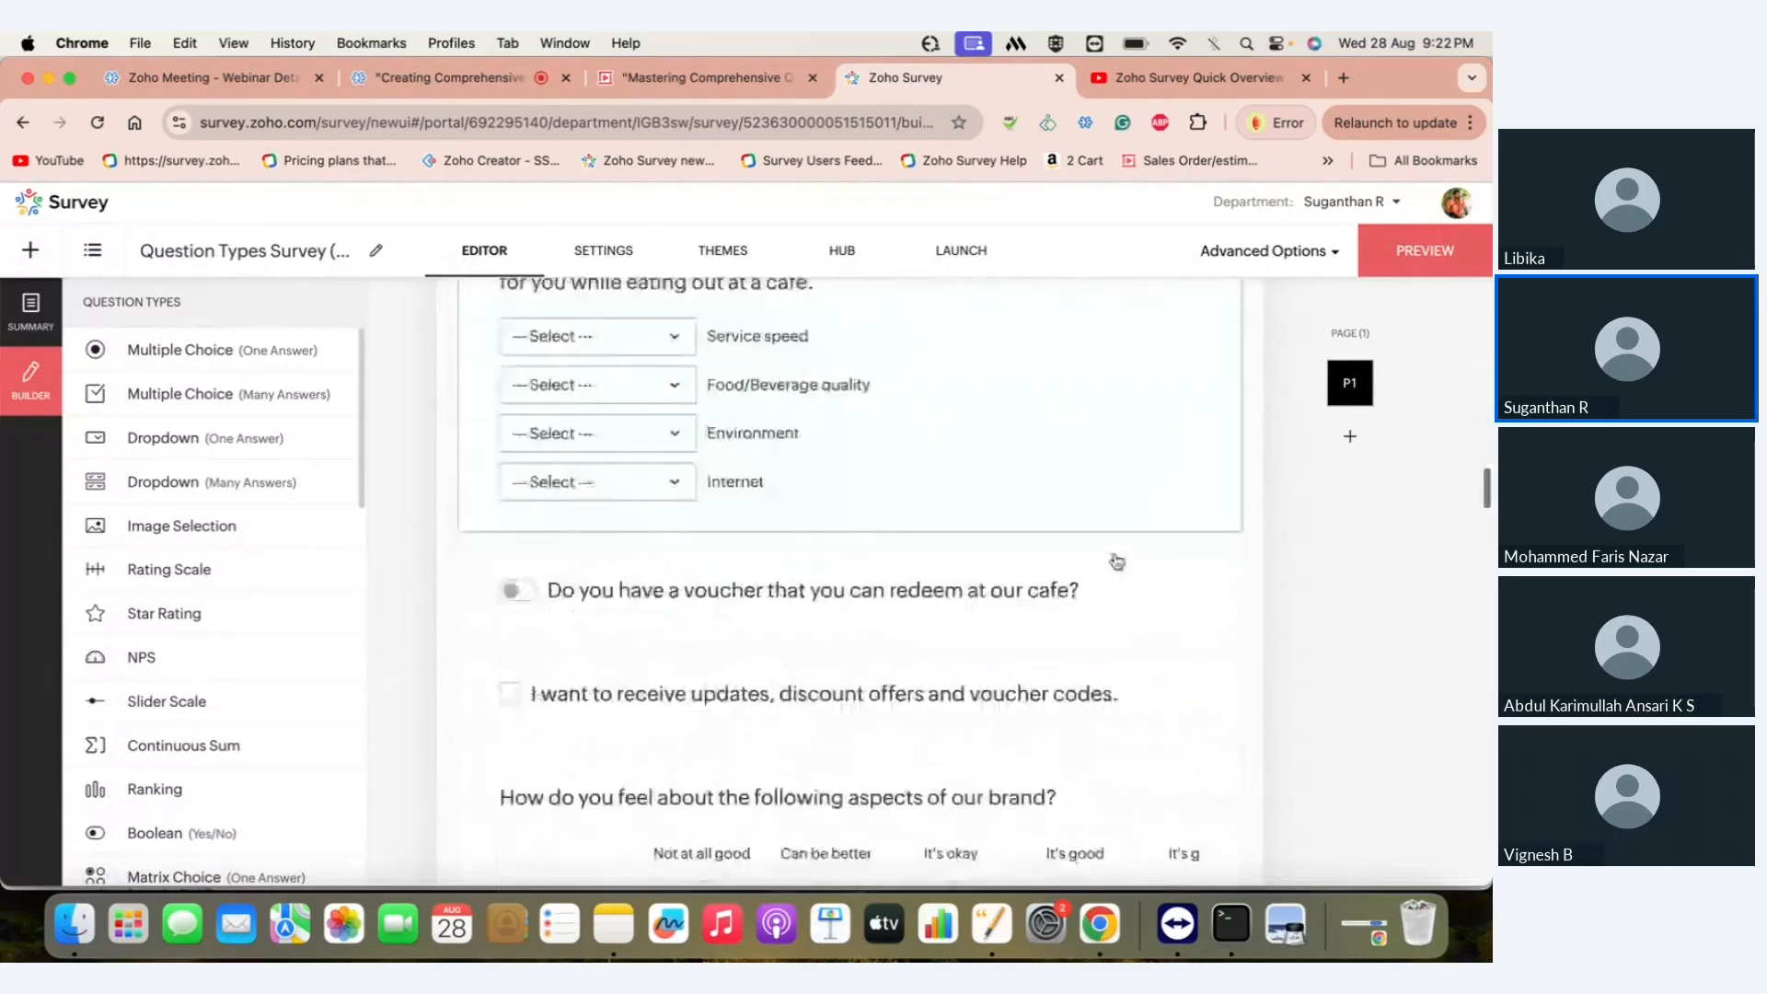
scroll(1117, 562, "up", 1)
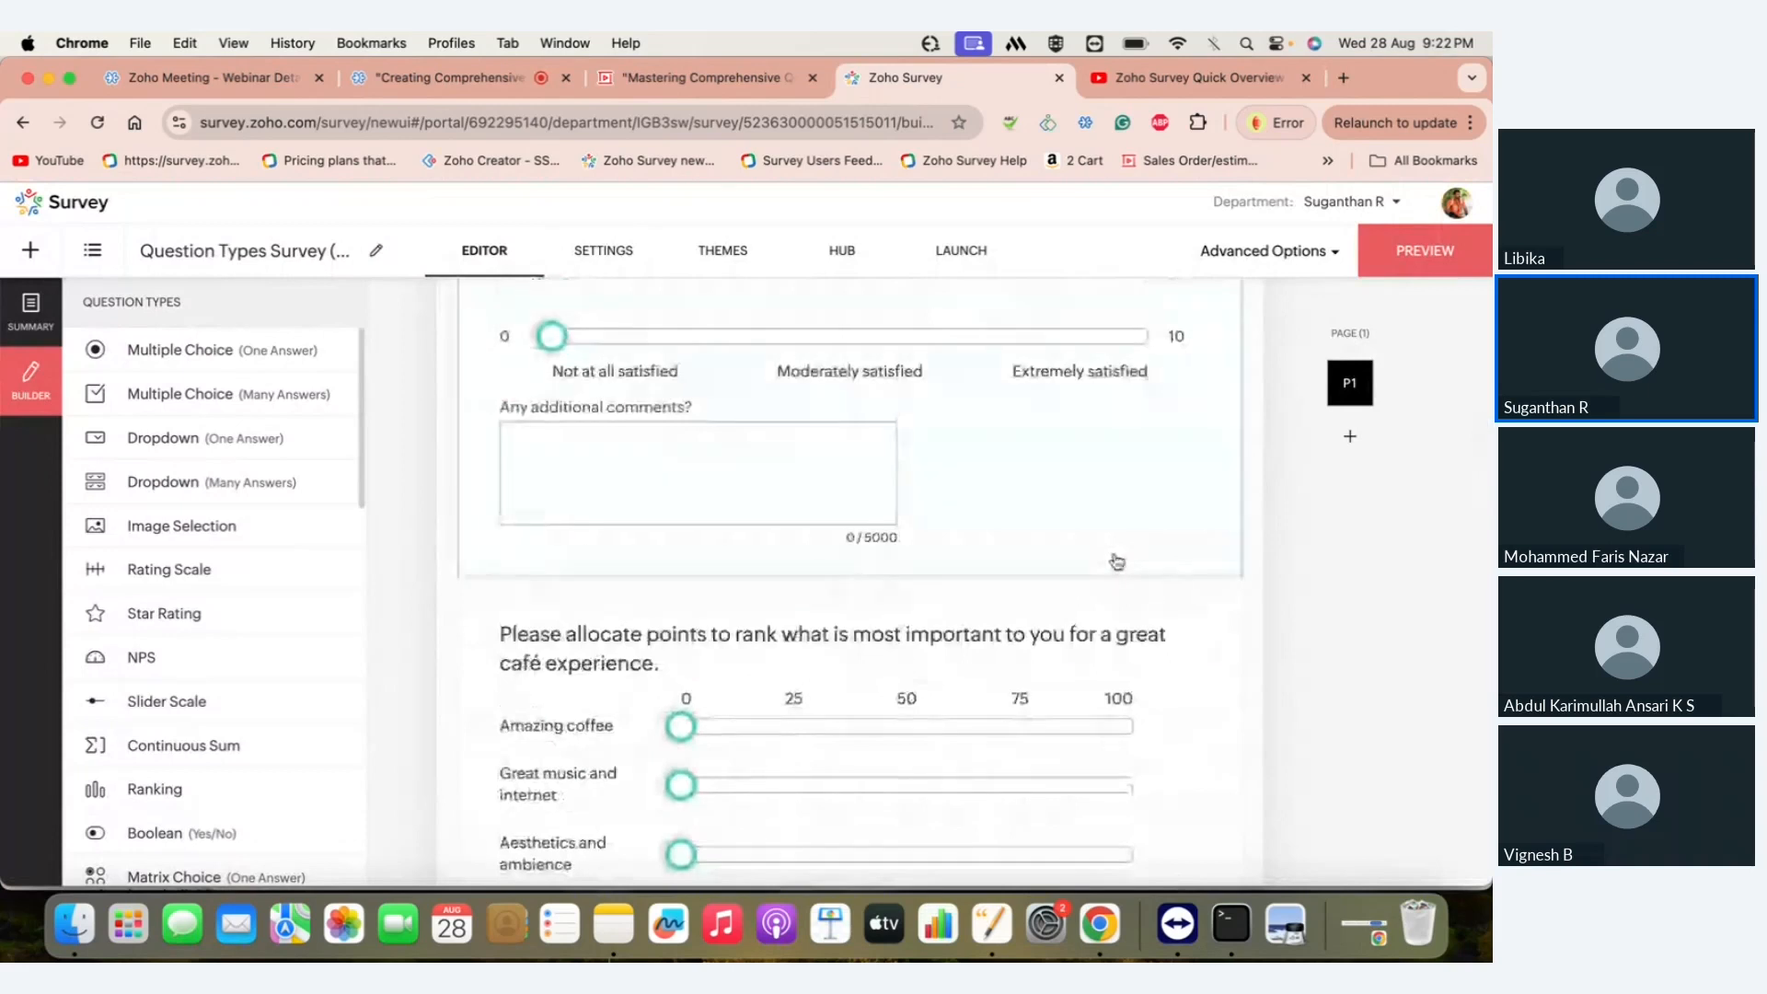
scroll(1116, 562, "down", 3)
scroll(1116, 562, "up", 7)
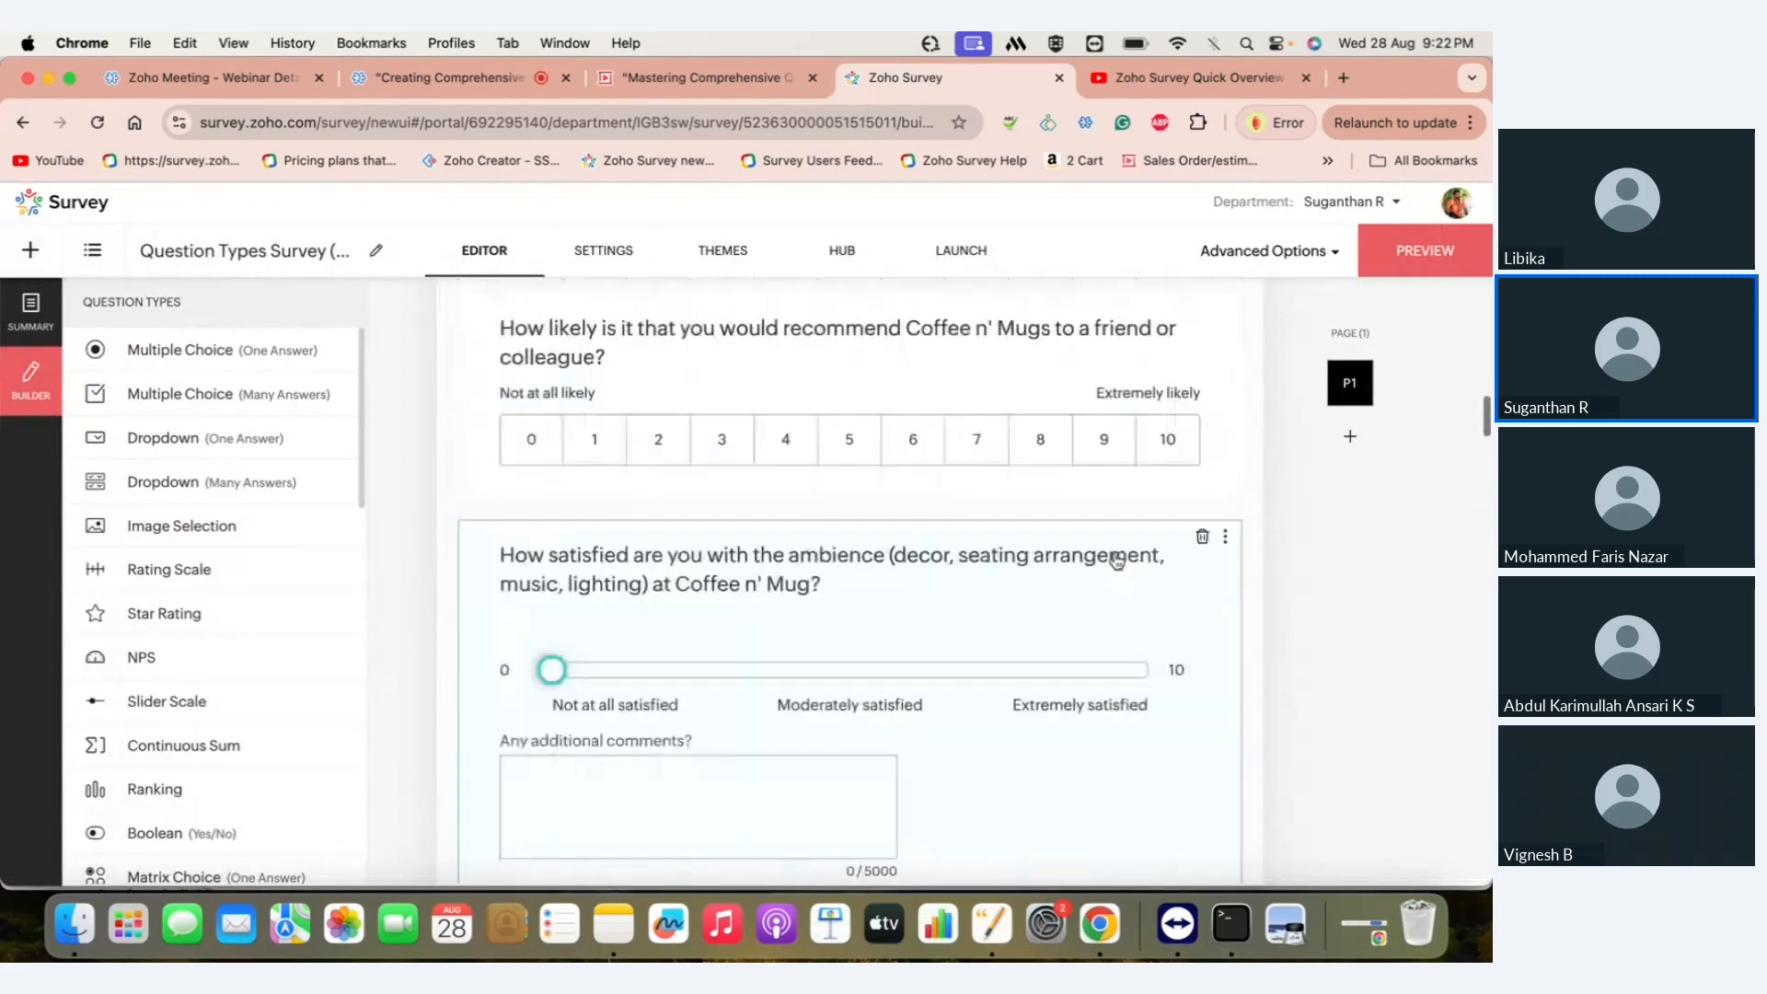
scroll(1117, 562, "up", 1)
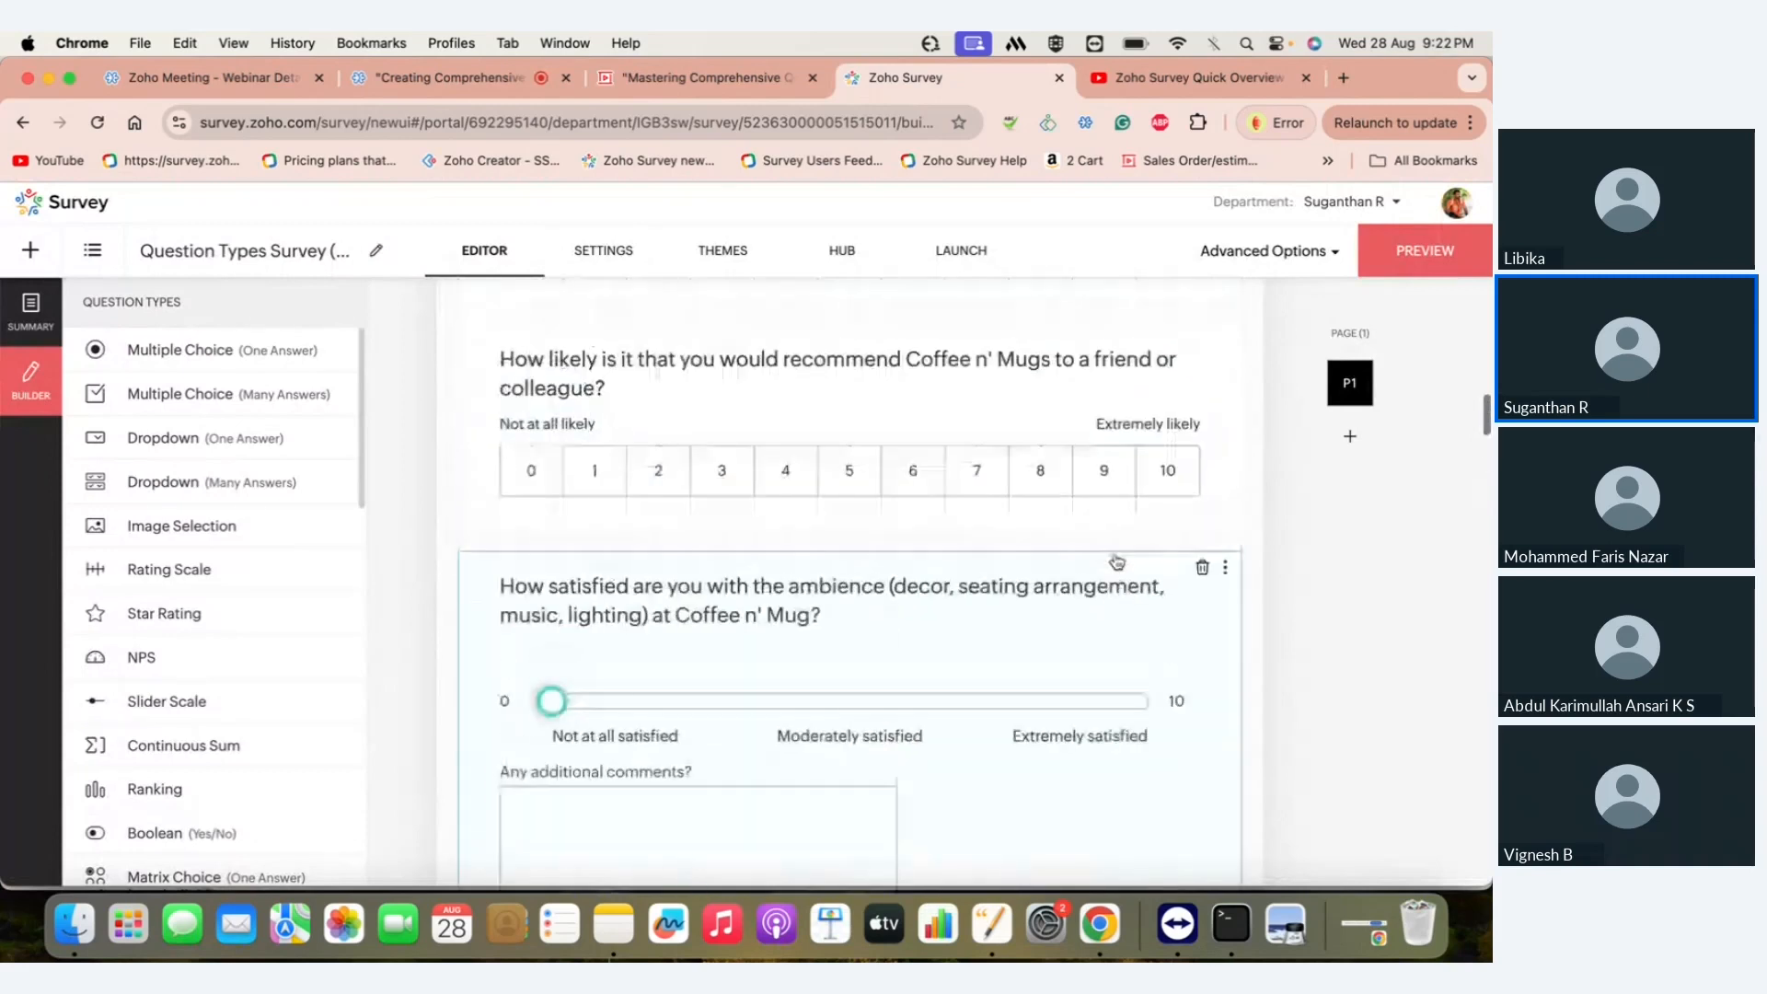
- Prepopulate the NPS recommendation question's answer from a URL parameter named "referal" and save the question
left_click(1012, 448)
left_click(678, 739)
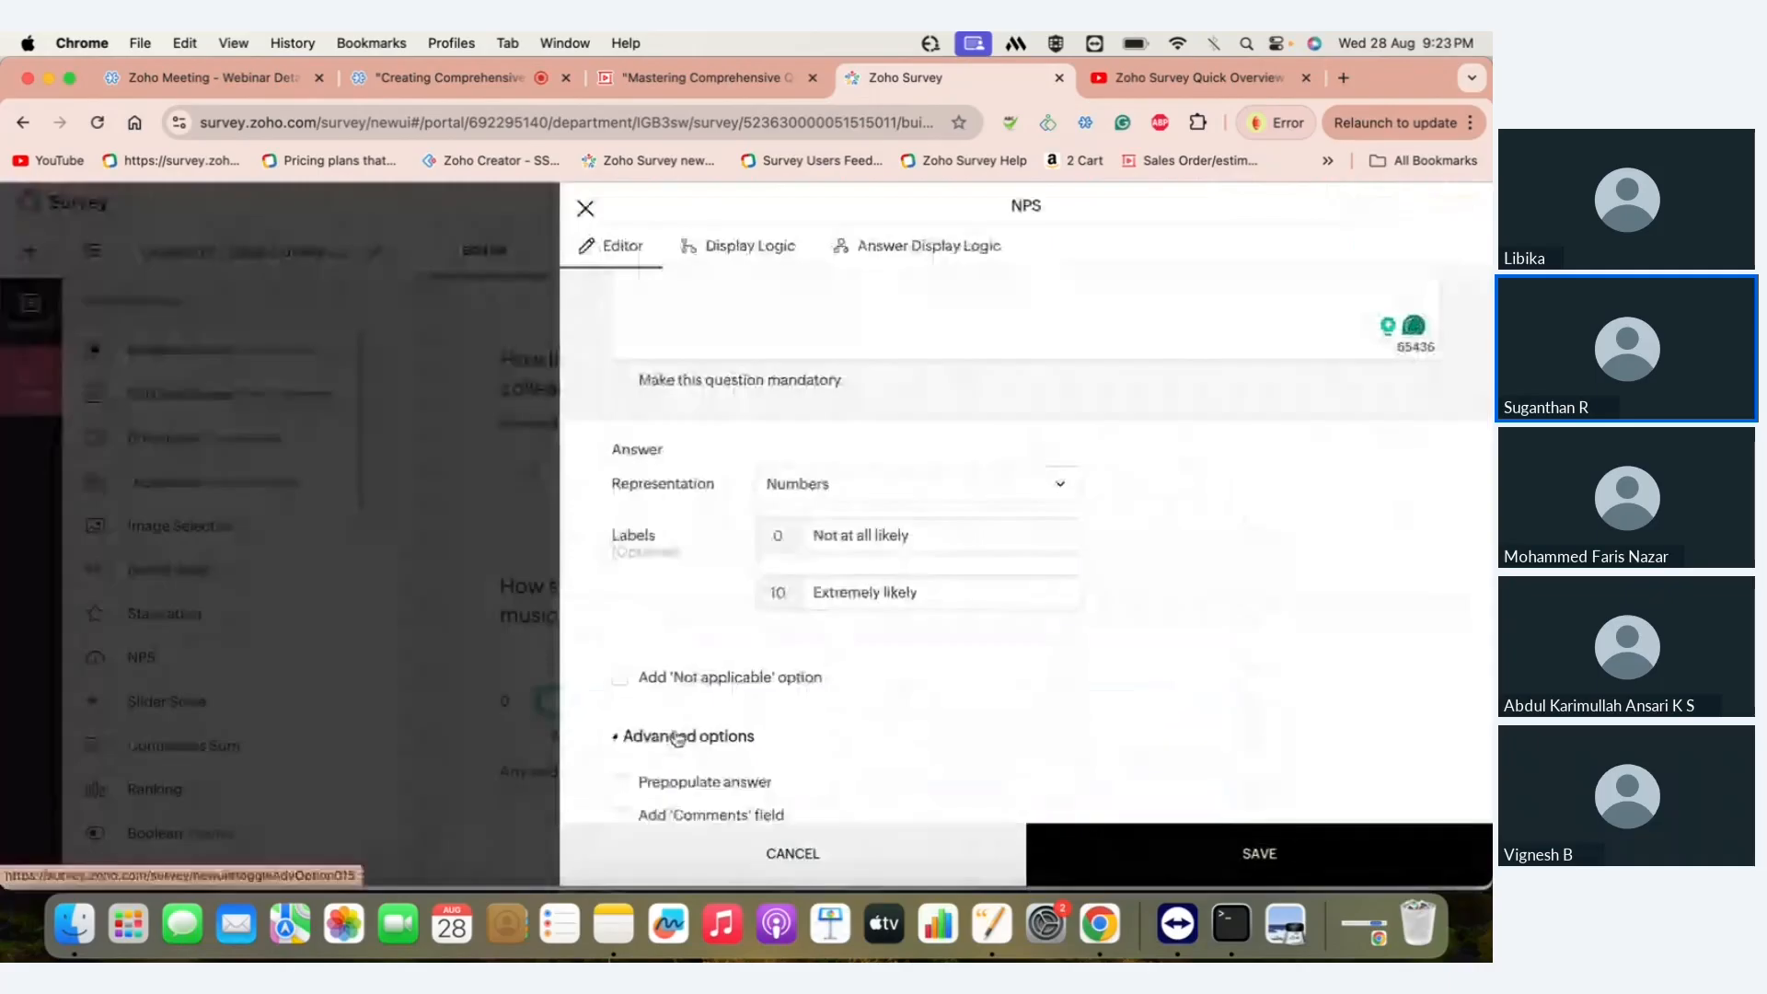
scroll(663, 699, "down", 3)
left_click(654, 669)
scroll(653, 670, "down", 2)
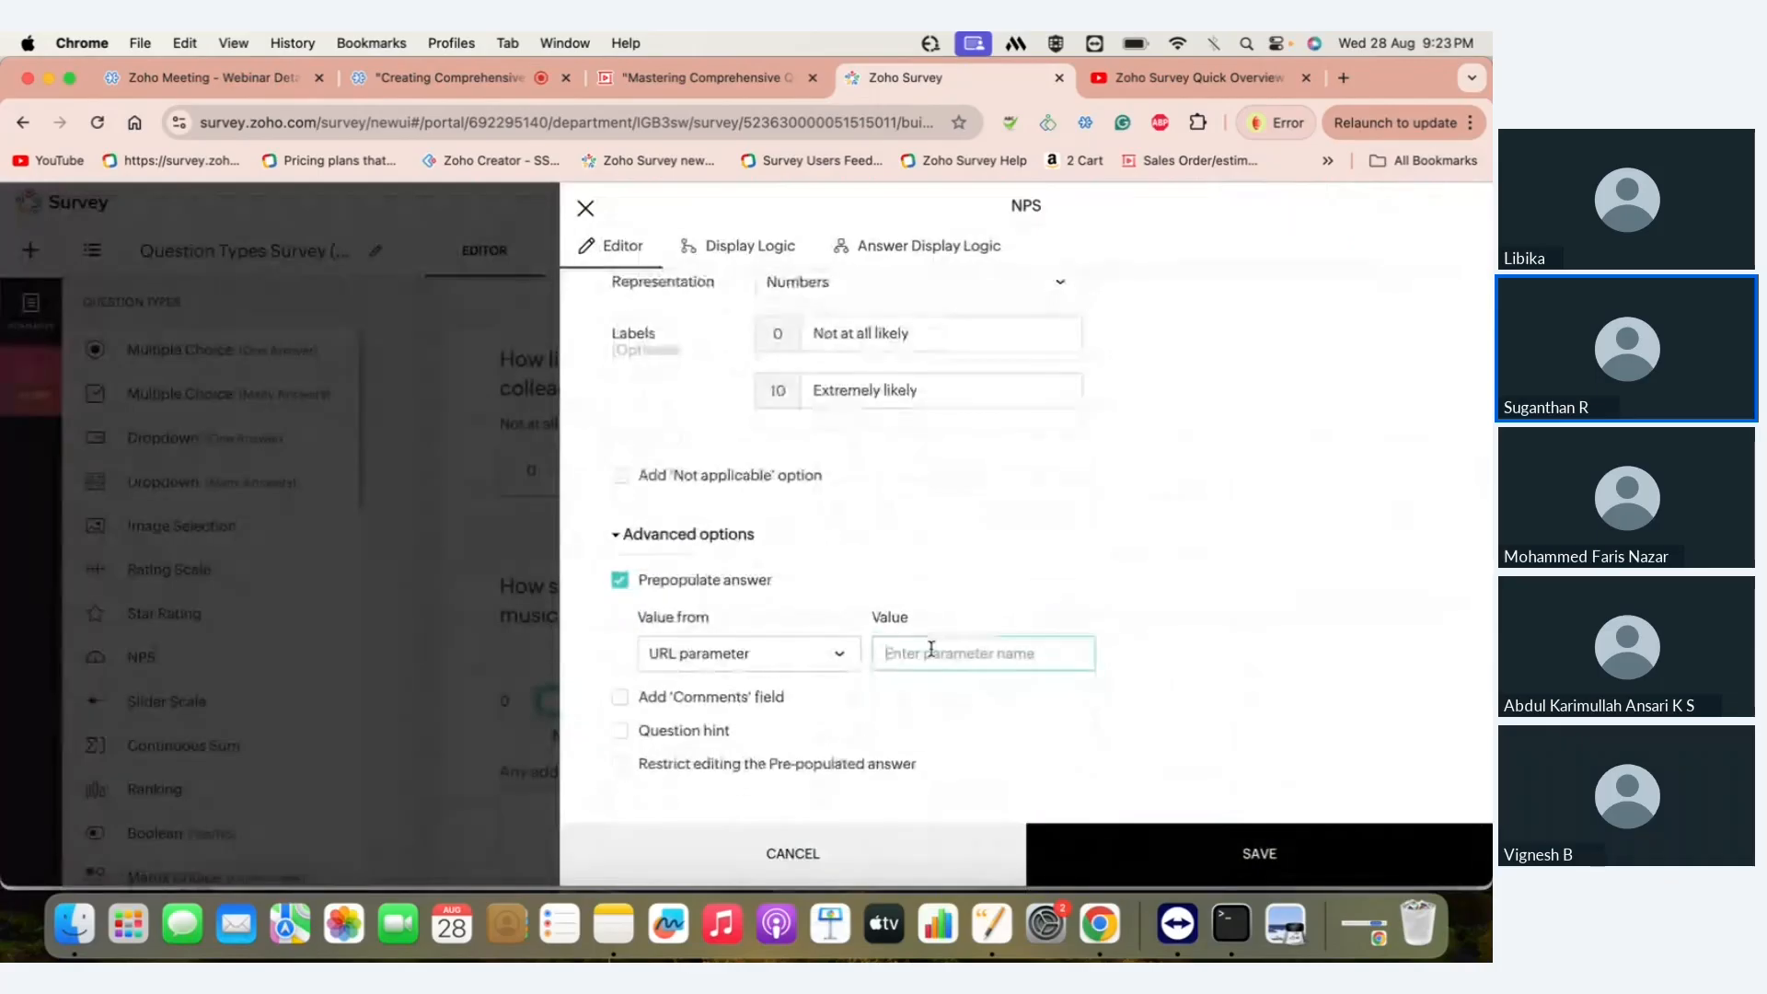
scroll(932, 649, "up", 4)
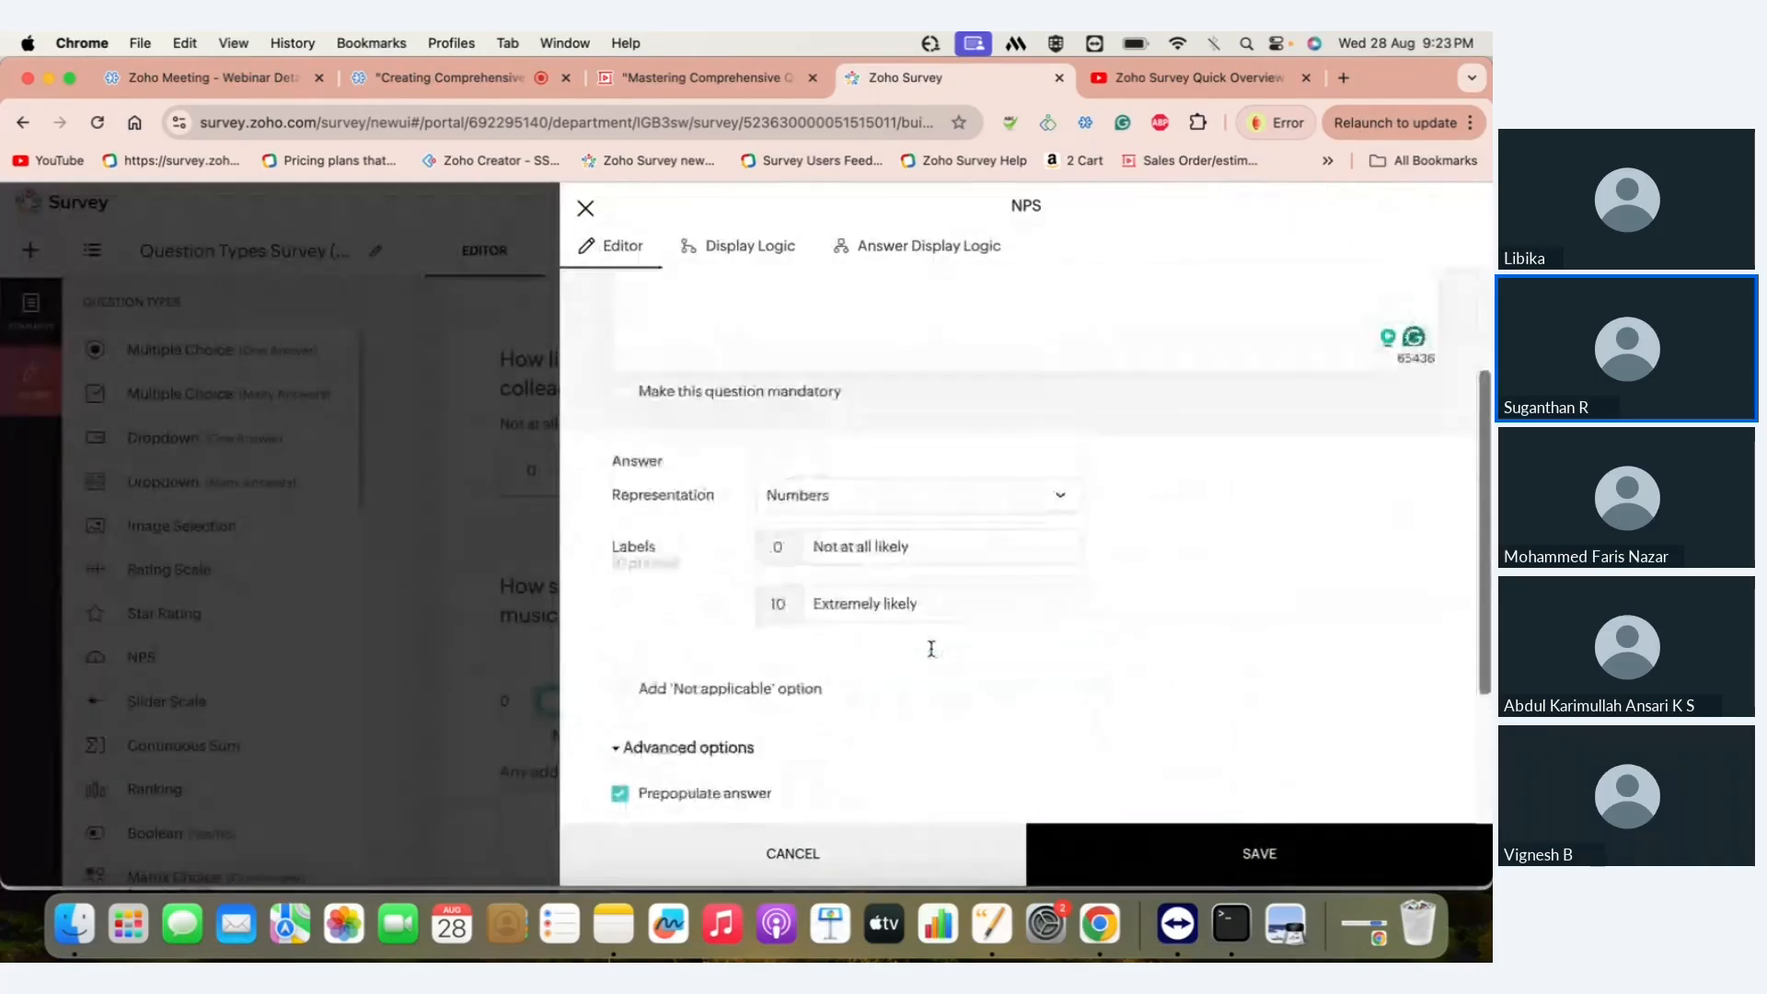
scroll(932, 649, "down", 5)
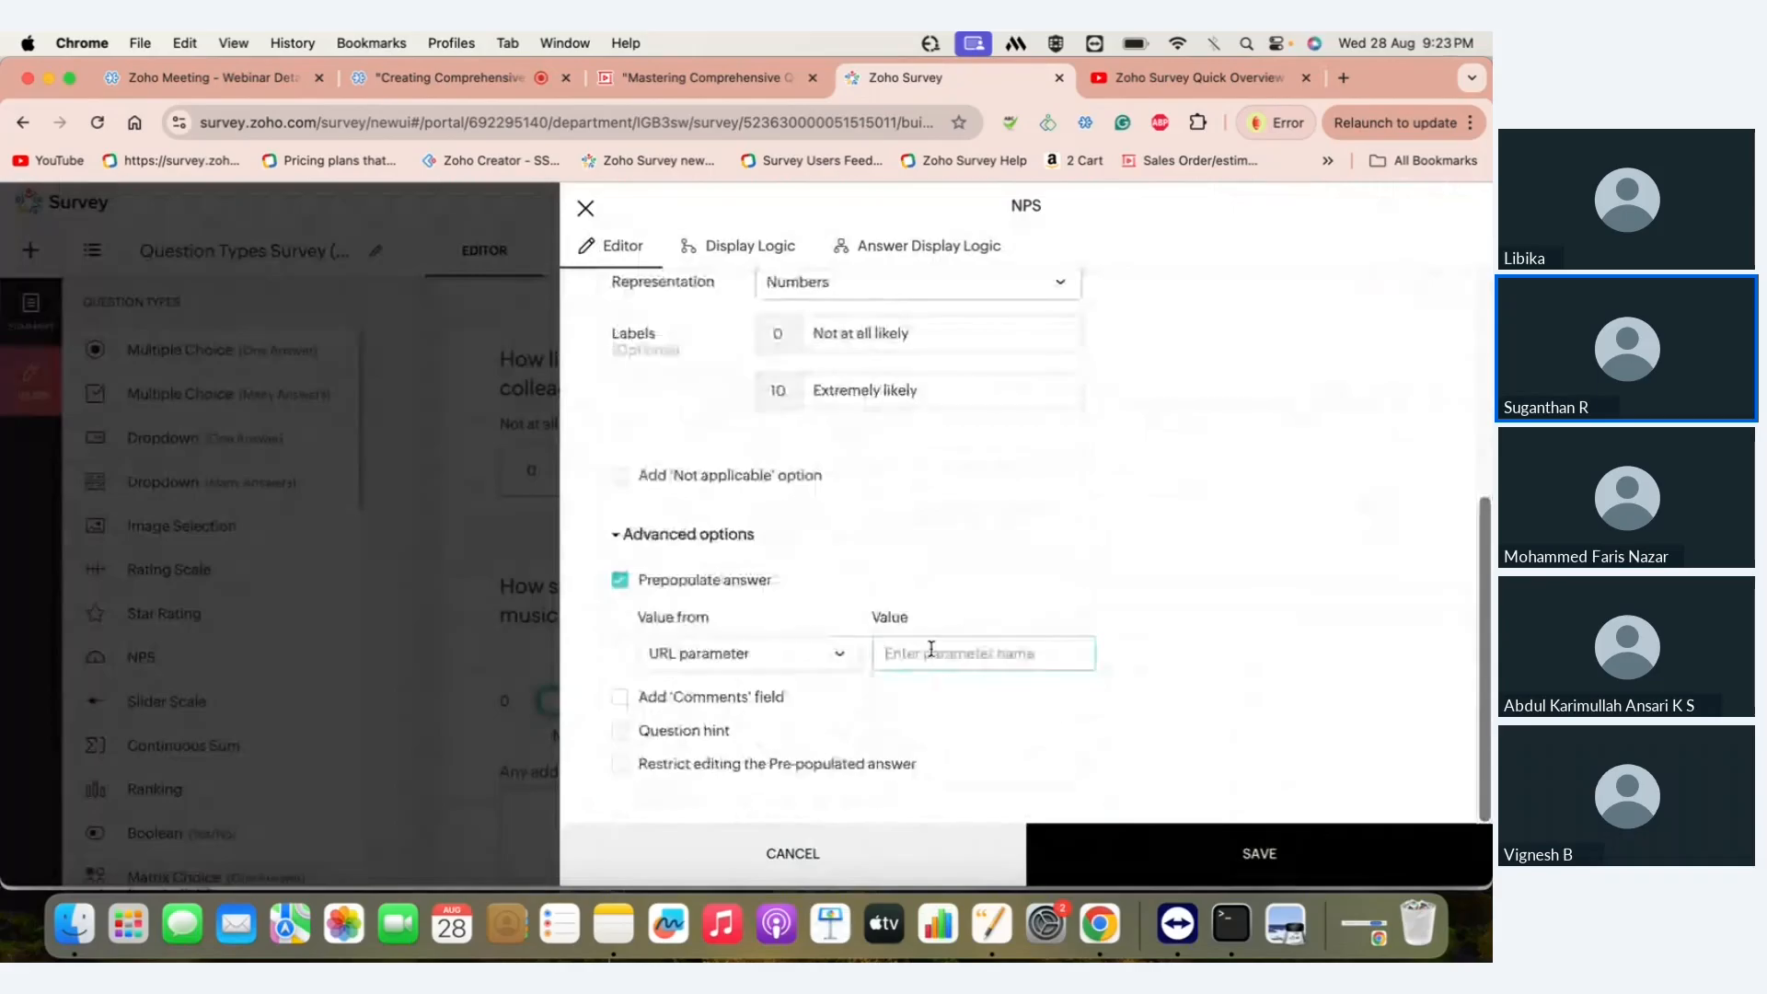
type("refe")
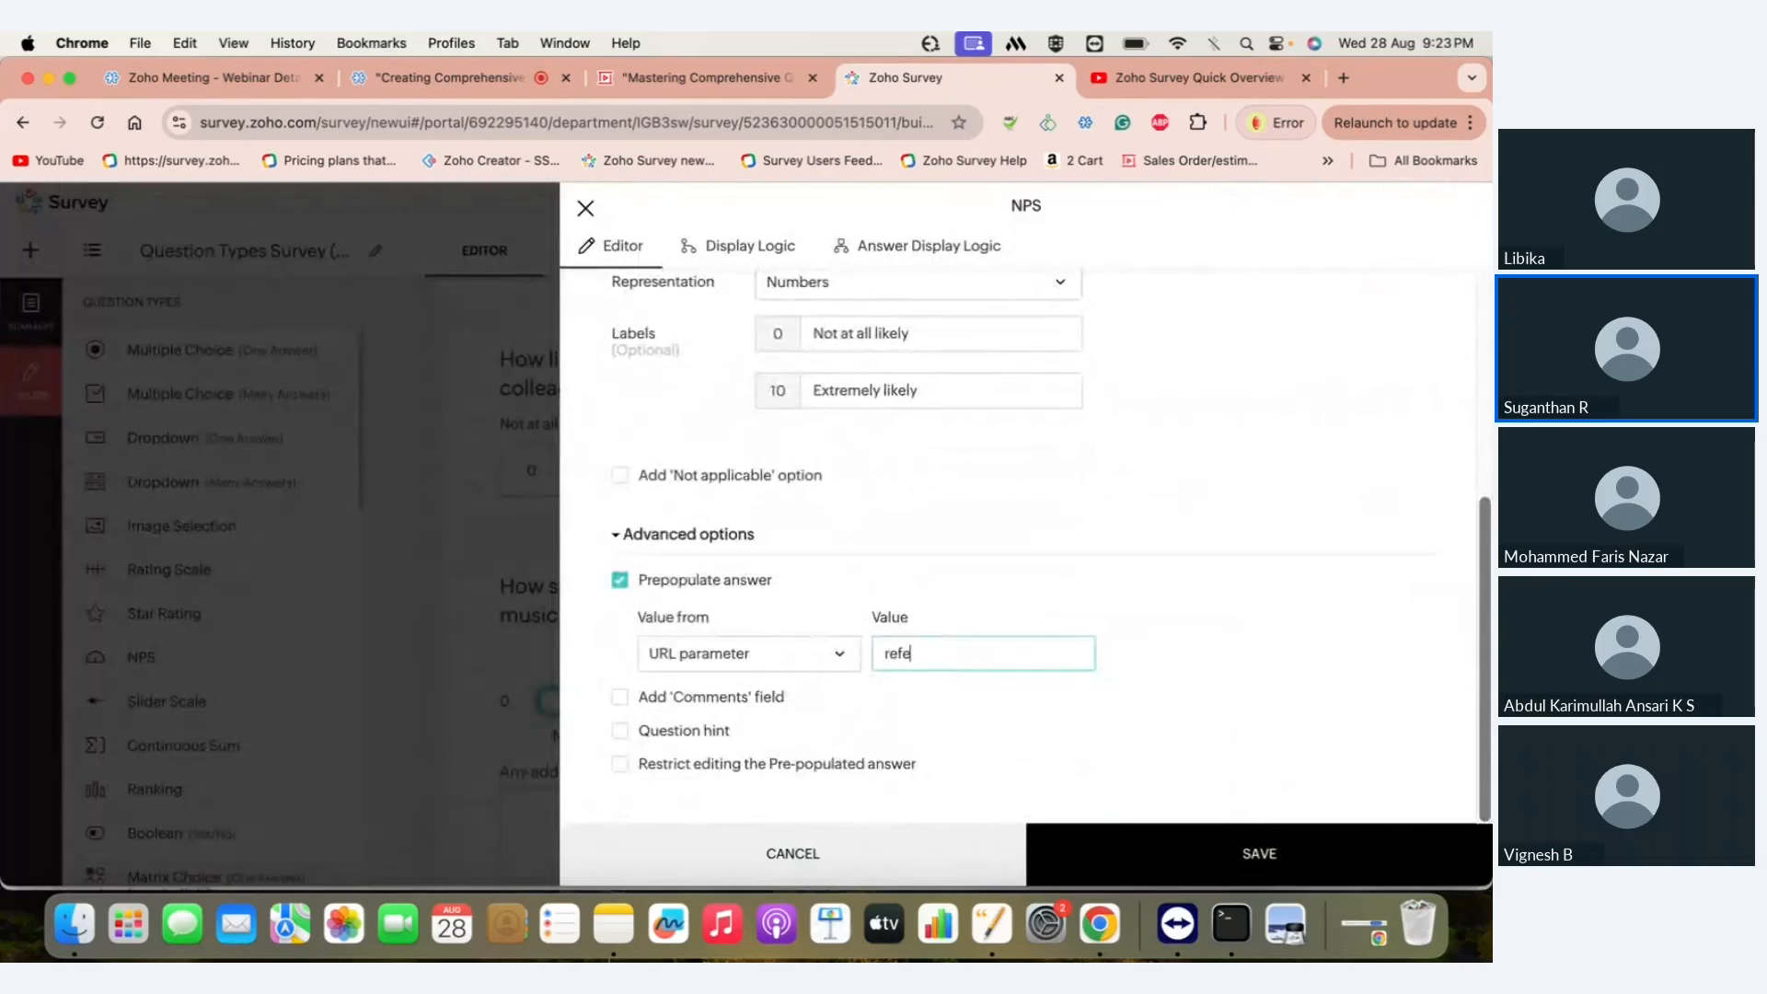
type("ral")
left_click(1192, 855)
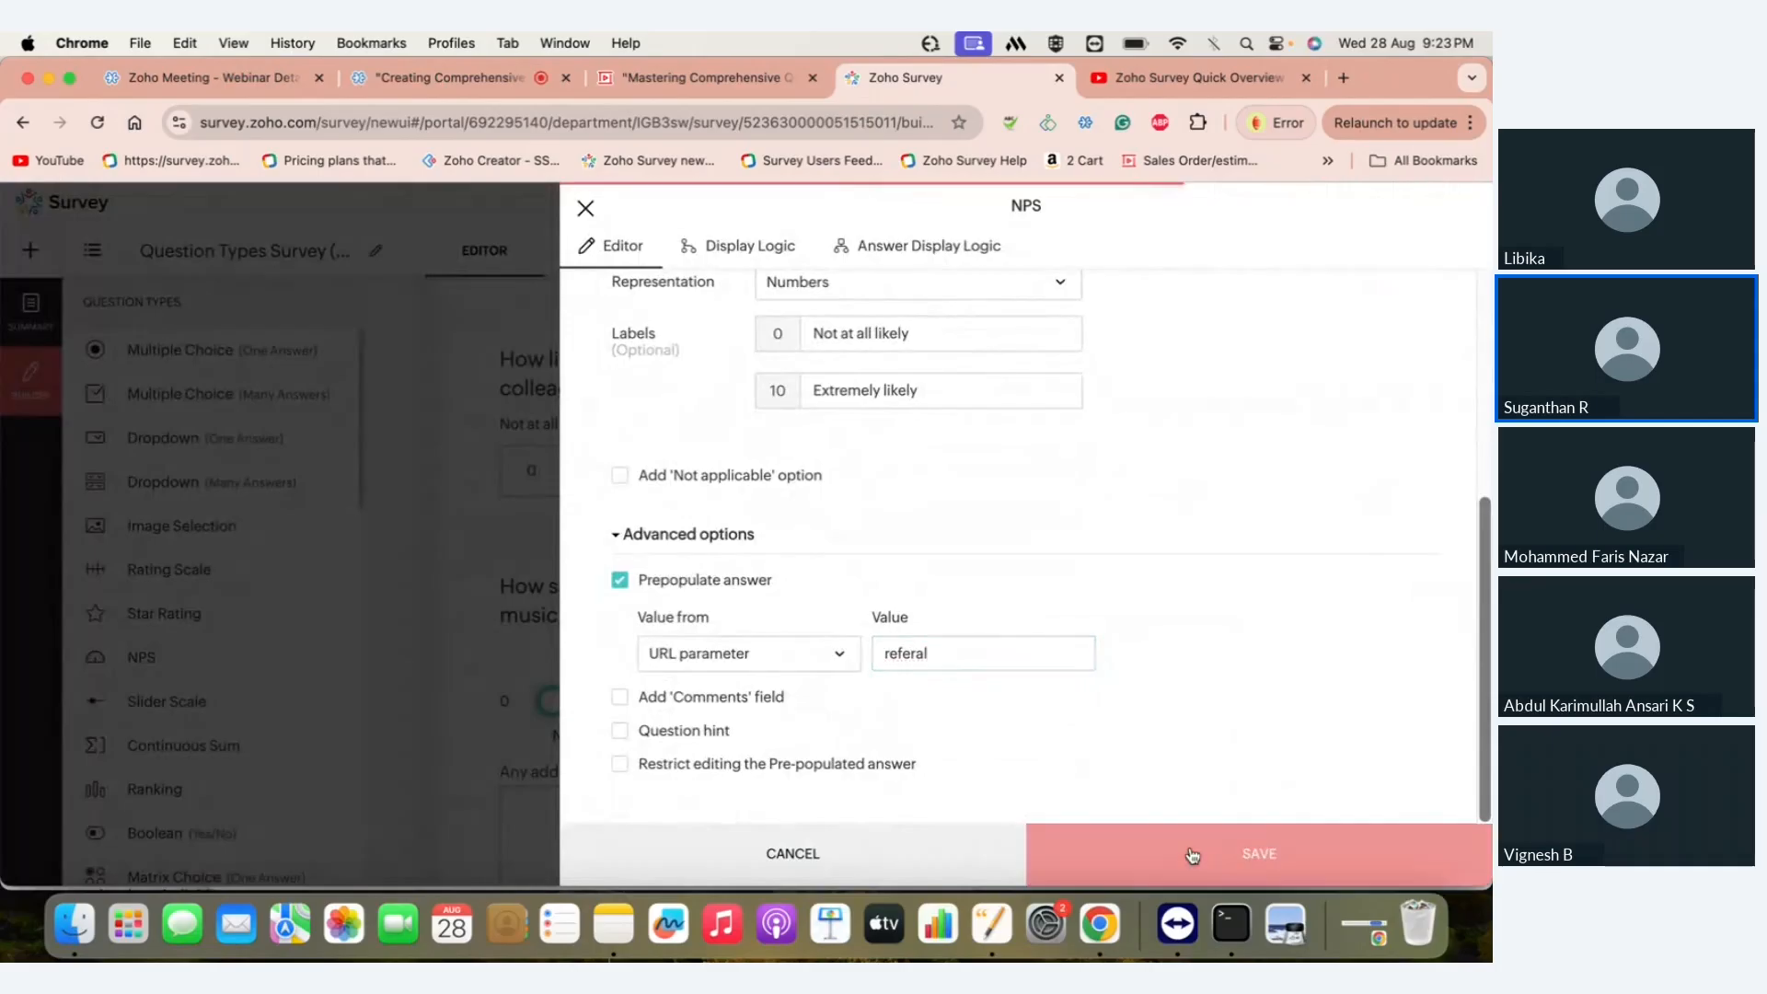
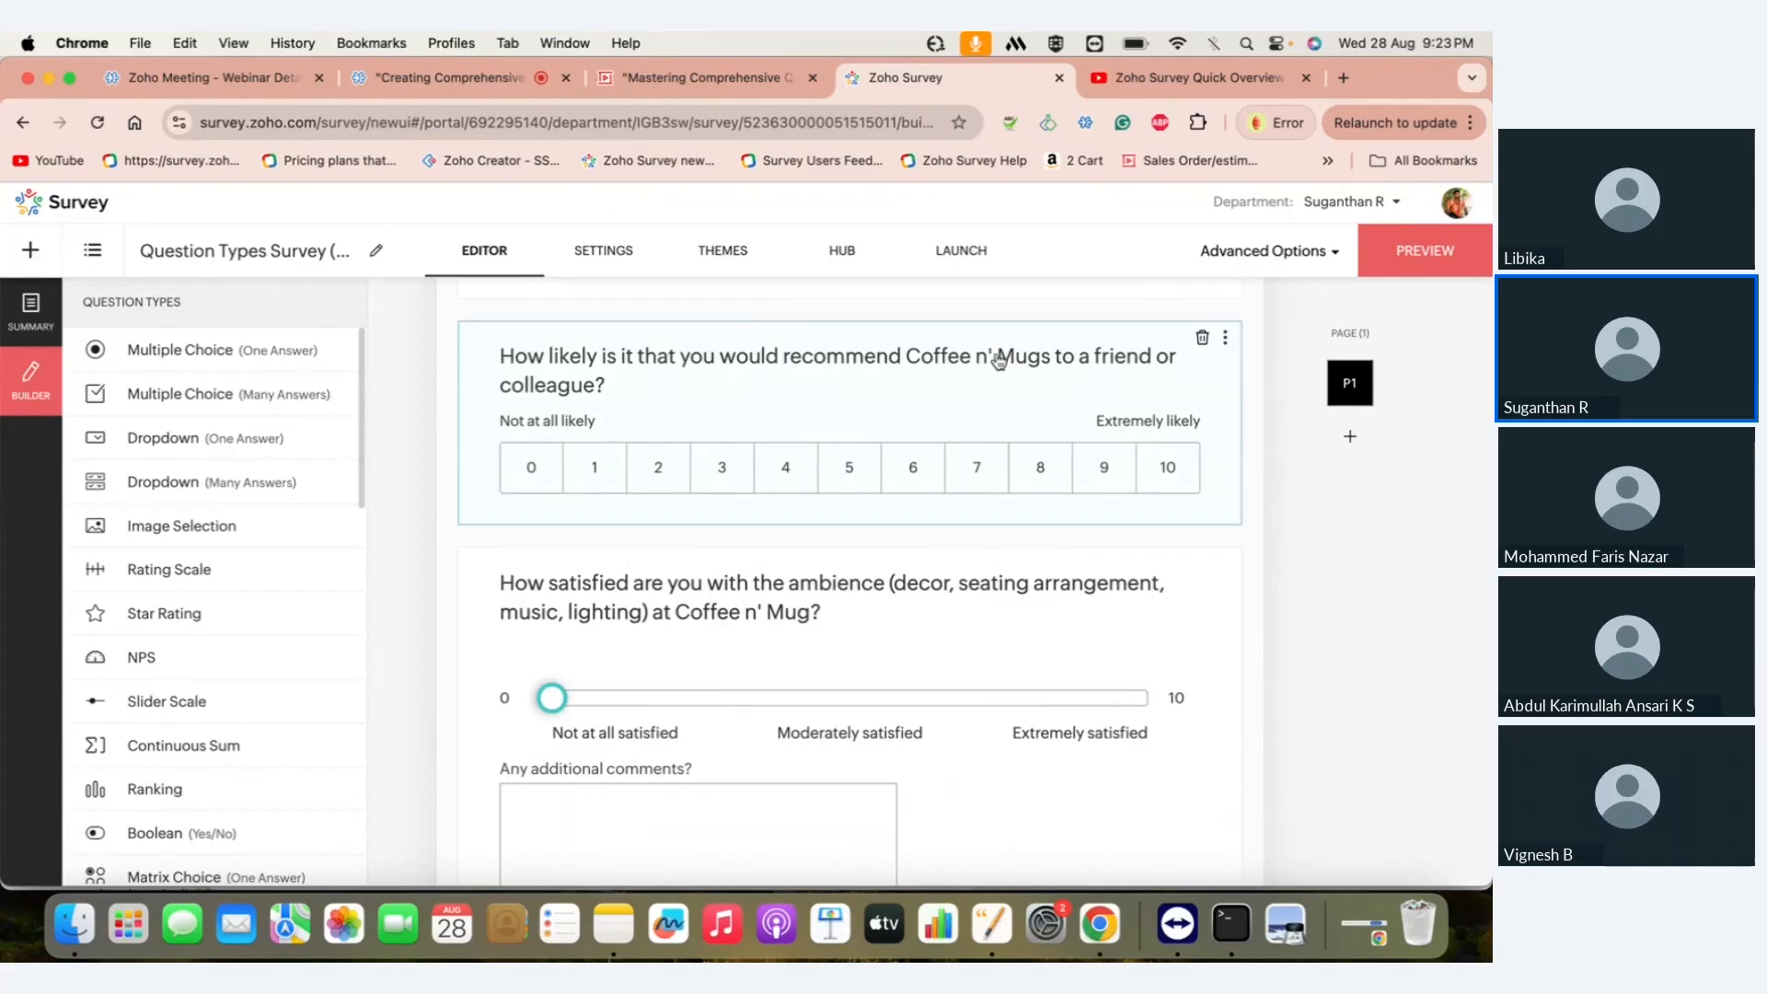
- Try restricting edits to the prepopulated answer of the NPS recommendation question, and discard the change
left_click(917, 423)
scroll(722, 697, "down", 5)
left_click(653, 766)
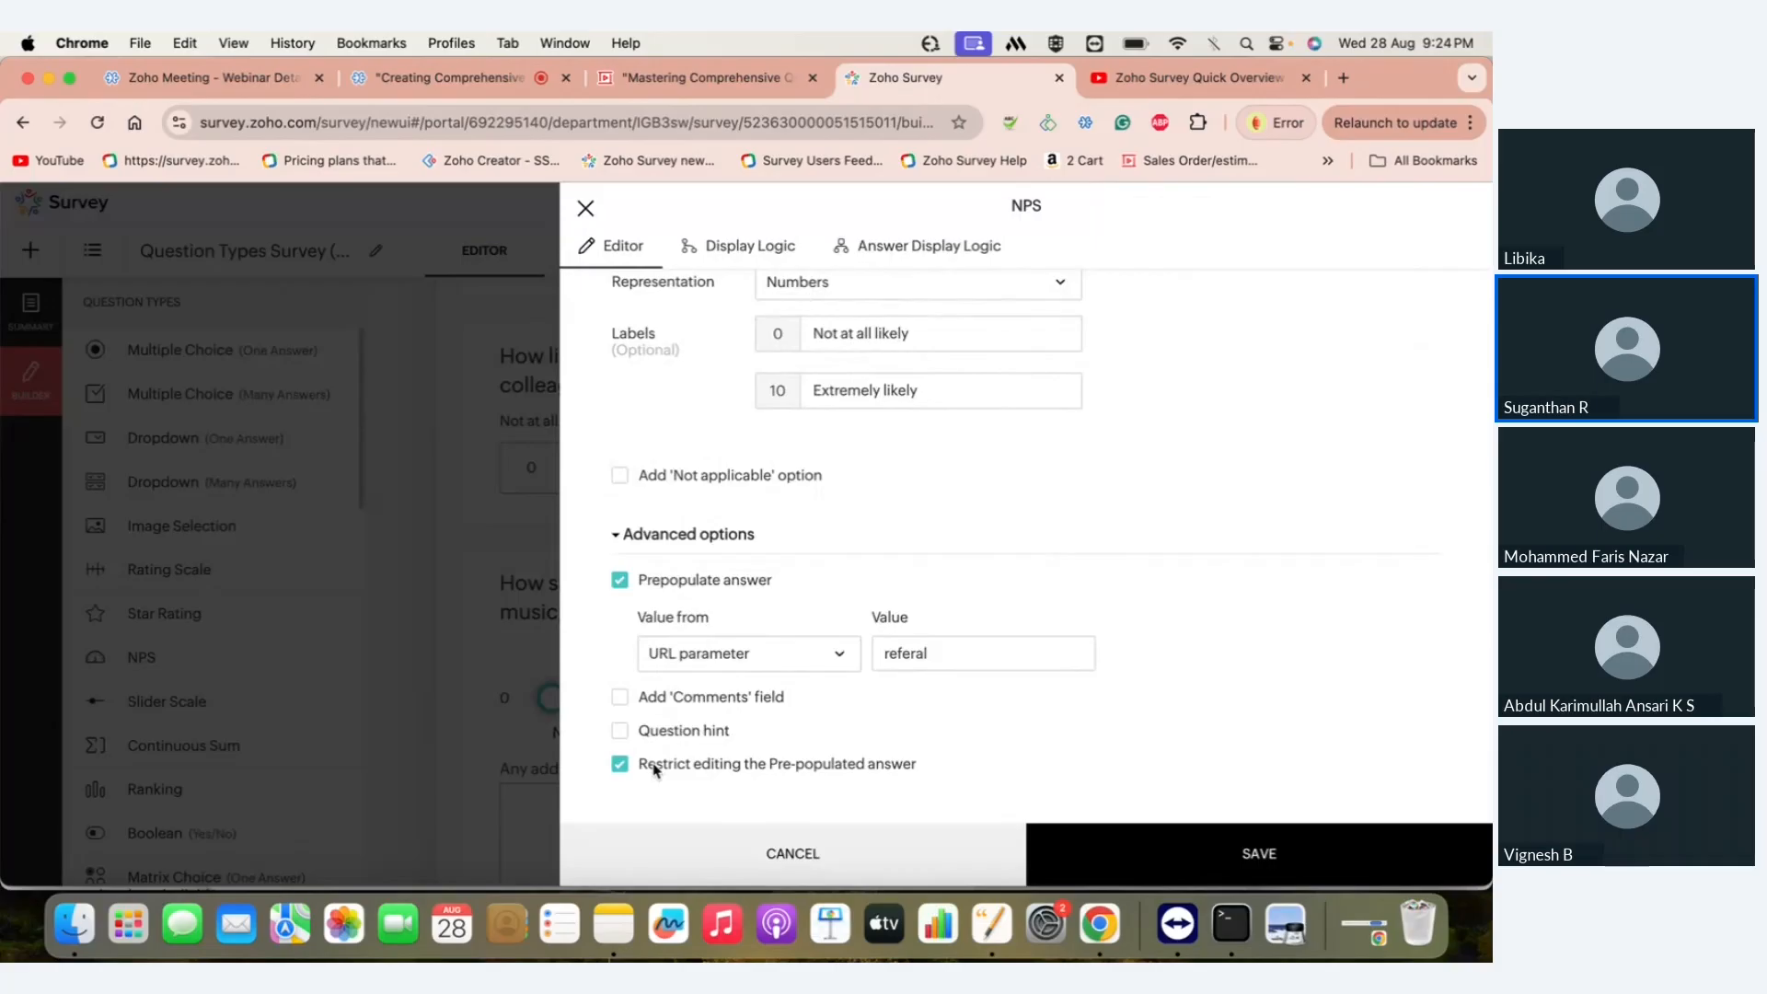
left_click(750, 851)
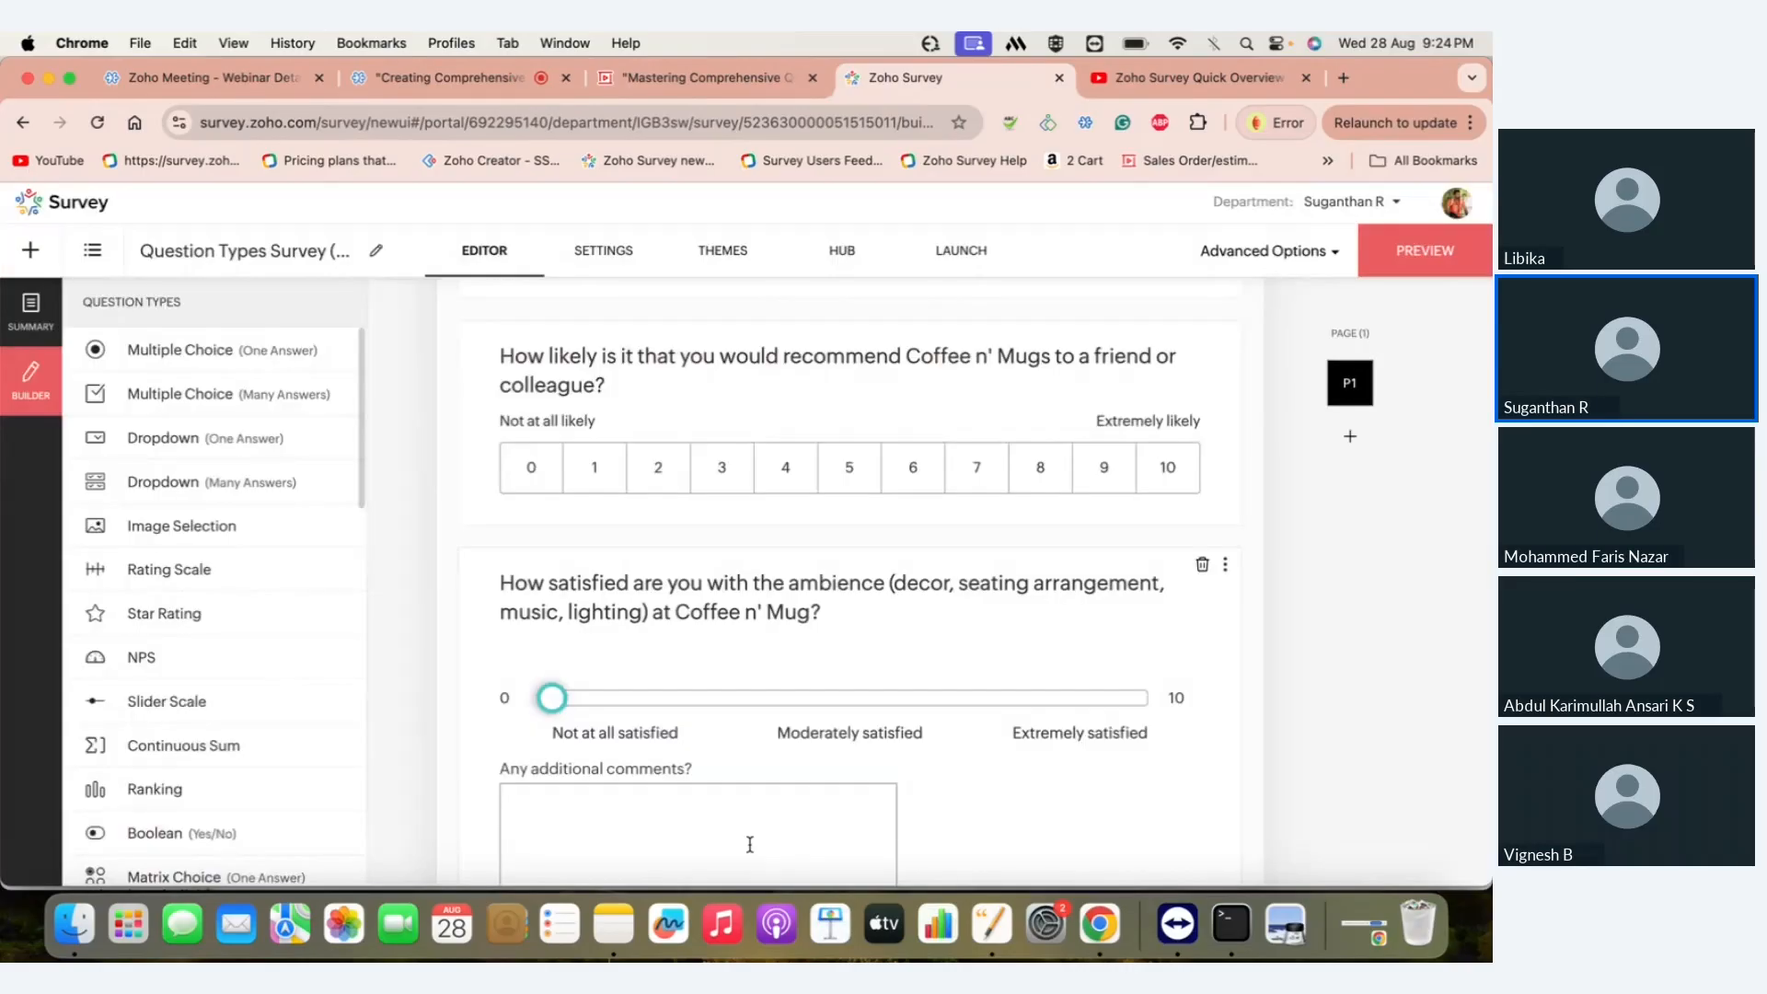
- Switch to the Zoho Show presentation to review the Rating Questions slide, and return to the Zoho Survey editor
scroll(854, 695, "down", 3)
scroll(854, 695, "down", 3)
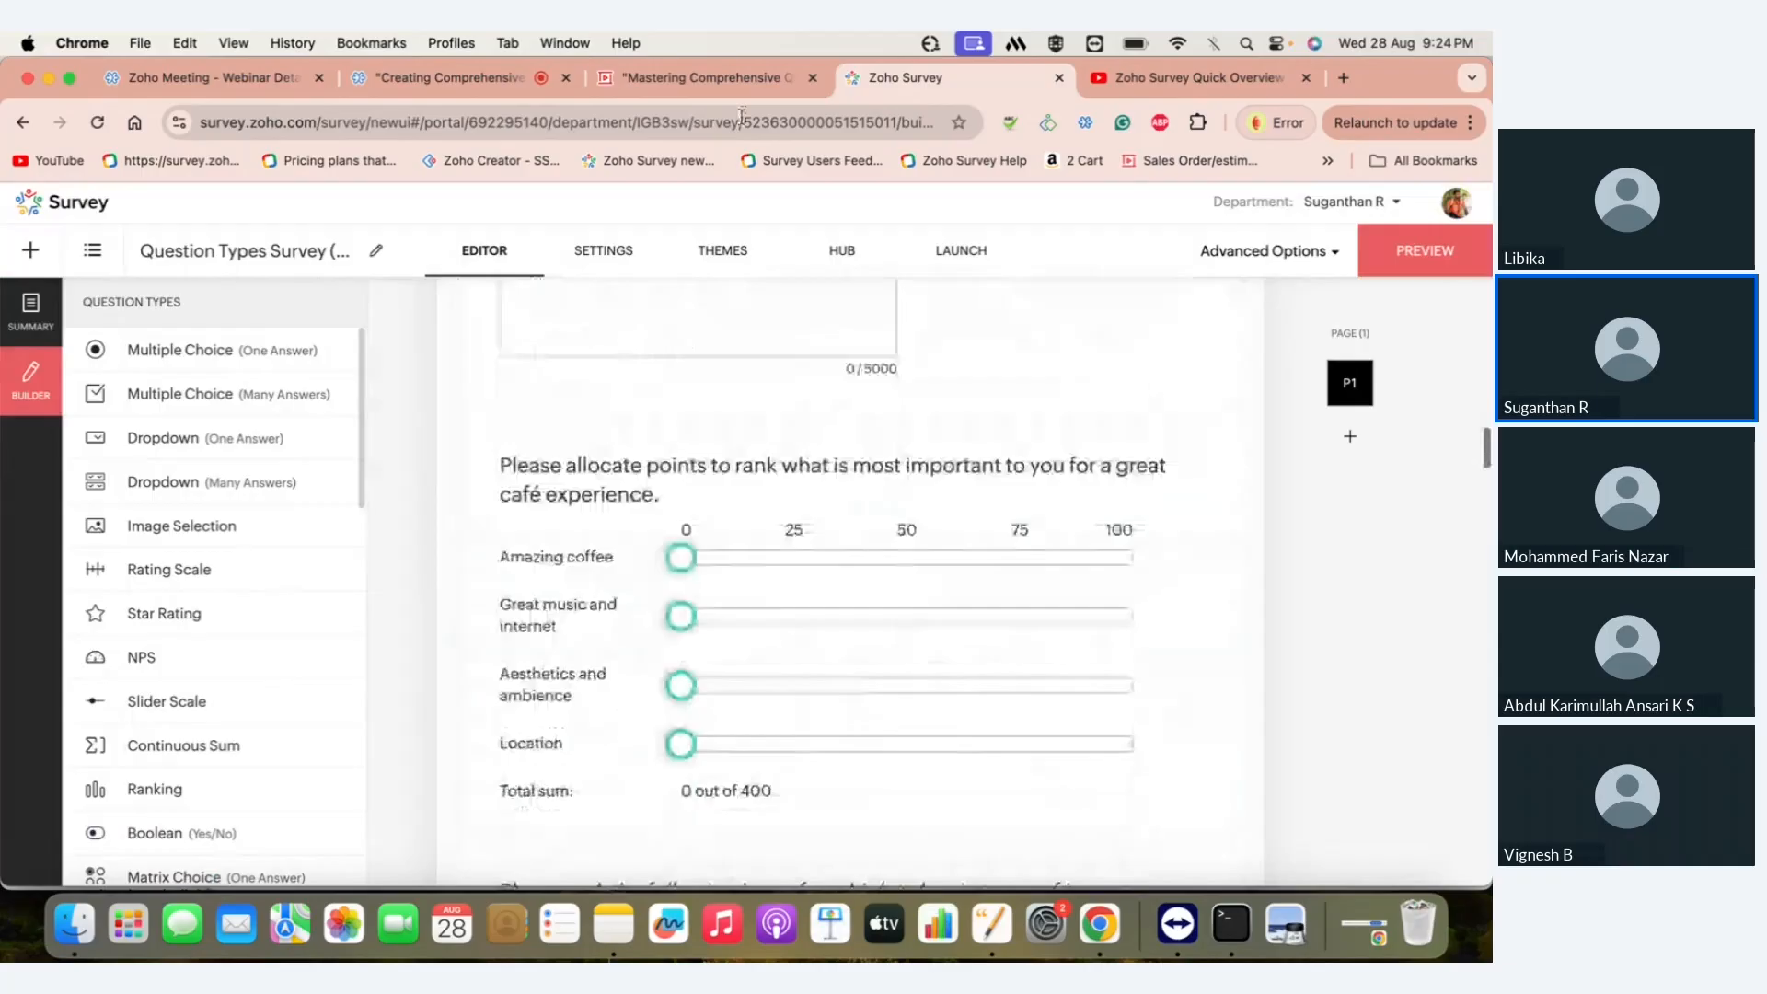
left_click(705, 79)
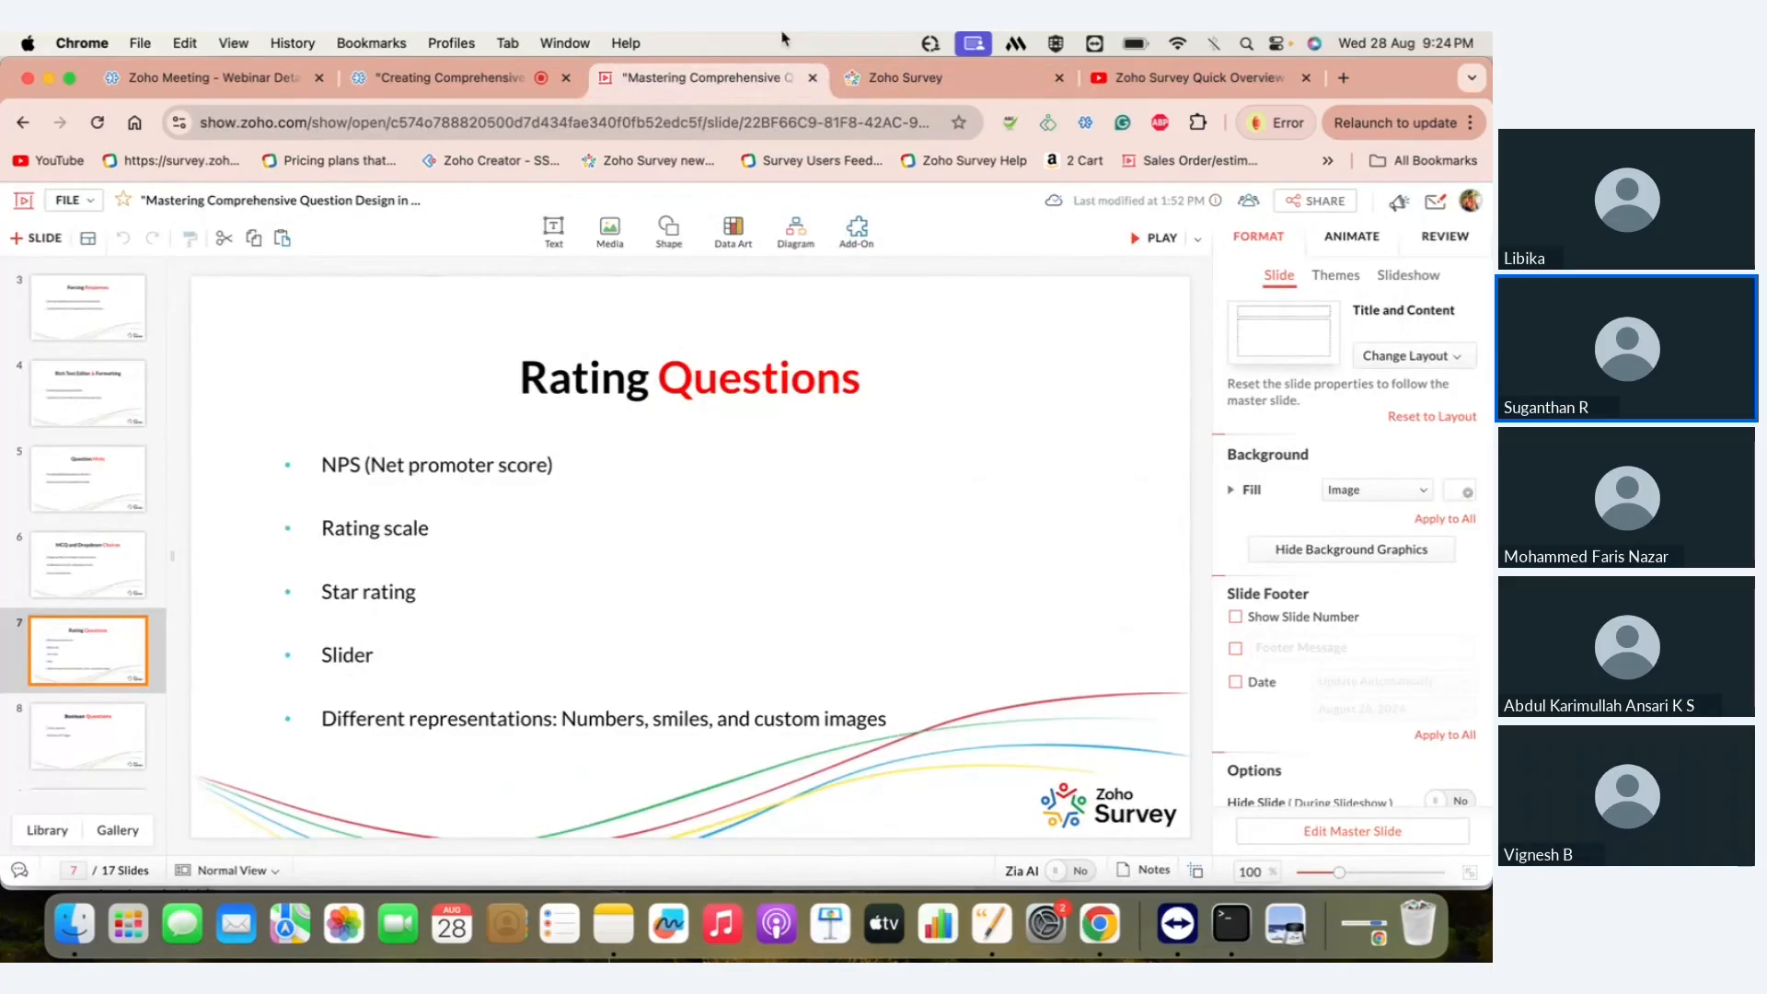
left_click(828, 75)
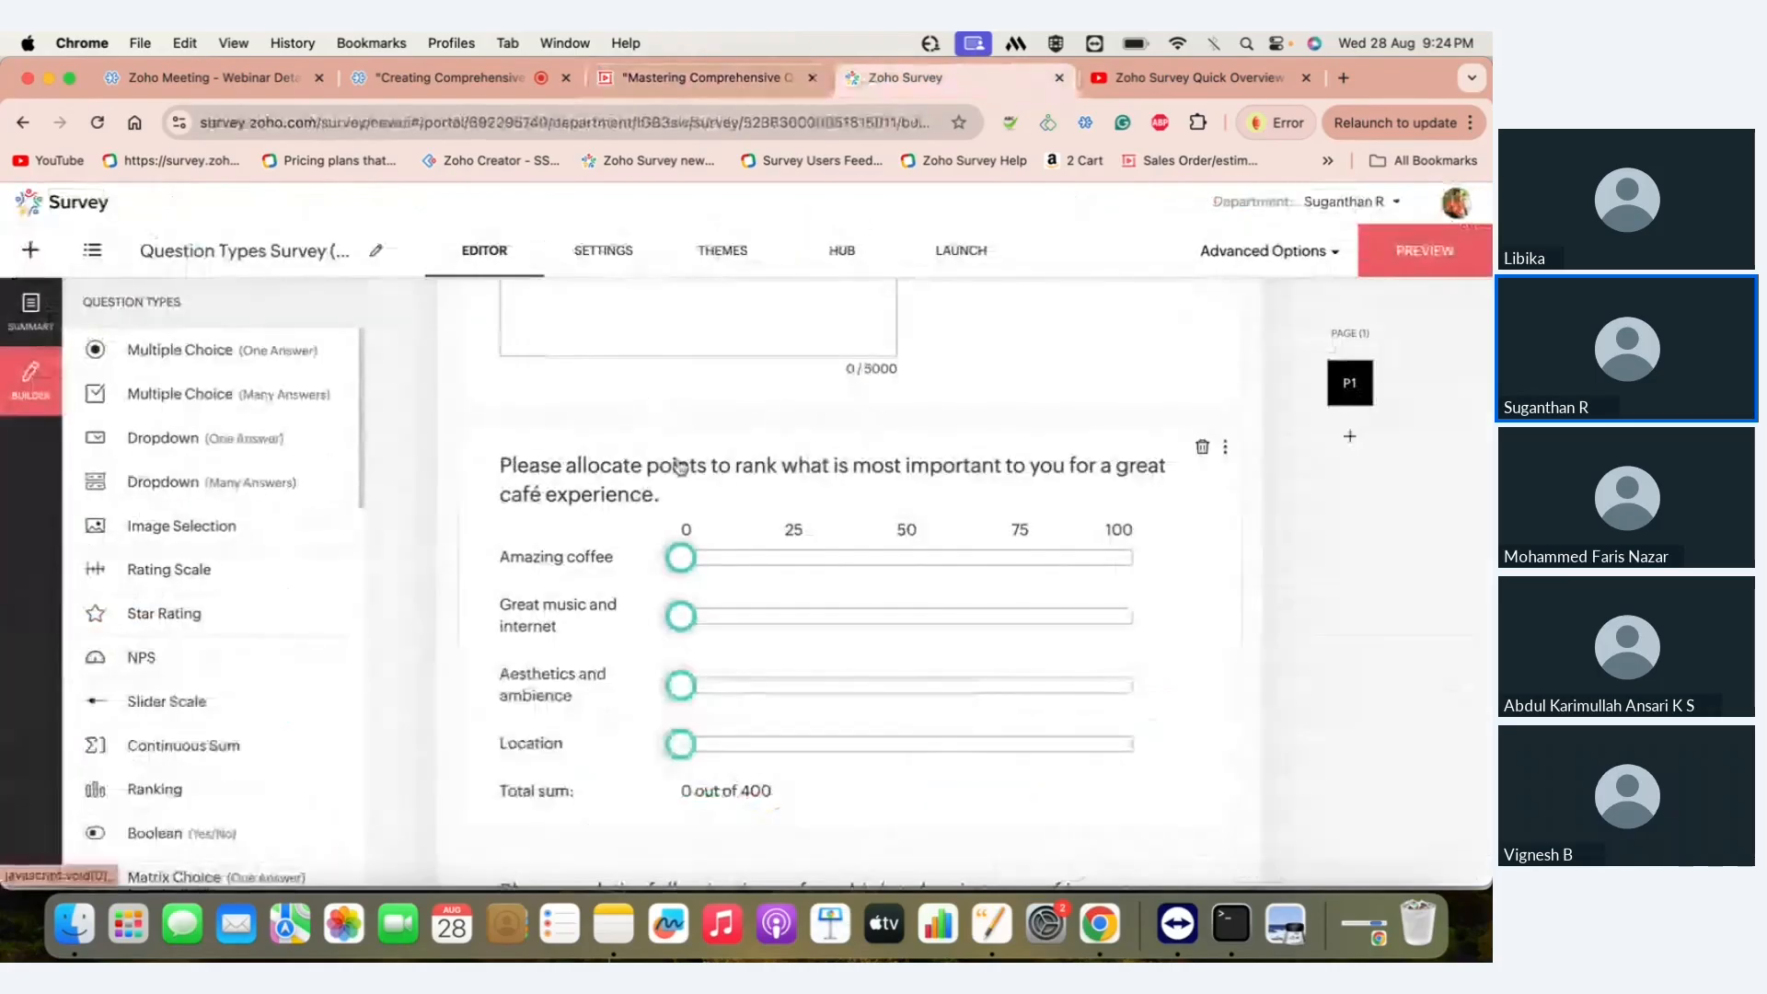
- Open the NPS recommendation question, review its representation, labels and prepopulation settings, and close it without changes
scroll(678, 467, "up", 3)
scroll(755, 552, "up", 5)
left_click(833, 633)
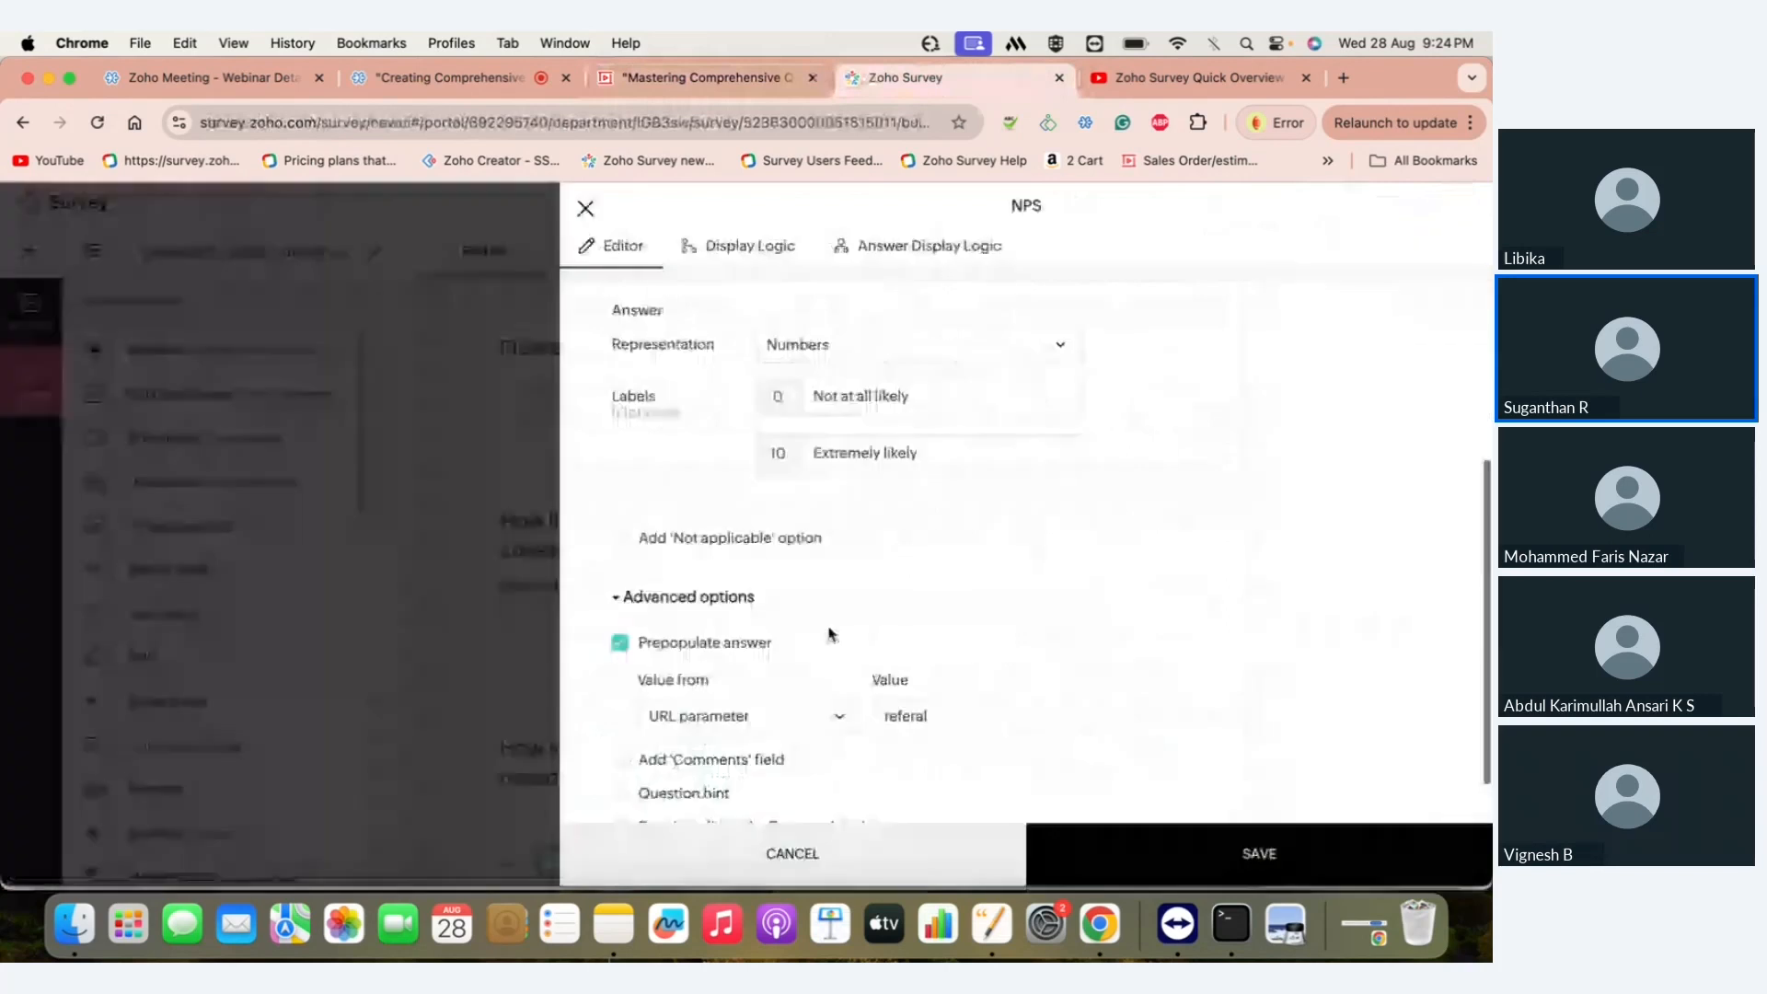
scroll(831, 634, "down", 1)
scroll(831, 633, "up", 5)
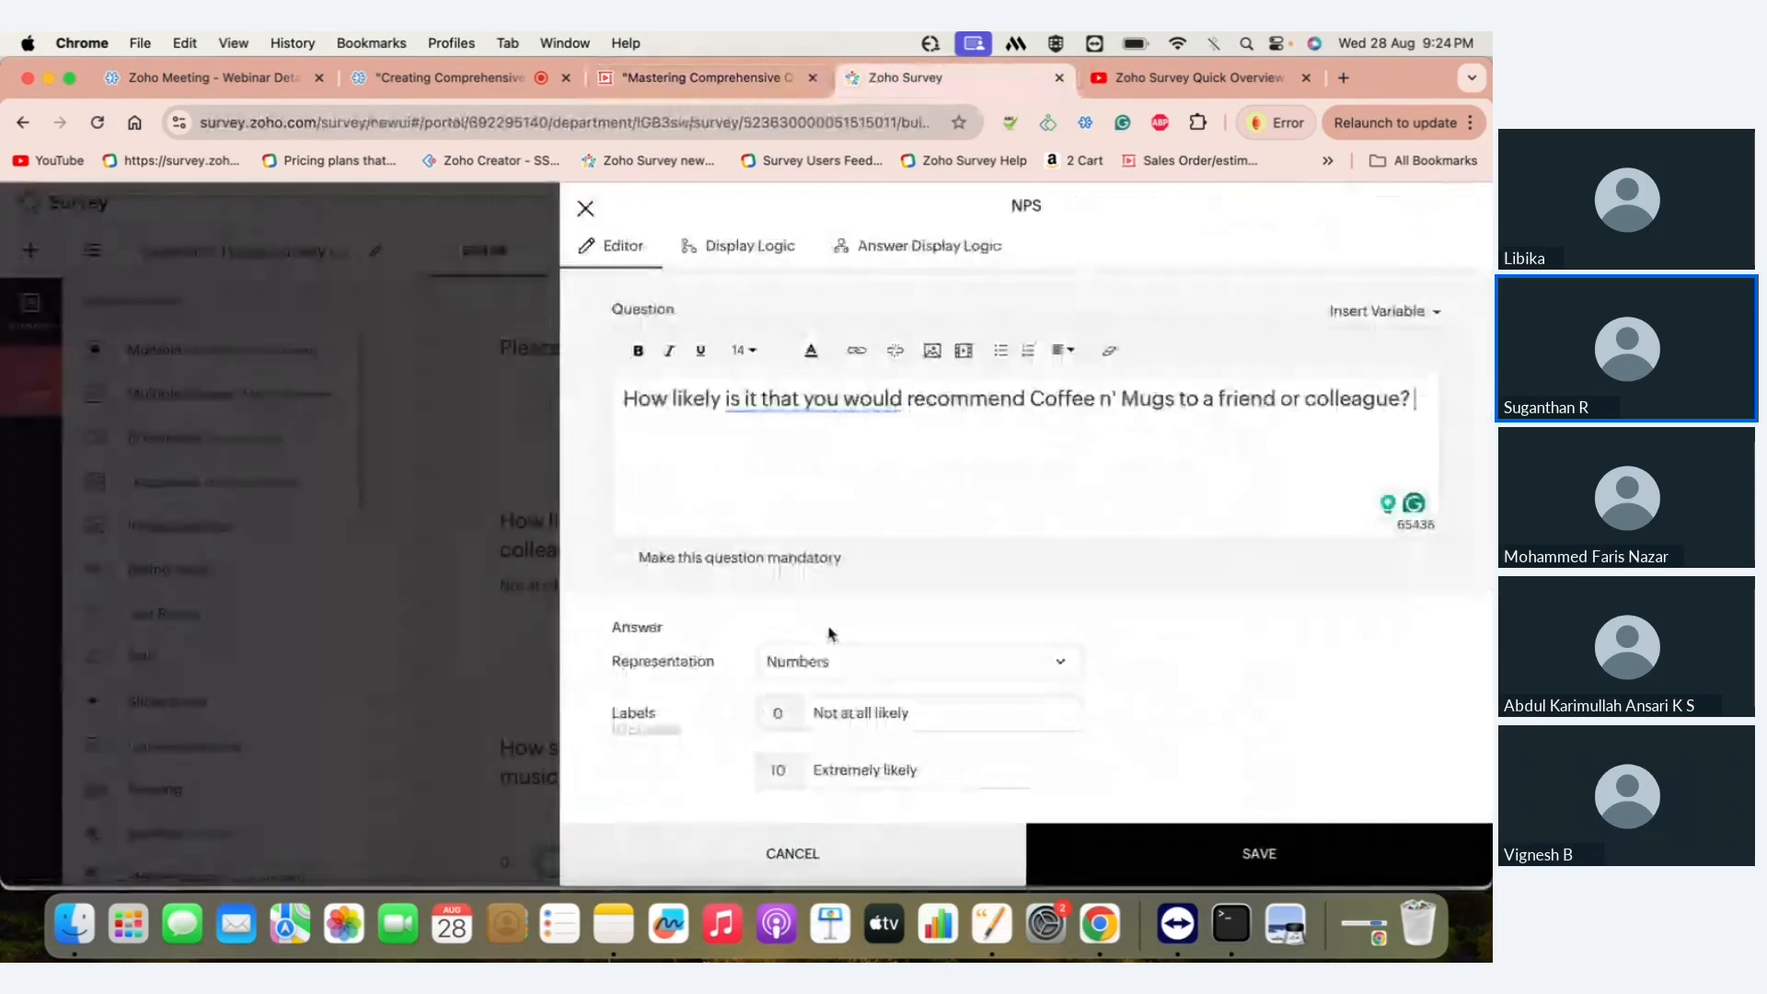
left_click(587, 207)
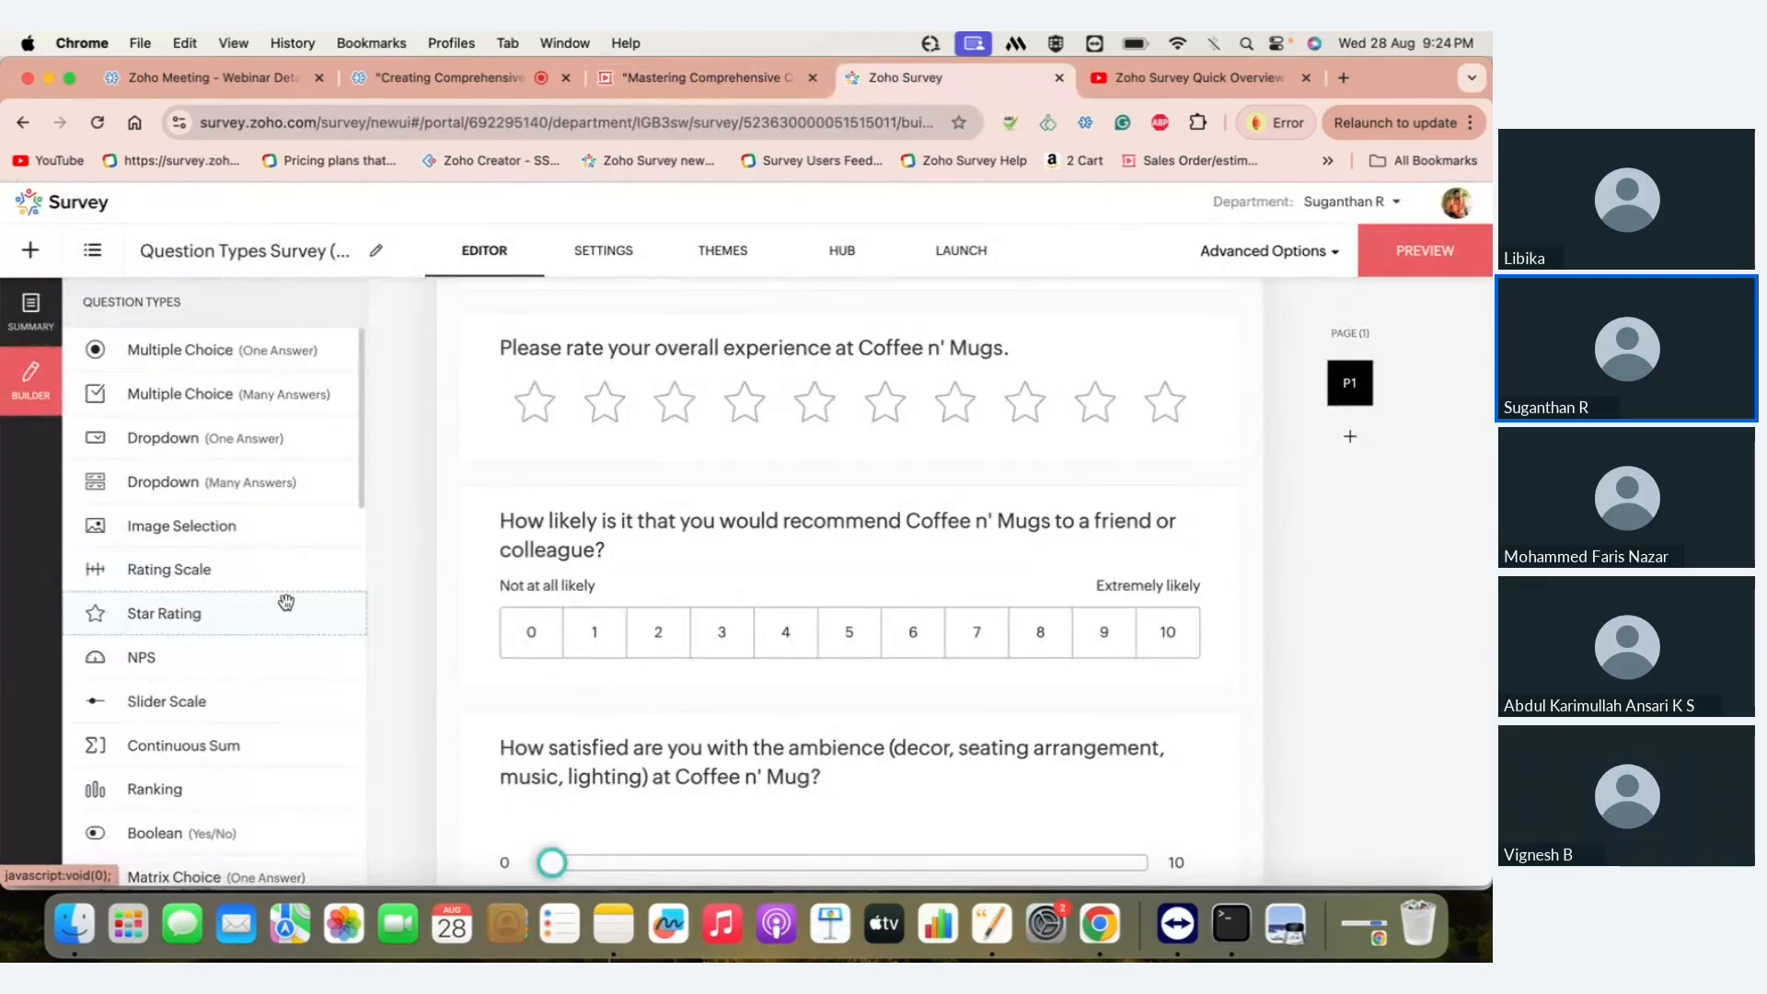
- Show the Boolean Questions slide in the Zoho Show presentation, and return to the Zoho Survey editor
key("ctrl+shift+Tab")
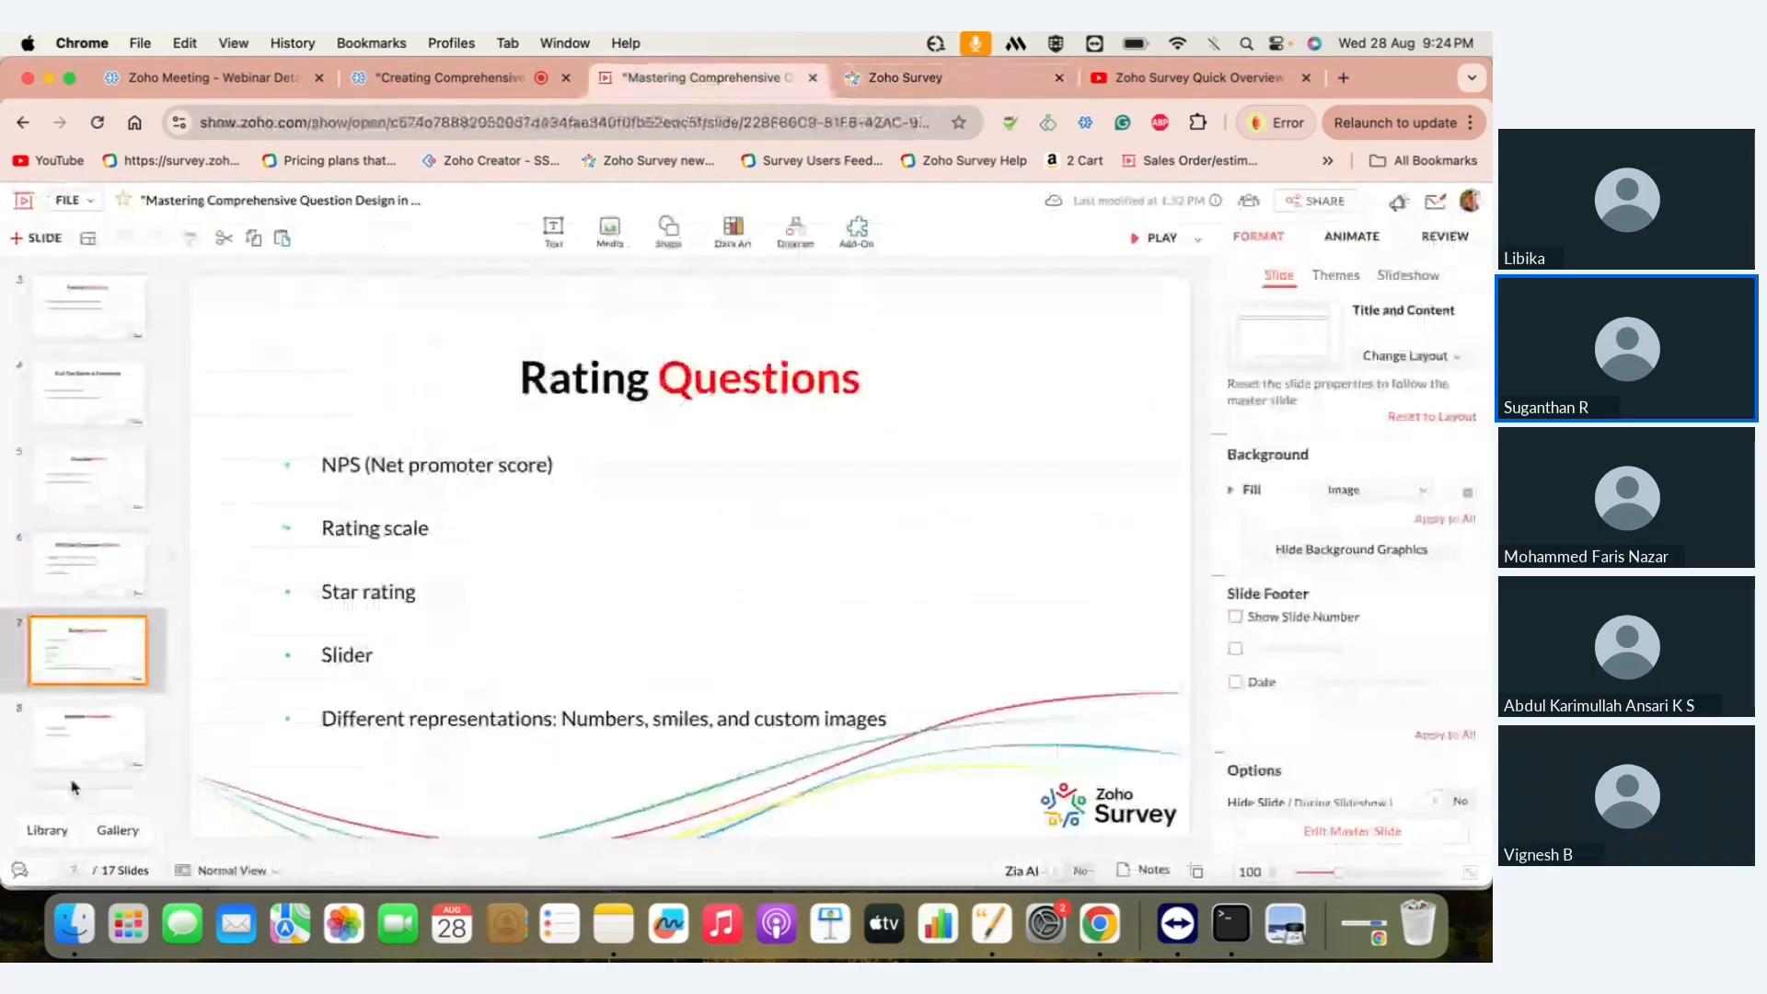
left_click(72, 782)
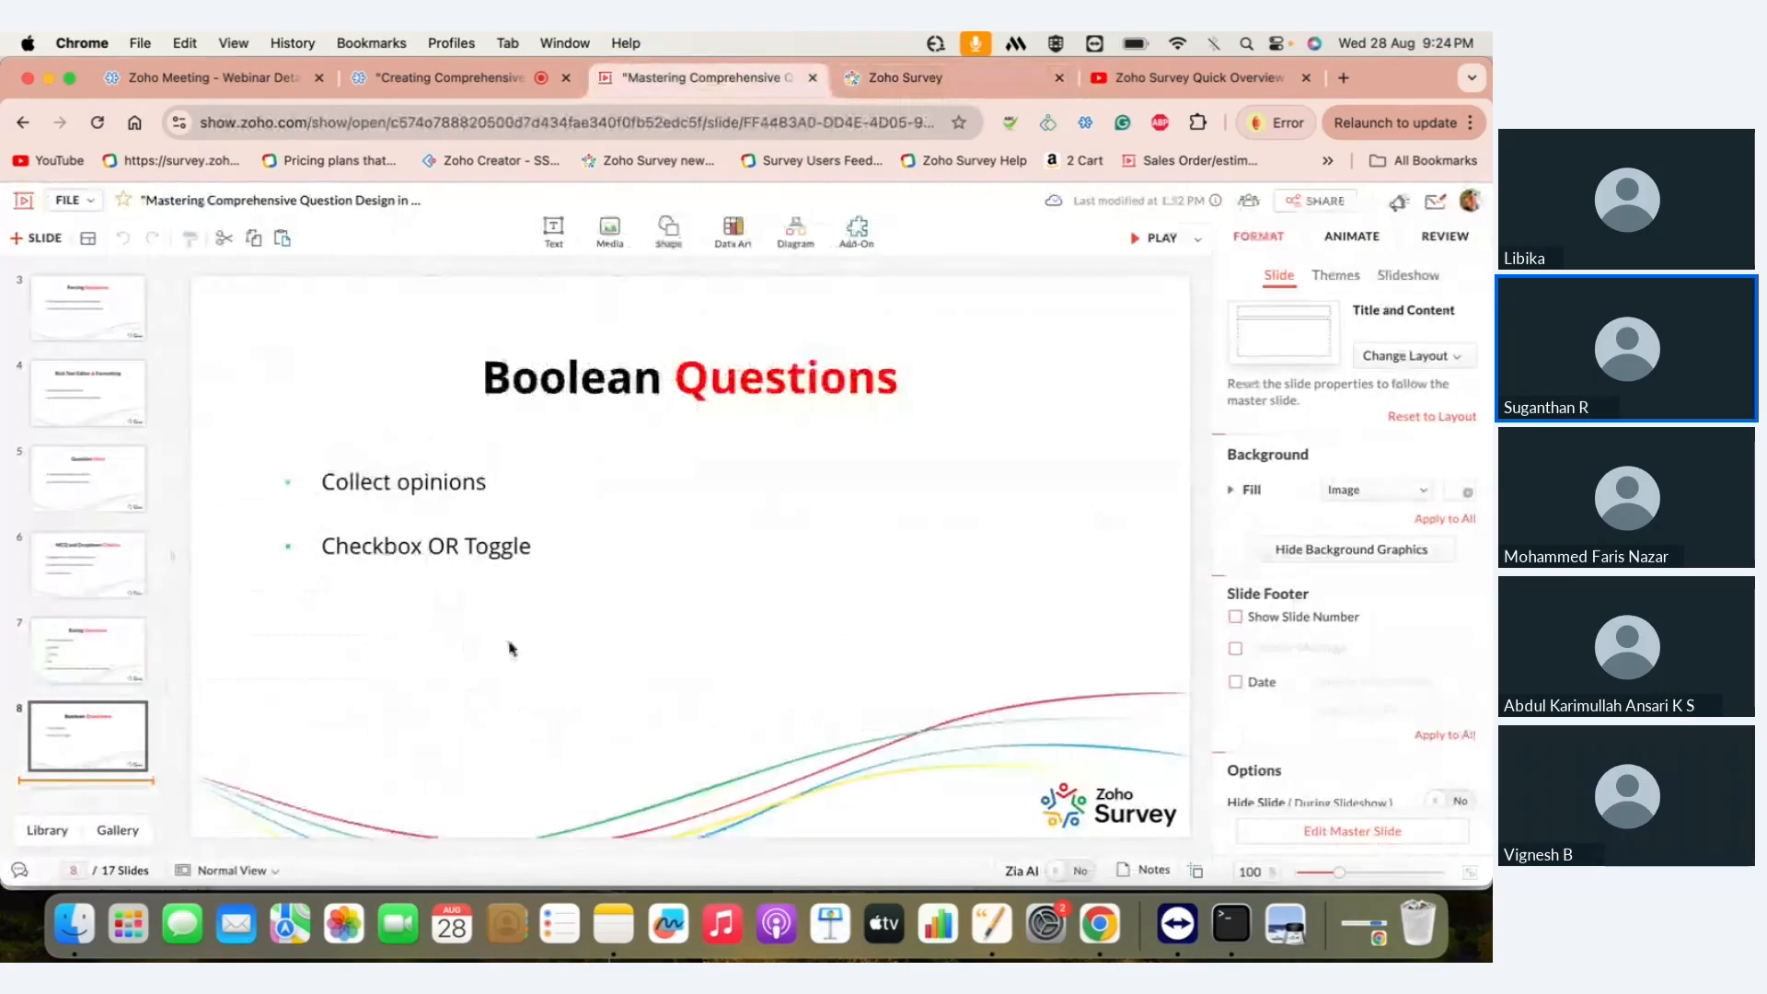
left_click(893, 78)
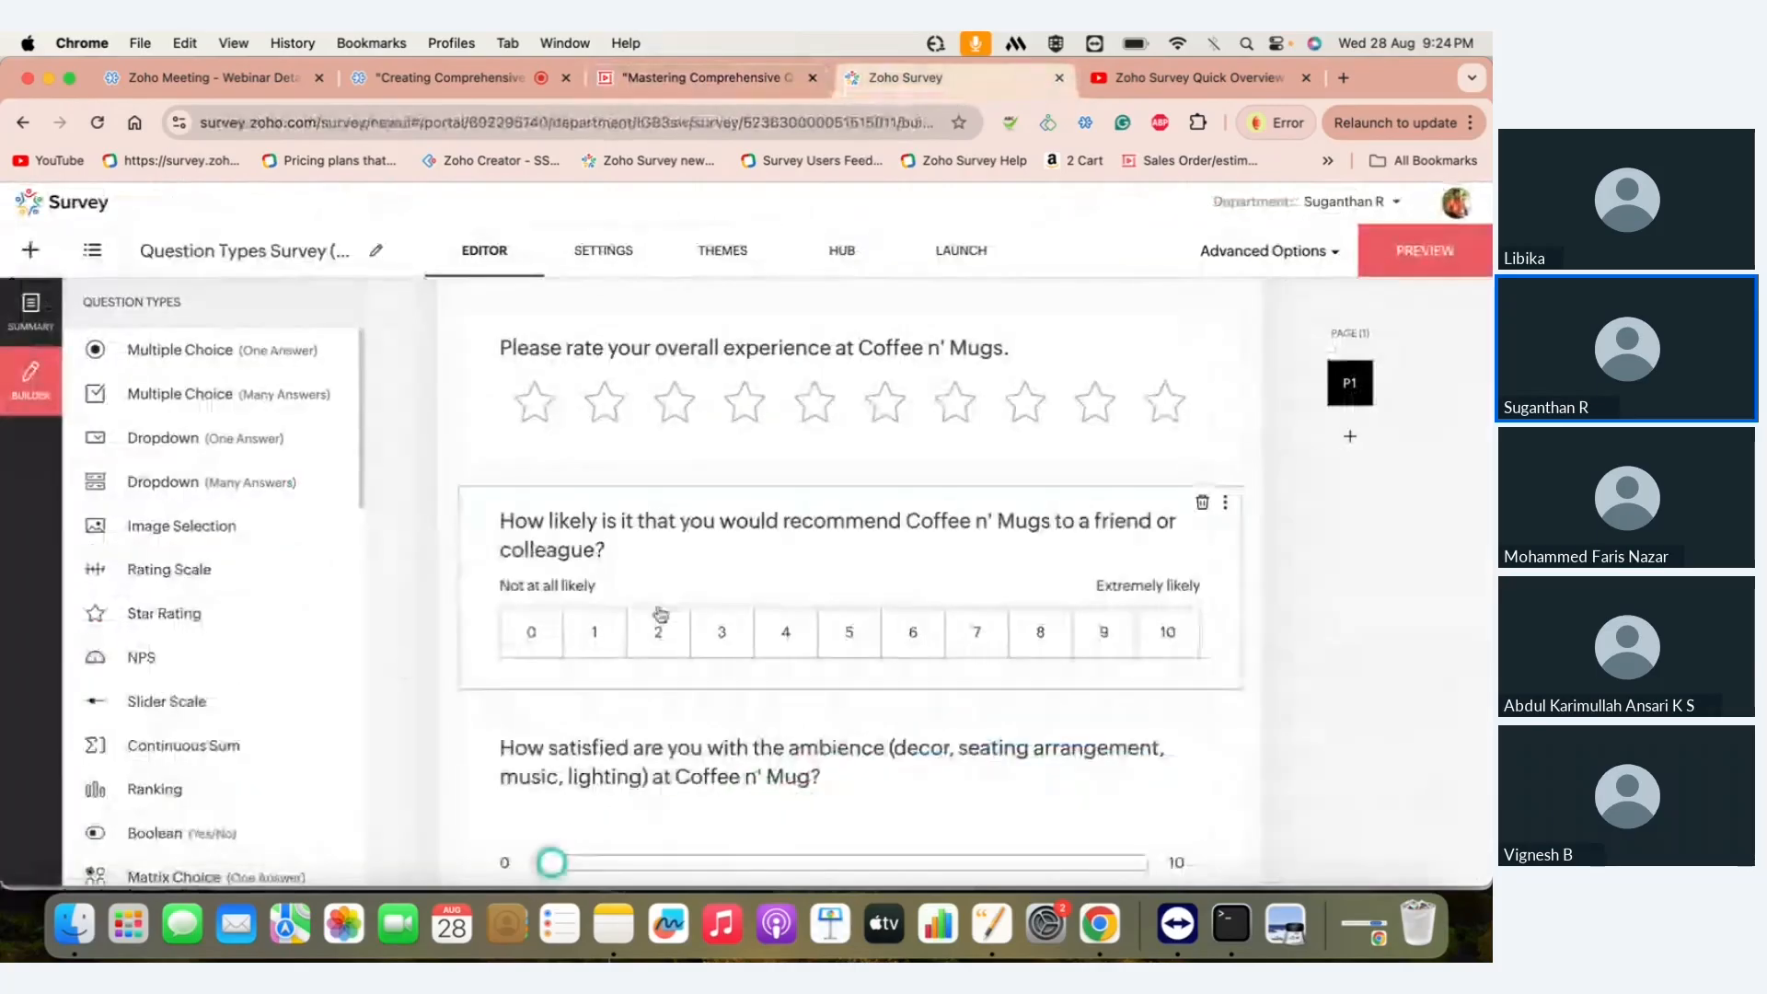
- Locate the Boolean question about redeeming a voucher, open it, and examine its toggle/checkbox position and on and off values
scroll(660, 614, "down", 3)
scroll(660, 614, "down", 3)
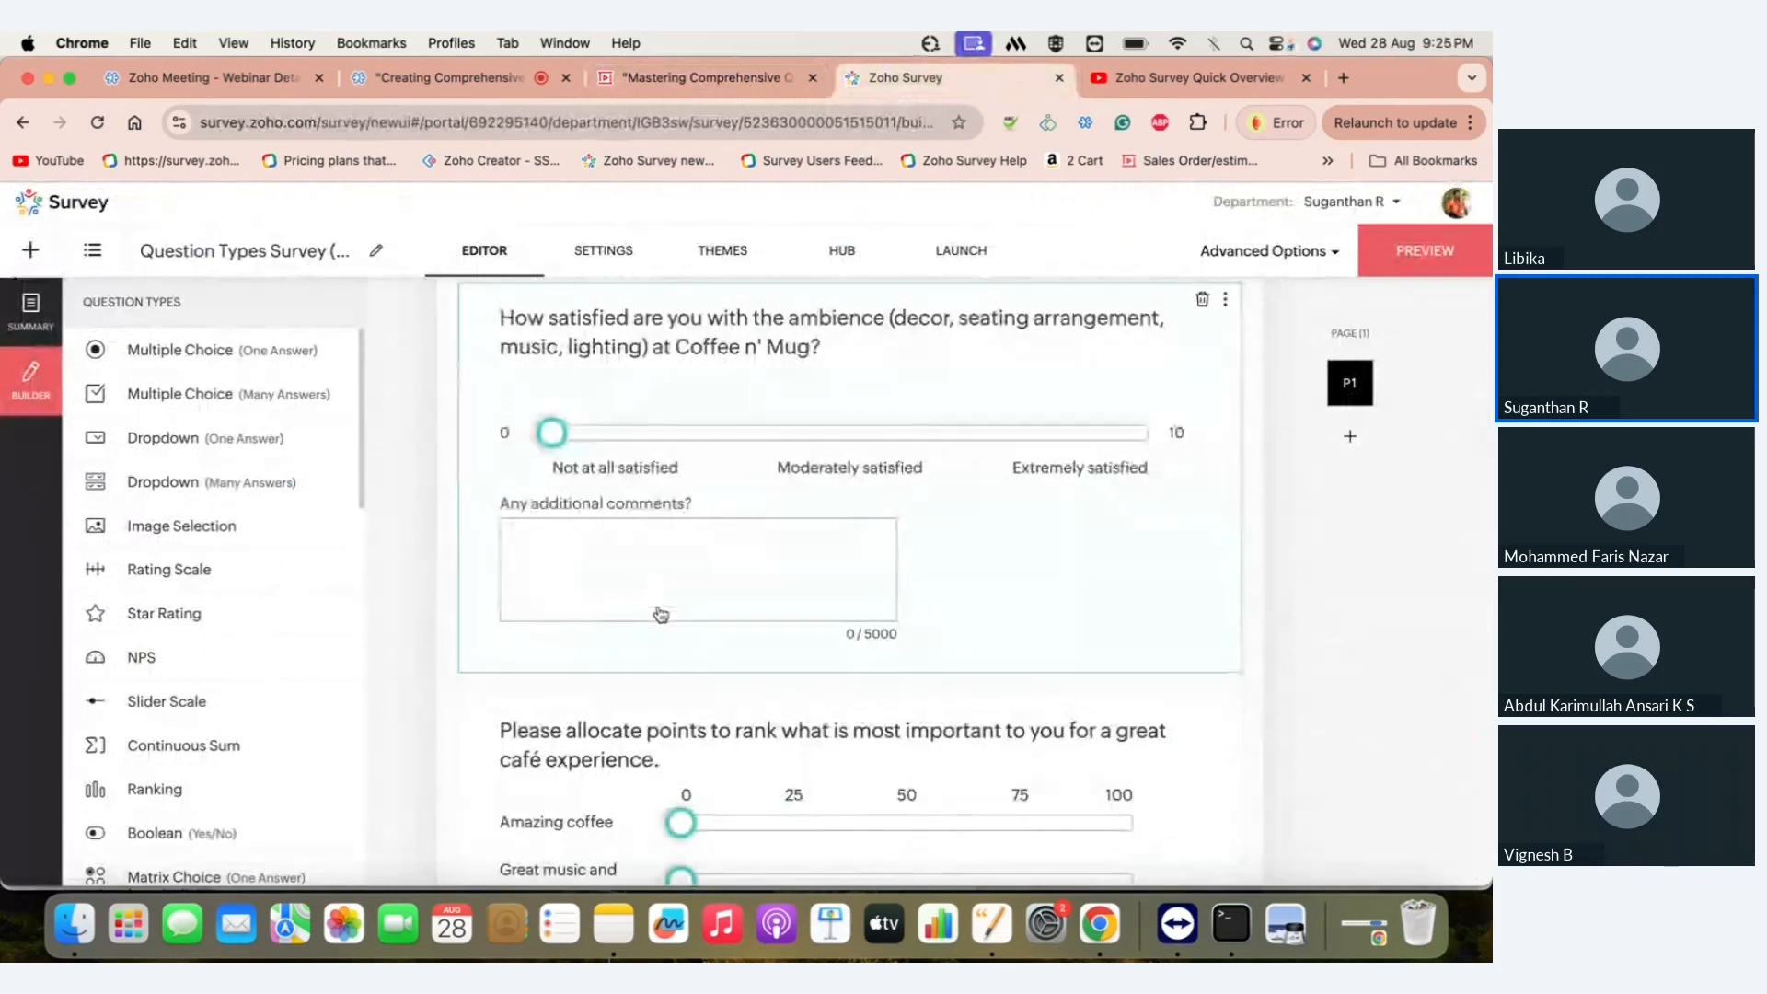
scroll(281, 642, "down", 2)
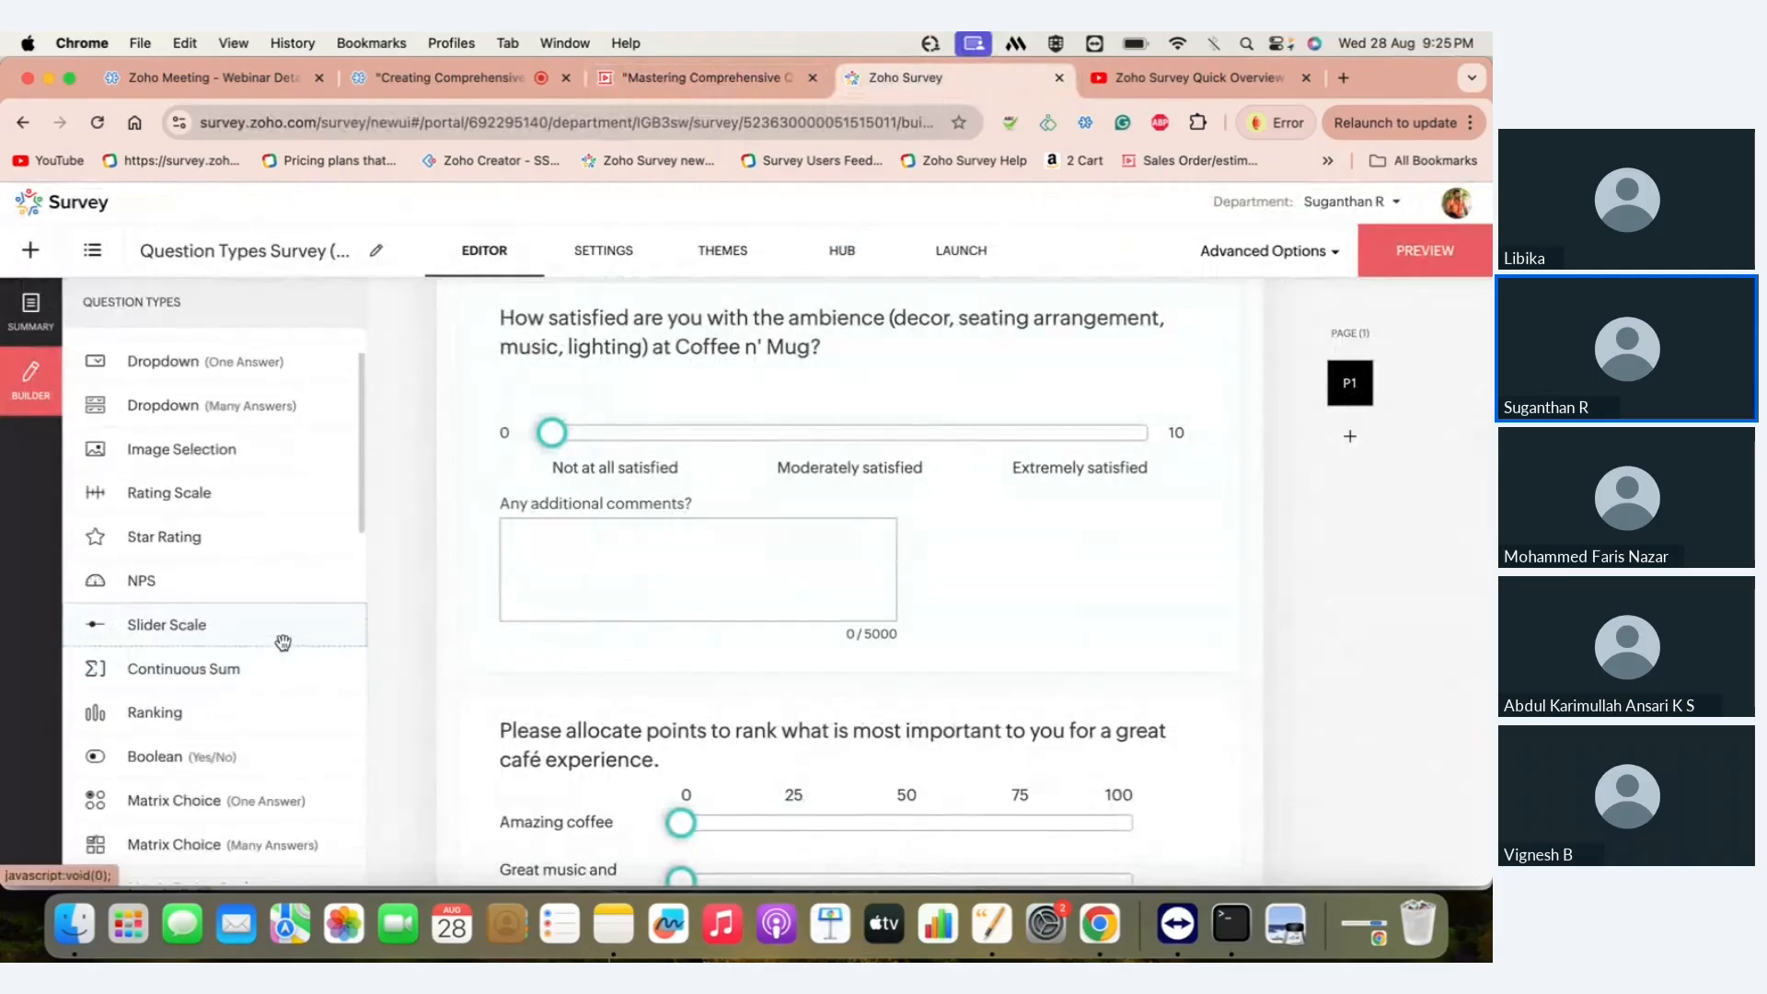
scroll(282, 643, "down", 1)
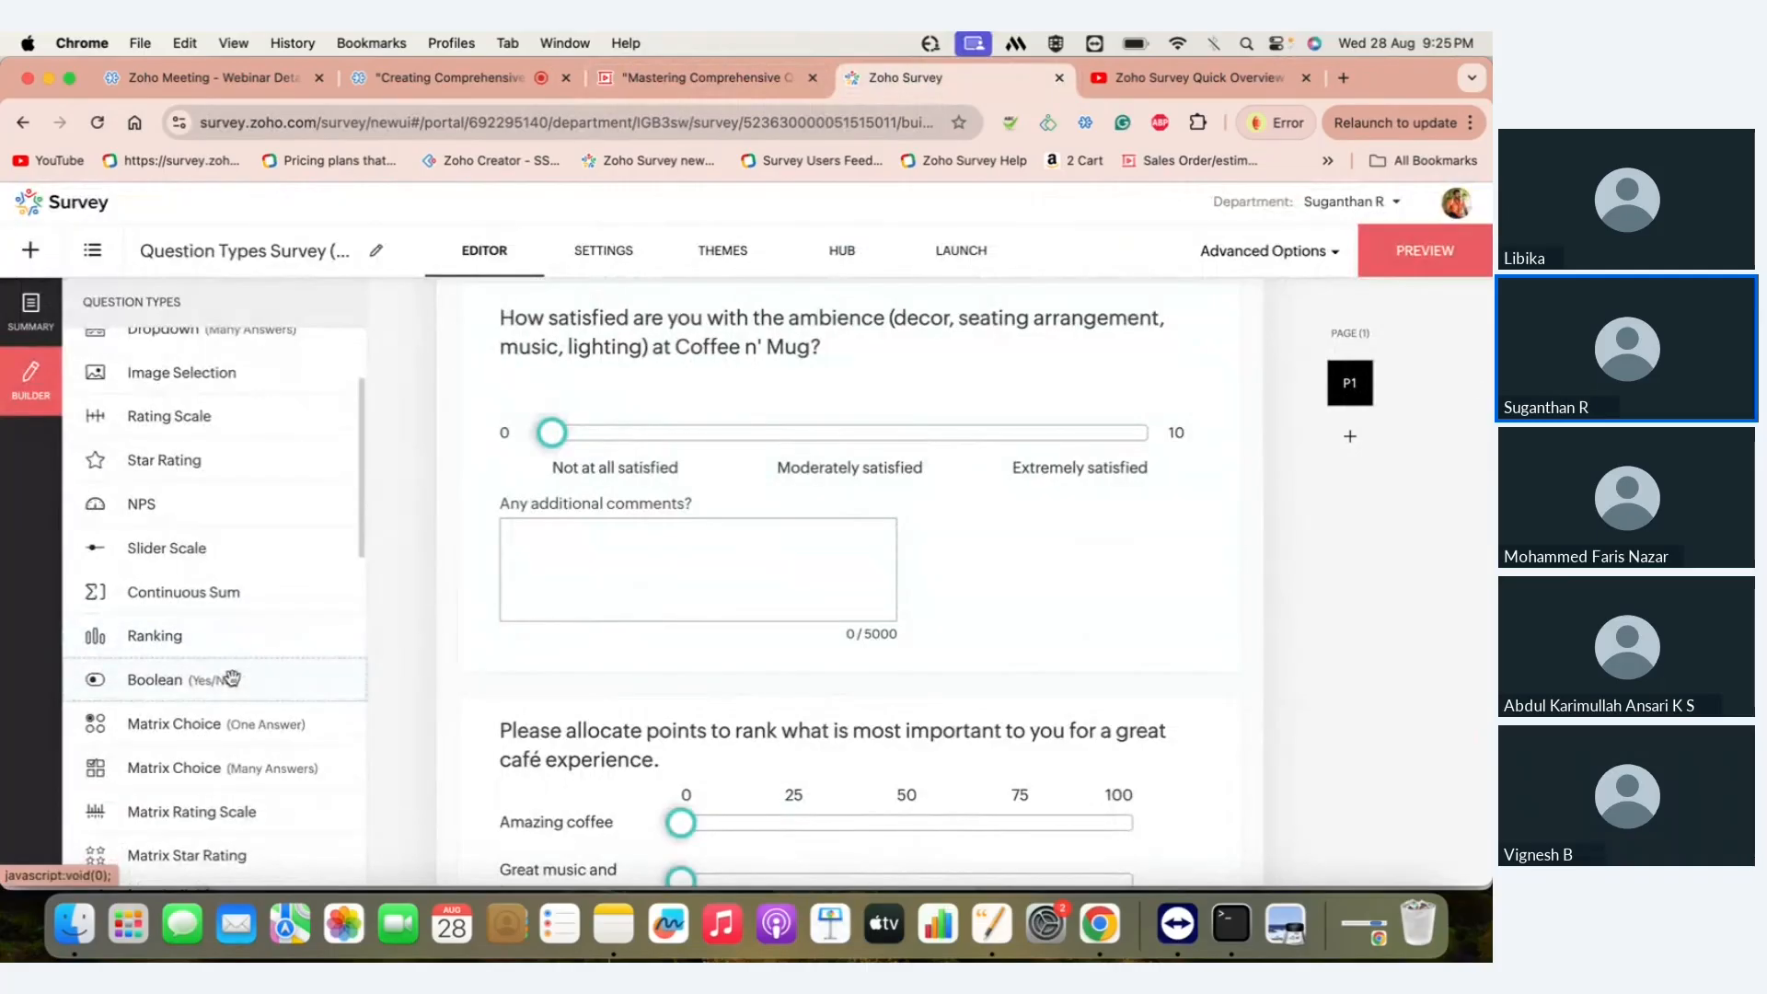
scroll(633, 727, "down", 5)
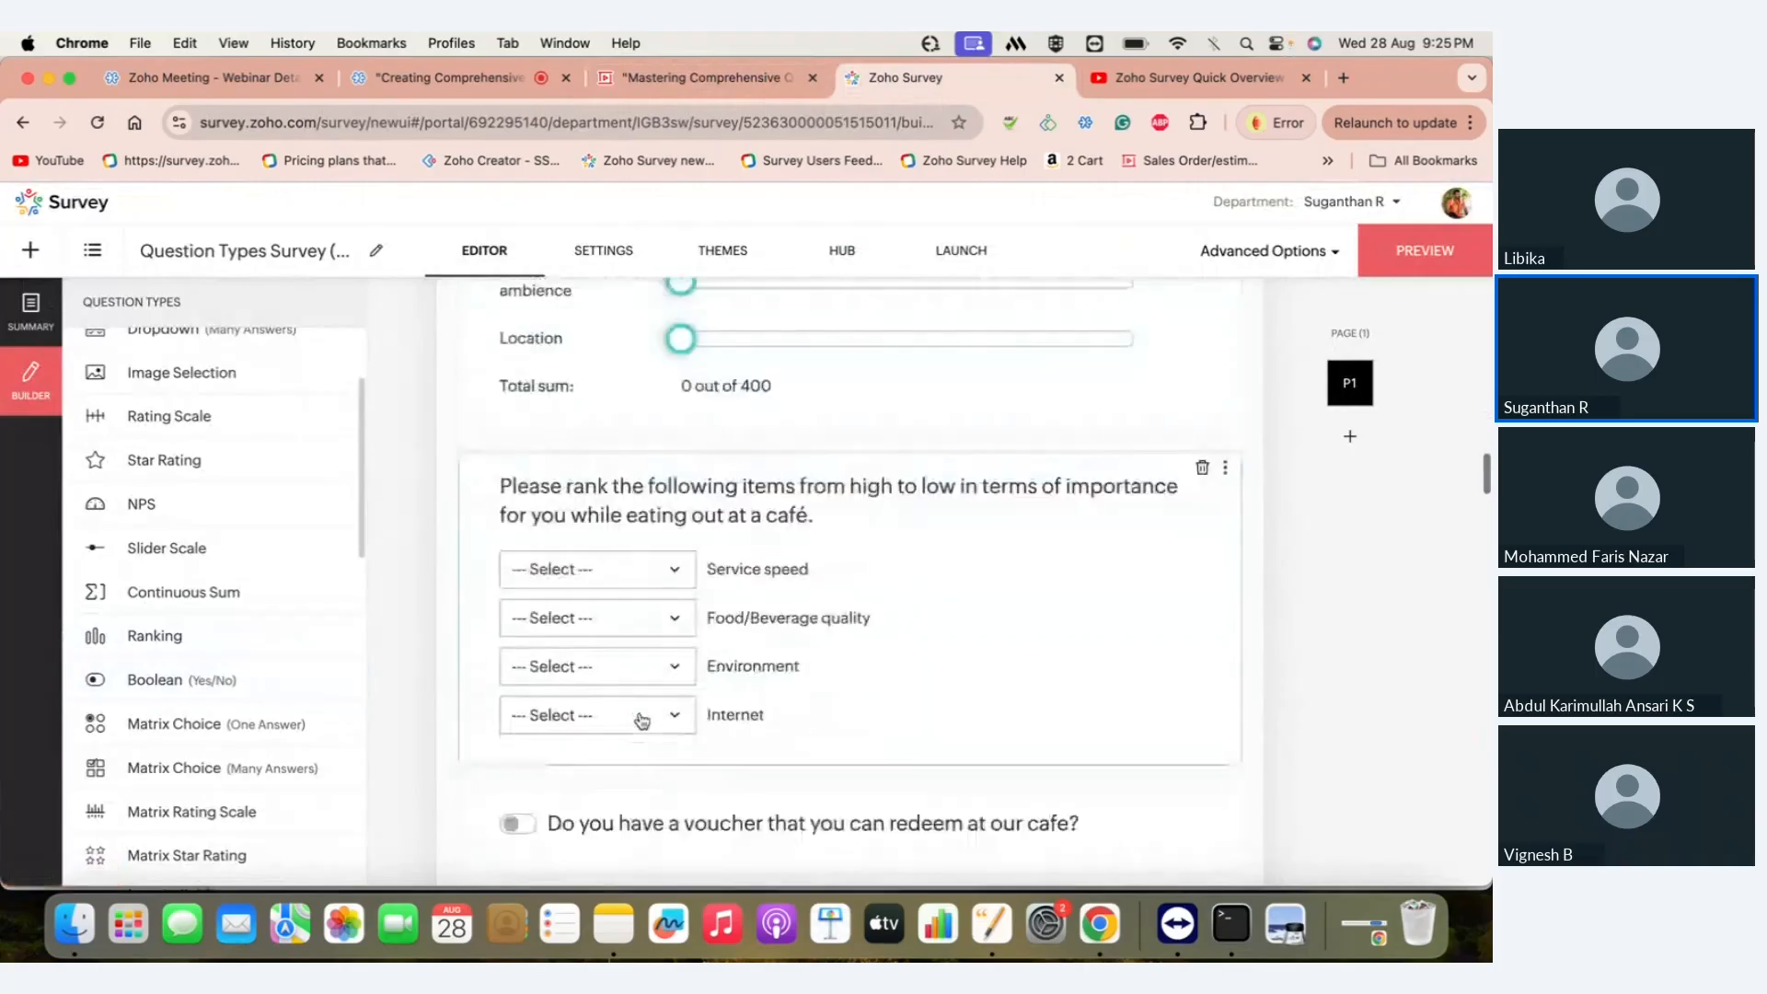
scroll(642, 720, "down", 3)
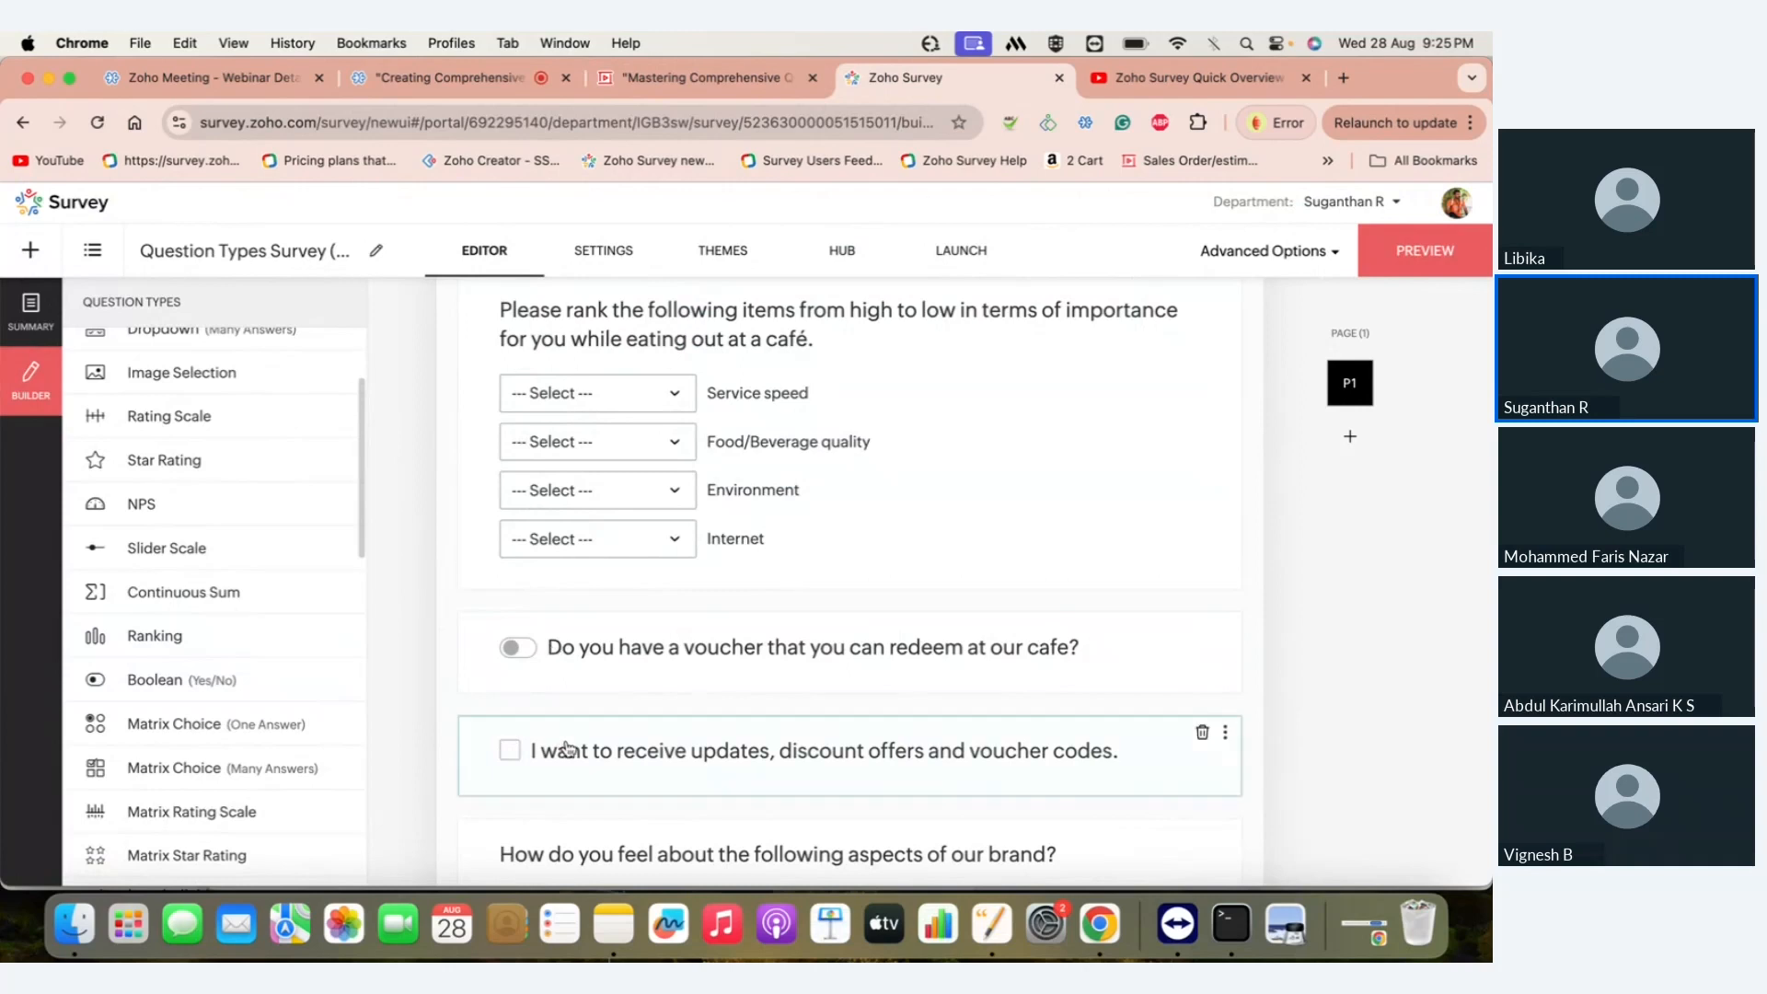
left_click(682, 661)
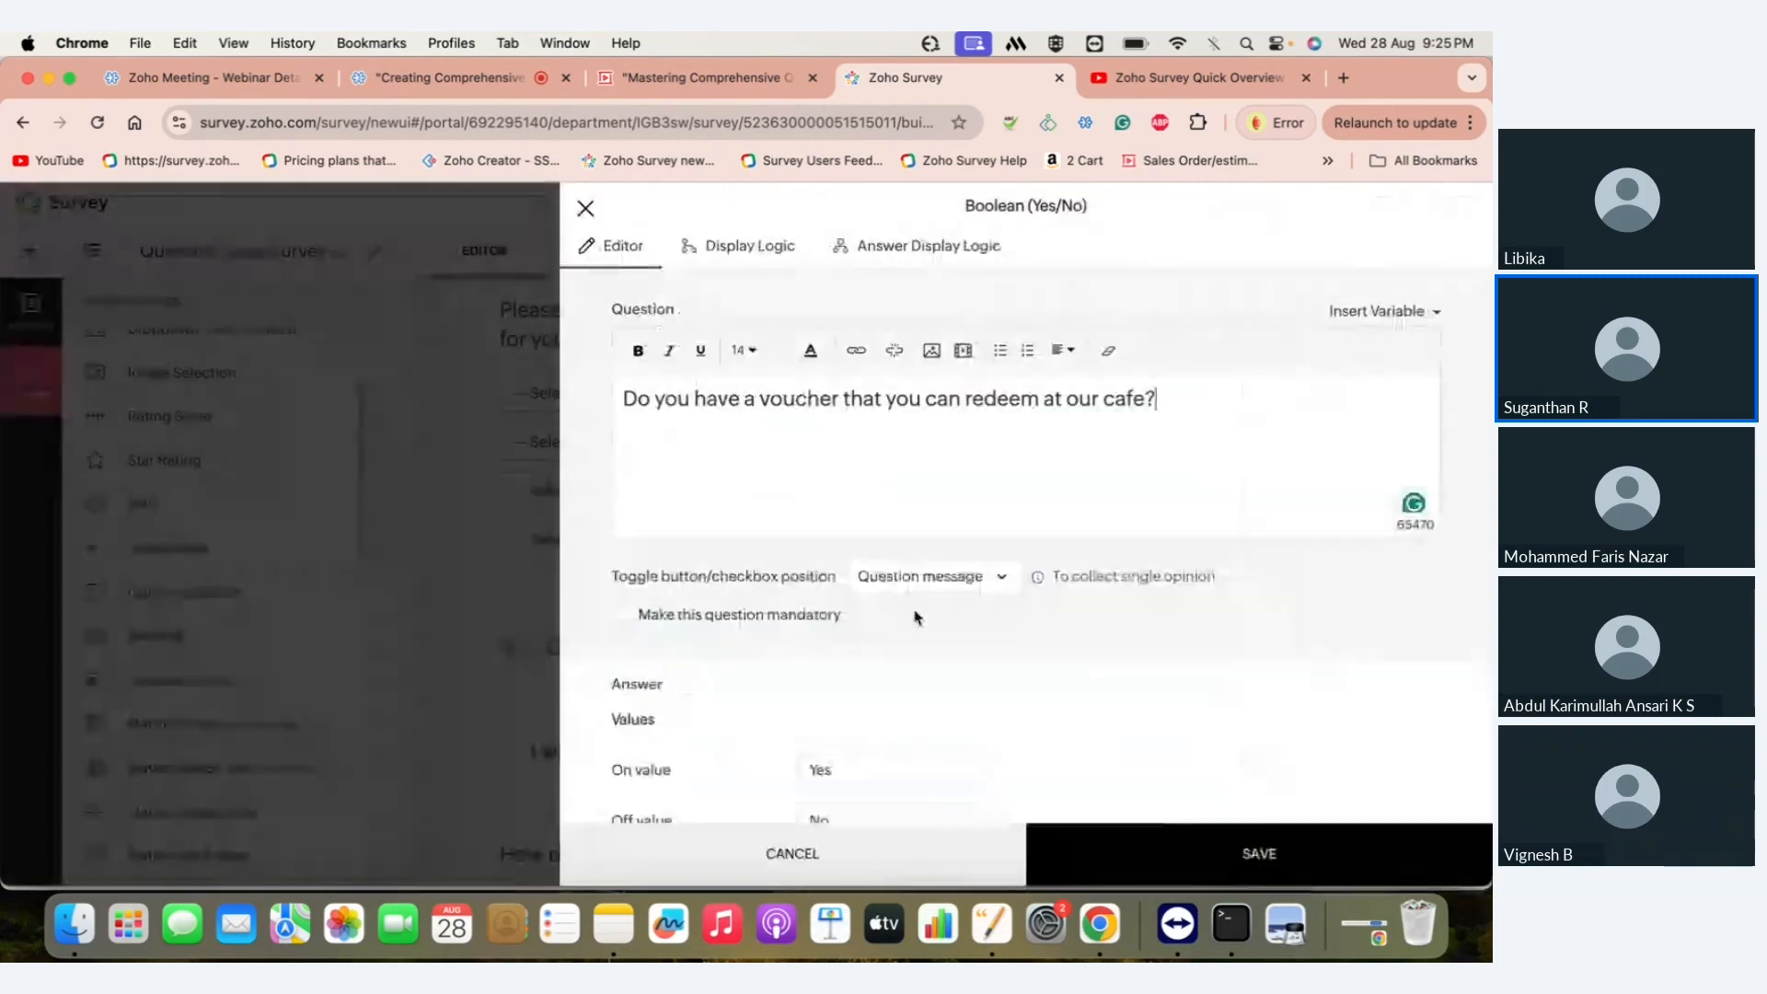
left_click(585, 210)
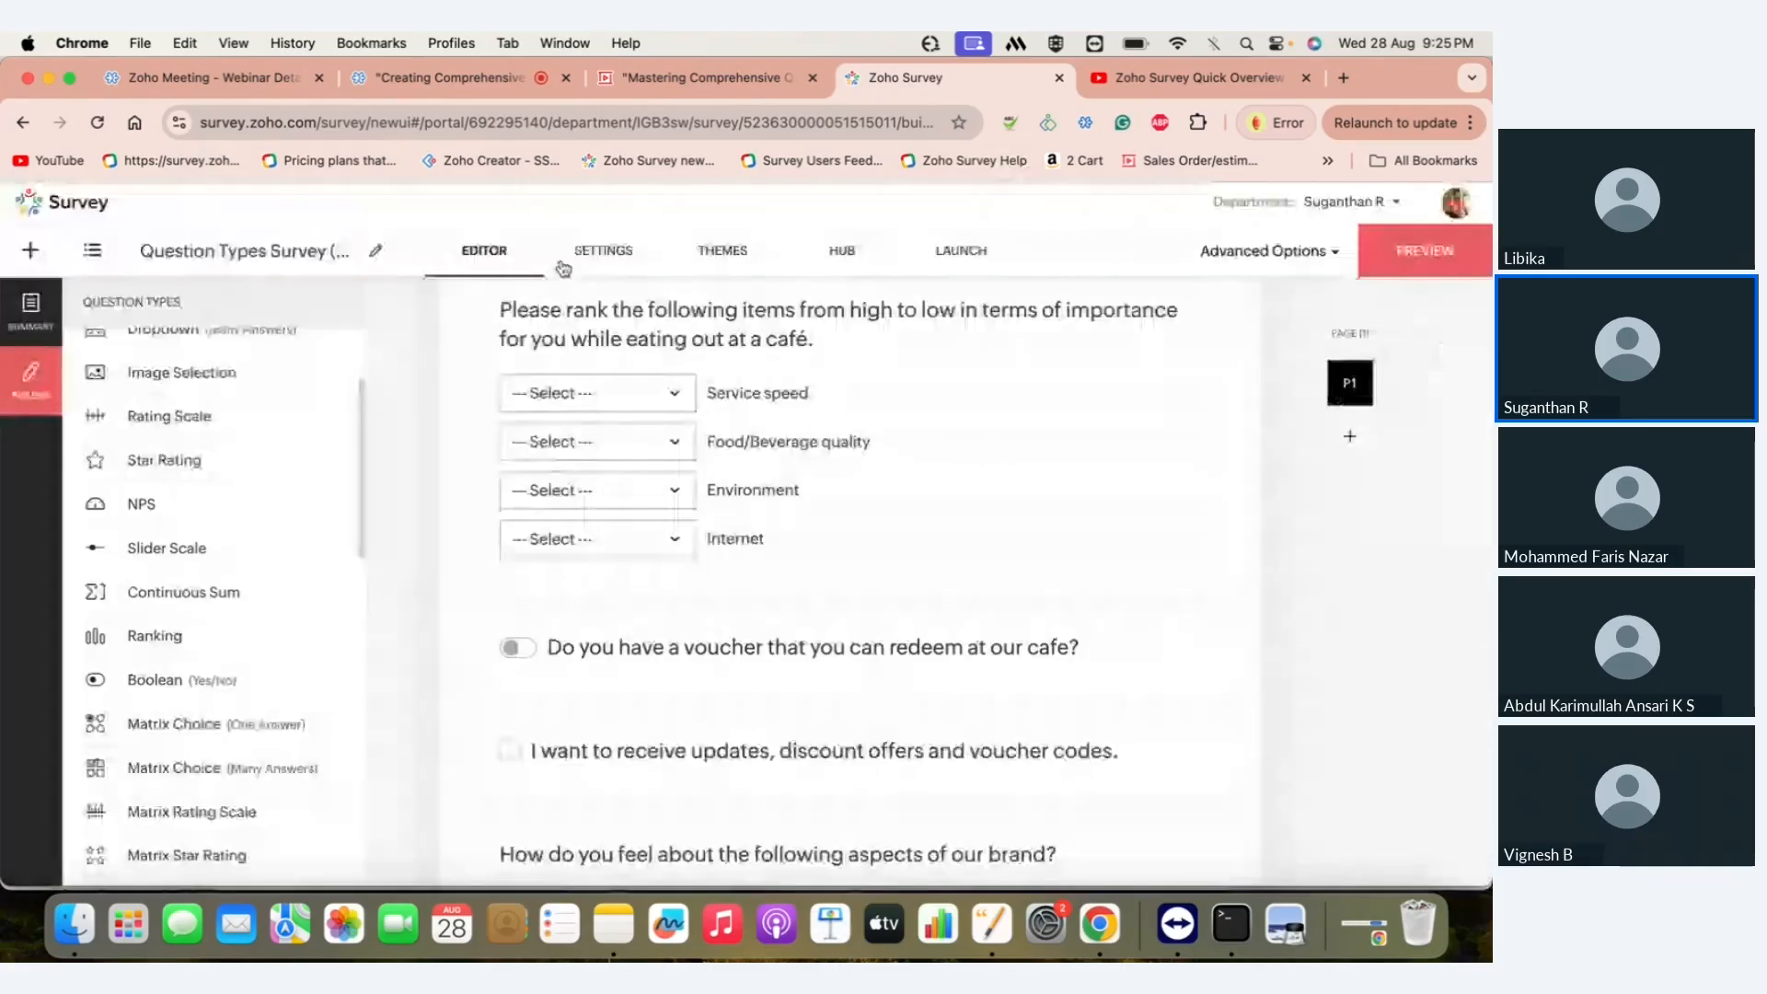
left_click(828, 677)
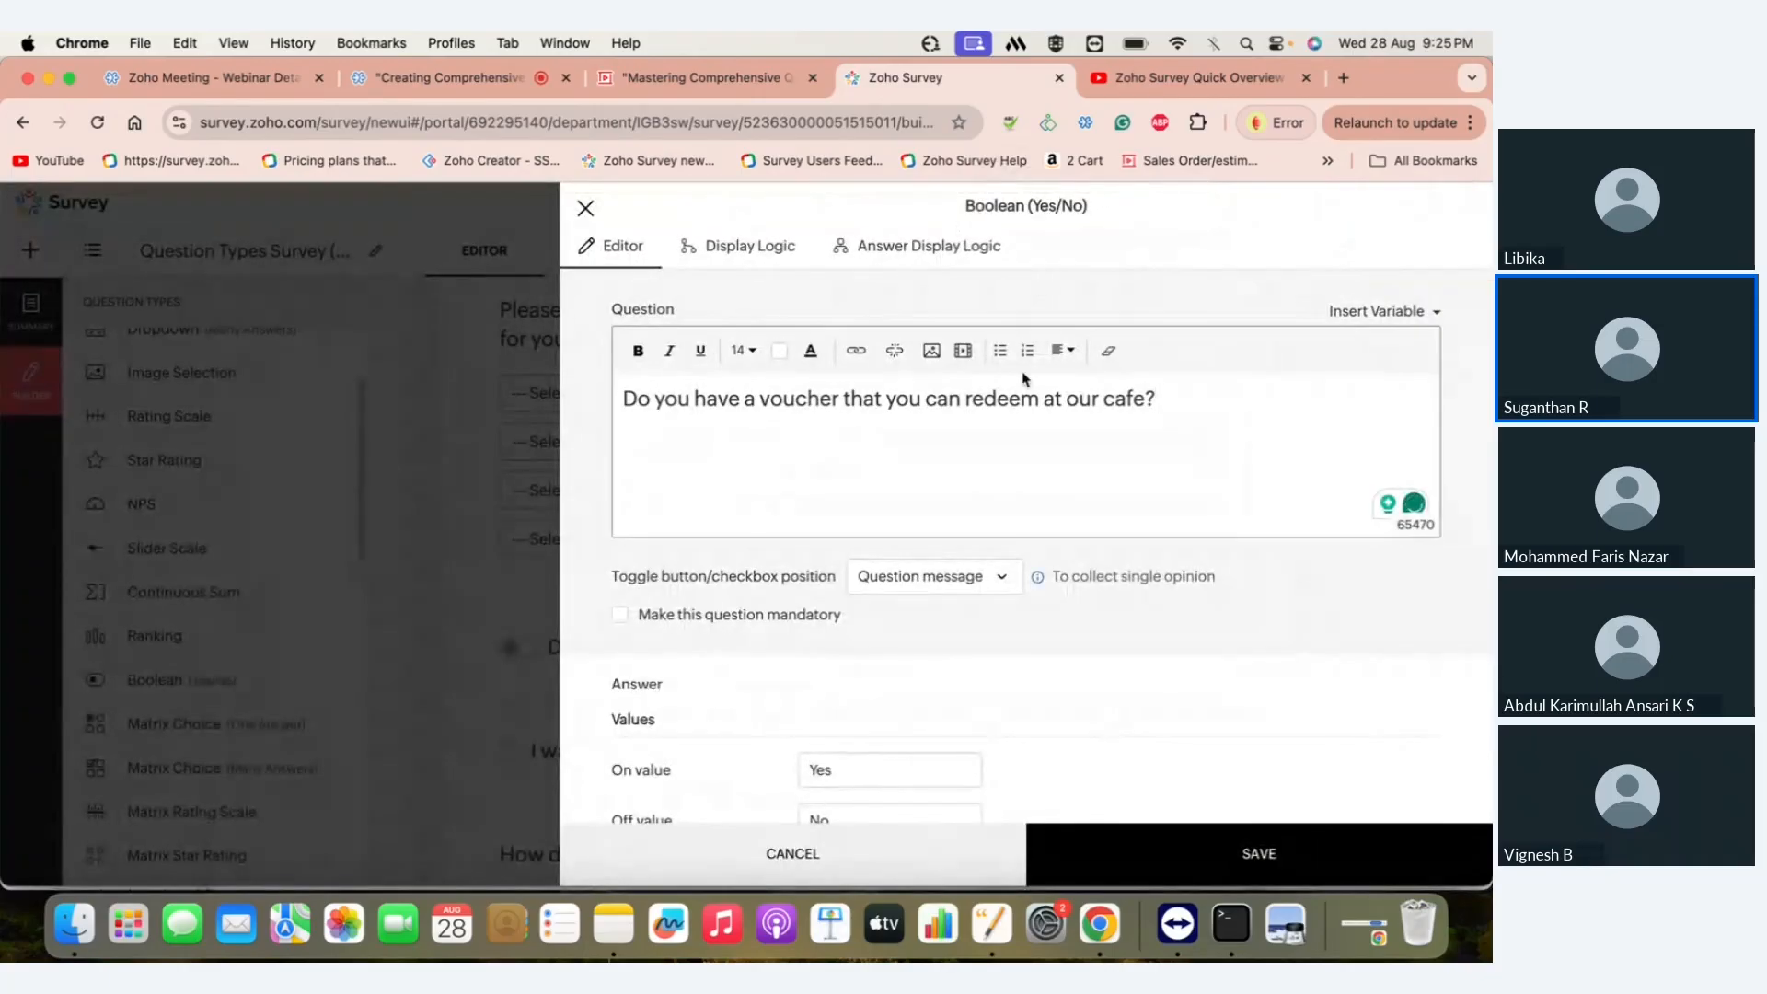
scroll(1022, 378, "down", 3)
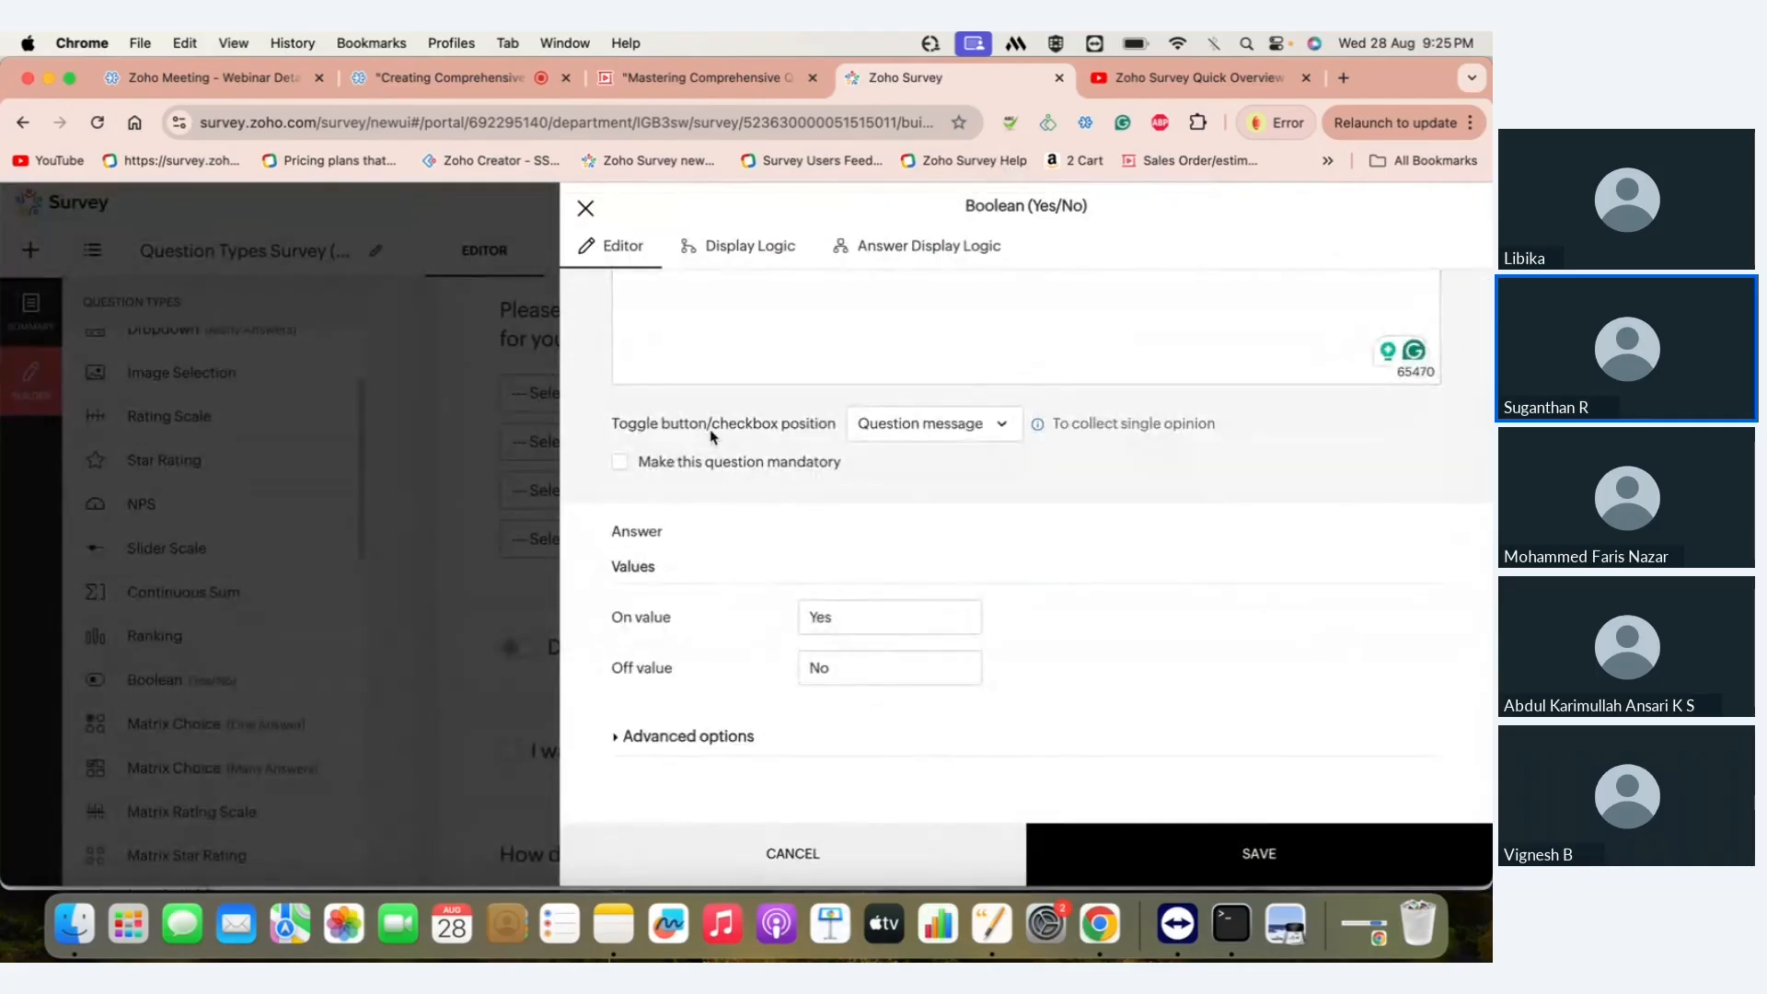
- Try the Labels toggle/checkbox position on the voucher question, review its label and value settings, and close the question without saving
left_click(954, 436)
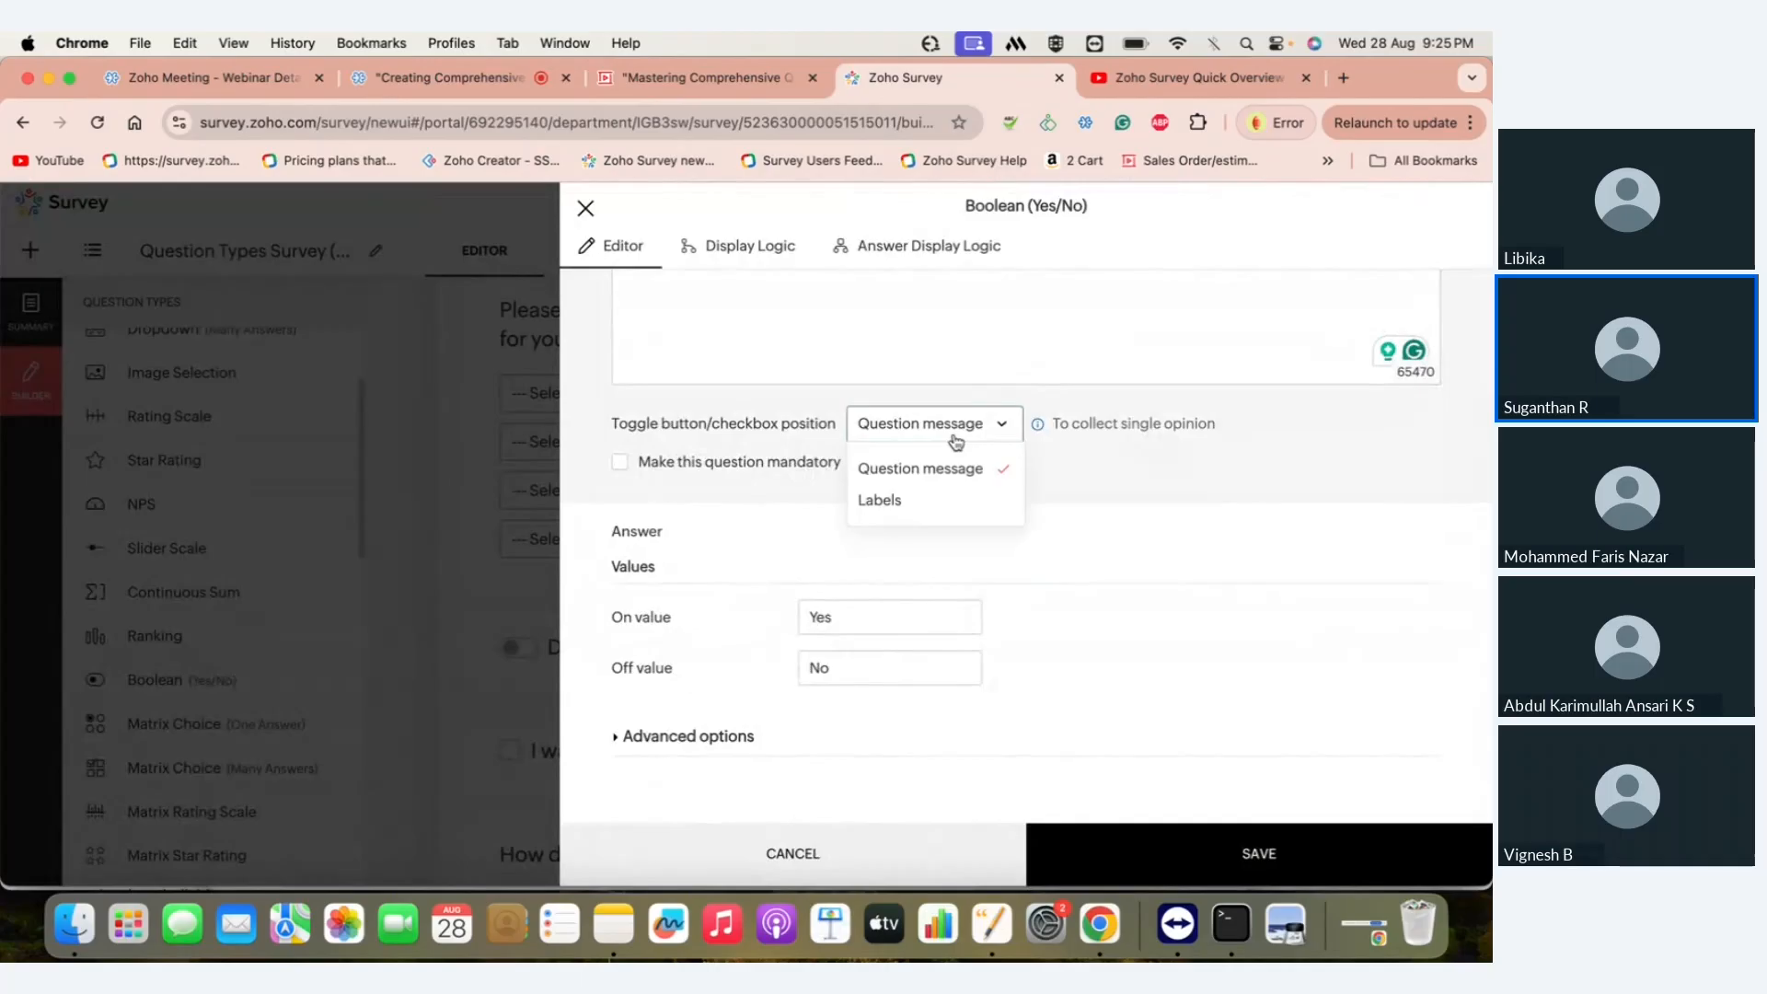
left_click(941, 500)
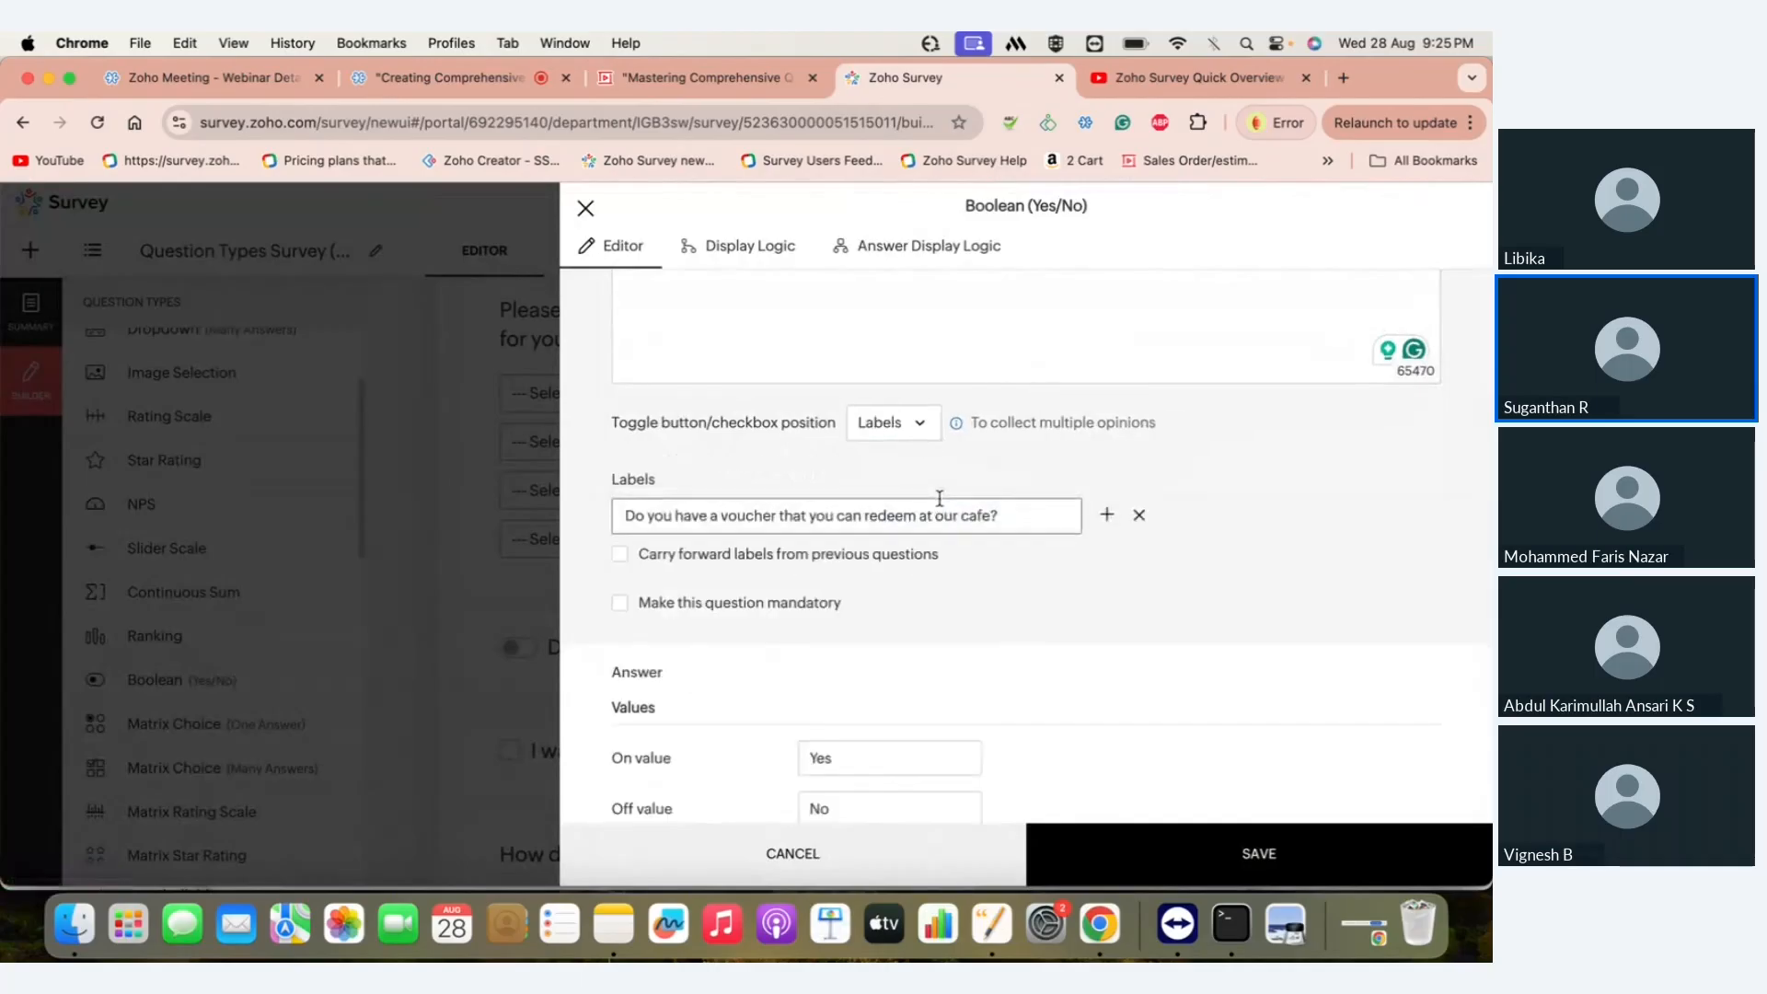
scroll(792, 488, "down", 3)
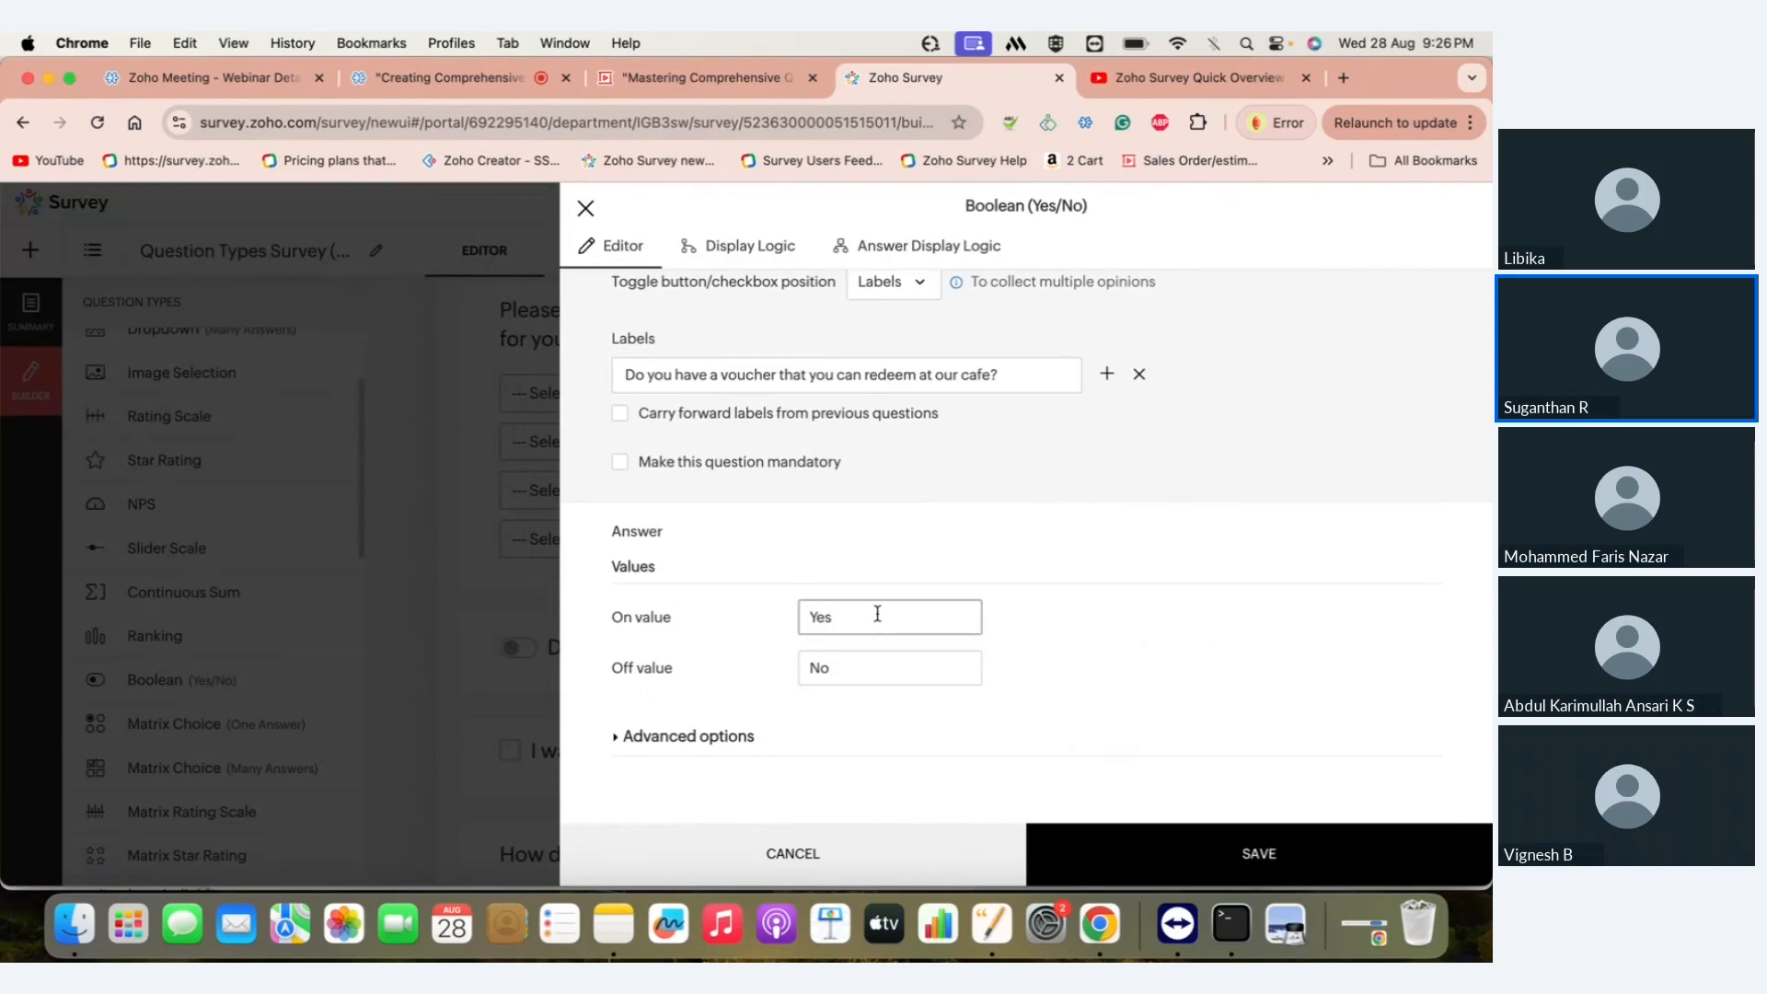
scroll(732, 474, "up", 3)
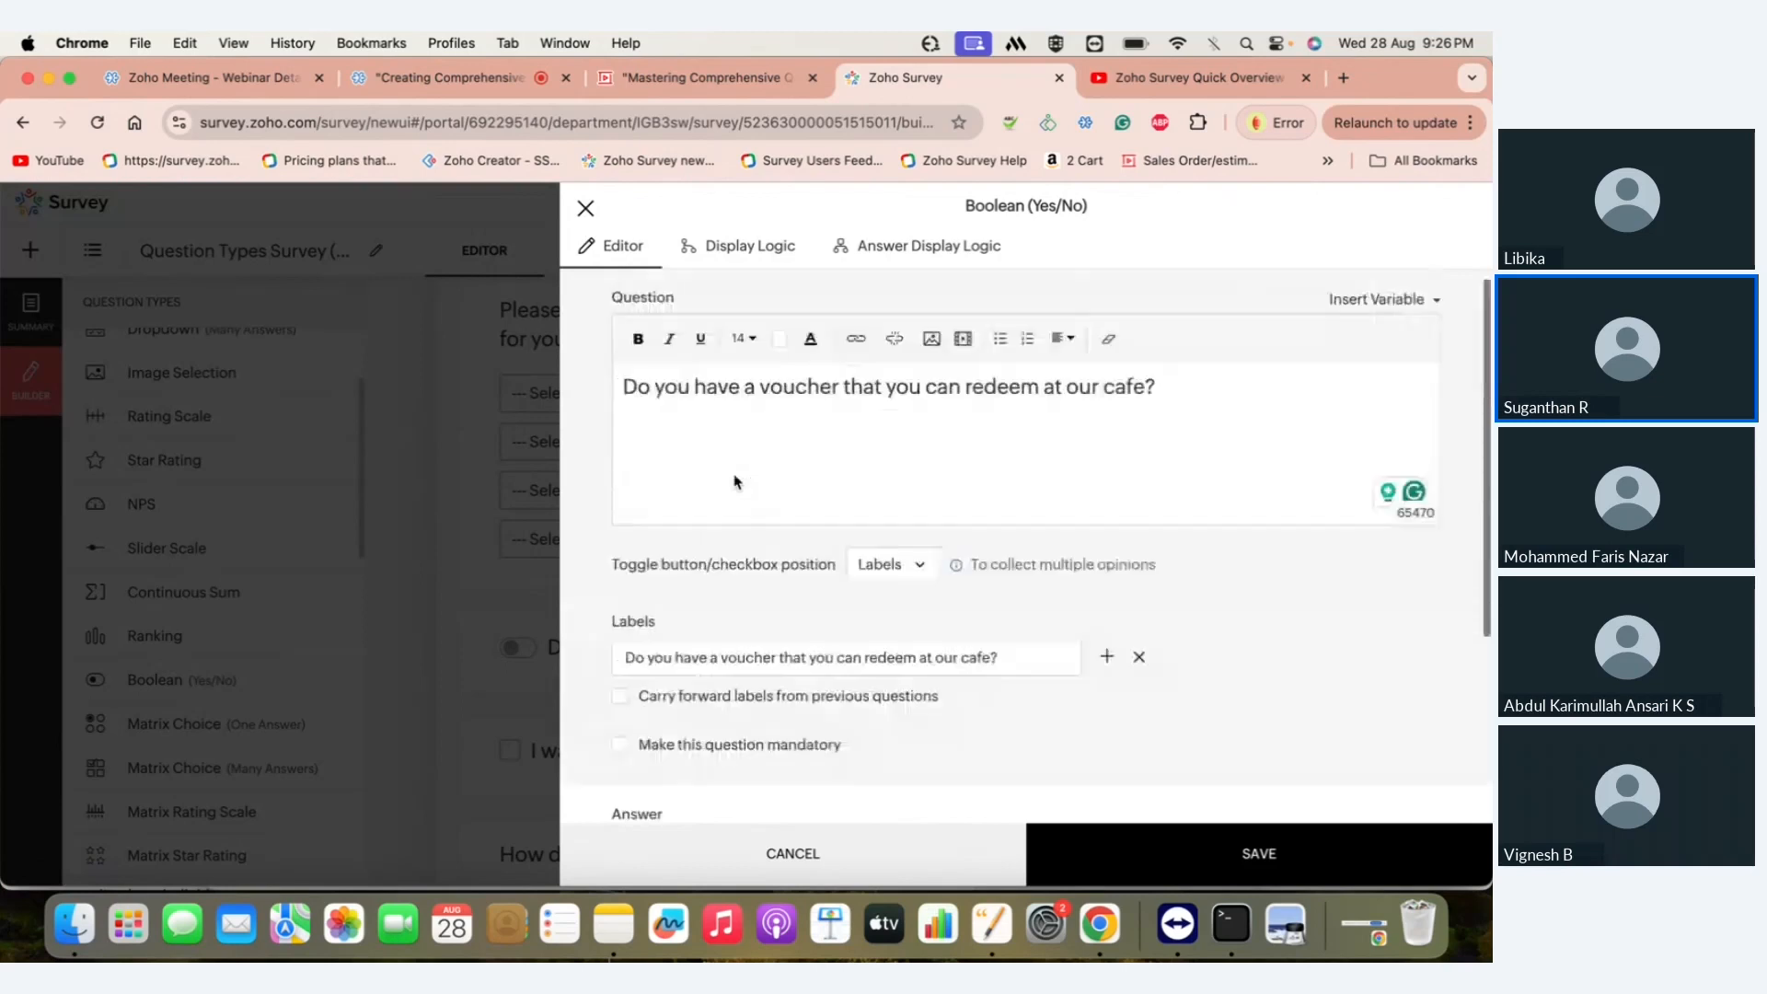
left_click(585, 208)
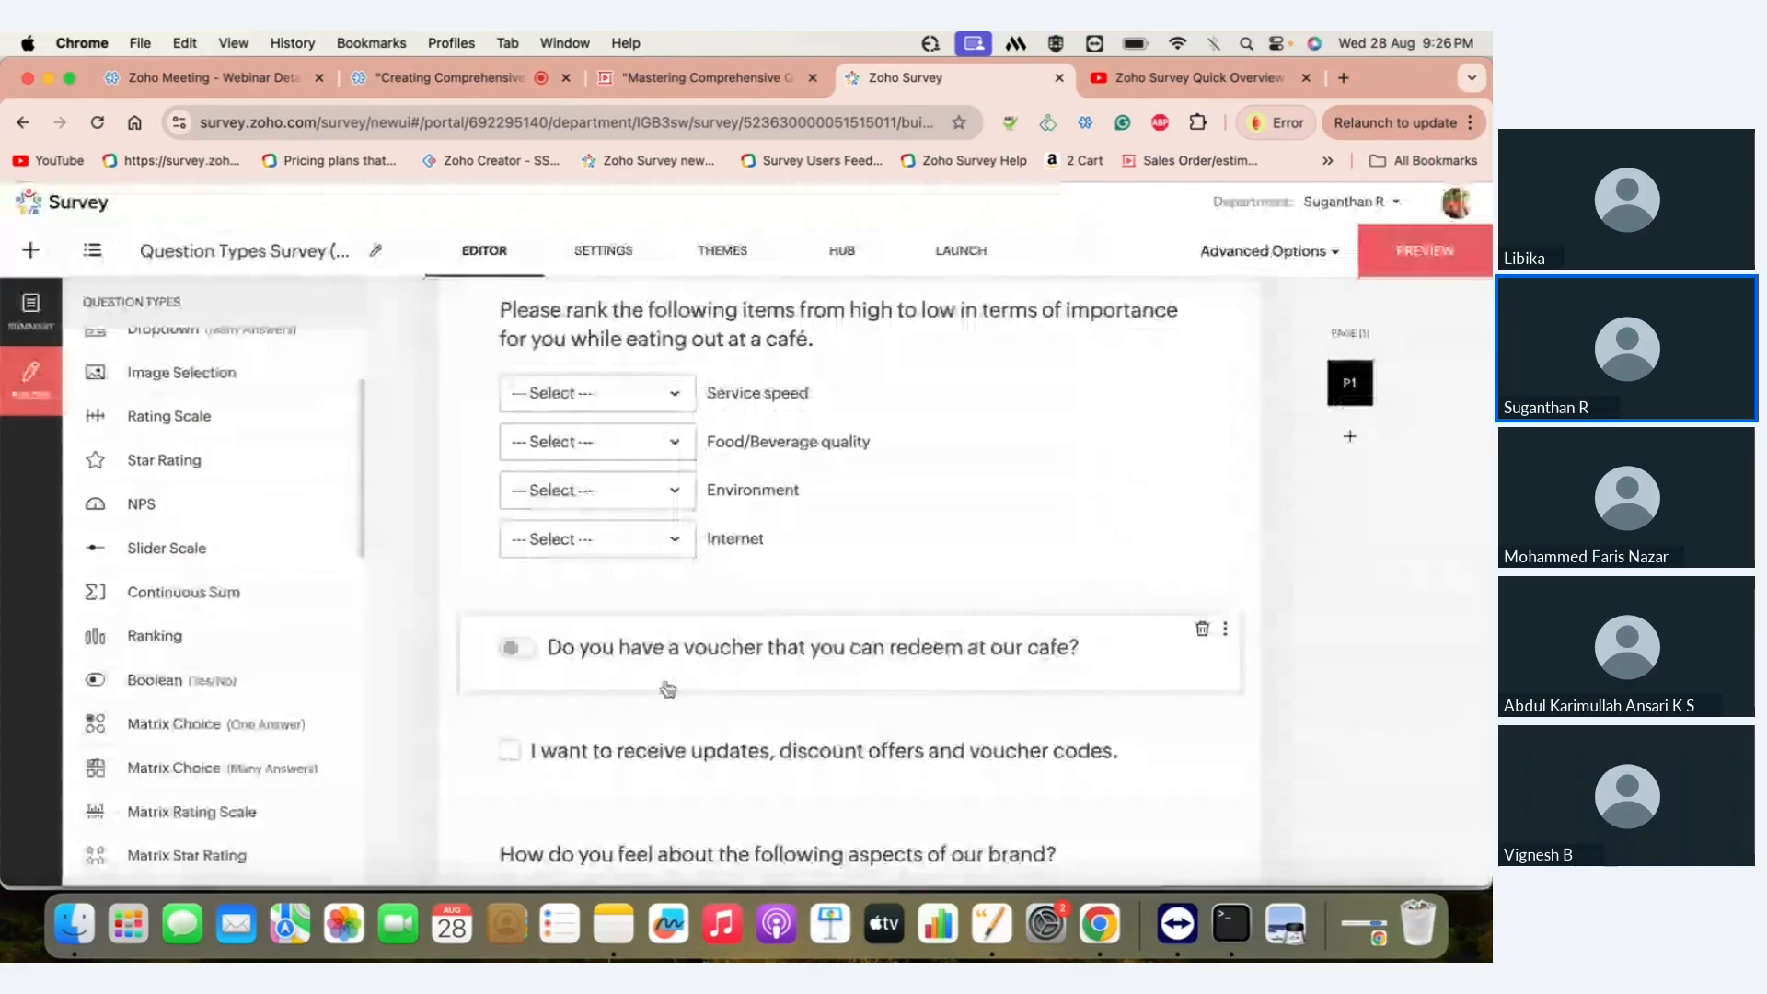
- Open the Boolean question about receiving updates and offers, examine its display format and position settings, and close it unchanged
left_click(670, 727)
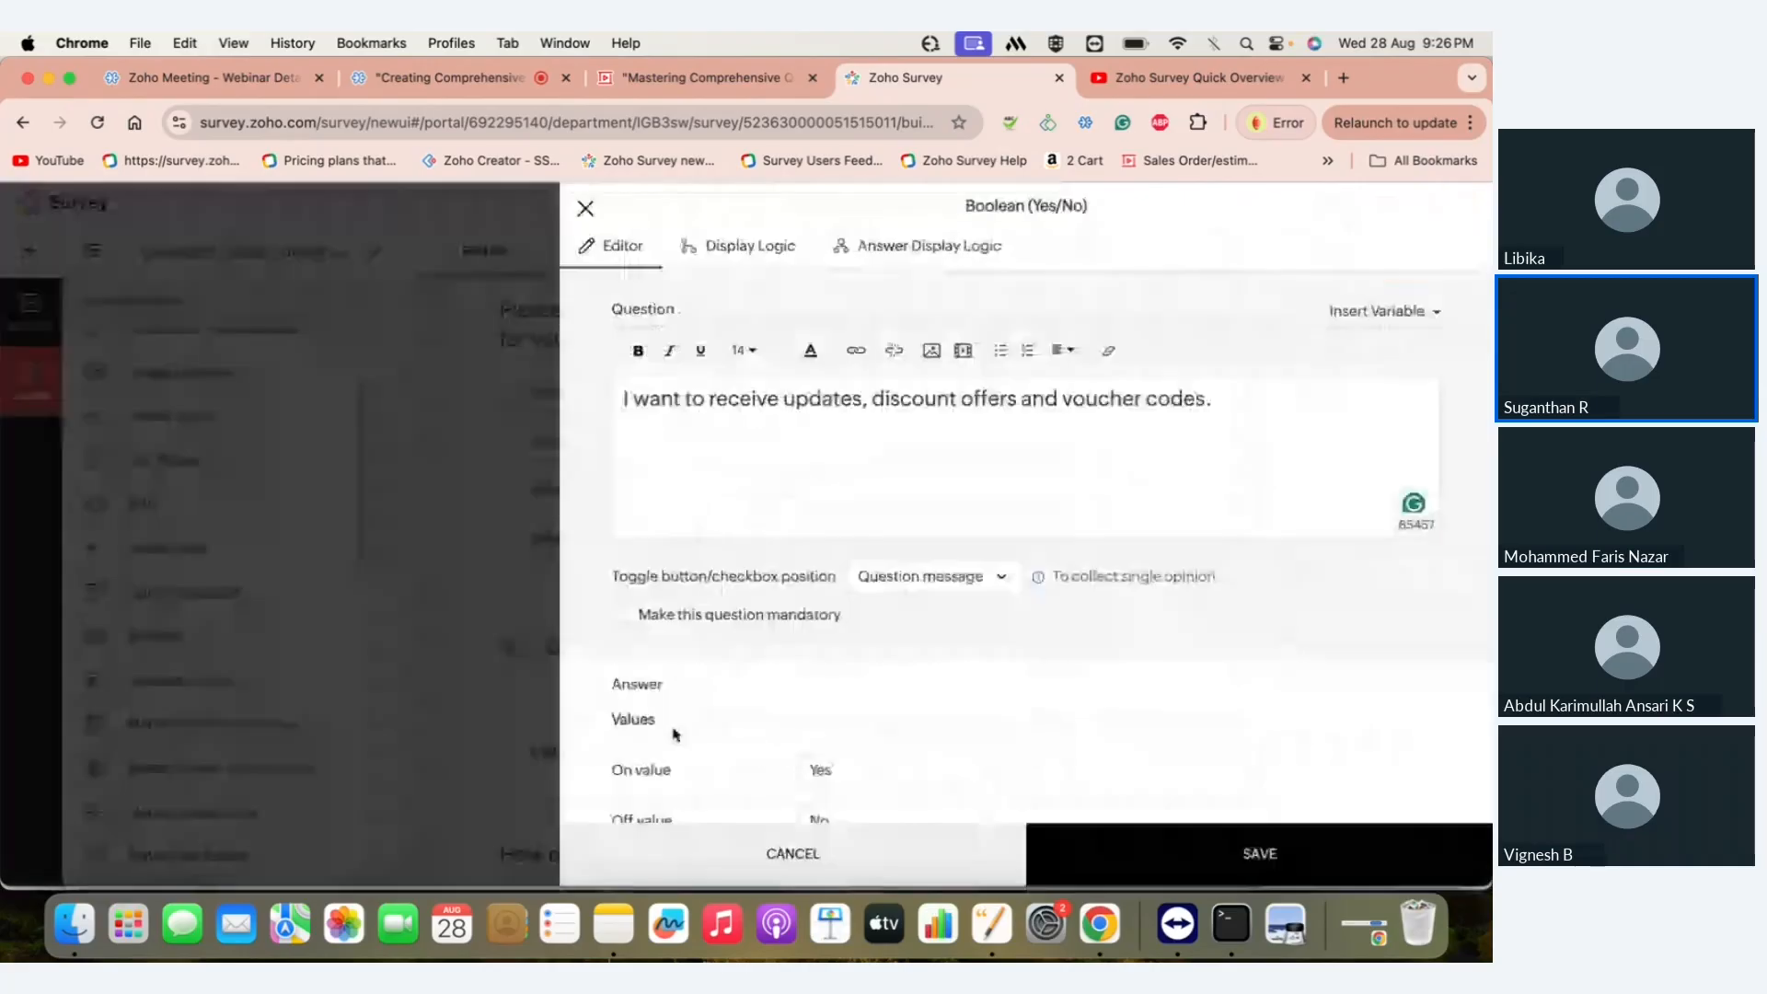
scroll(727, 627, "down", 5)
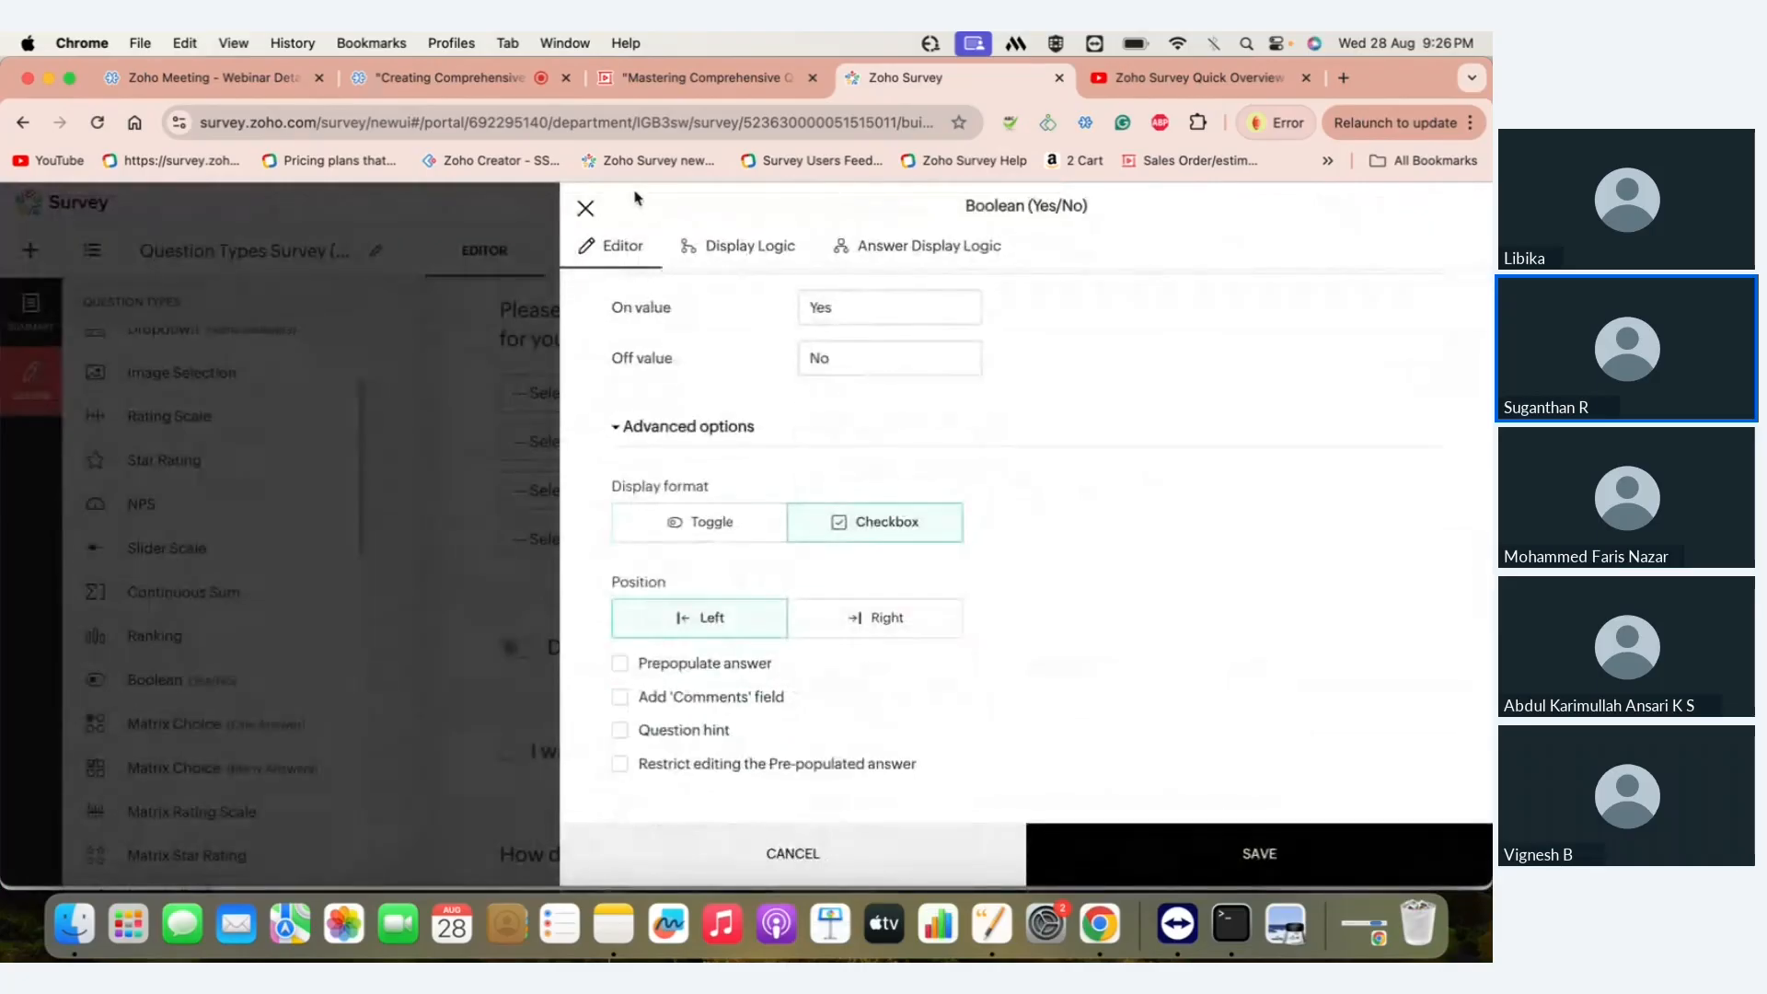
left_click(586, 211)
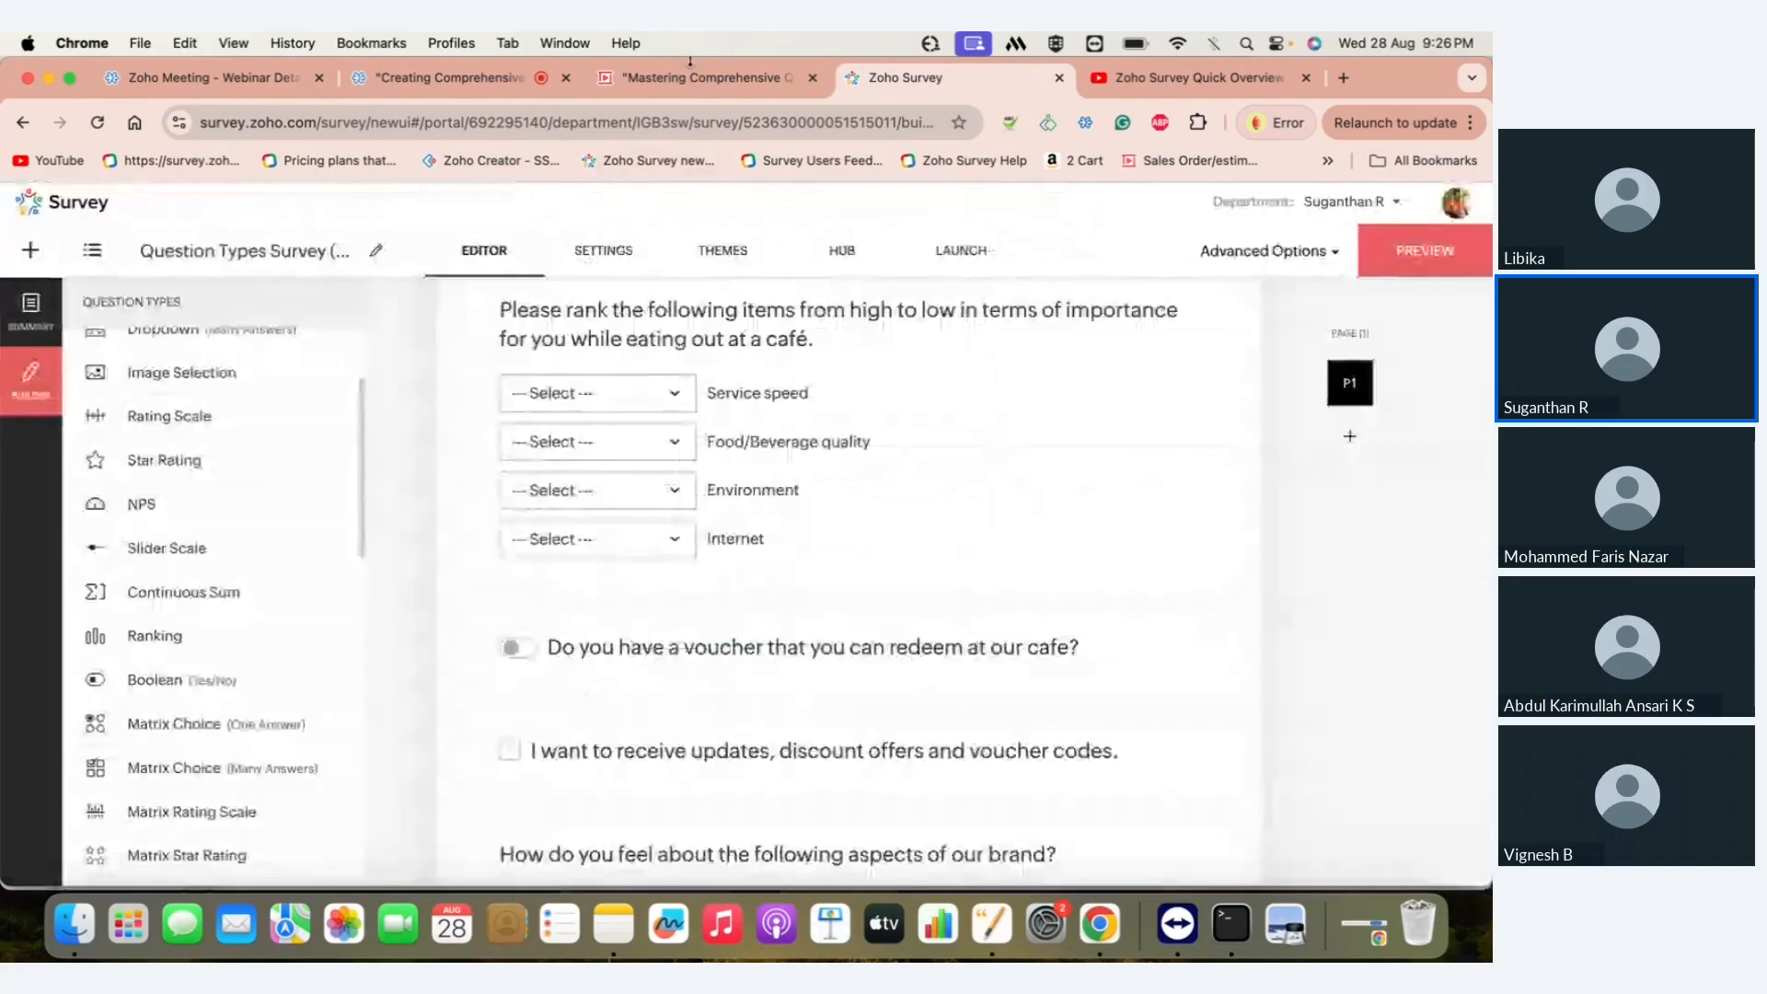
- Show the Image selection and Open-end Questions slides in the Zoho Show presentation, and return to the Zoho Survey editor
left_click(670, 81)
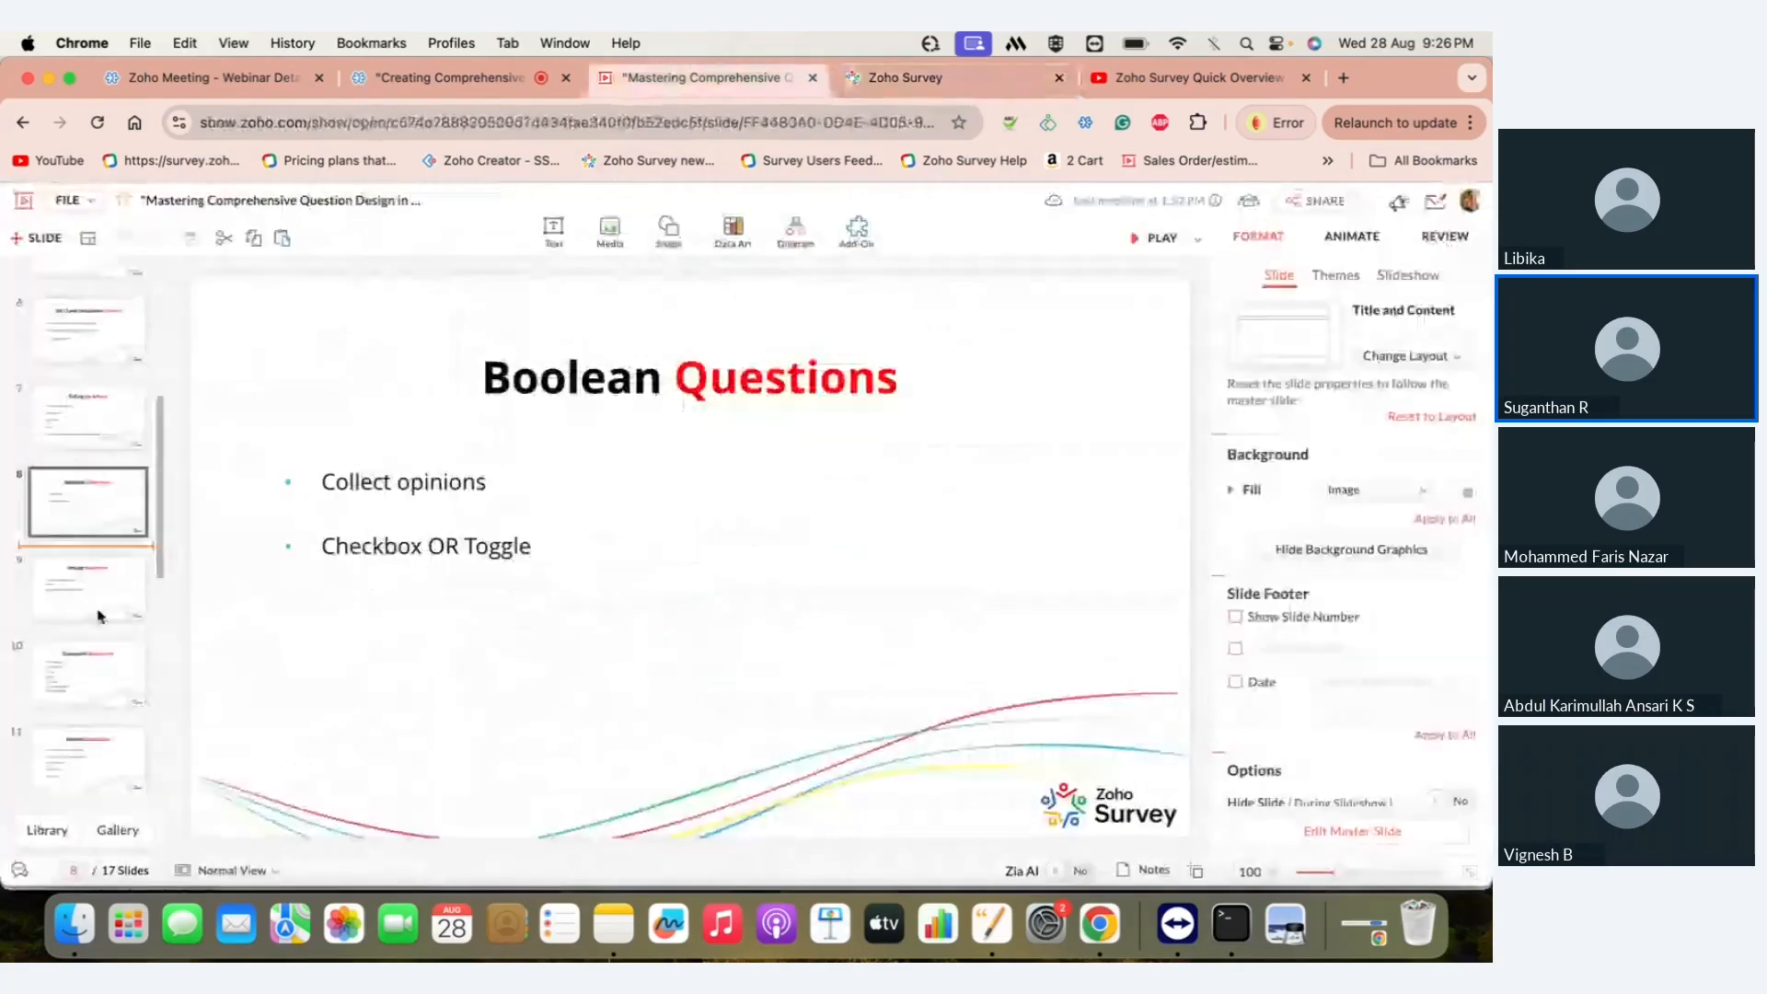
left_click(98, 613)
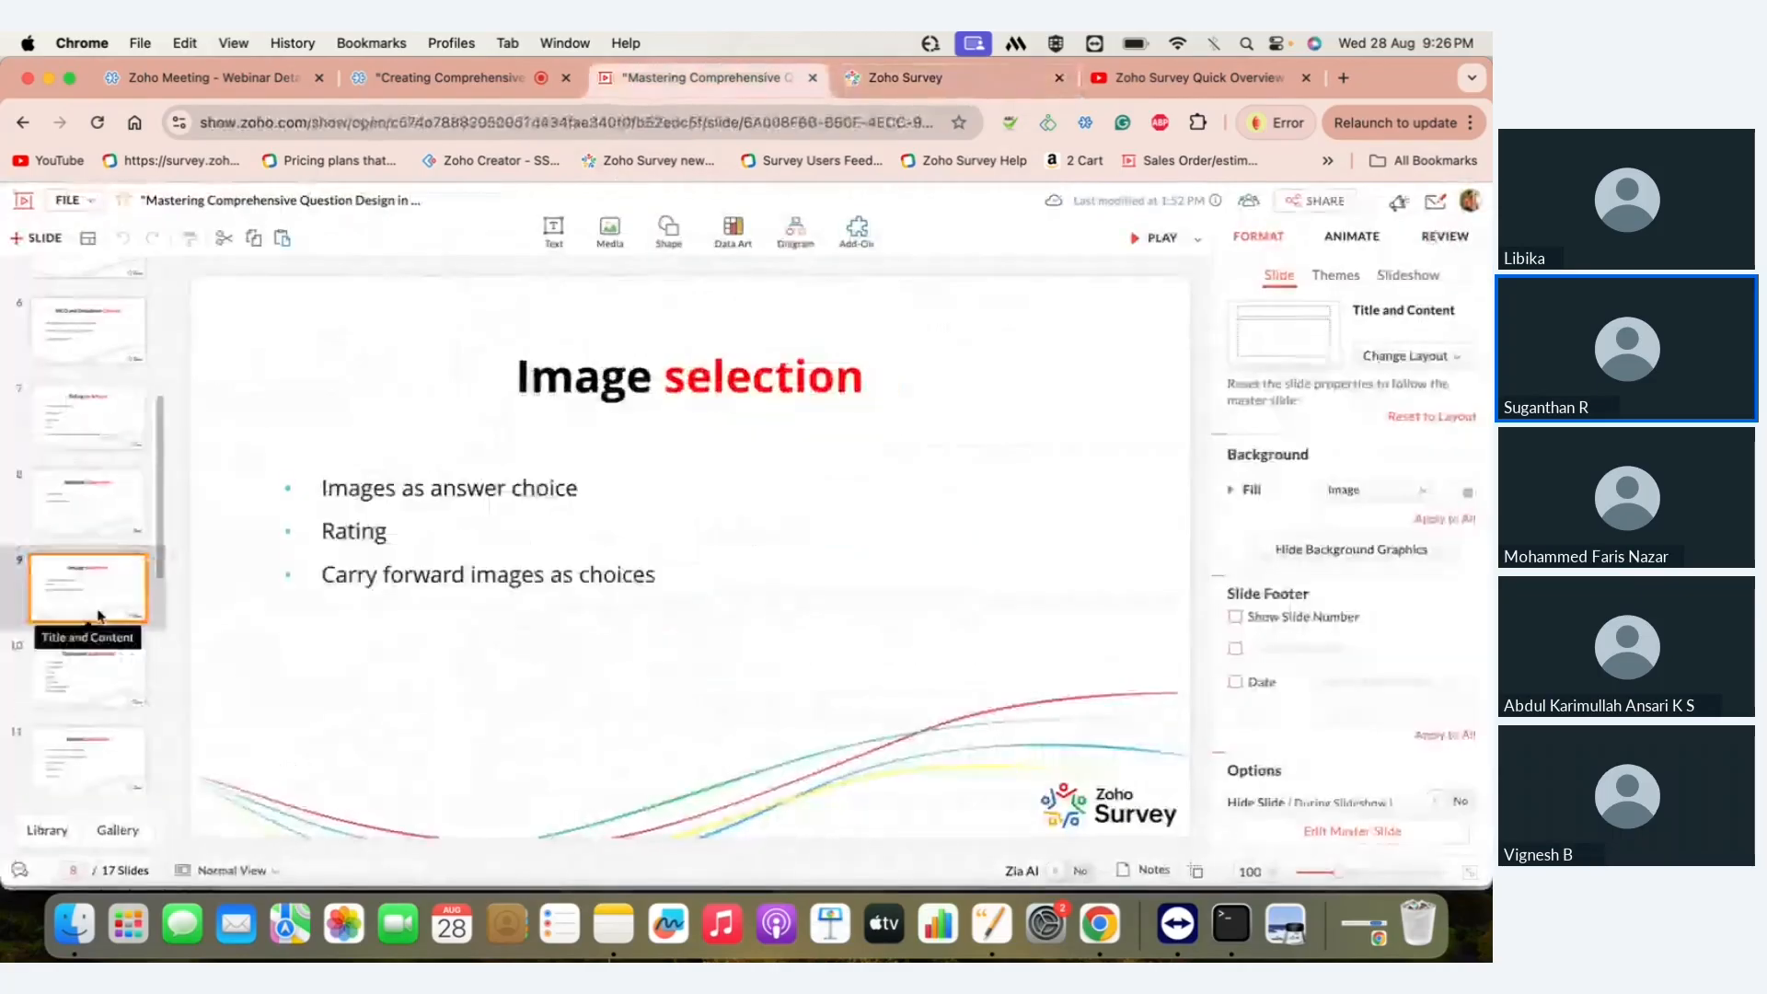
left_click(101, 624)
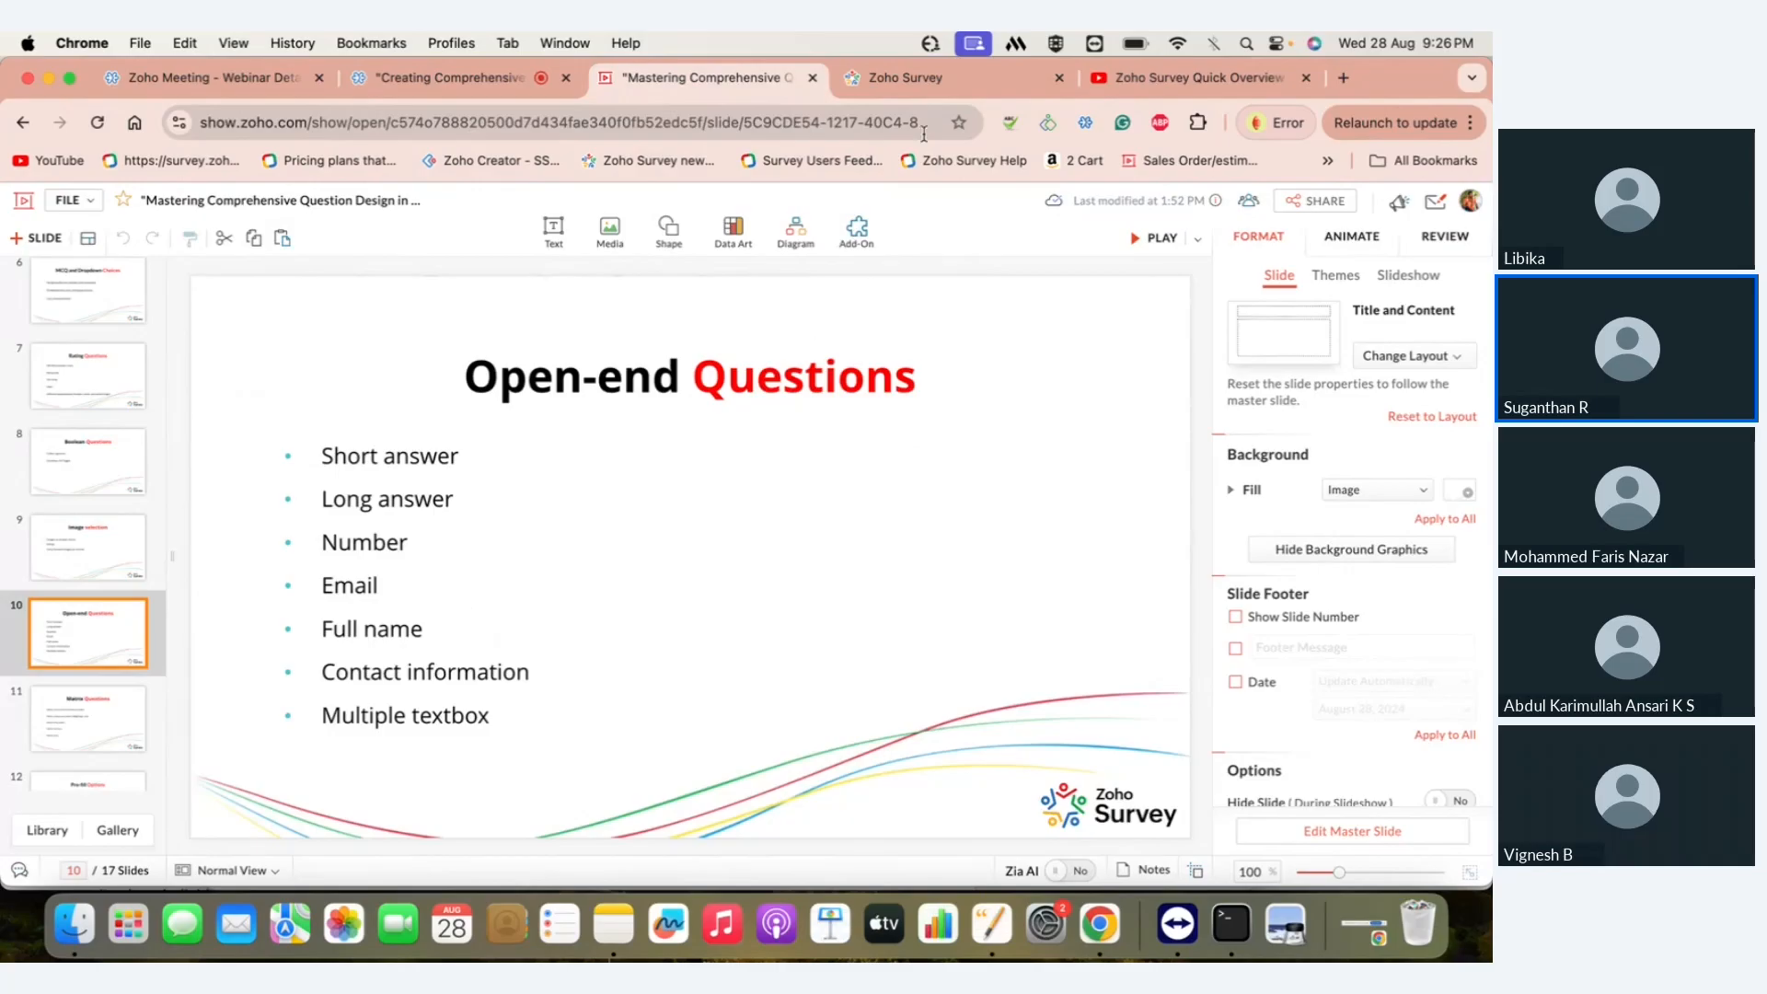
left_click(907, 77)
- Locate the name, email and mobile number questions in the survey, and look over the open-ended question types on offer
scroll(763, 685, "down", 6)
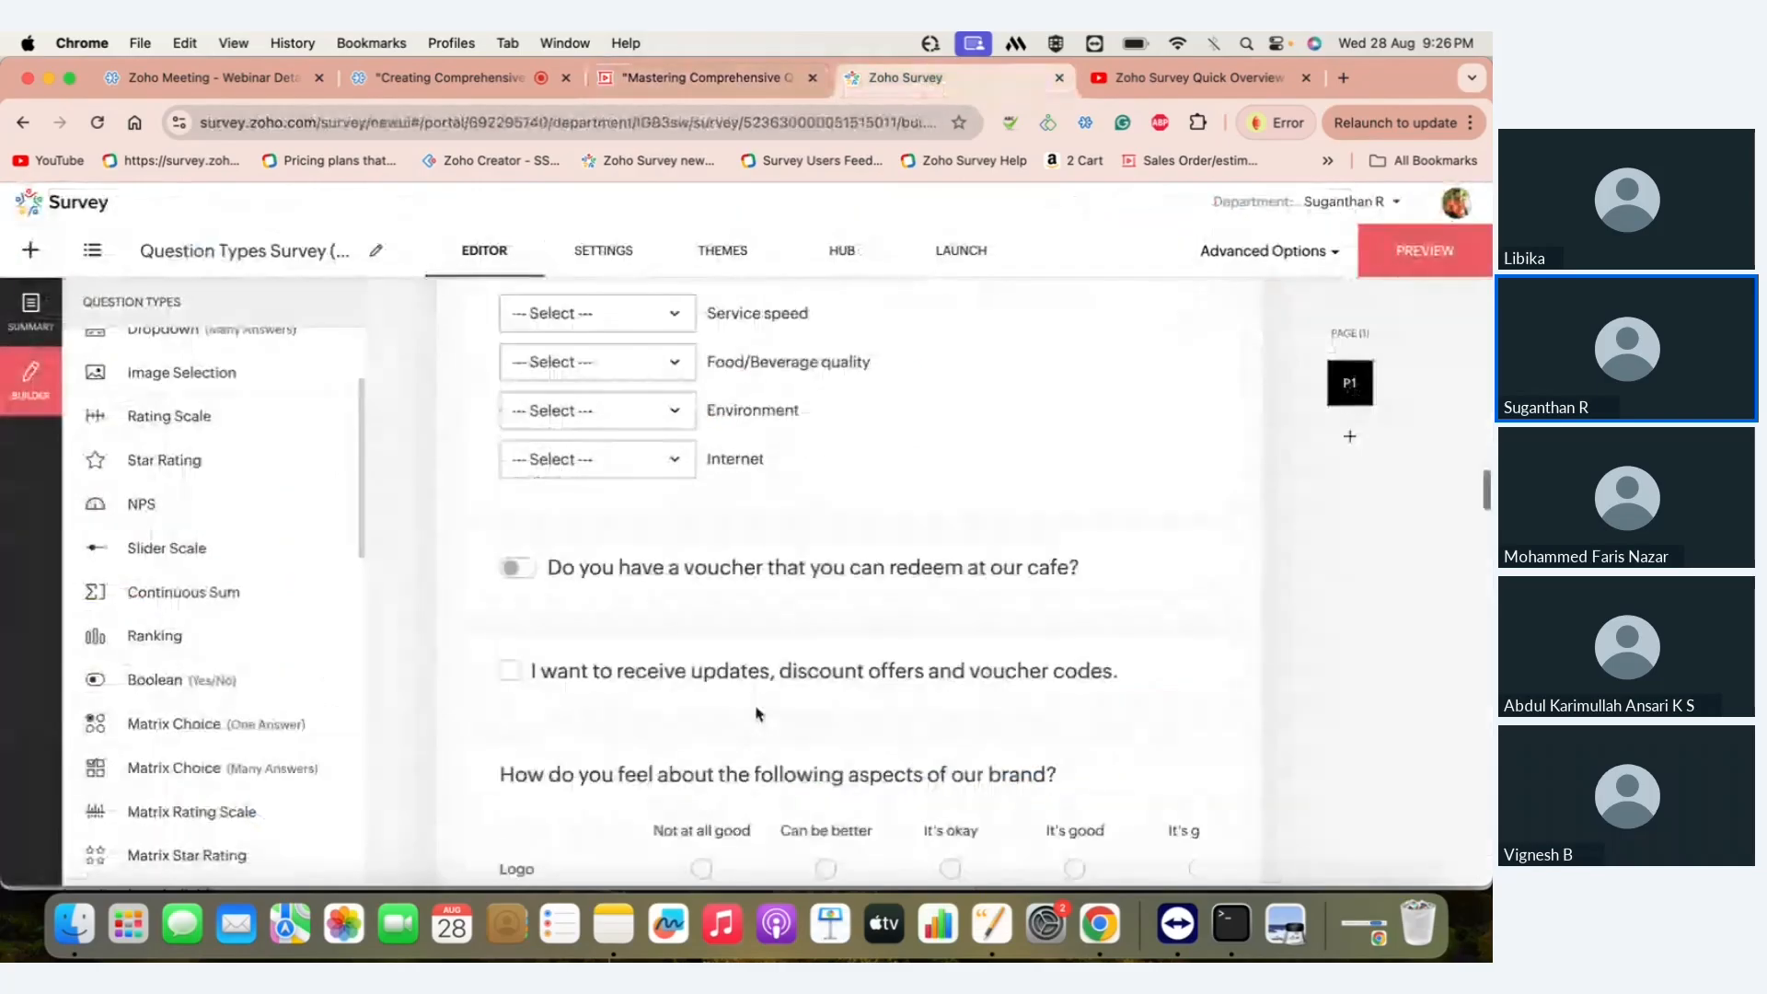
scroll(757, 713, "down", 6)
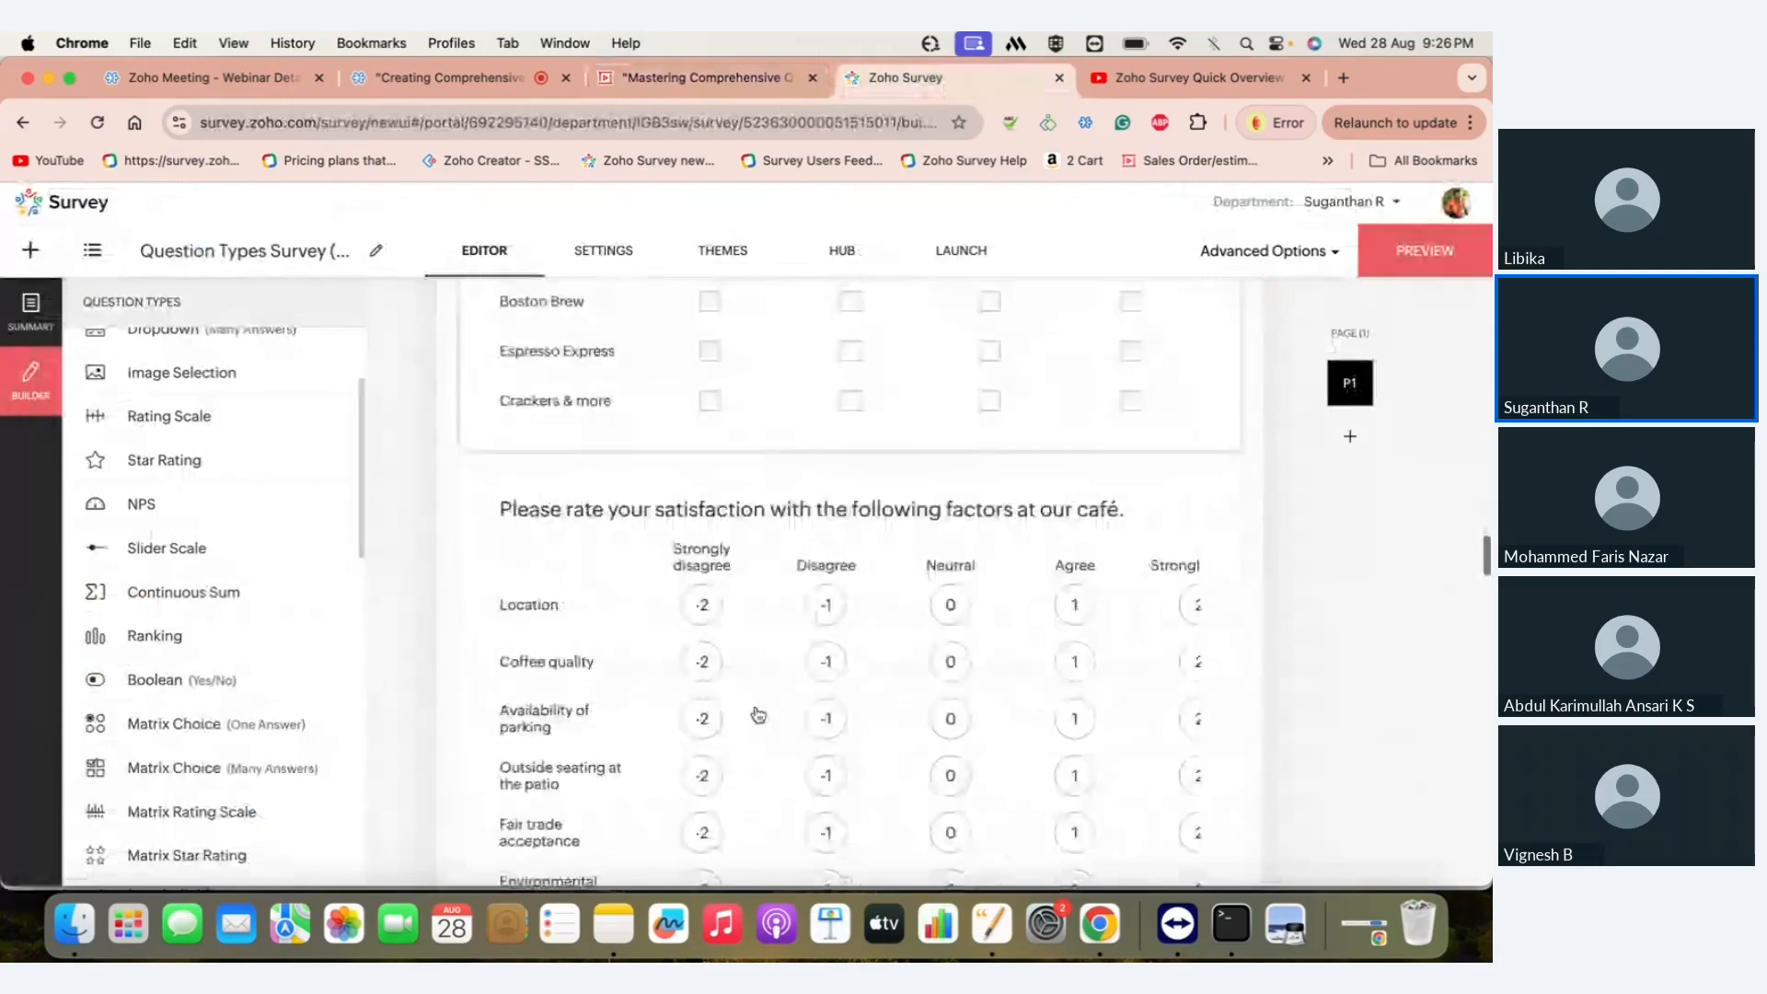
scroll(757, 715, "down", 6)
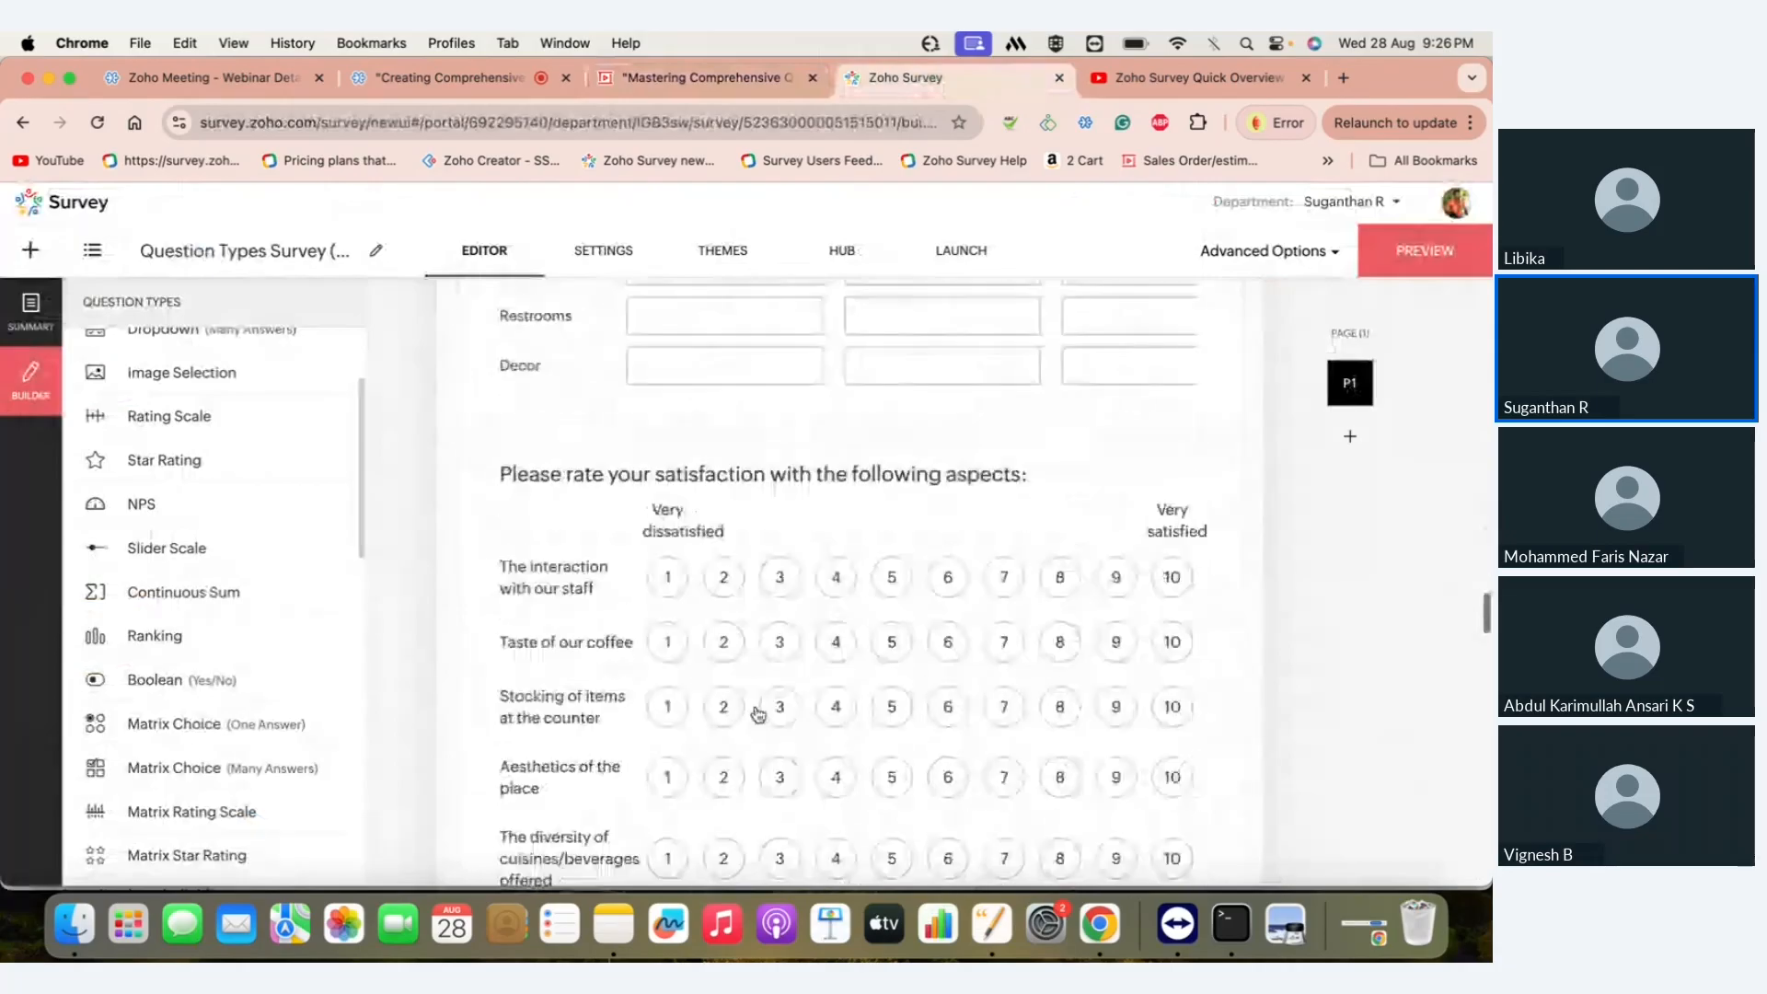
scroll(757, 713, "down", 10)
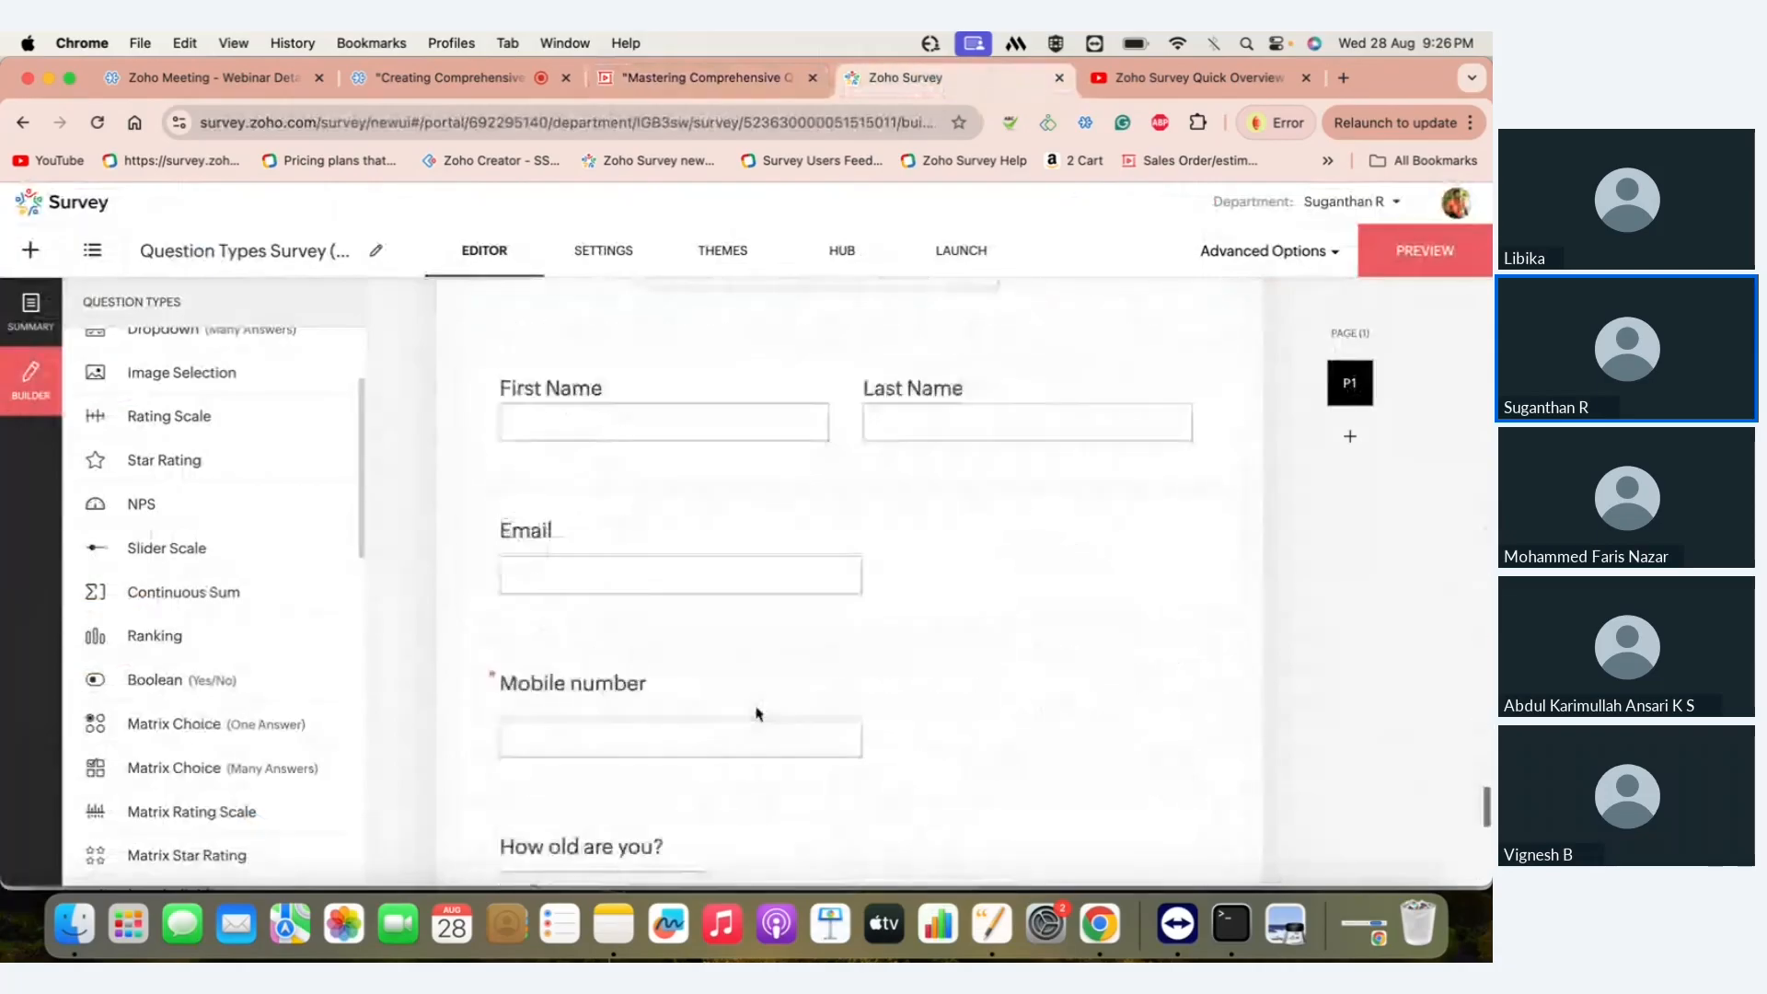
scroll(756, 714, "up", 1)
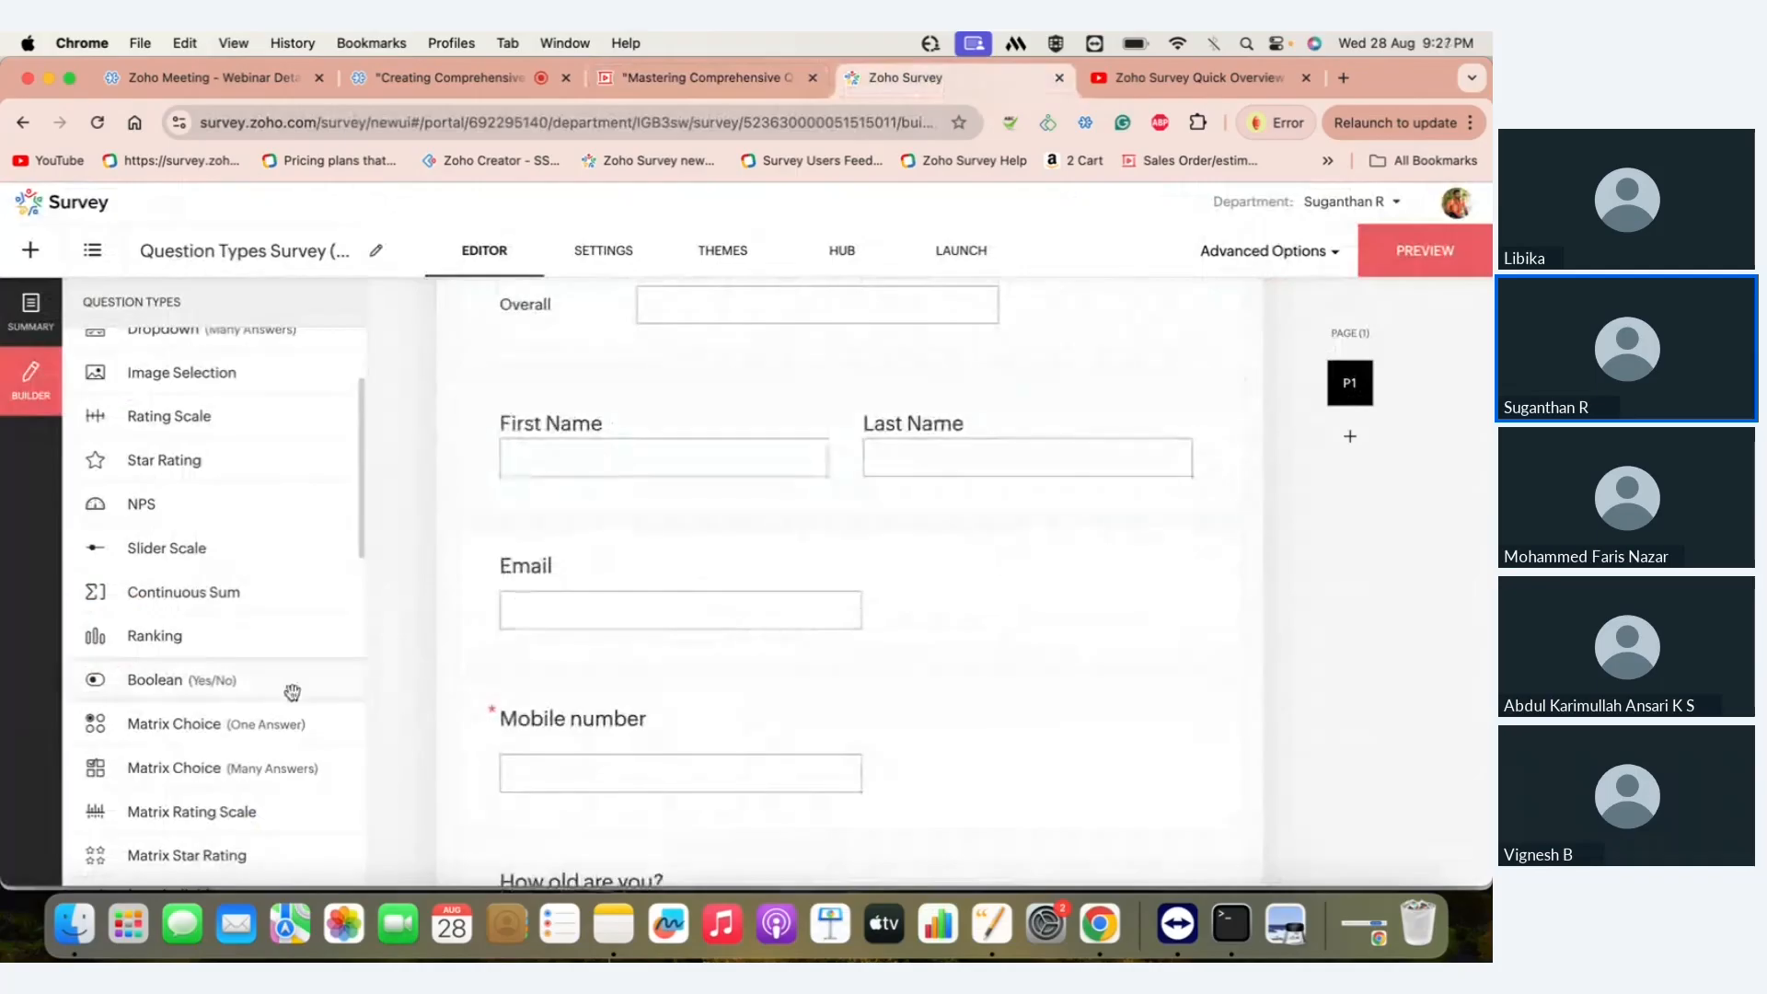
scroll(292, 692, "down", 6)
scroll(292, 692, "down", 1)
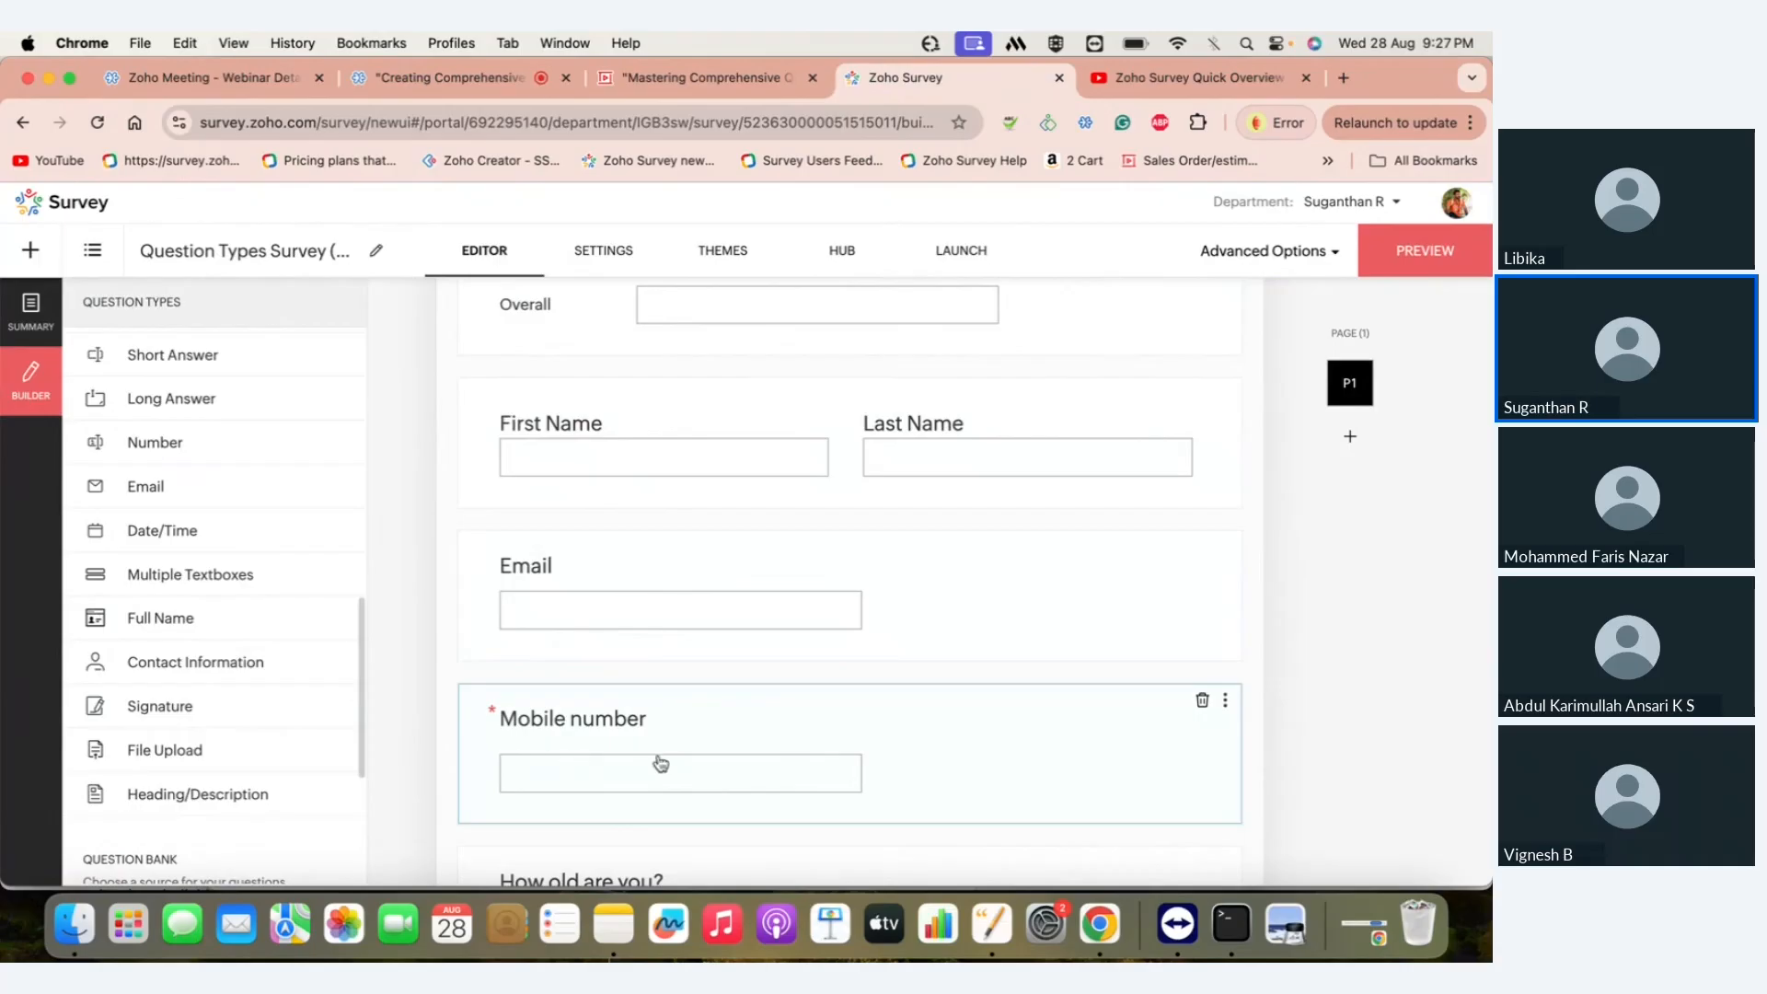
scroll(661, 763, "down", 2)
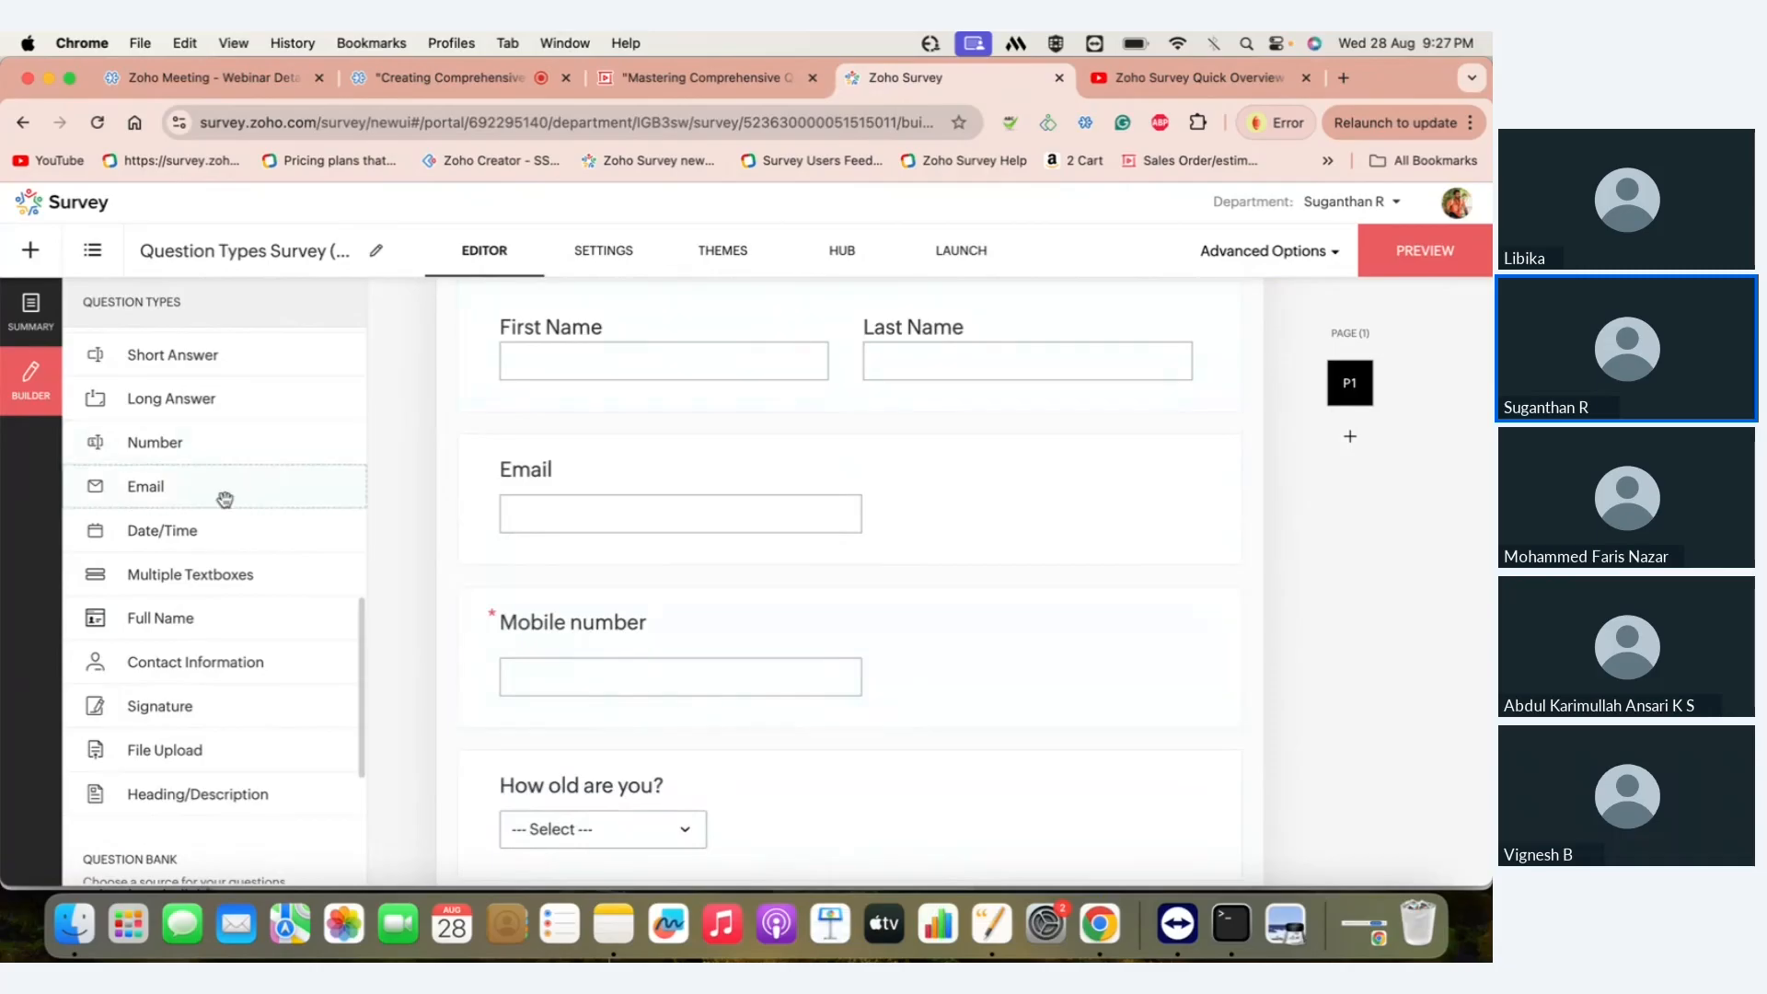
- Open the Email question, examine its advanced options for textbox size, prepopulation and encryption, and close it without changes
left_click(628, 523)
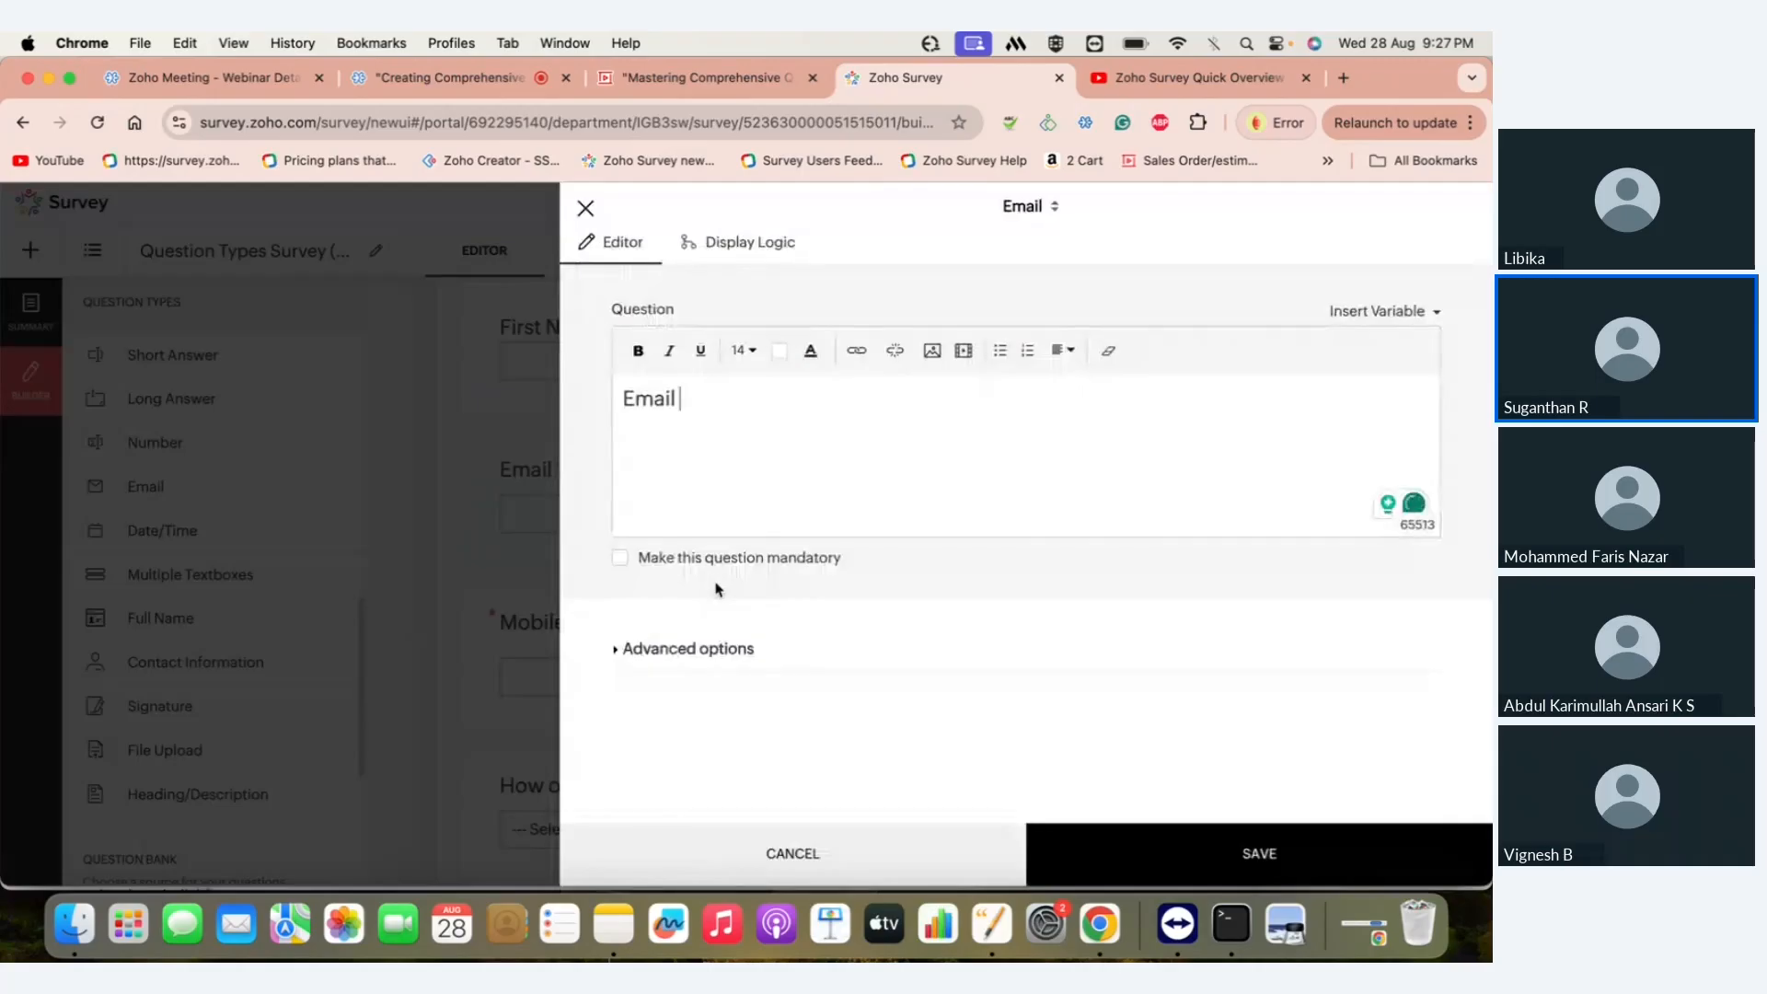
left_click(632, 650)
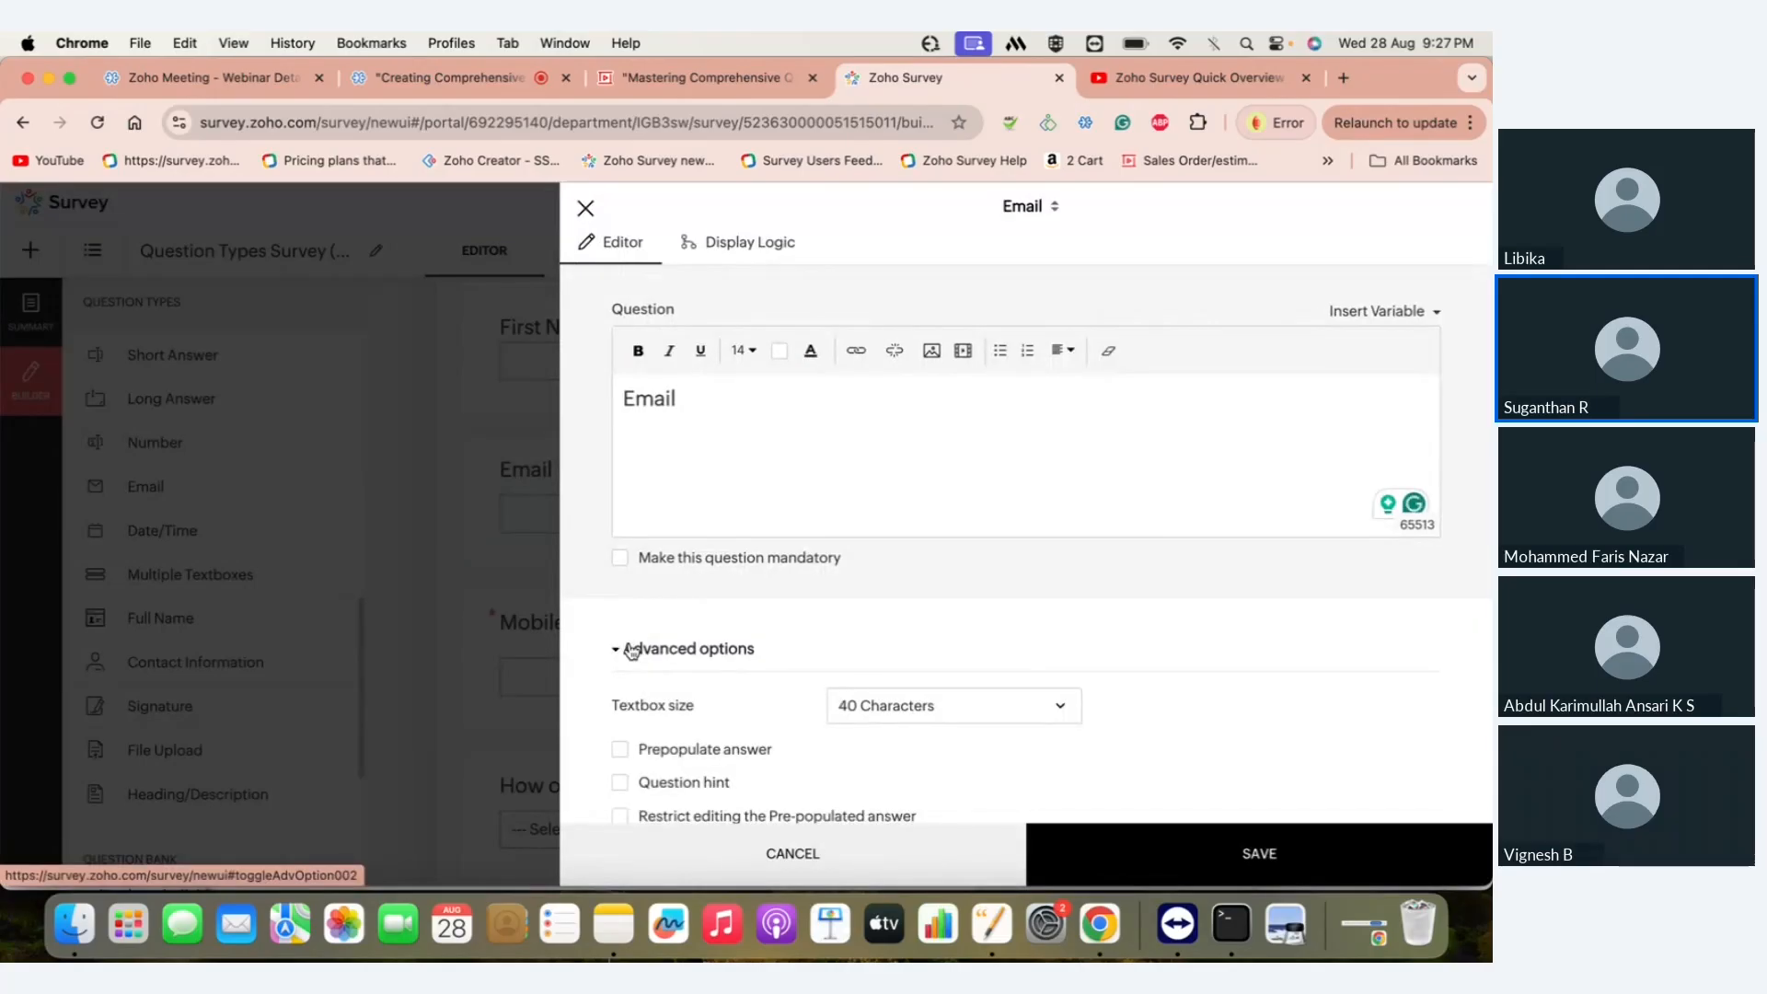
scroll(939, 604, "down", 3)
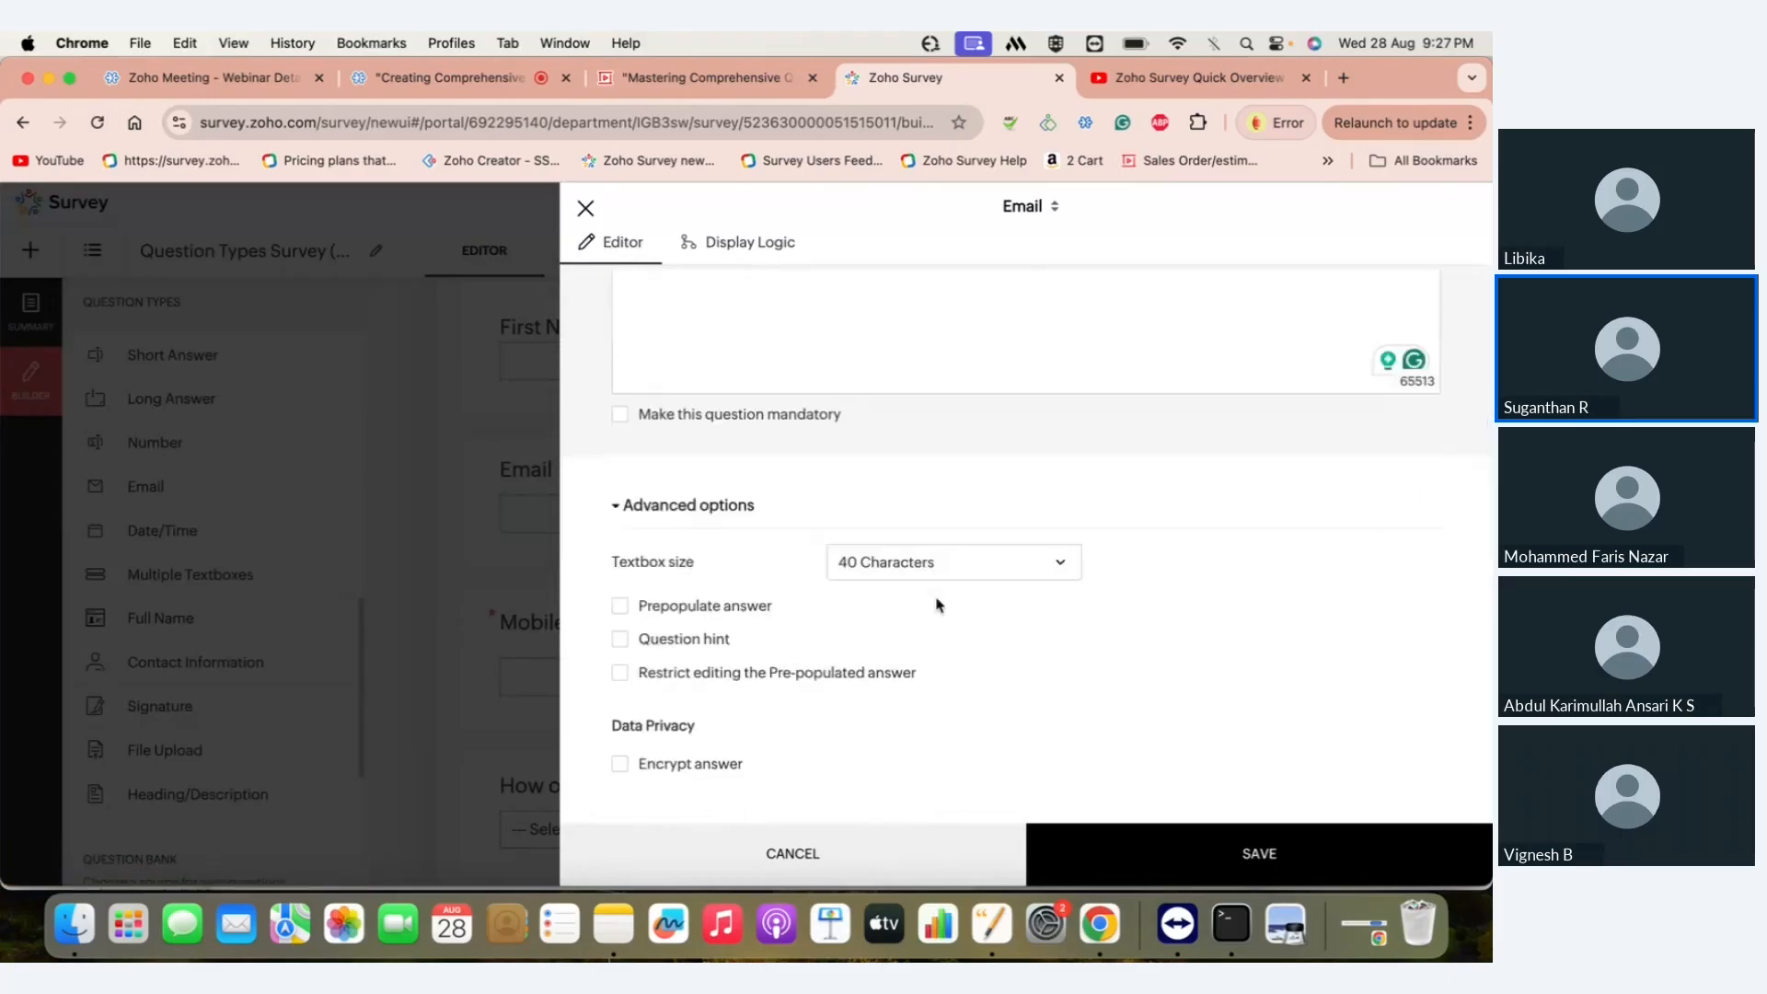
left_click(587, 209)
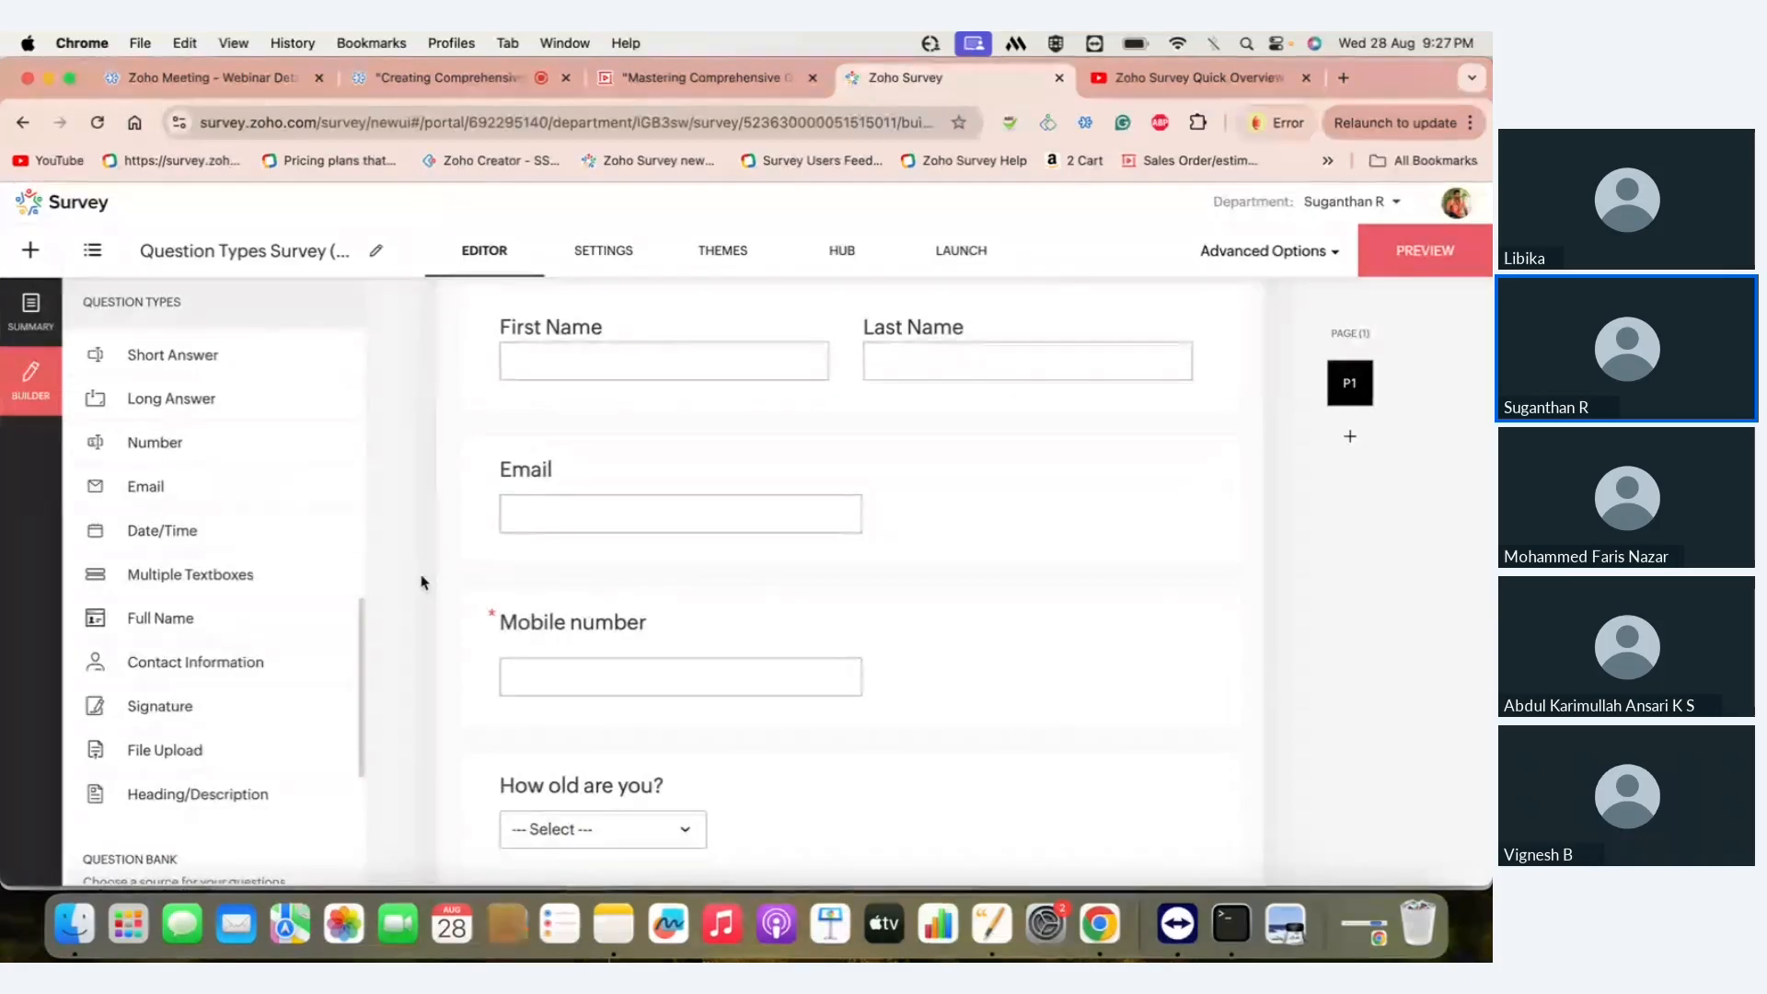
- Open the Mobile number question, try reselecting Custom from its validation types, and discard the changes
left_click(705, 682)
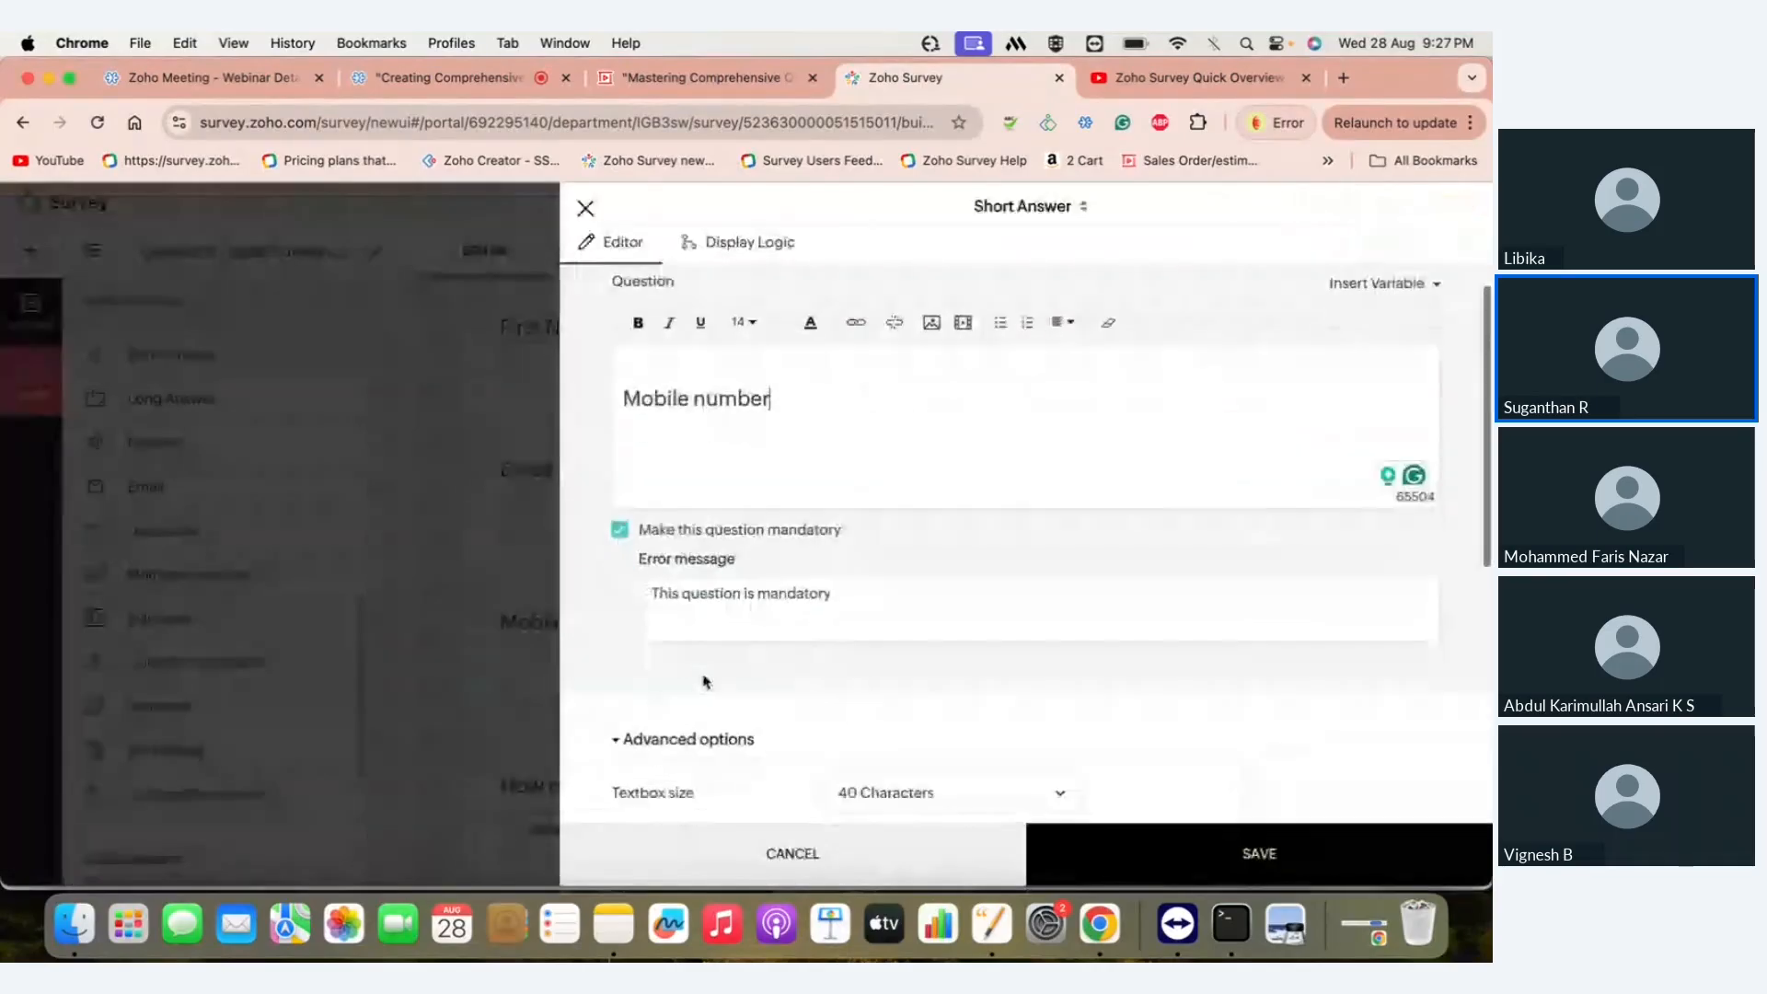
scroll(705, 681, "down", 5)
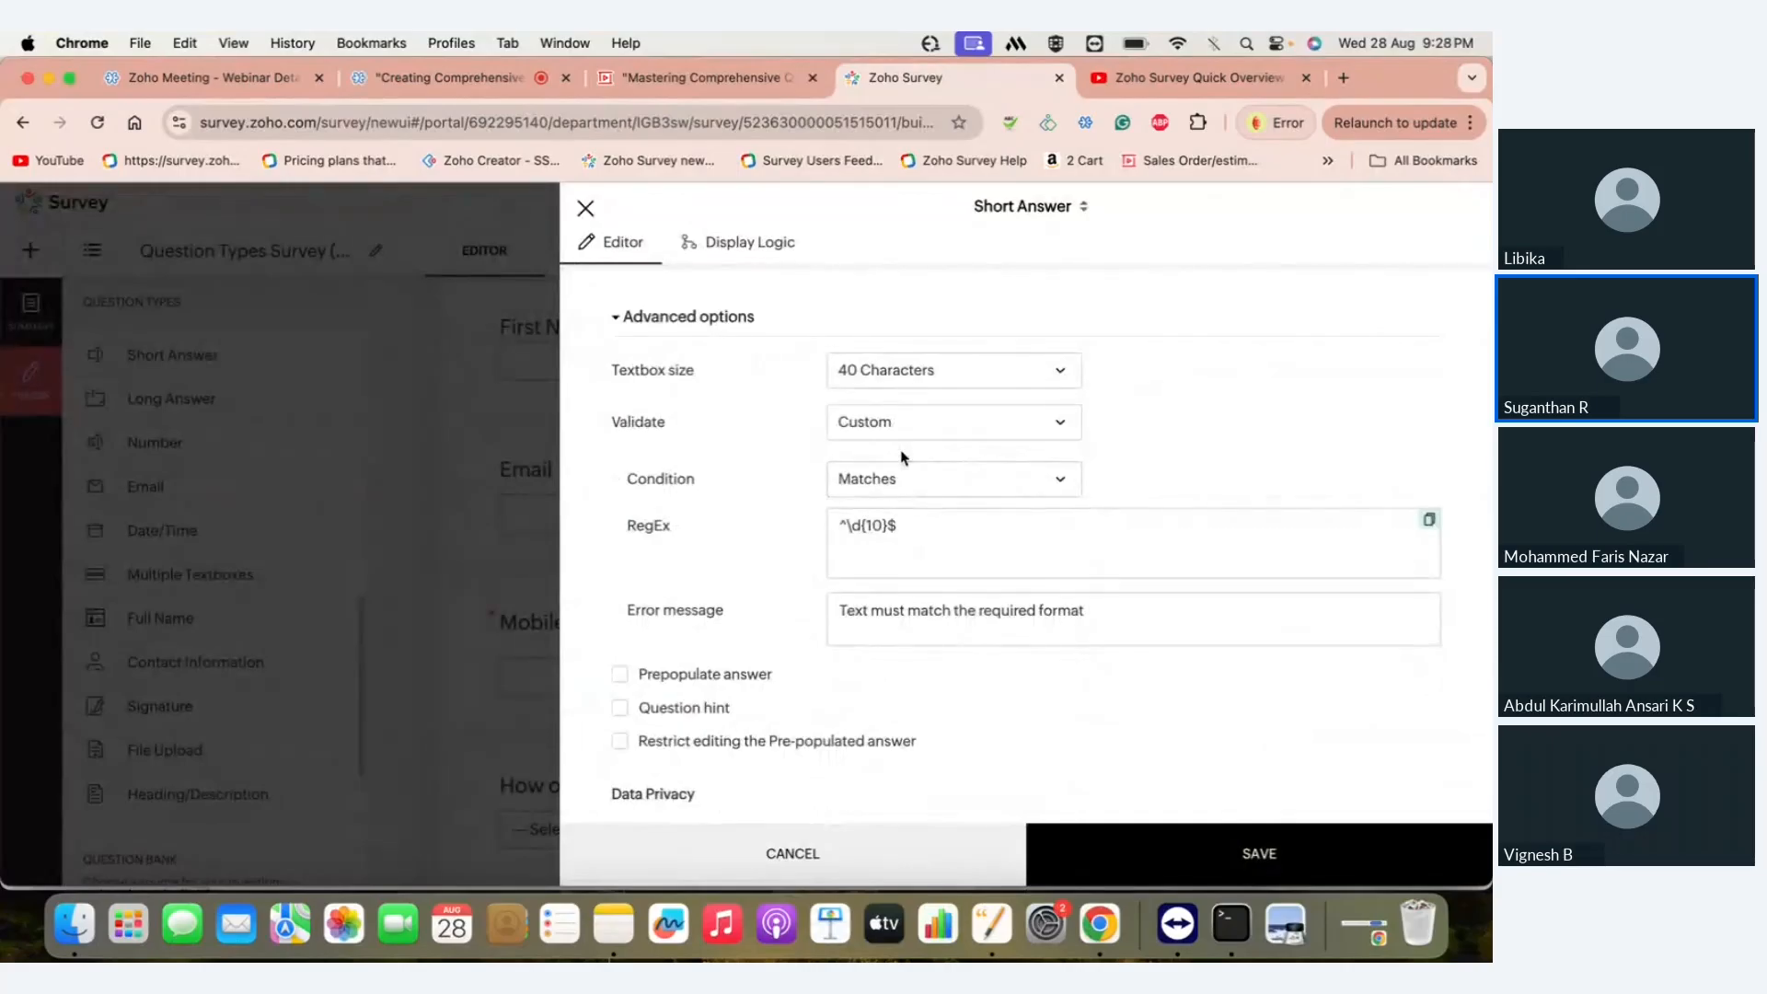
left_click(977, 423)
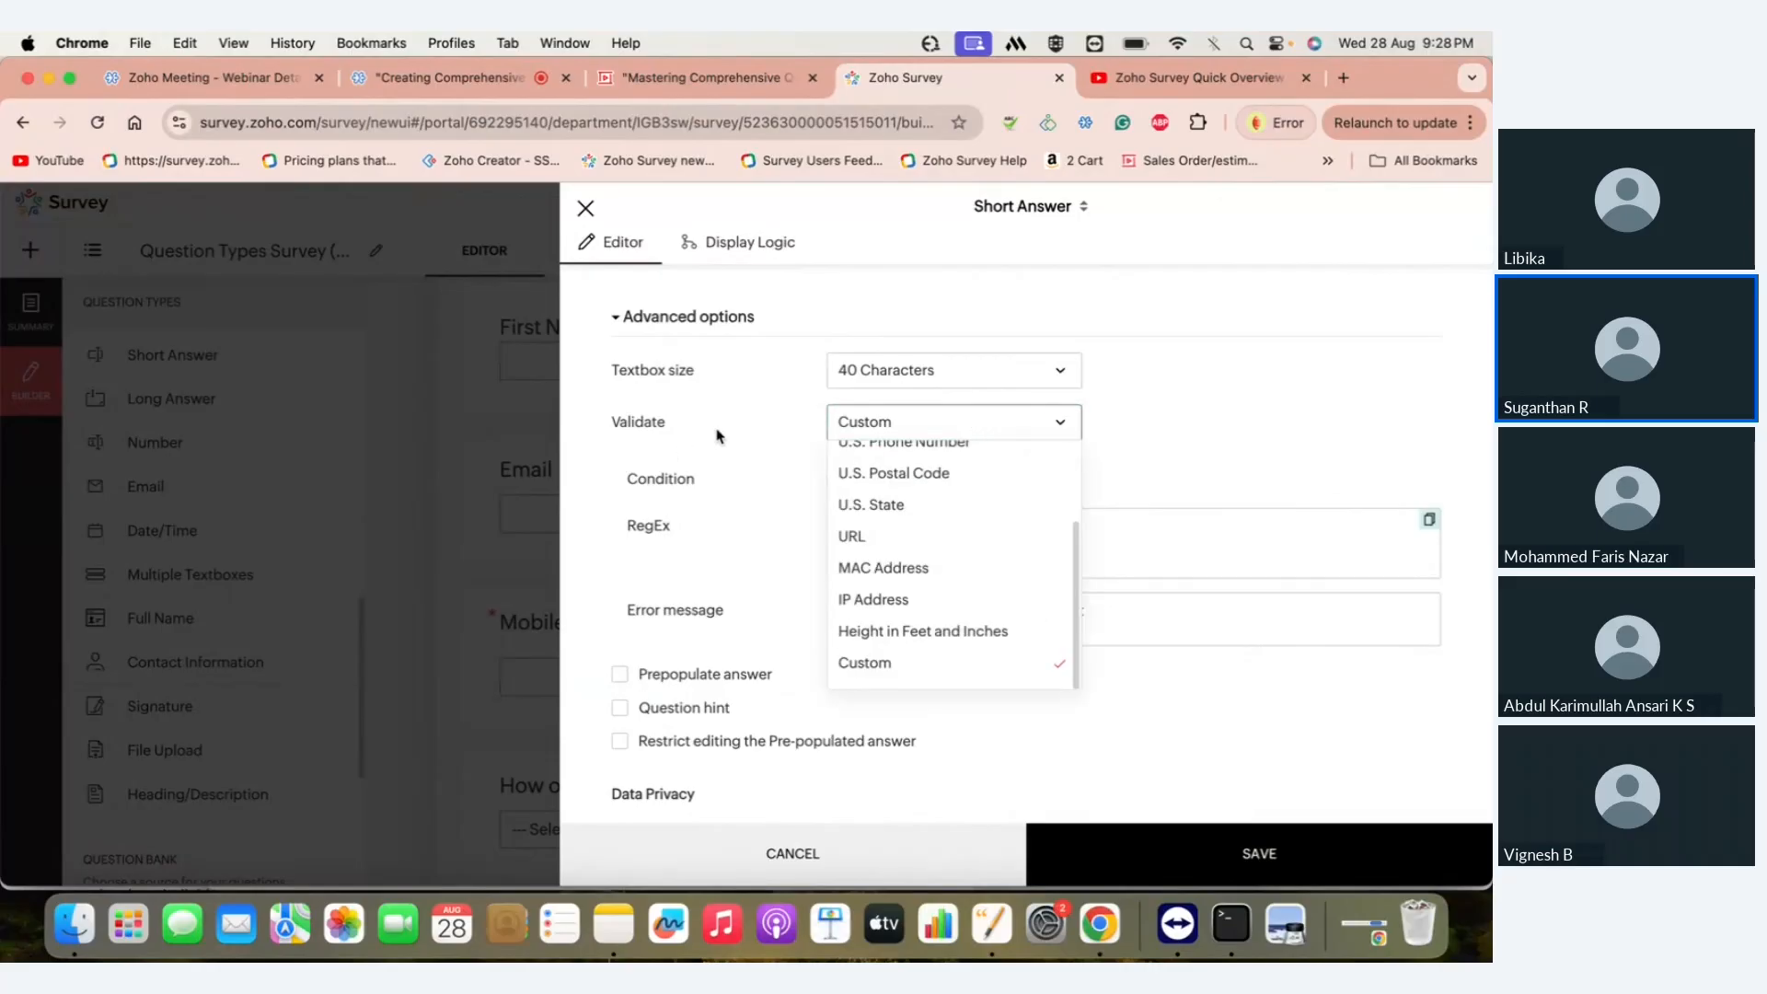
left_click(947, 665)
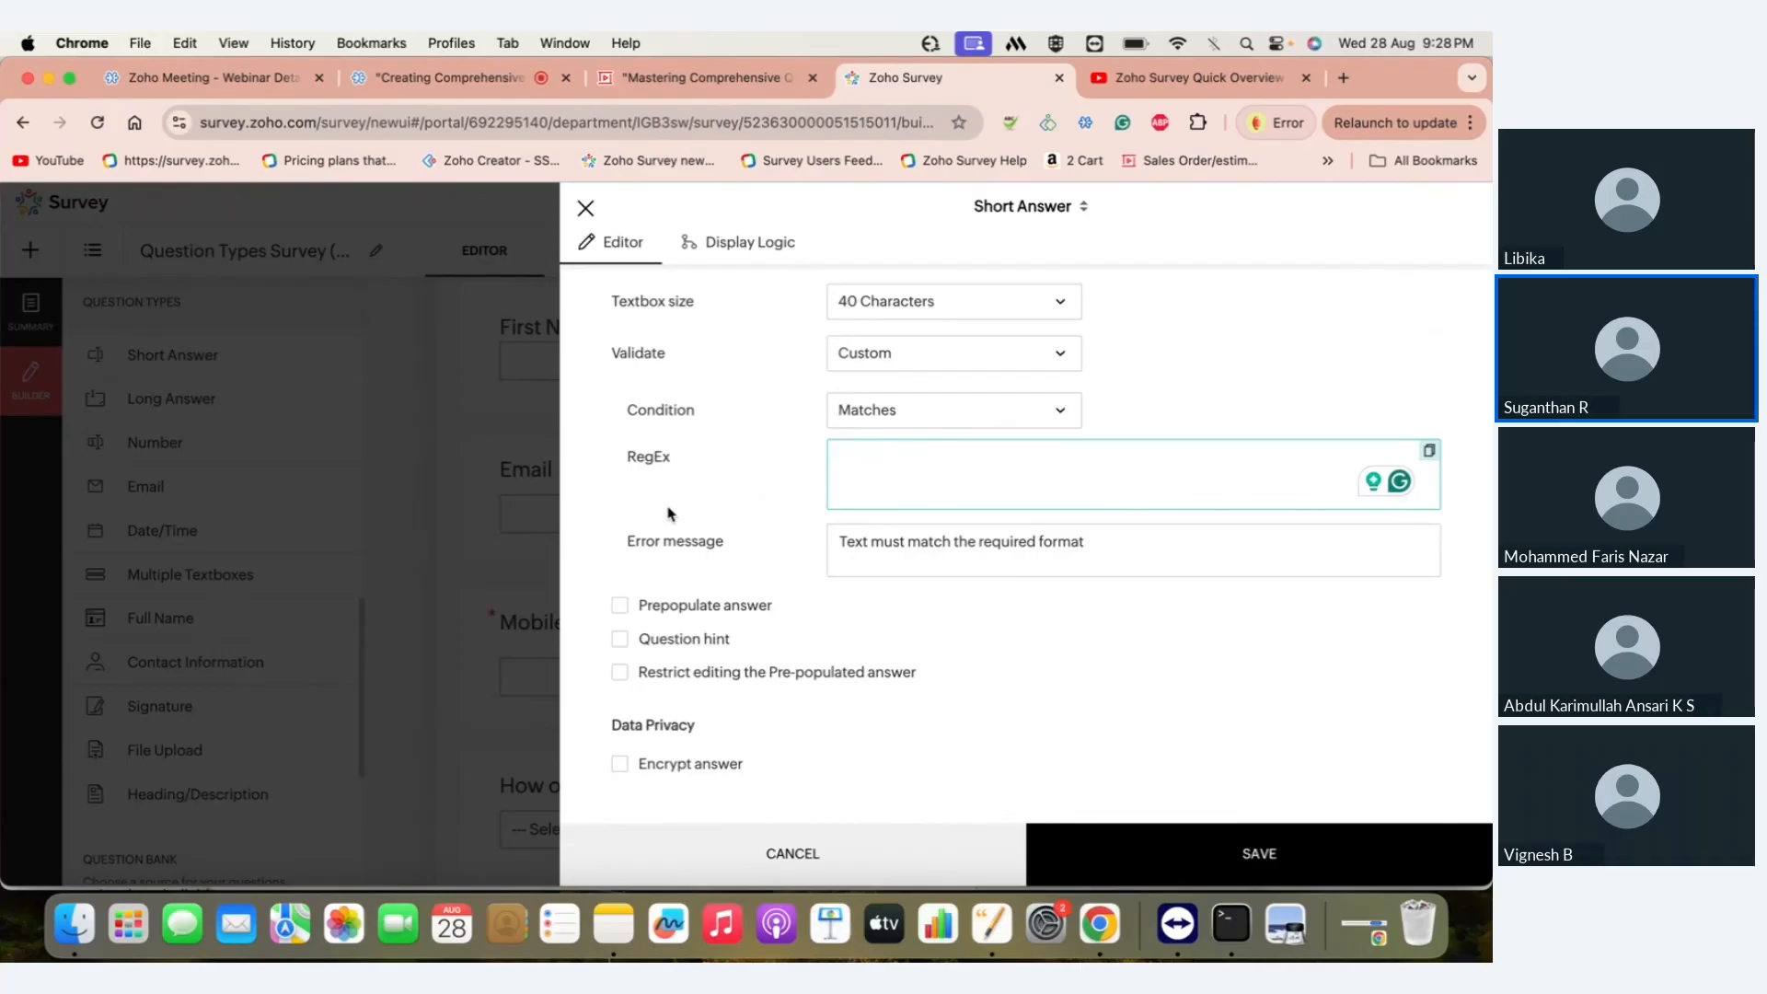
left_click(756, 845)
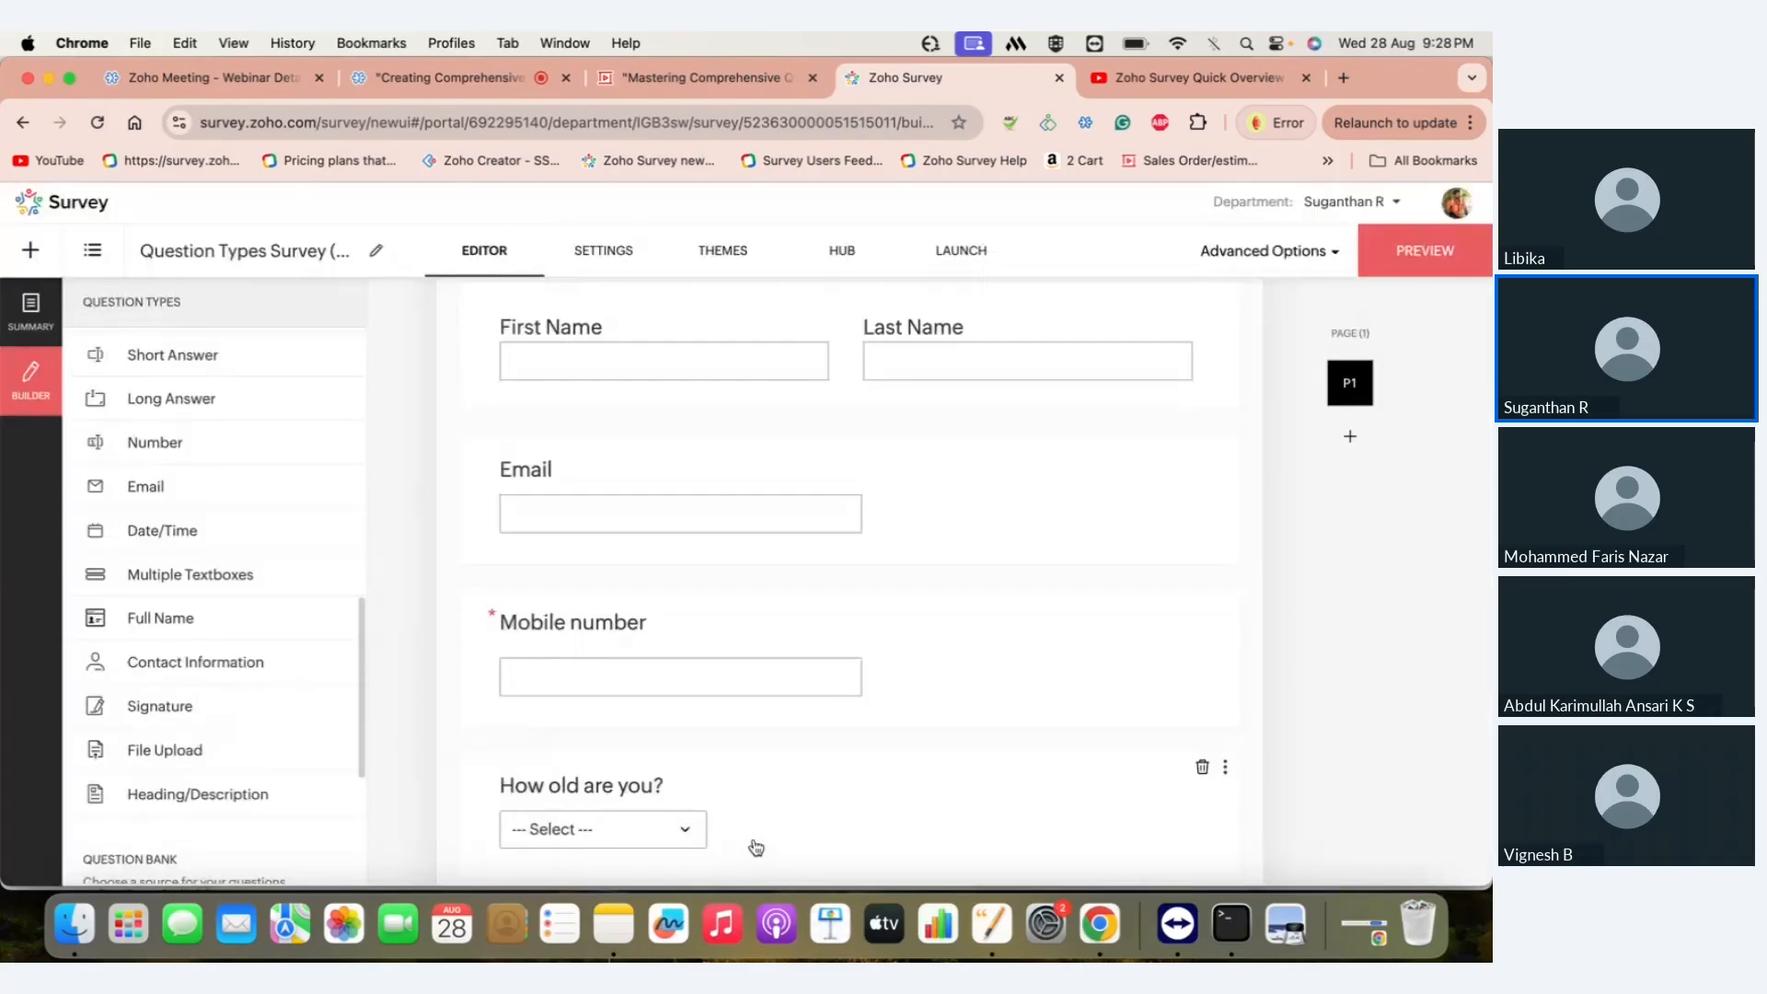
- Reopen the Mobile number question, highlight the RegEx pattern of its custom validation, and close it without changes
left_click(891, 644)
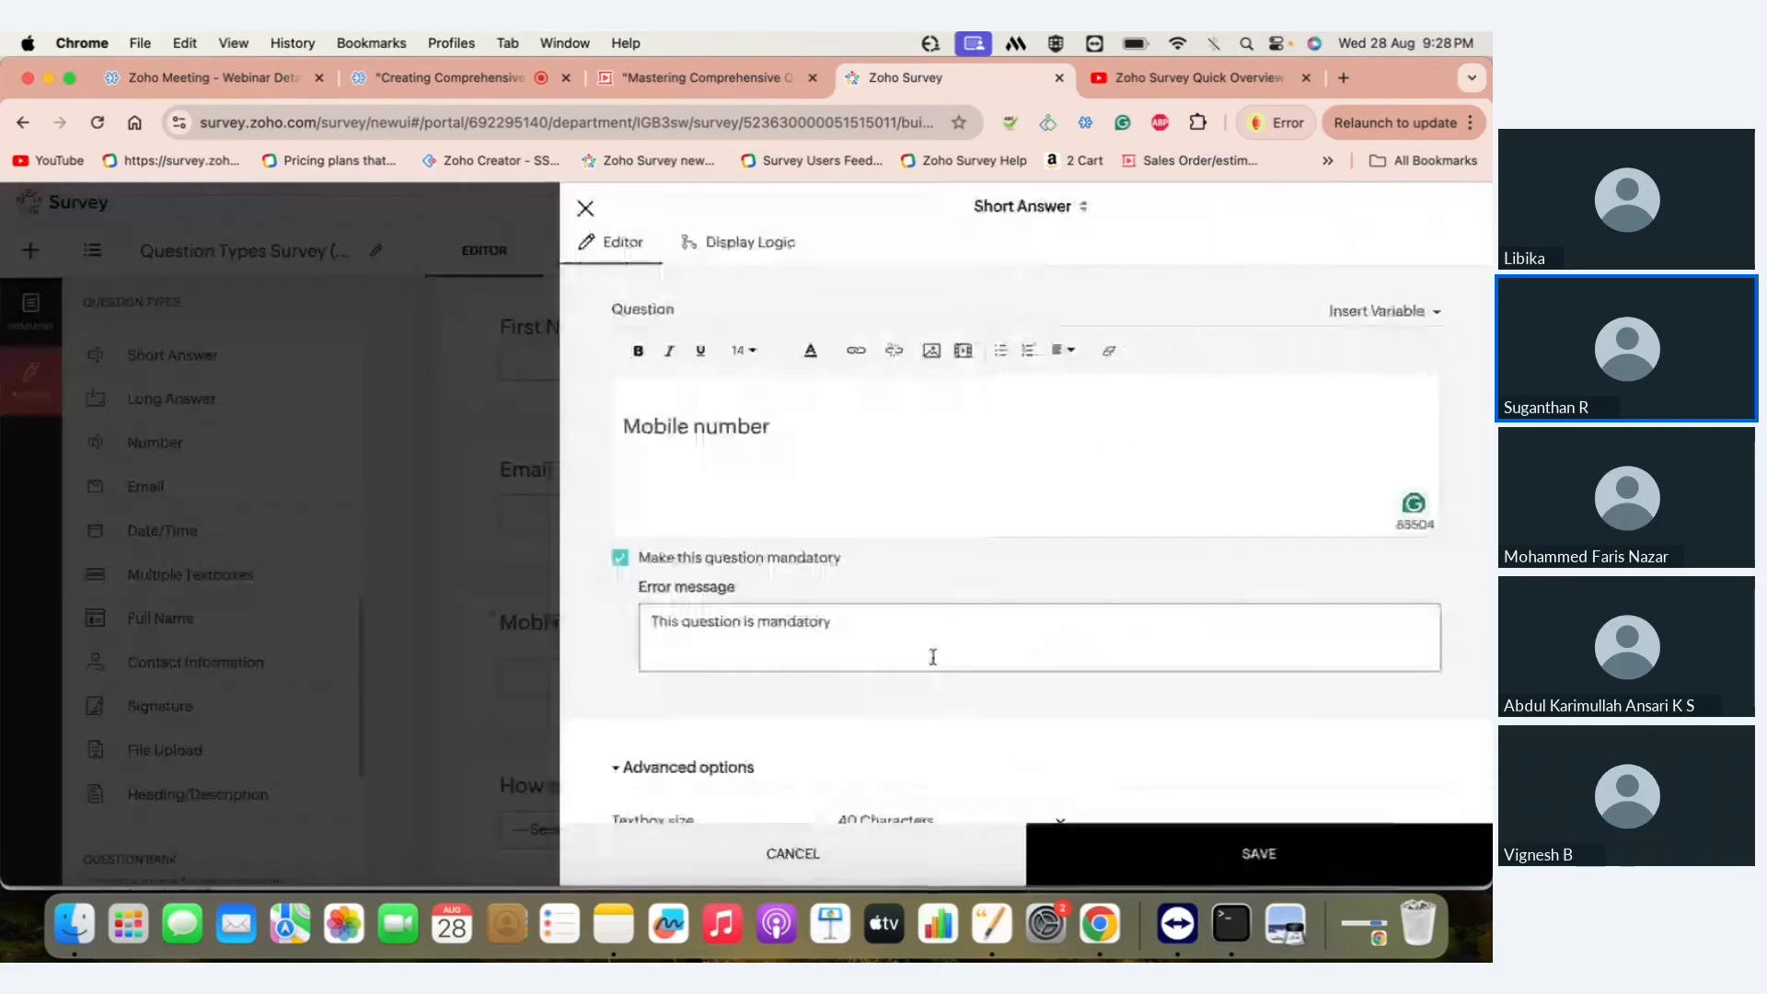
scroll(934, 656, "down", 5)
left_click_drag(846, 620, 911, 604)
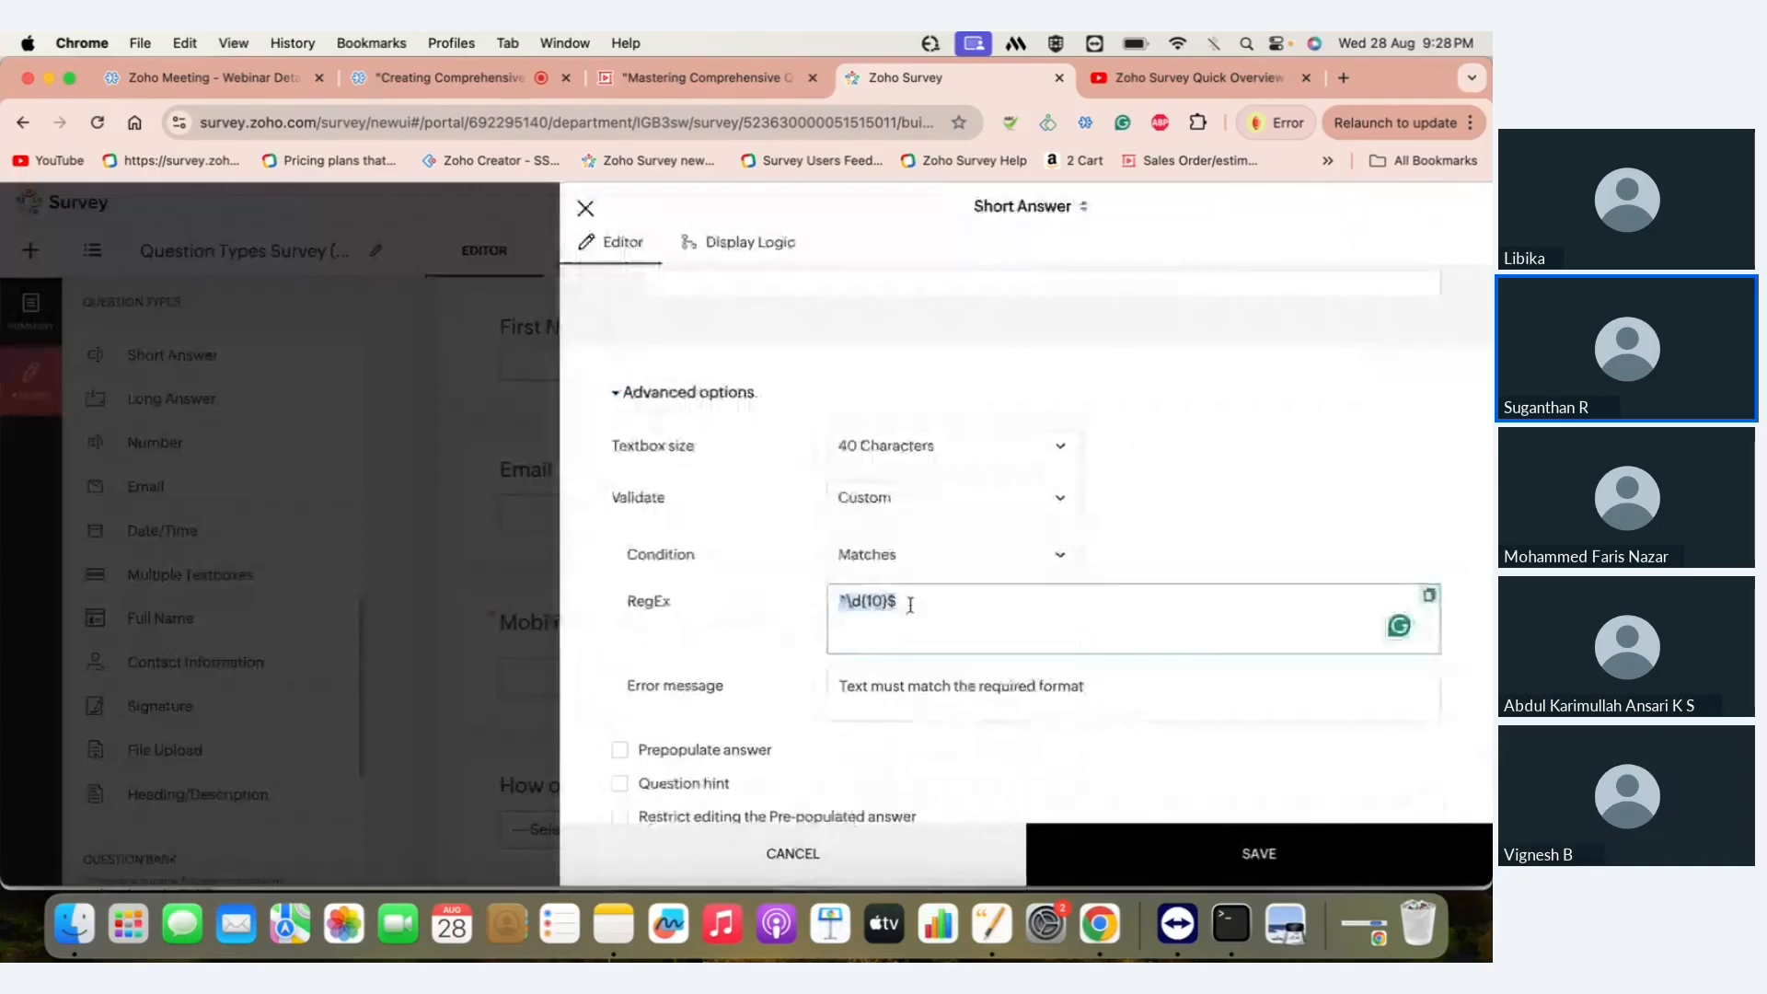
left_click(517, 530)
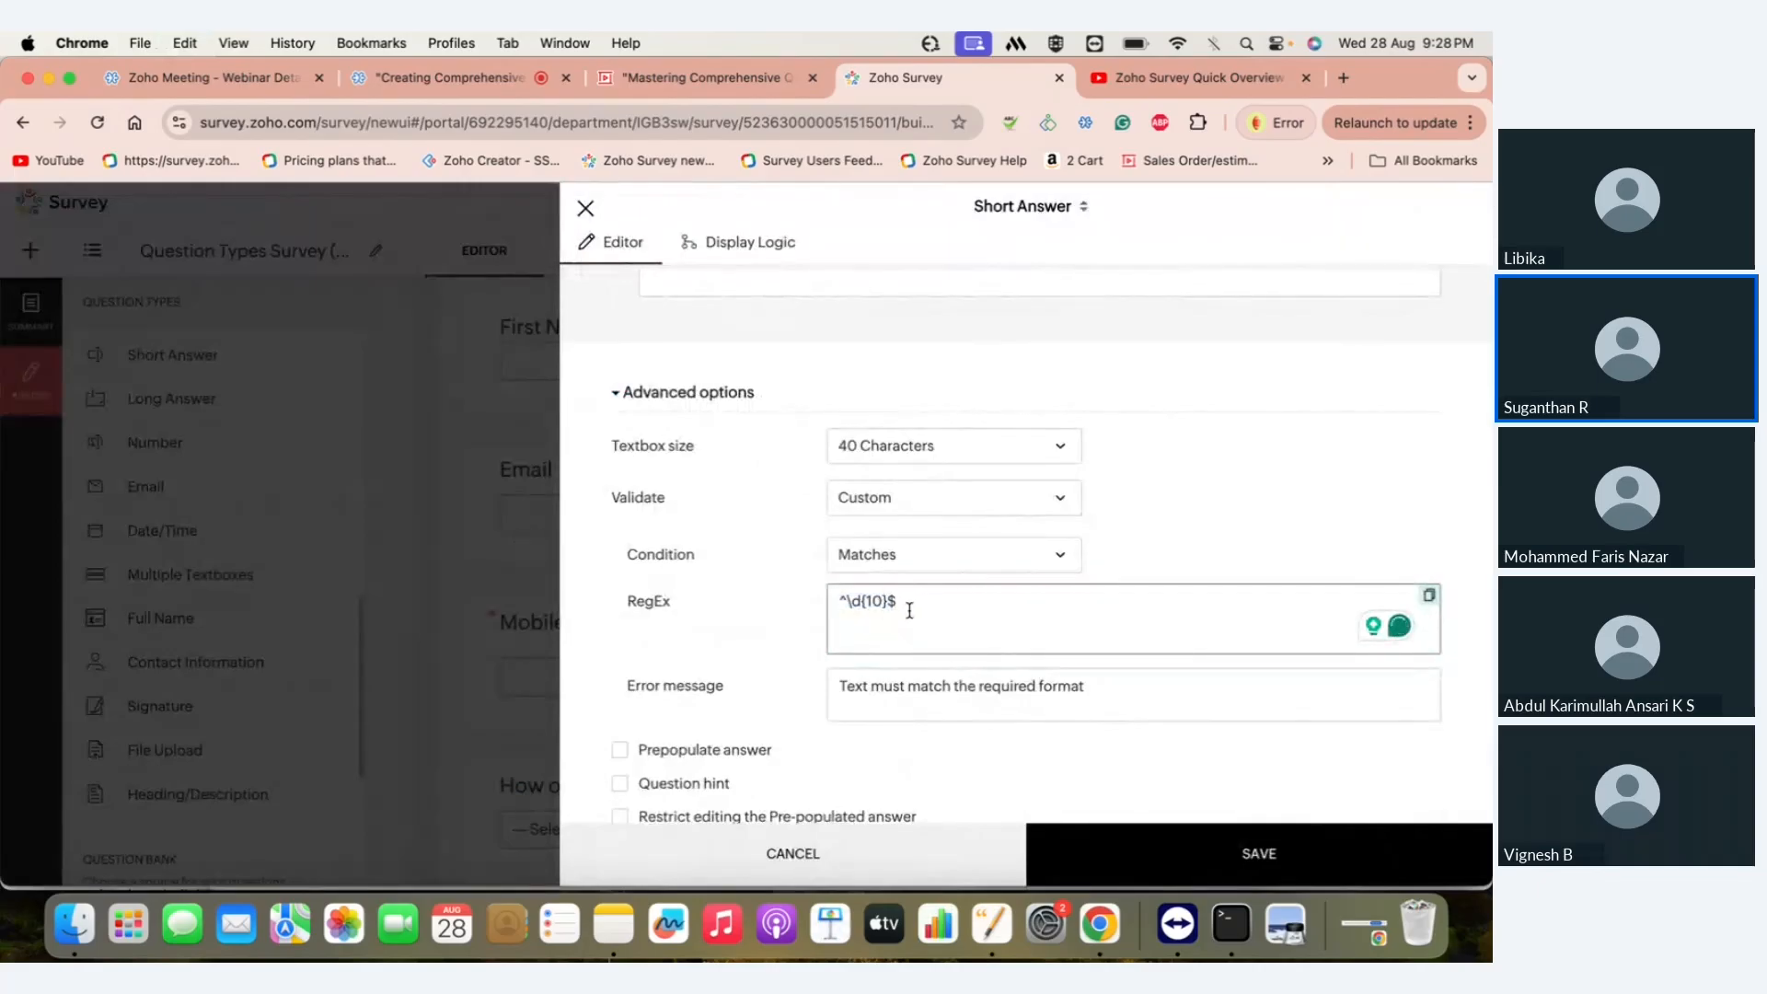
left_click(585, 210)
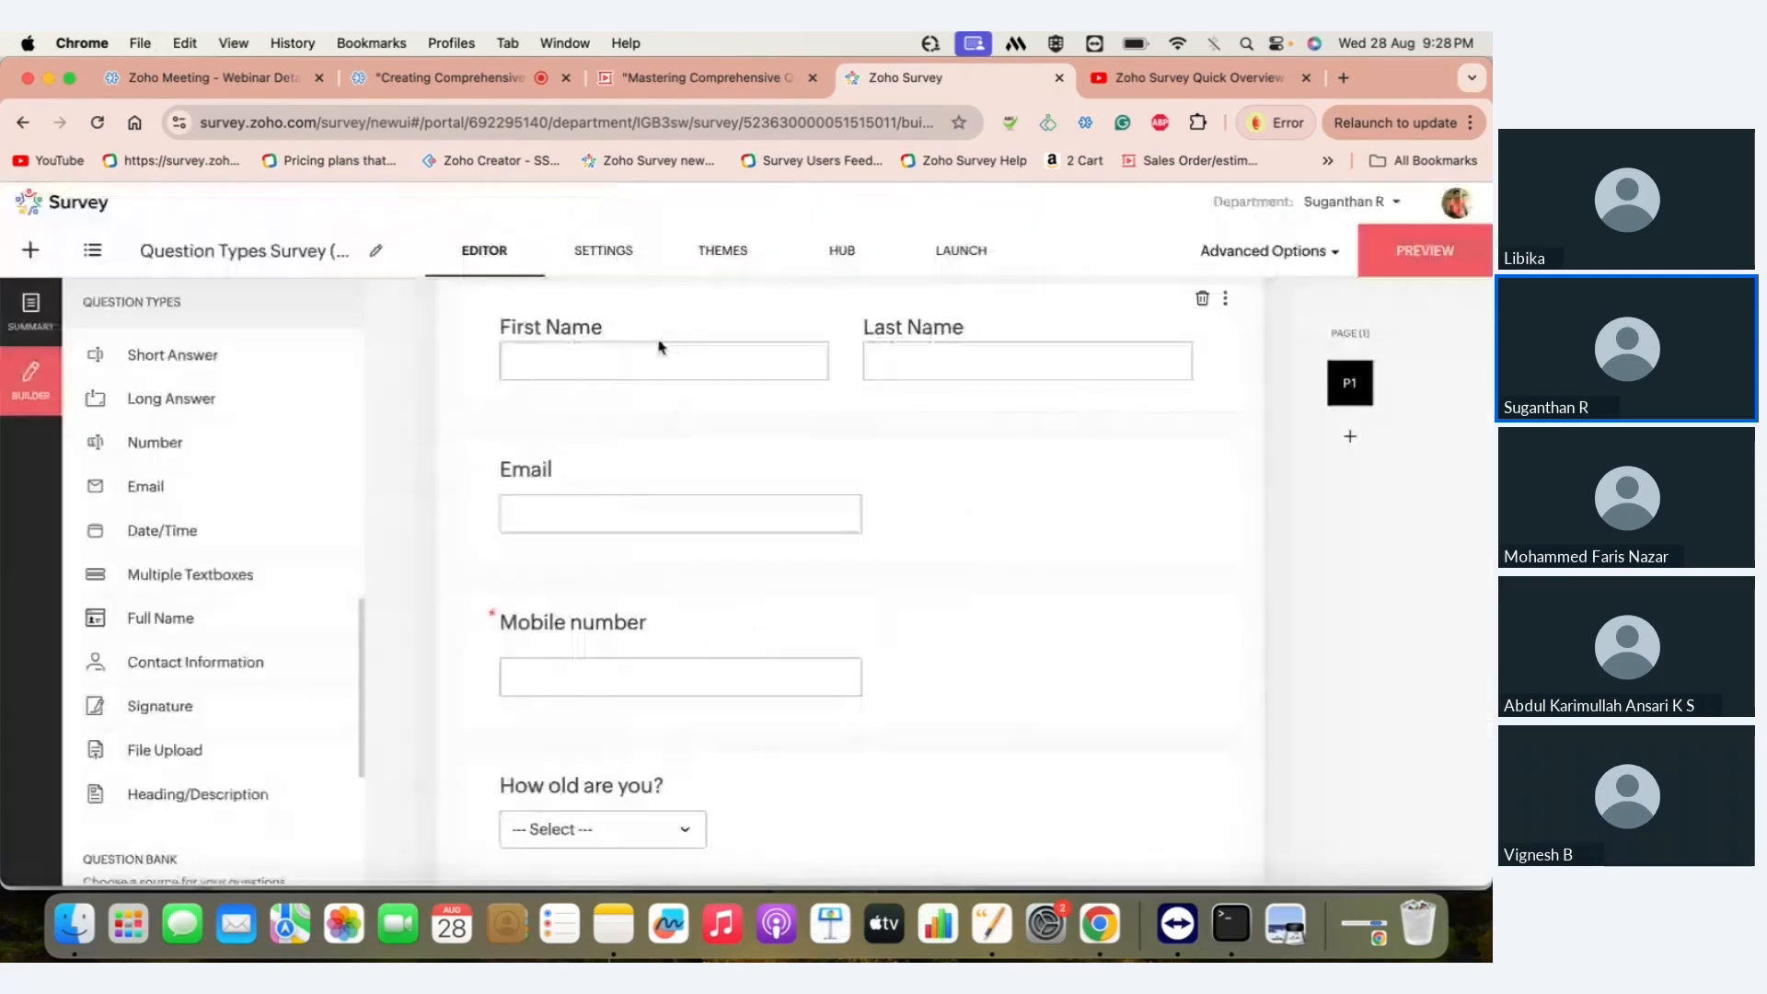
- Reopen the Mobile number question, review the full list of validation types on offer, and close it without changes
left_click(956, 603)
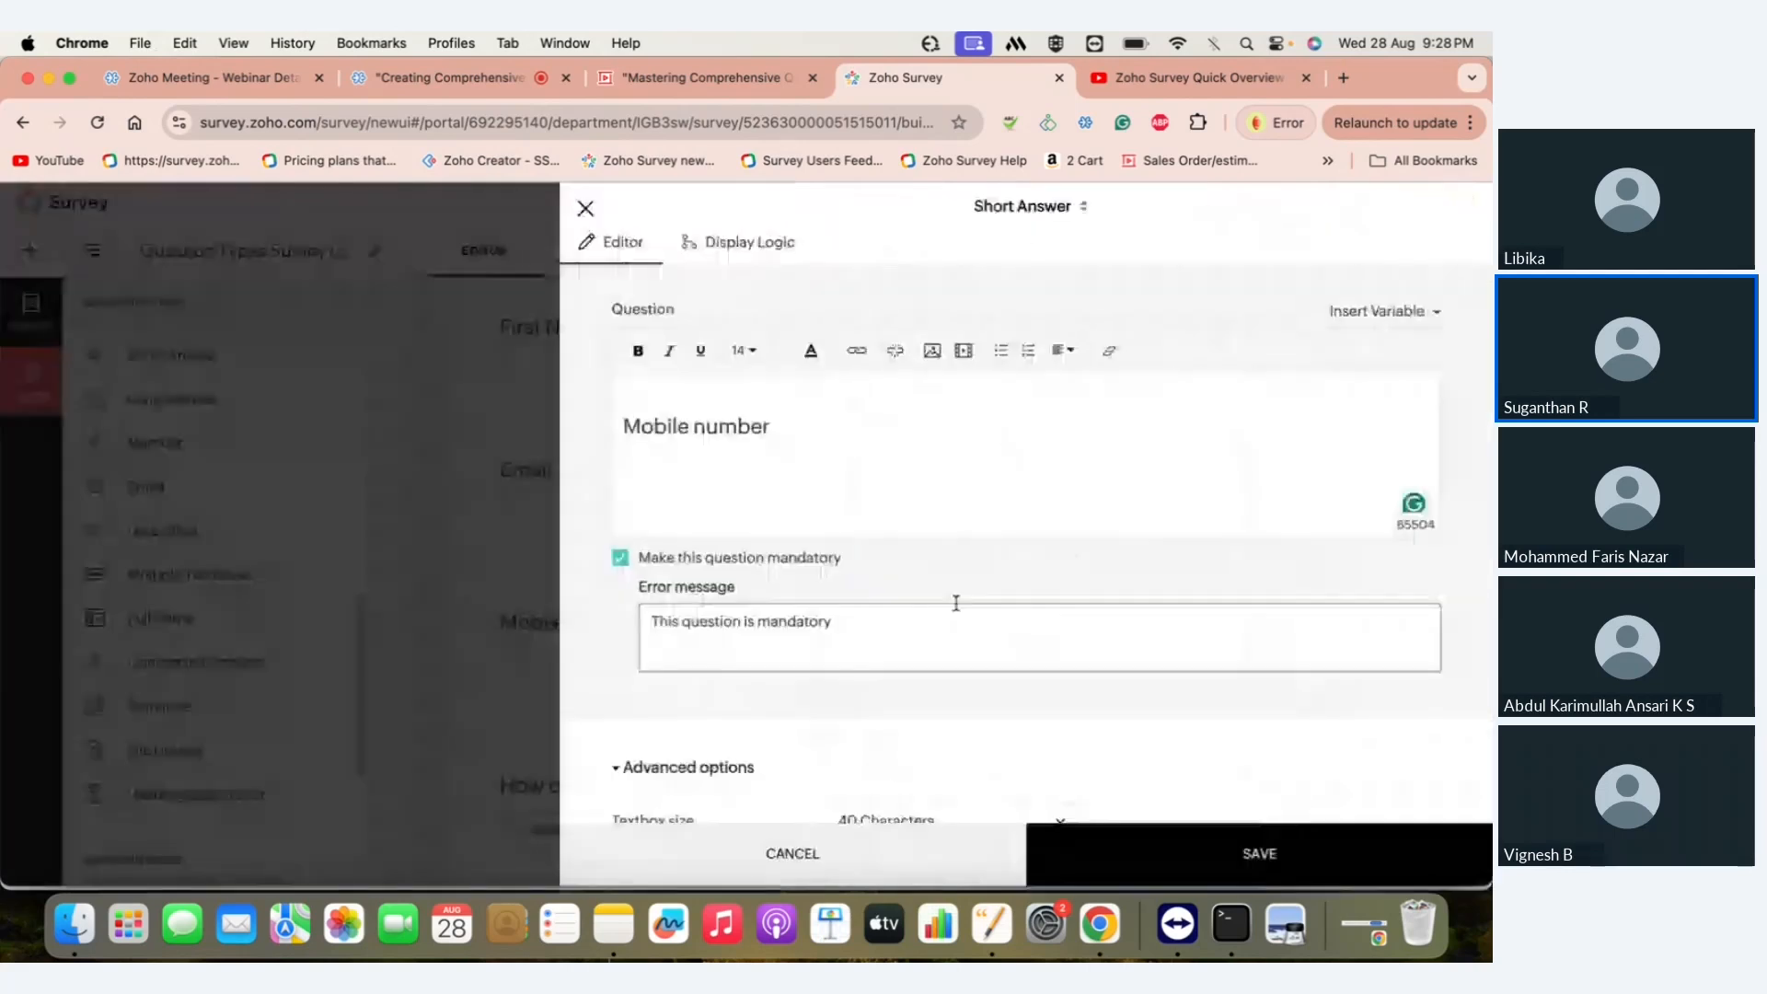
scroll(956, 603, "down", 4)
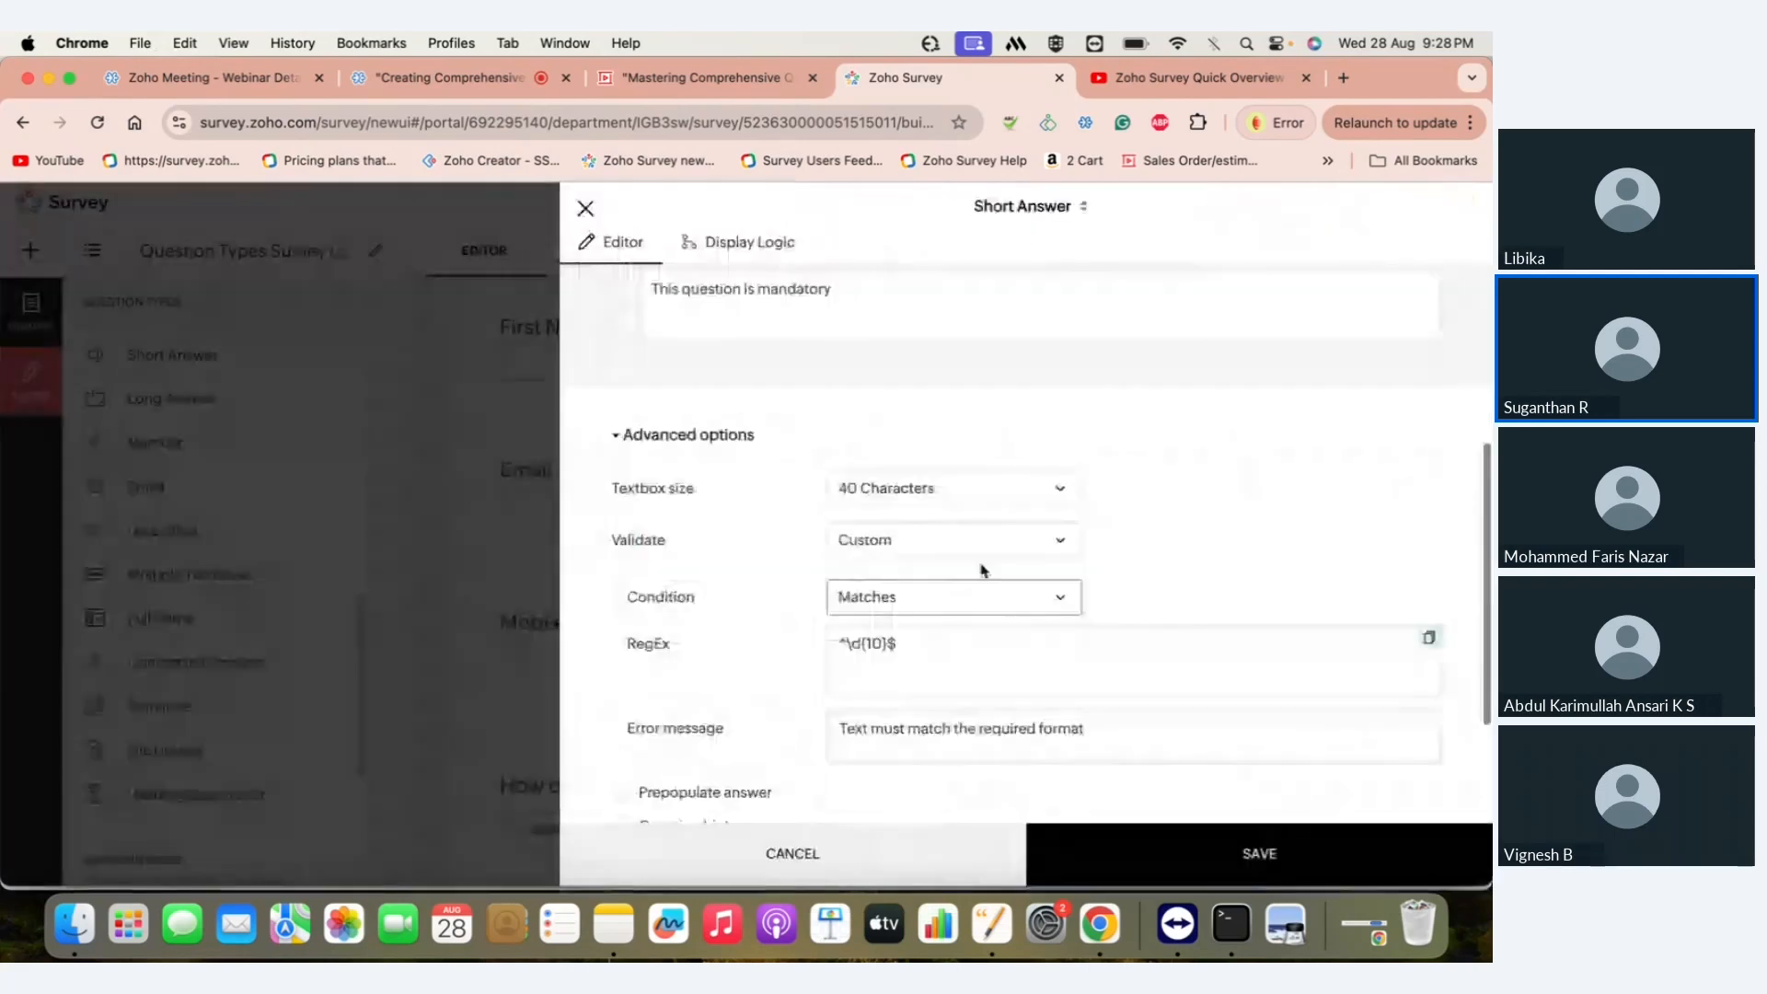
left_click(1043, 539)
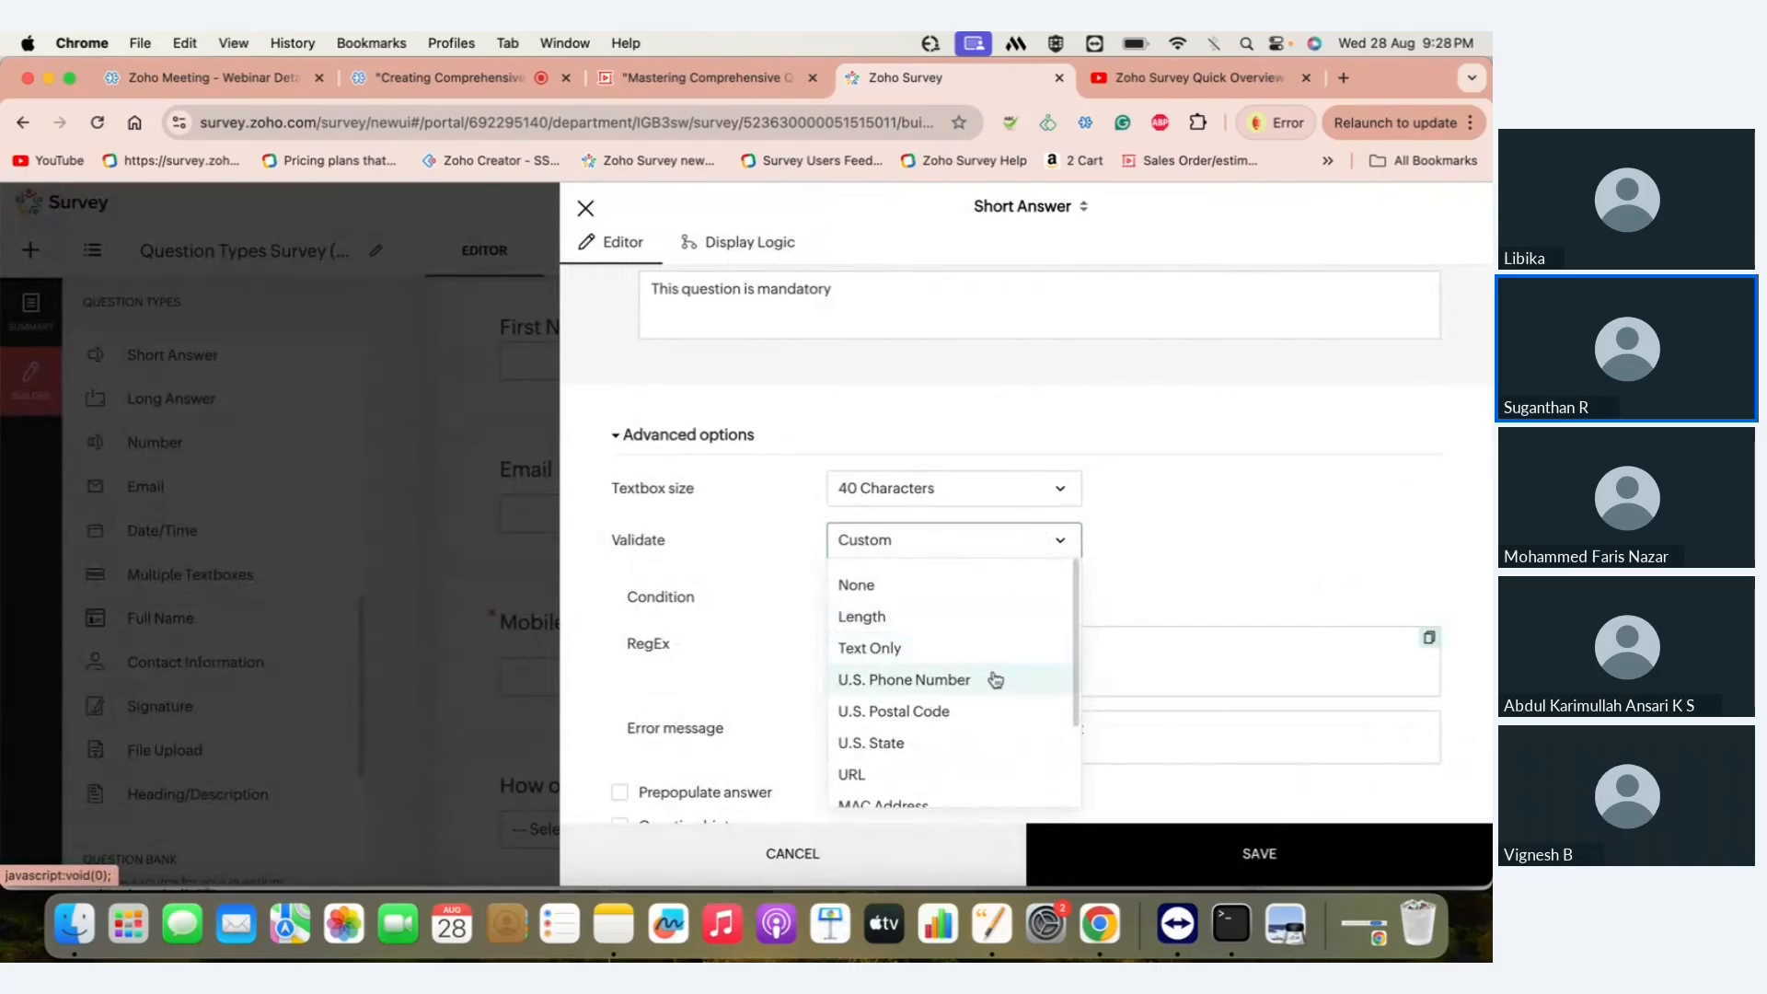
scroll(995, 679, "down", 1)
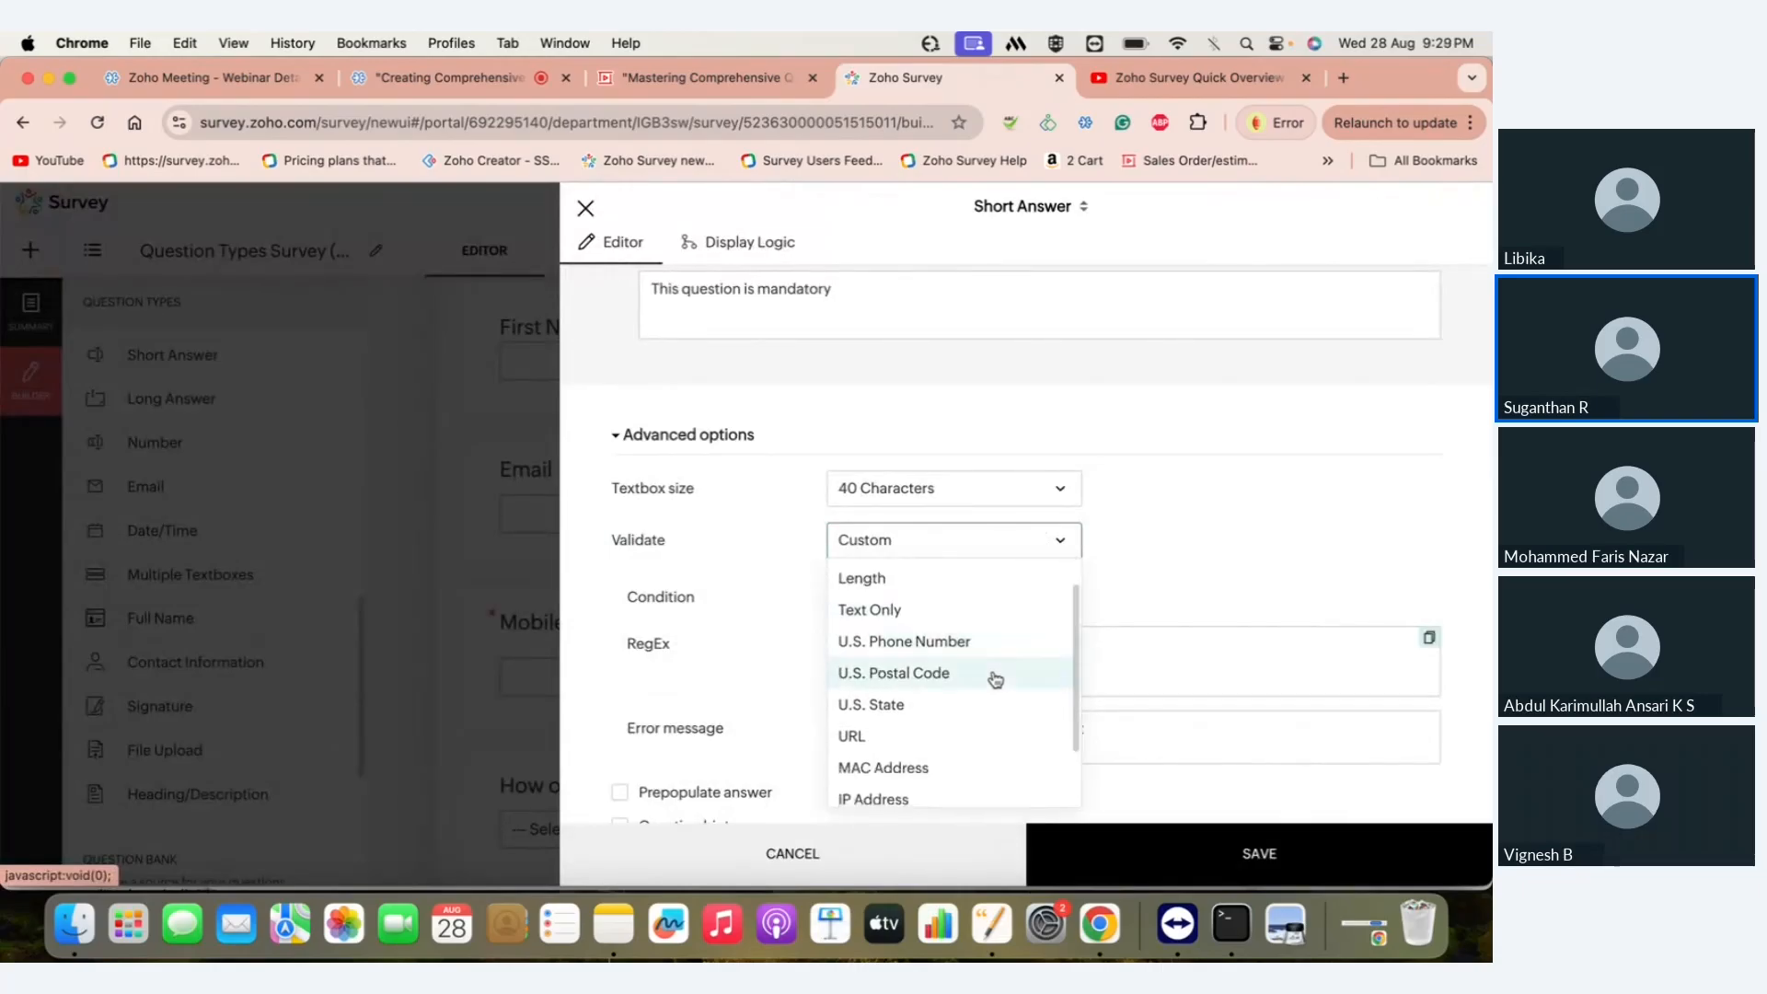
scroll(974, 722, "down", 3)
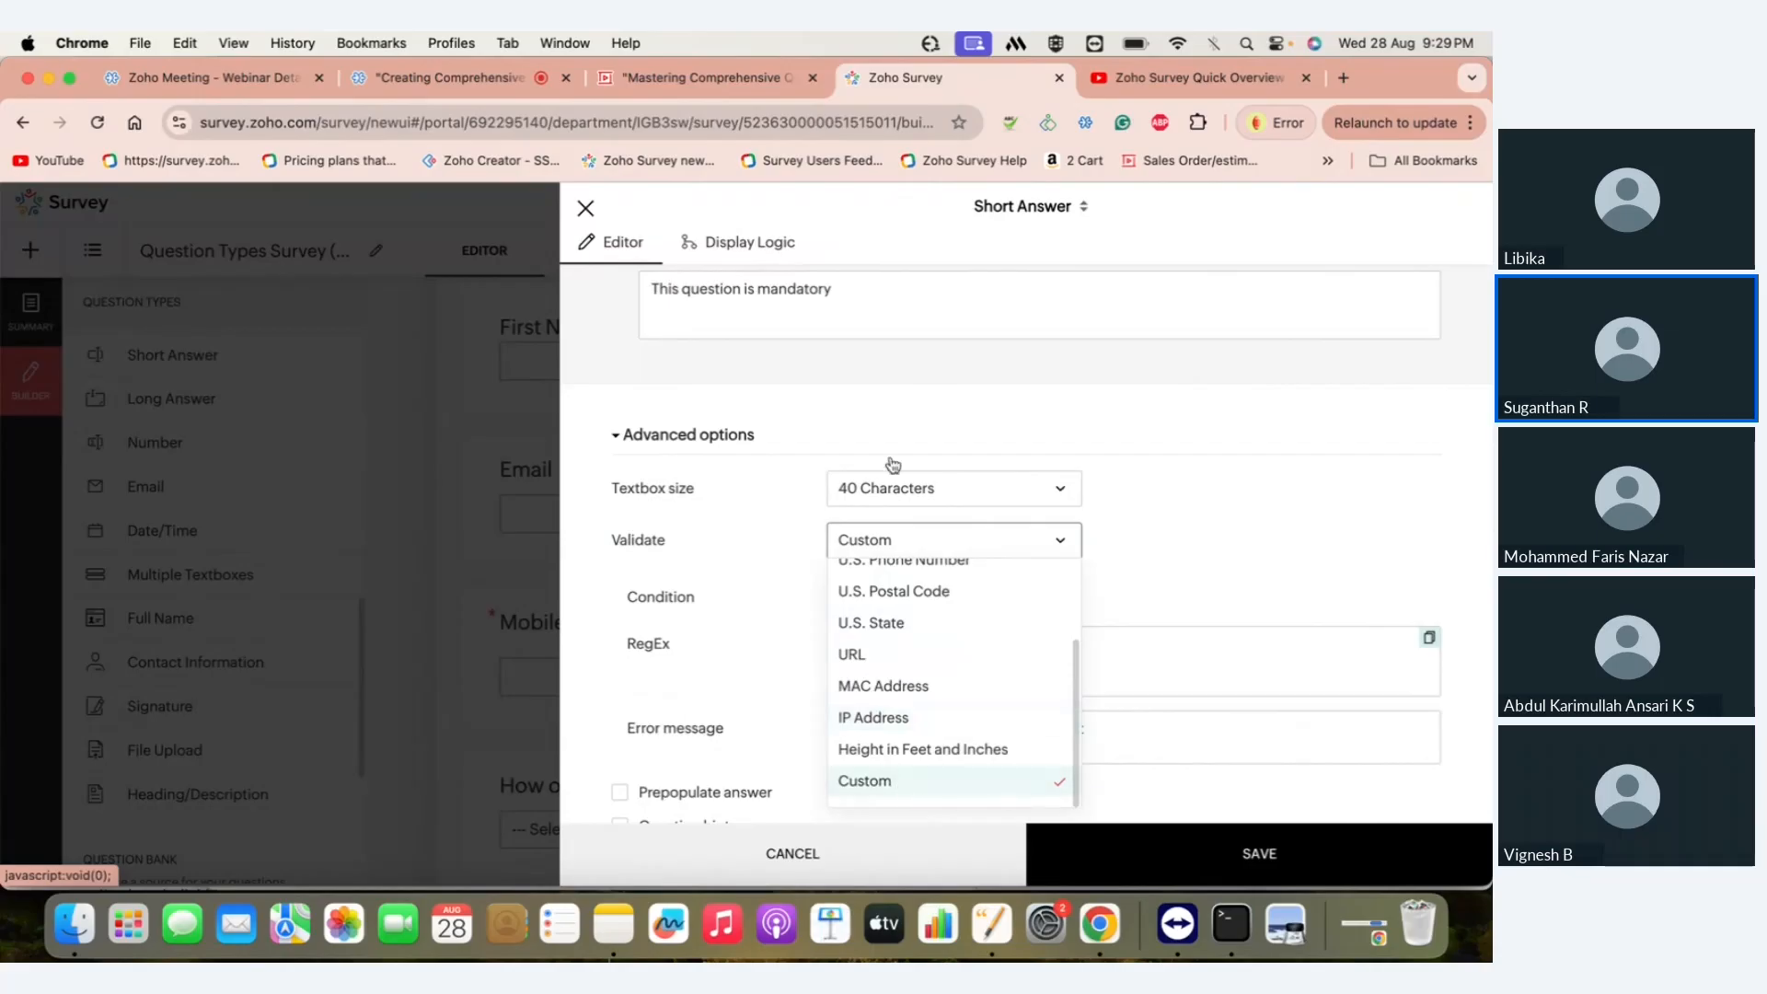
left_click(585, 208)
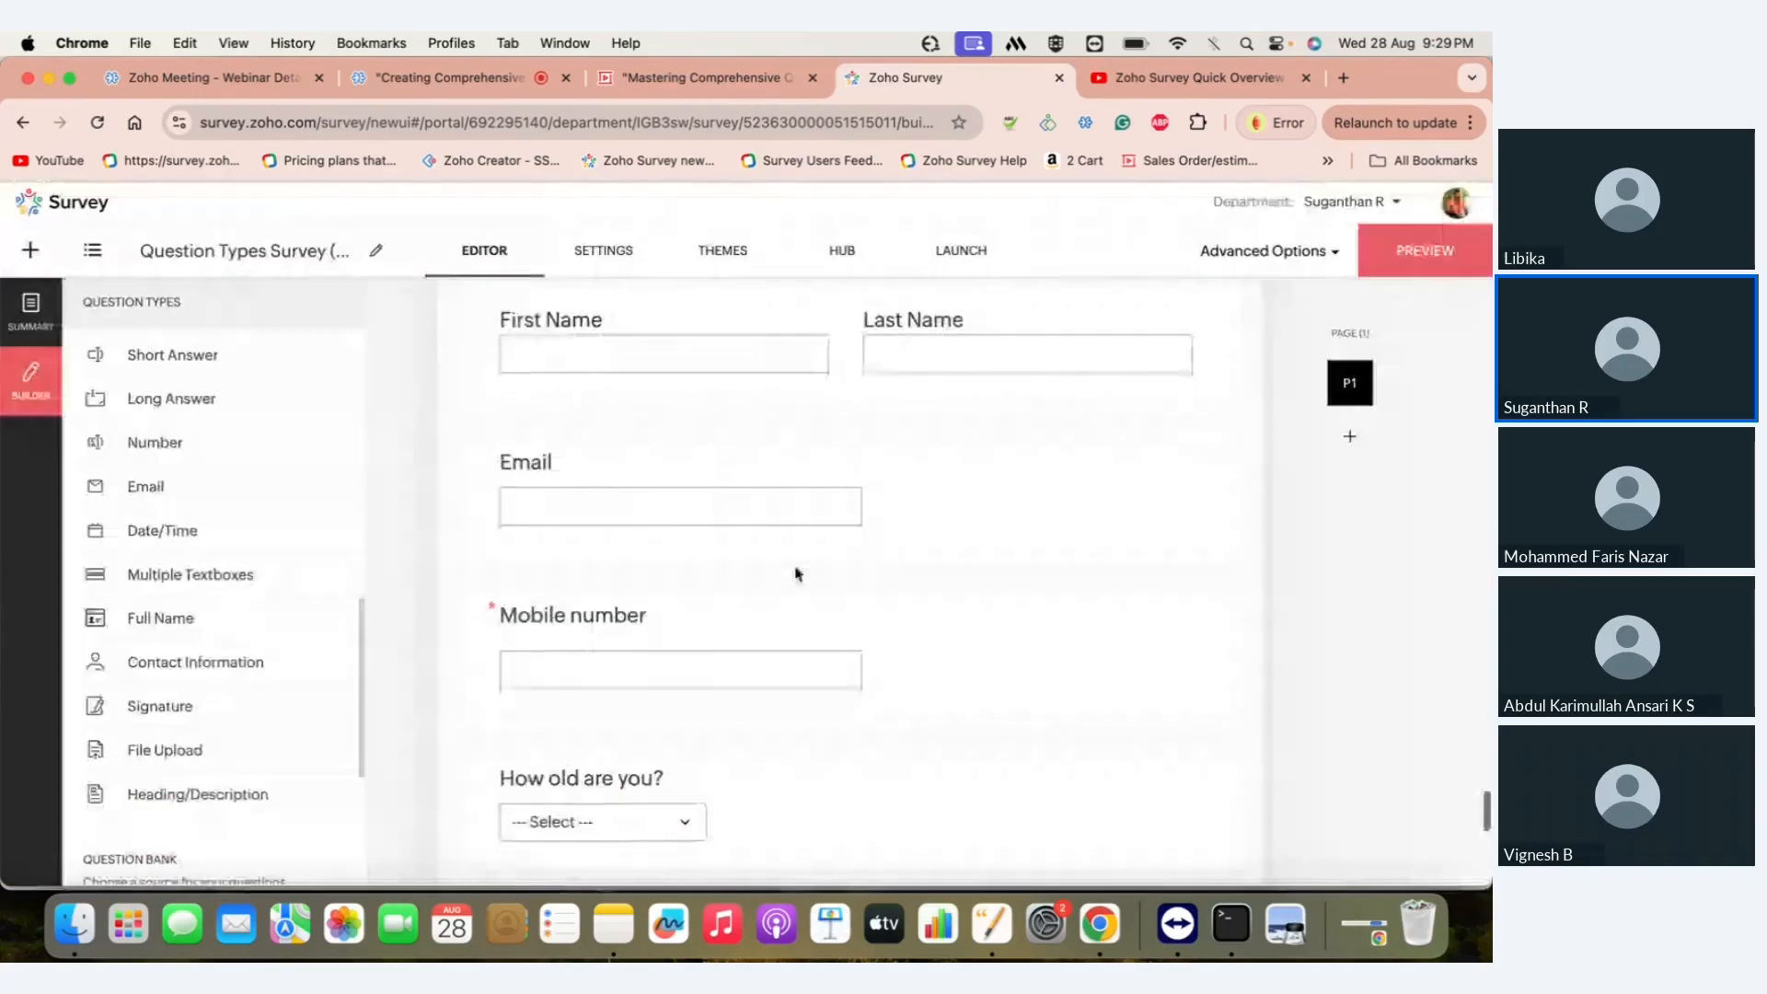
- Make the e-signature question mandatory, turn on asking for the respondent's name, and save the question
scroll(797, 574, "down", 5)
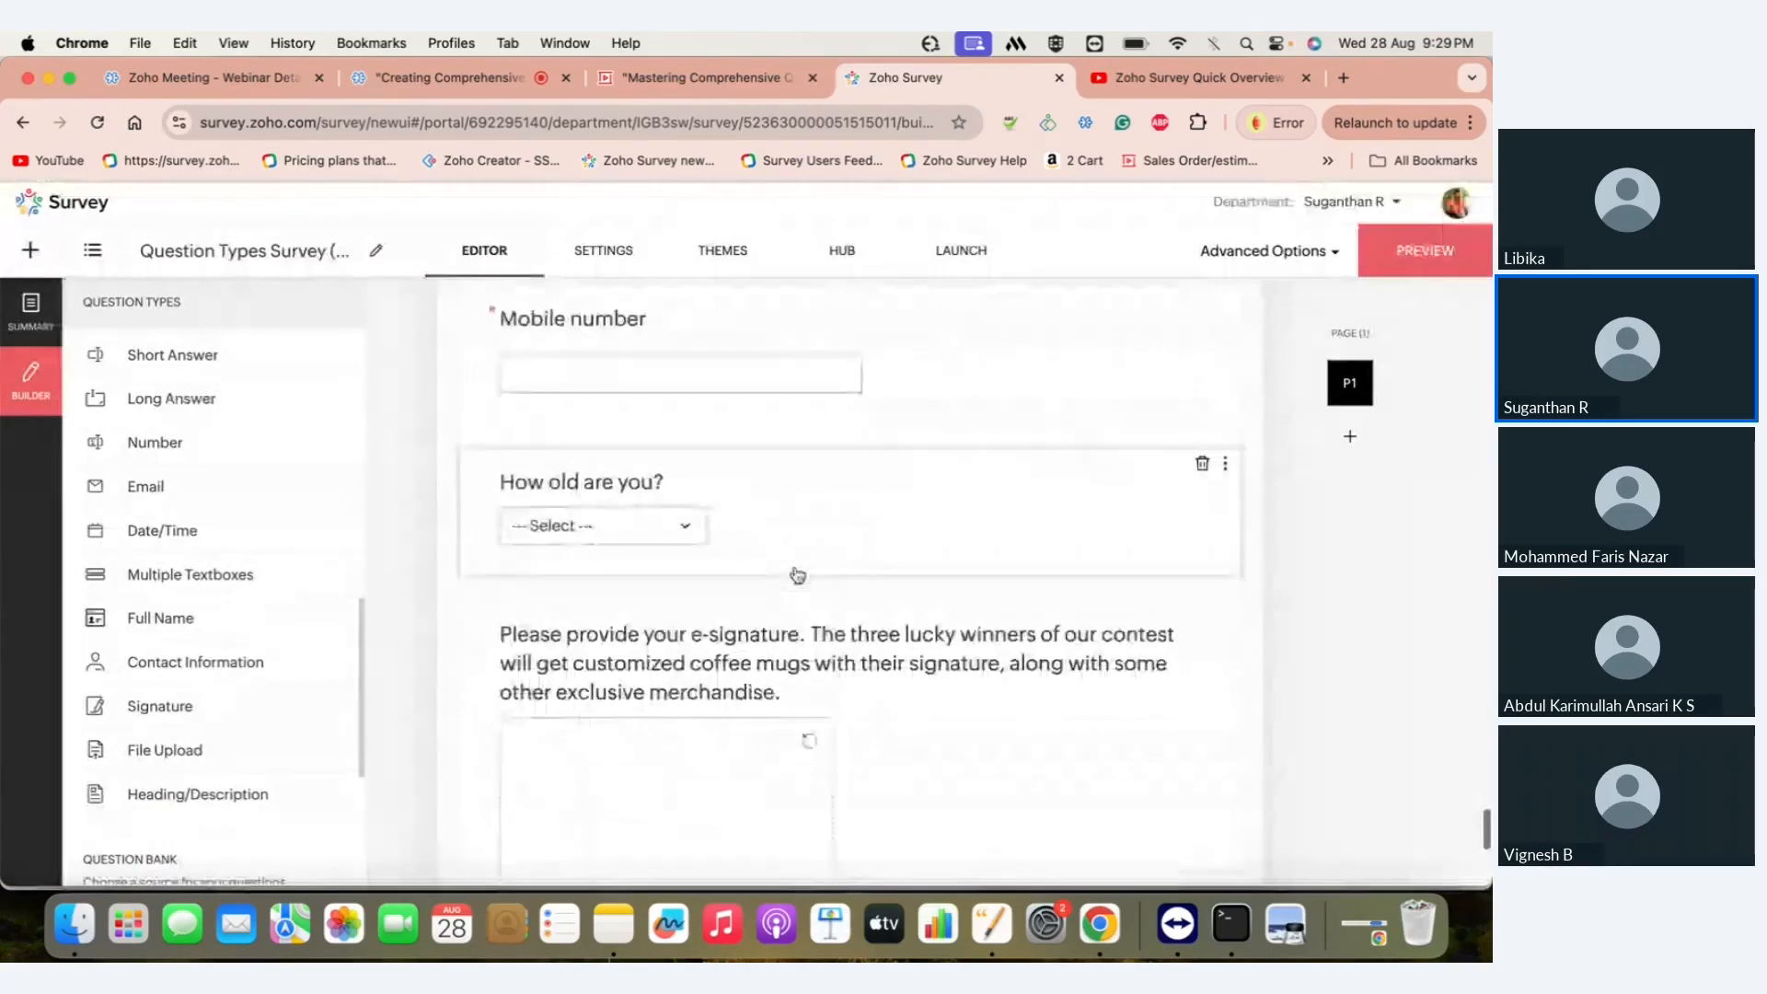
scroll(798, 574, "down", 2)
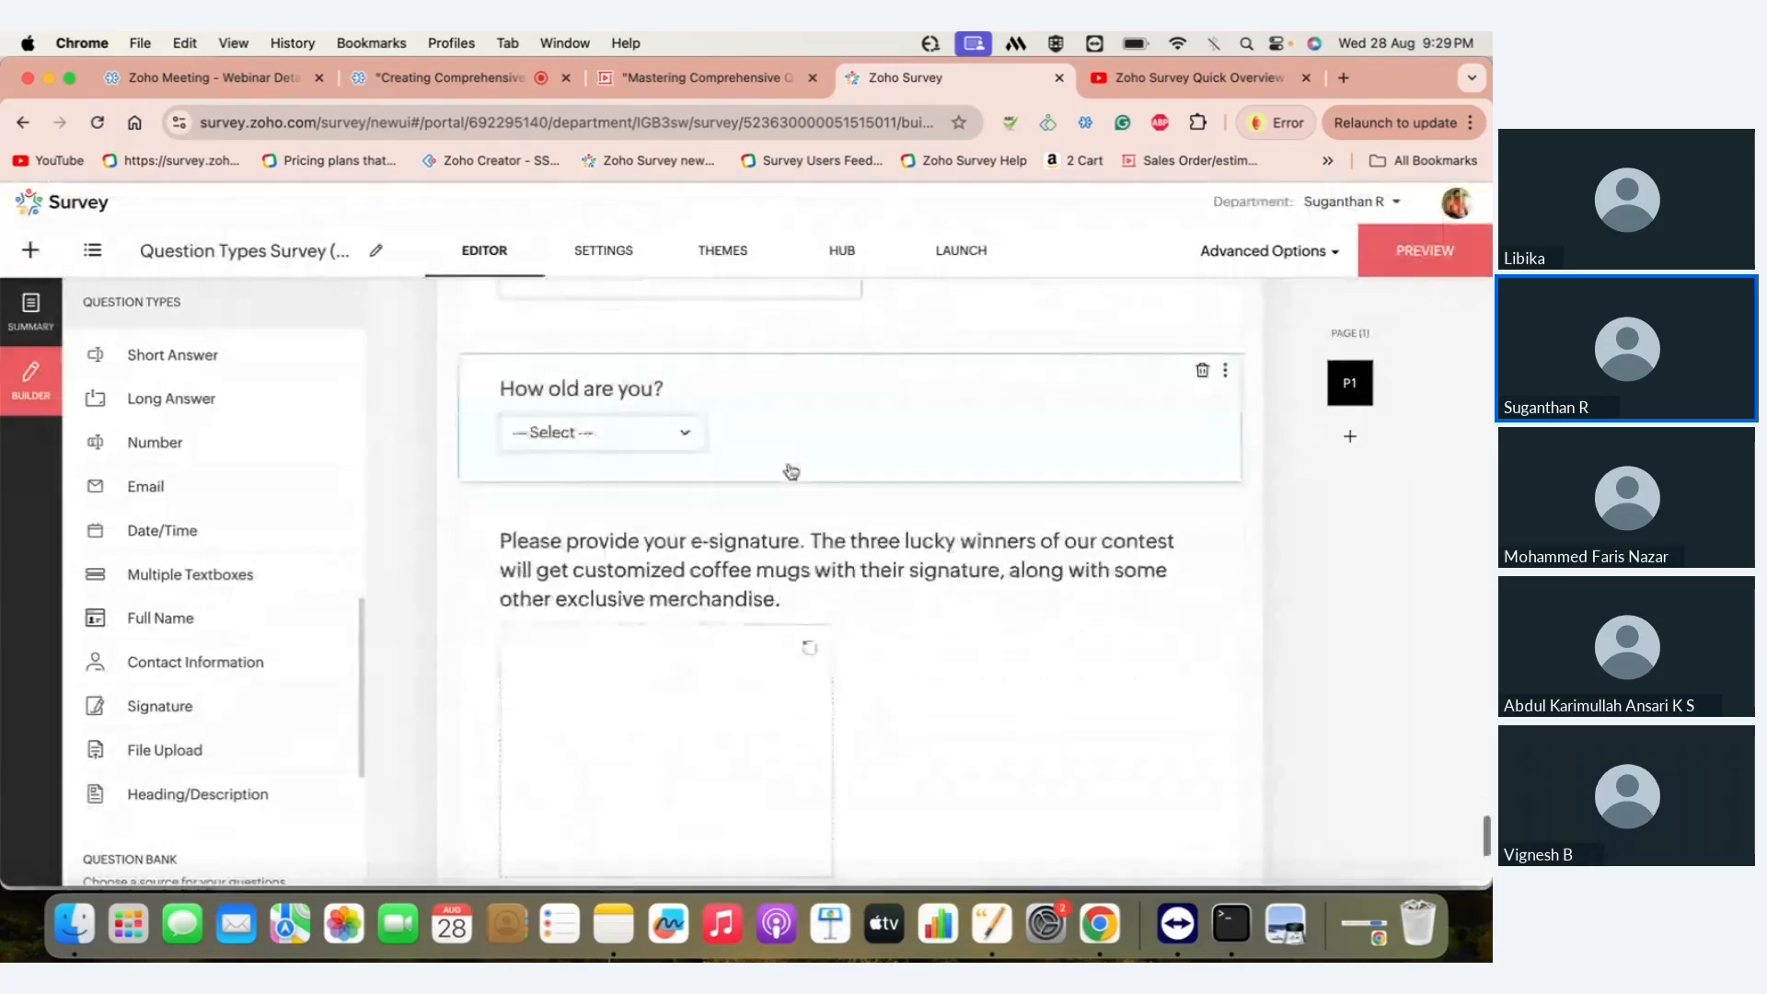
scroll(791, 472, "down", 3)
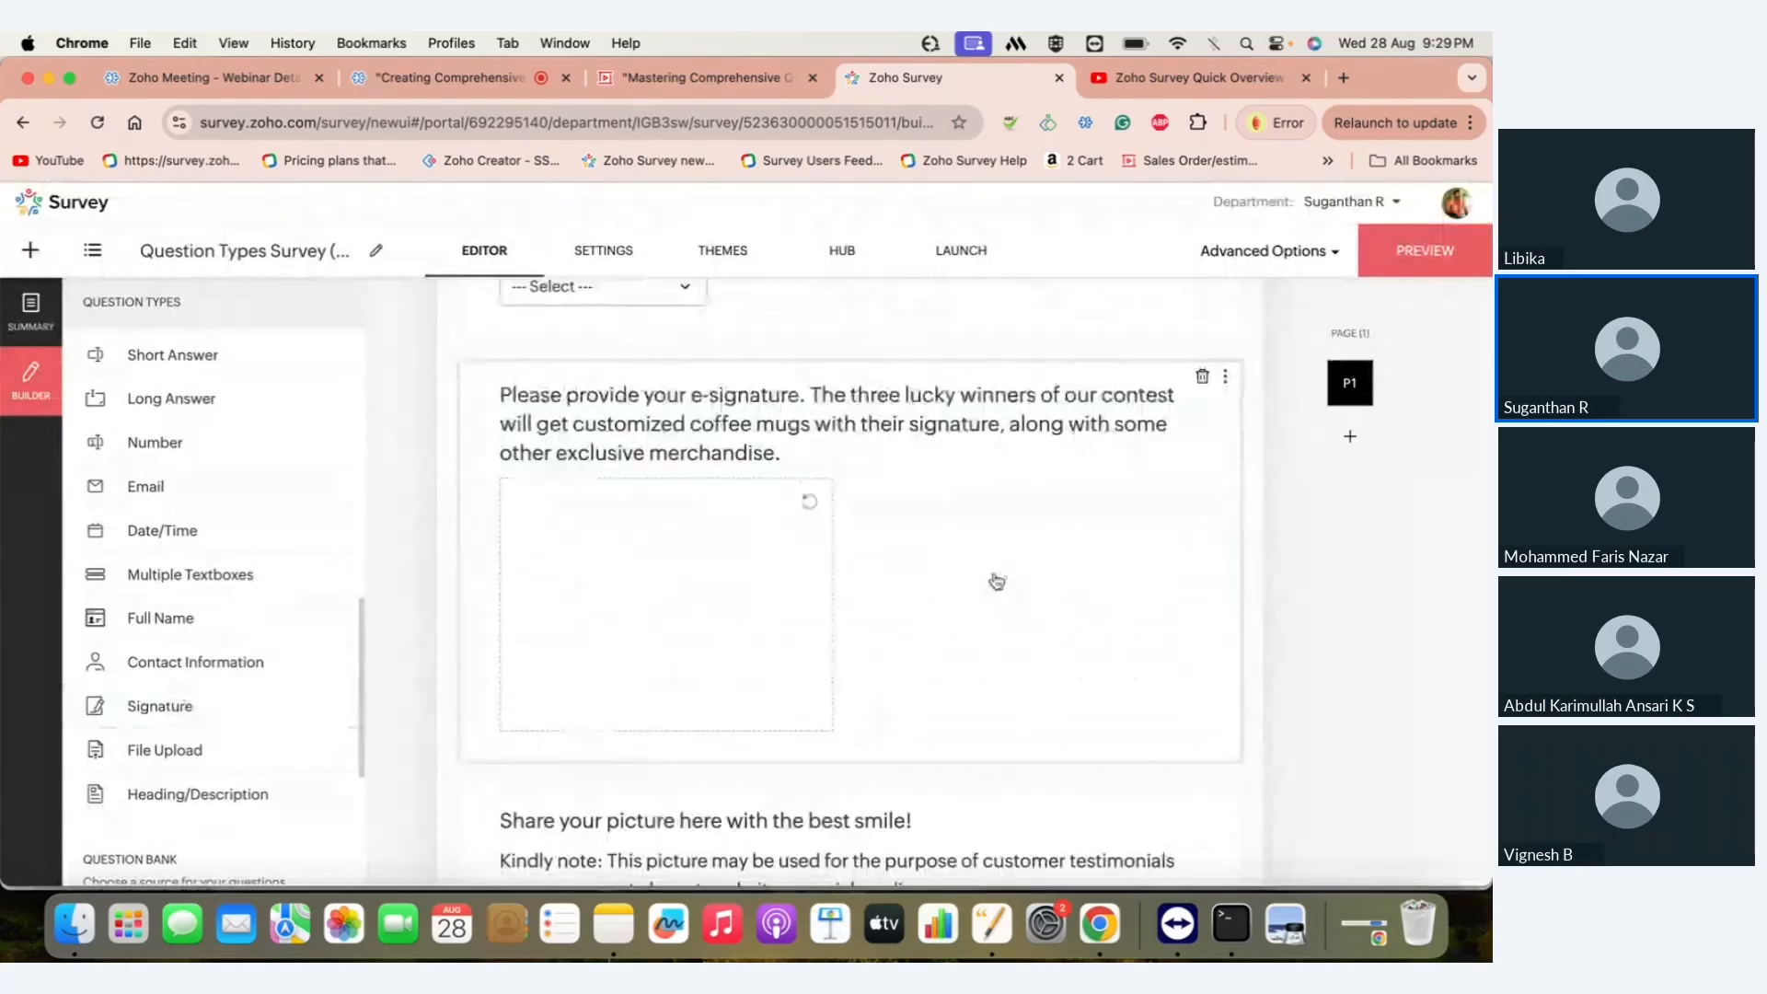
left_click(997, 580)
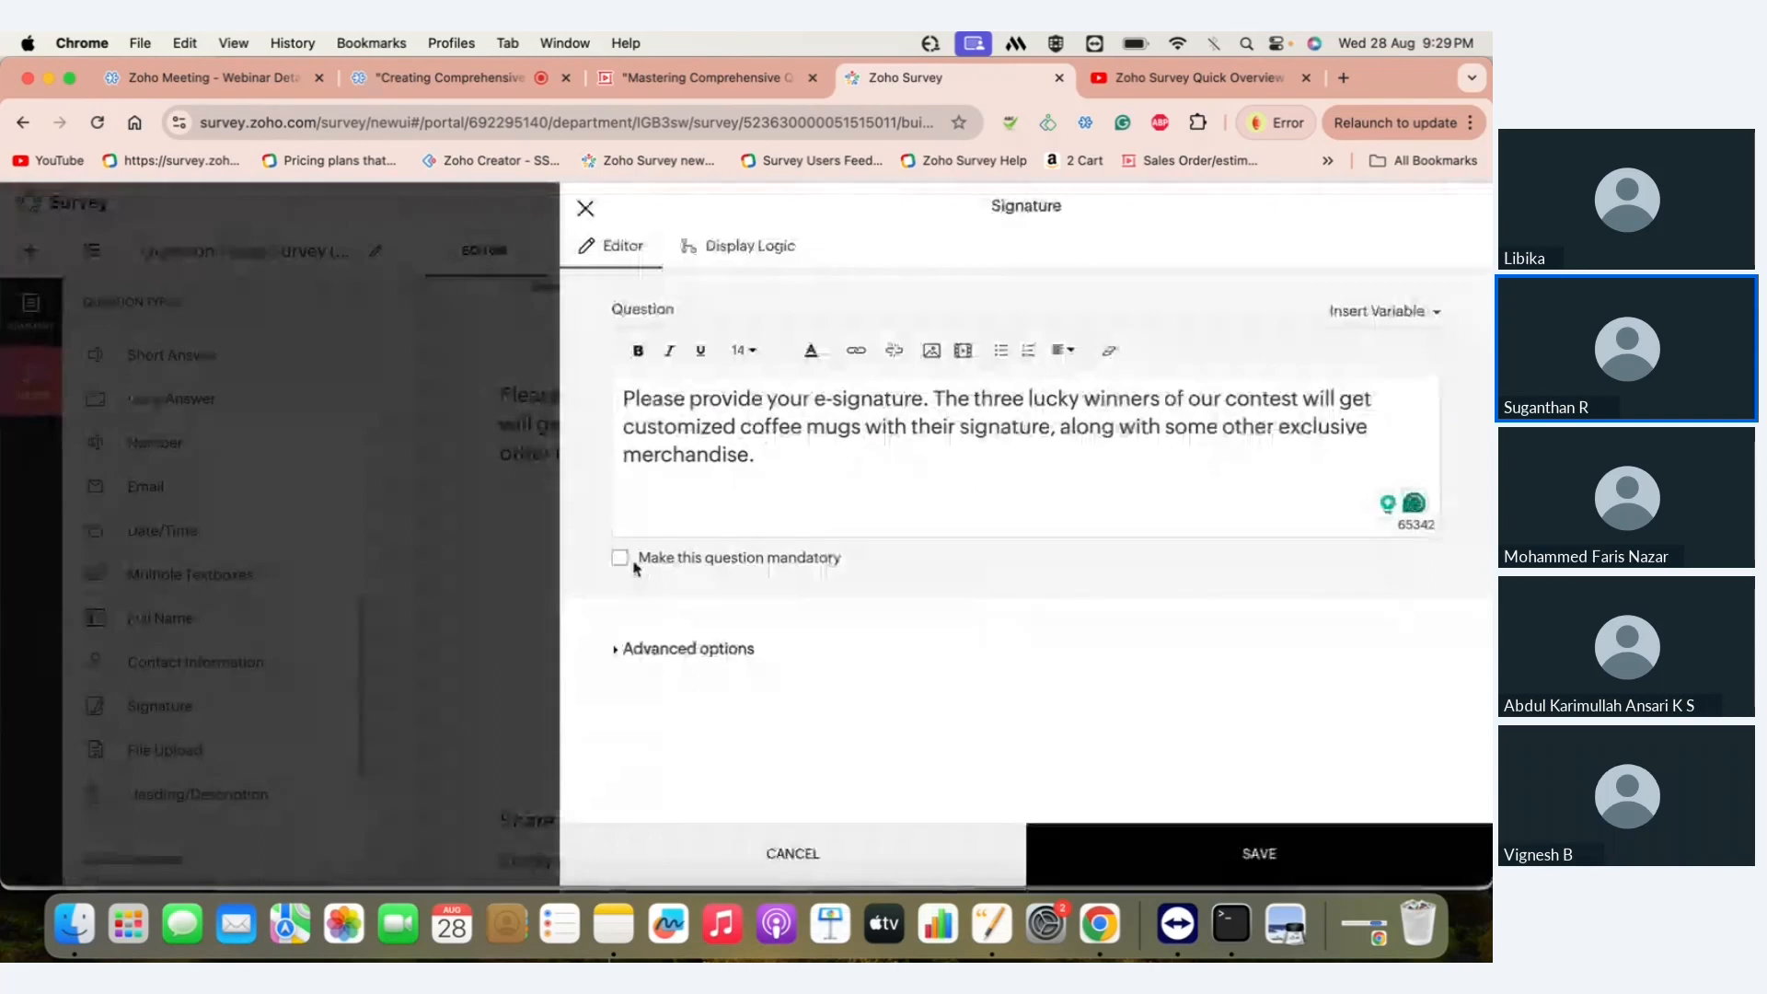
left_click(632, 561)
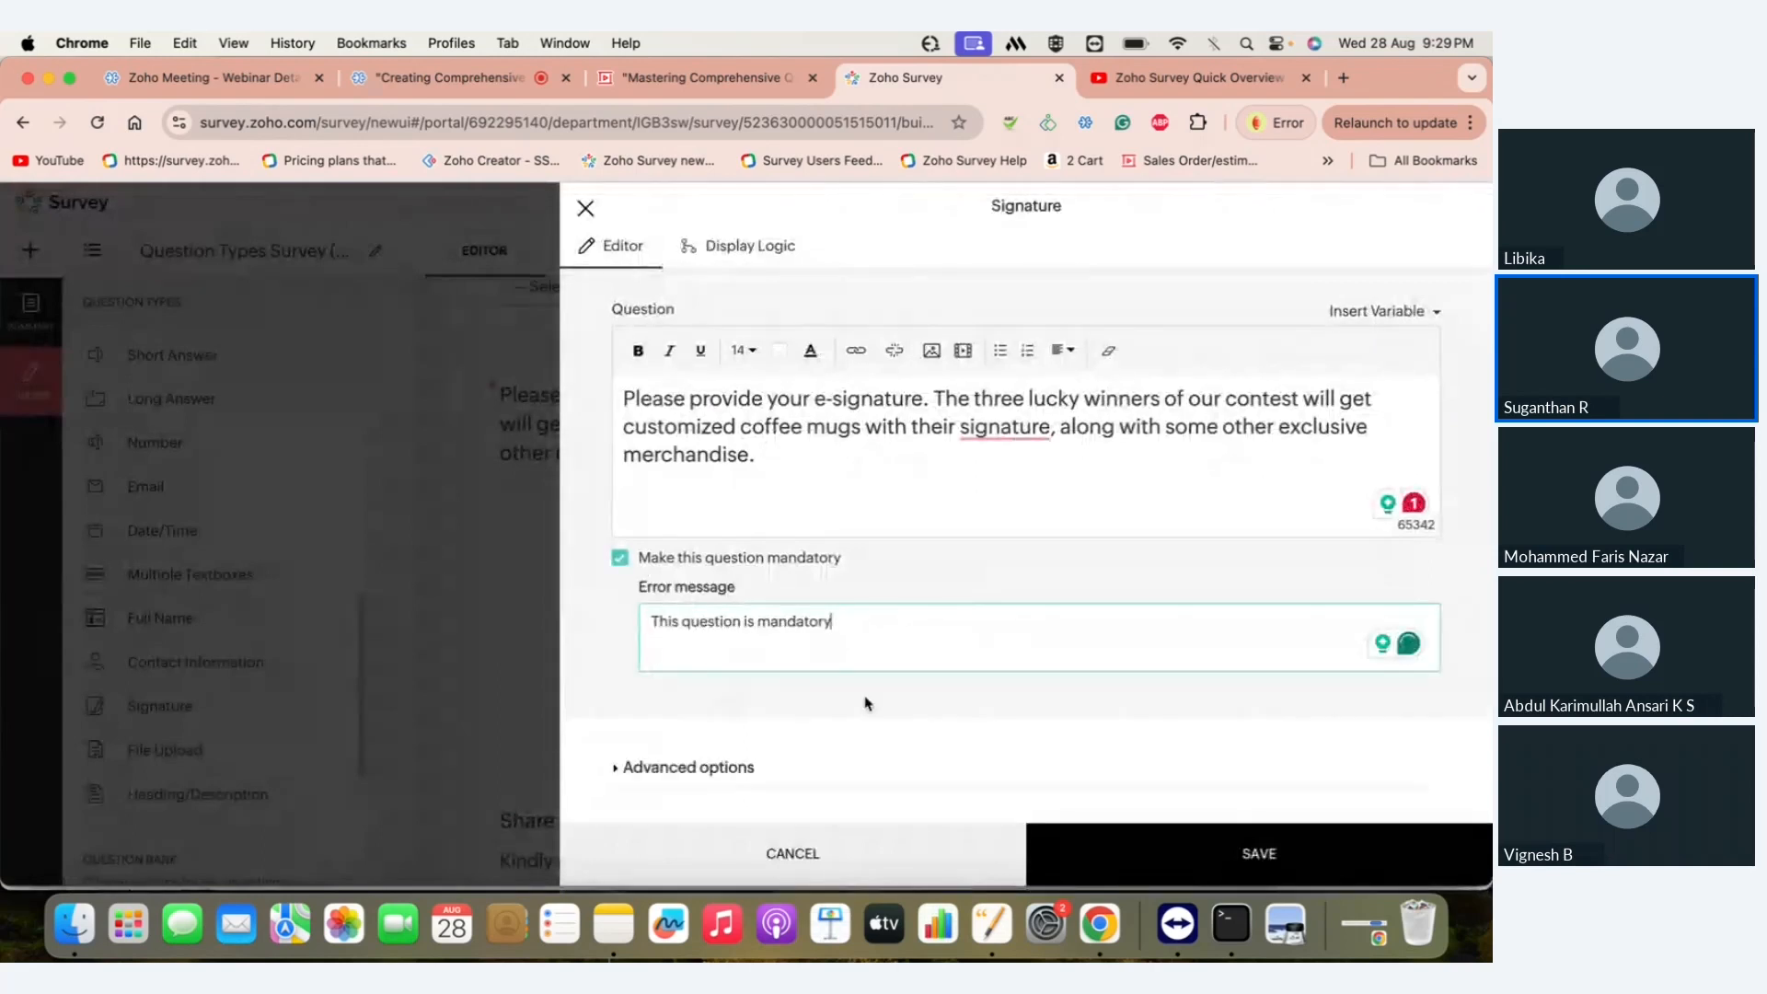
left_click(687, 765)
scroll(679, 766, "down", 2)
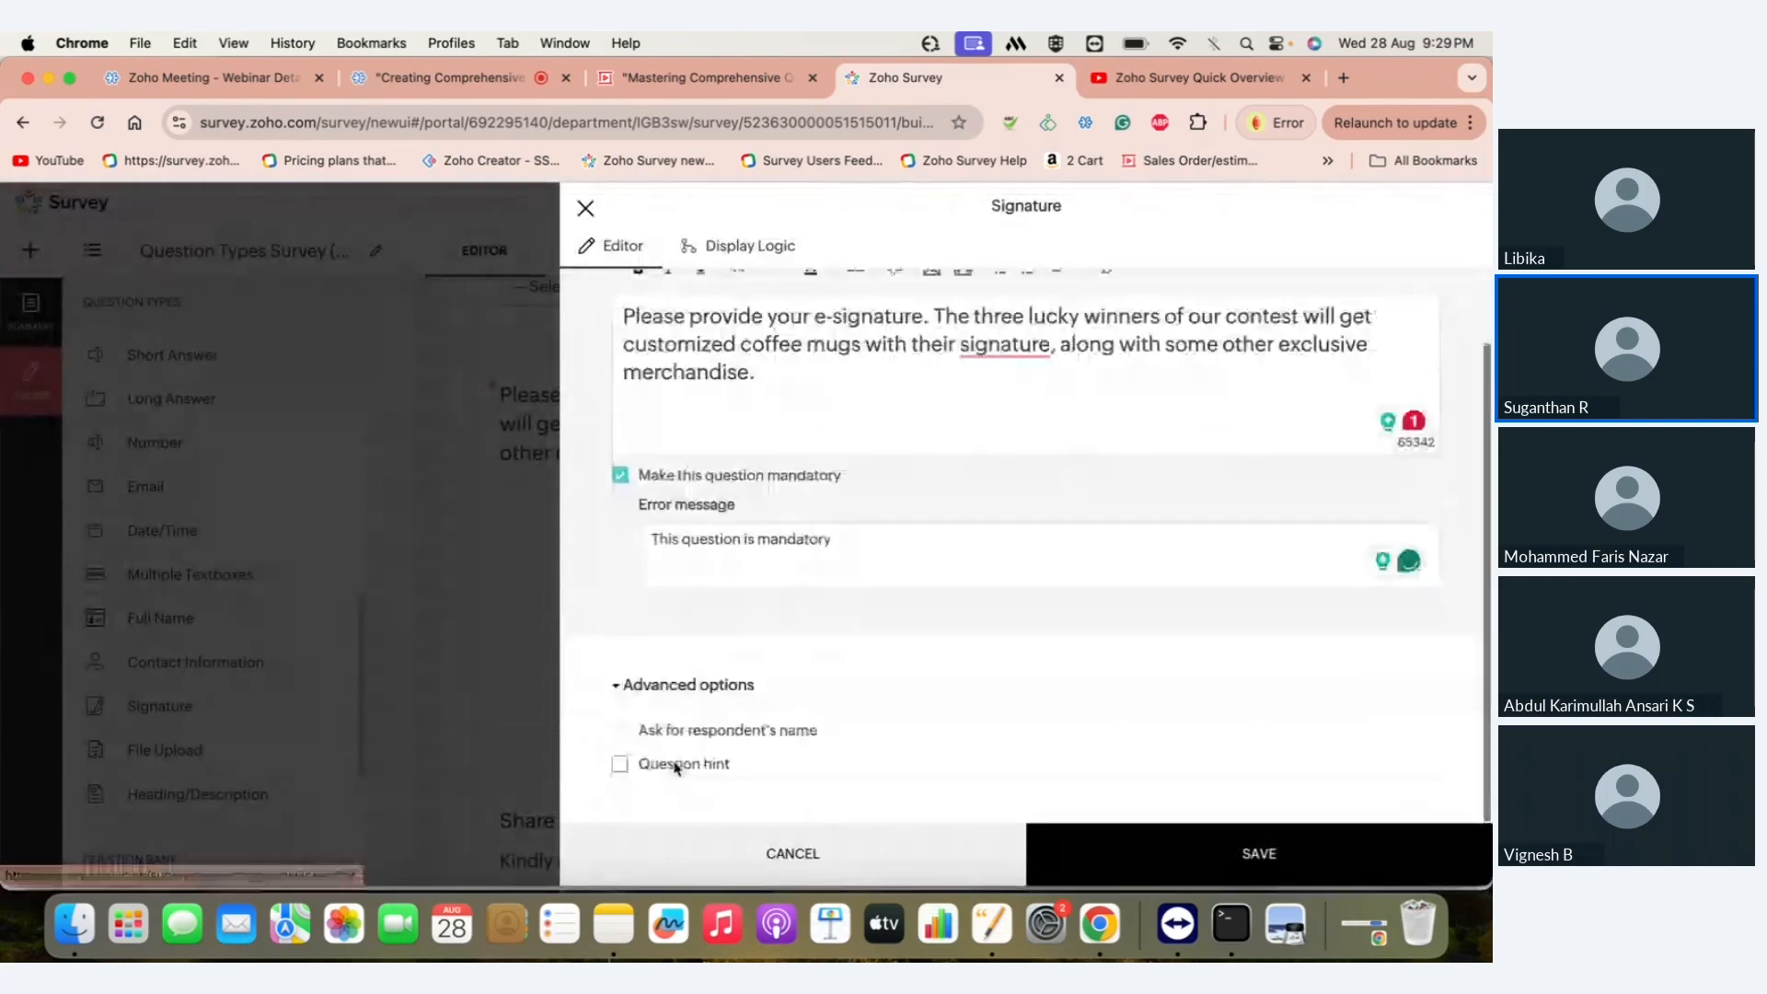
left_click(647, 729)
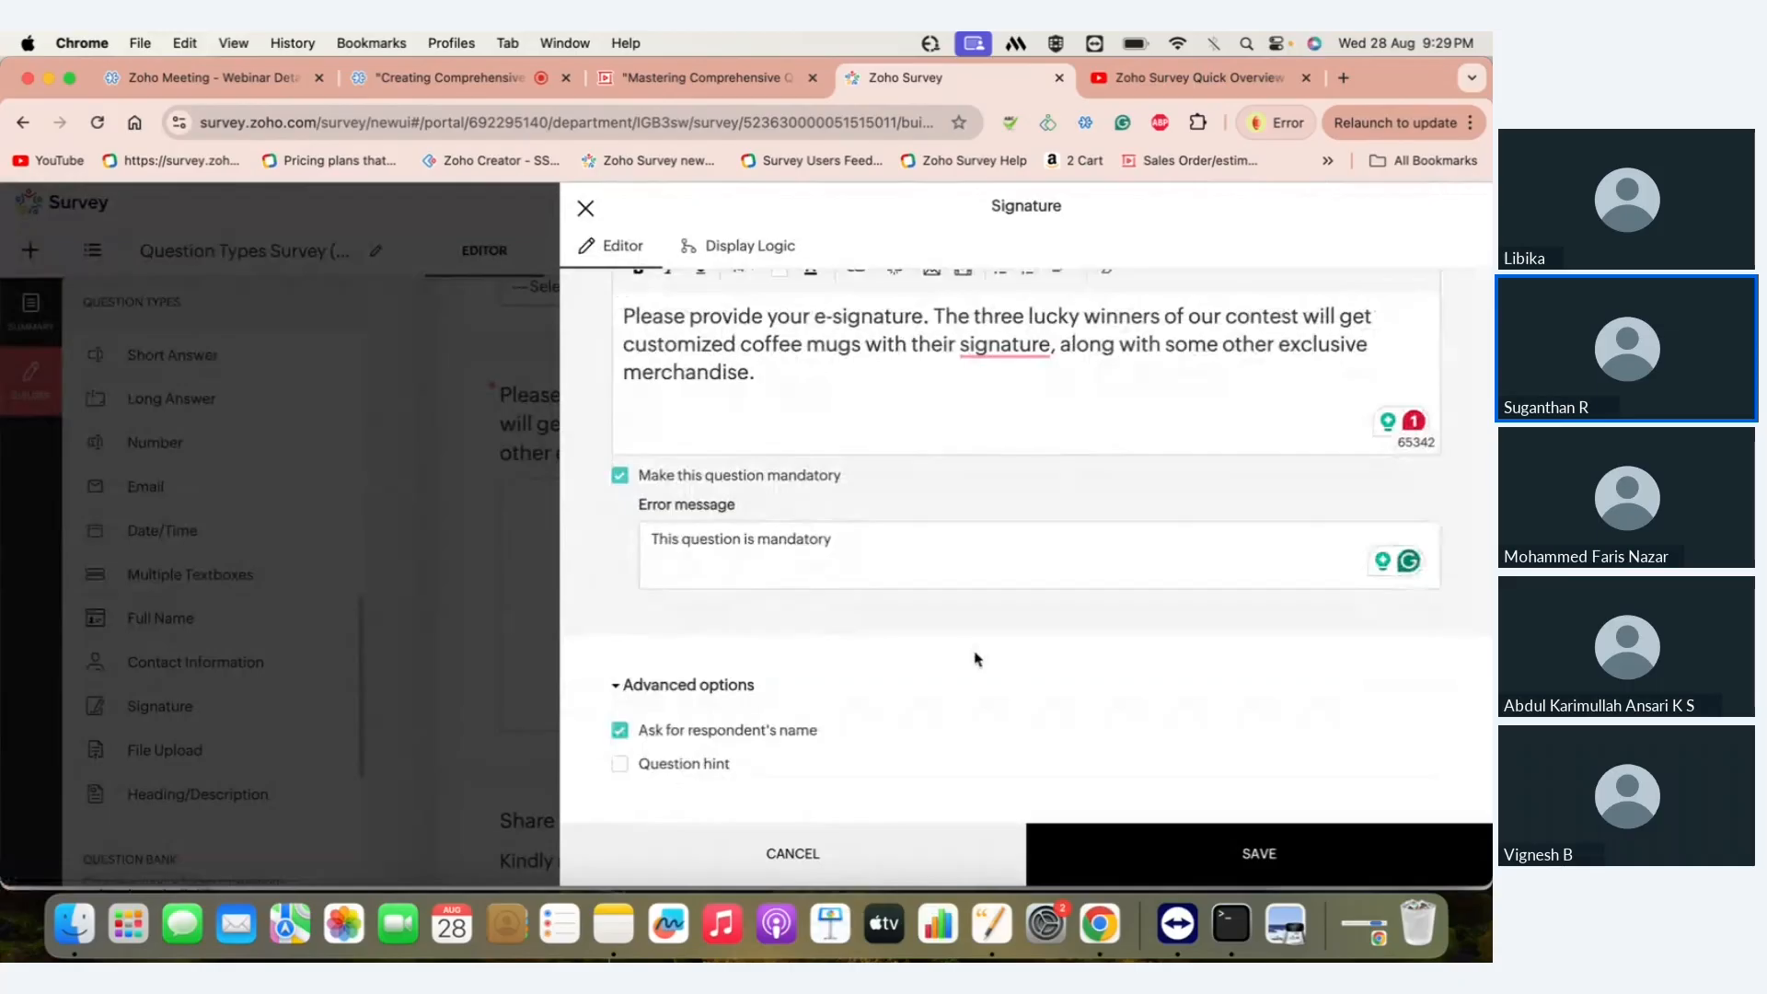
scroll(976, 659, "up", 1)
scroll(976, 660, "down", 1)
left_click(1113, 861)
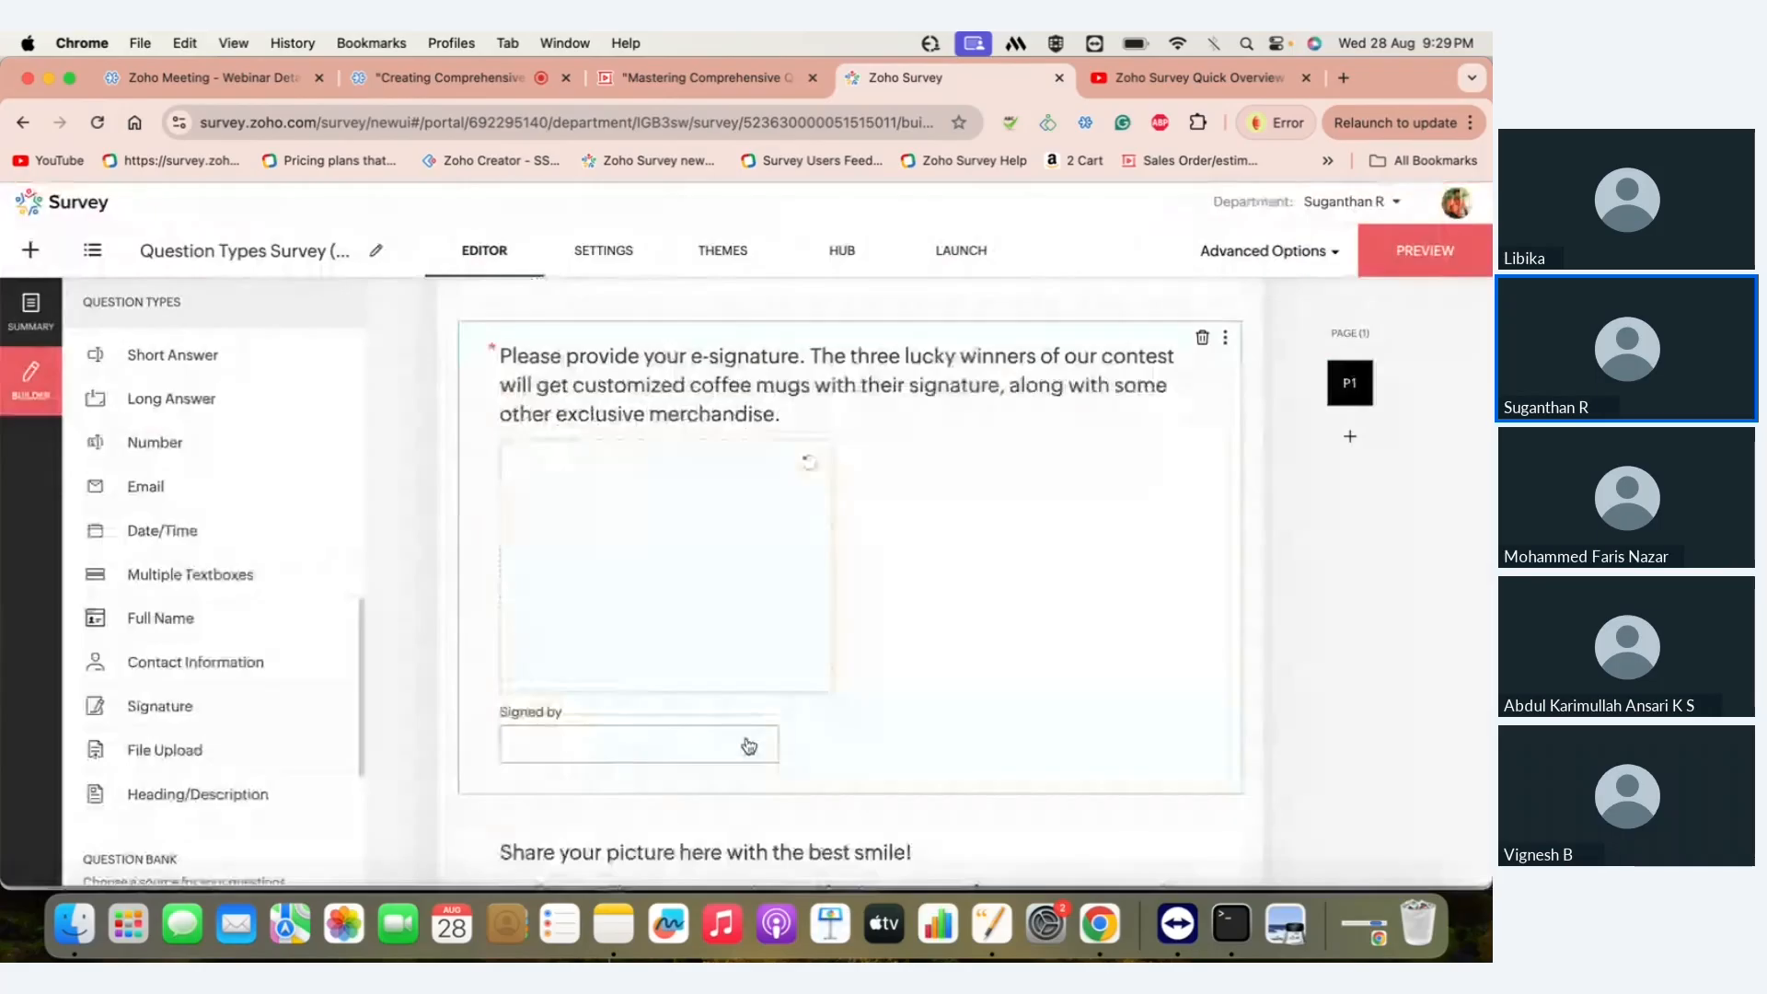
- Open the picture upload question and set its file upload limit to Less than equal 5
scroll(749, 745, "down", 5)
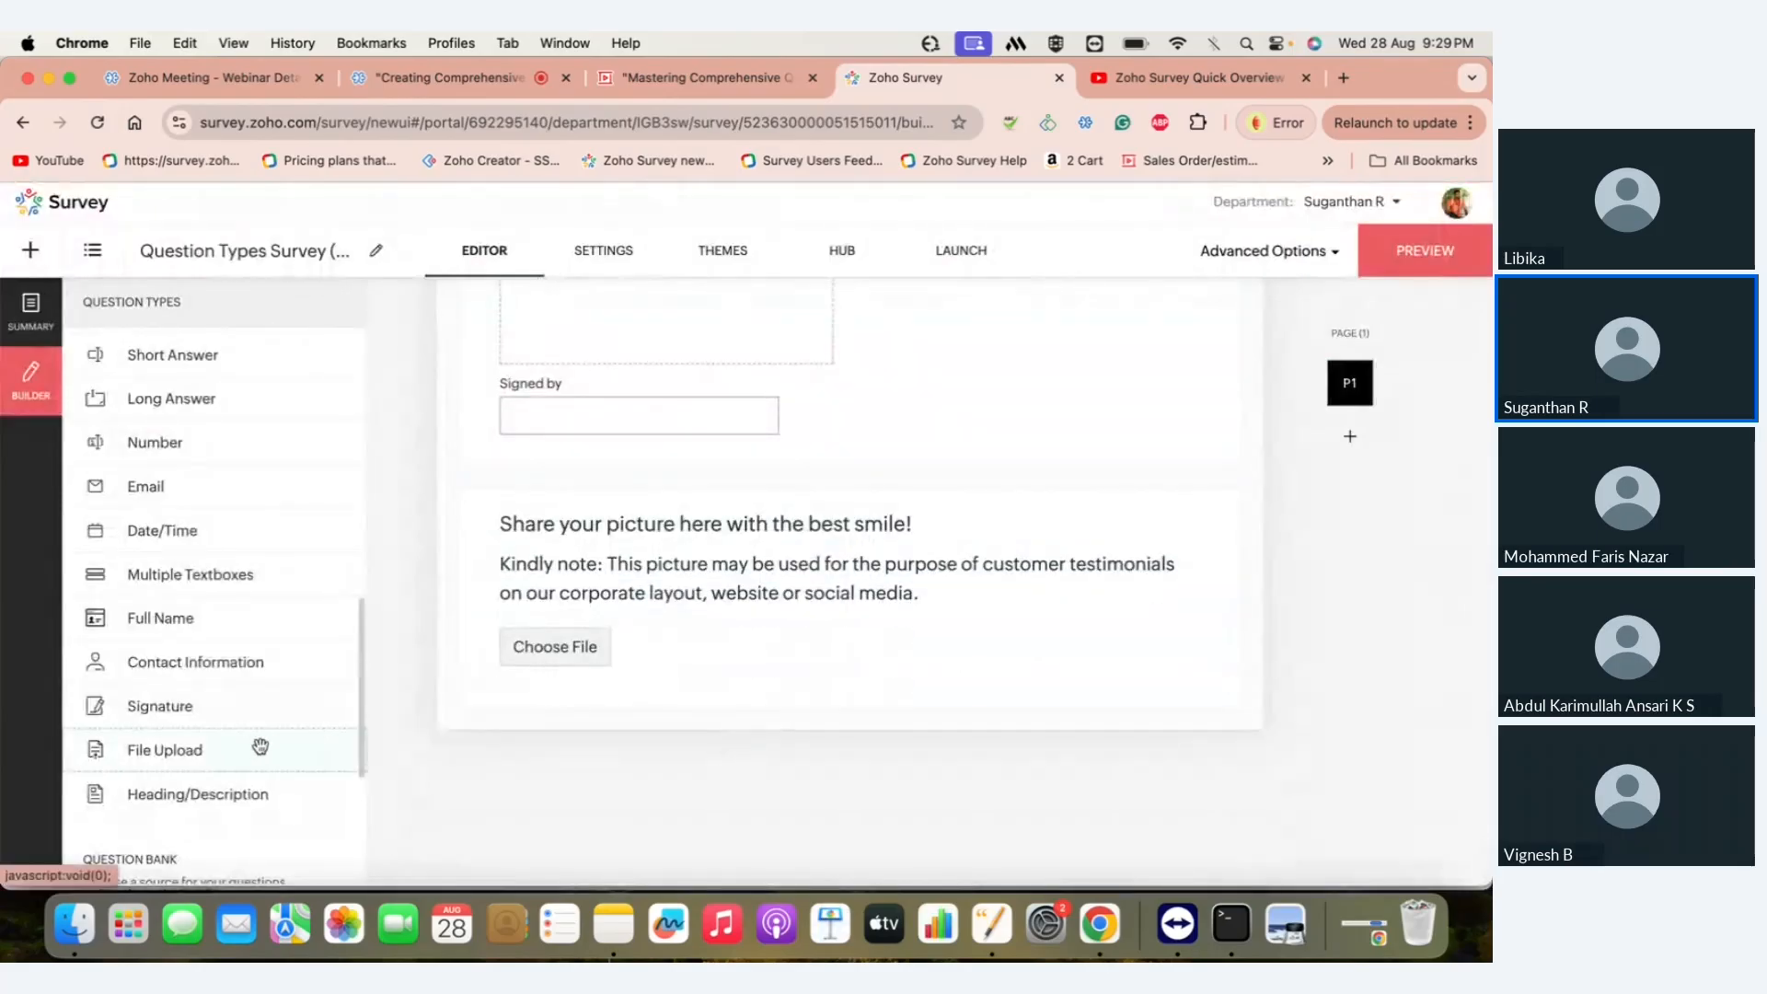
left_click(759, 638)
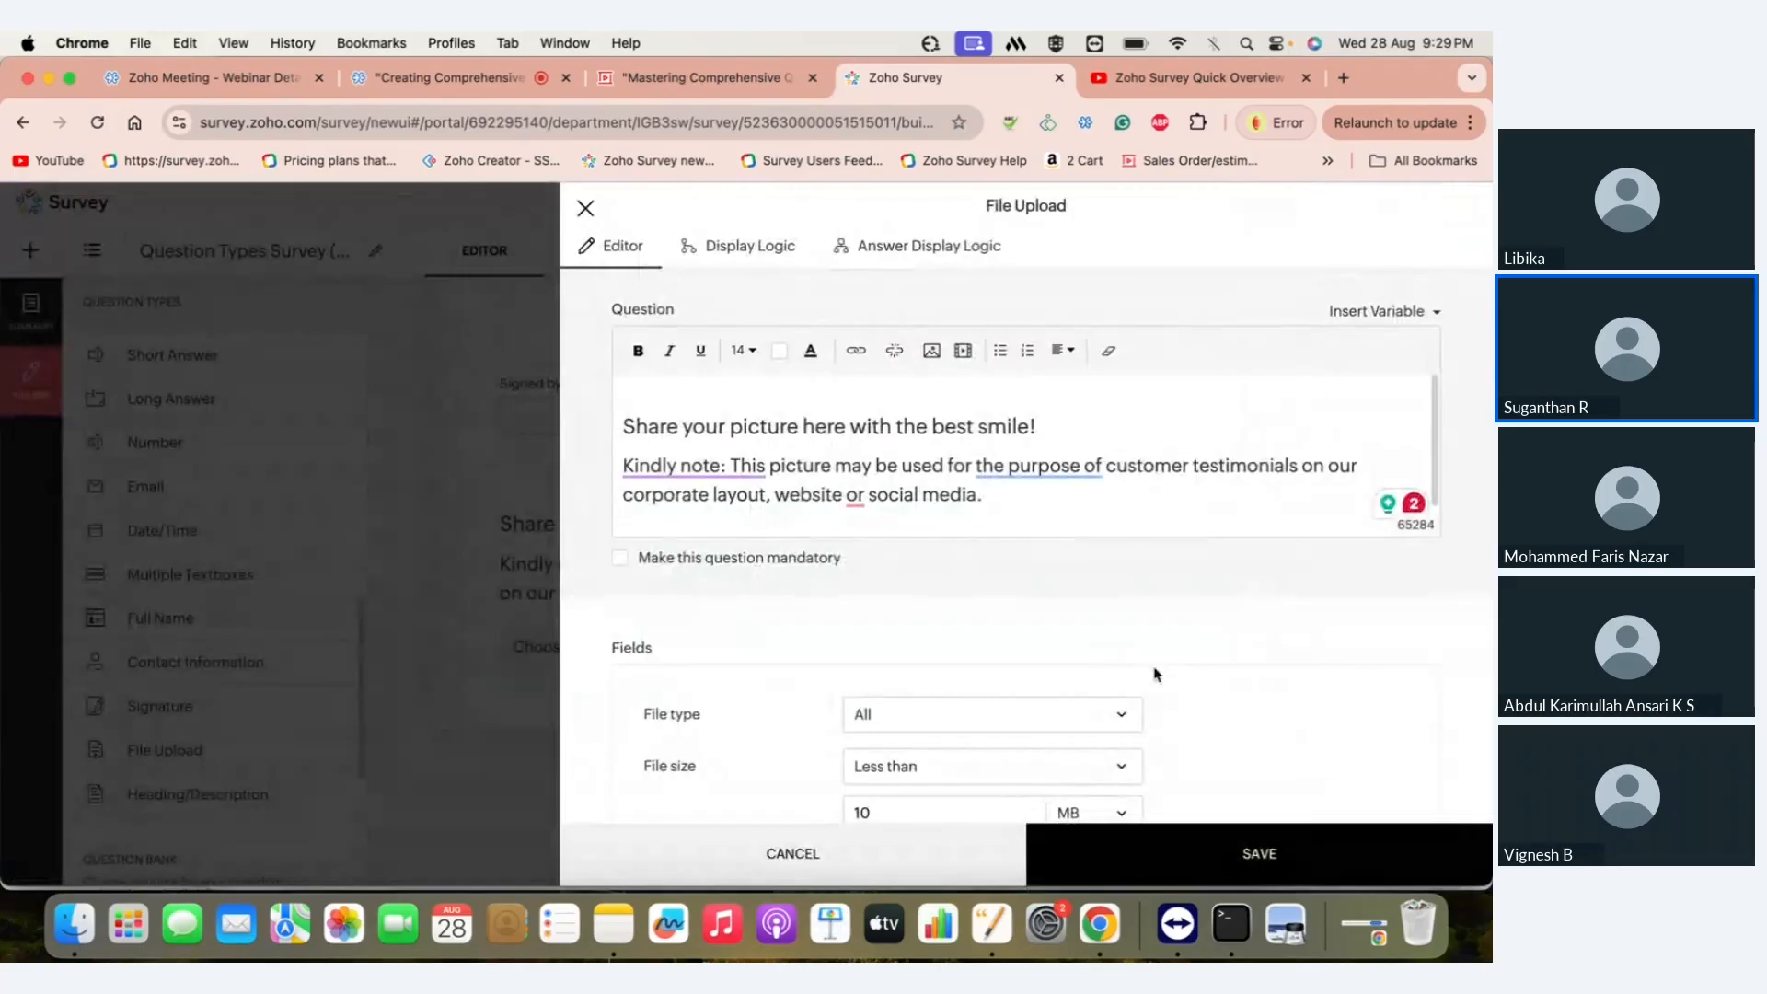
scroll(1156, 675, "down", 5)
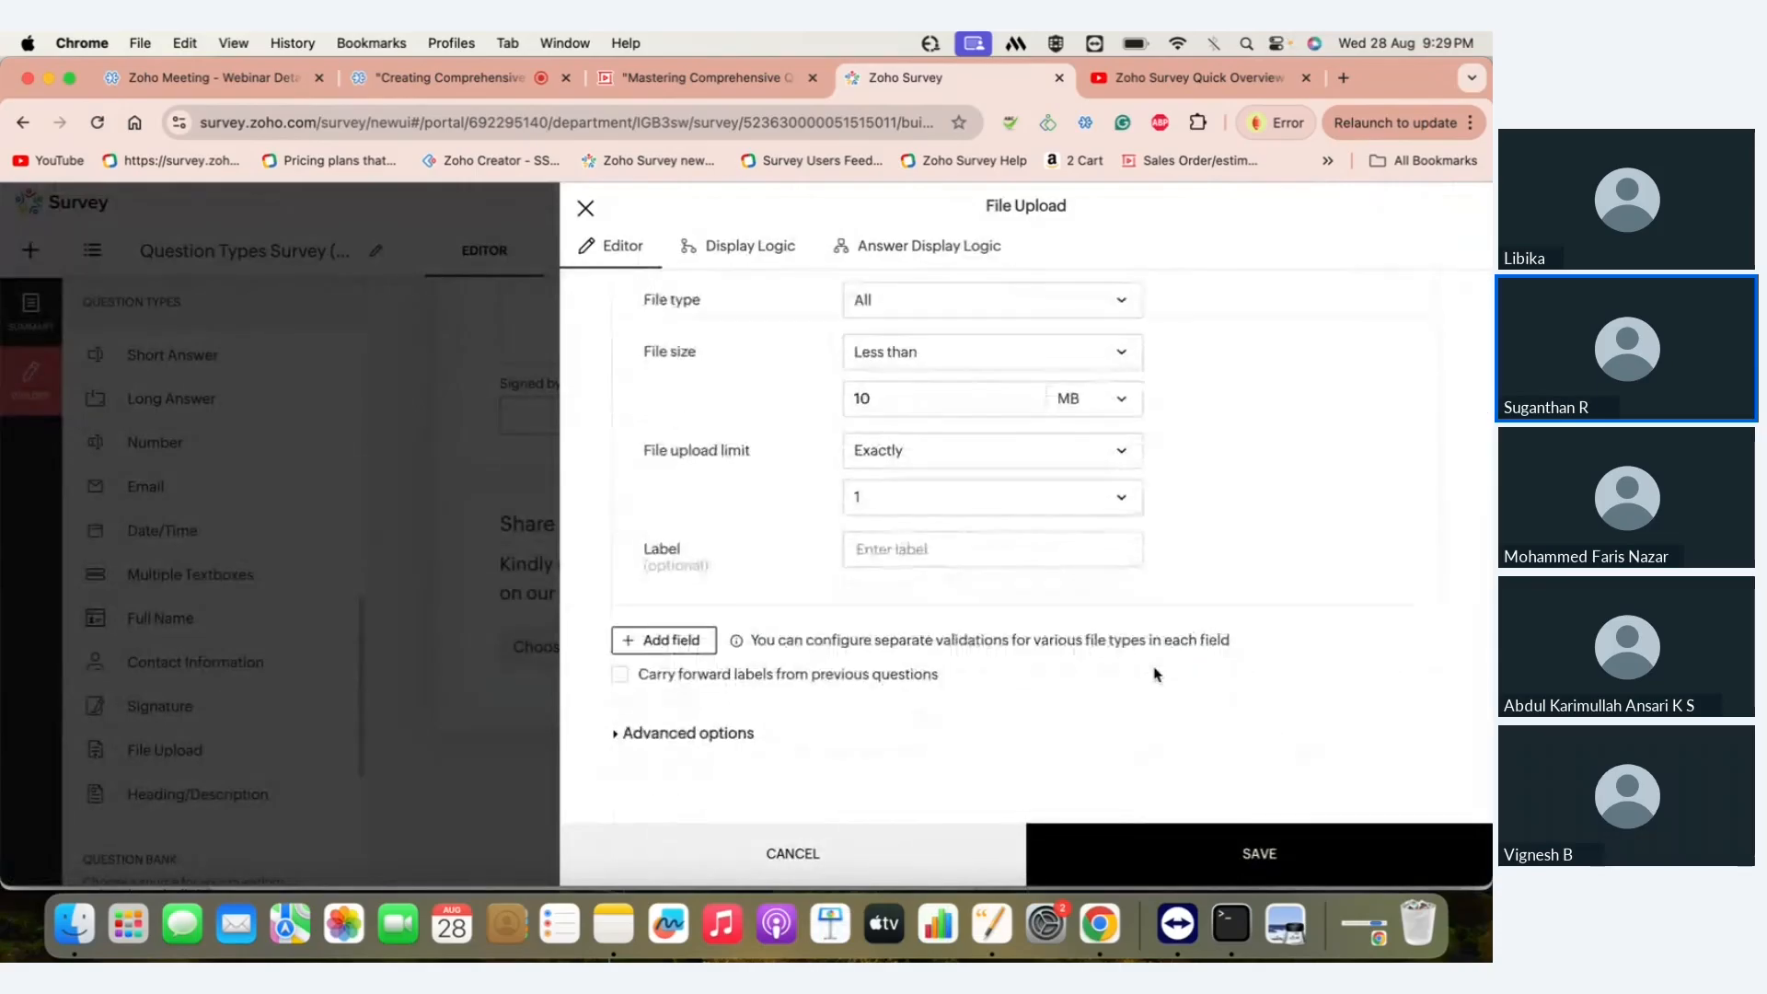
left_click(1118, 499)
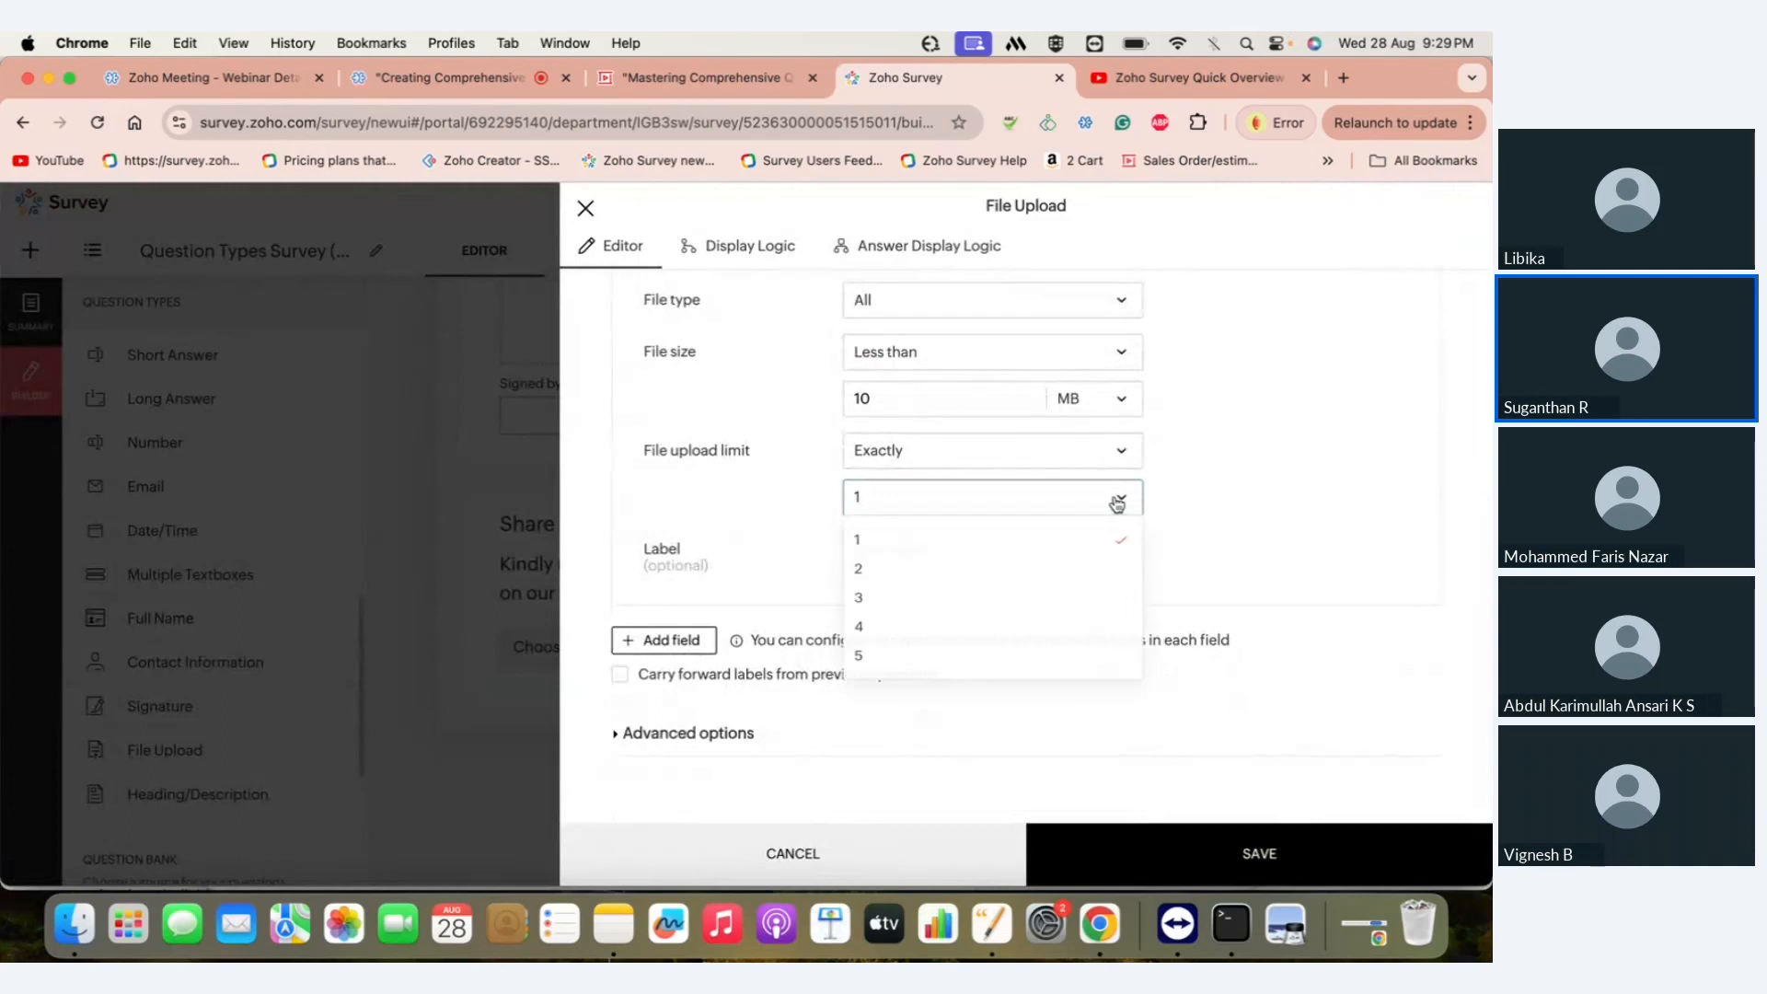
left_click(964, 642)
left_click(1082, 457)
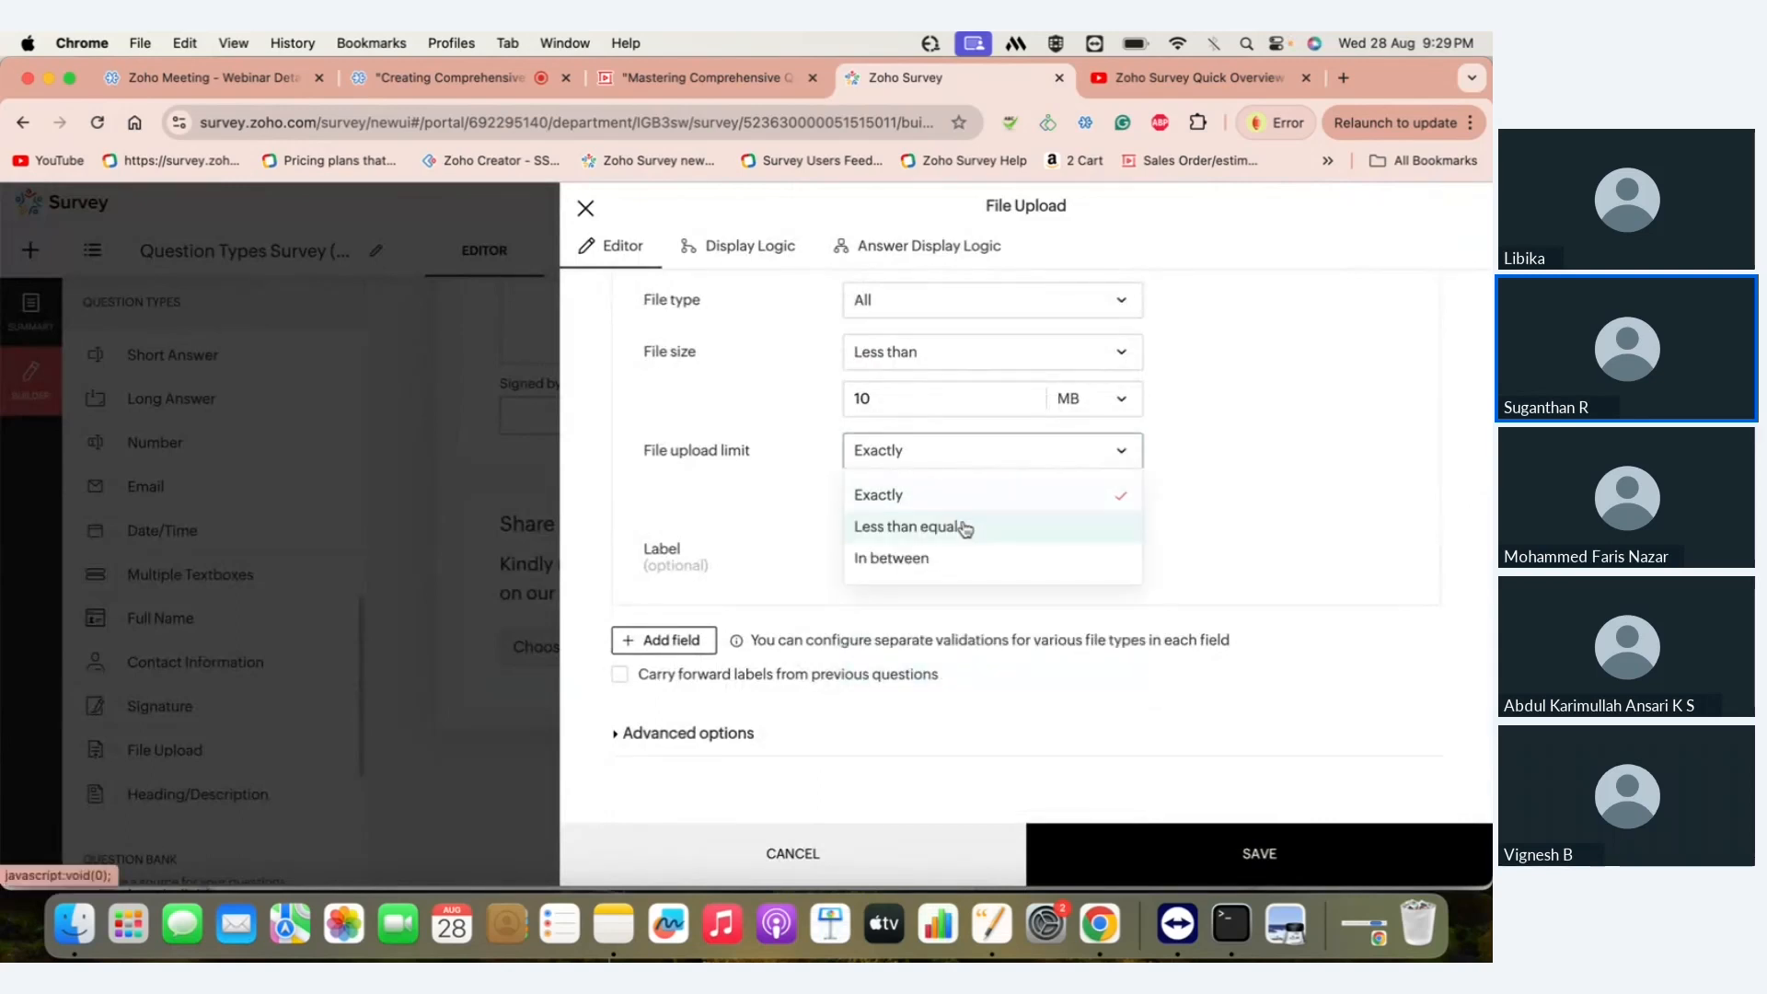
left_click(964, 528)
left_click(1010, 502)
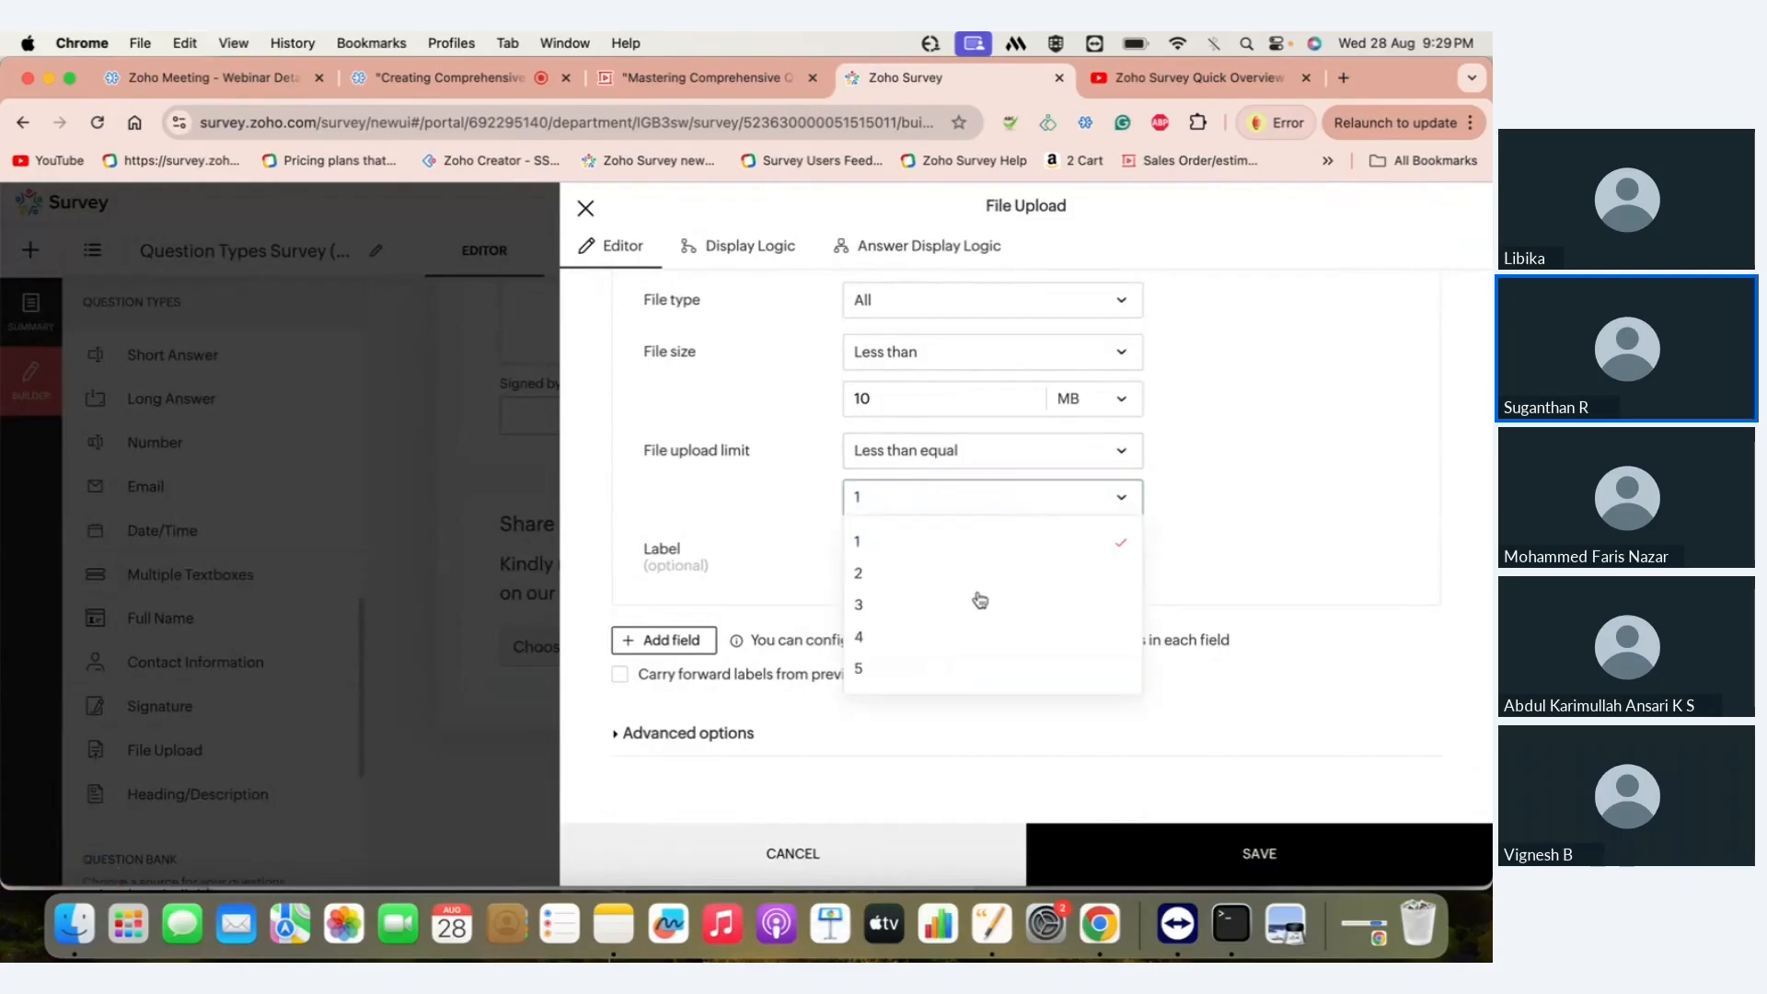
left_click(936, 676)
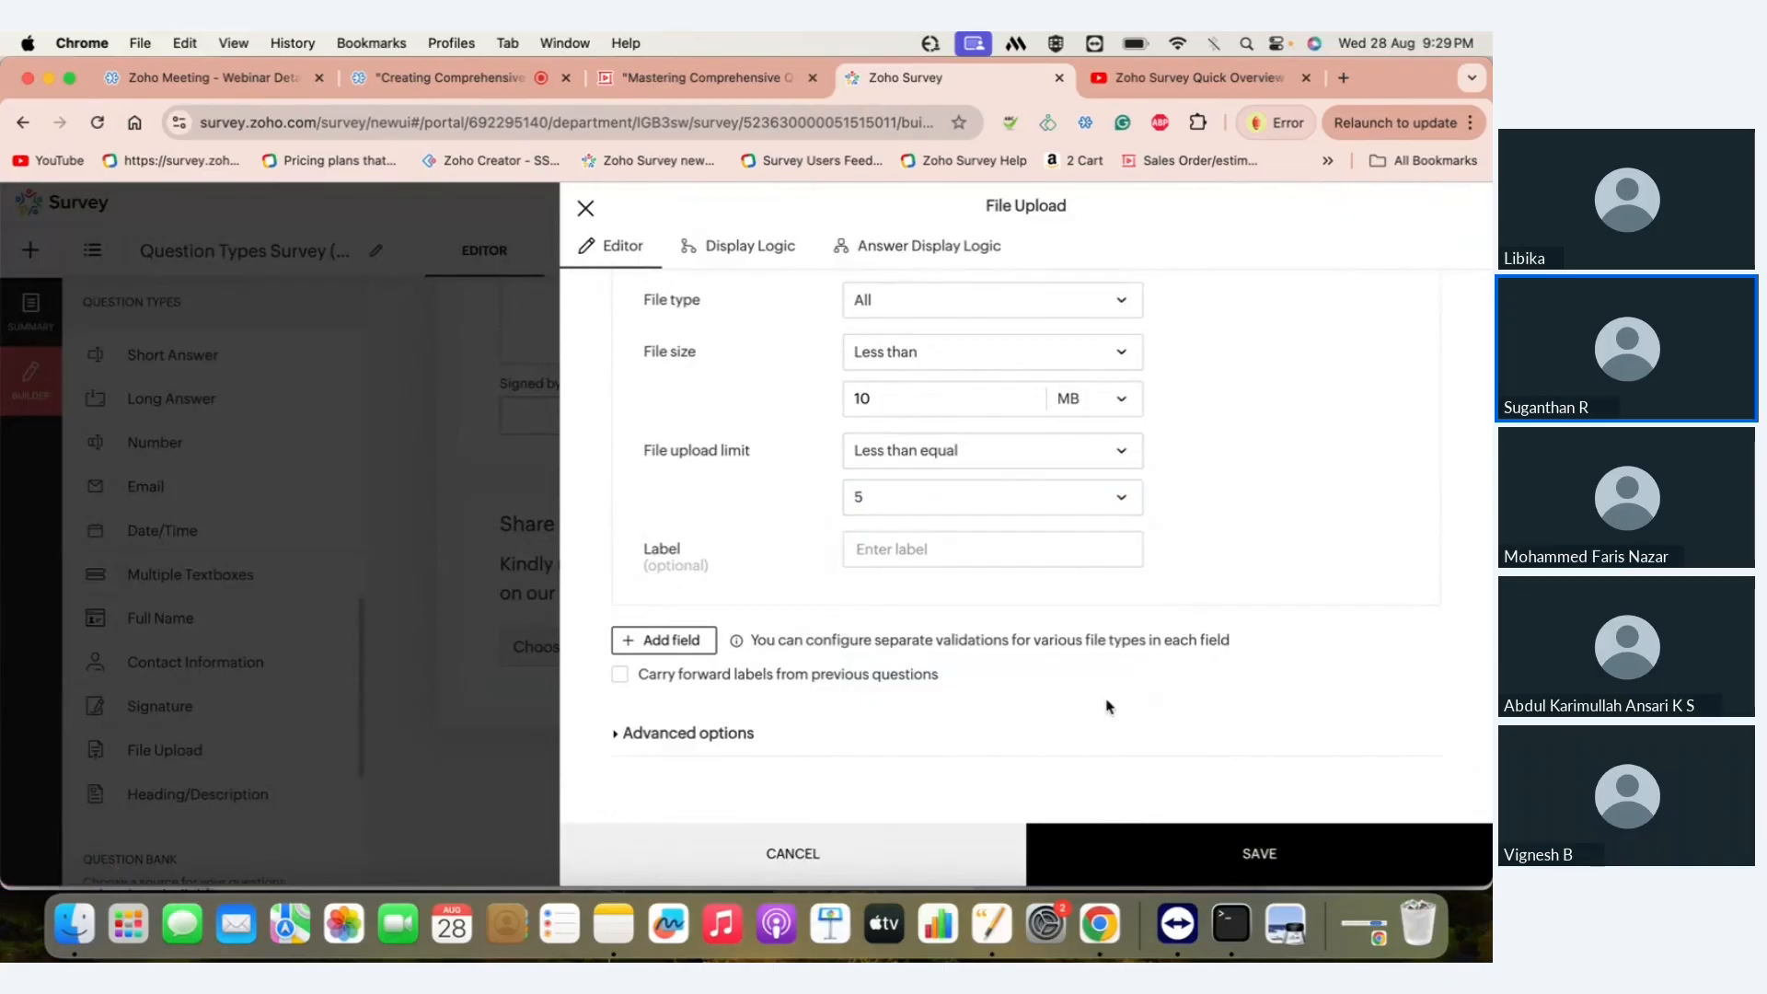
- Try the Custom file type with HCIE as a supported extension, clear the extension, and restore the file type to All
scroll(1108, 706, "up", 2)
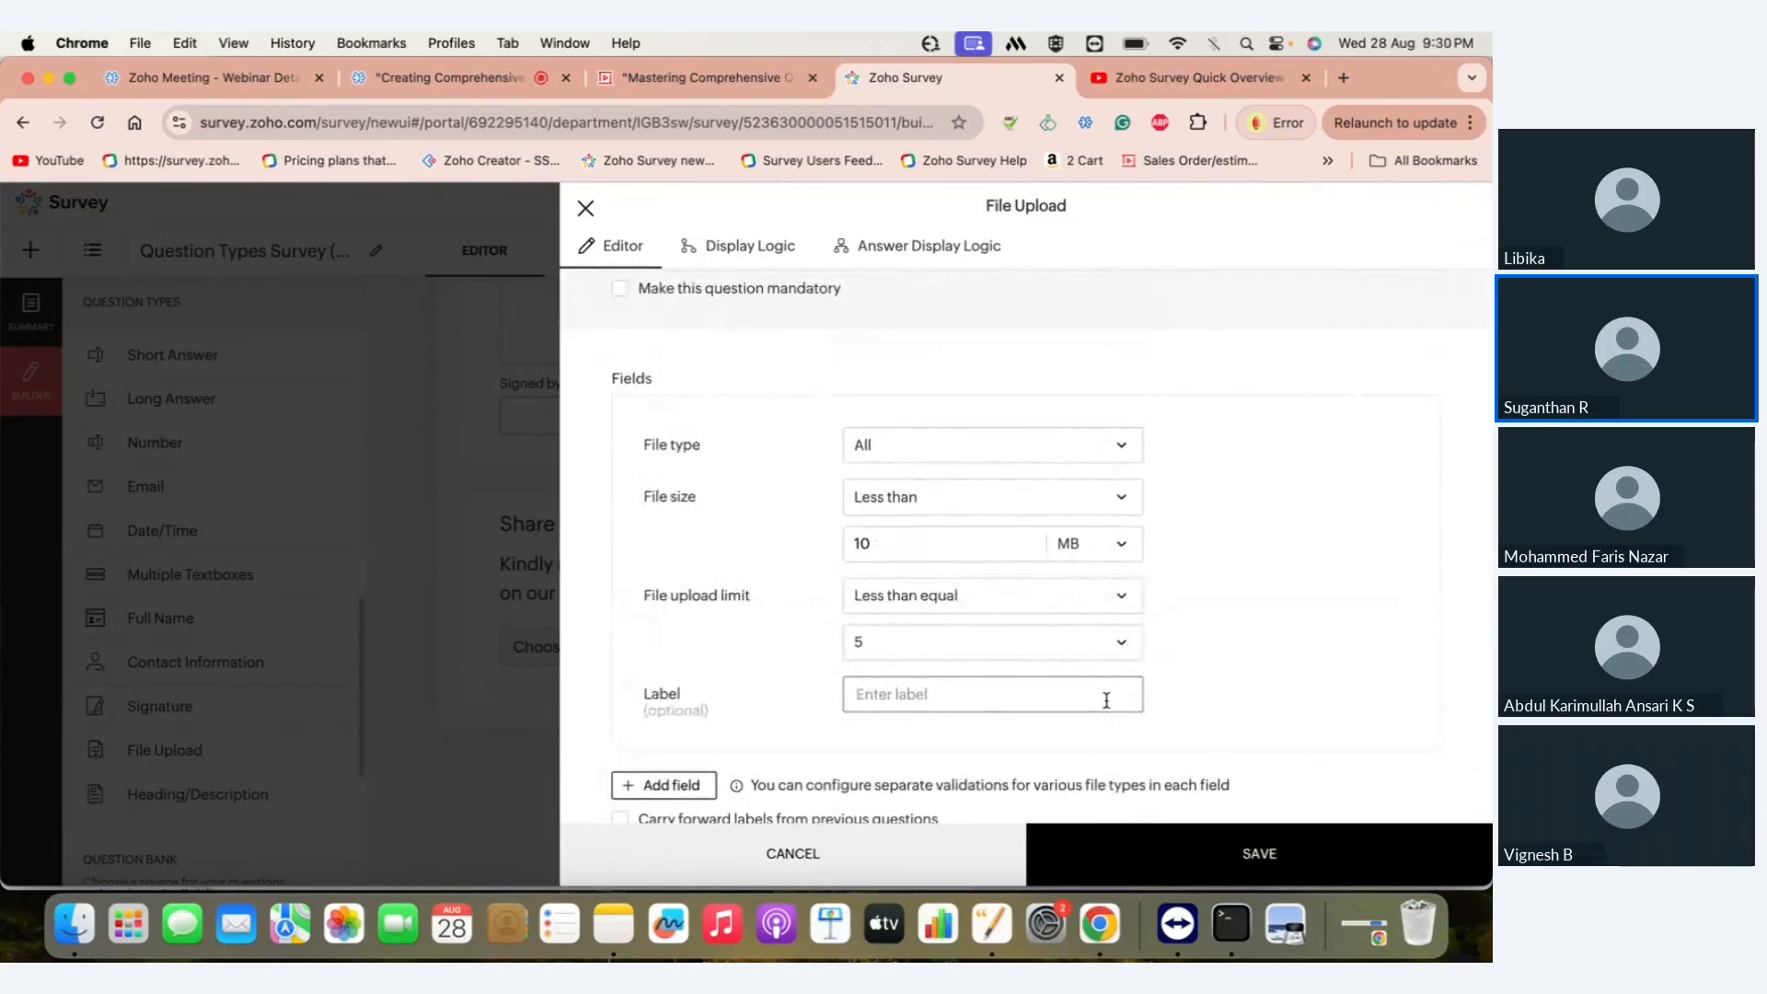
left_click(1108, 449)
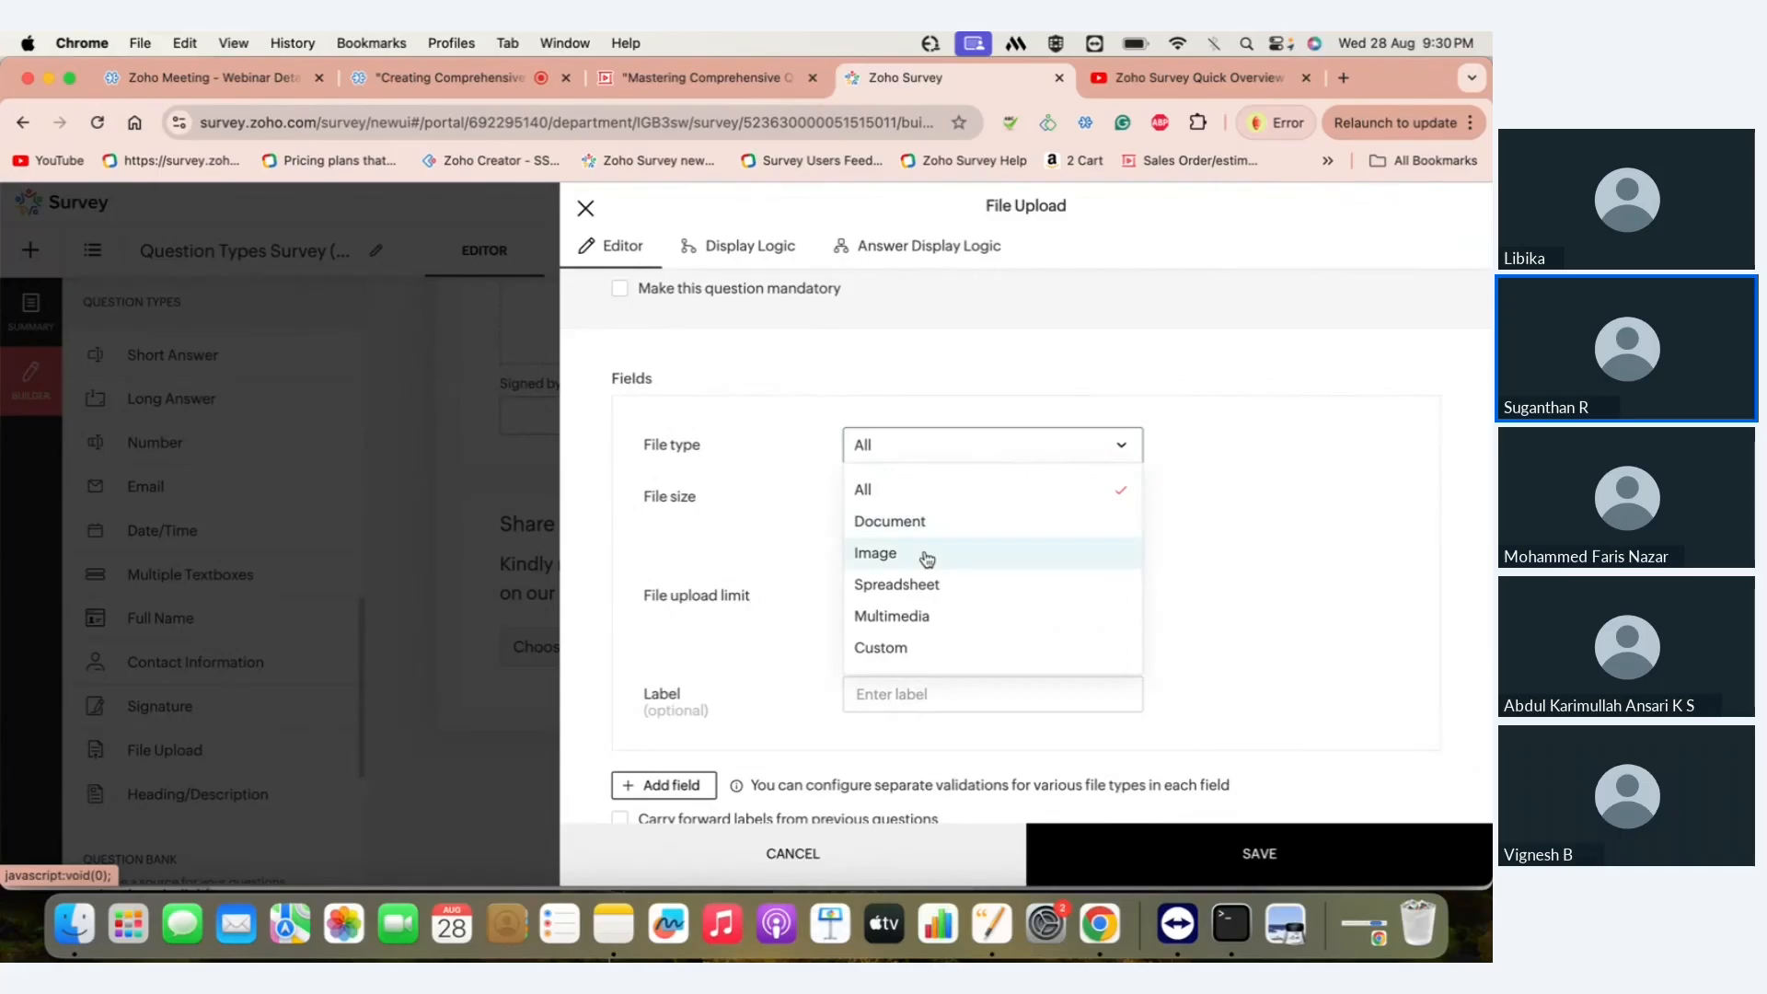
left_click(907, 647)
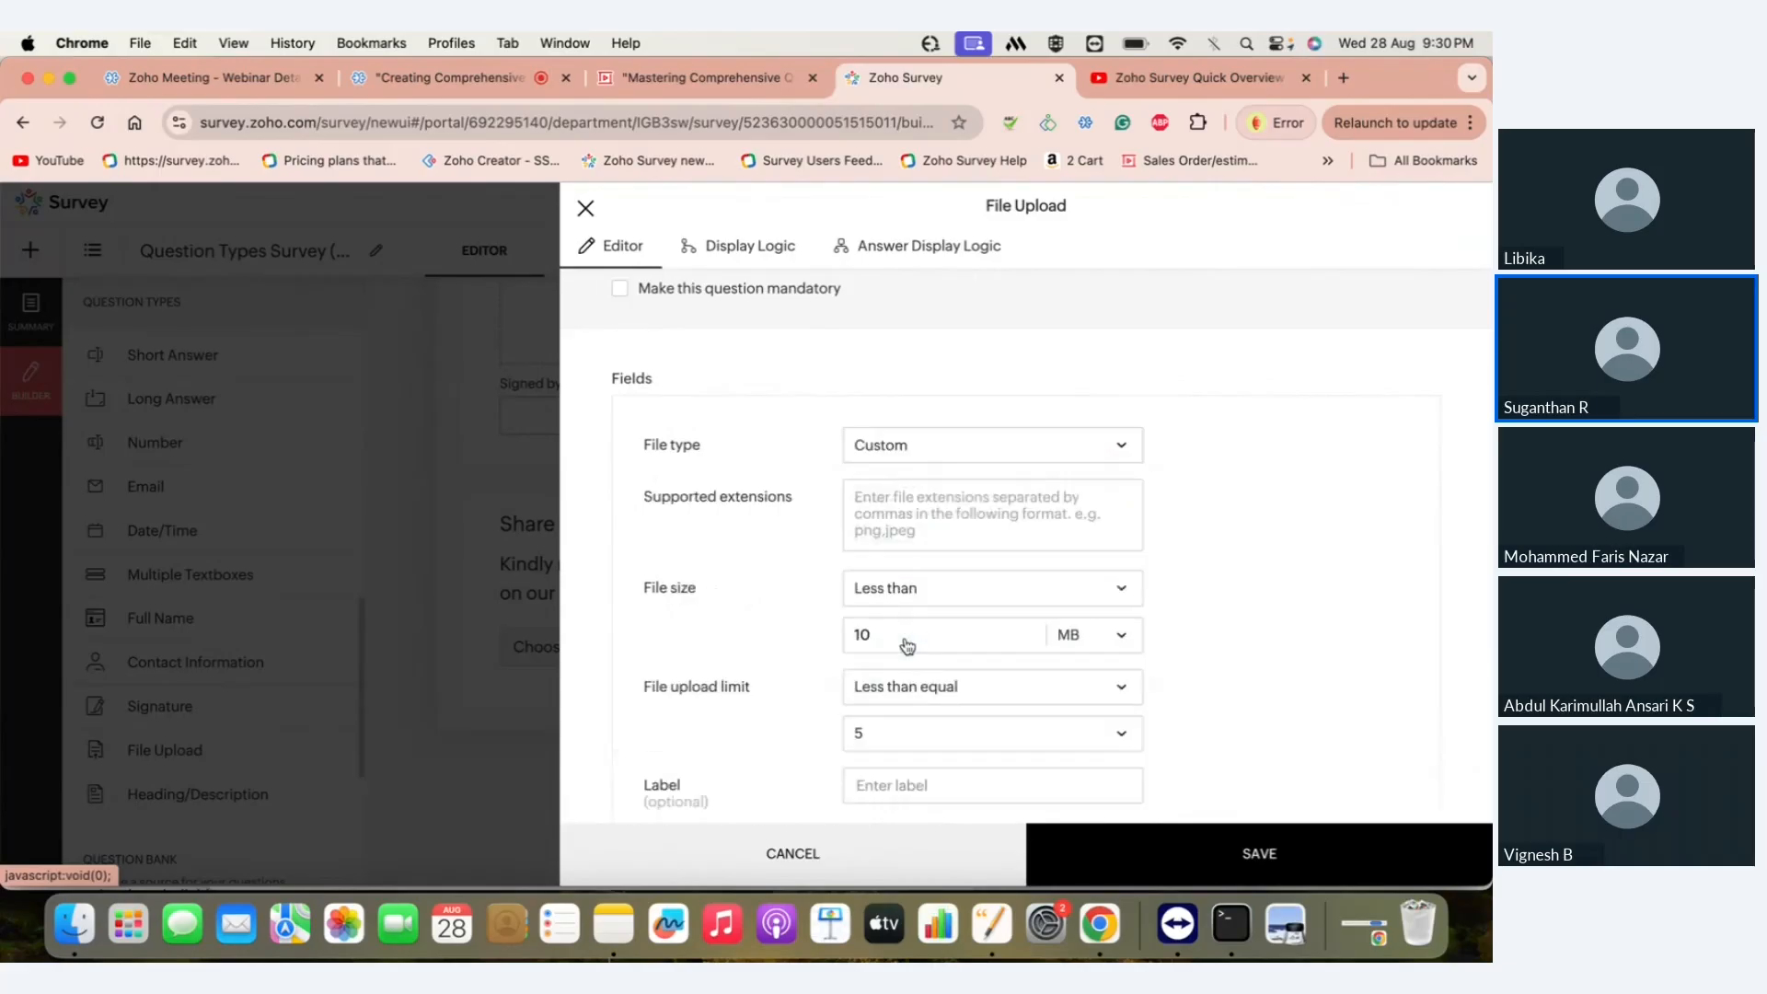
left_click(995, 535)
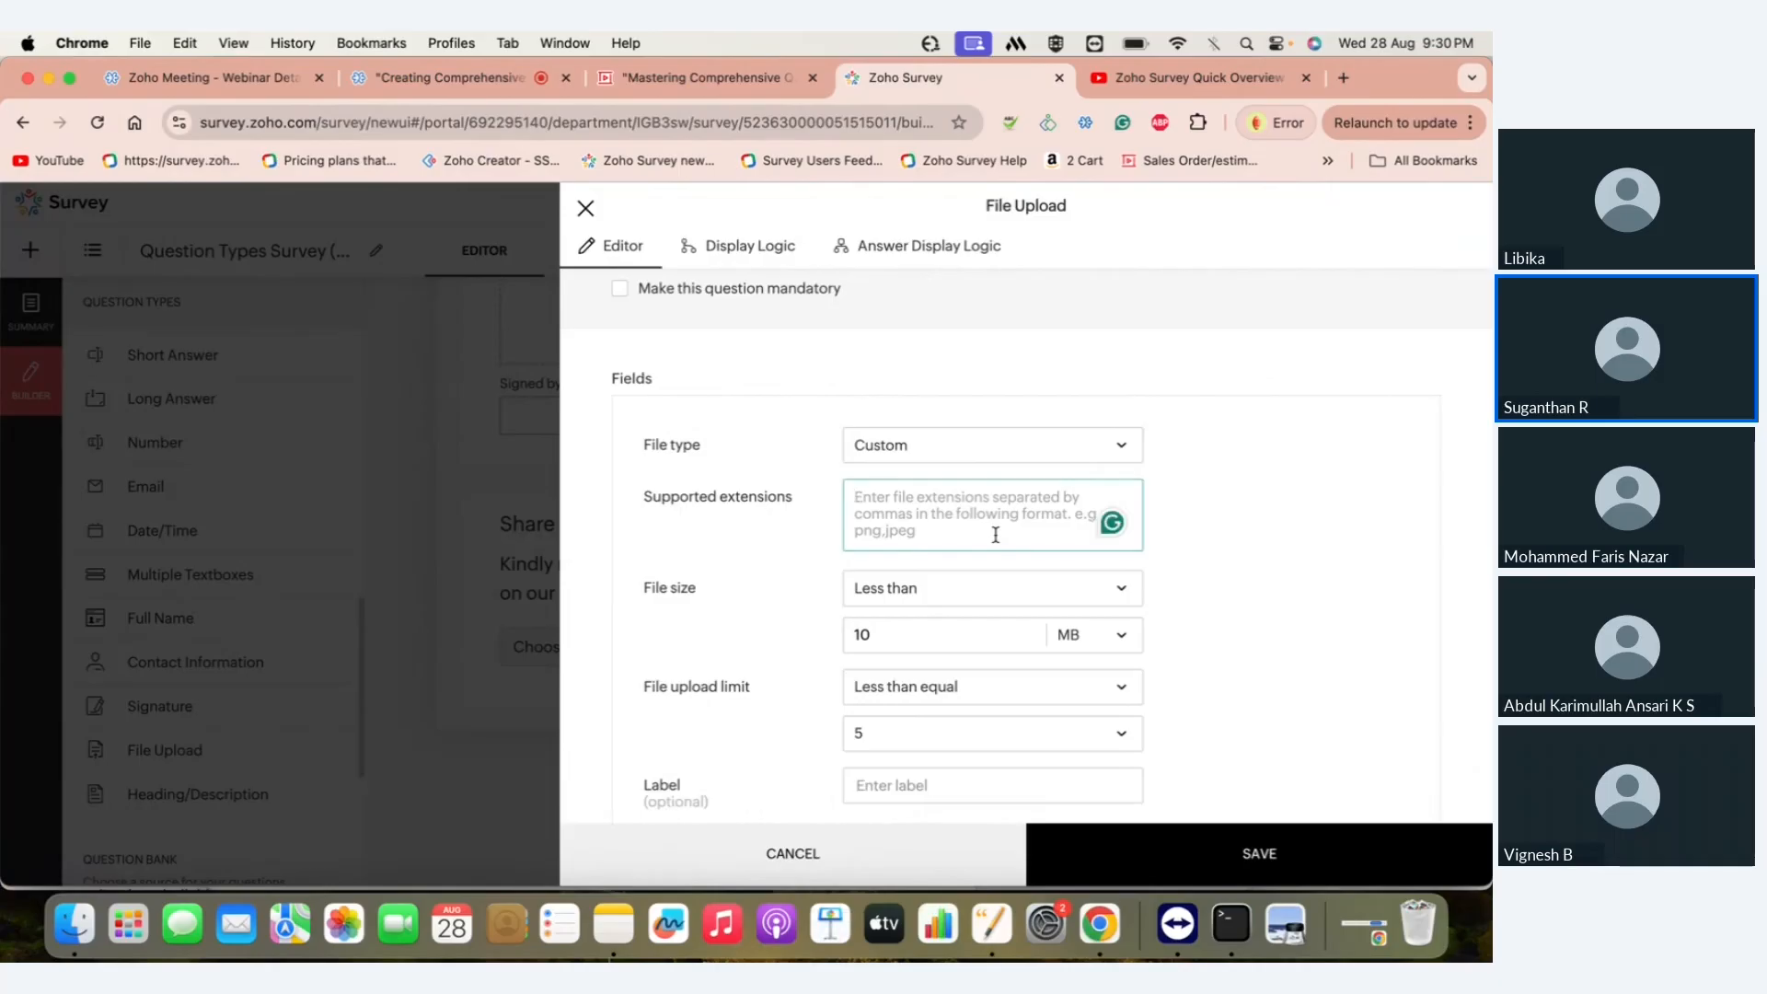
type("HCIE")
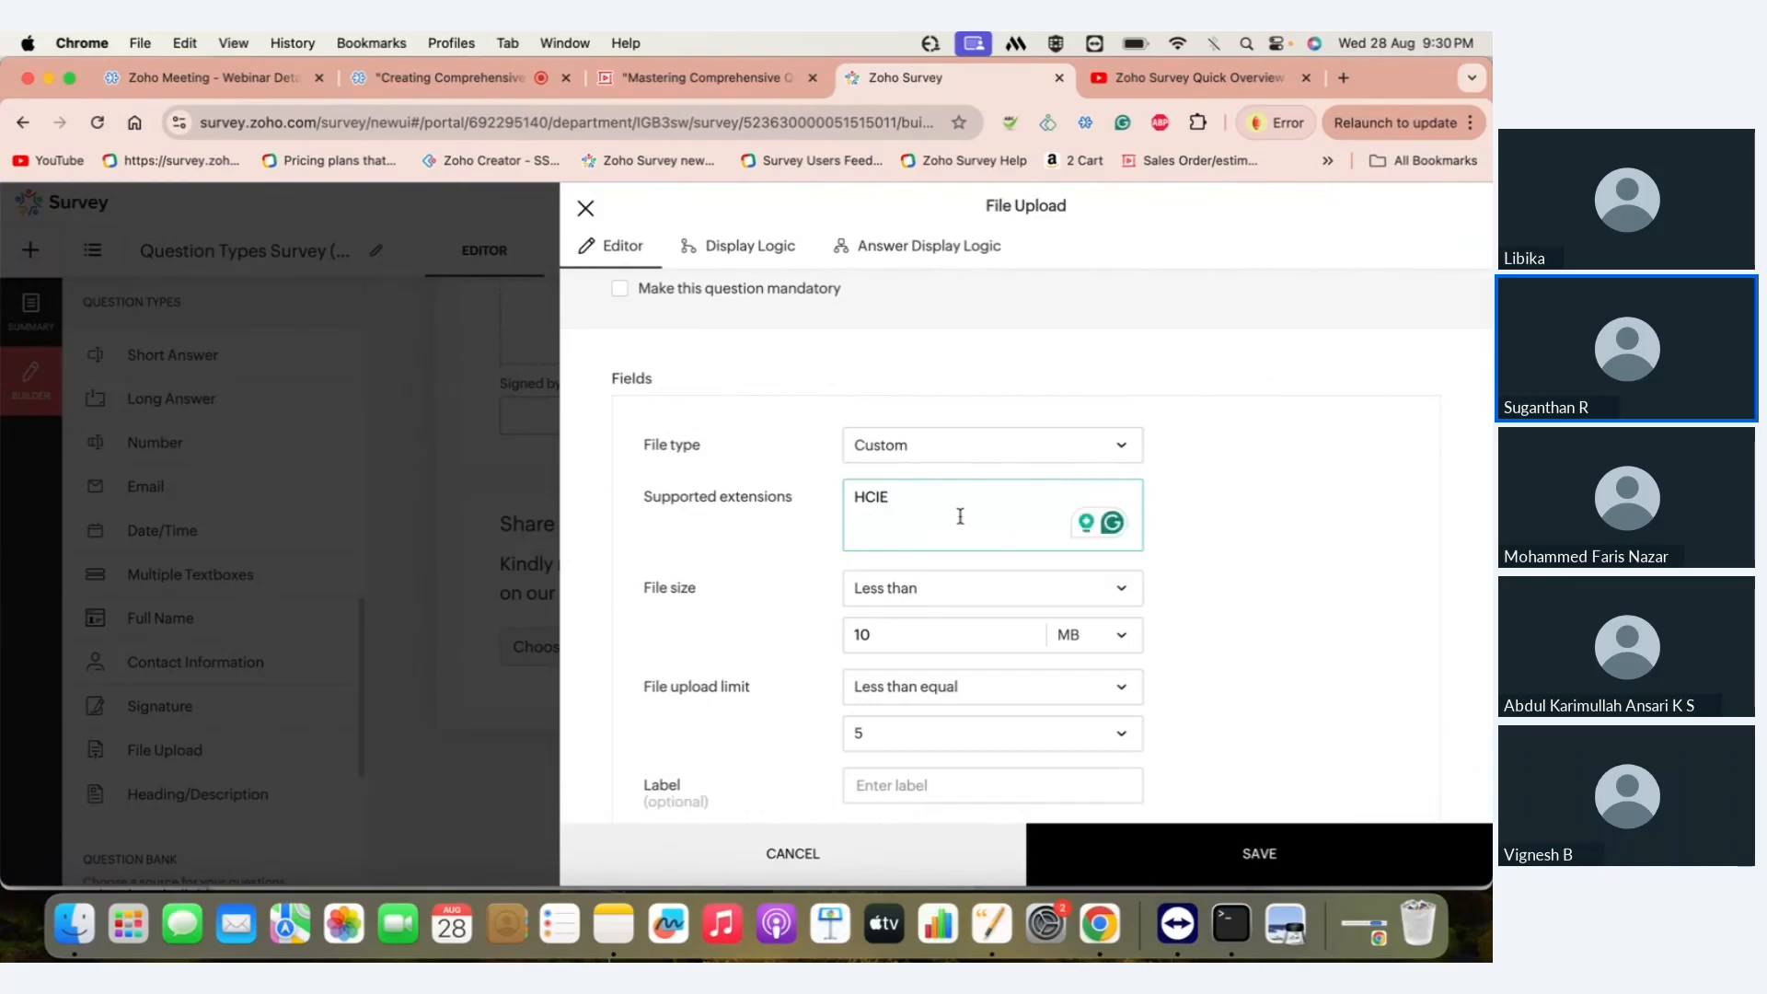
key("BackSpace")
key("BackSpace")
key("BackSpace")
key("BackSpace")
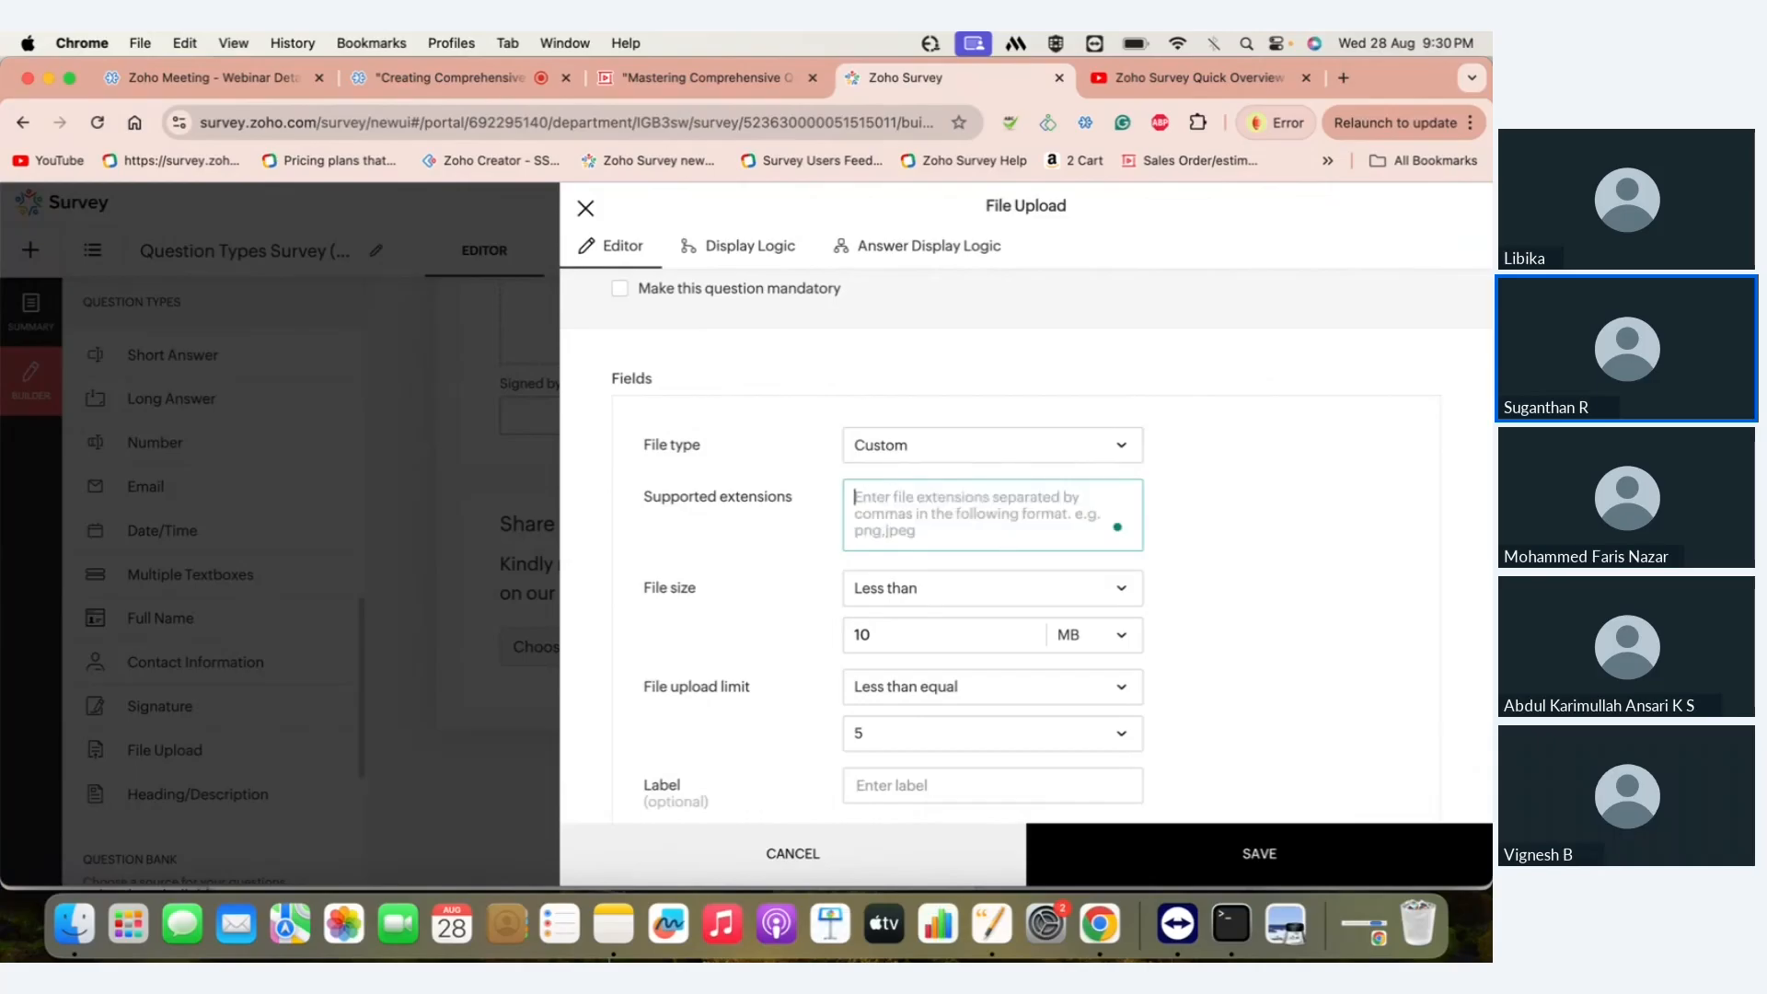
left_click(1056, 445)
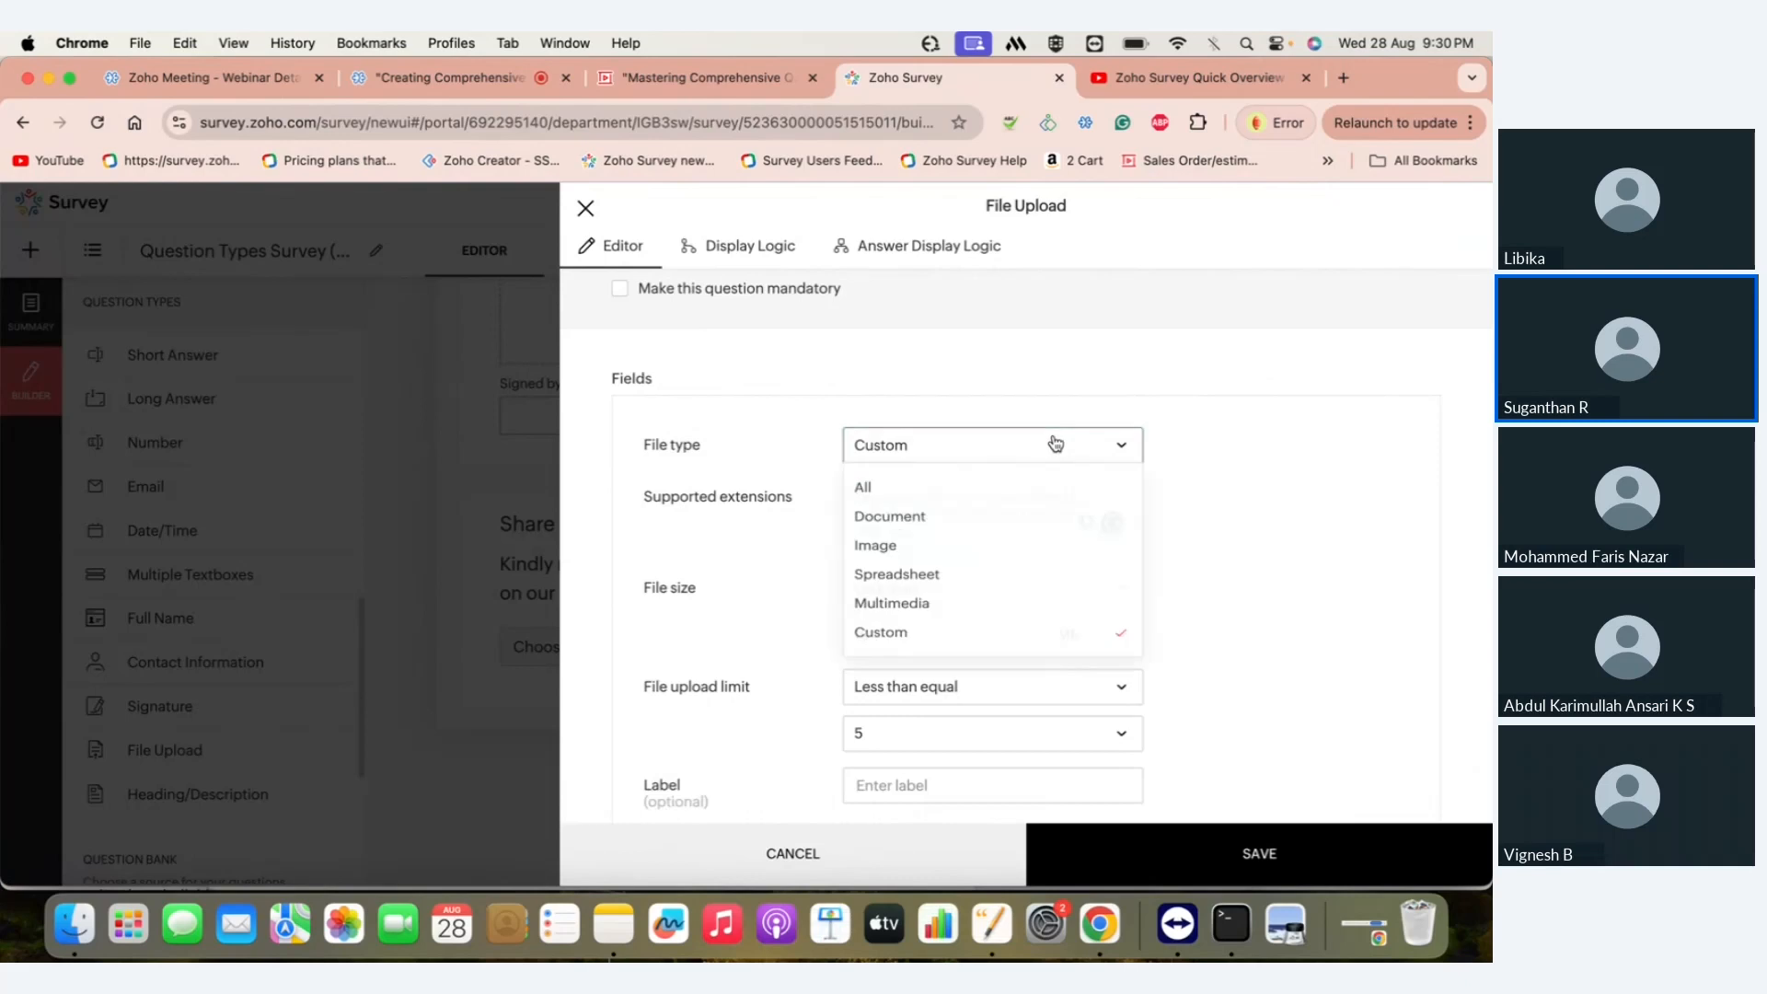
left_click(968, 487)
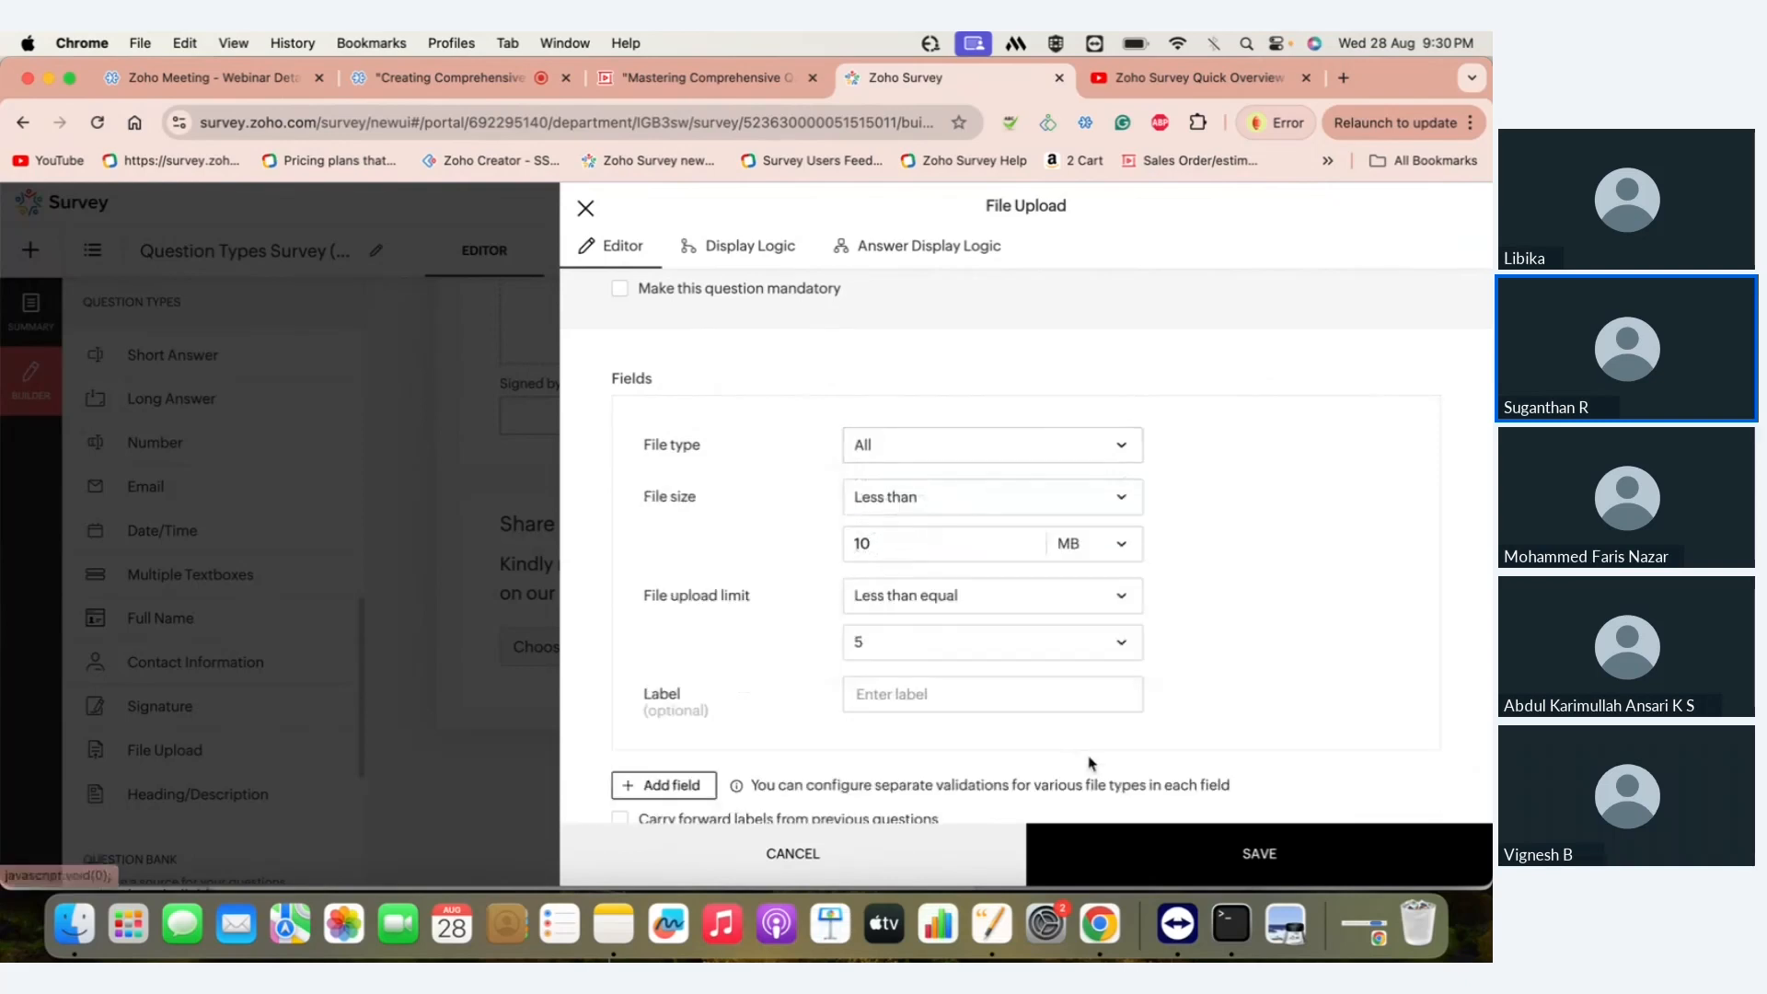
- Save the picture upload question's changed settings
scroll(1171, 683, "down", 3)
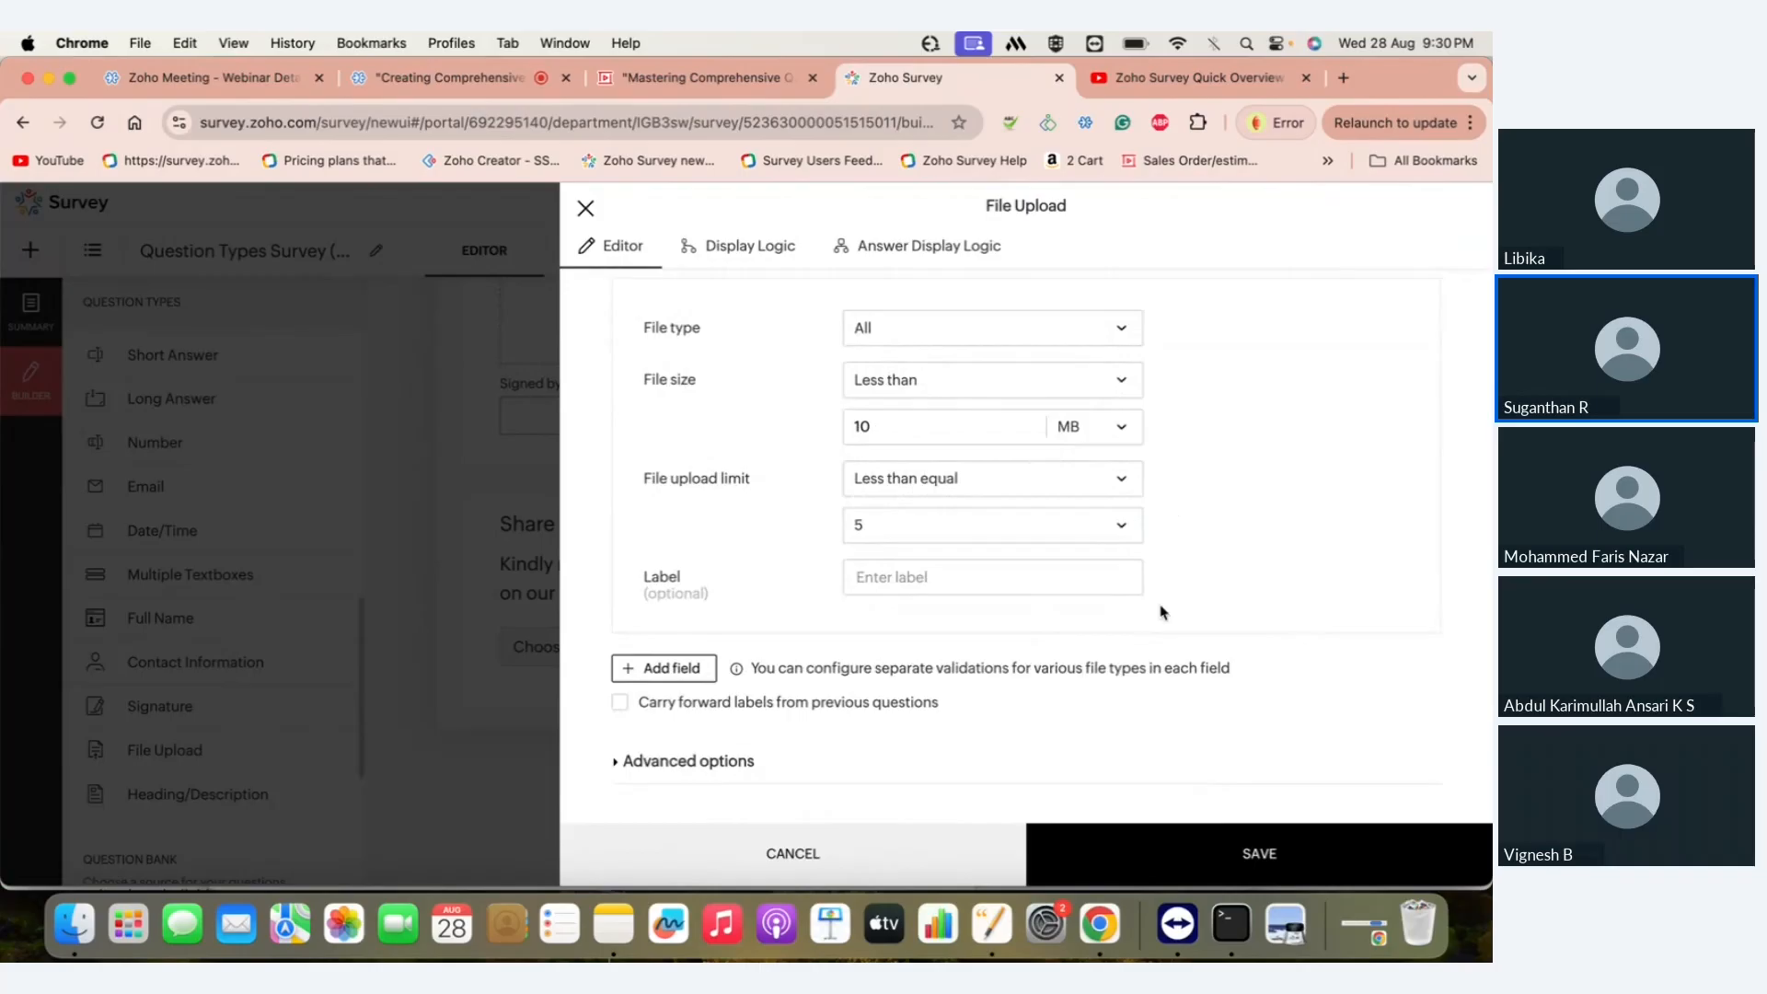
left_click(1175, 846)
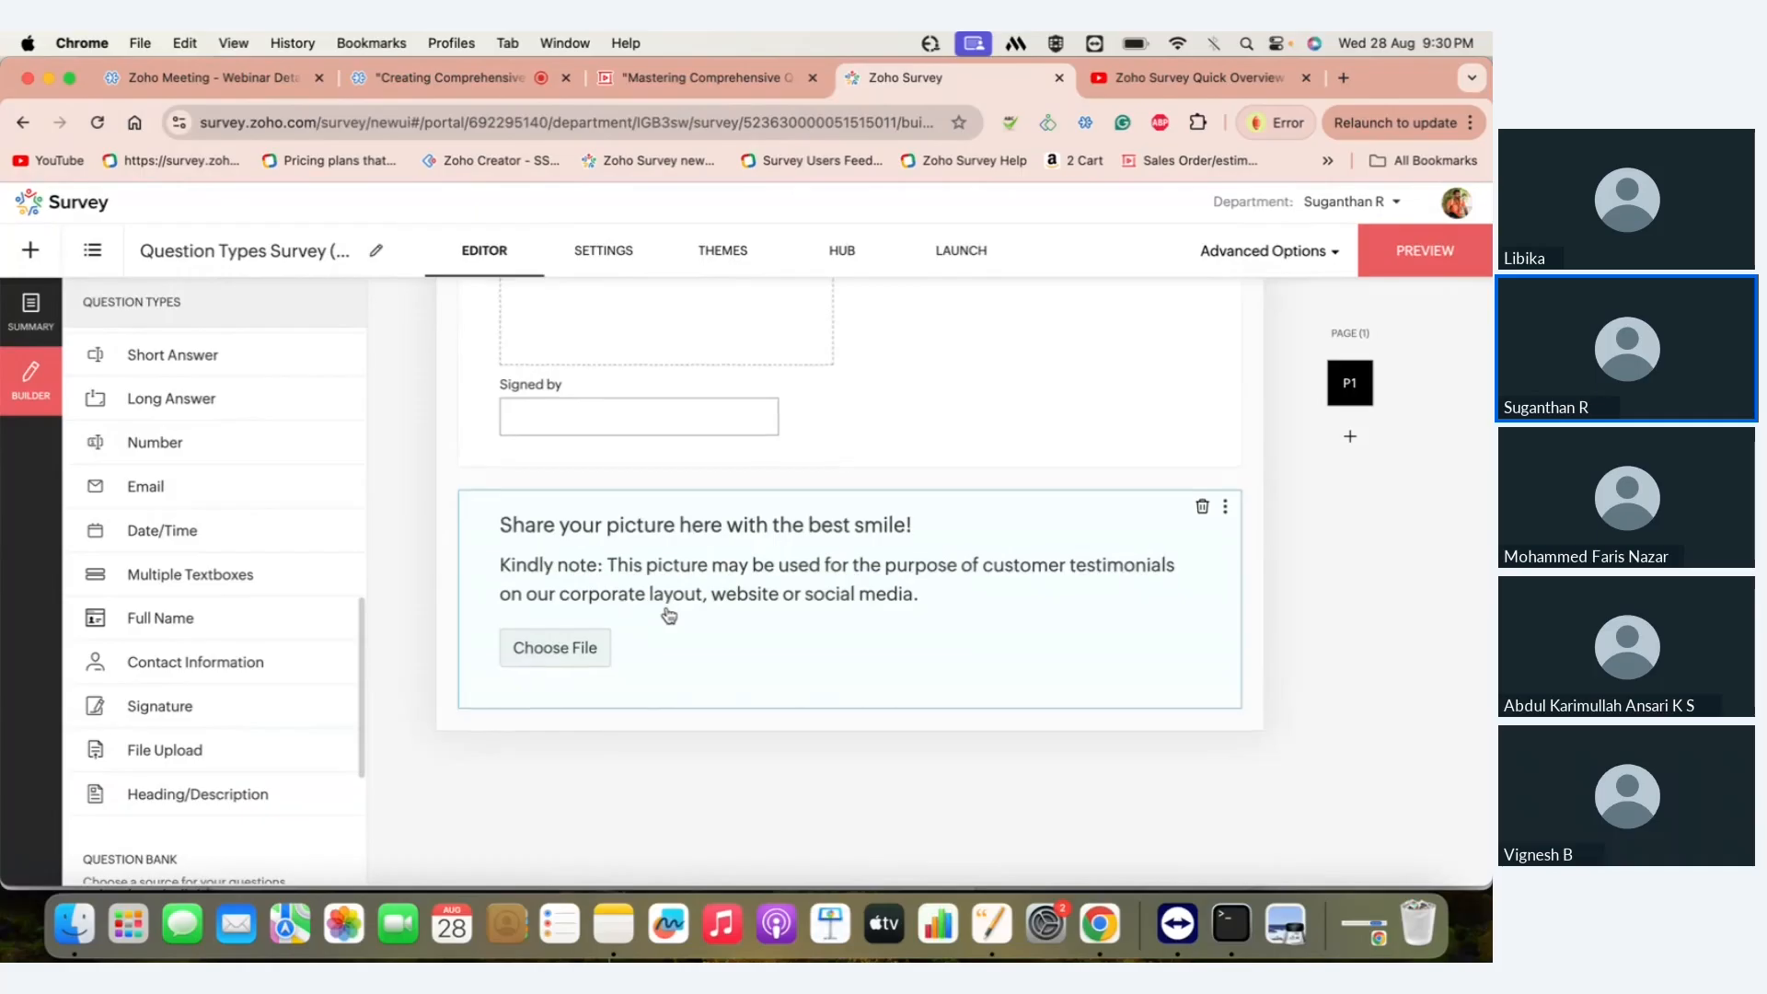
- Look back through the survey's questions up to the introduction, ending at the food and beverage satisfaction rating
scroll(669, 615, "up", 10)
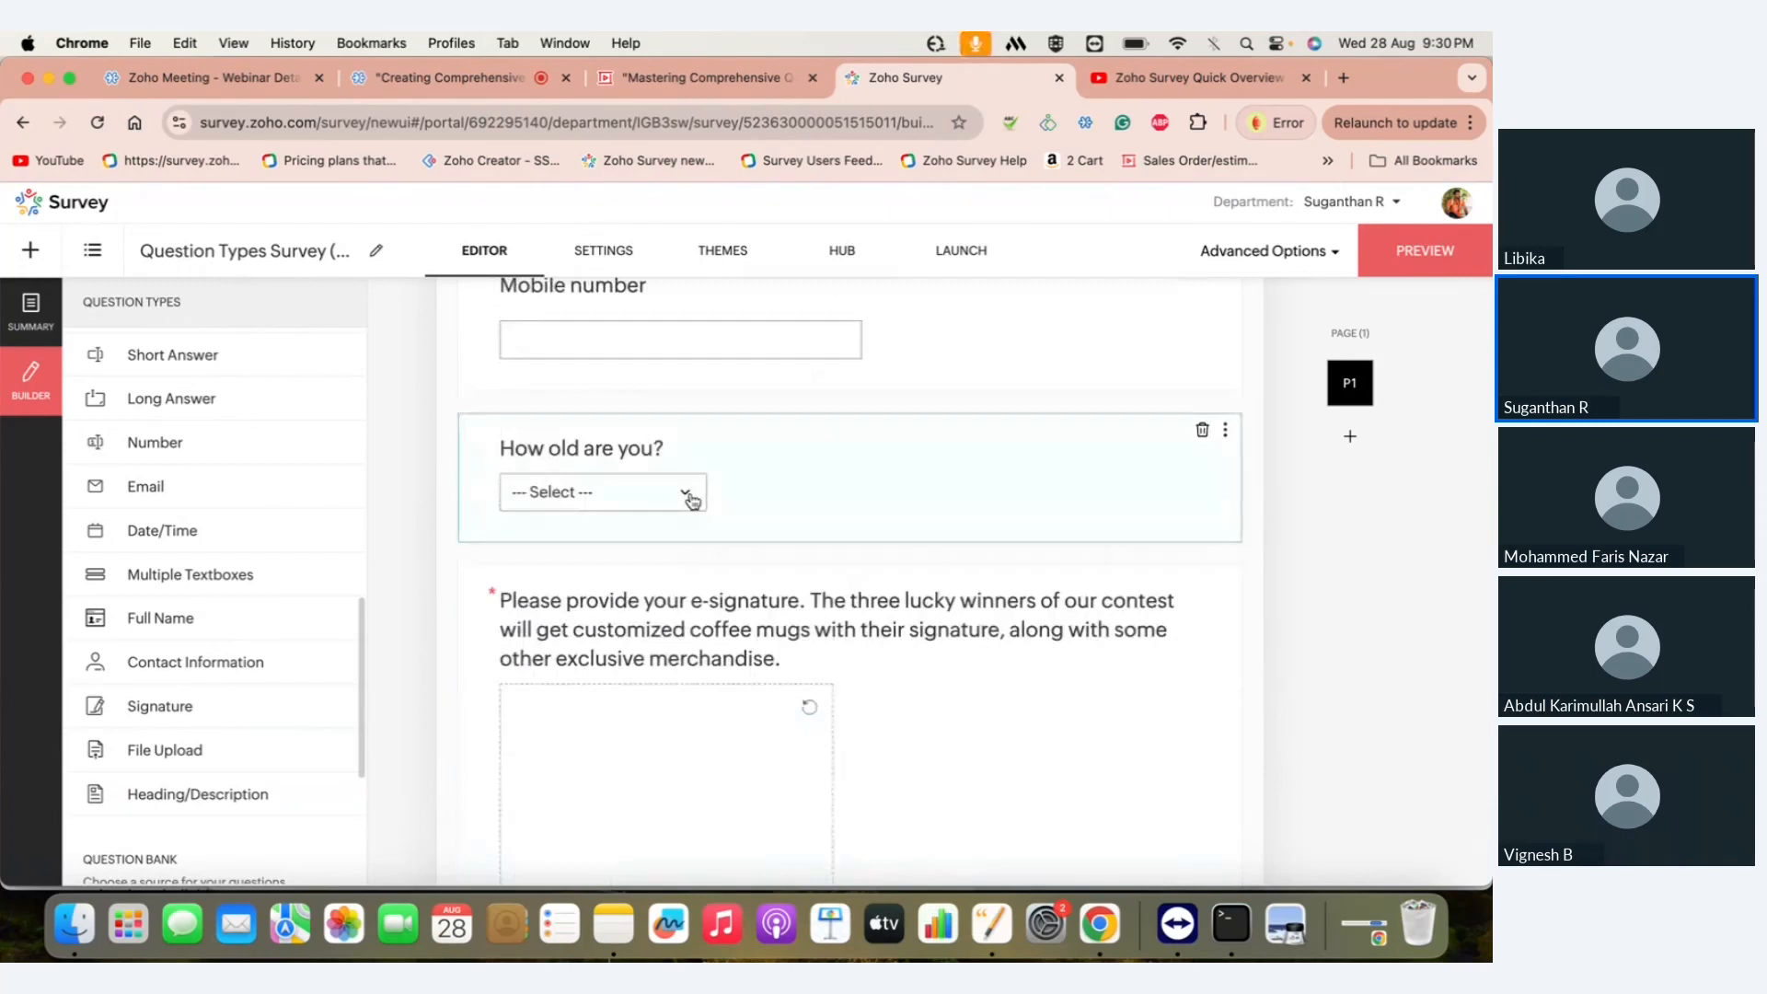
scroll(692, 500, "down", 5)
scroll(692, 501, "up", 5)
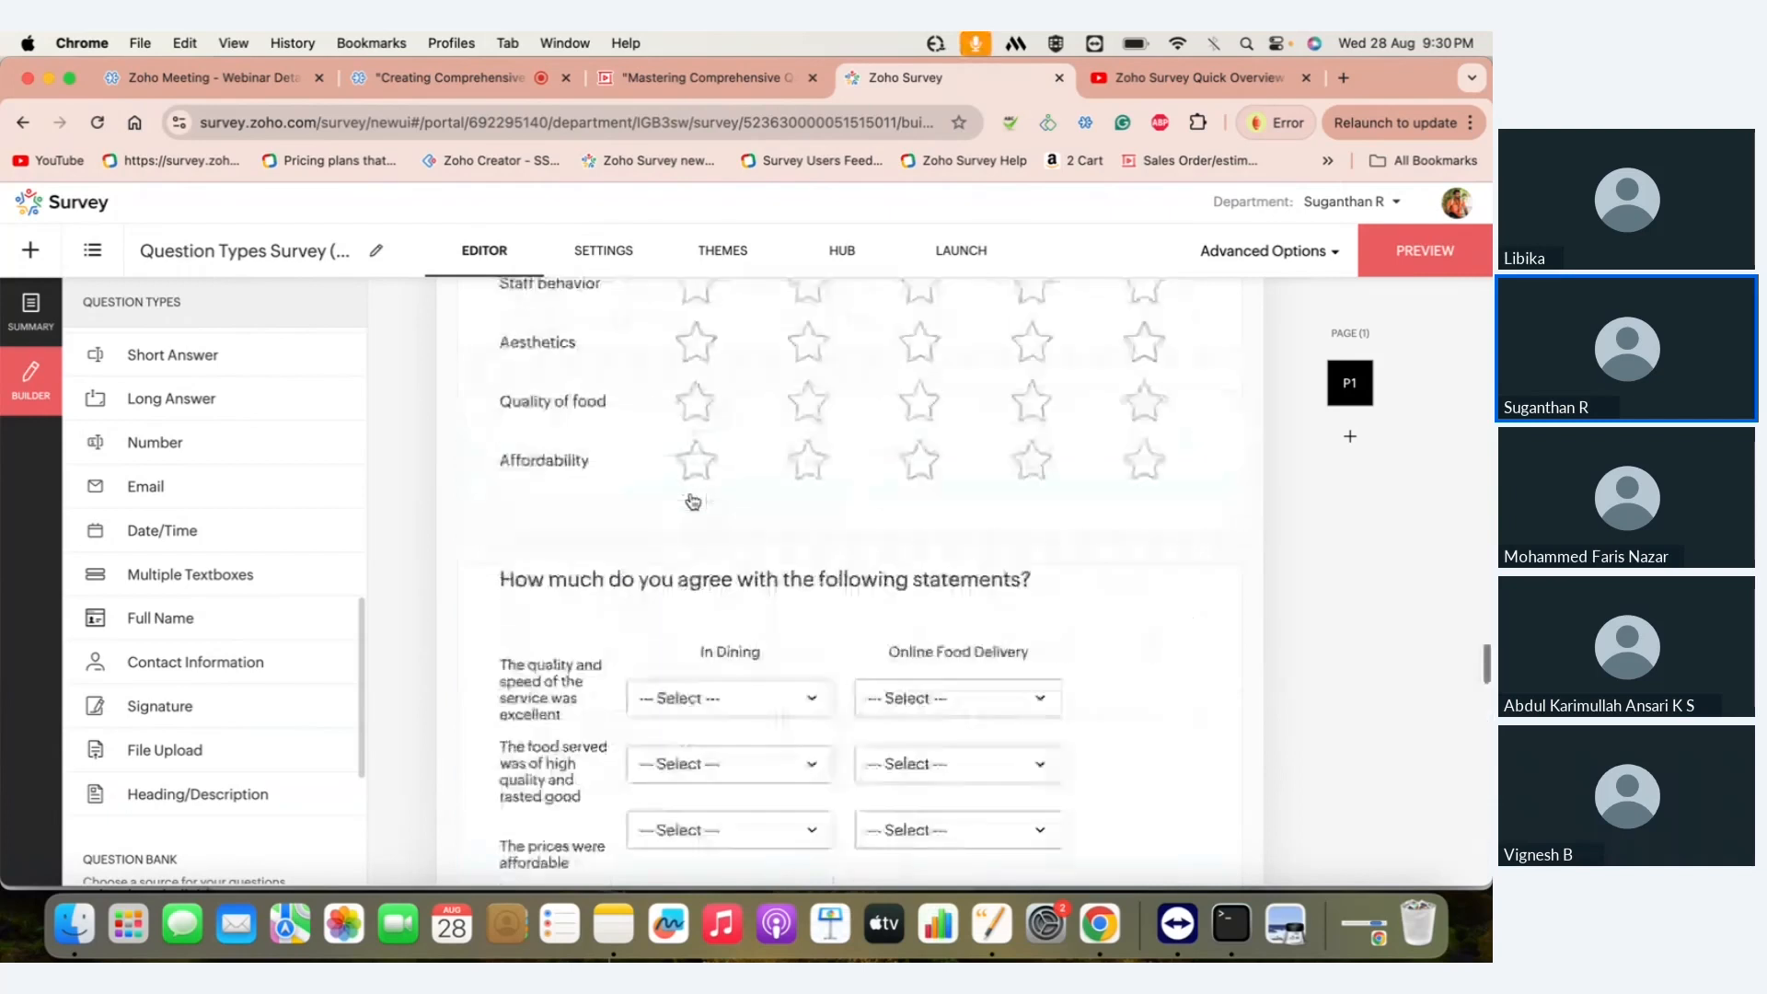
scroll(692, 501, "up", 10)
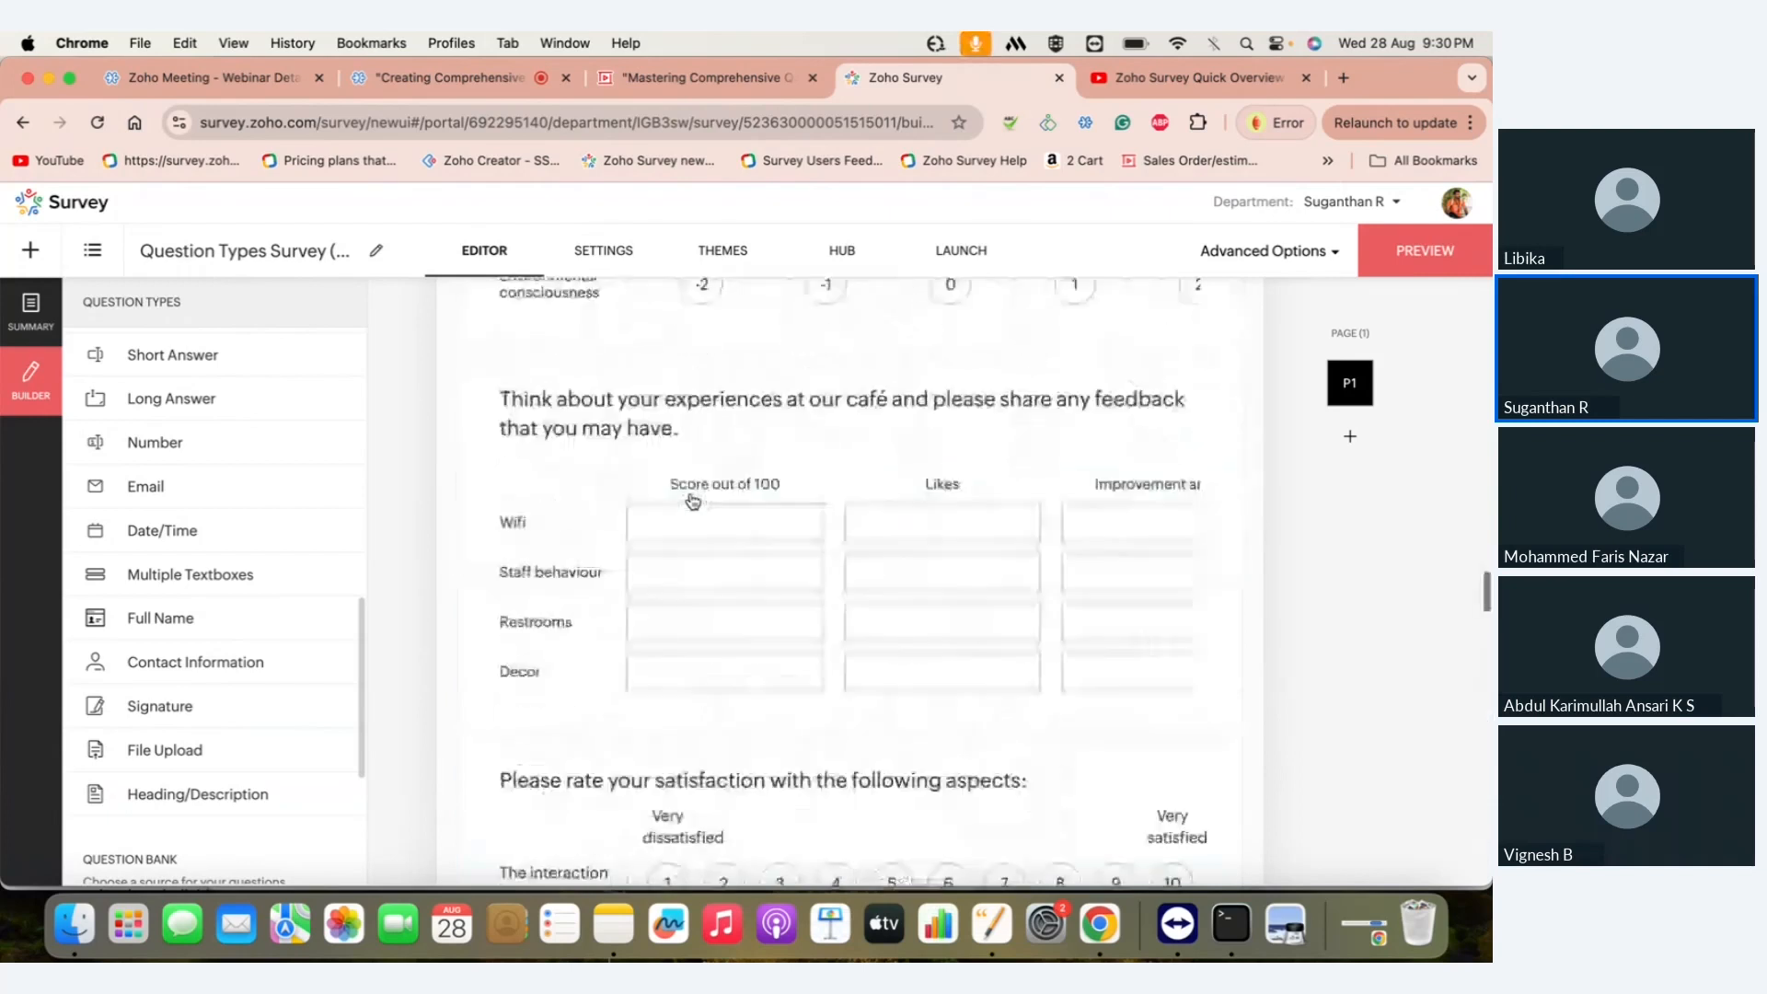
scroll(692, 501, "up", 5)
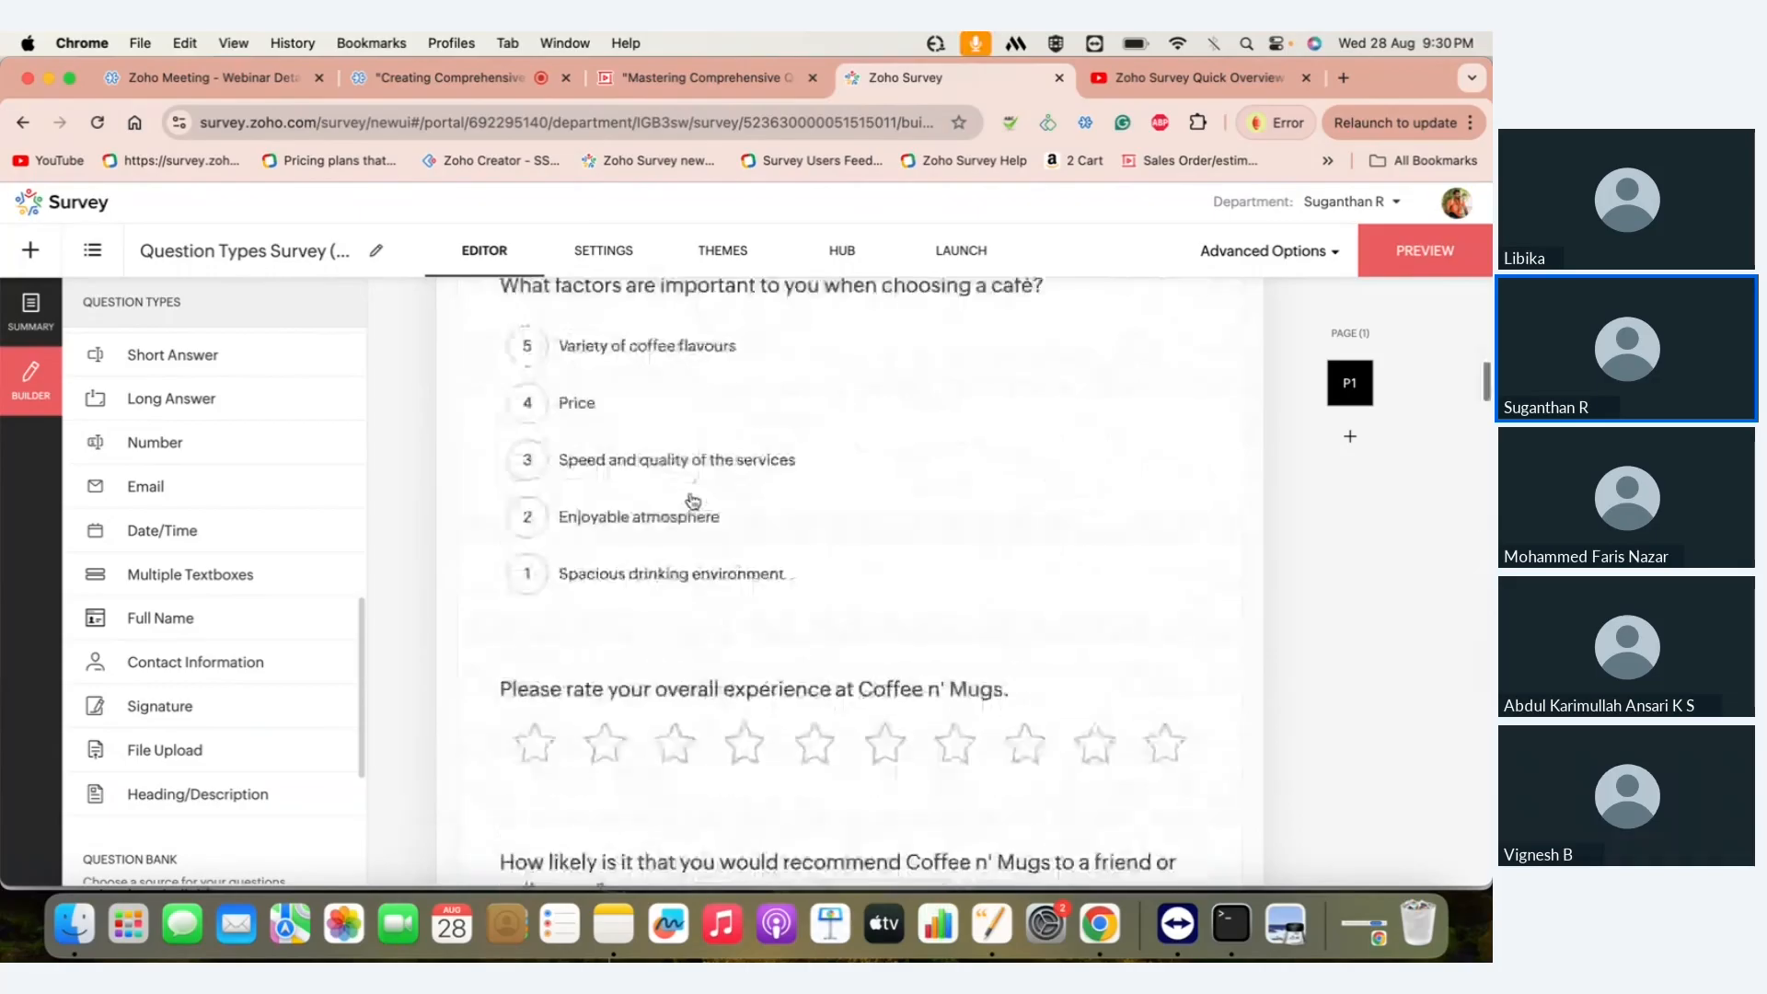
scroll(692, 500, "up", 1)
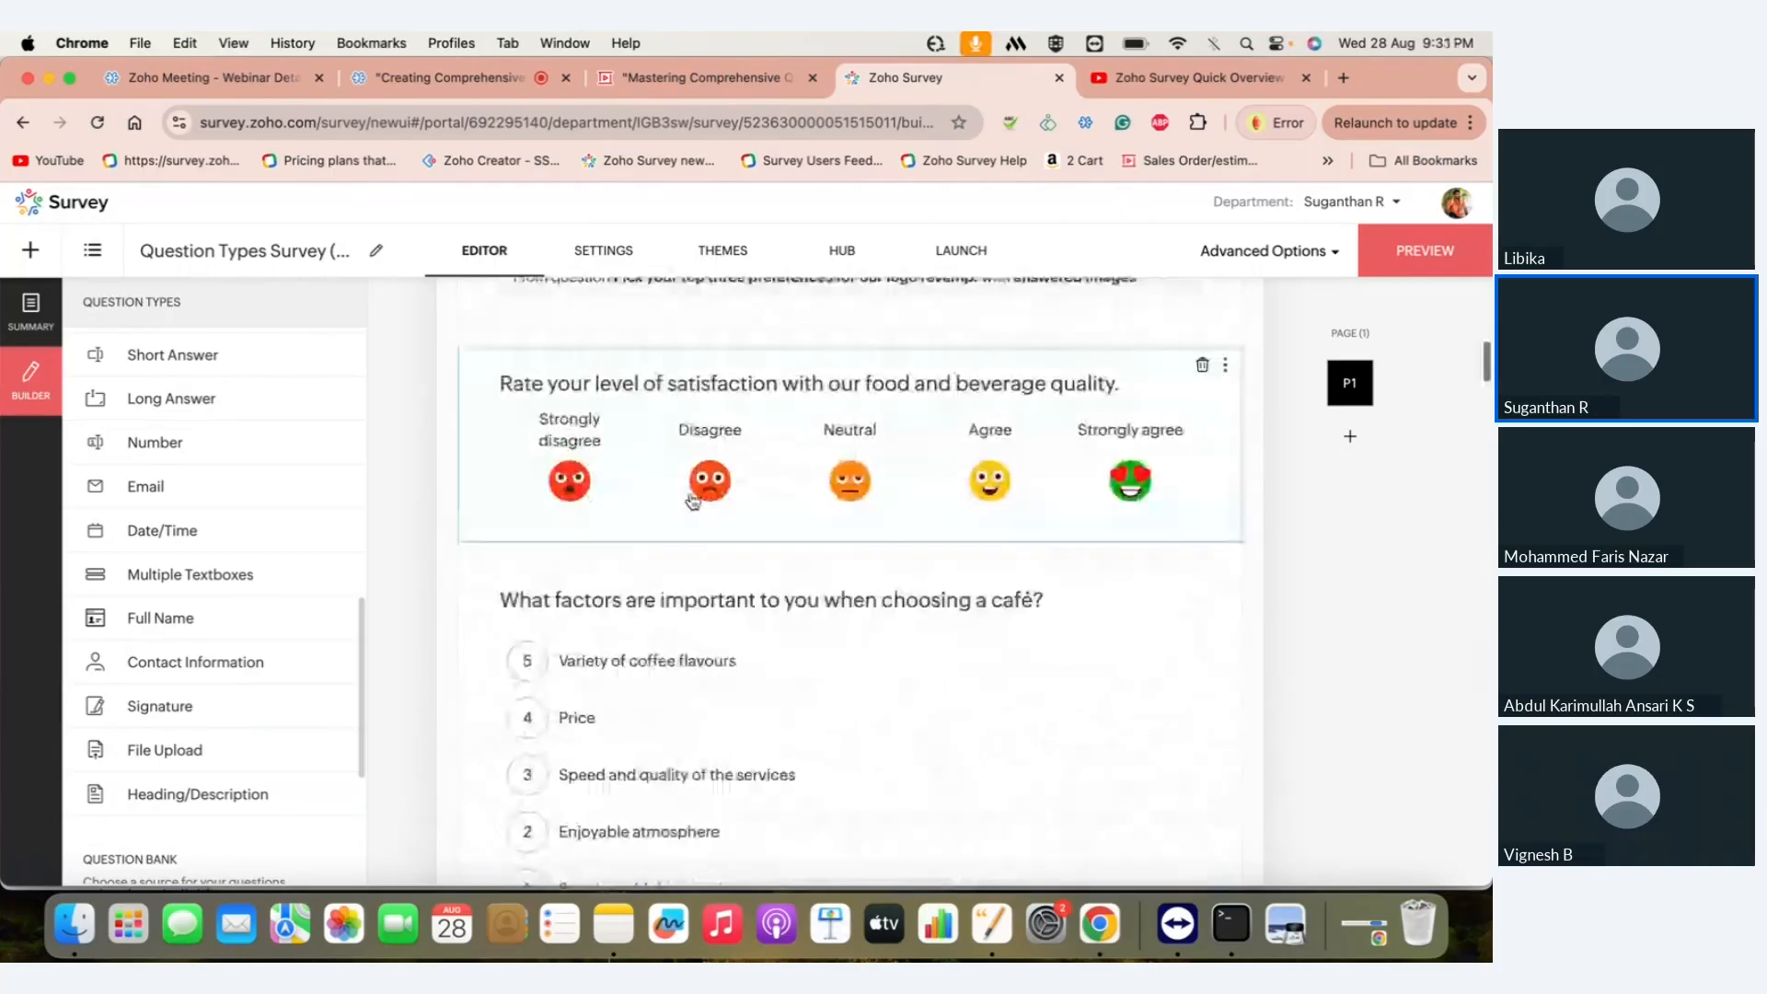
scroll(692, 501, "up", 10)
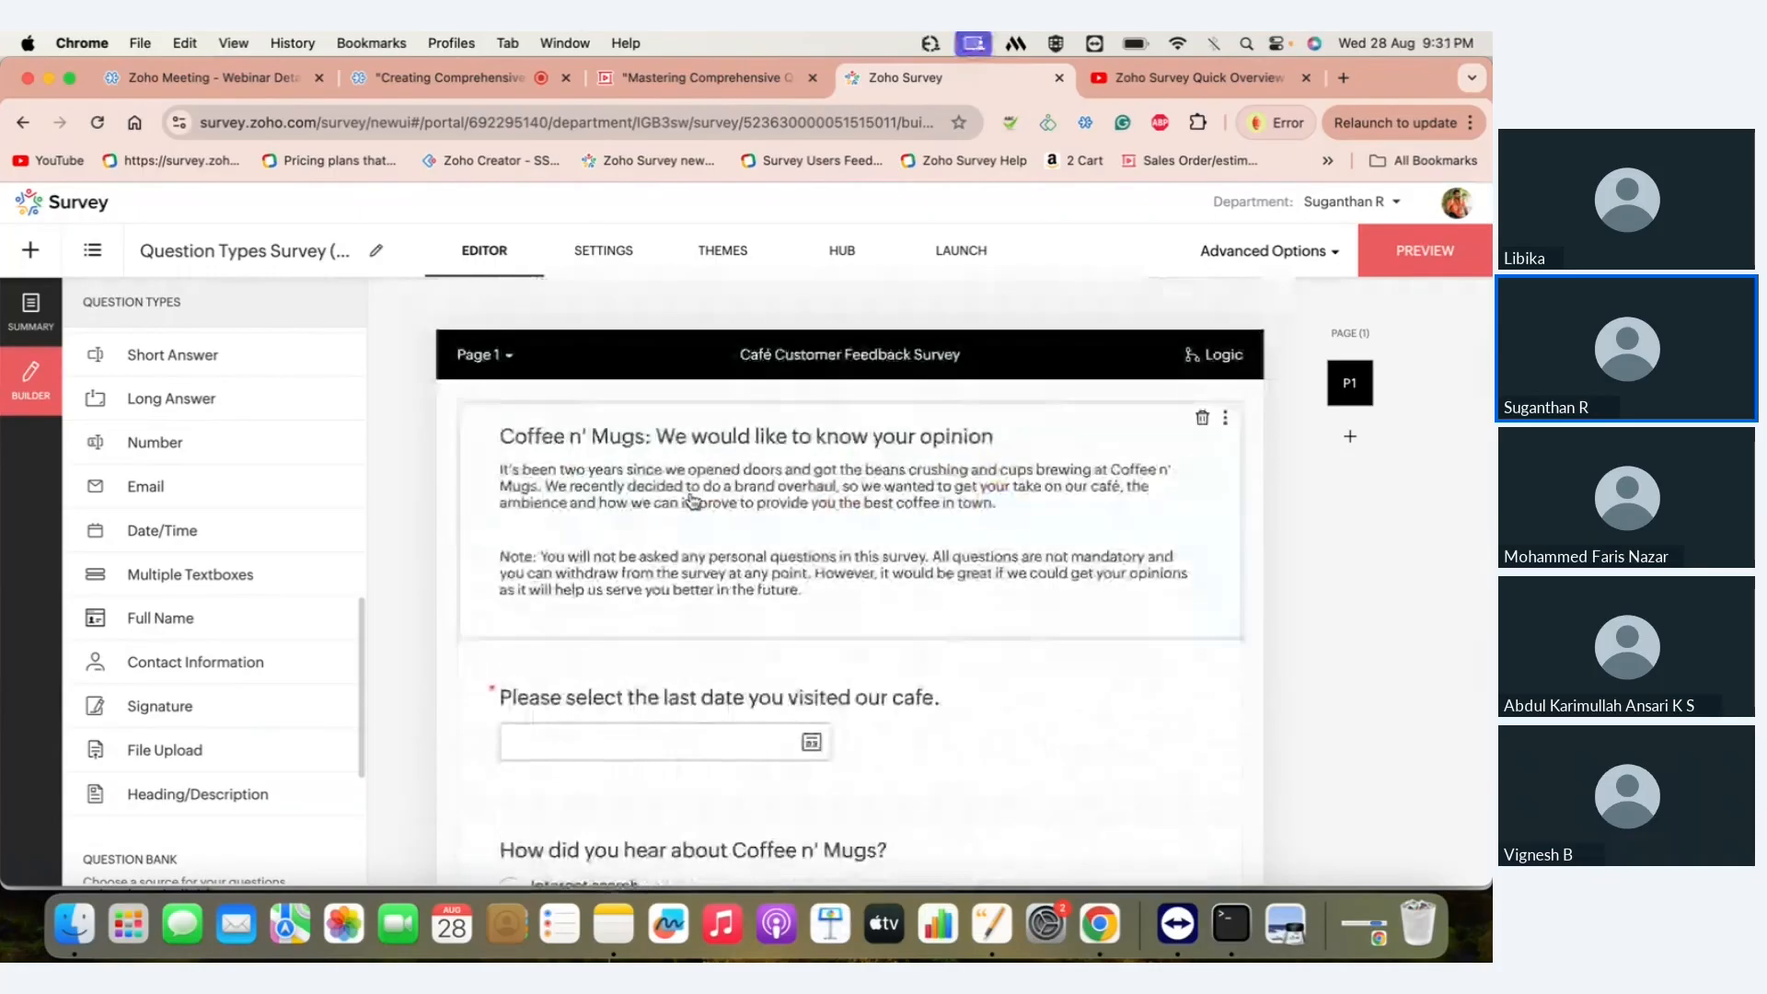
scroll(691, 501, "down", 5)
scroll(1018, 698, "down", 2)
scroll(1024, 702, "down", 1)
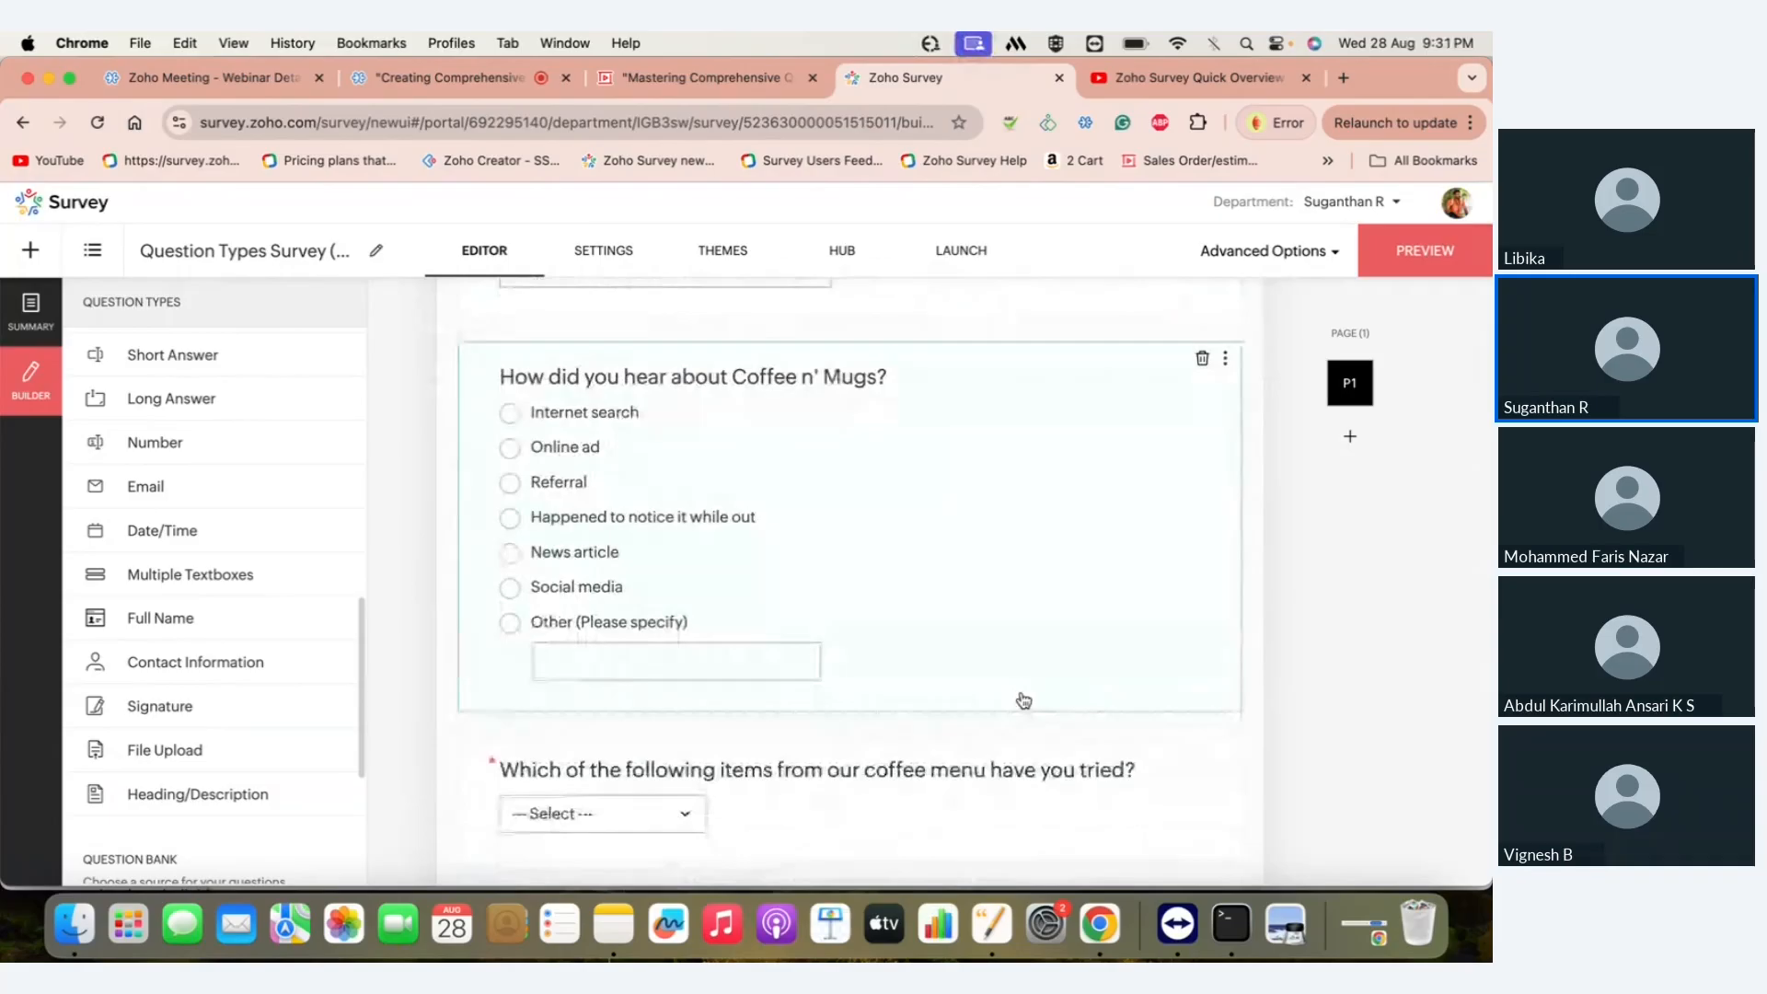
scroll(1024, 700, "down", 10)
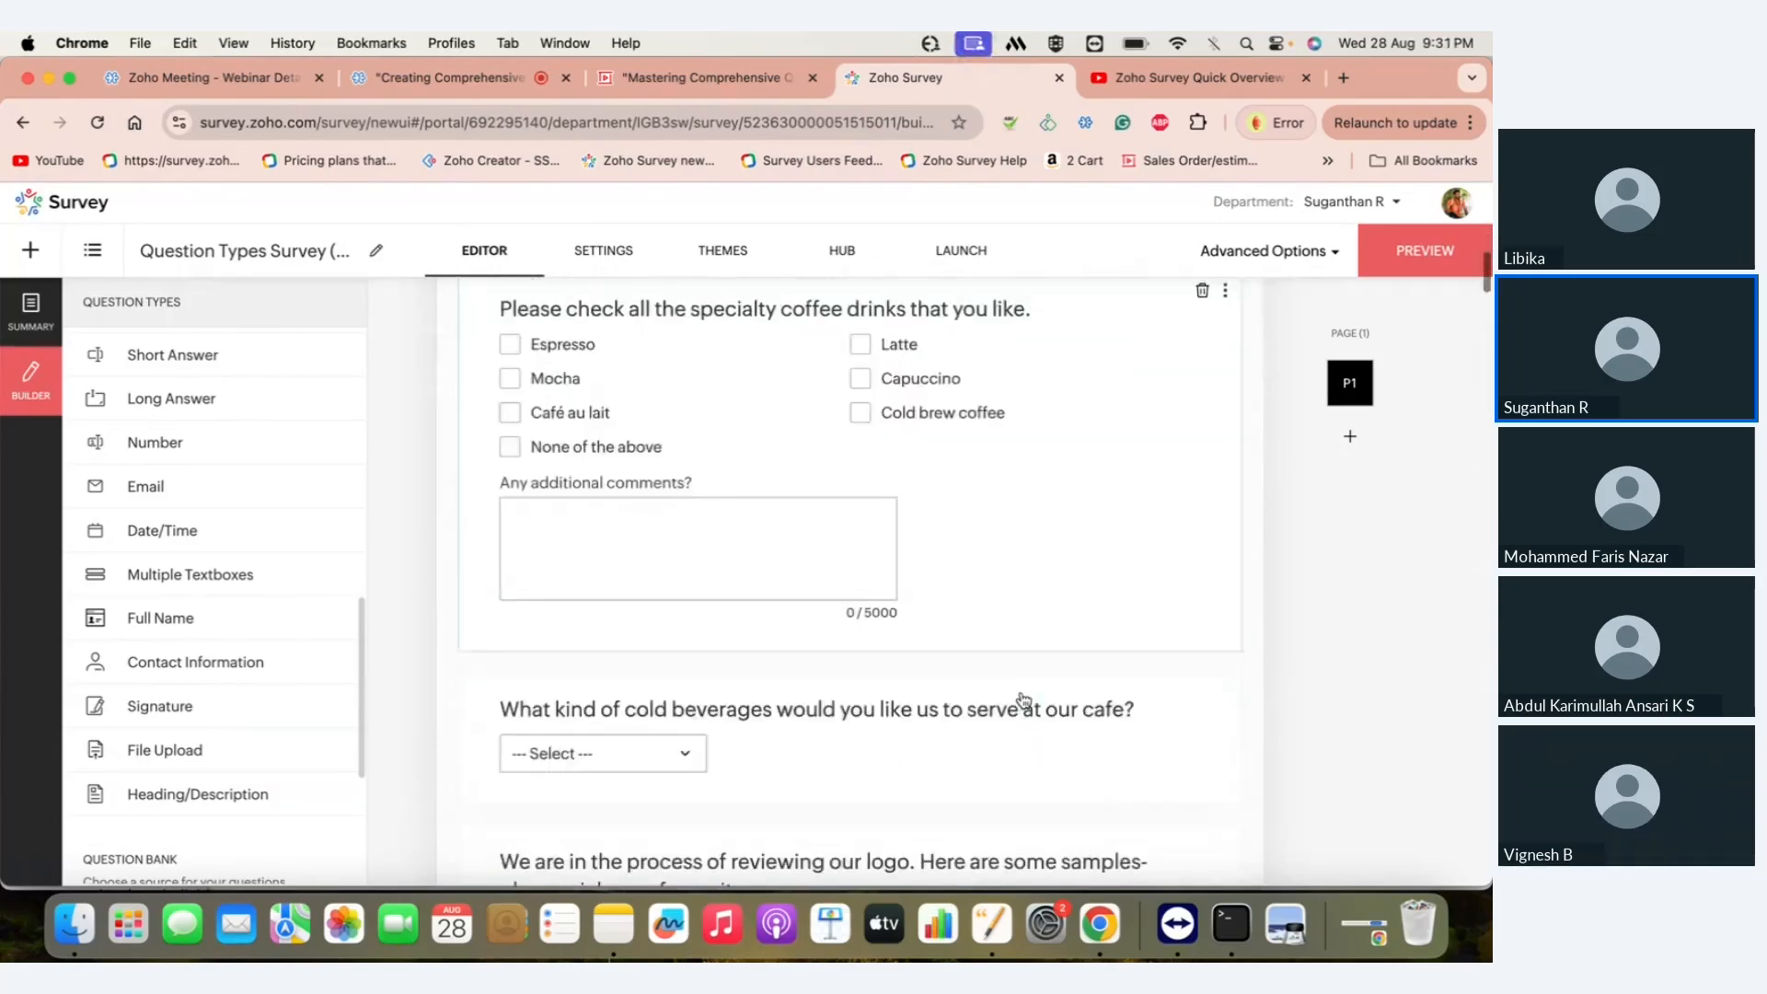
scroll(1023, 700, "down", 5)
scroll(1023, 699, "down", 8)
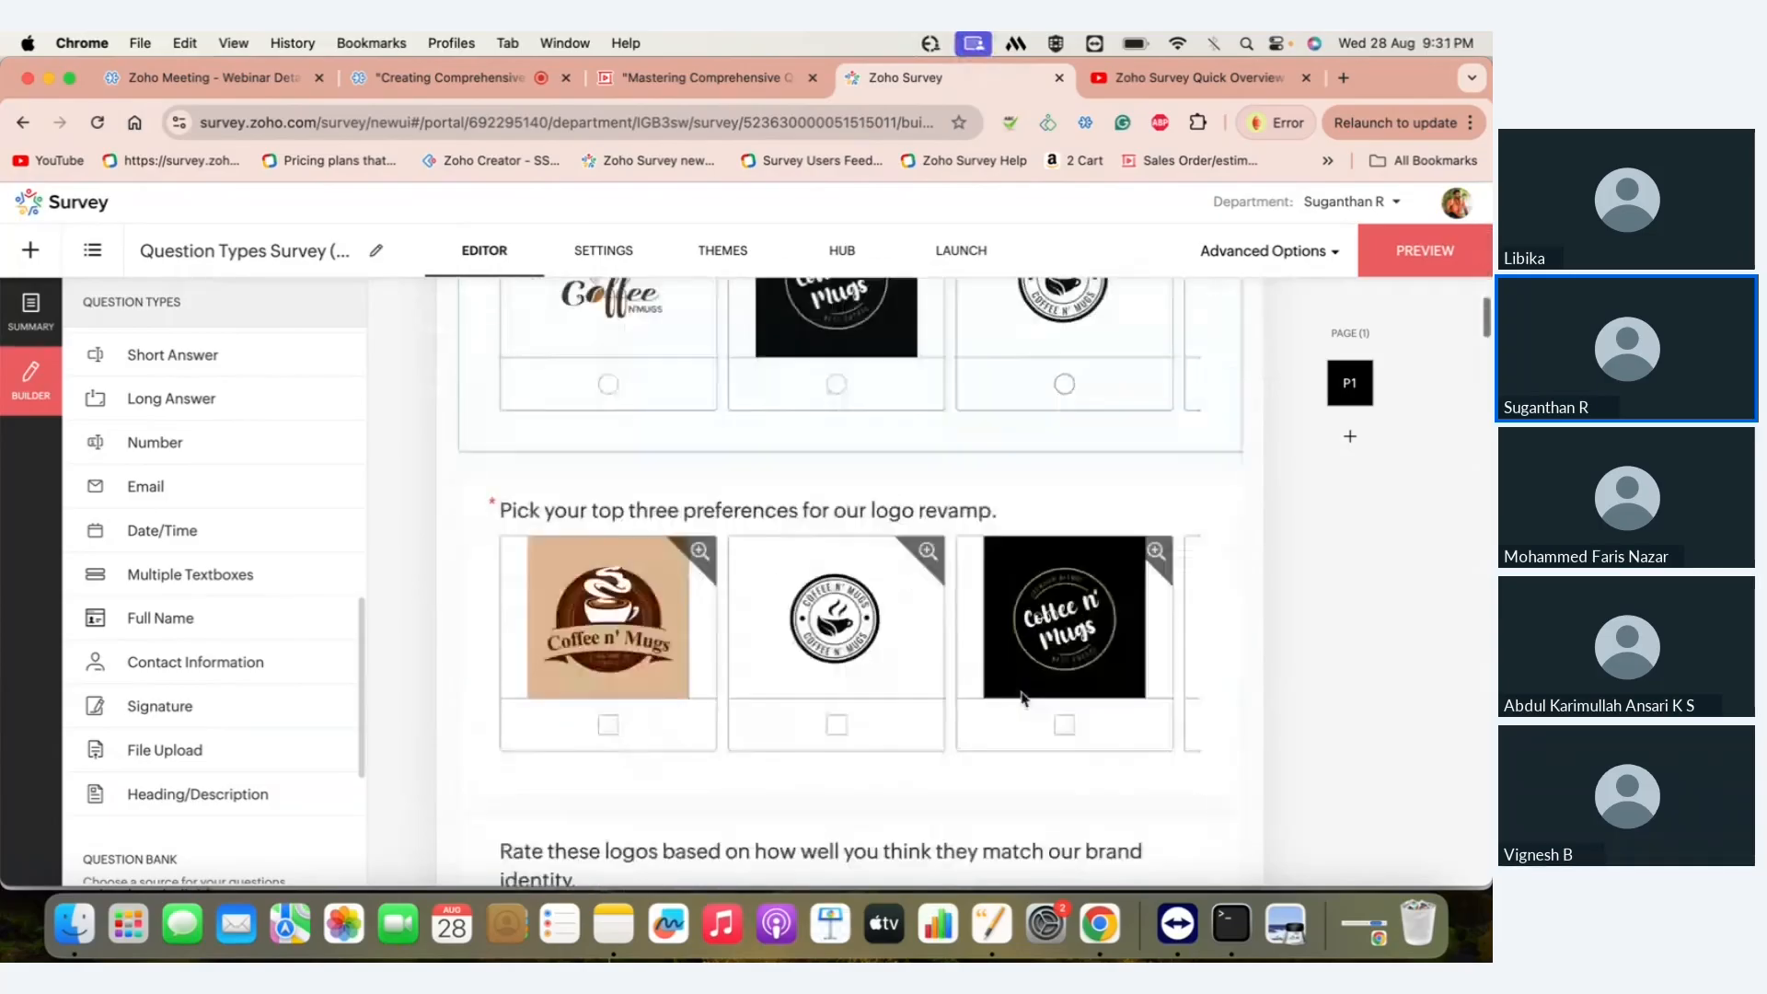
scroll(1024, 699, "down", 10)
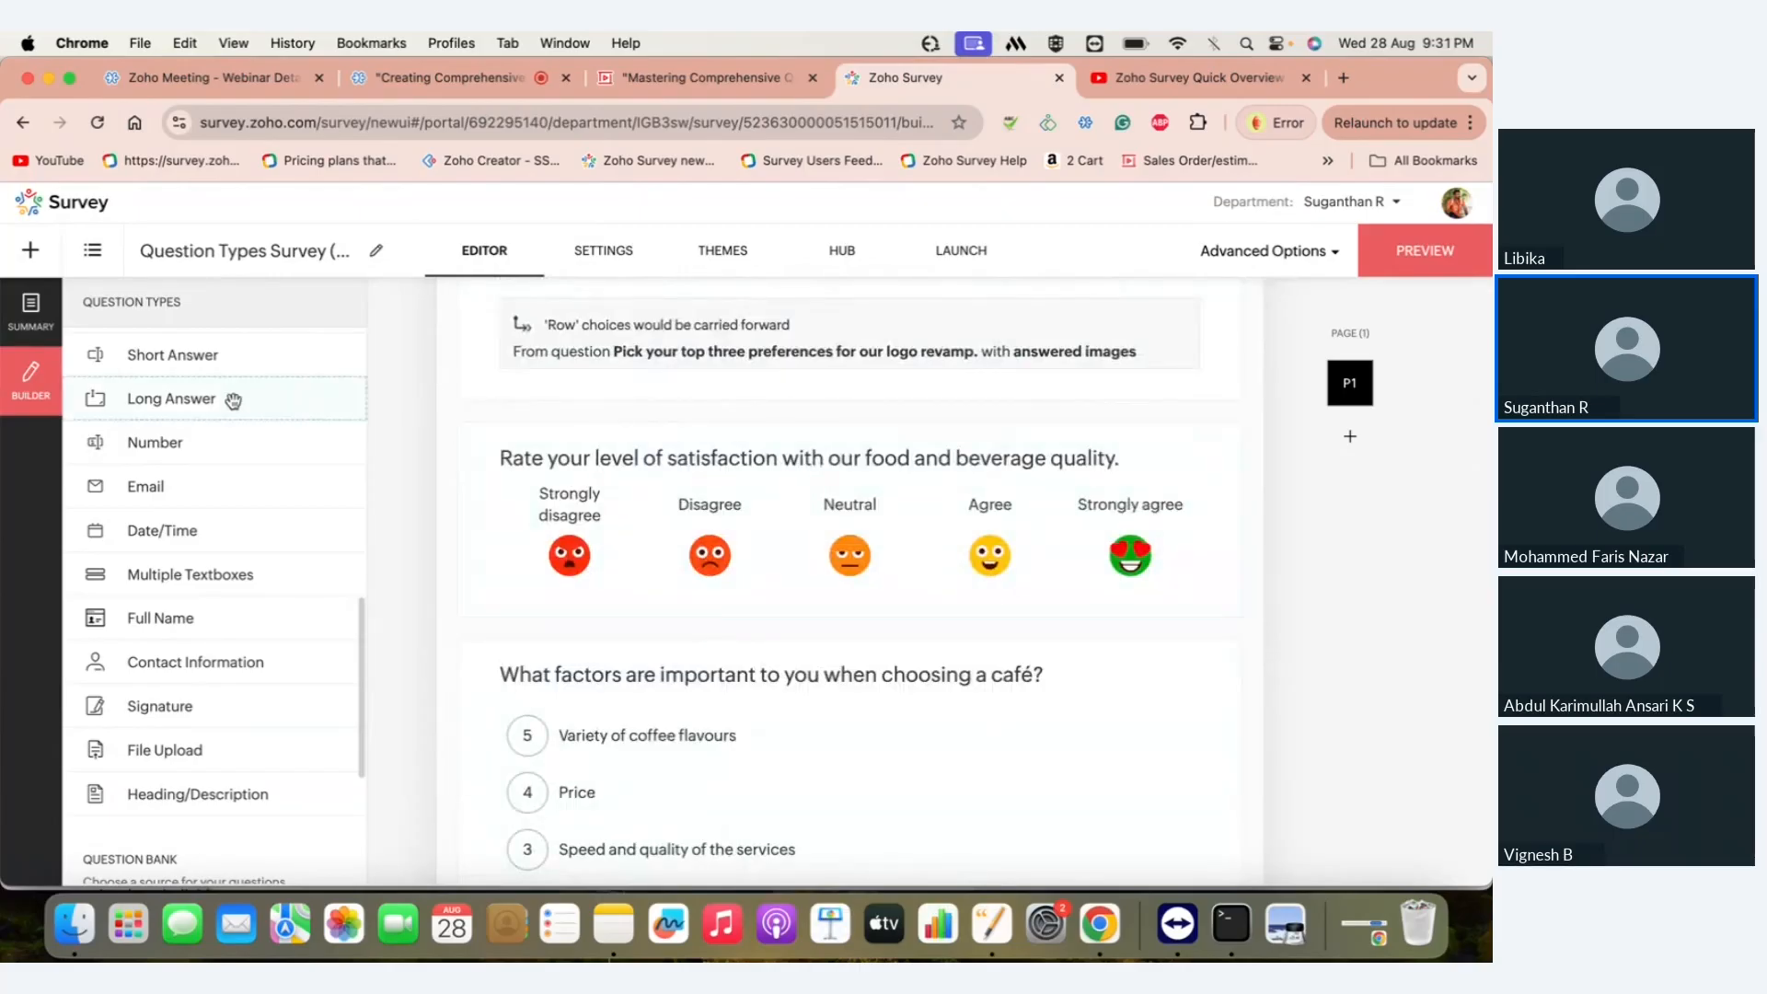
- Add a Long Answer question below the food and beverage satisfaction rating, worded "Please explain how we could improve?"
left_click_drag(233, 399, 665, 682)
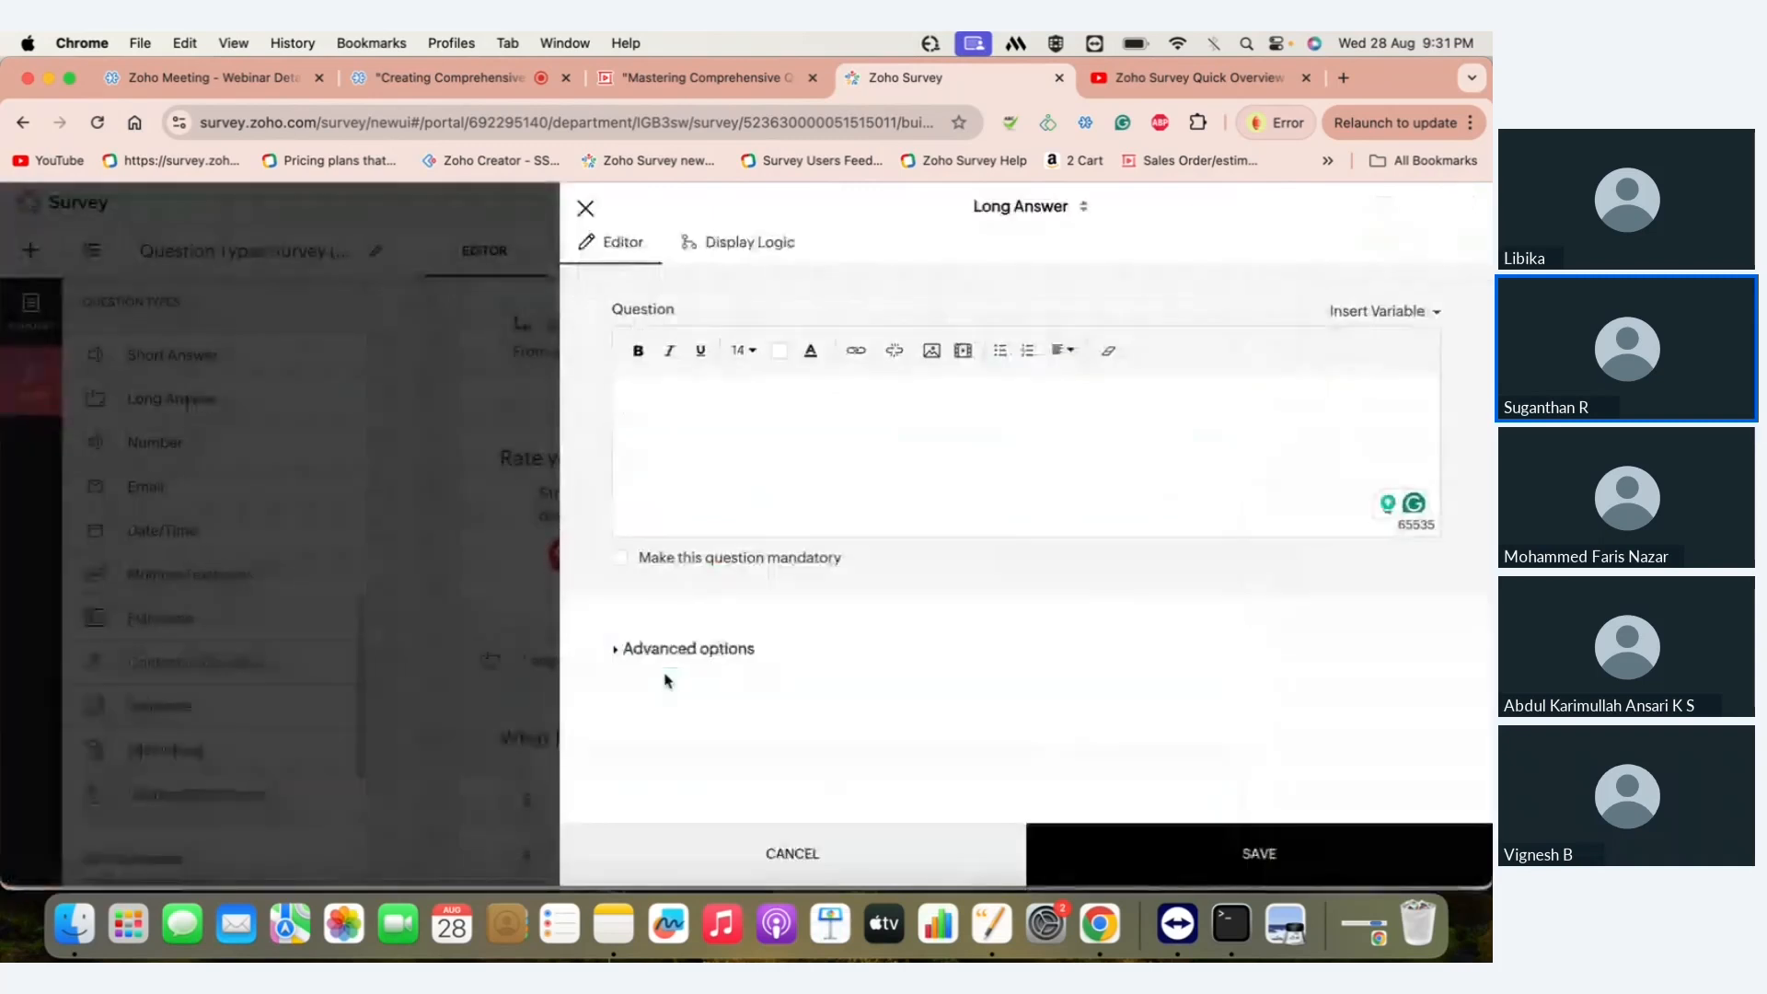
type("Please explai")
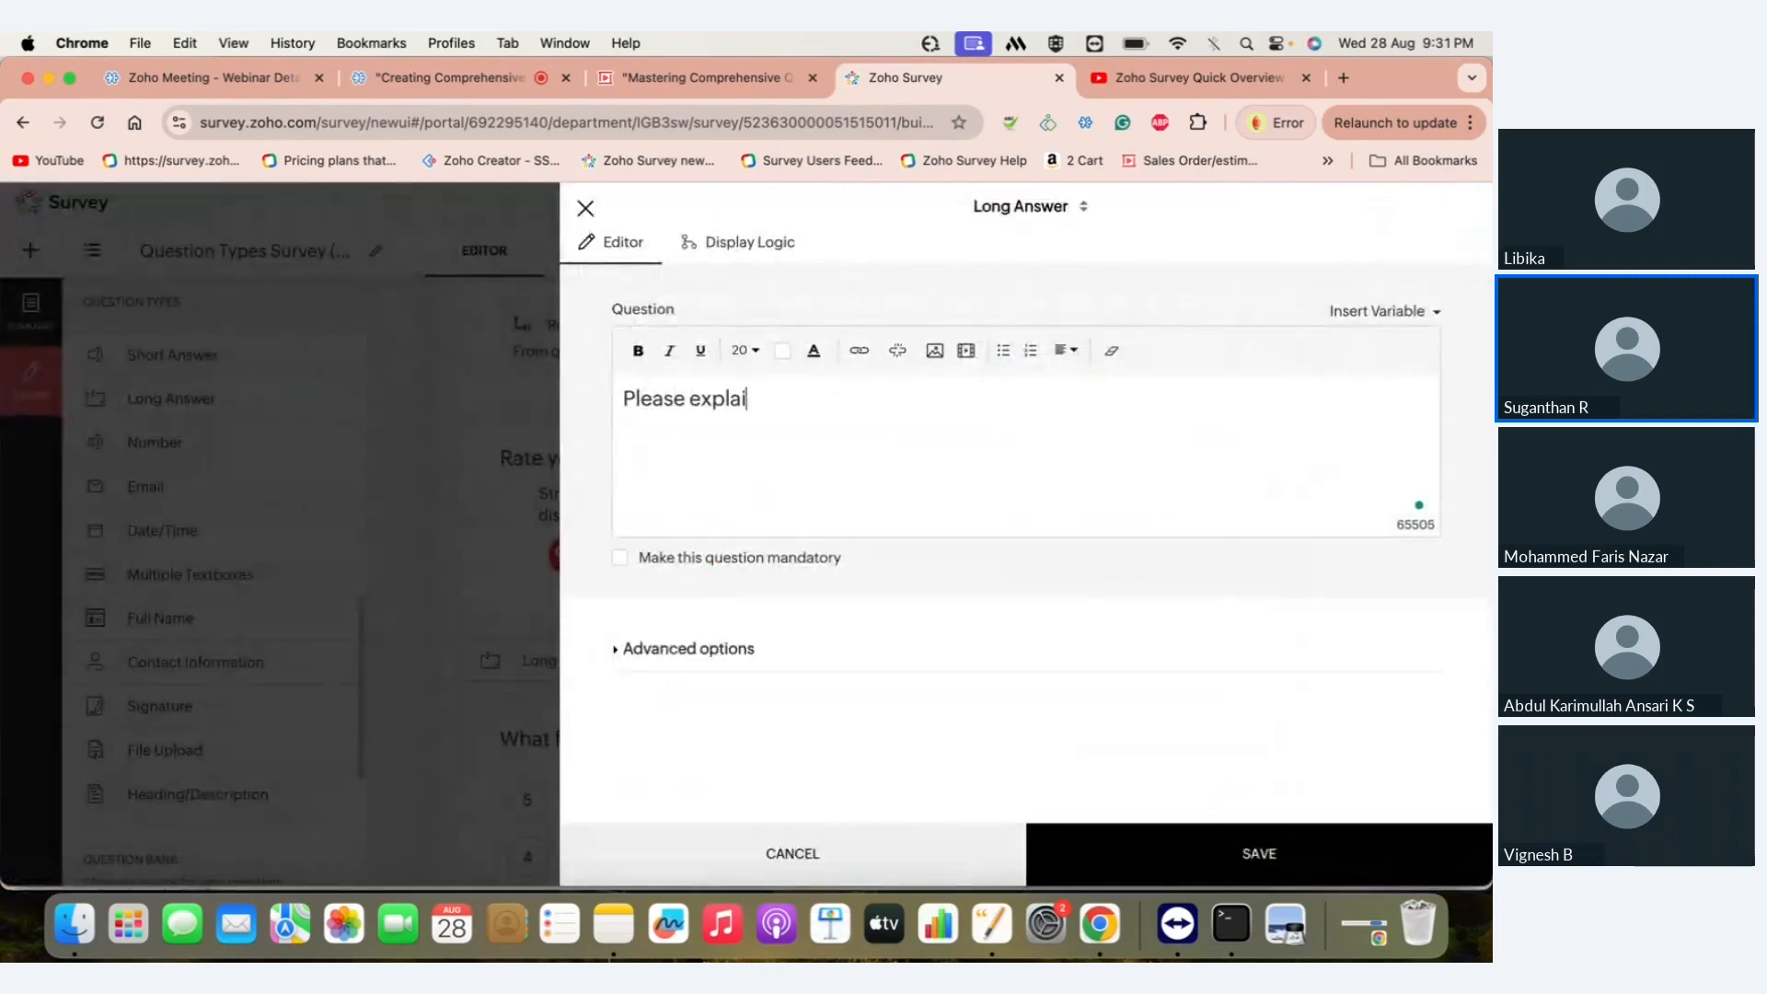
type("n how we c")
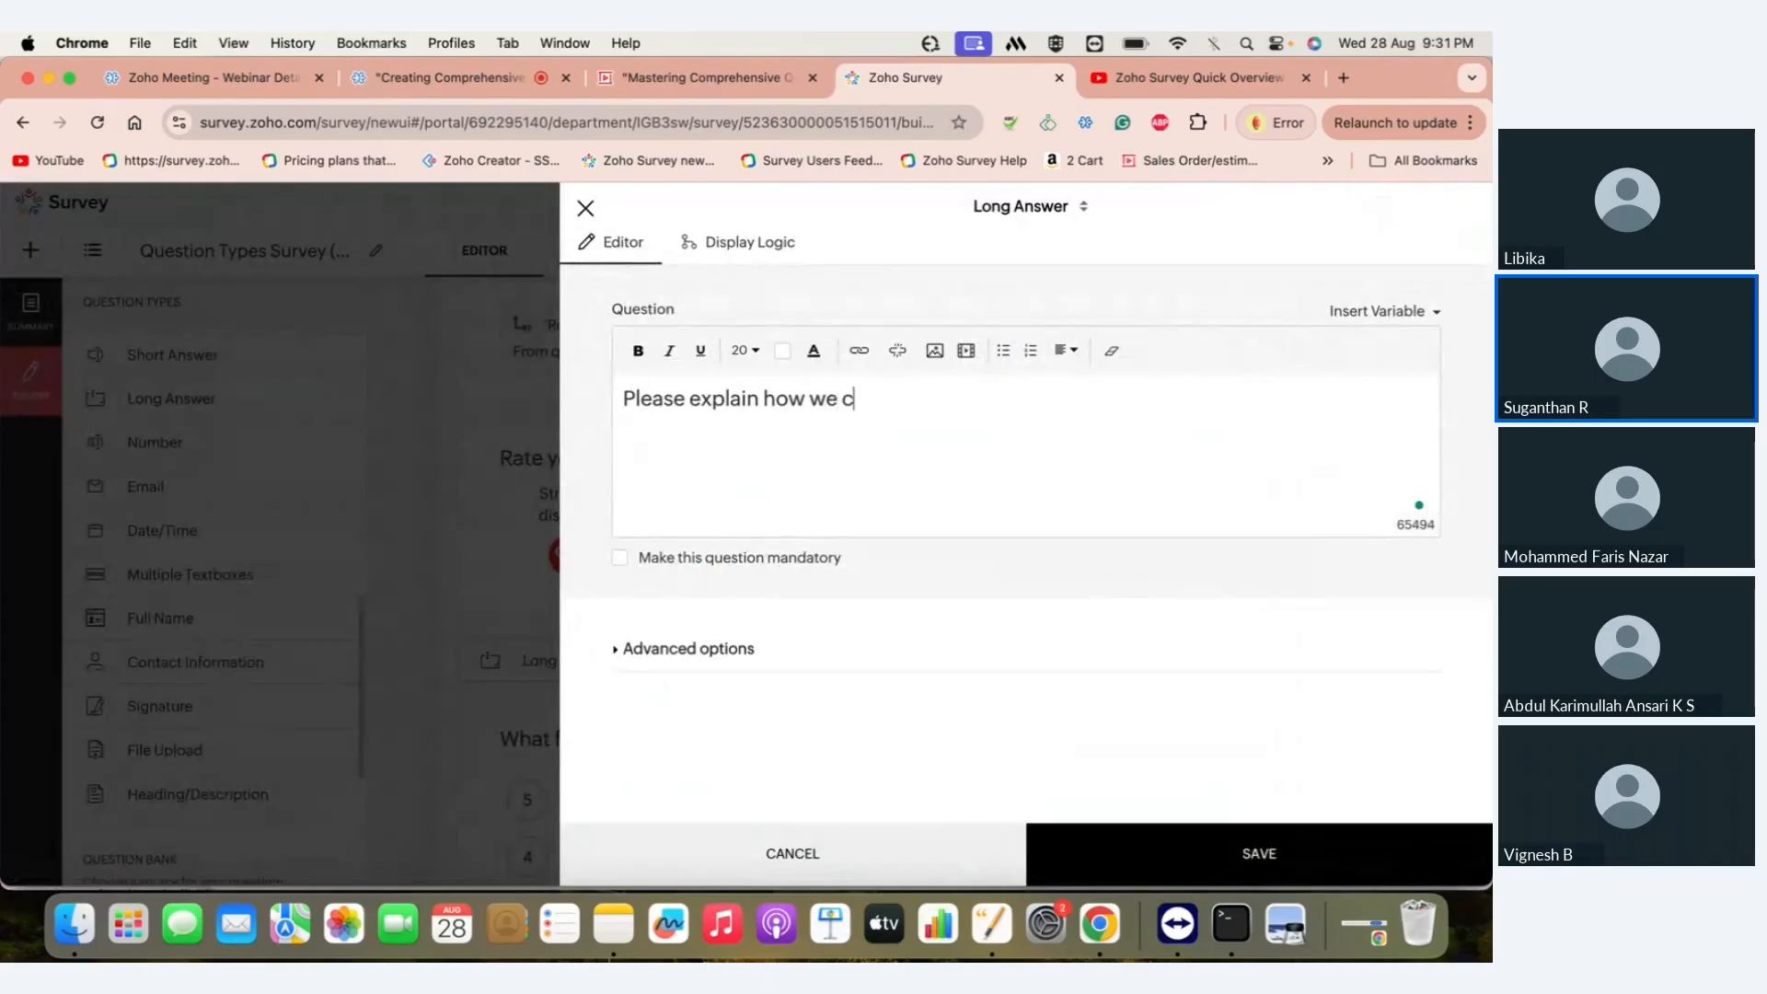
type("ould improve?")
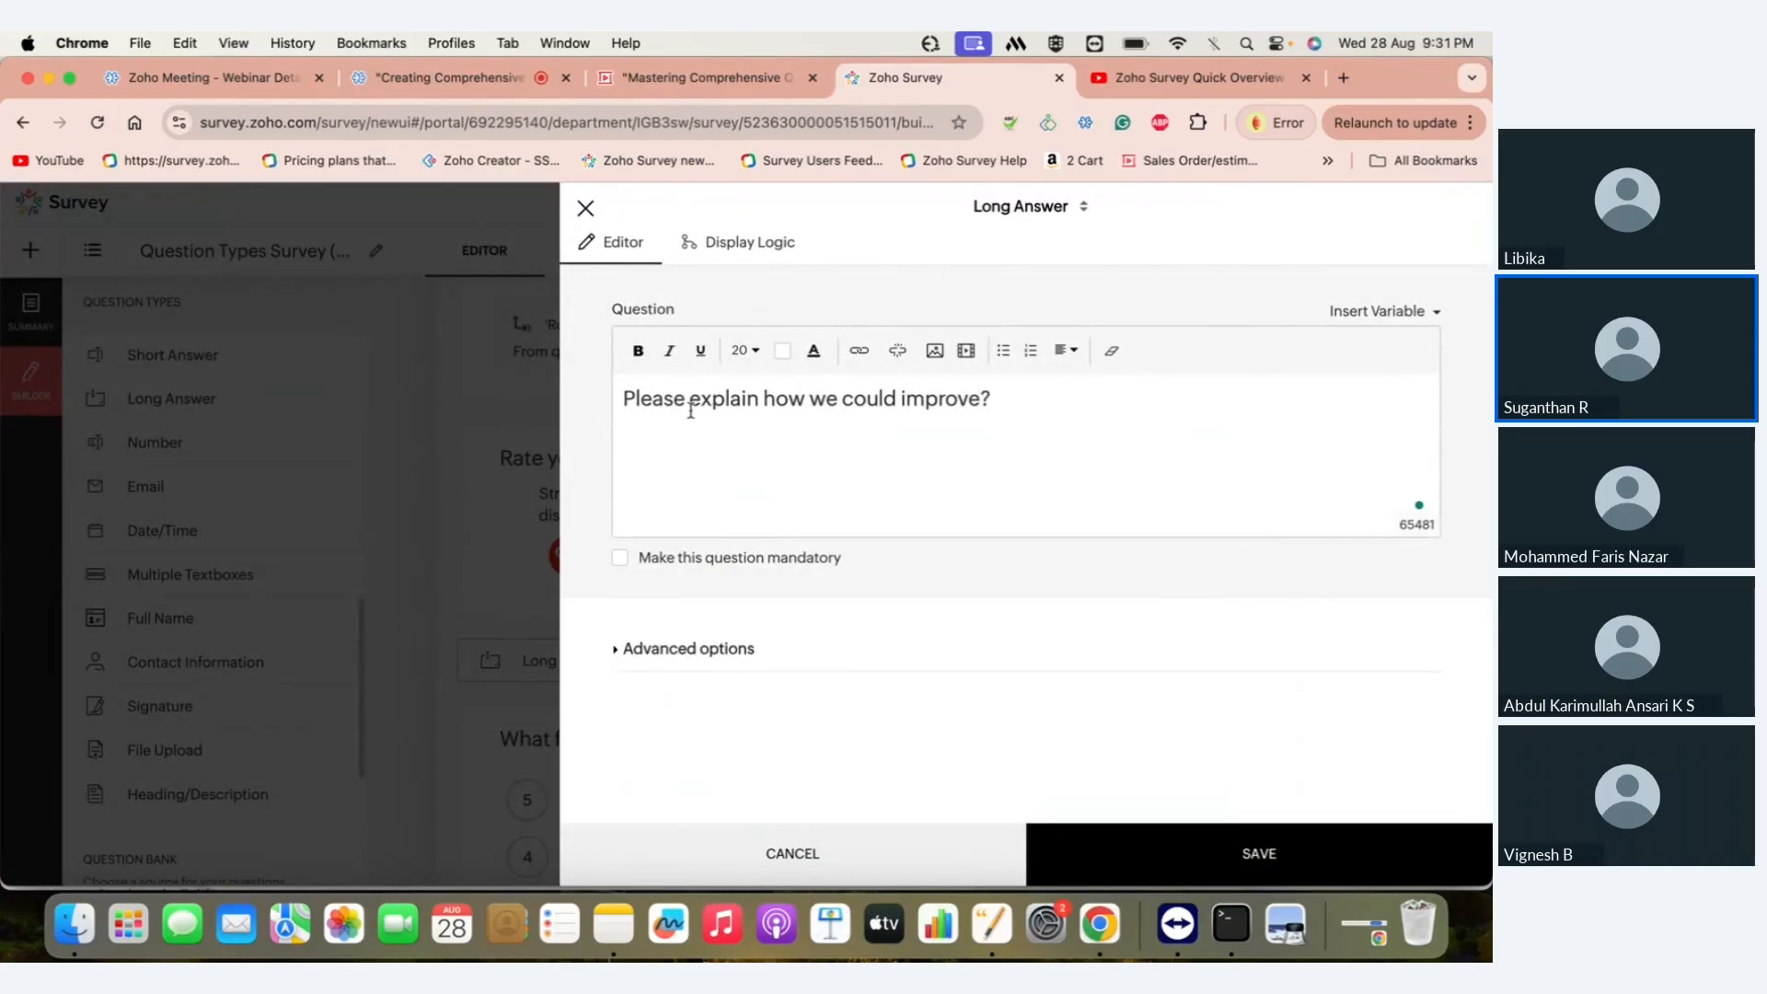
- Set the question's display logic to Display this question only if a certain condition is met, with Rating Scale as the condition's variable
left_click(764, 242)
left_click(776, 347)
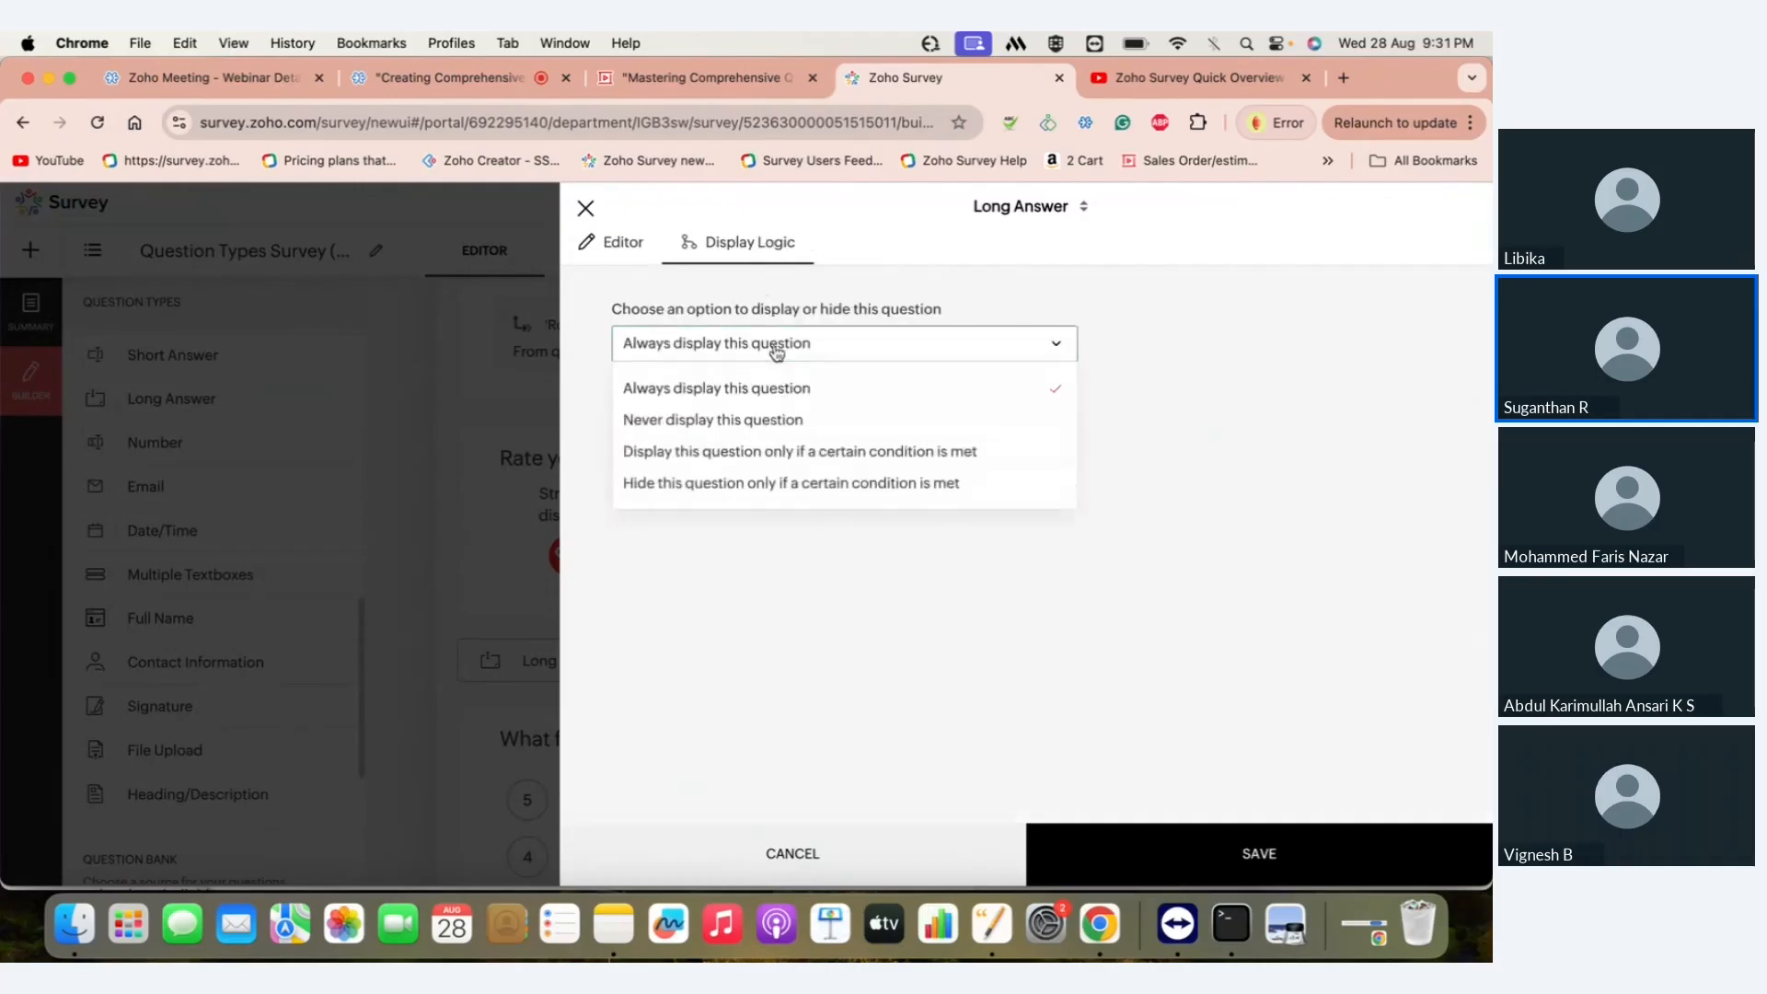
left_click(735, 461)
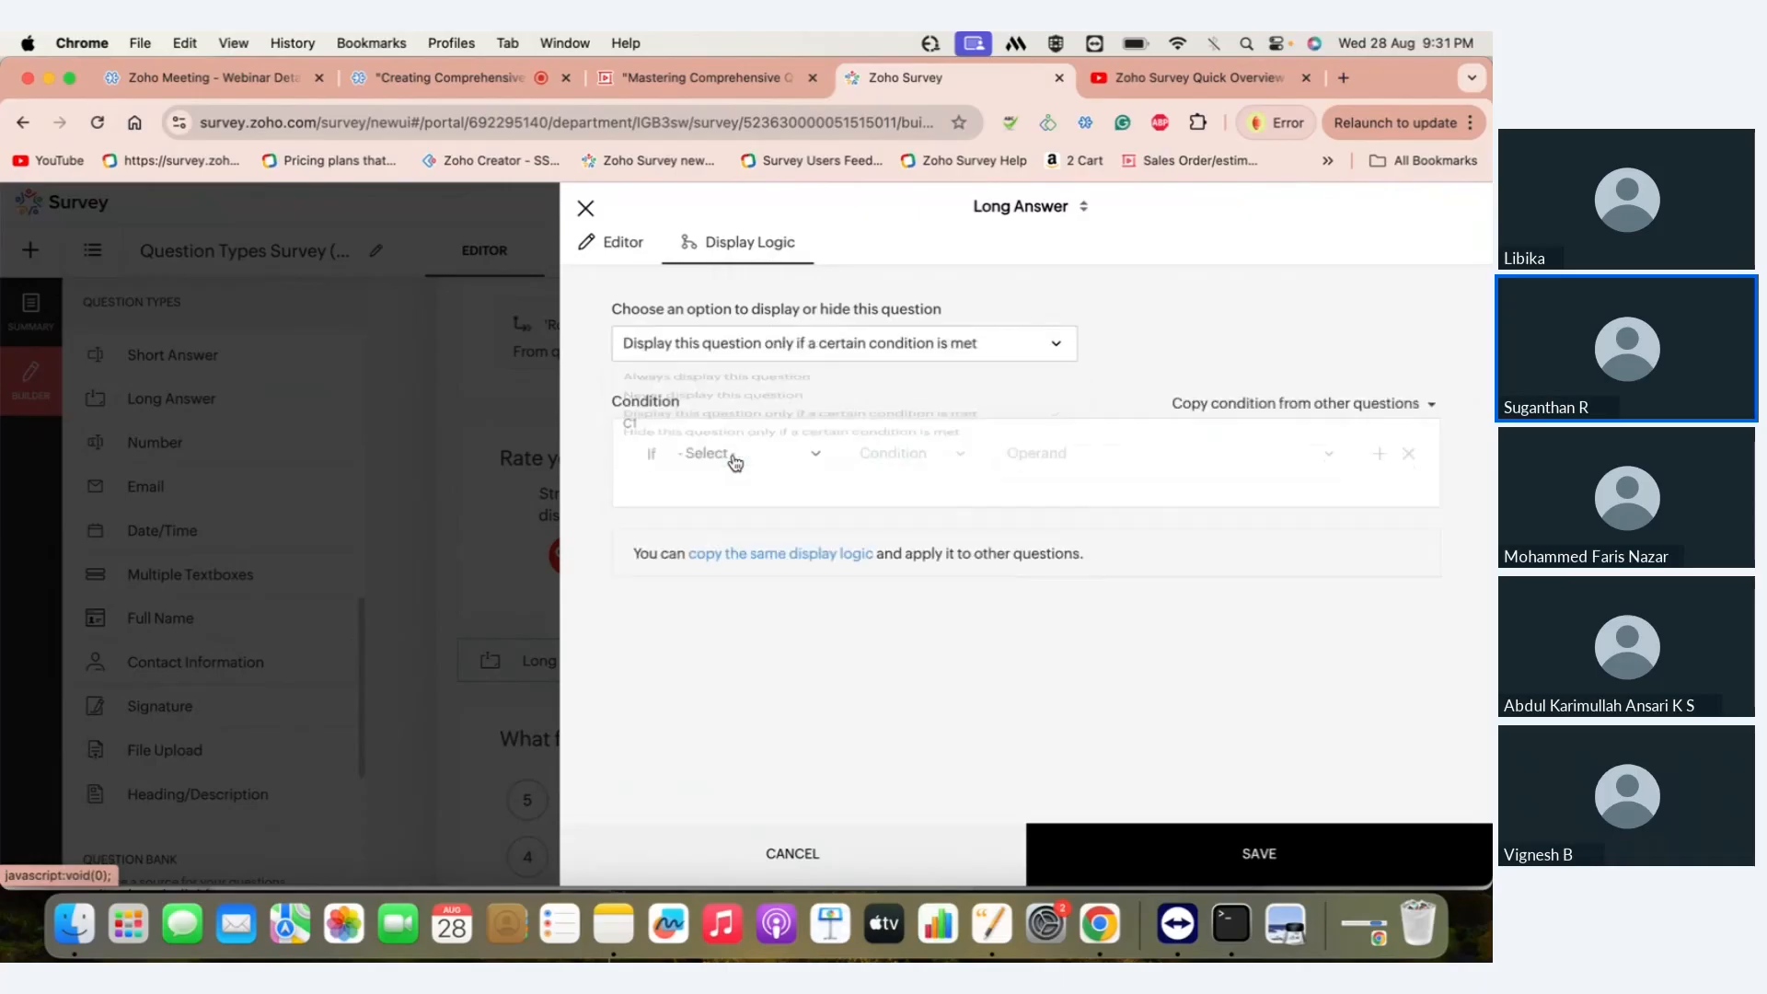
left_click(757, 472)
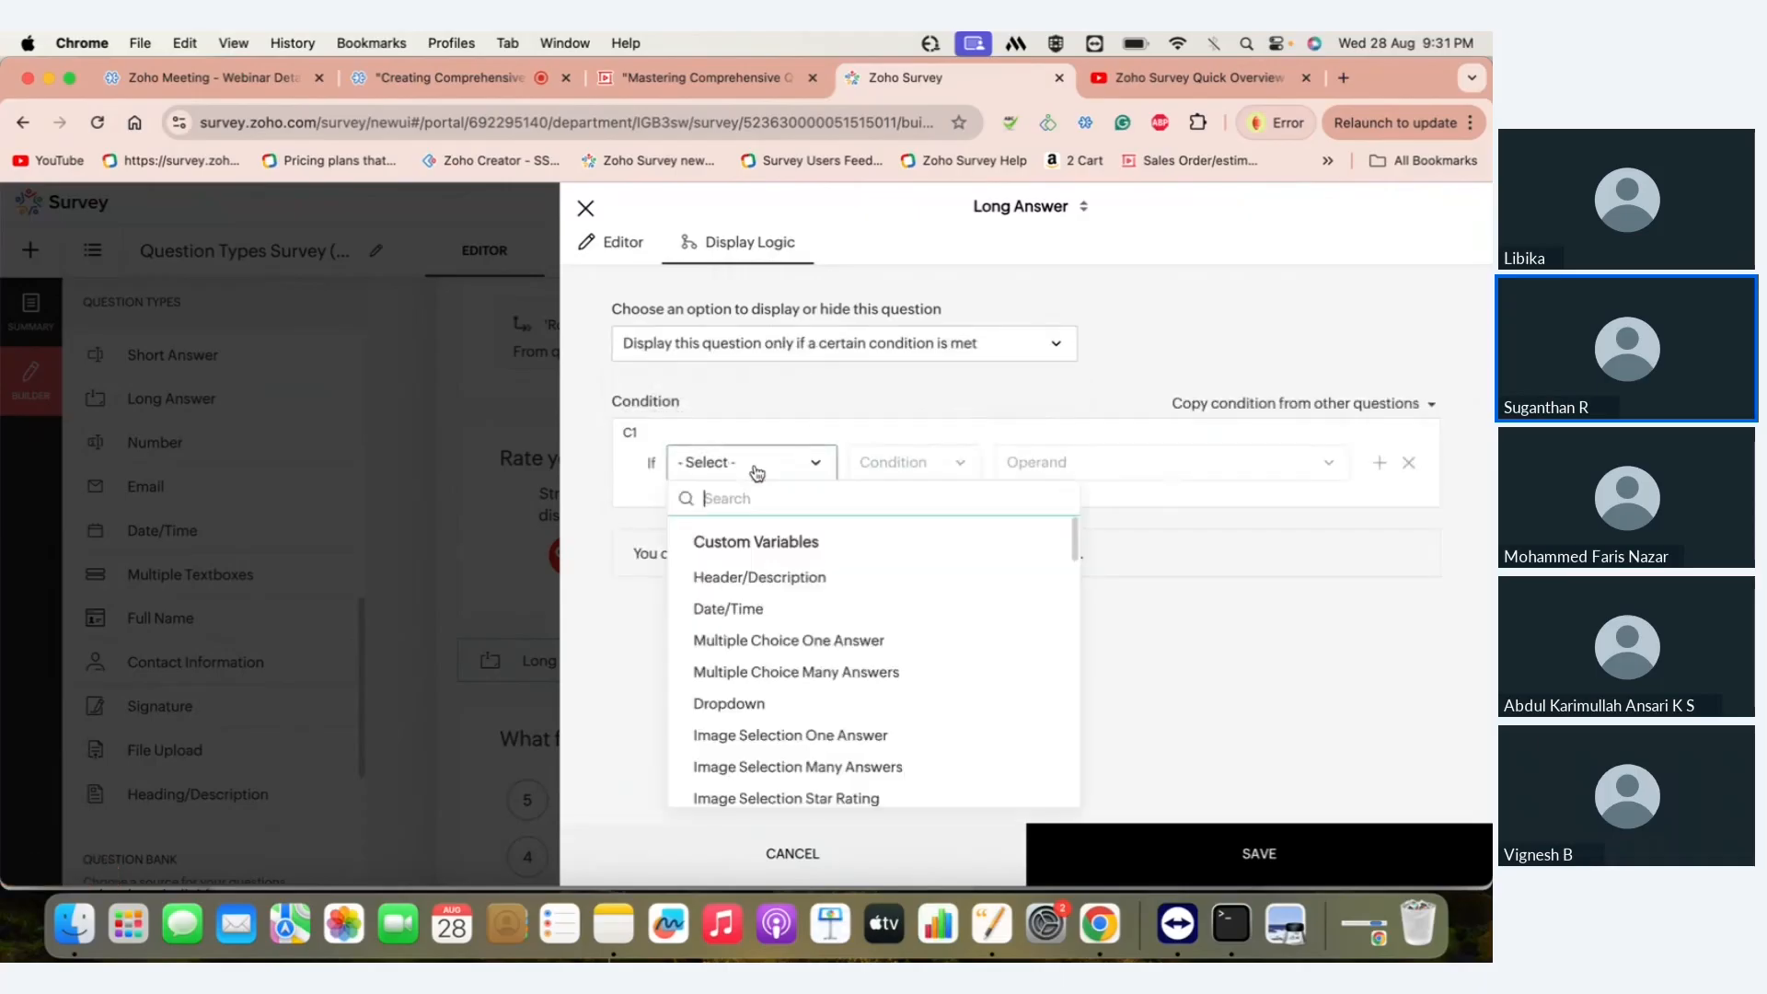
scroll(812, 702, "down", 3)
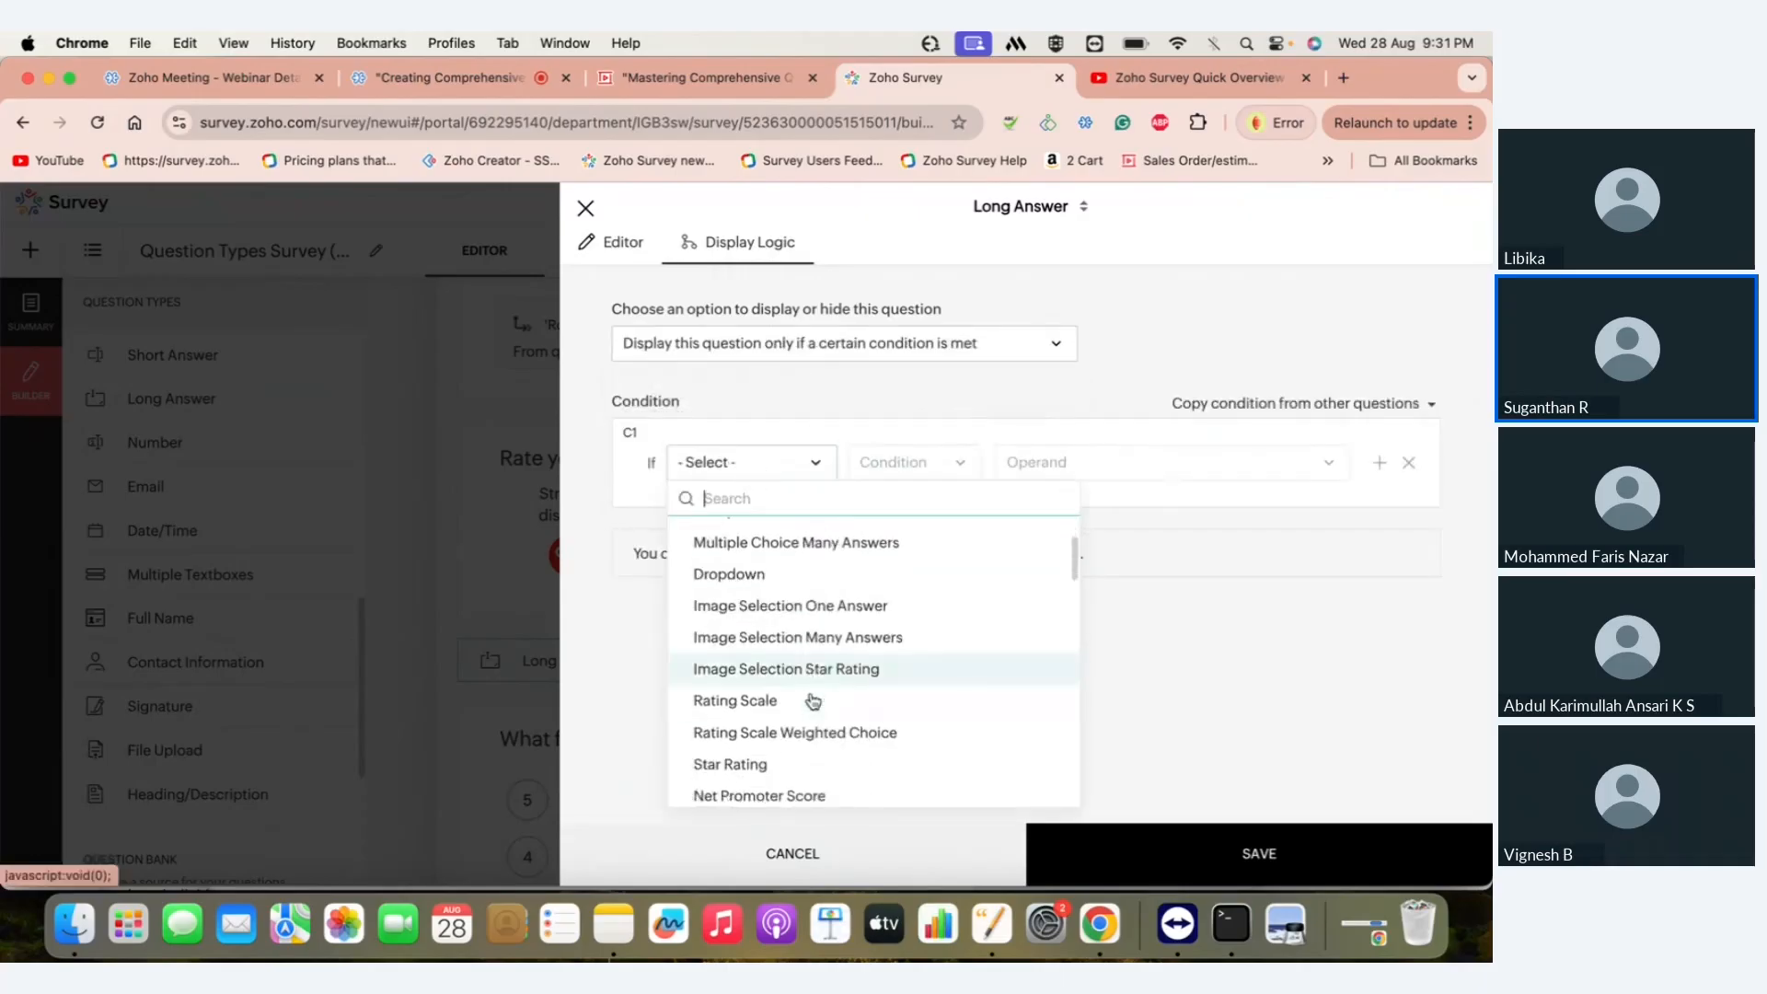
left_click(812, 702)
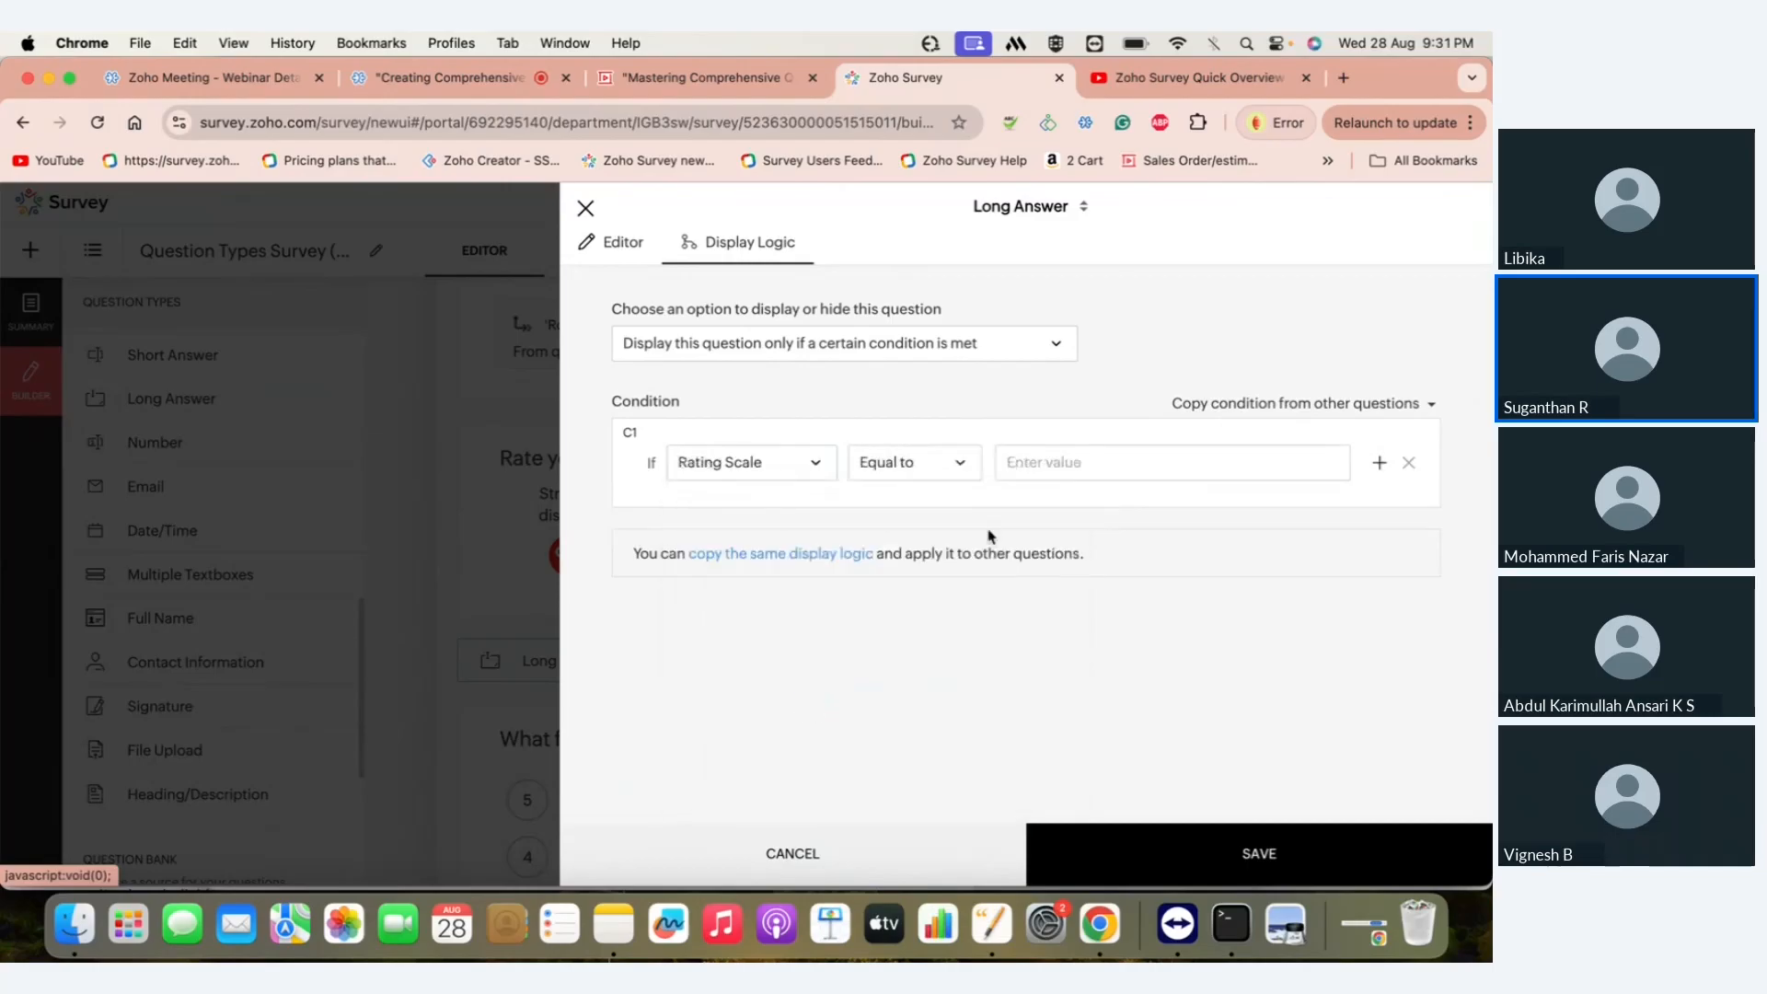
- Examine the comparison operators and custom variables available for the display condition, keeping Rating Scale selected
left_click(963, 461)
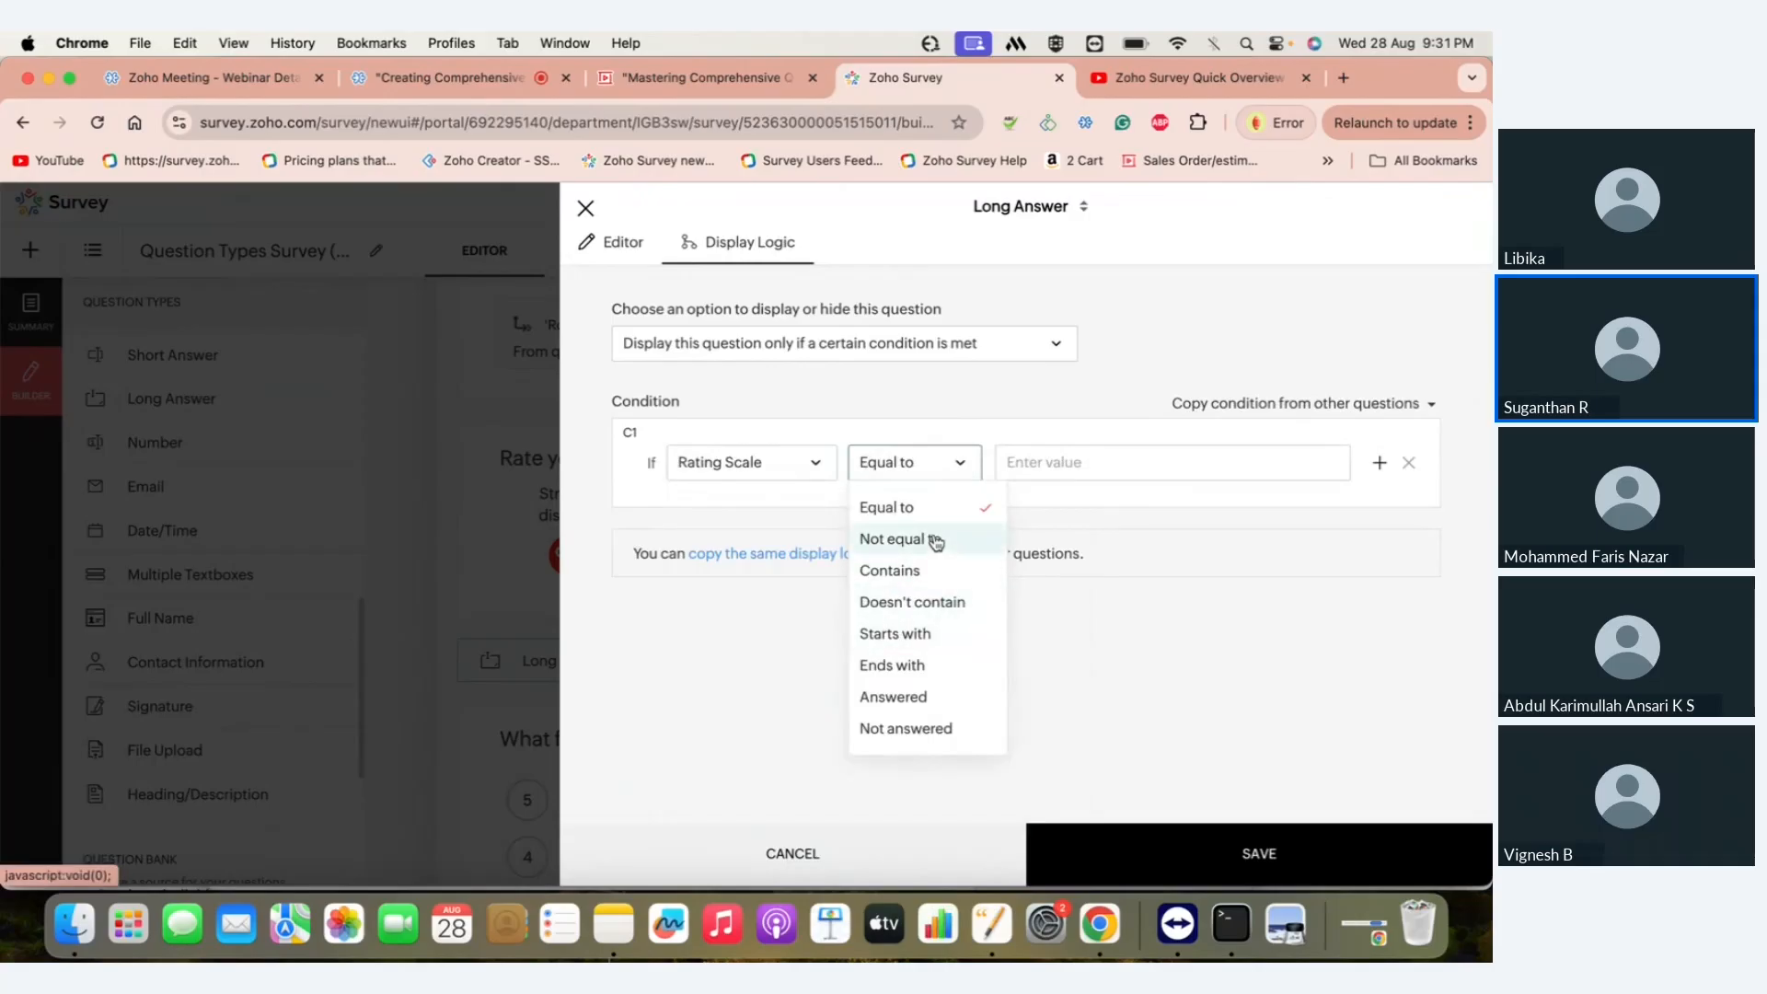
left_click(775, 464)
scroll(833, 679, "down", 5)
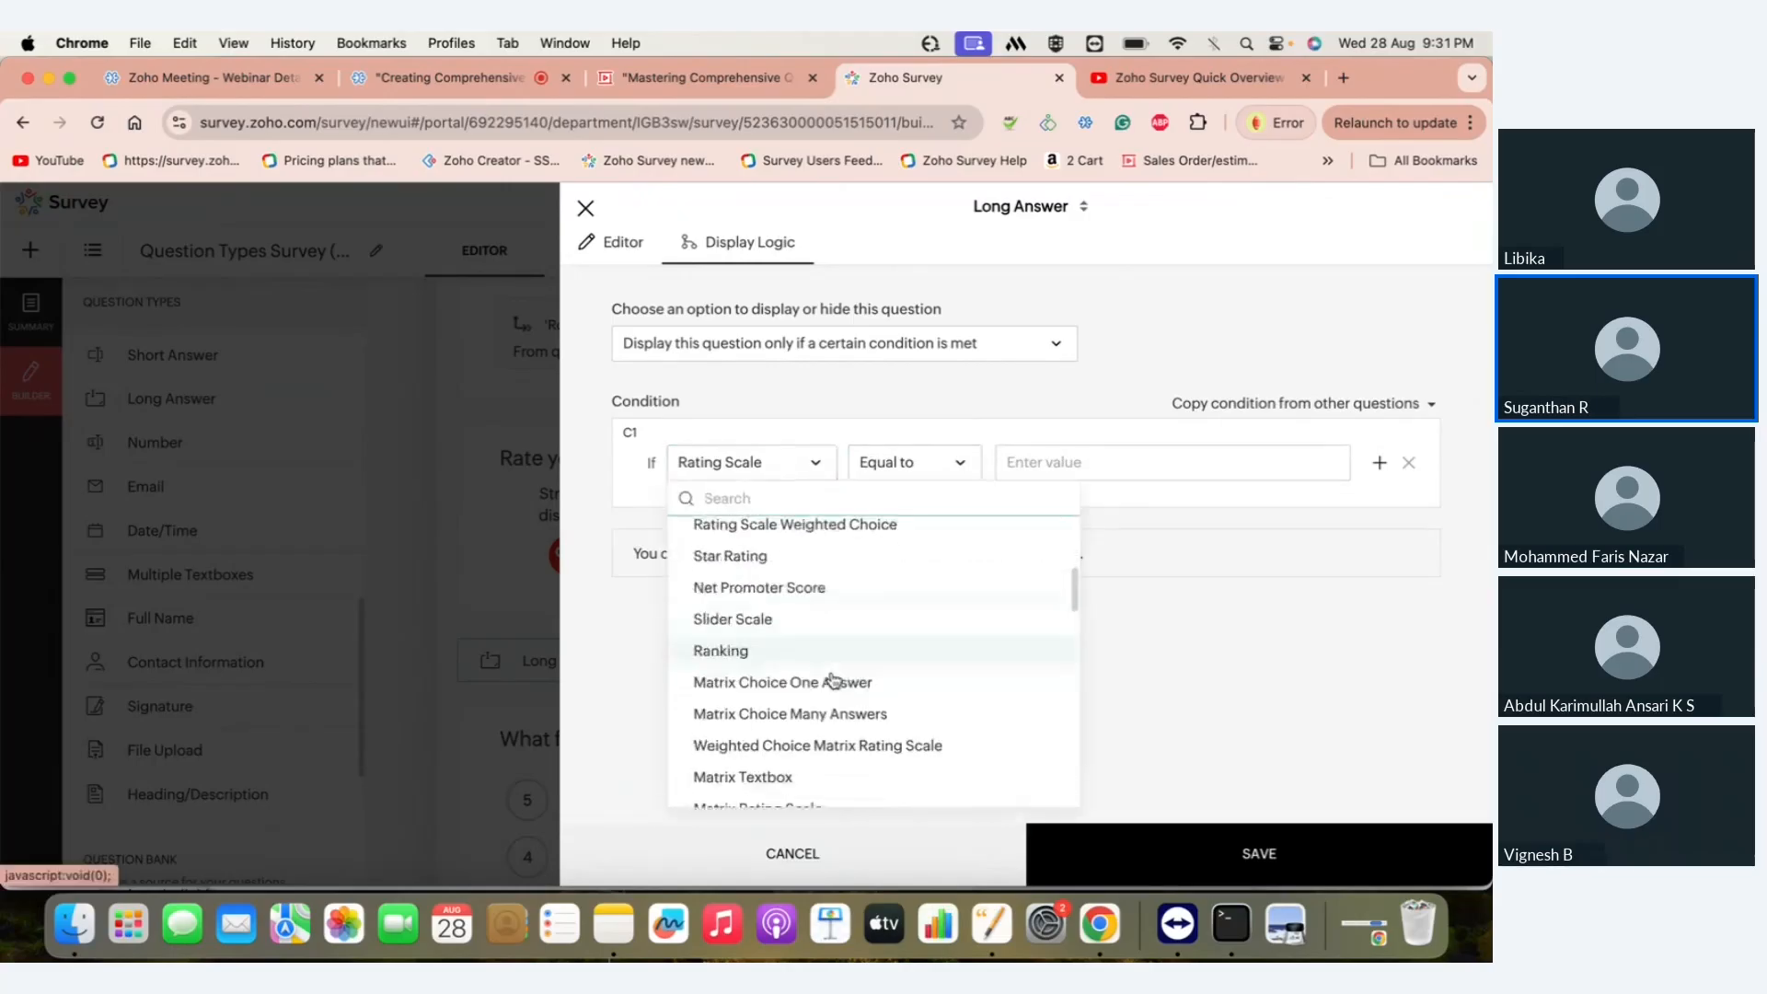
scroll(833, 682, "down", 2)
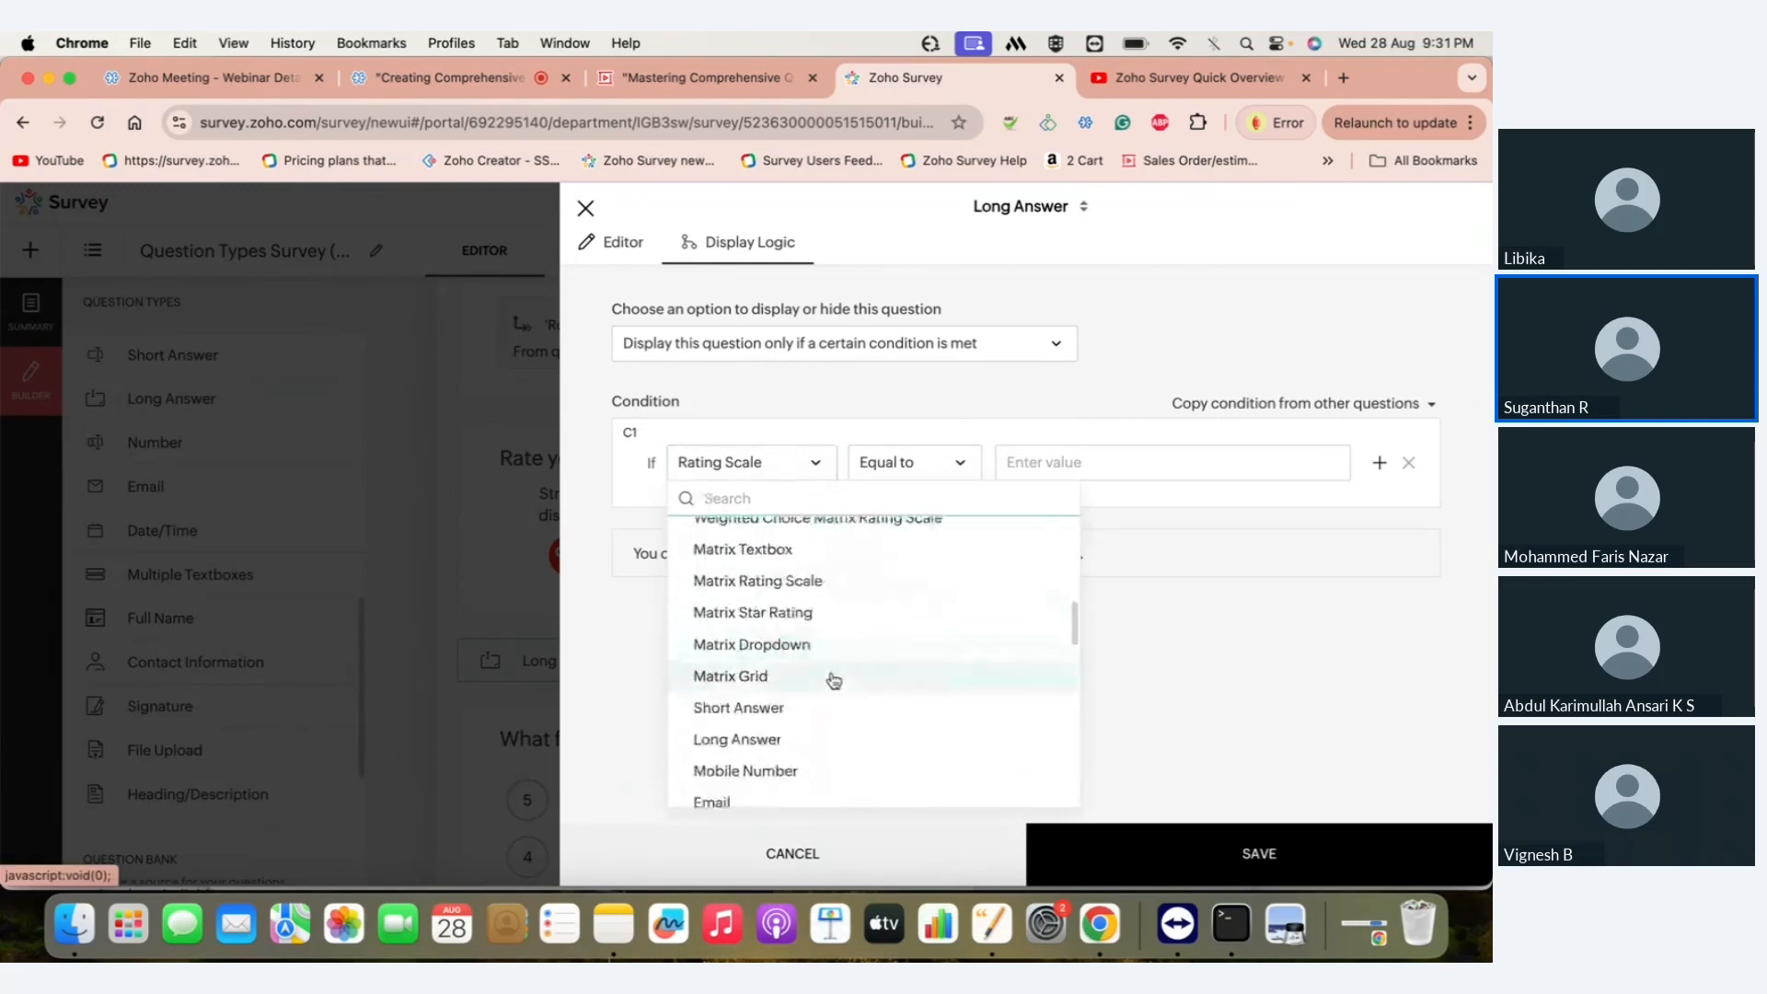
scroll(834, 679, "down", 3)
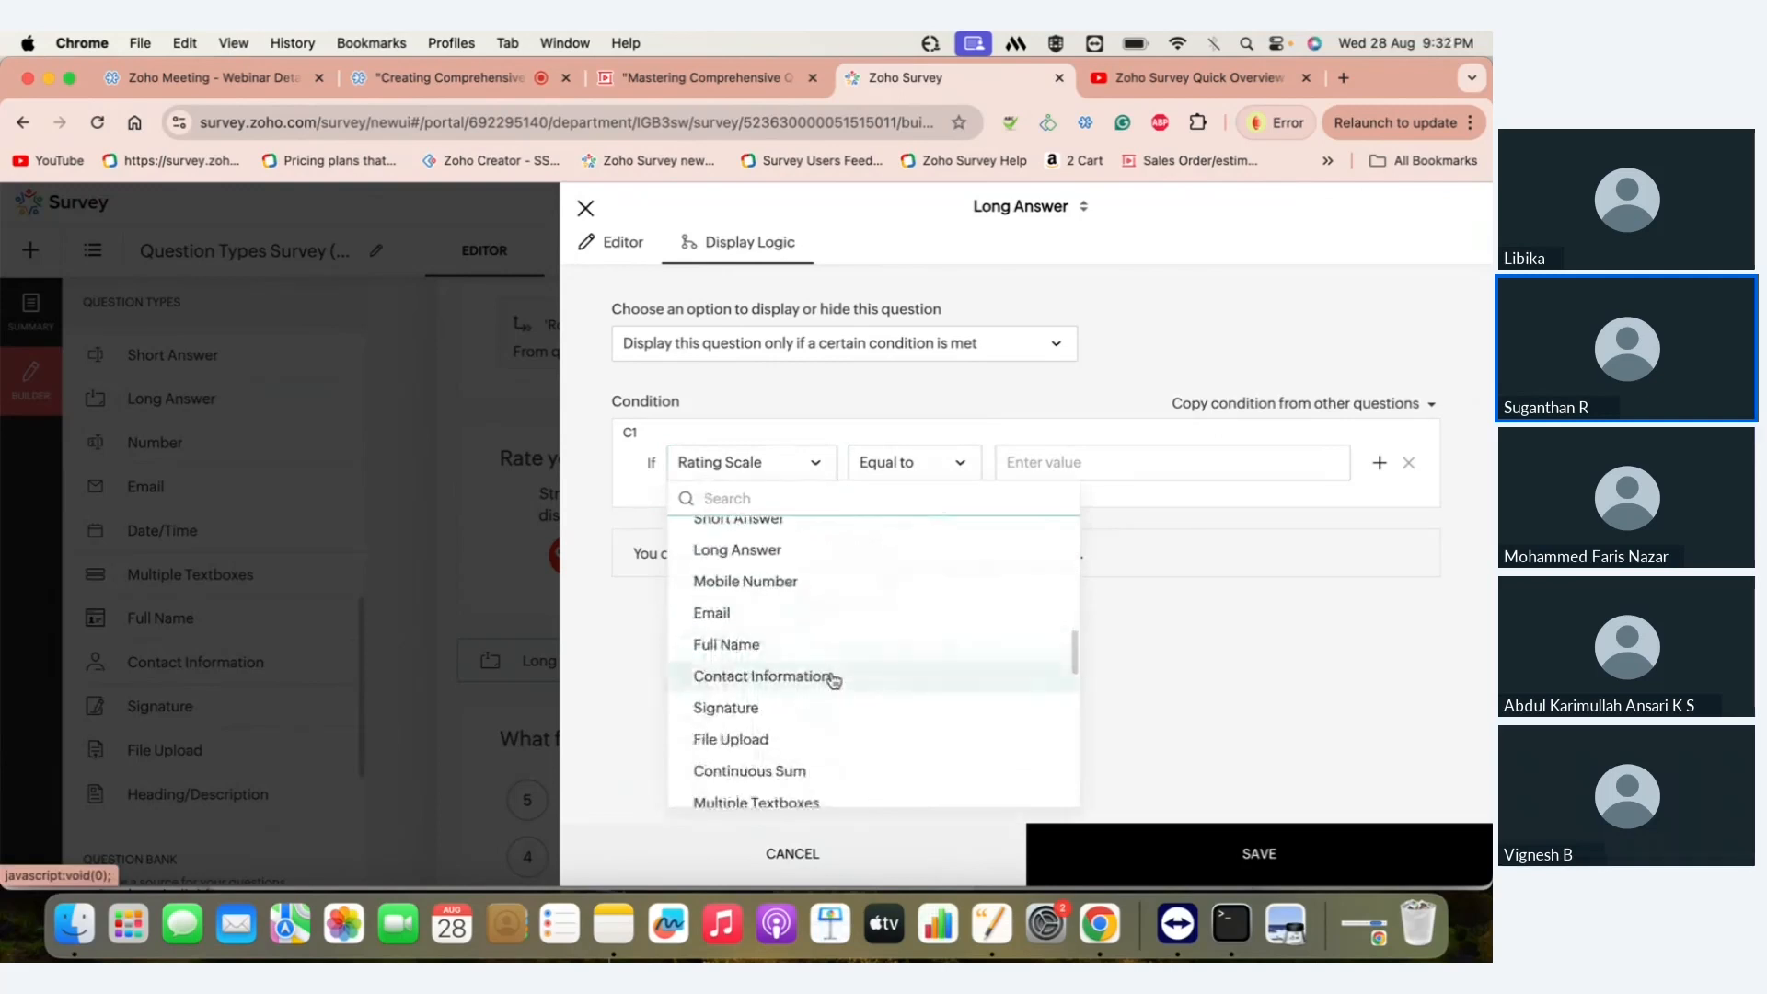
scroll(833, 679, "down", 2)
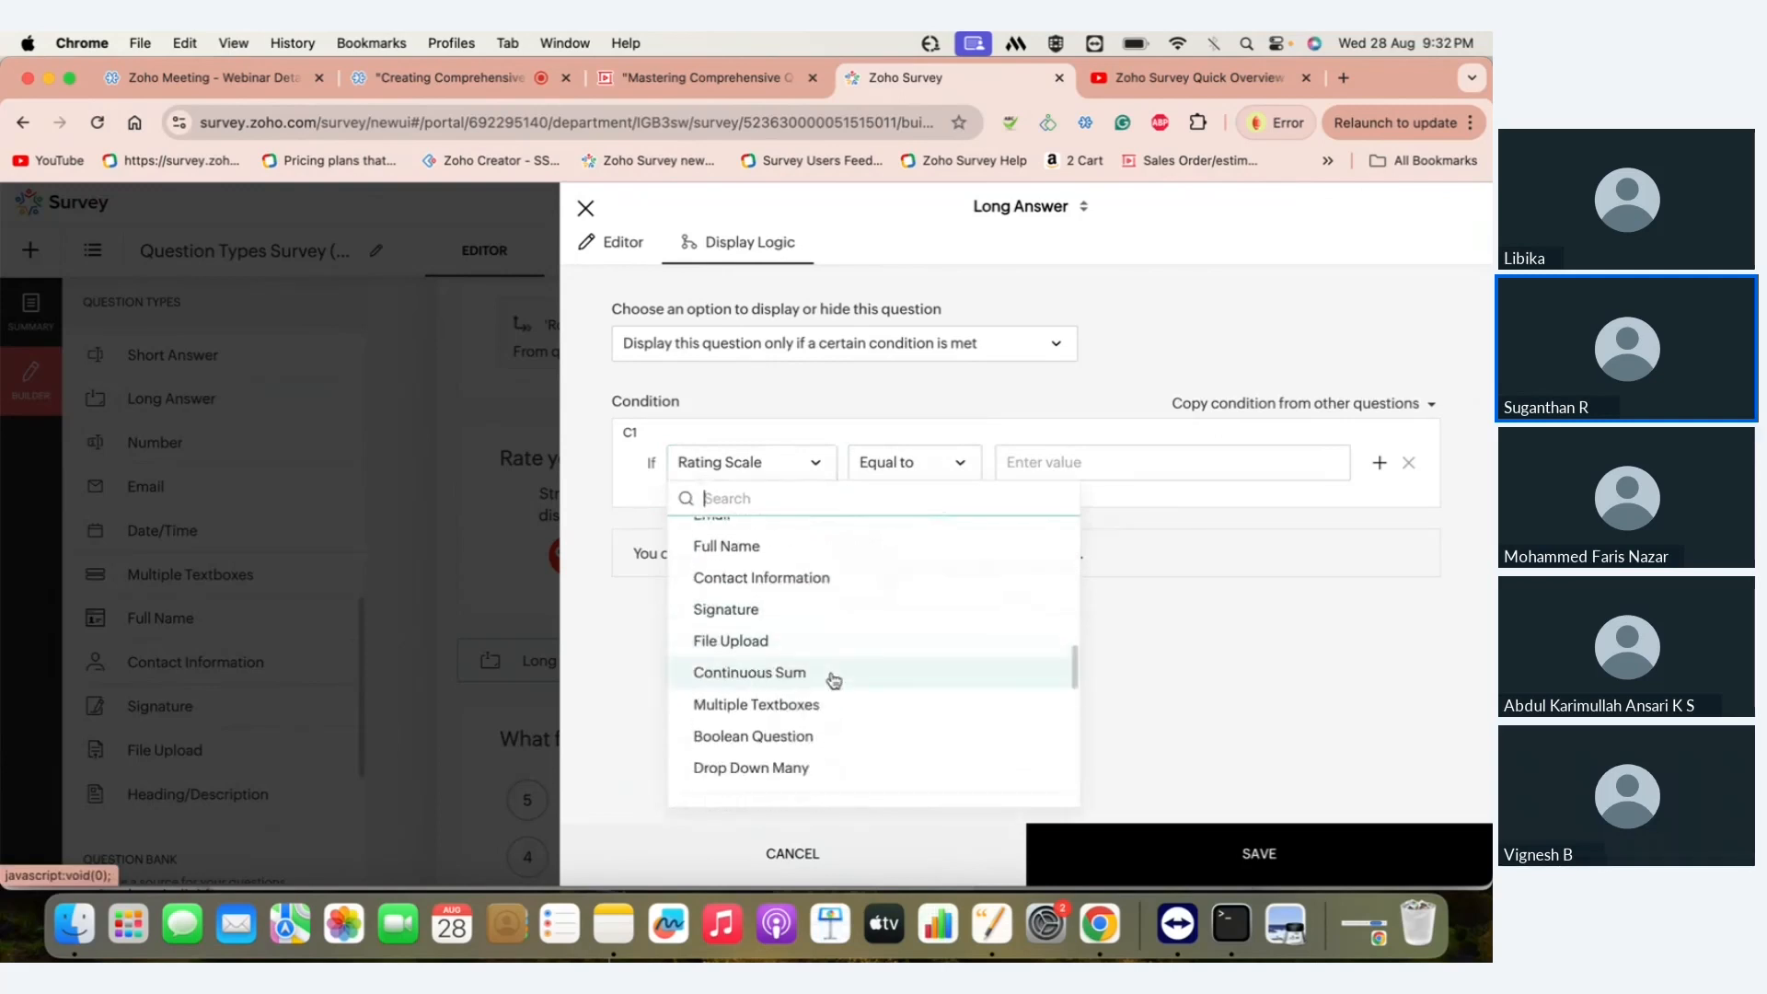
scroll(834, 681, "up", 5)
scroll(834, 681, "up", 3)
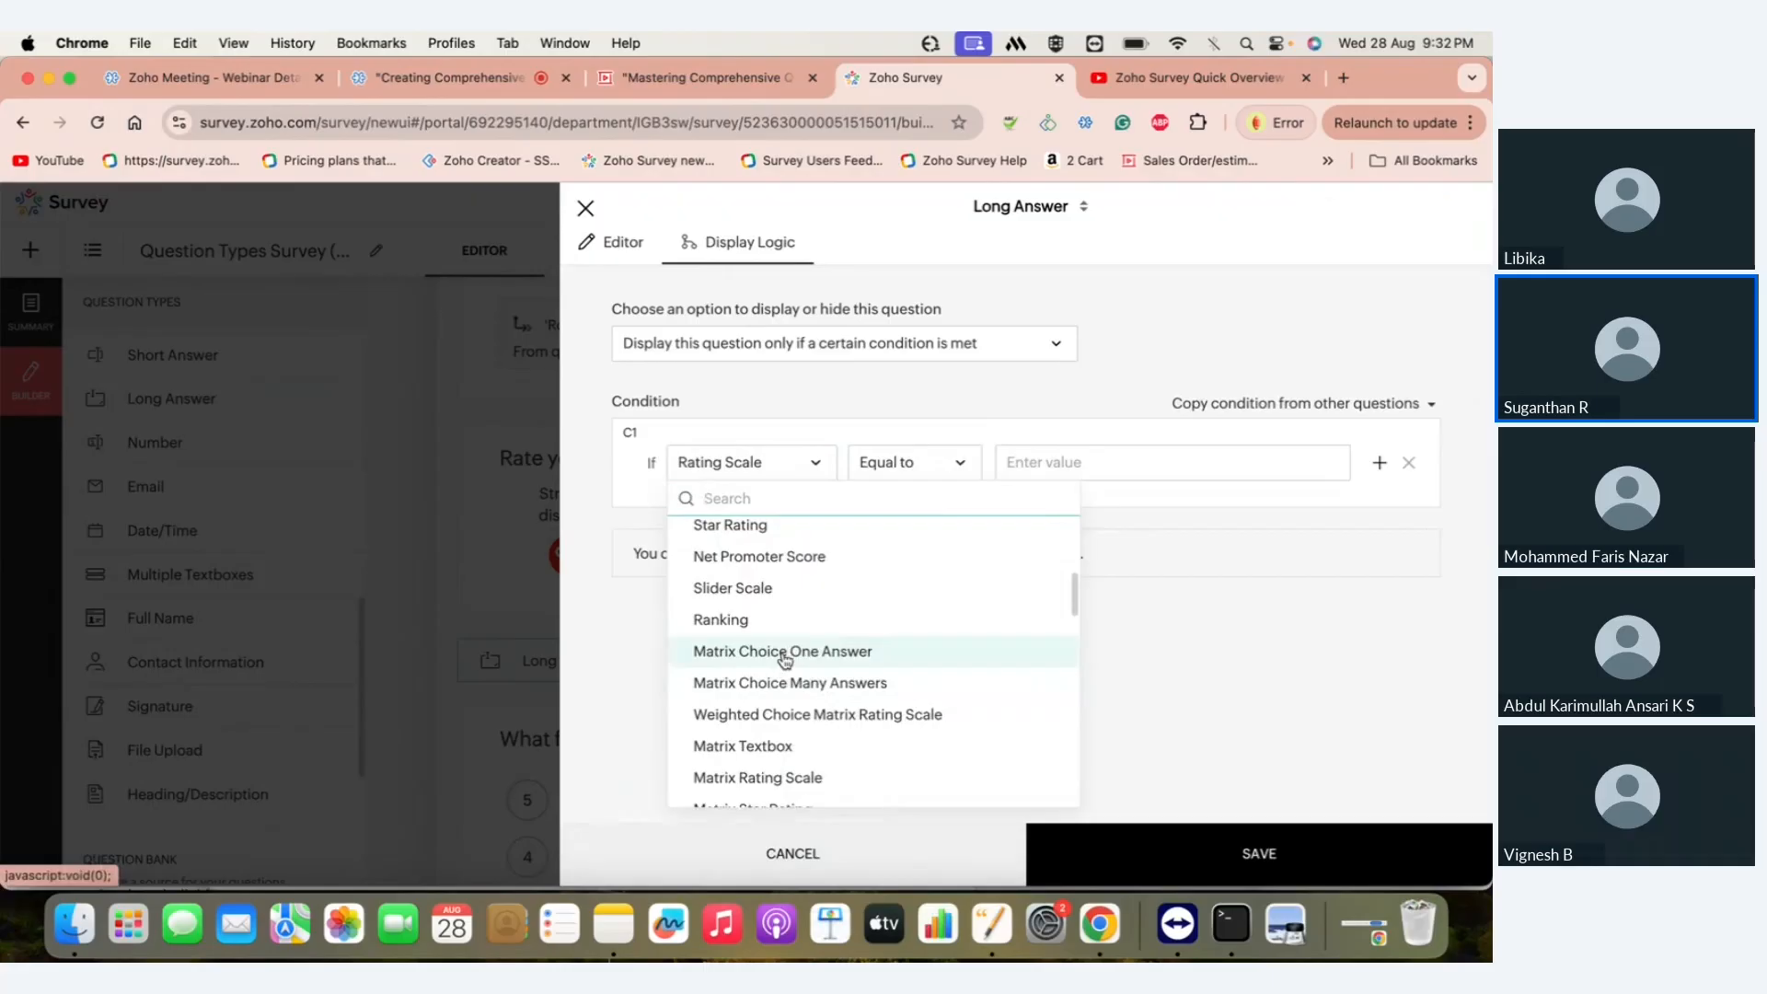
scroll(784, 660, "down", 2)
scroll(784, 660, "up", 5)
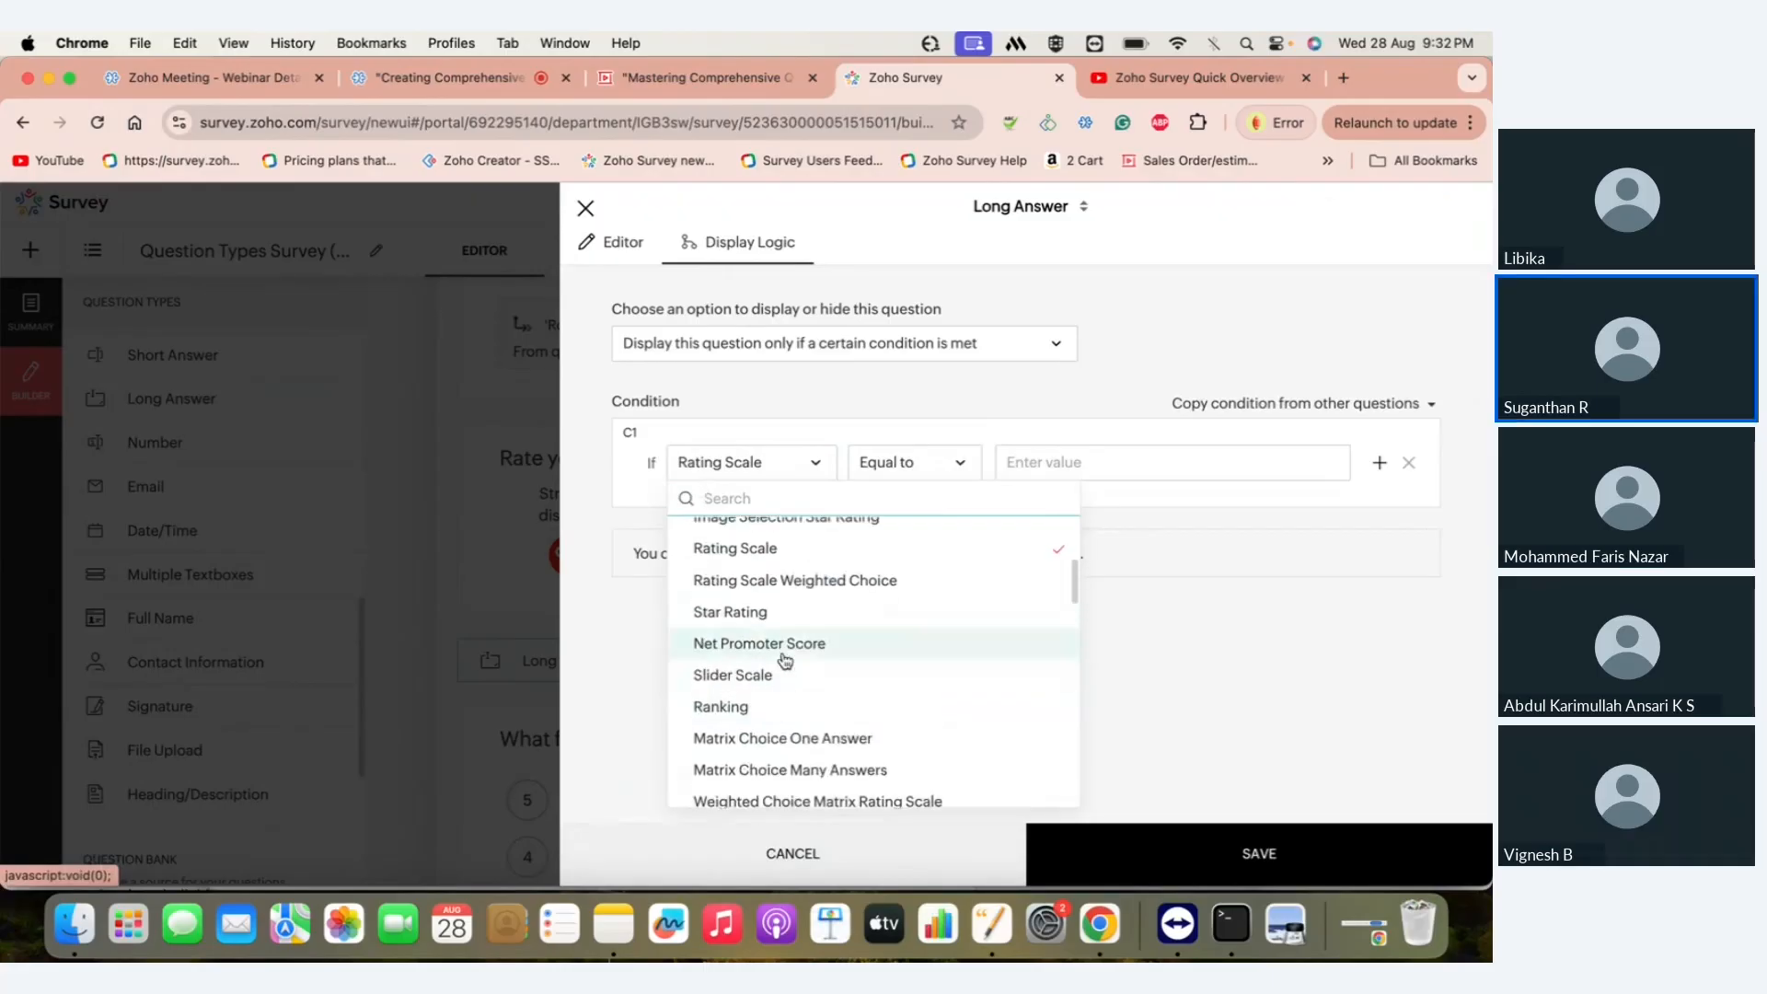
scroll(784, 660, "up", 3)
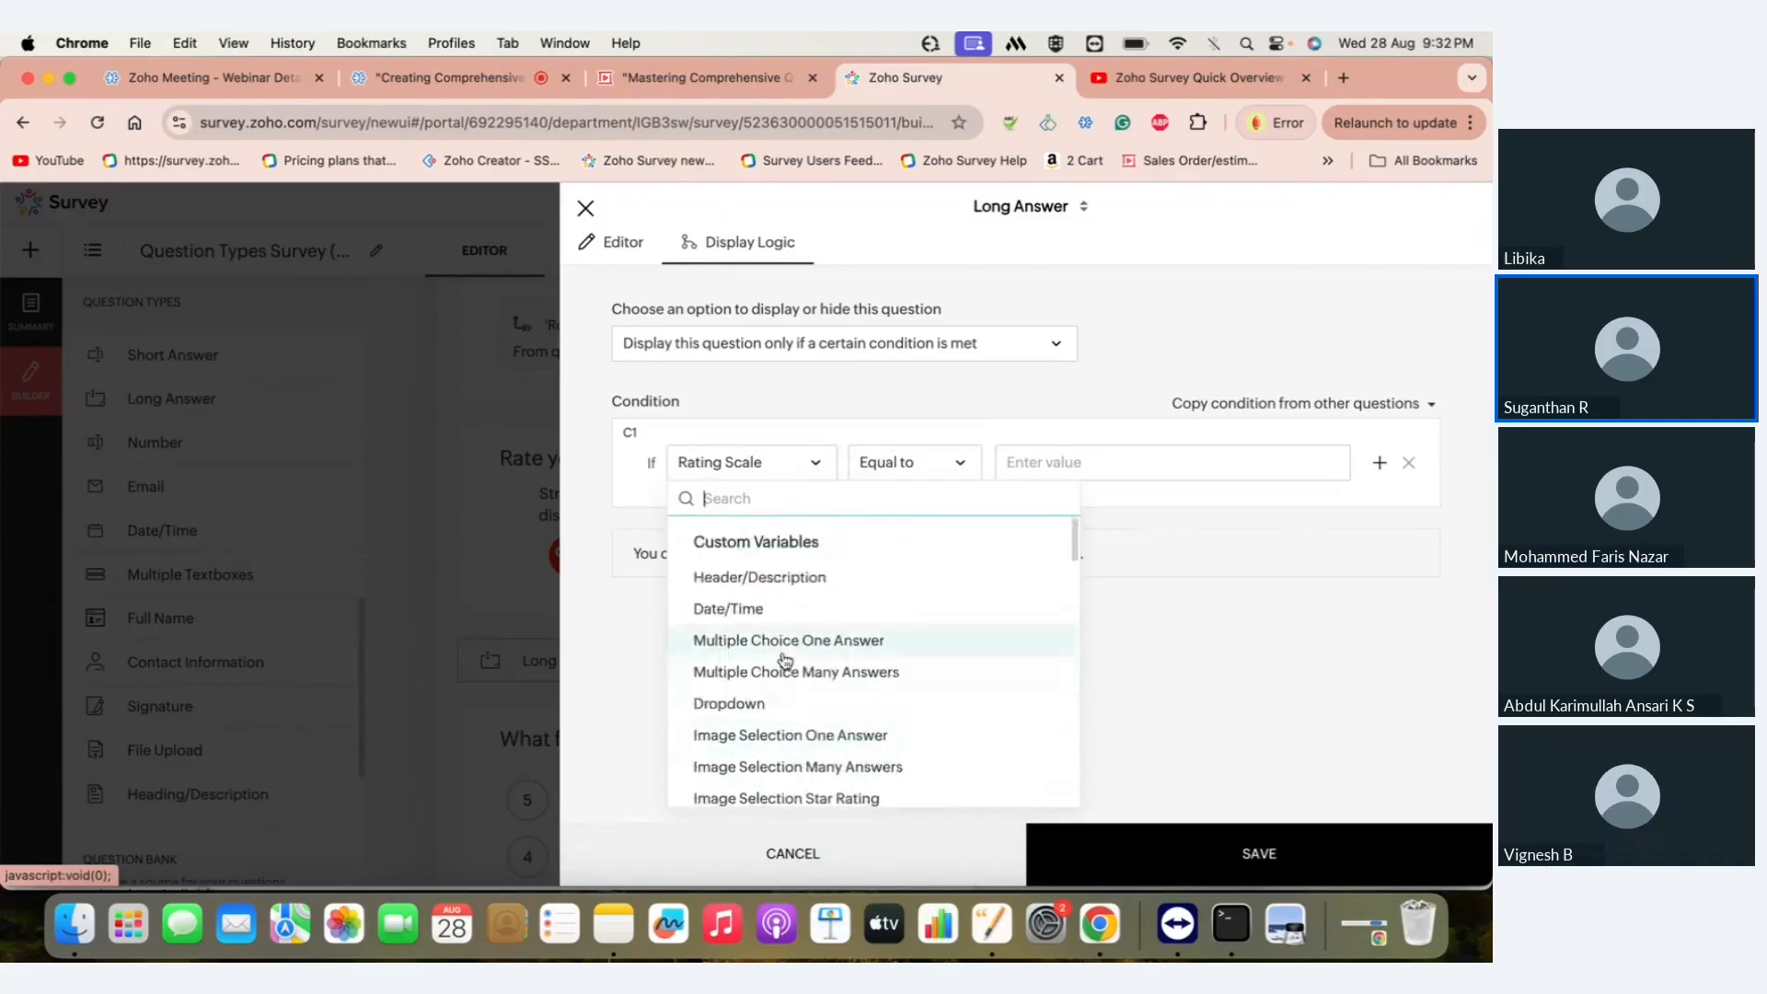
scroll(784, 660, "down", 5)
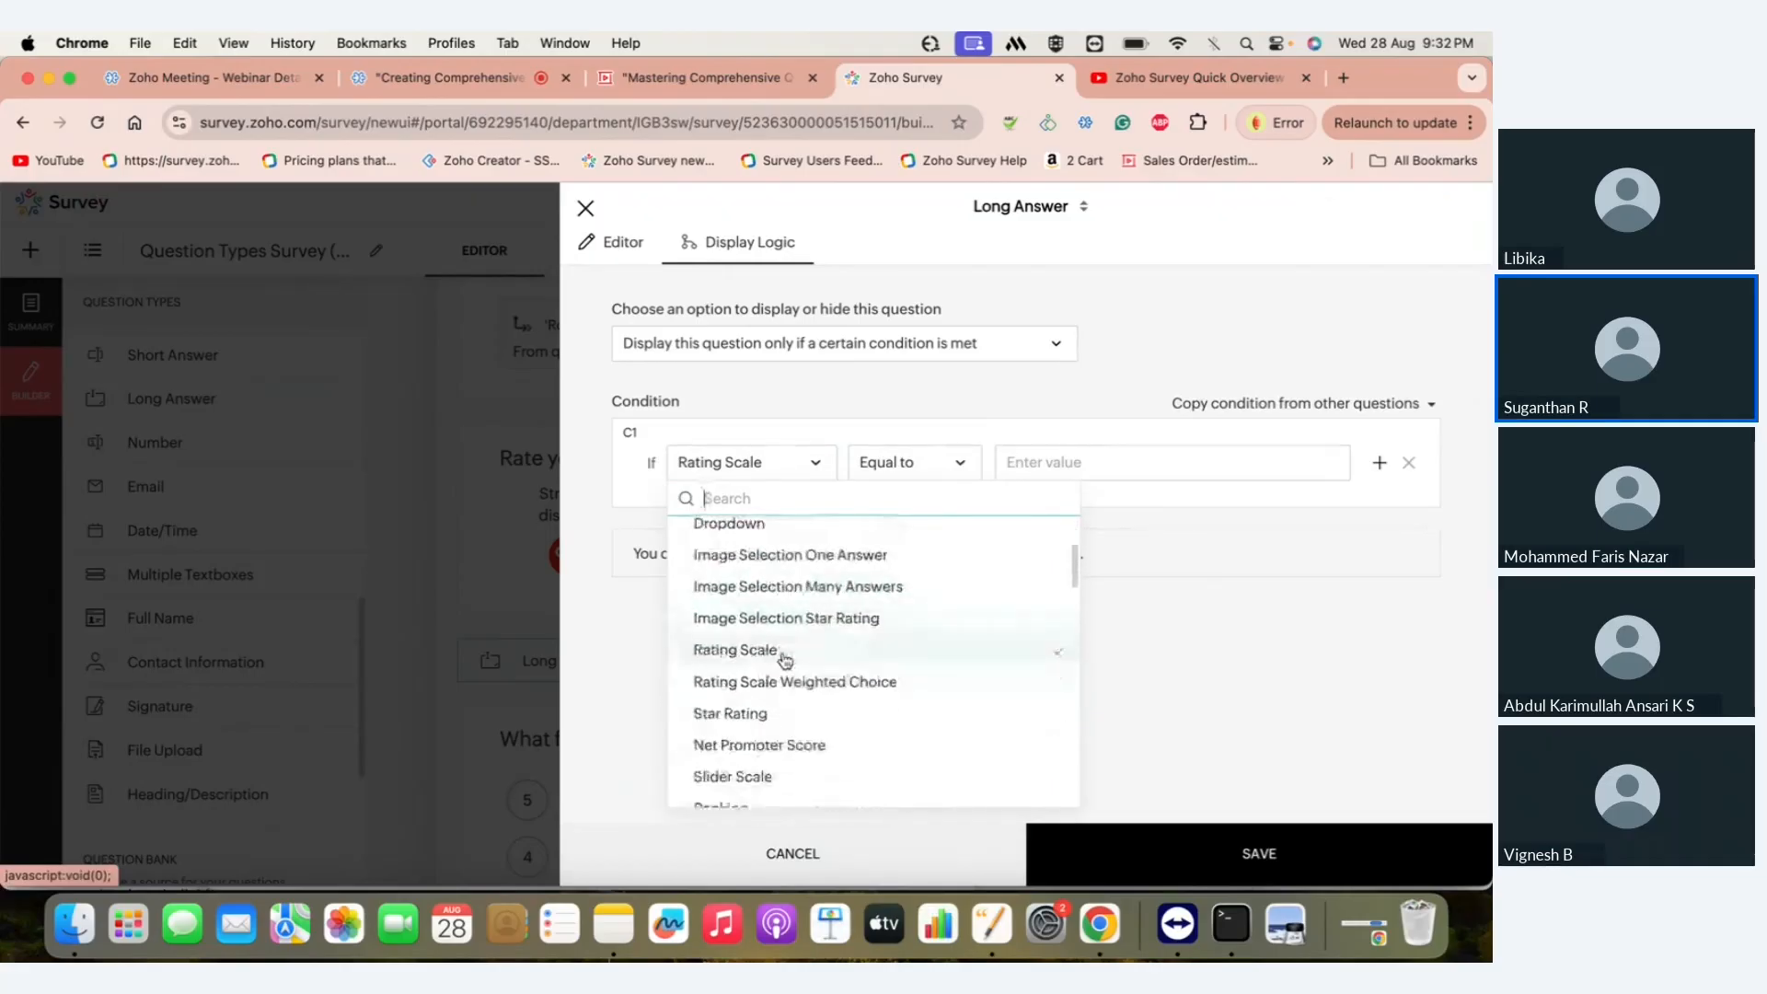
left_click(792, 626)
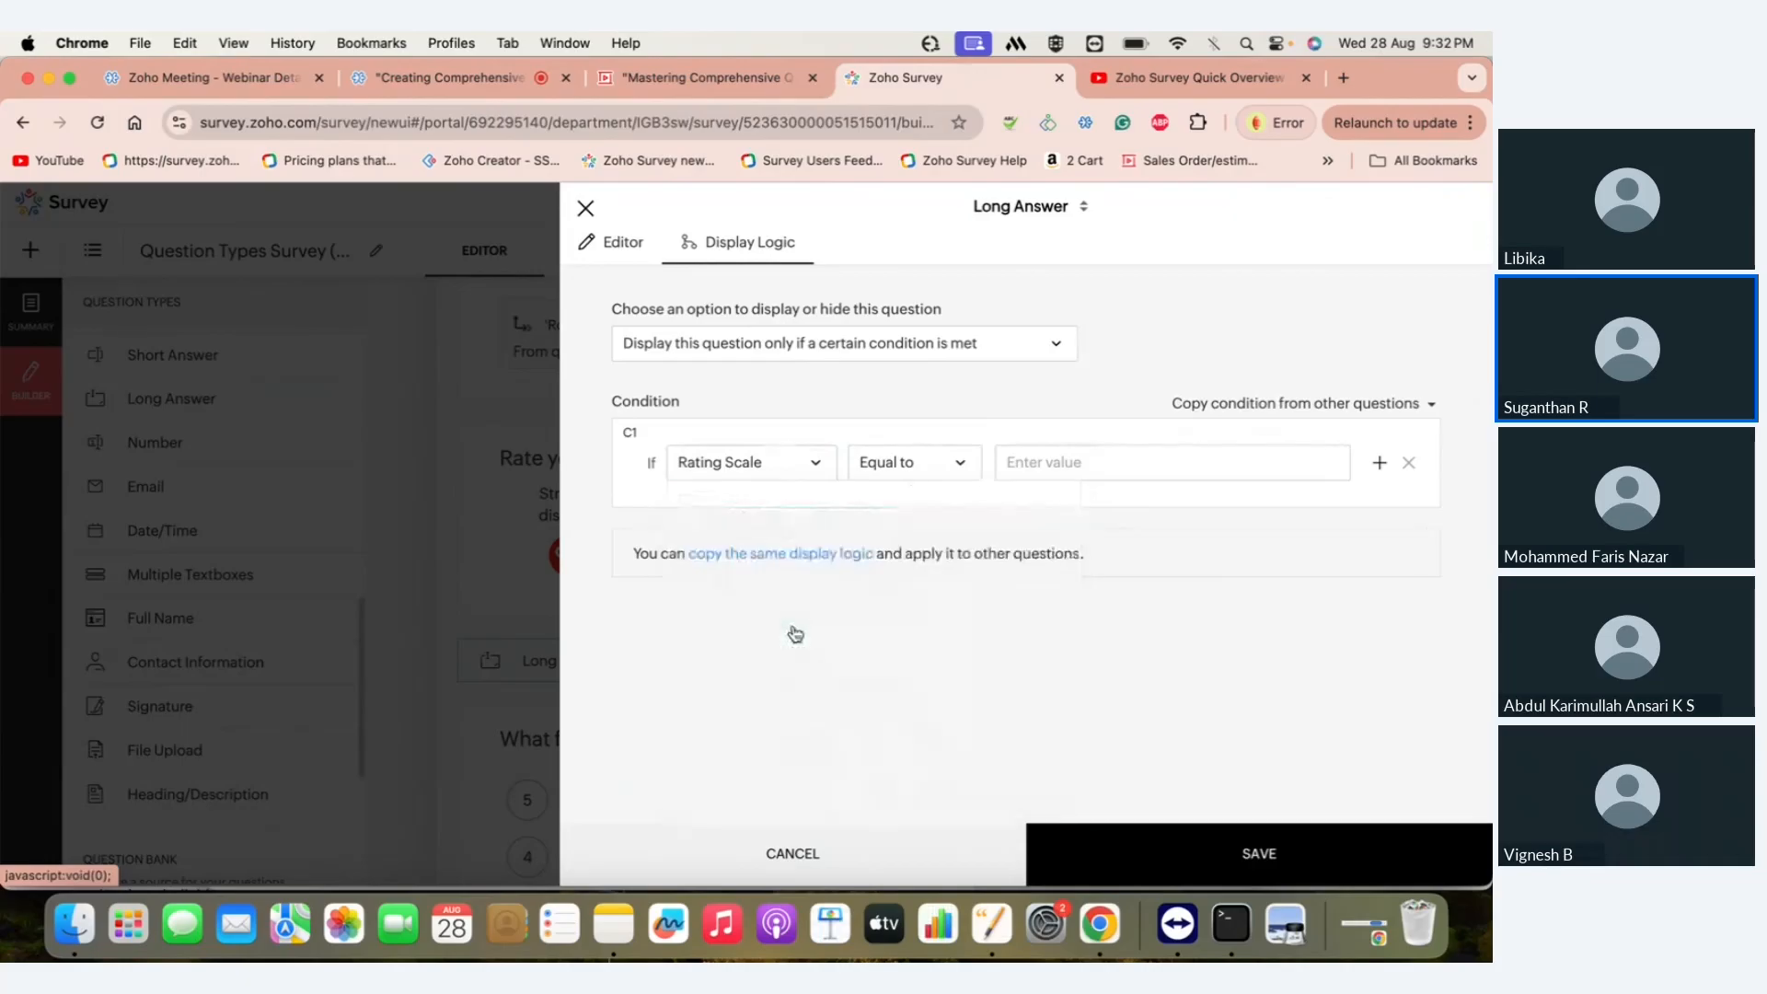
- Complete the display condition as Rating Scale Equal to 3 and save the long answer question
left_click(950, 463)
left_click(1060, 461)
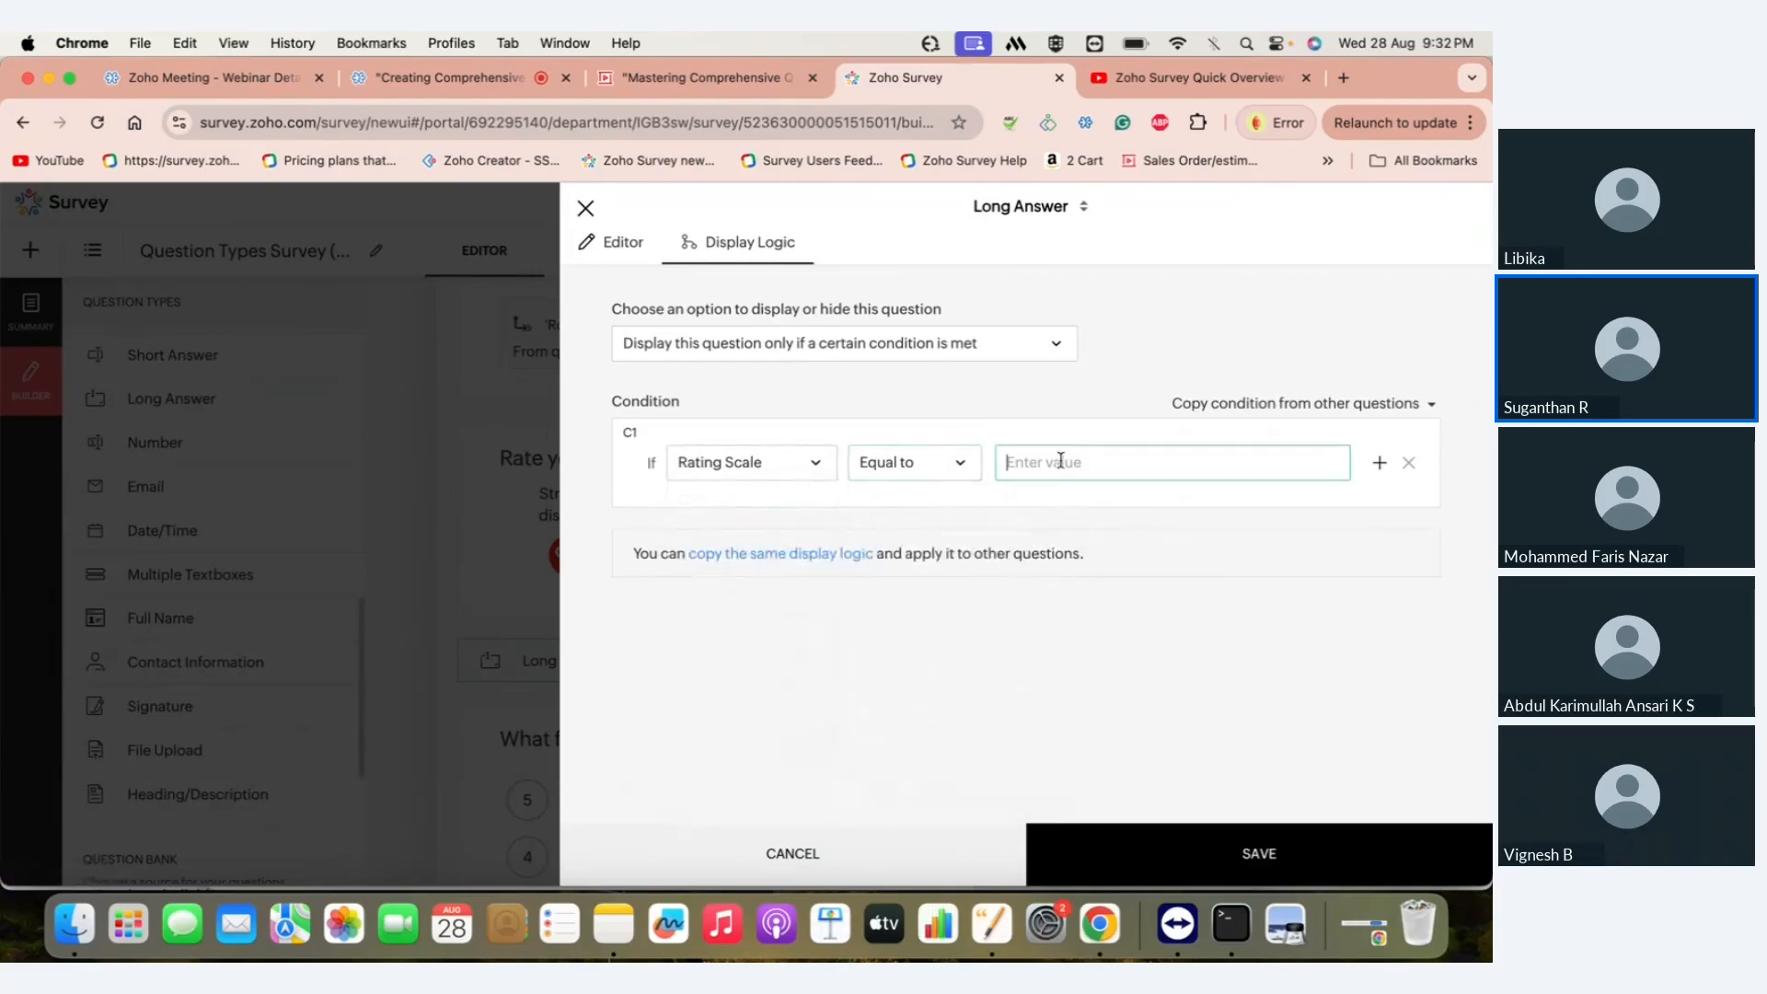
type("3")
left_click(1240, 879)
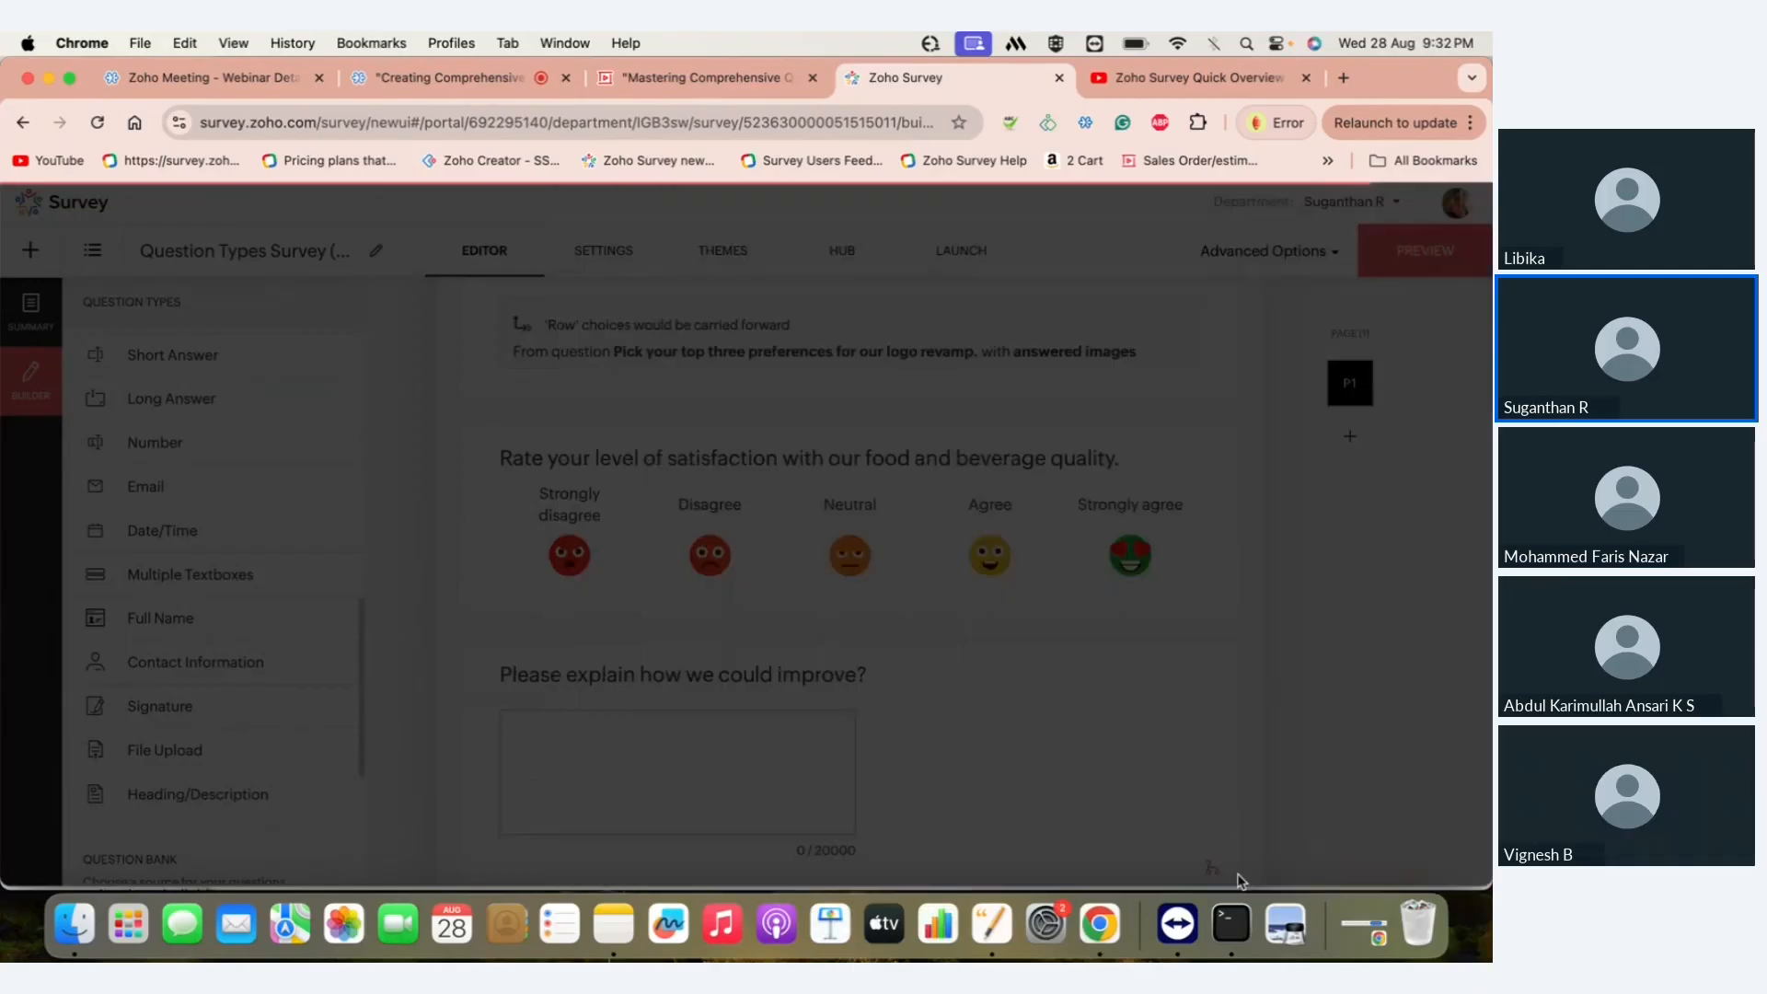
- Review the new long answer question beneath the satisfaction rating and return to the survey's introduction
scroll(806, 528, "up", 1)
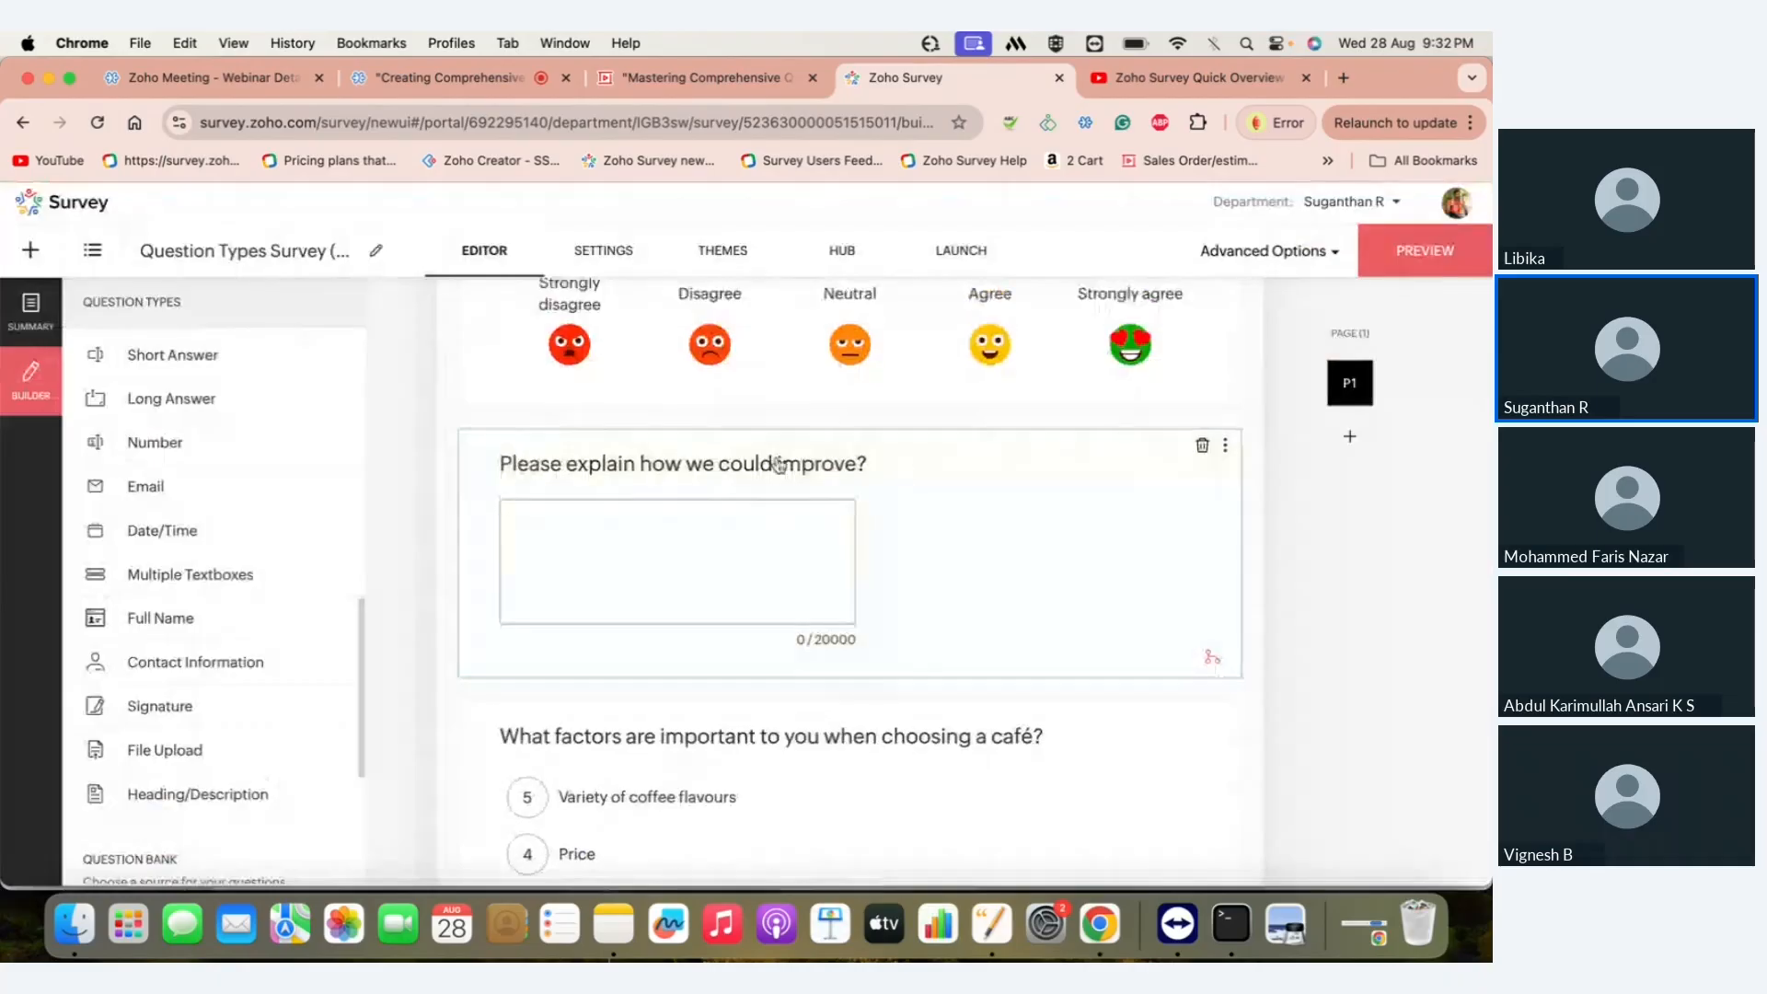
scroll(782, 539, "up", 2)
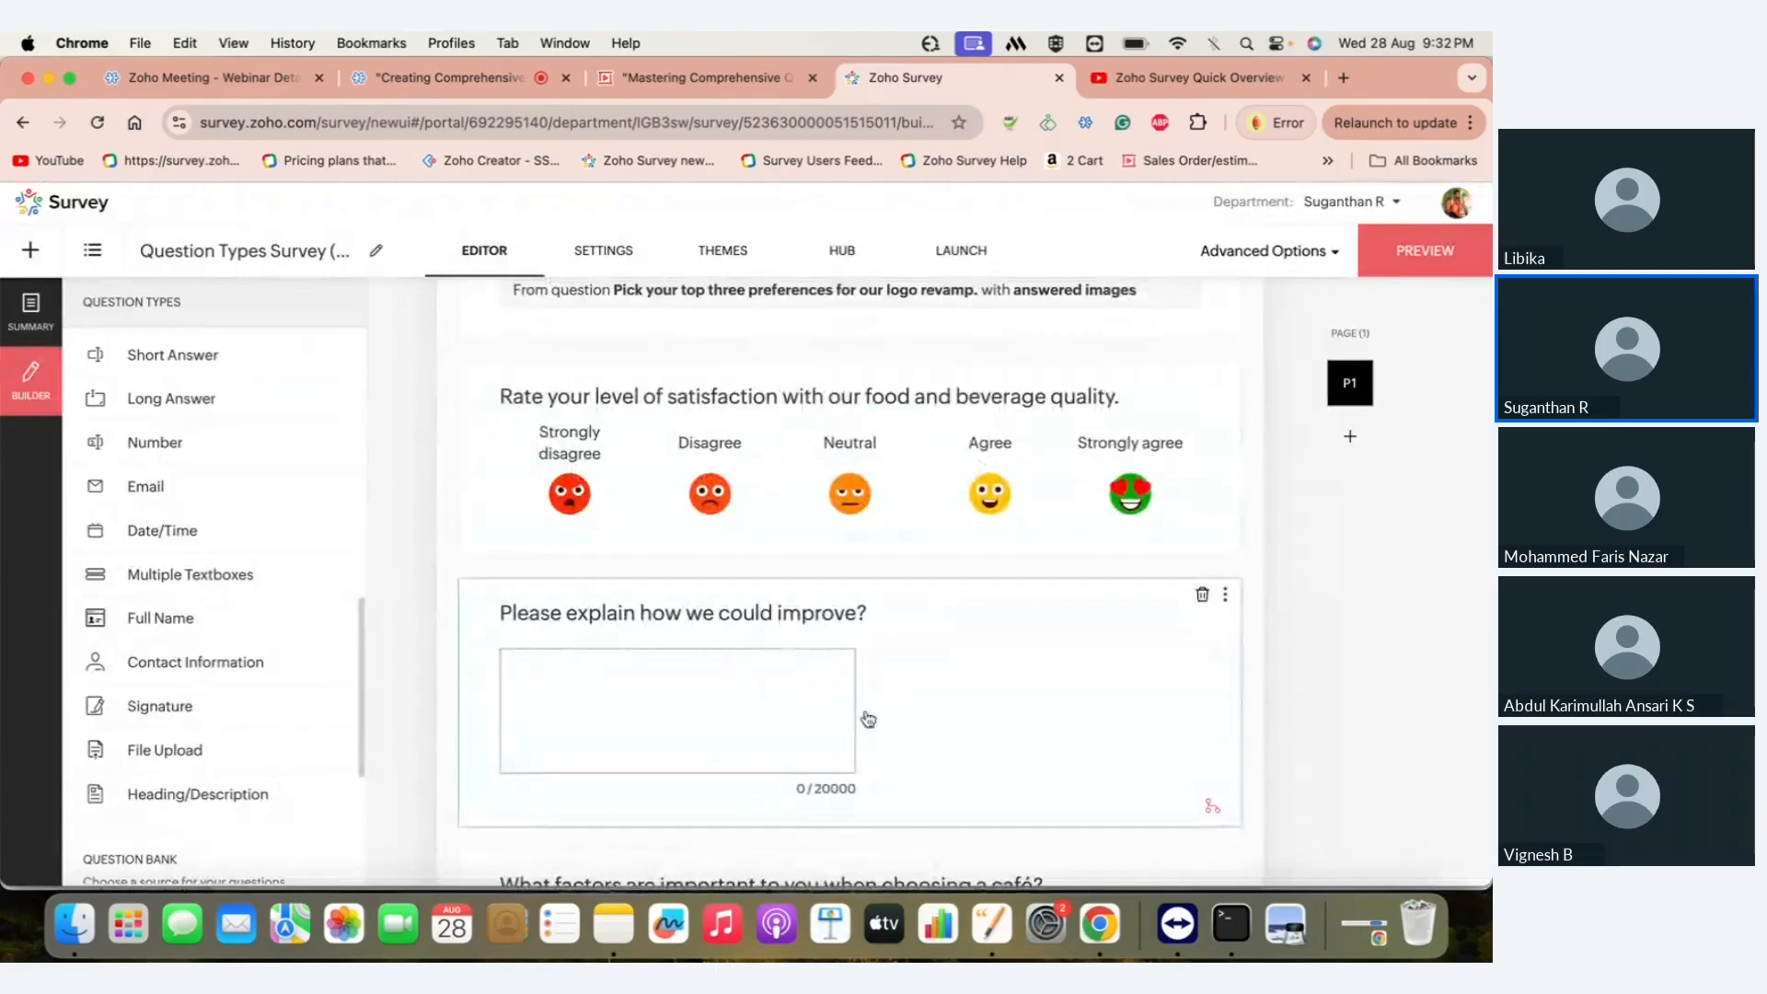
scroll(868, 719, "up", 2)
scroll(1197, 568, "up", 5)
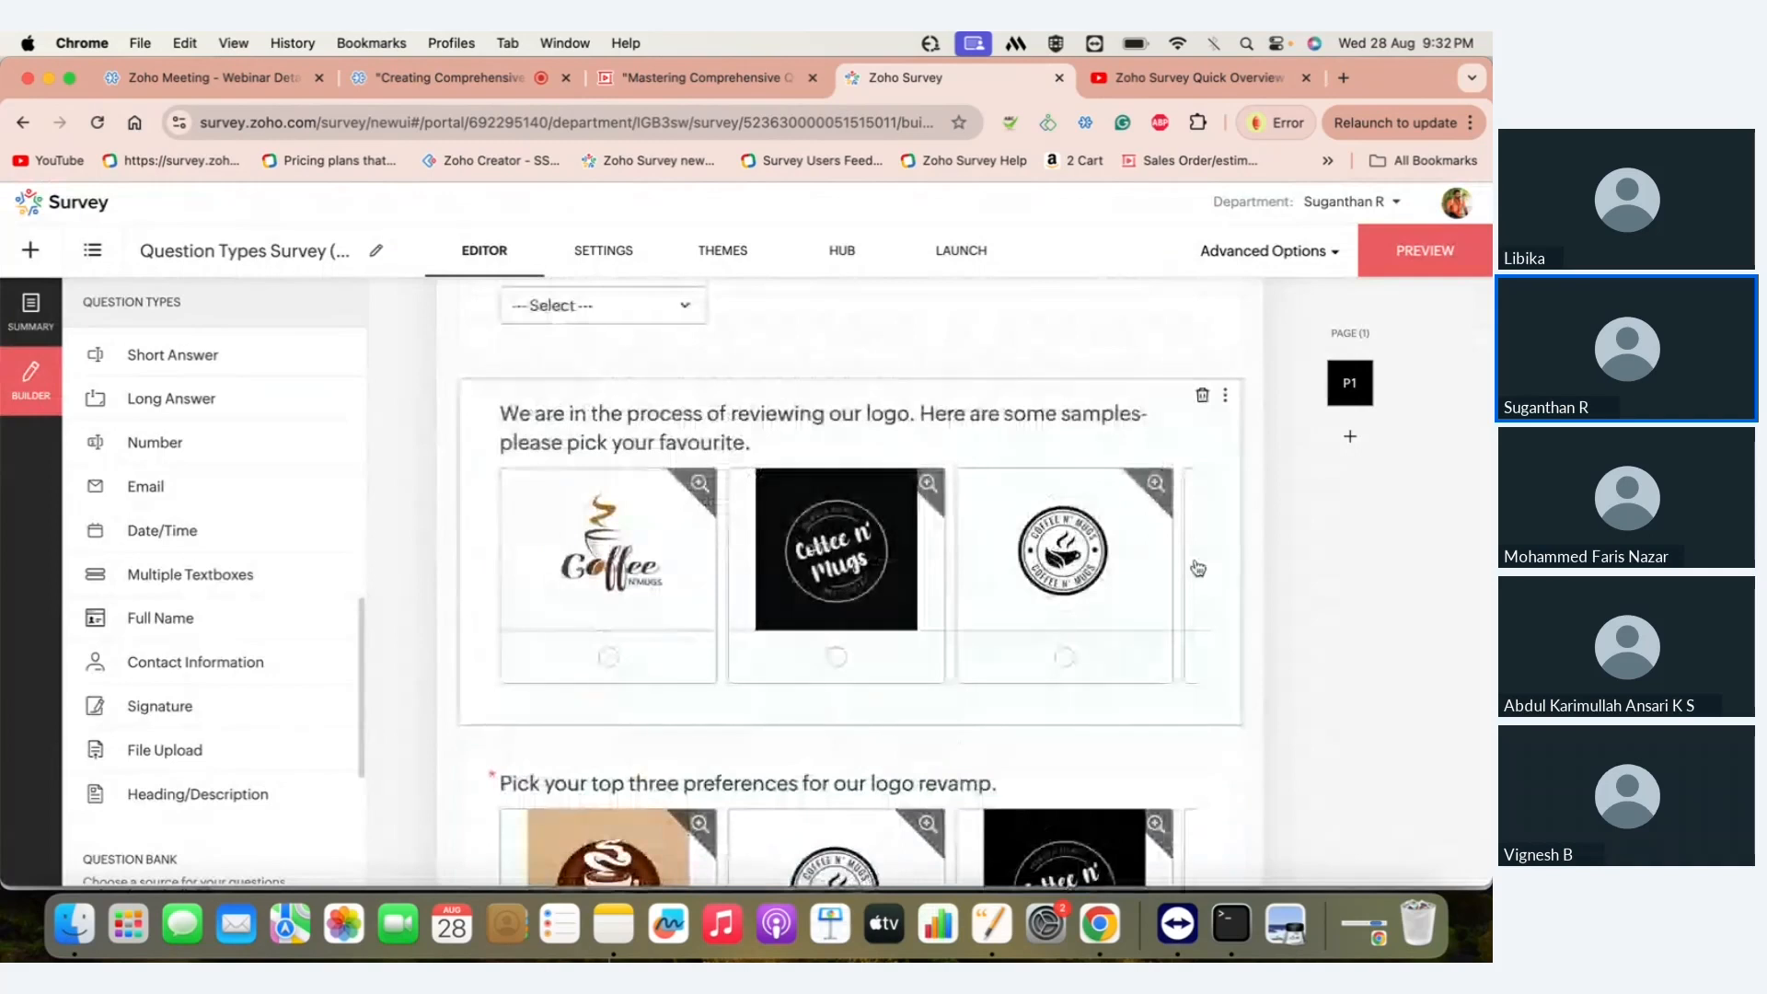
scroll(1198, 568, "up", 15)
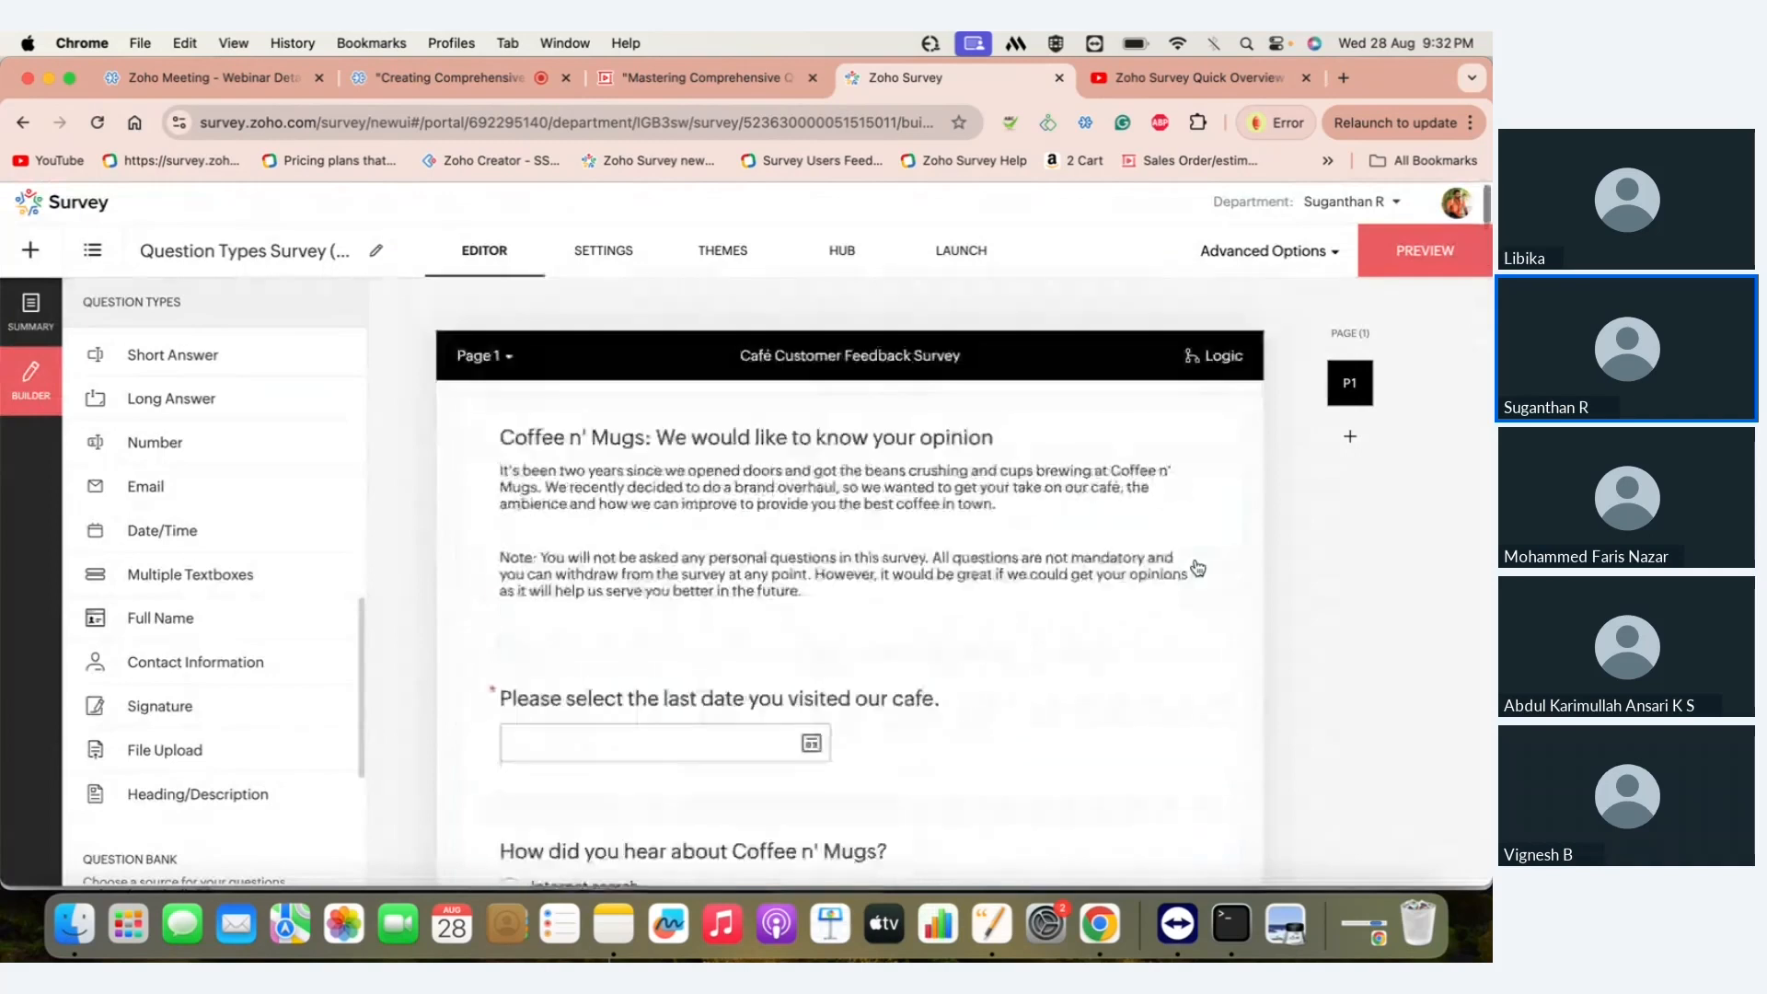
- Look over the survey's introduction and first questions, and open the page skip logic for page 1
scroll(1198, 568, "down", 4)
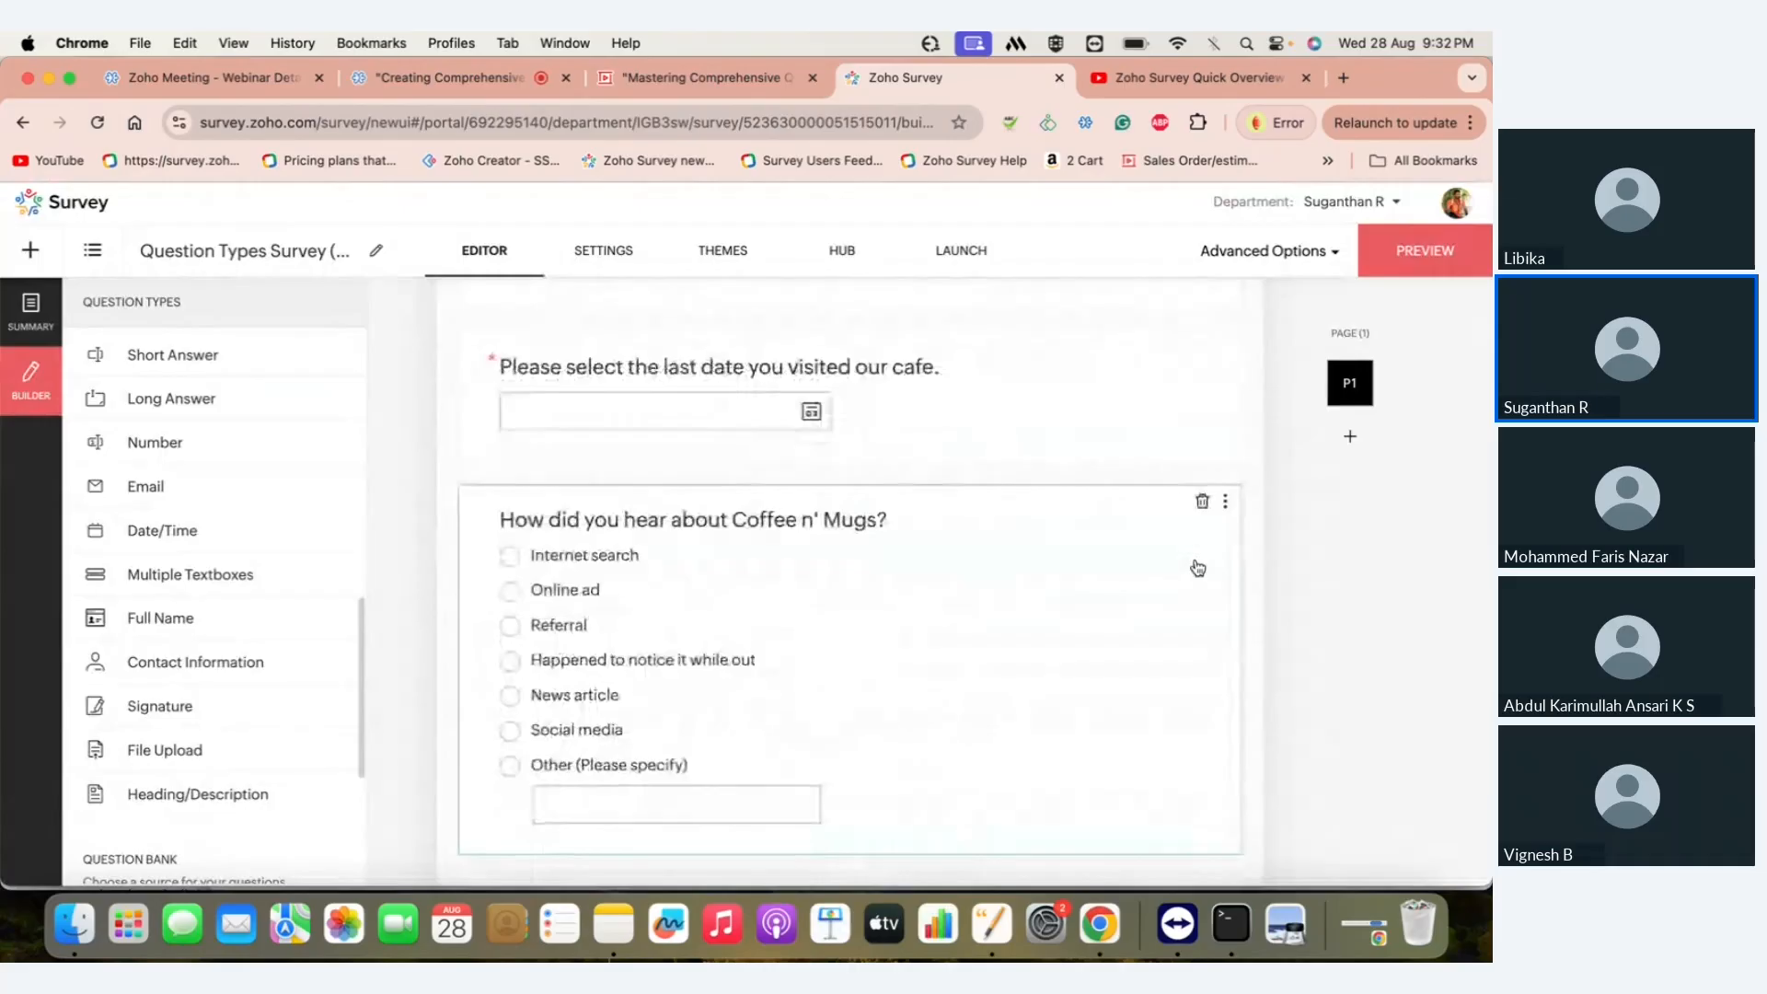
scroll(1198, 567, "up", 4)
scroll(867, 821, "down", 4)
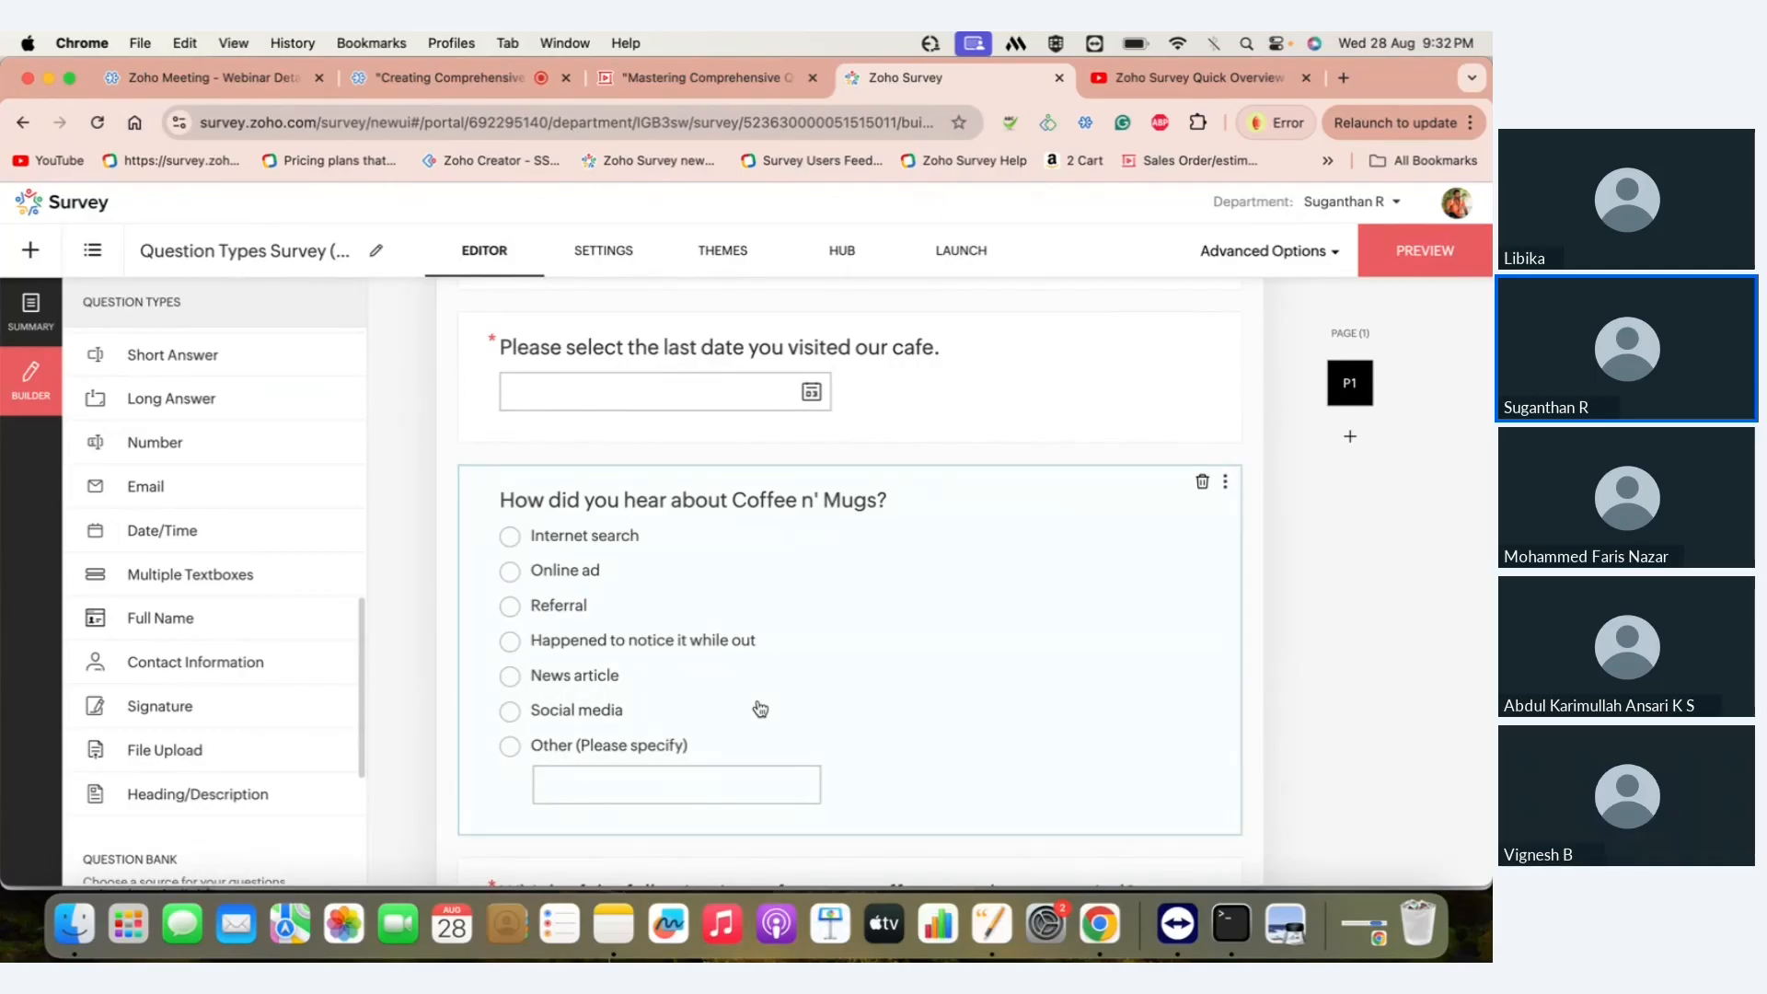
scroll(760, 709, "up", 4)
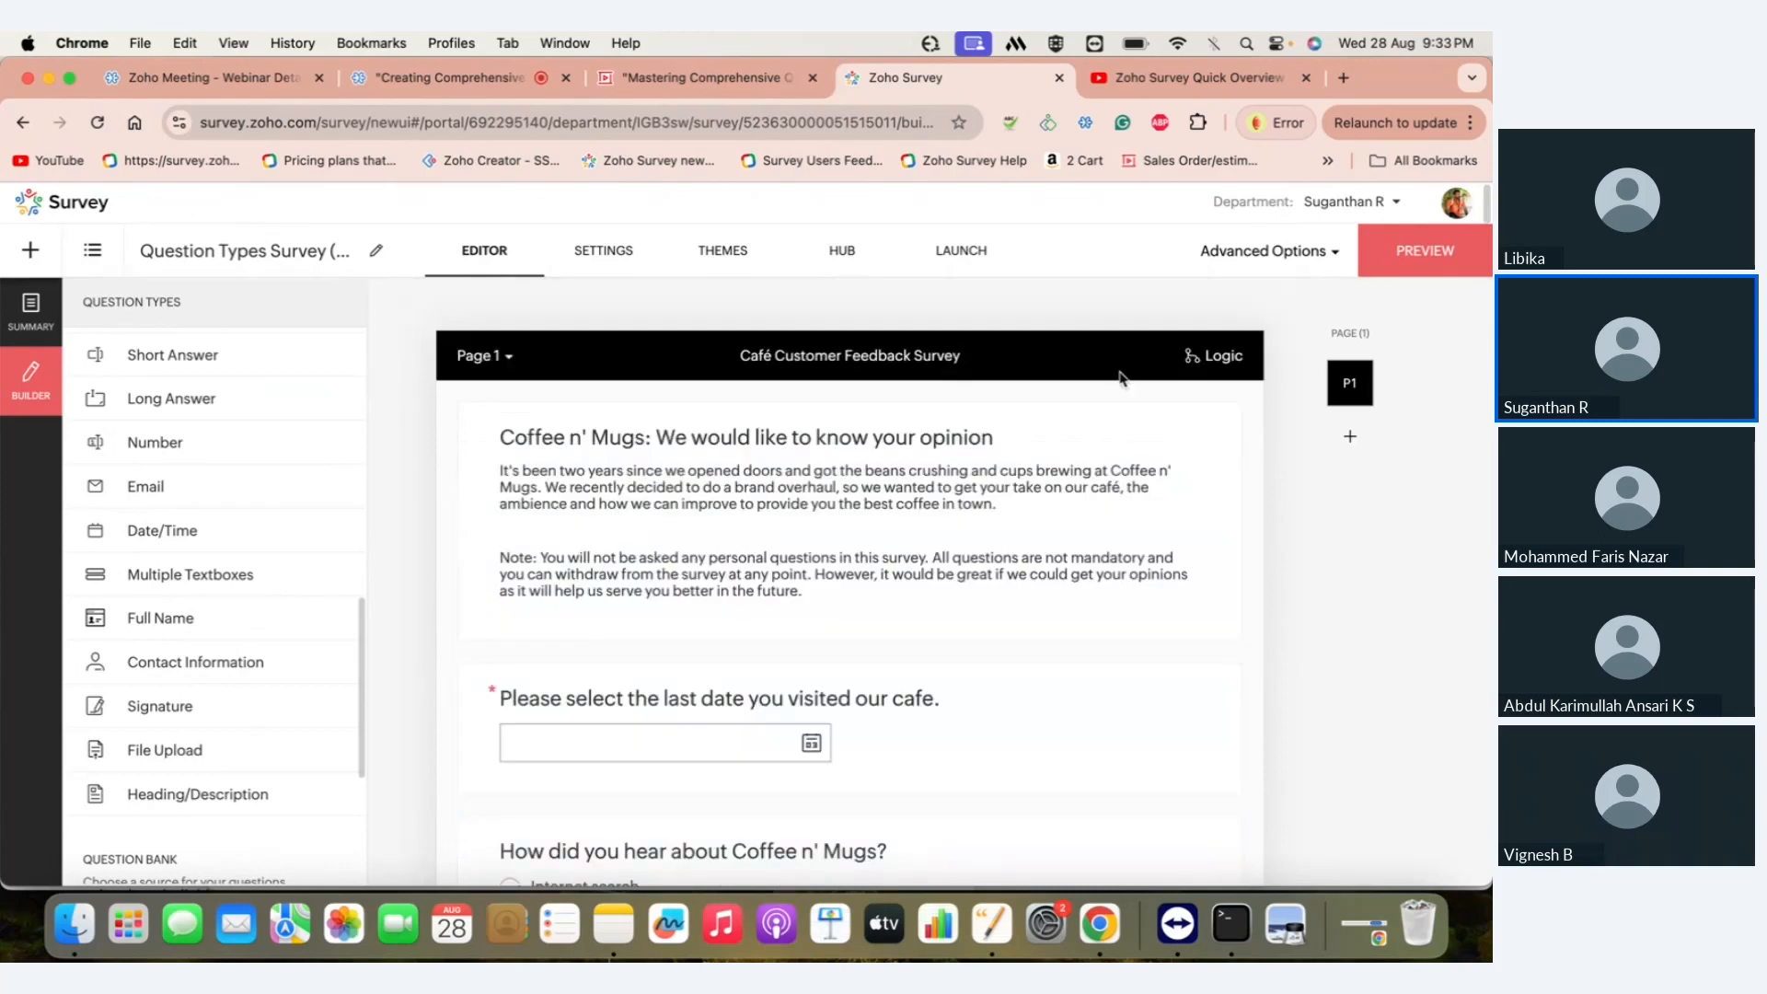
left_click(1215, 368)
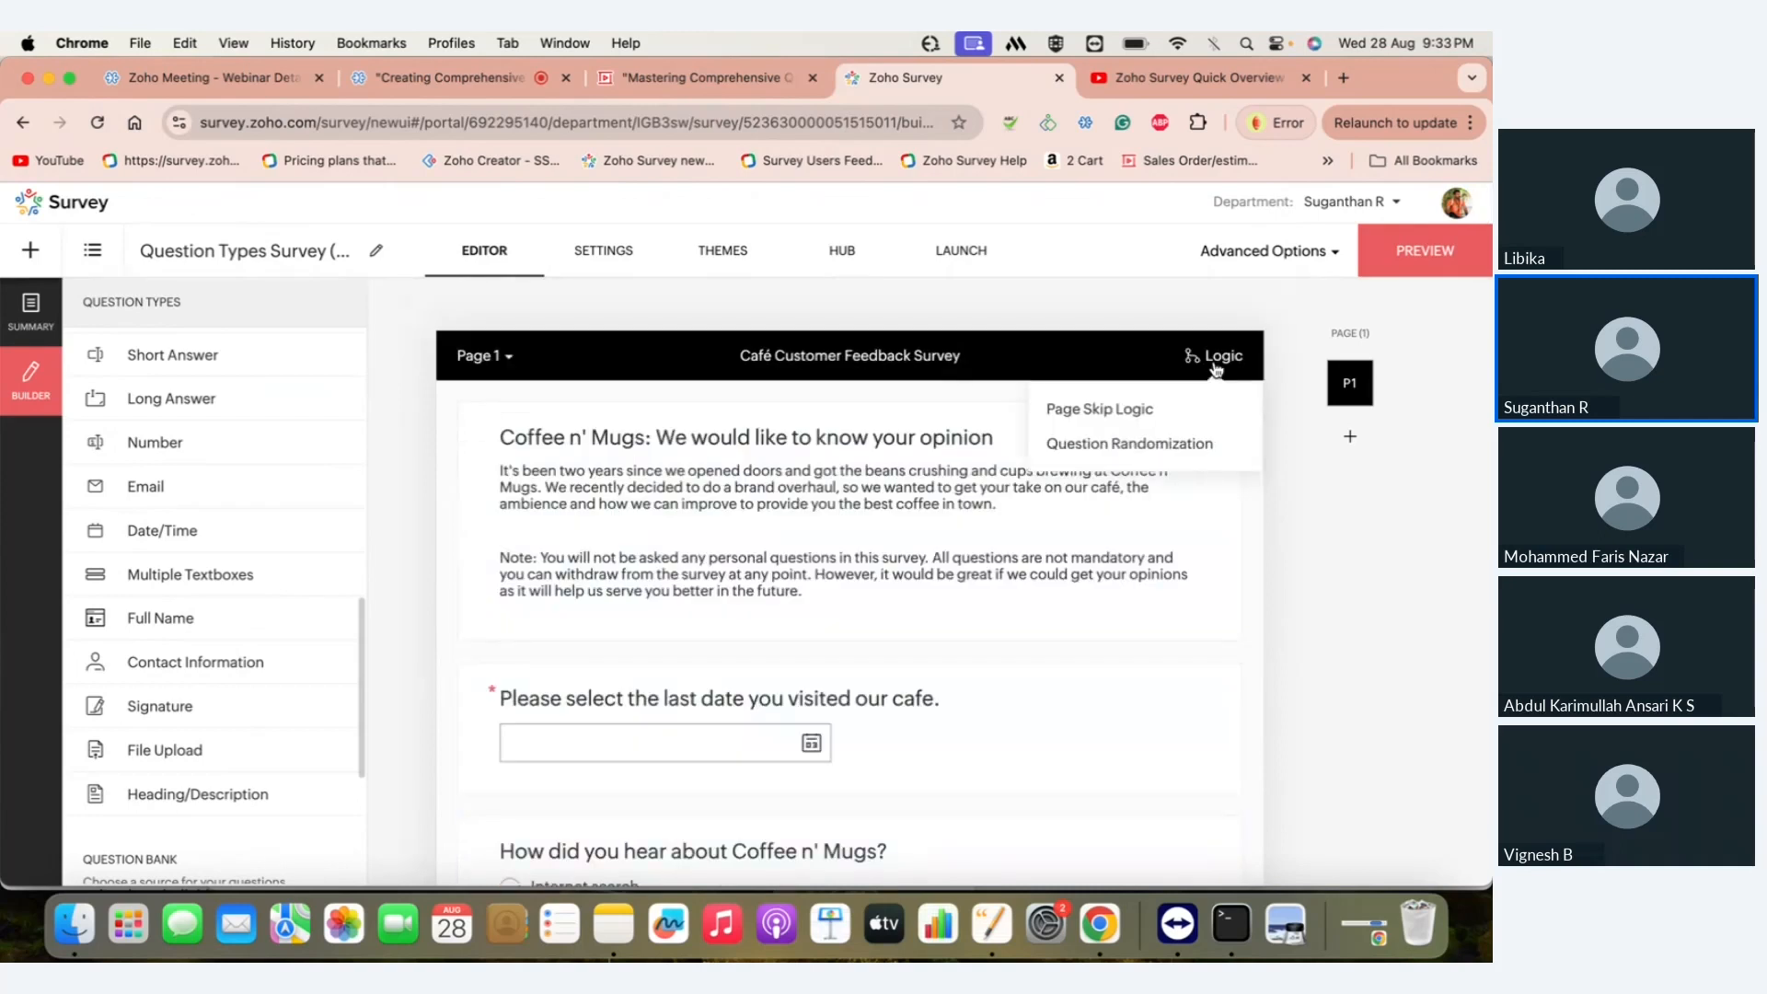
left_click(1129, 416)
left_click(1011, 406)
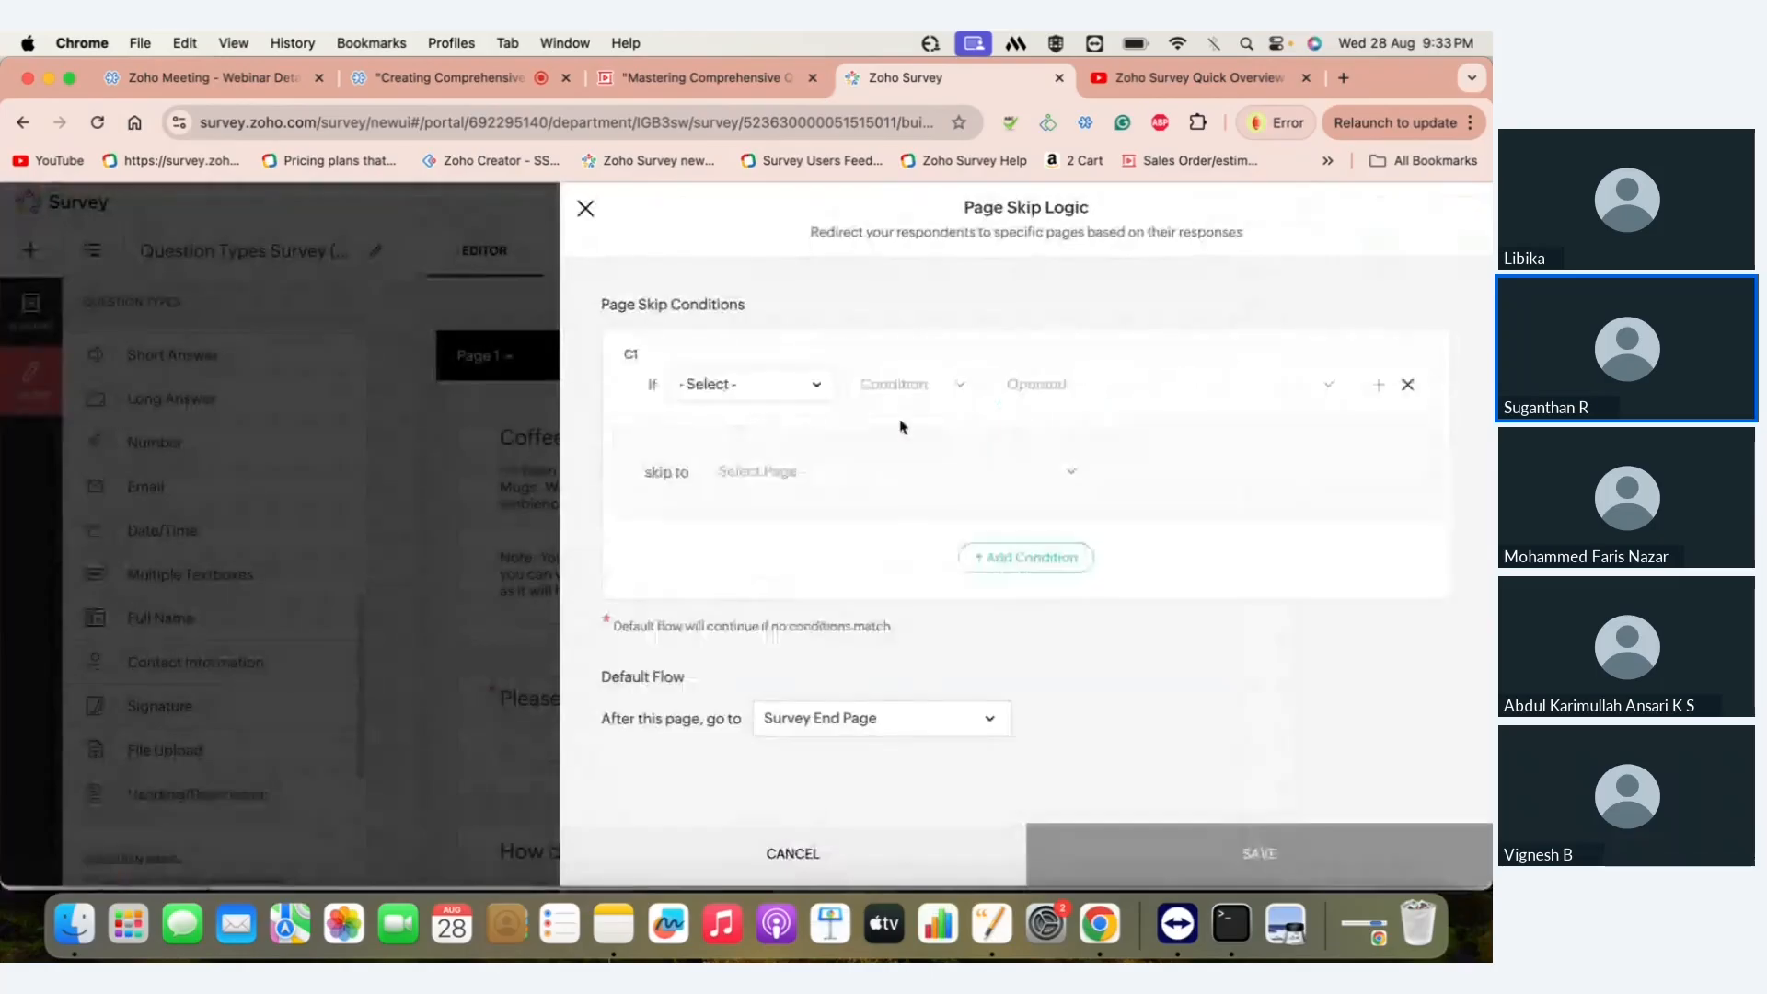
- Try a page skip condition of Multiple Choice Many Answers Equal to Coffee, check the available skip destinations, and discard it
left_click(775, 396)
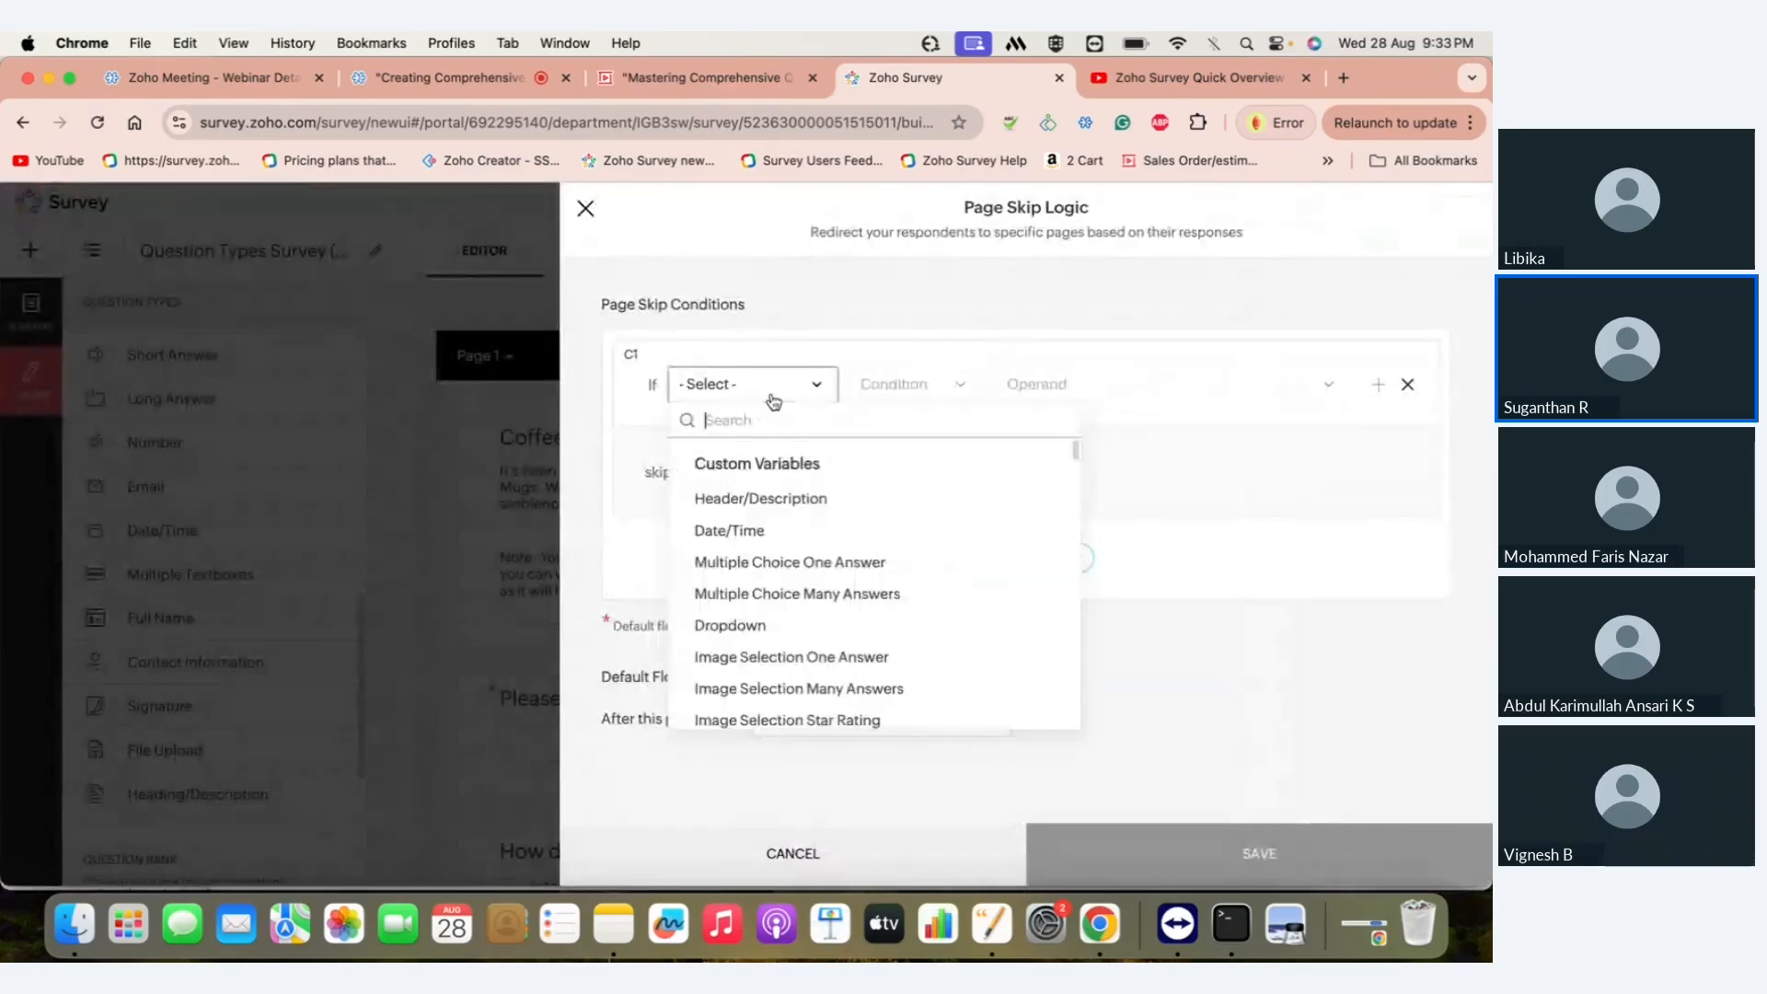
left_click(772, 594)
left_click(1086, 381)
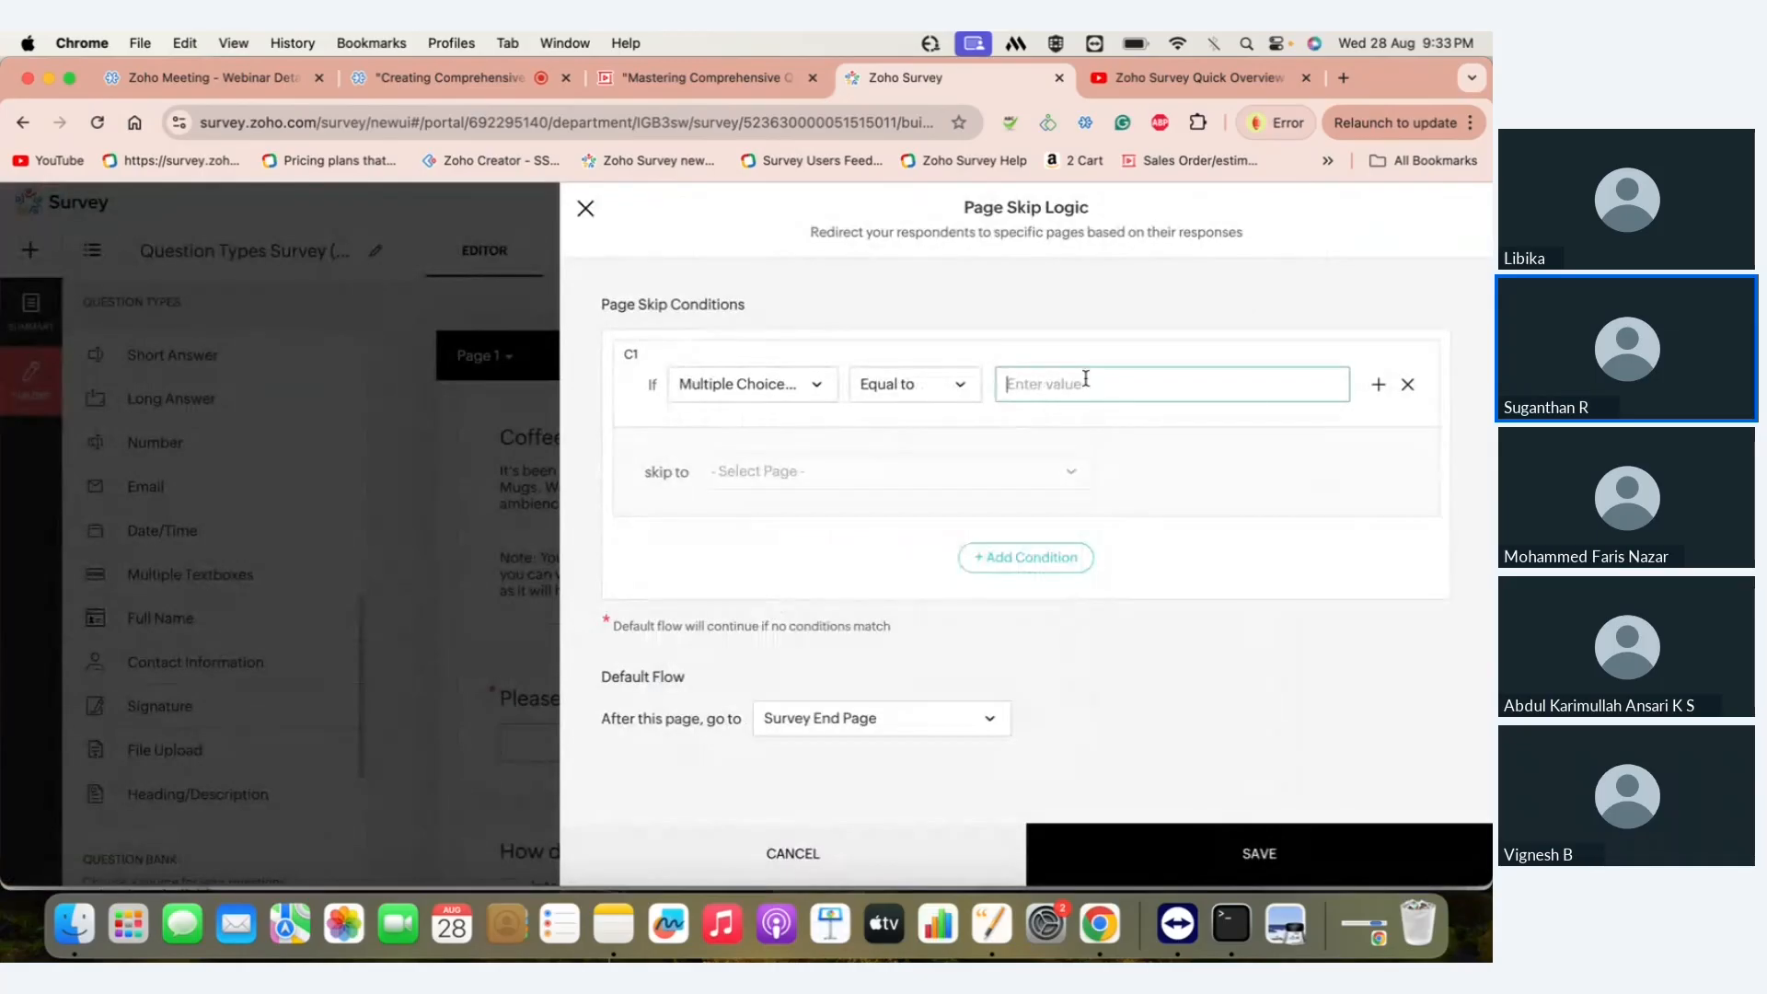
type("Coffee")
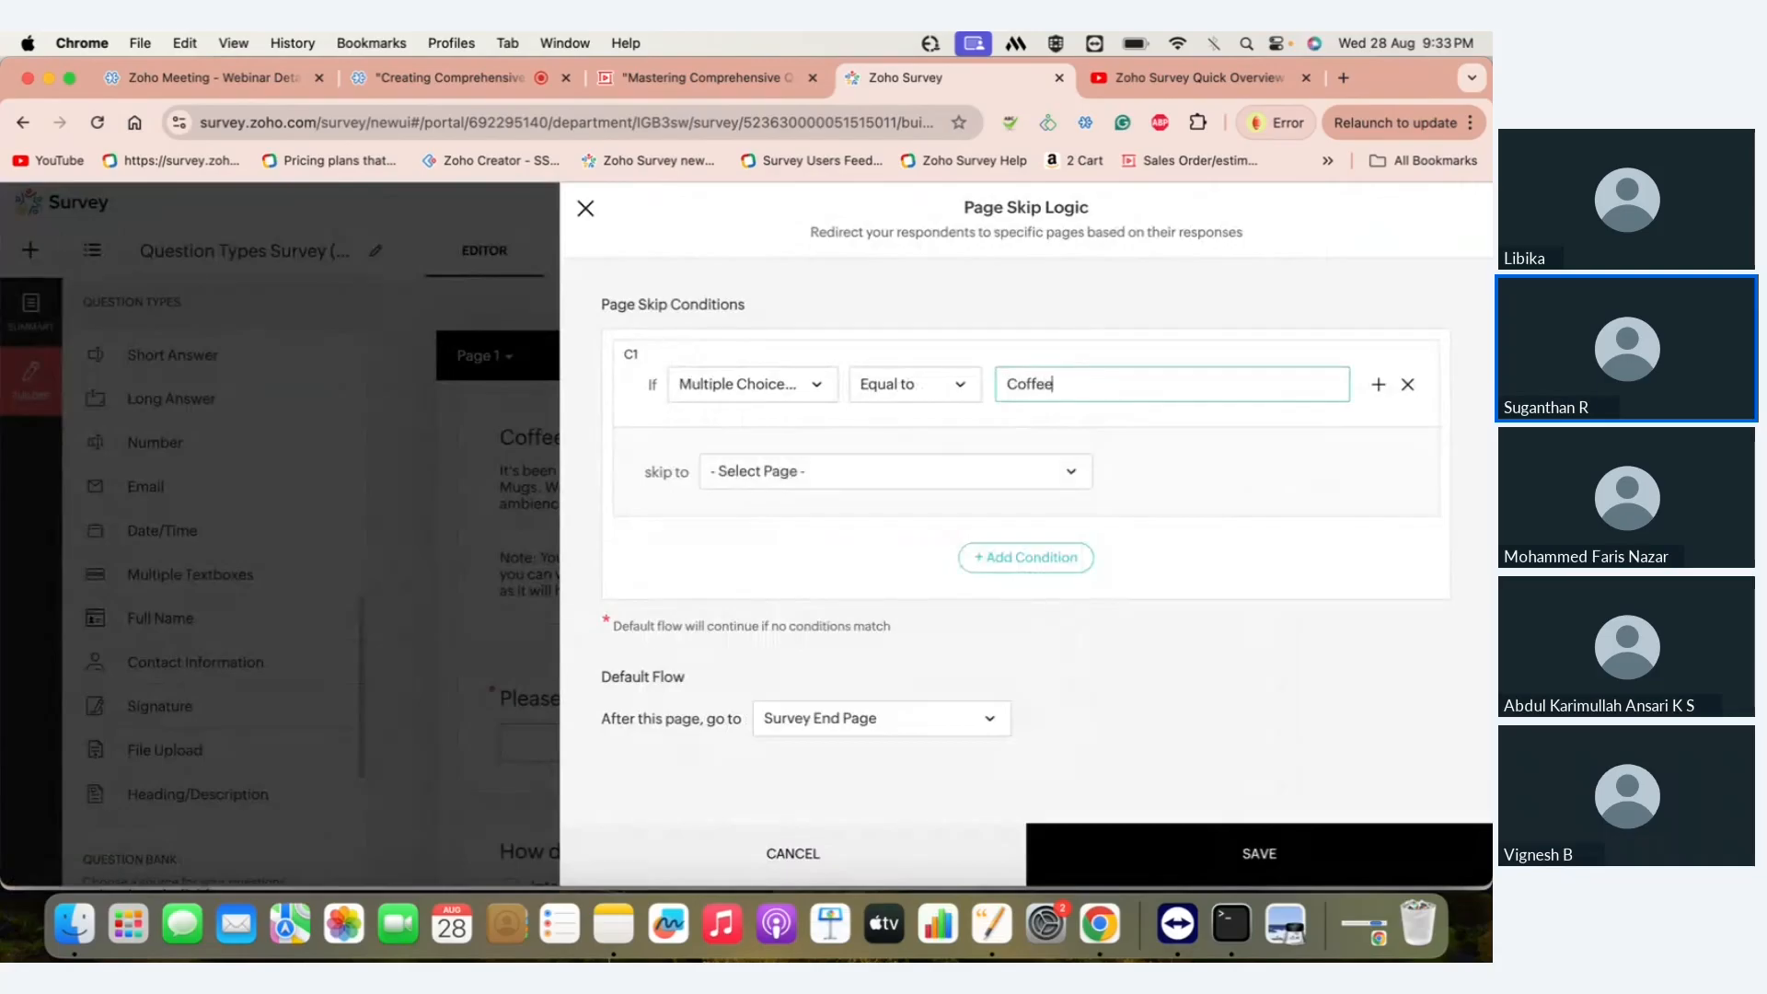
left_click(938, 476)
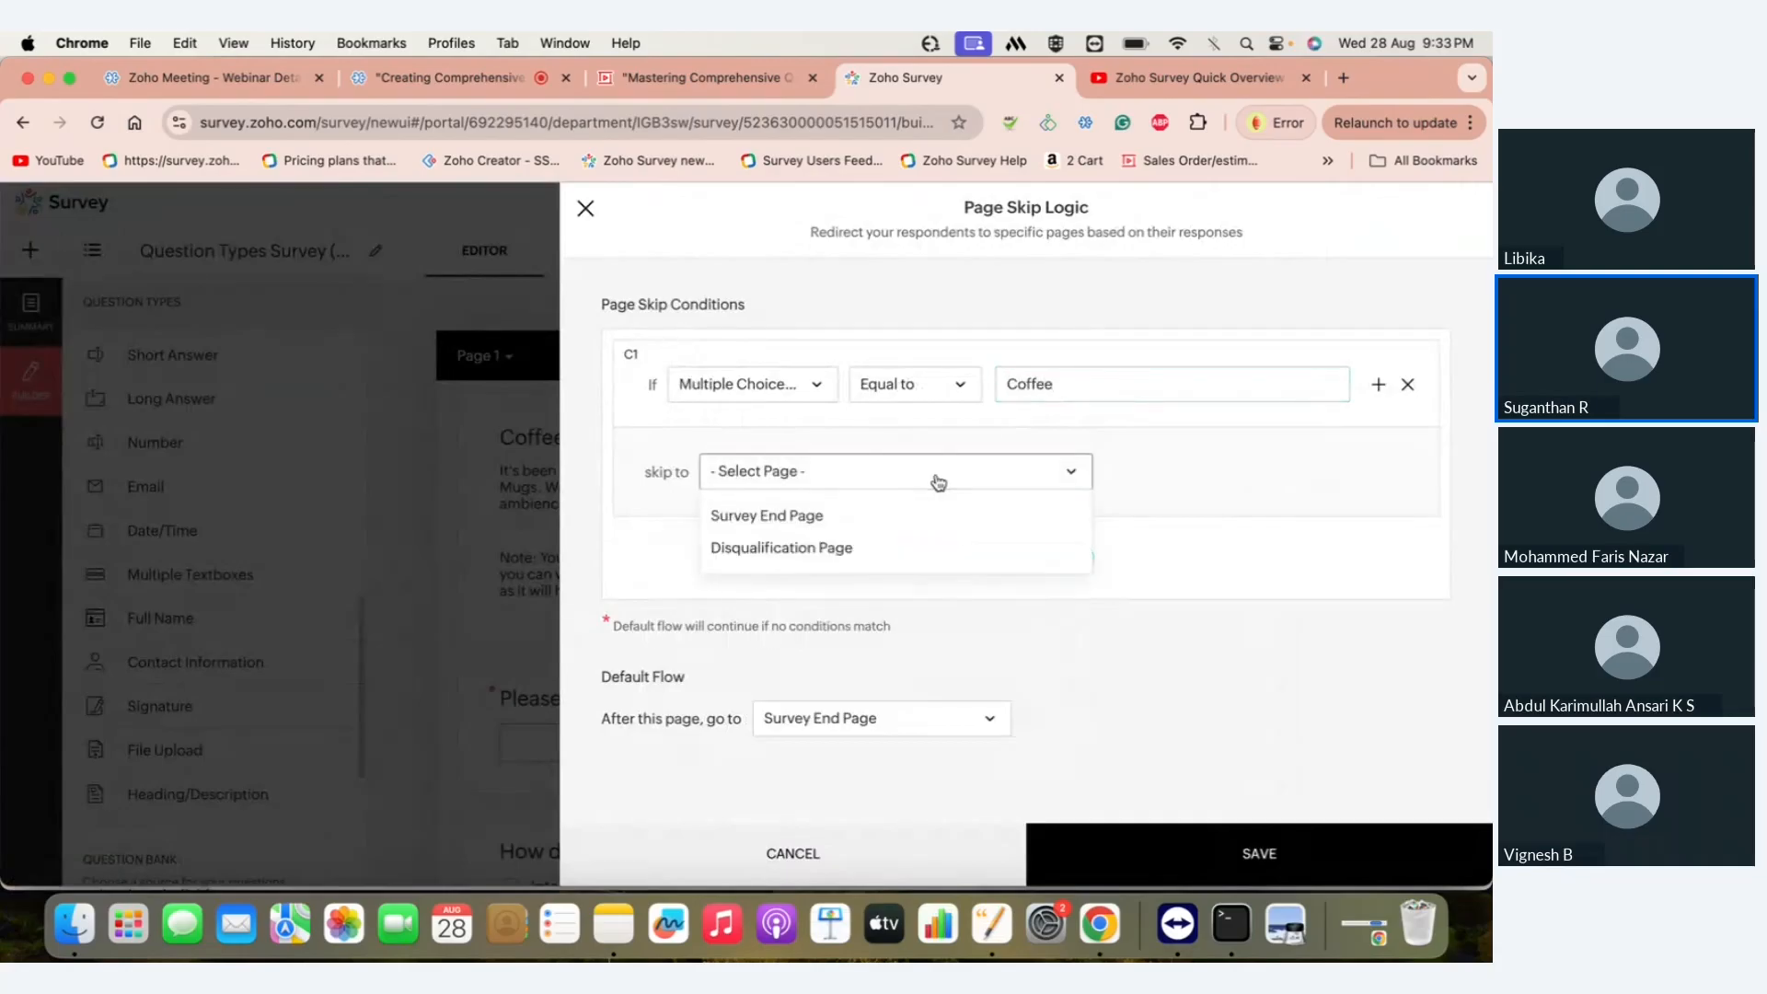
left_click(938, 481)
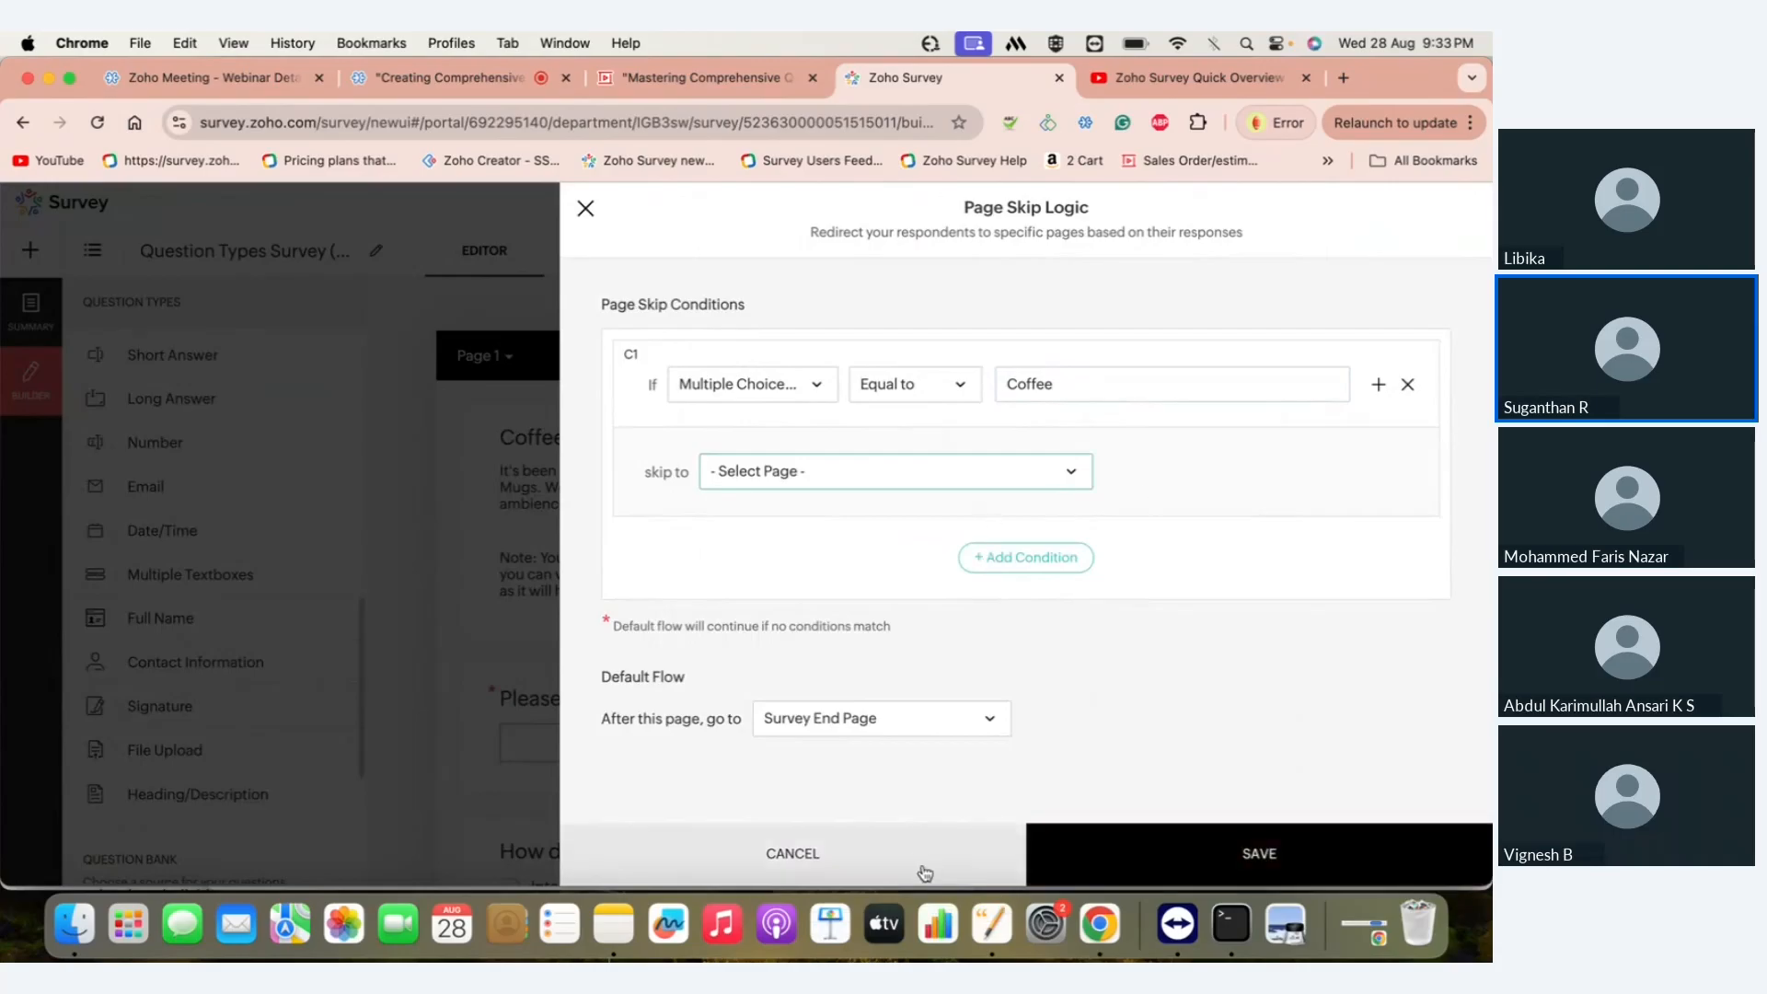
left_click(587, 206)
- Set page 1's question randomization to Change the order for selected questions, with Randomize for each respondent
left_click(1205, 355)
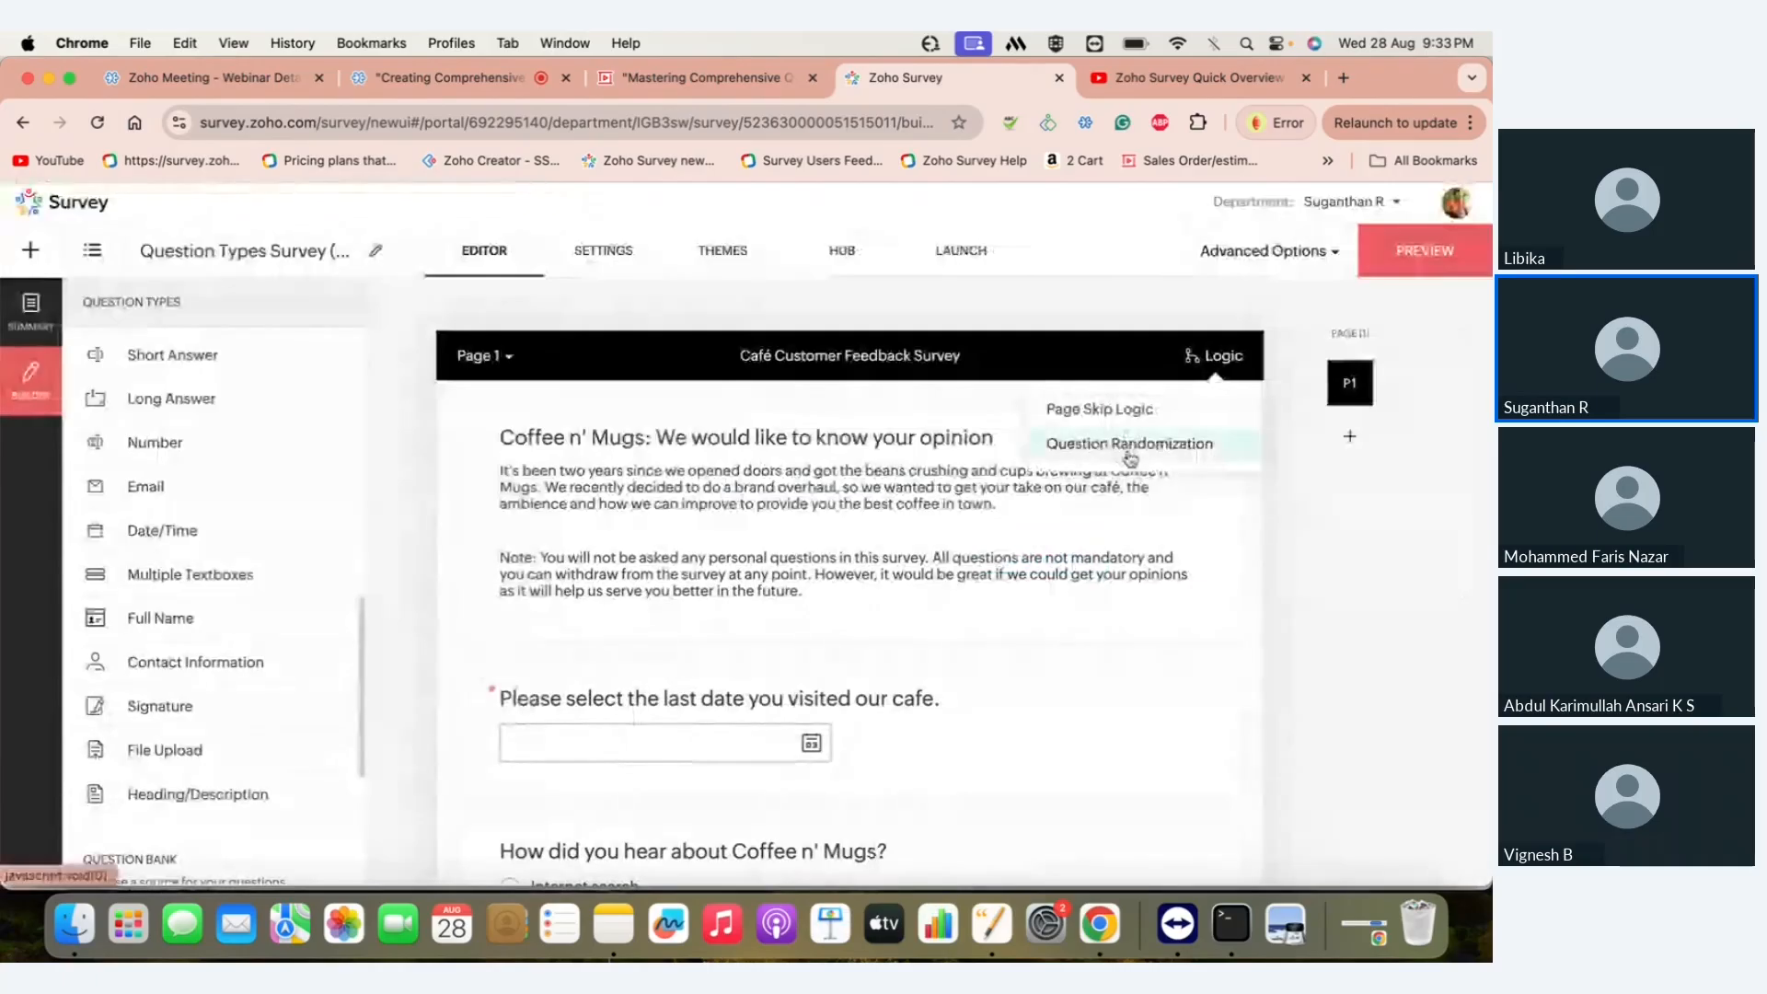
left_click(1130, 444)
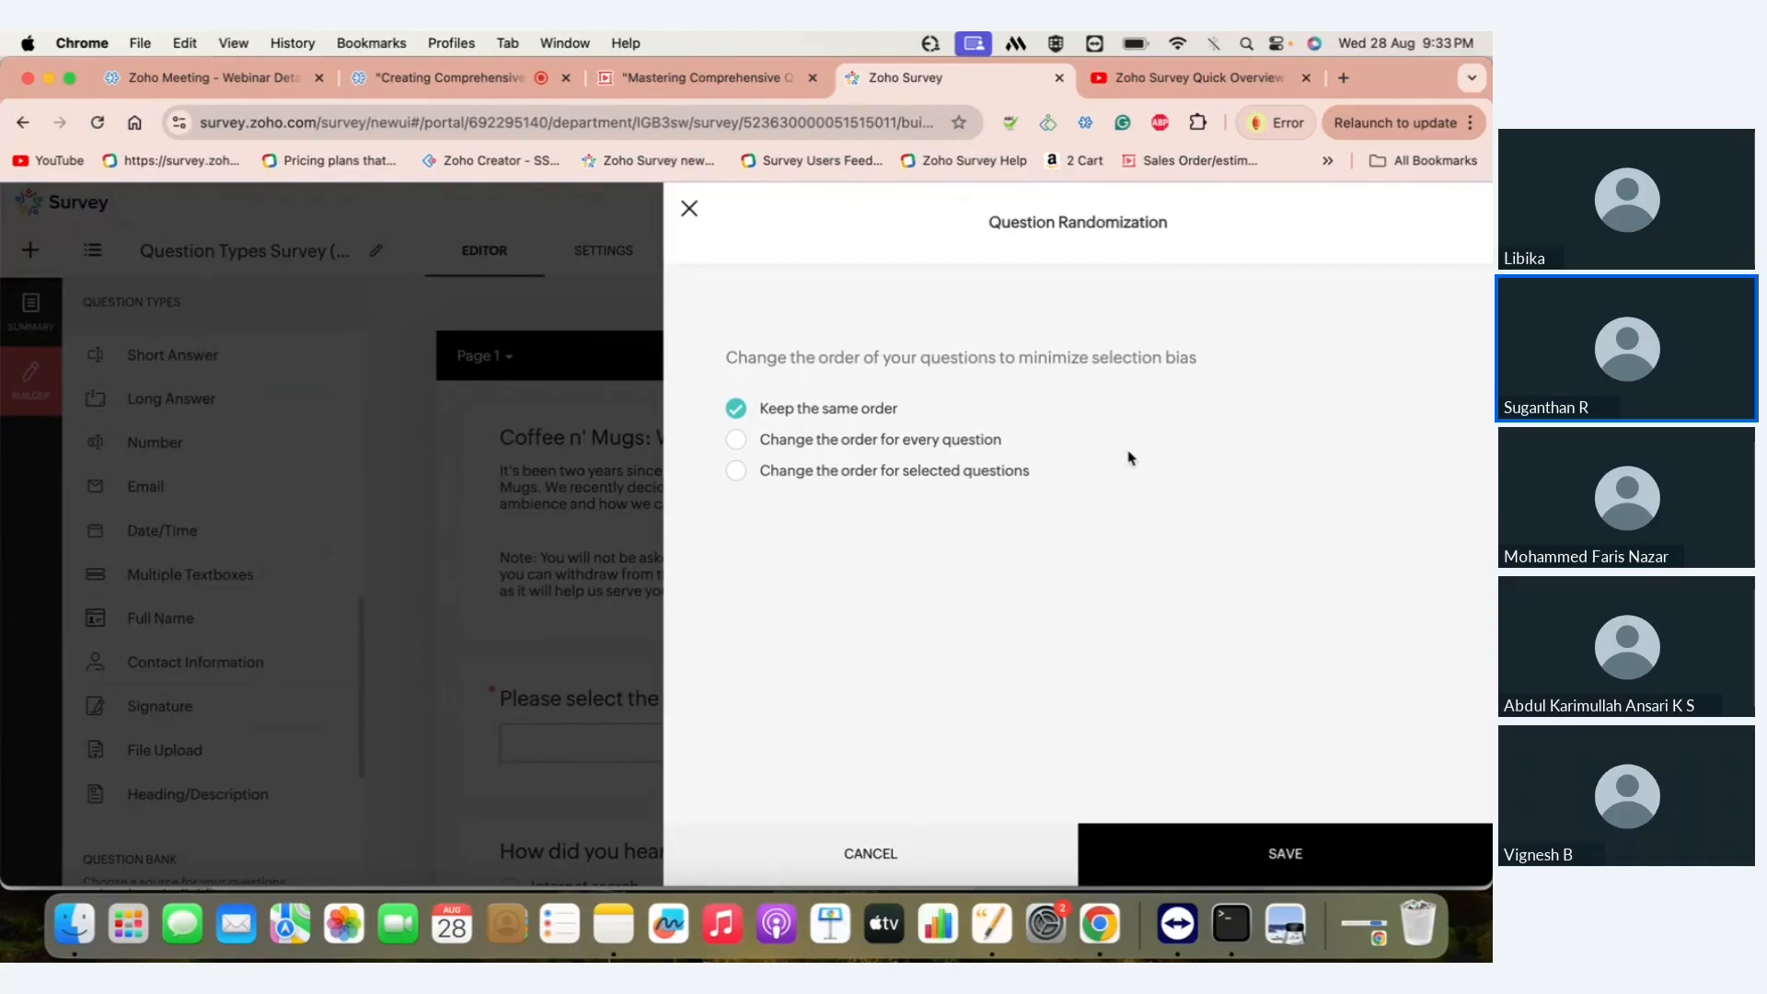
left_click(925, 441)
left_click(855, 582)
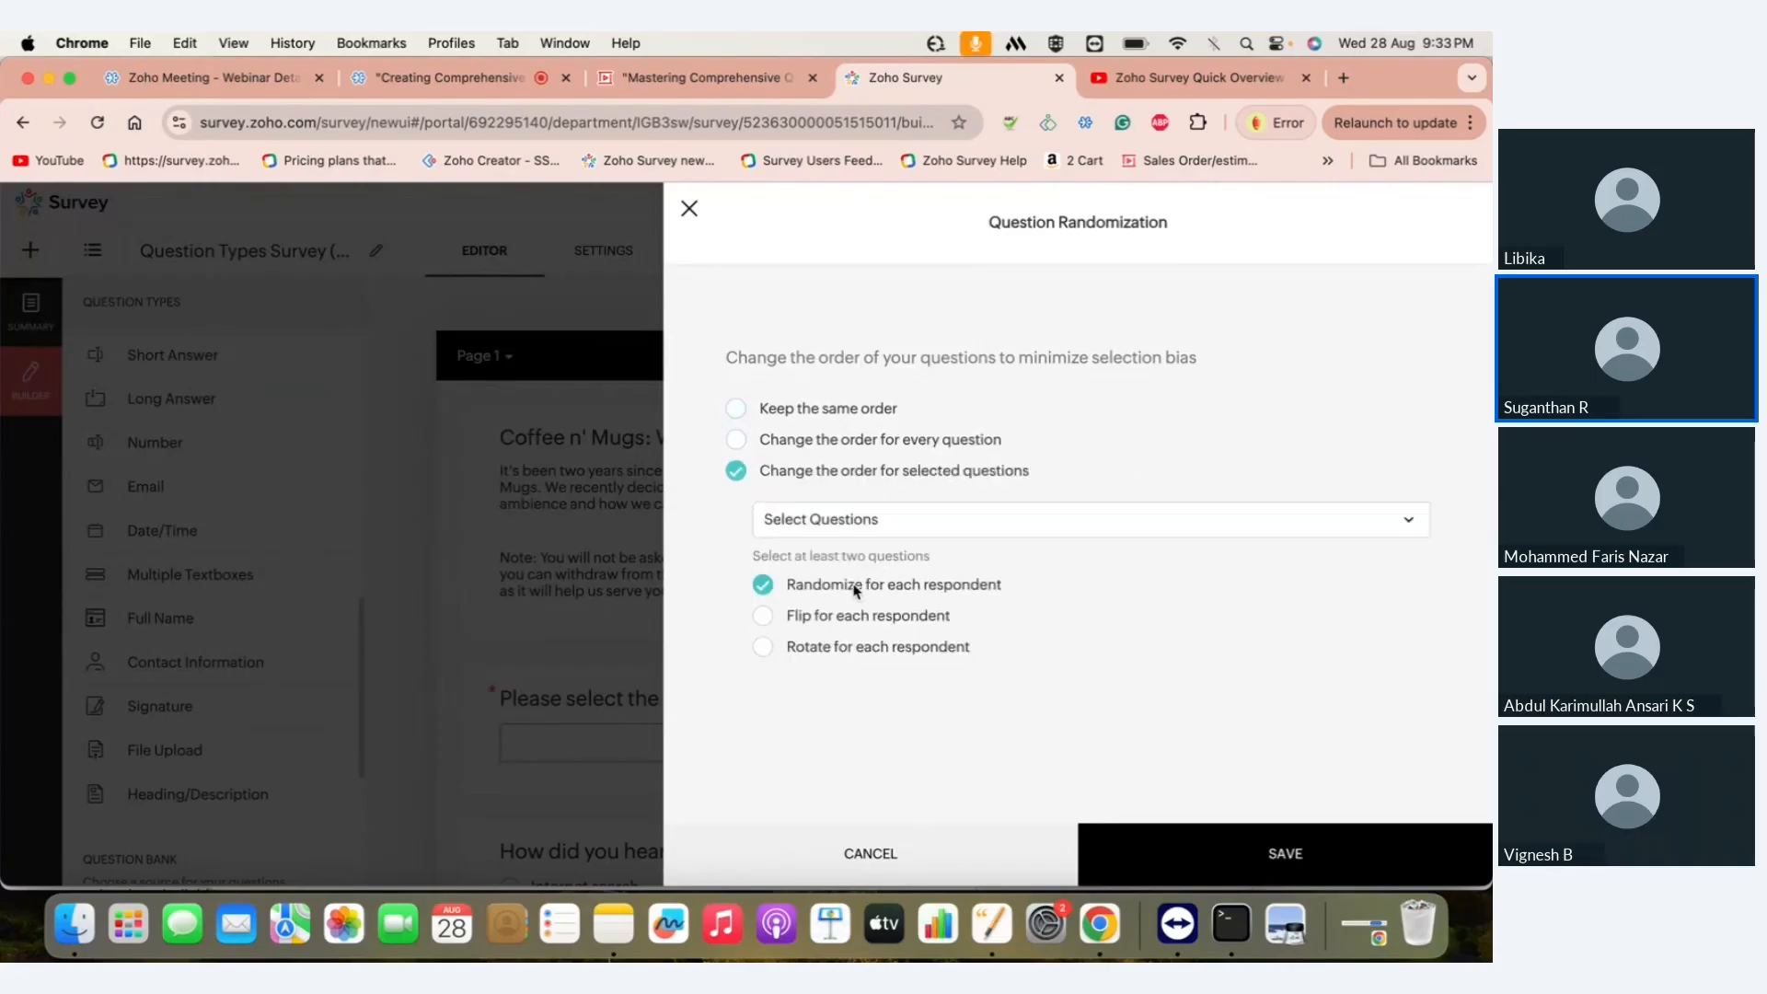
- Include the First Name/Last Name, Email, Mobile number, age, e-signature and picture upload questions in the randomization and save it
left_click(970, 527)
scroll(970, 644, "down", 10)
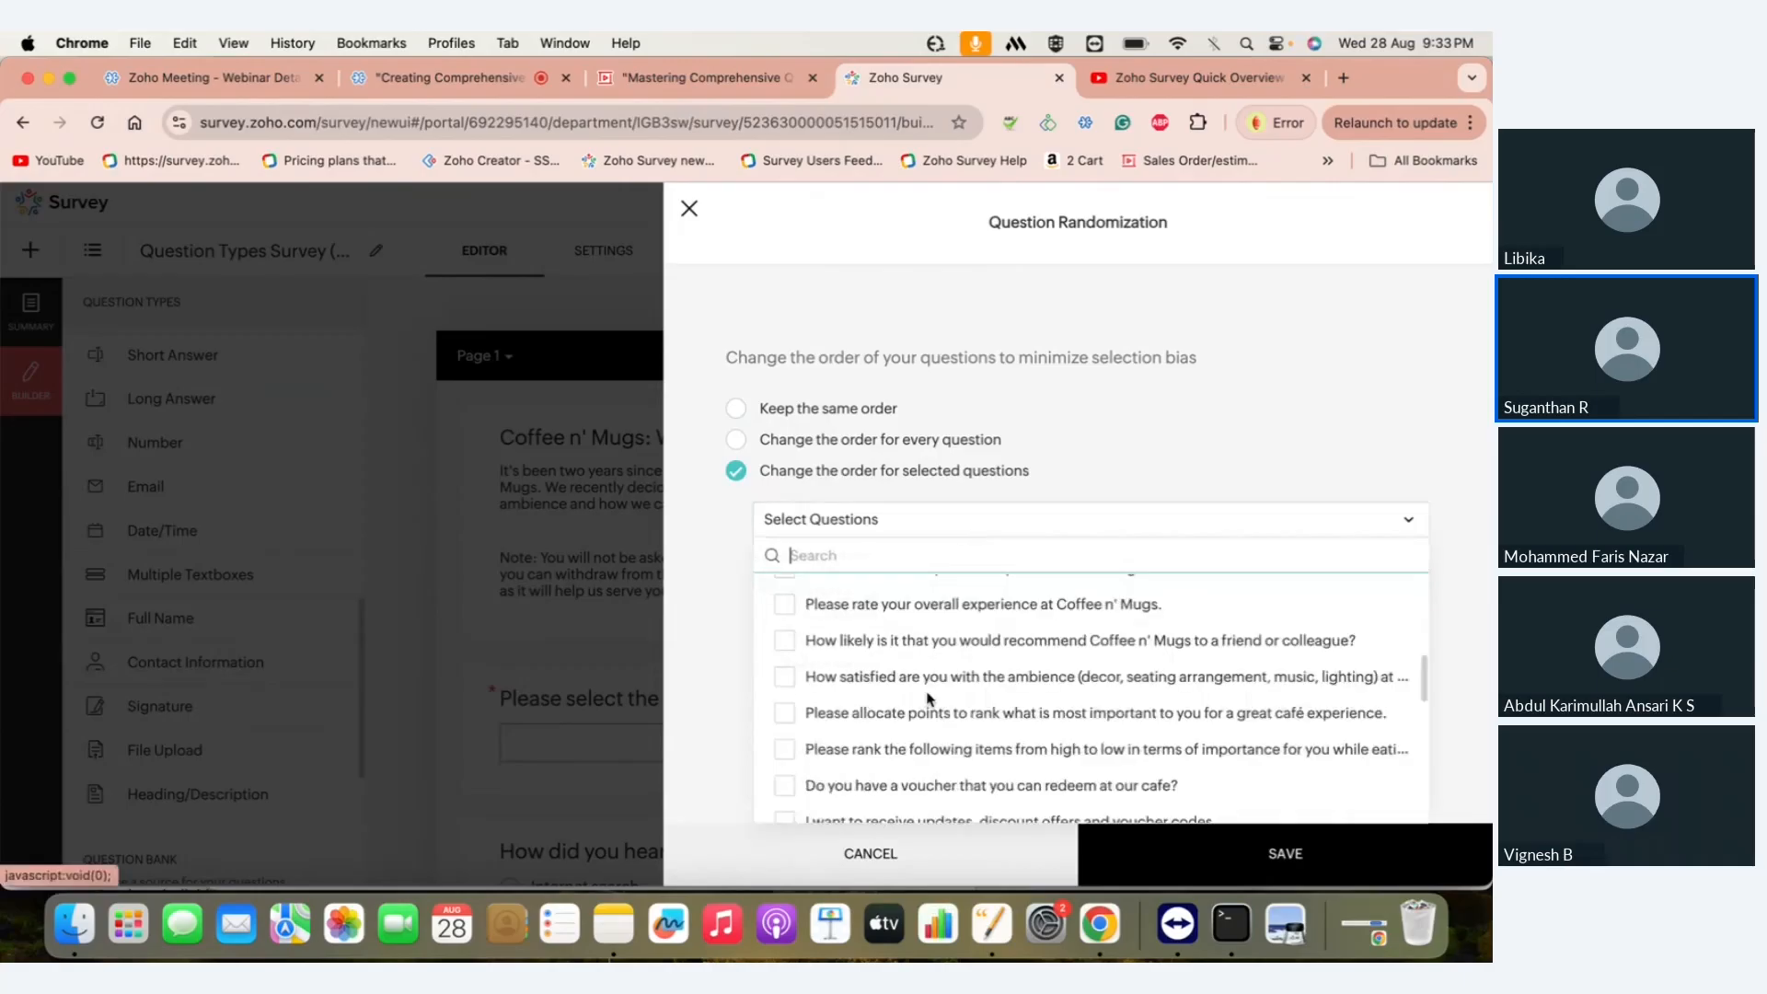
left_click(786, 647)
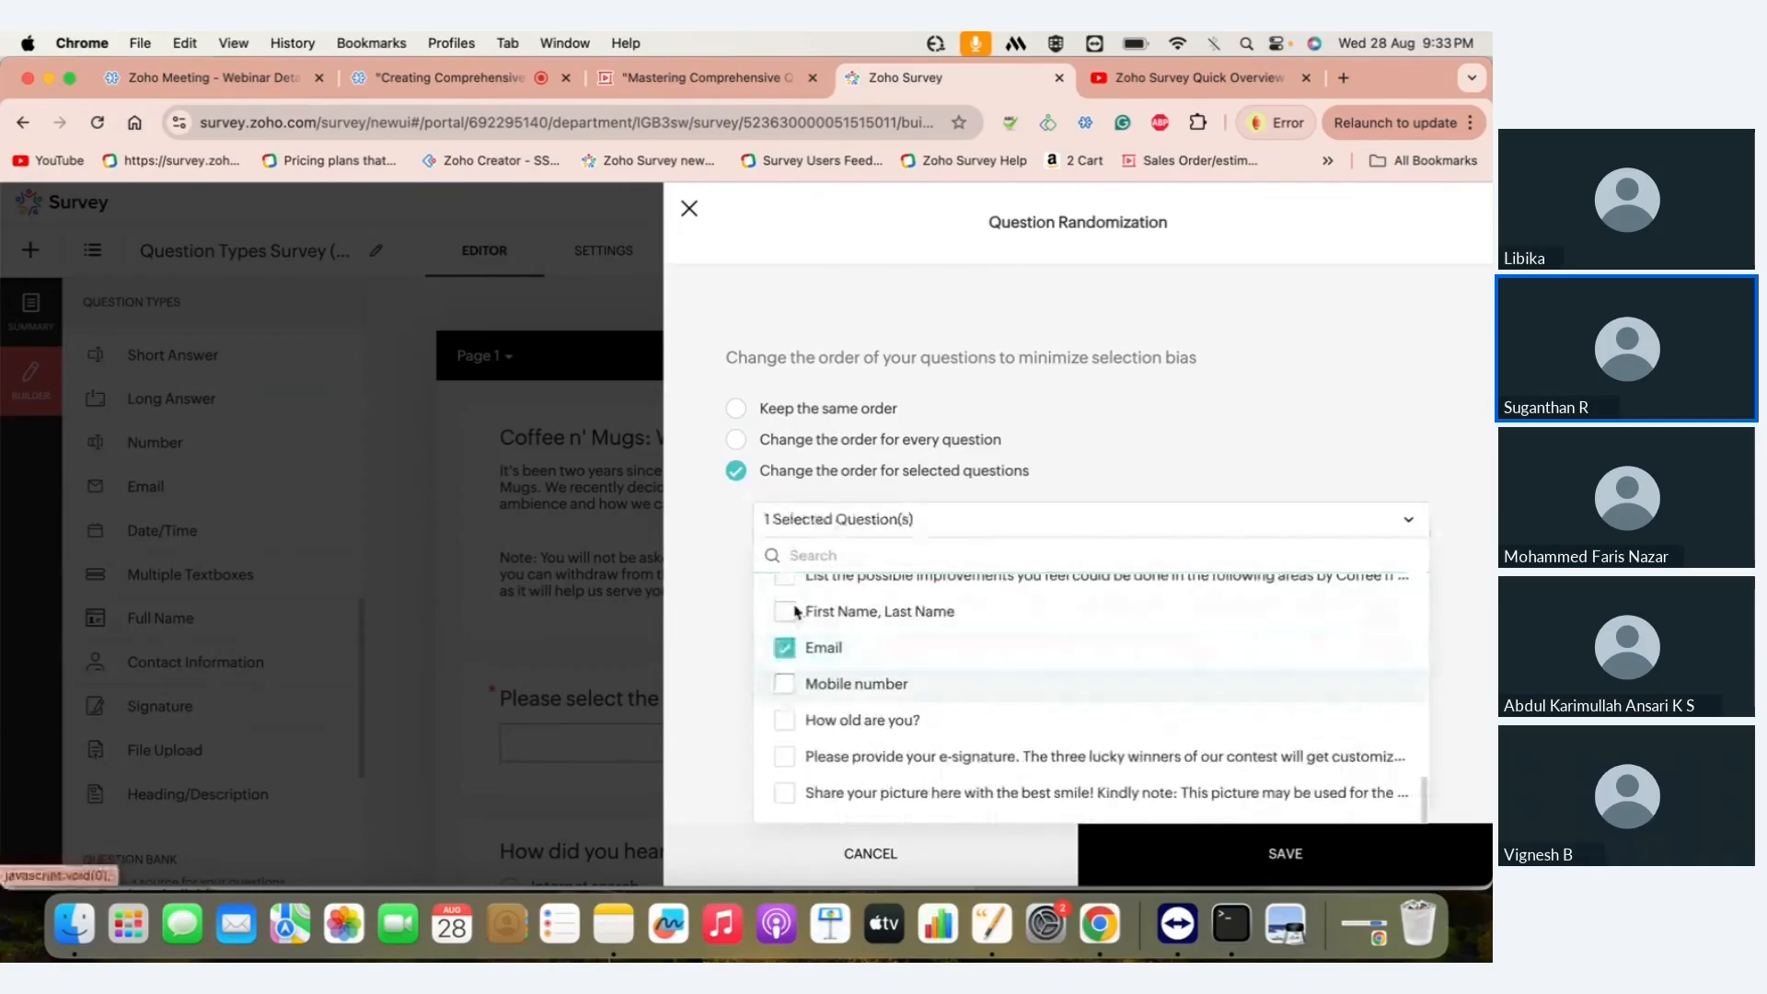
left_click(782, 611)
left_click(785, 684)
left_click(784, 720)
left_click(784, 757)
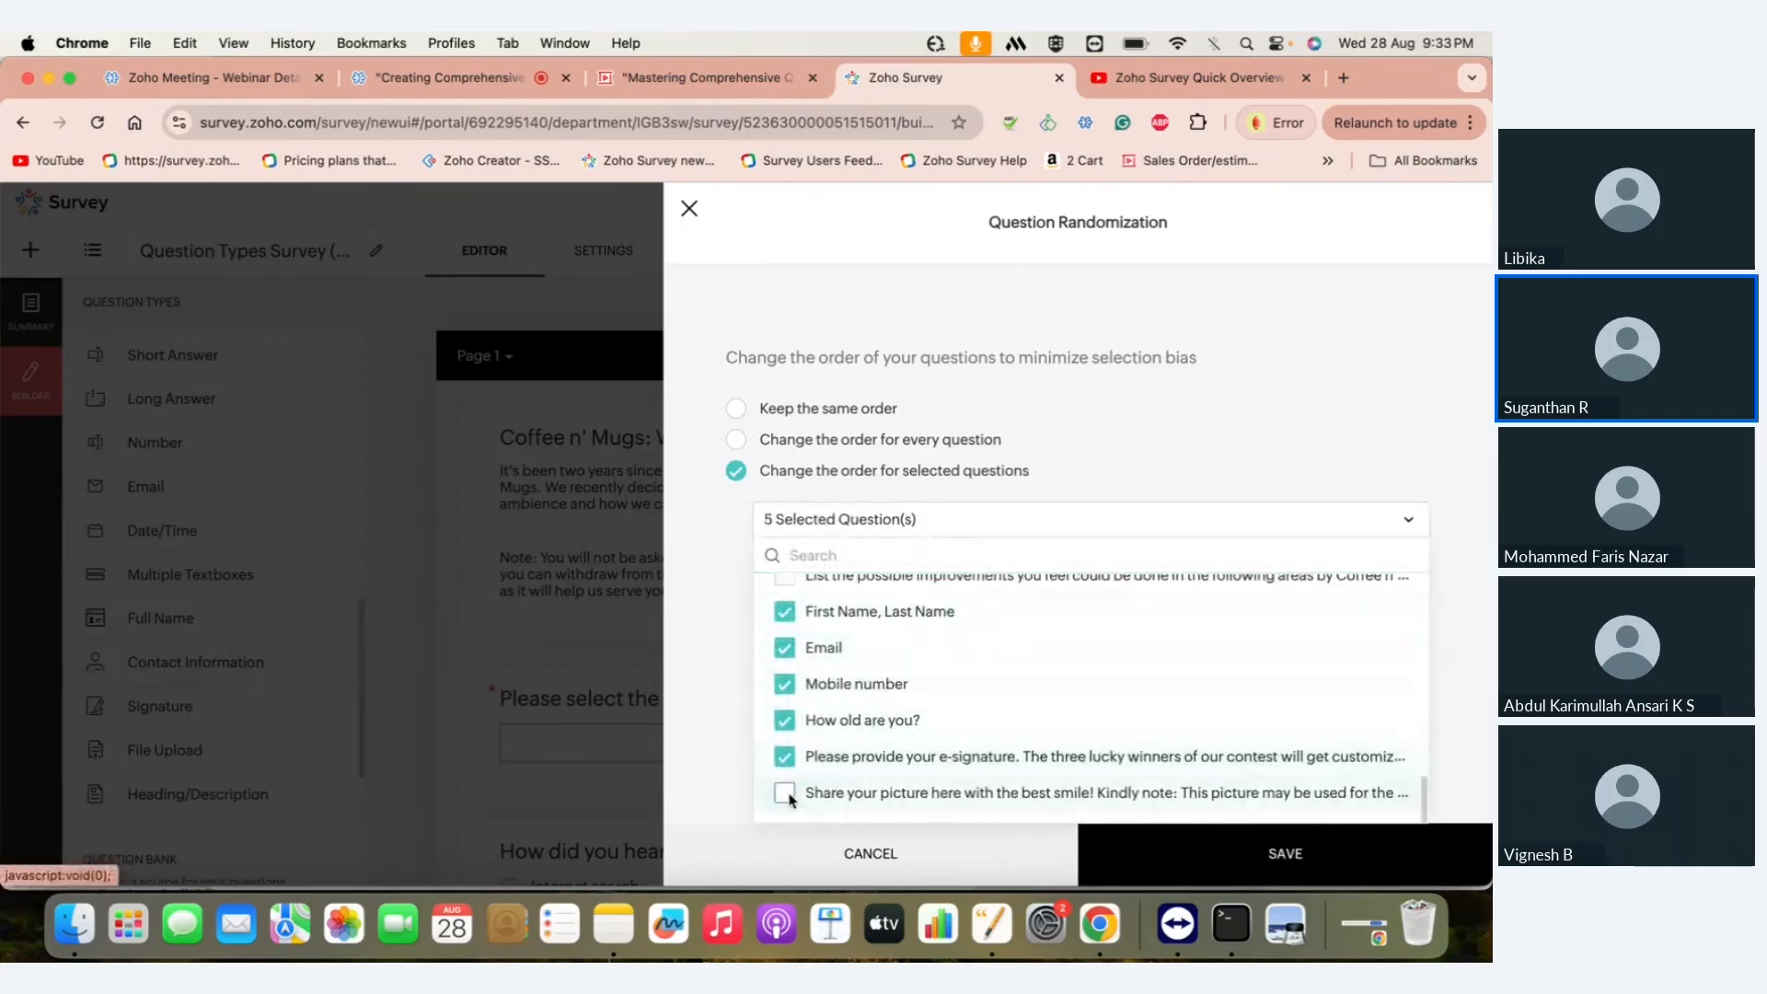
left_click(784, 792)
left_click(1286, 855)
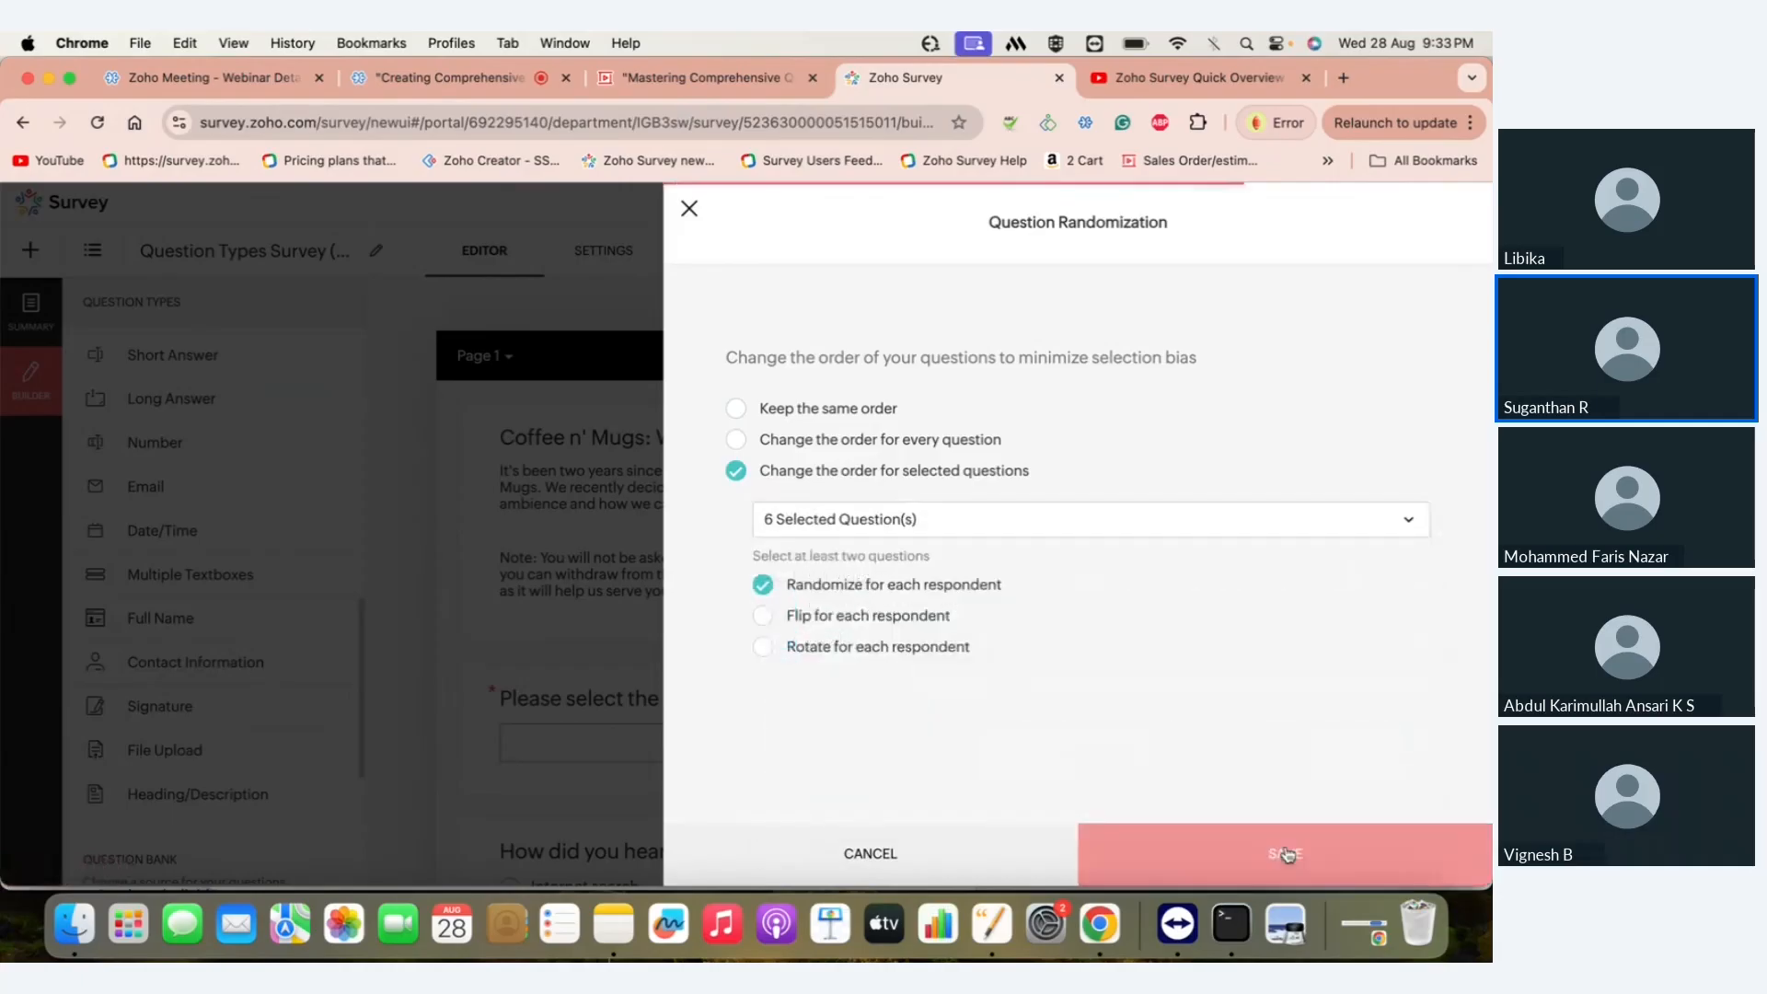
left_click(1286, 855)
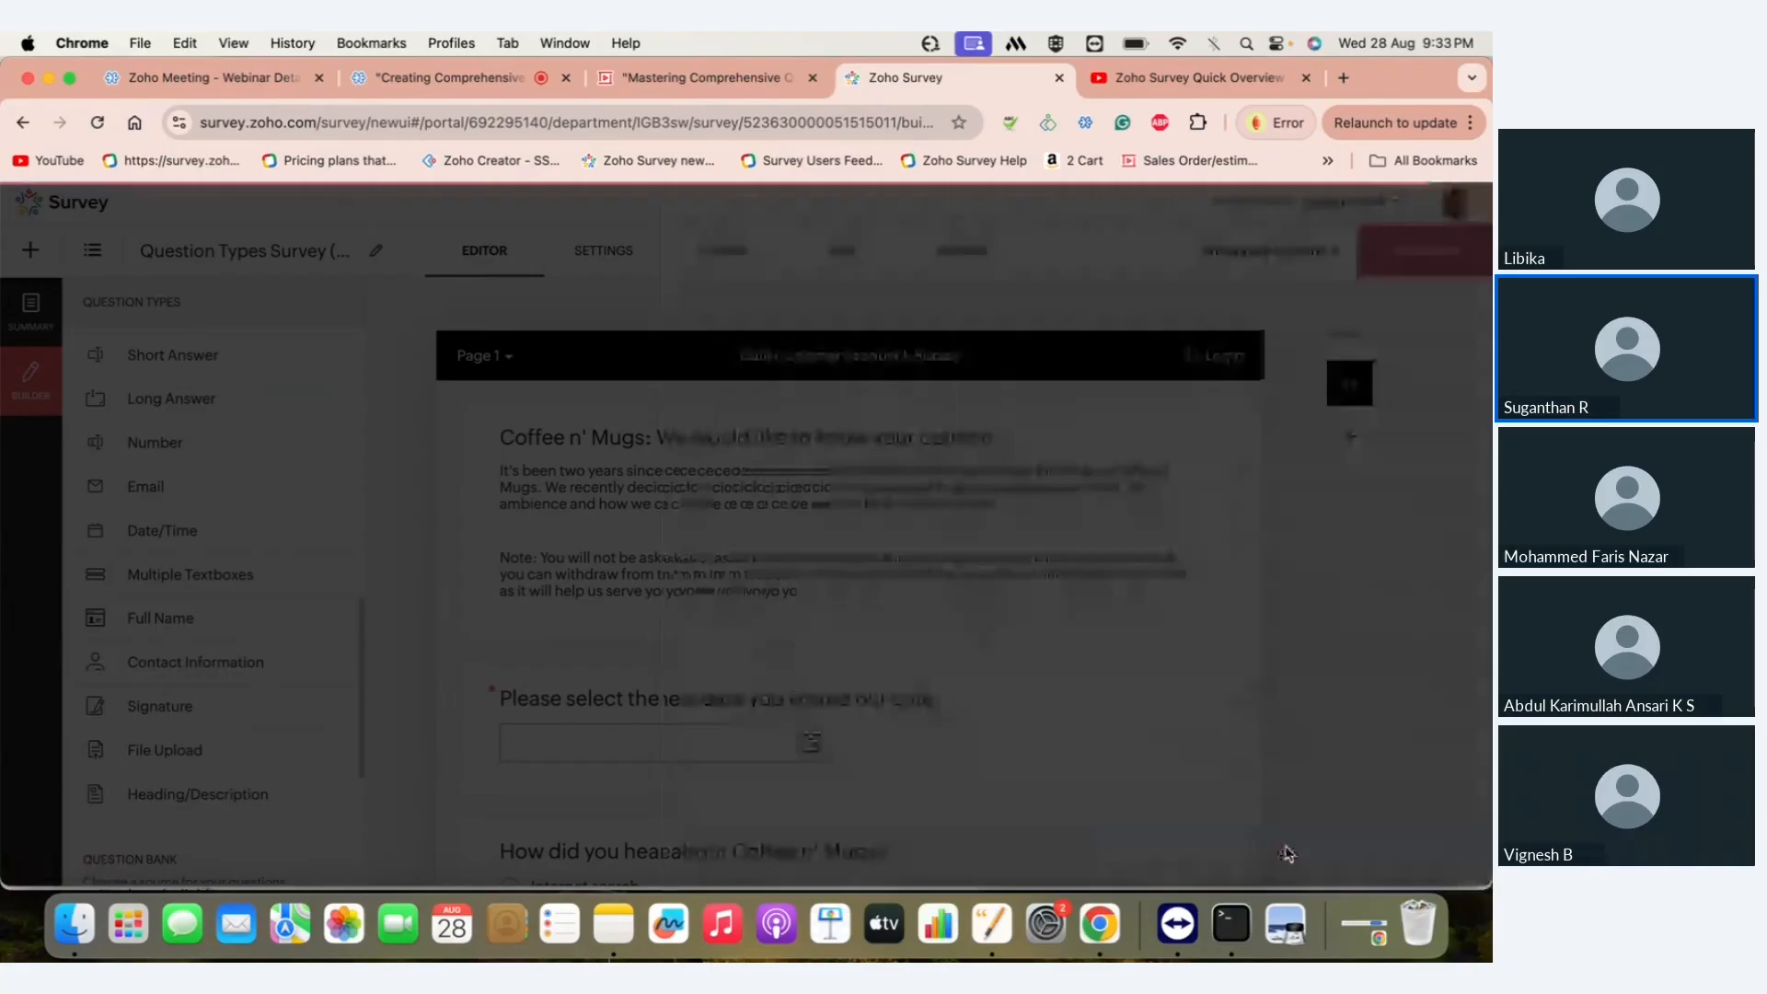
- Switch to the question design presentation and view the Advanced Logic Features and Compliance Requirements slides
scroll(958, 675, "down", 8)
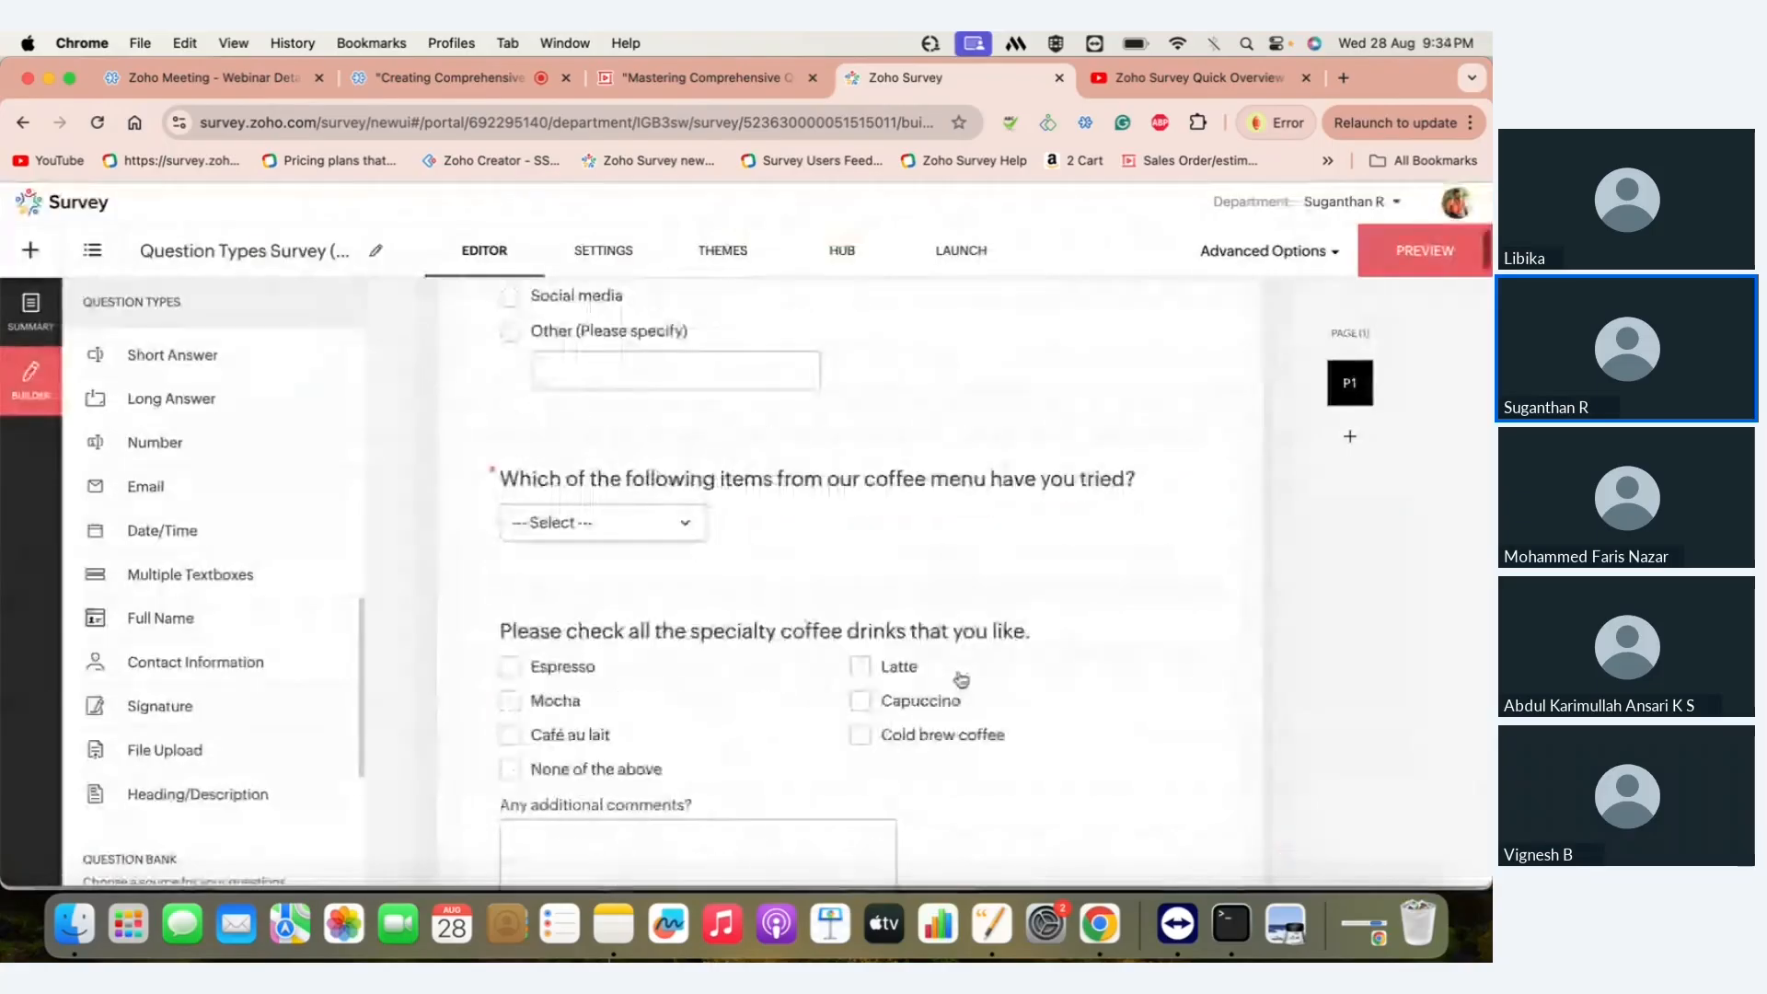
scroll(961, 679, "down", 10)
left_click(672, 79)
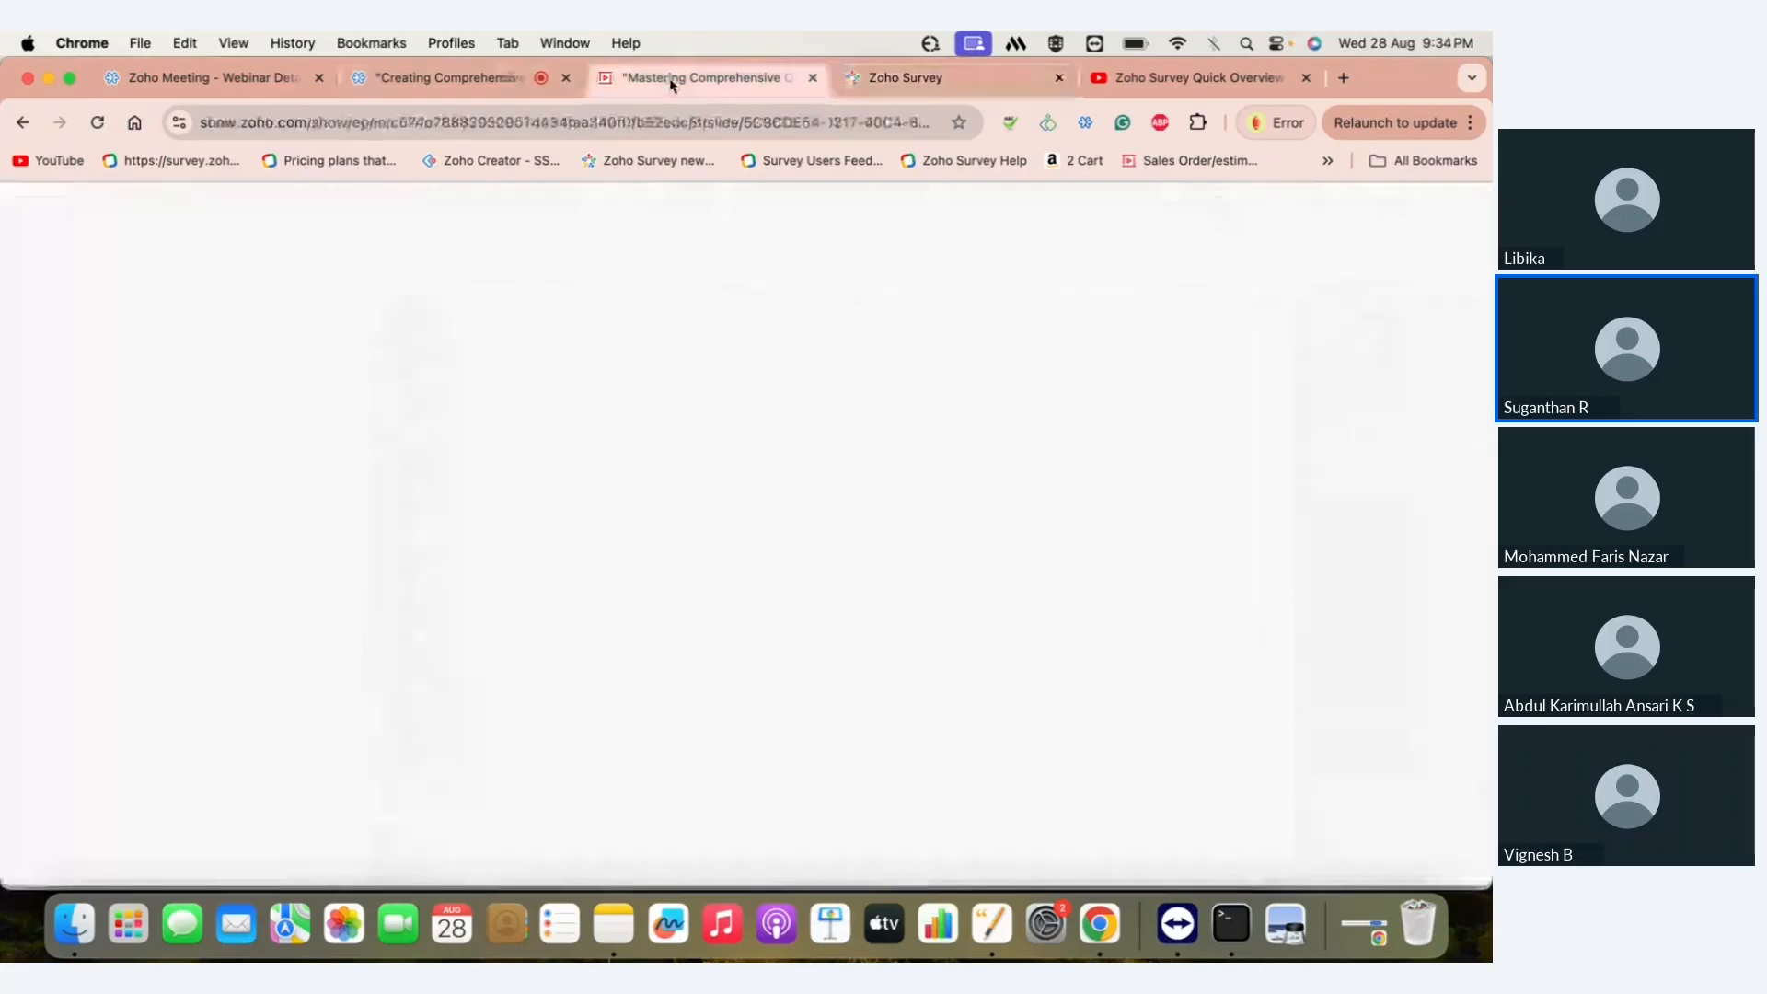
scroll(89, 748, "down", 2)
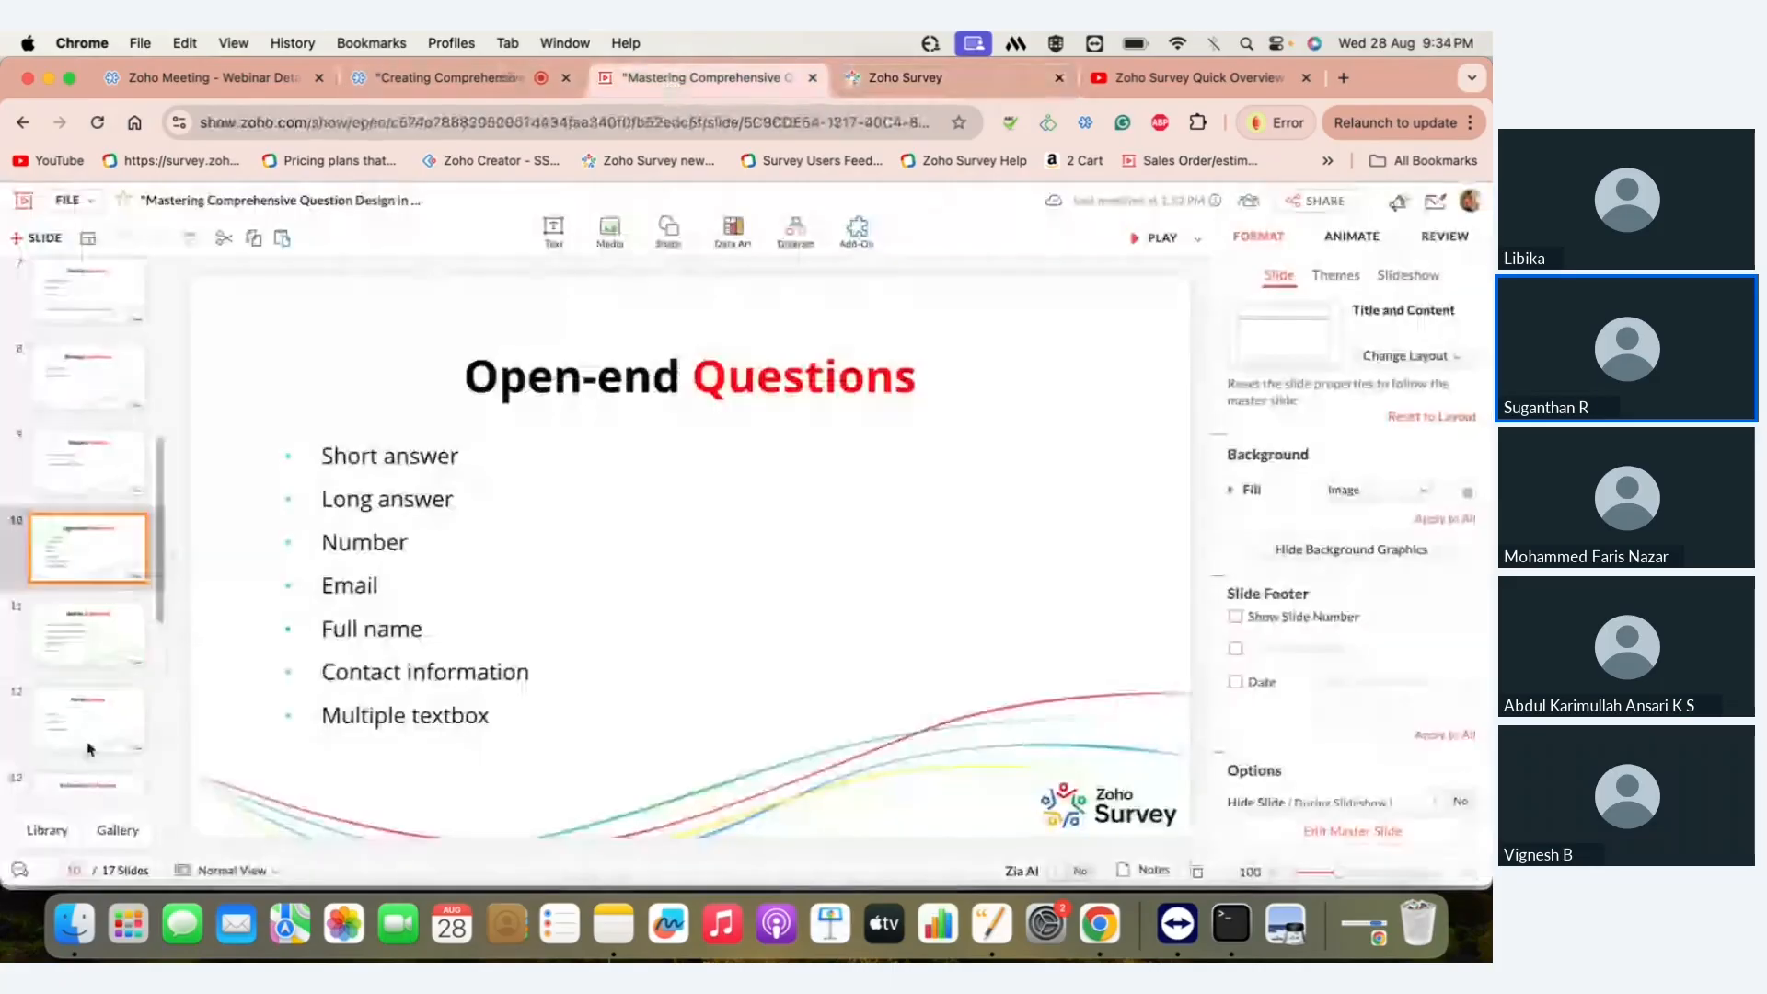
left_click(89, 746)
scroll(95, 720, "down", 2)
left_click(98, 711)
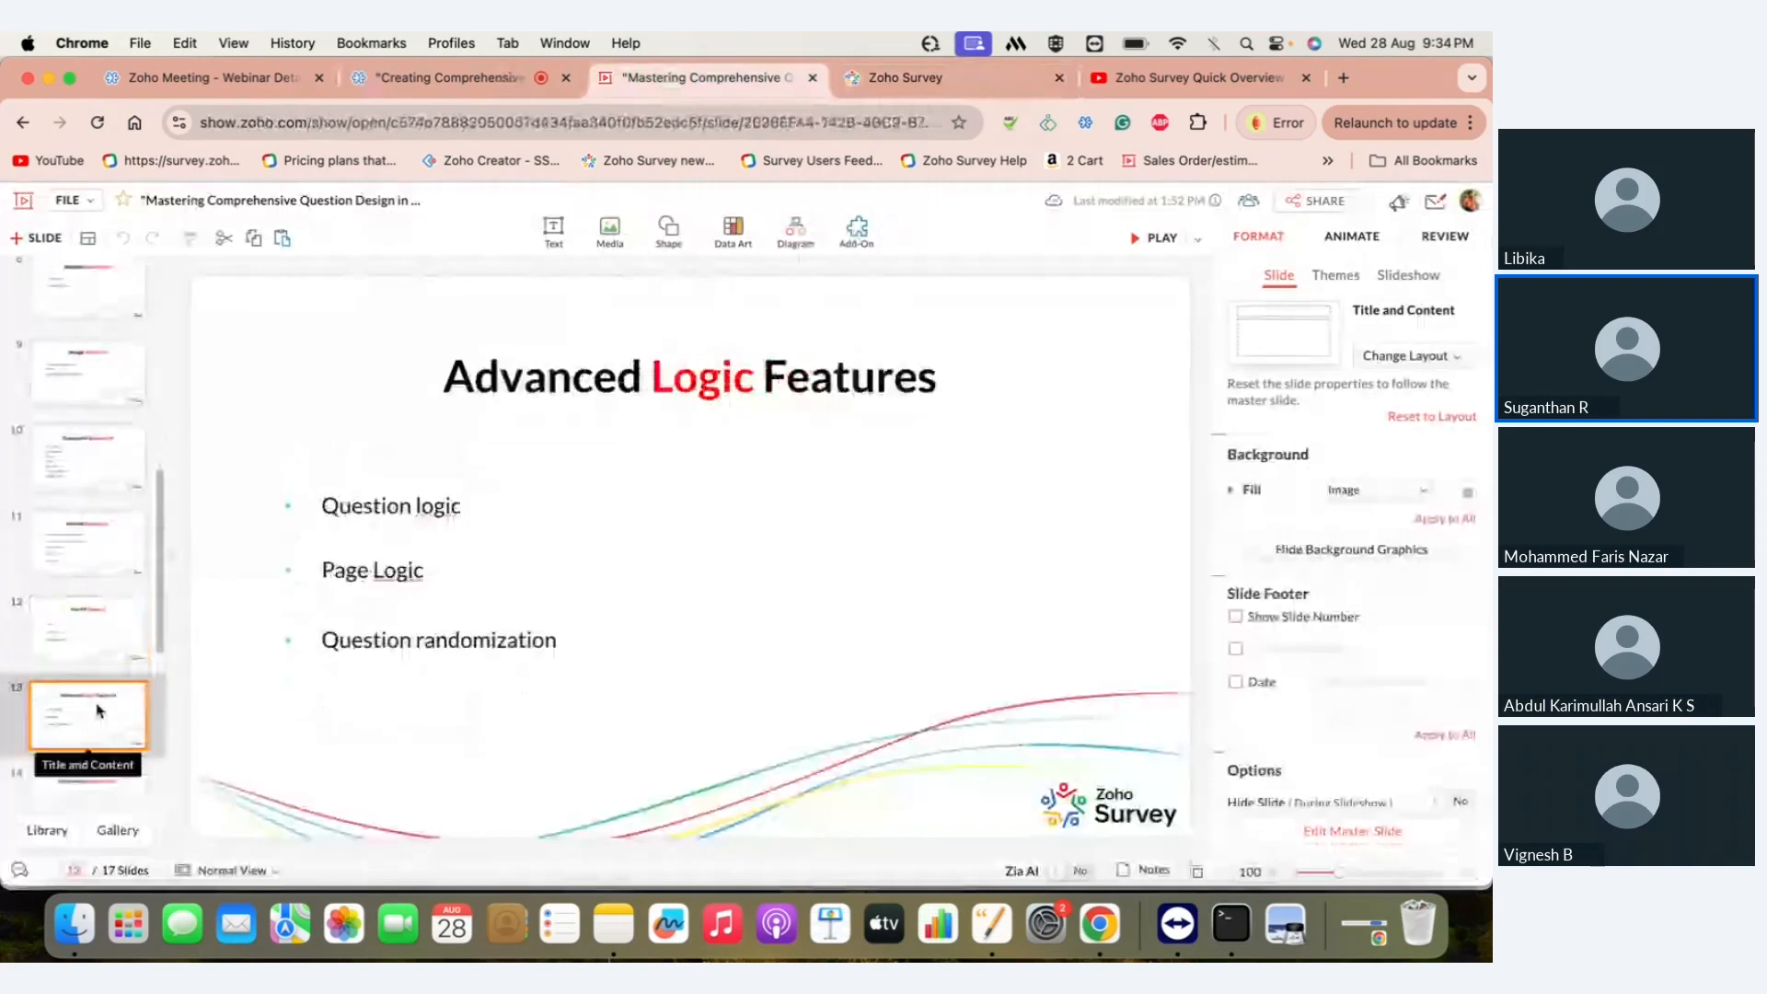
scroll(99, 711, "down", 1)
scroll(100, 711, "down", 1)
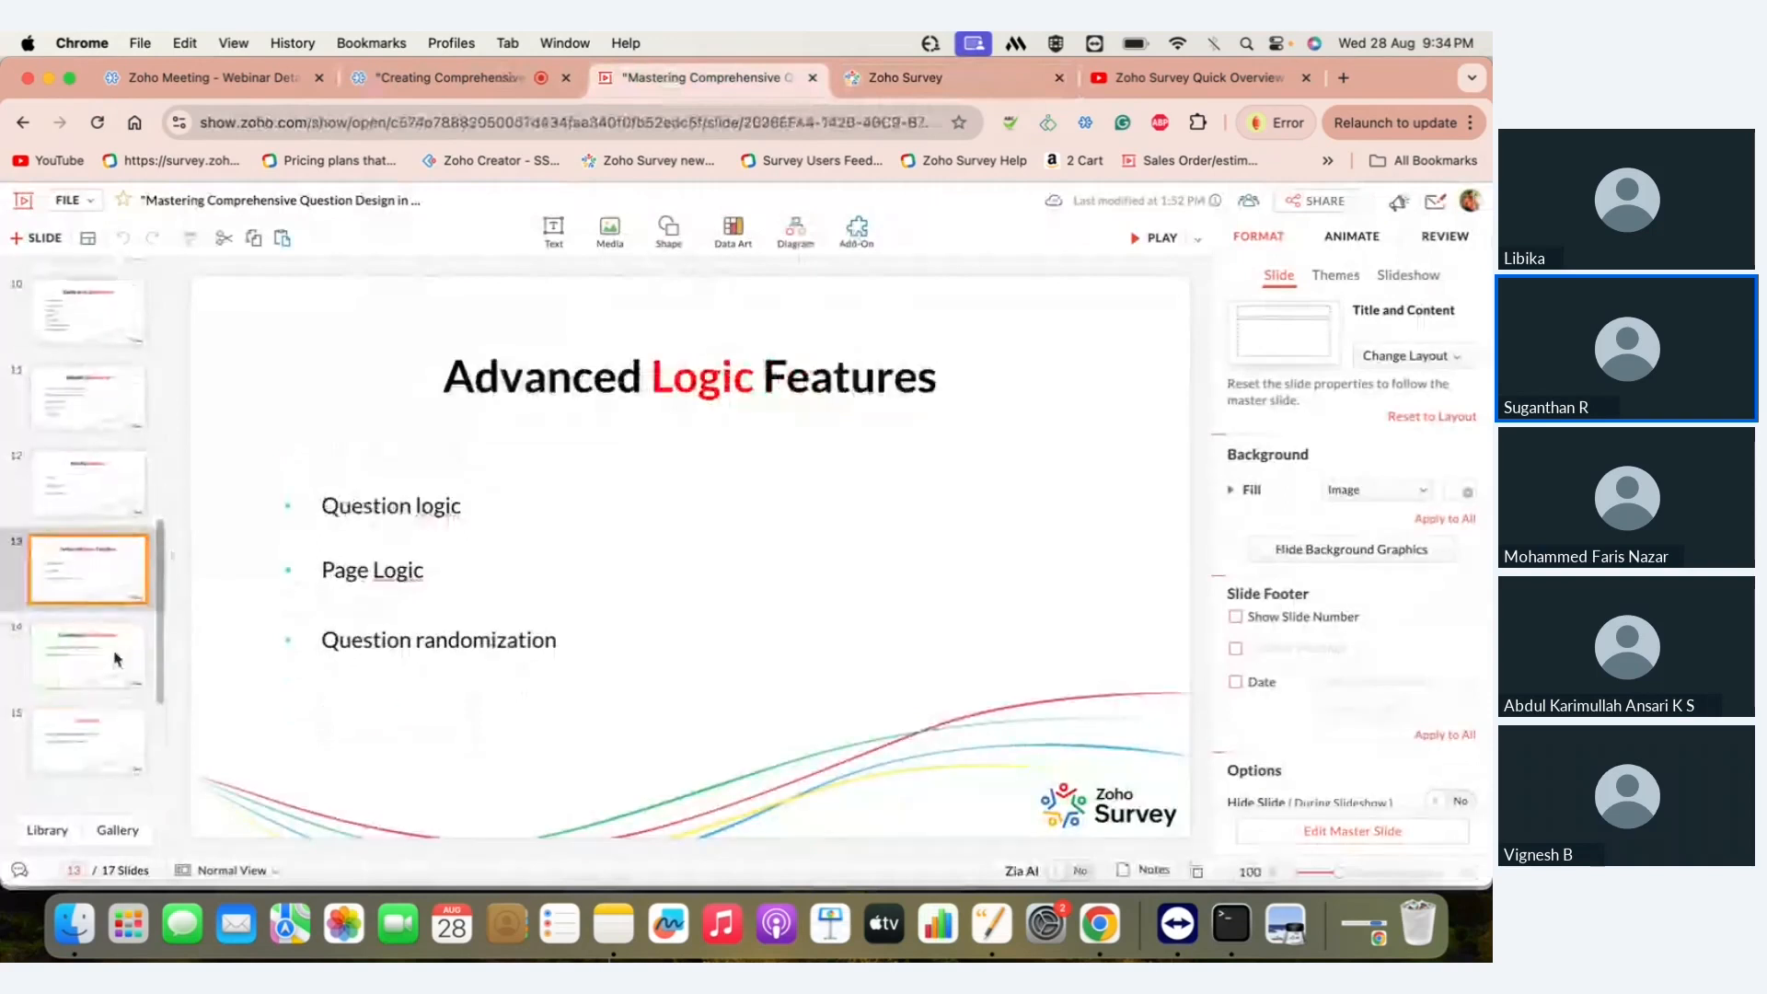
left_click(117, 659)
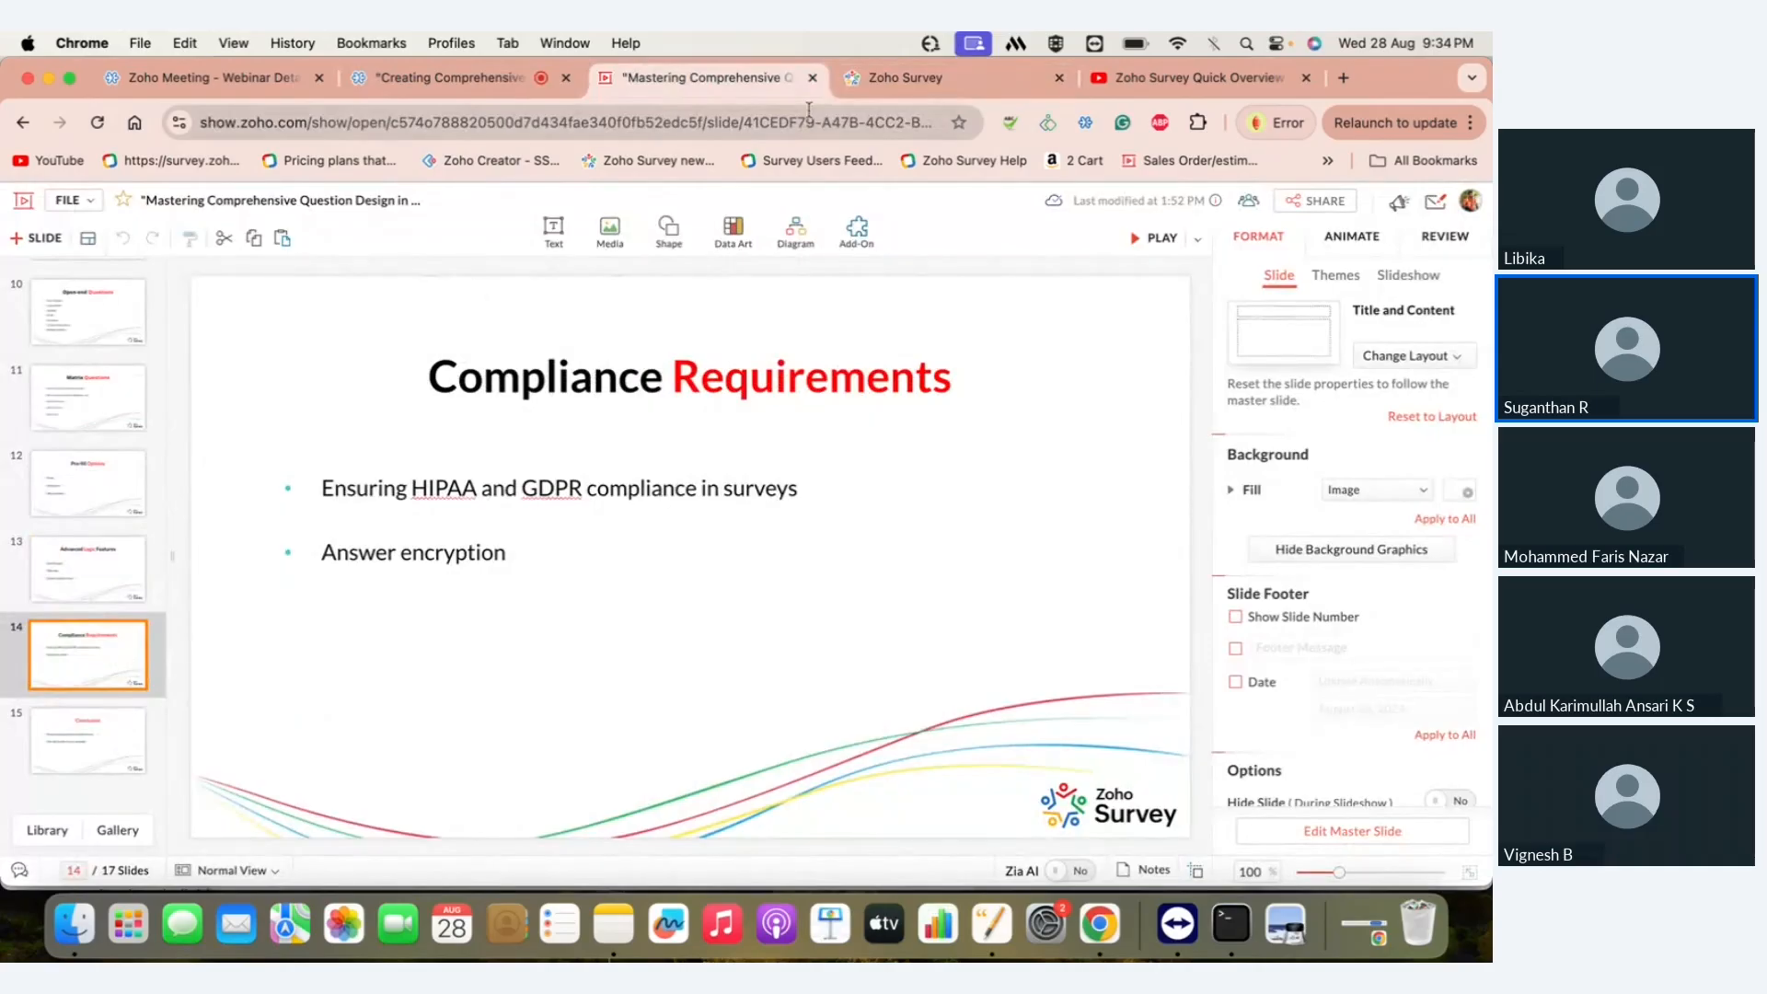
- Return to the survey editor and open the Mobile number question near the end of the survey for editing
left_click(900, 83)
scroll(840, 740, "down", 10)
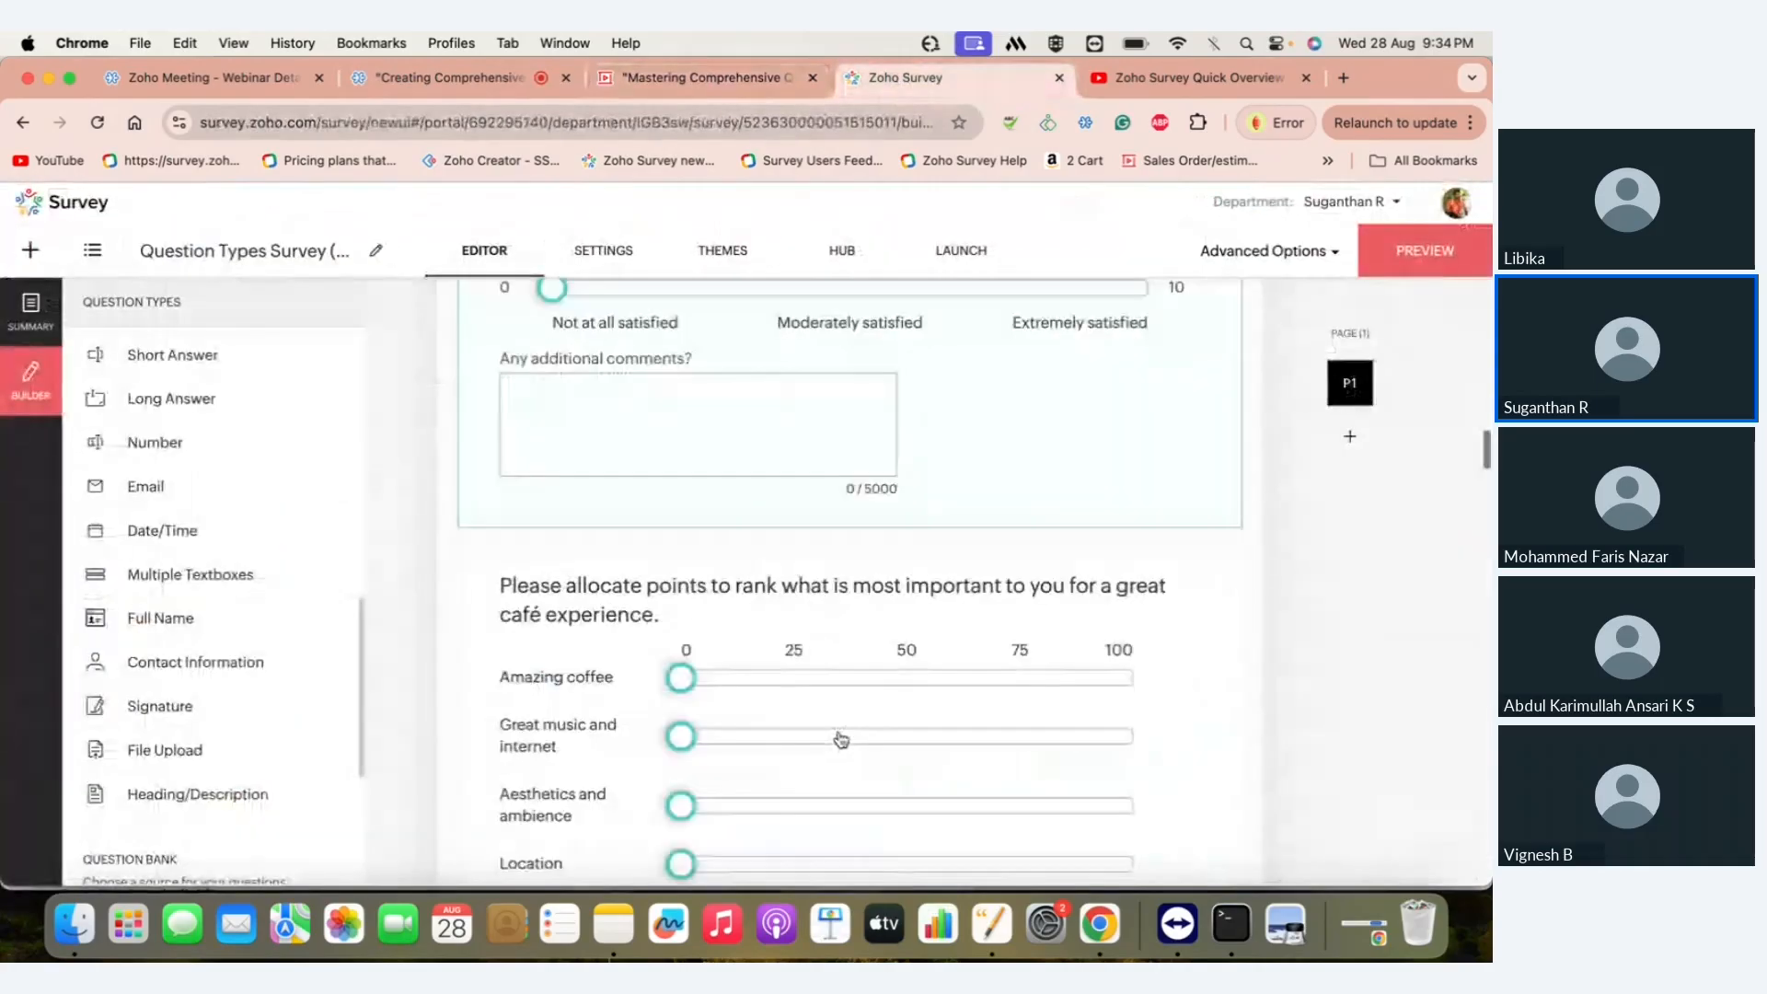
scroll(841, 739, "down", 6)
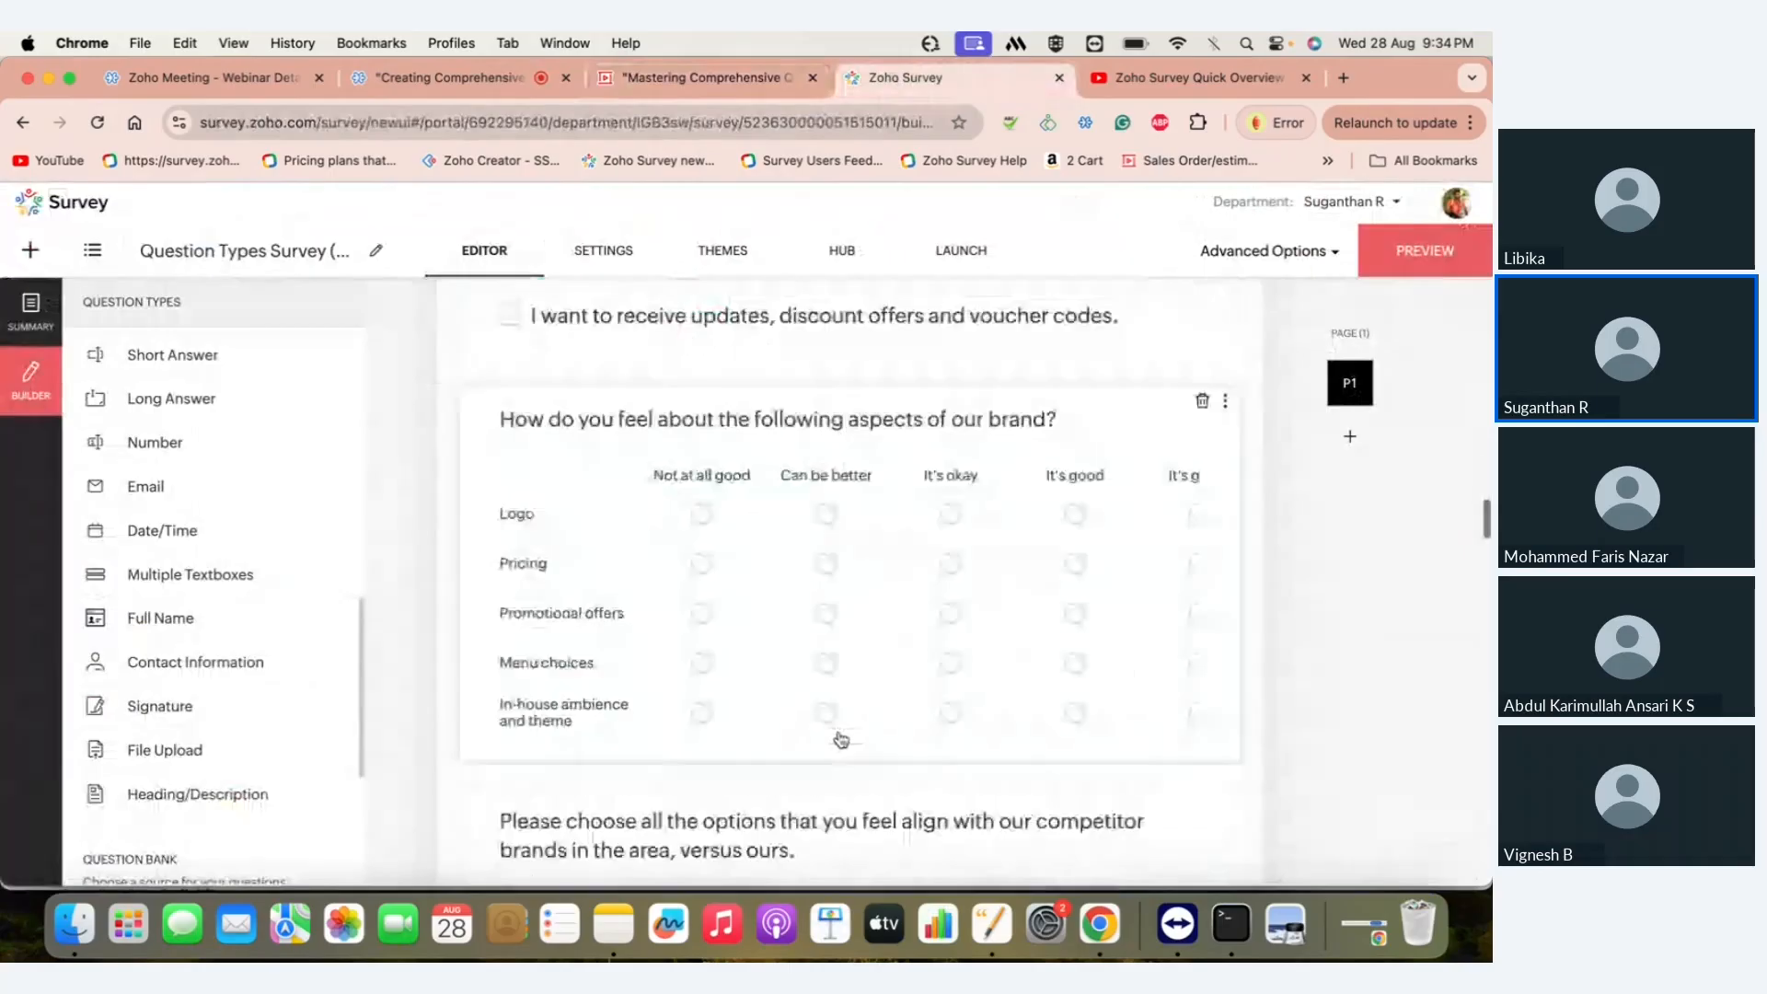
scroll(840, 739, "down", 6)
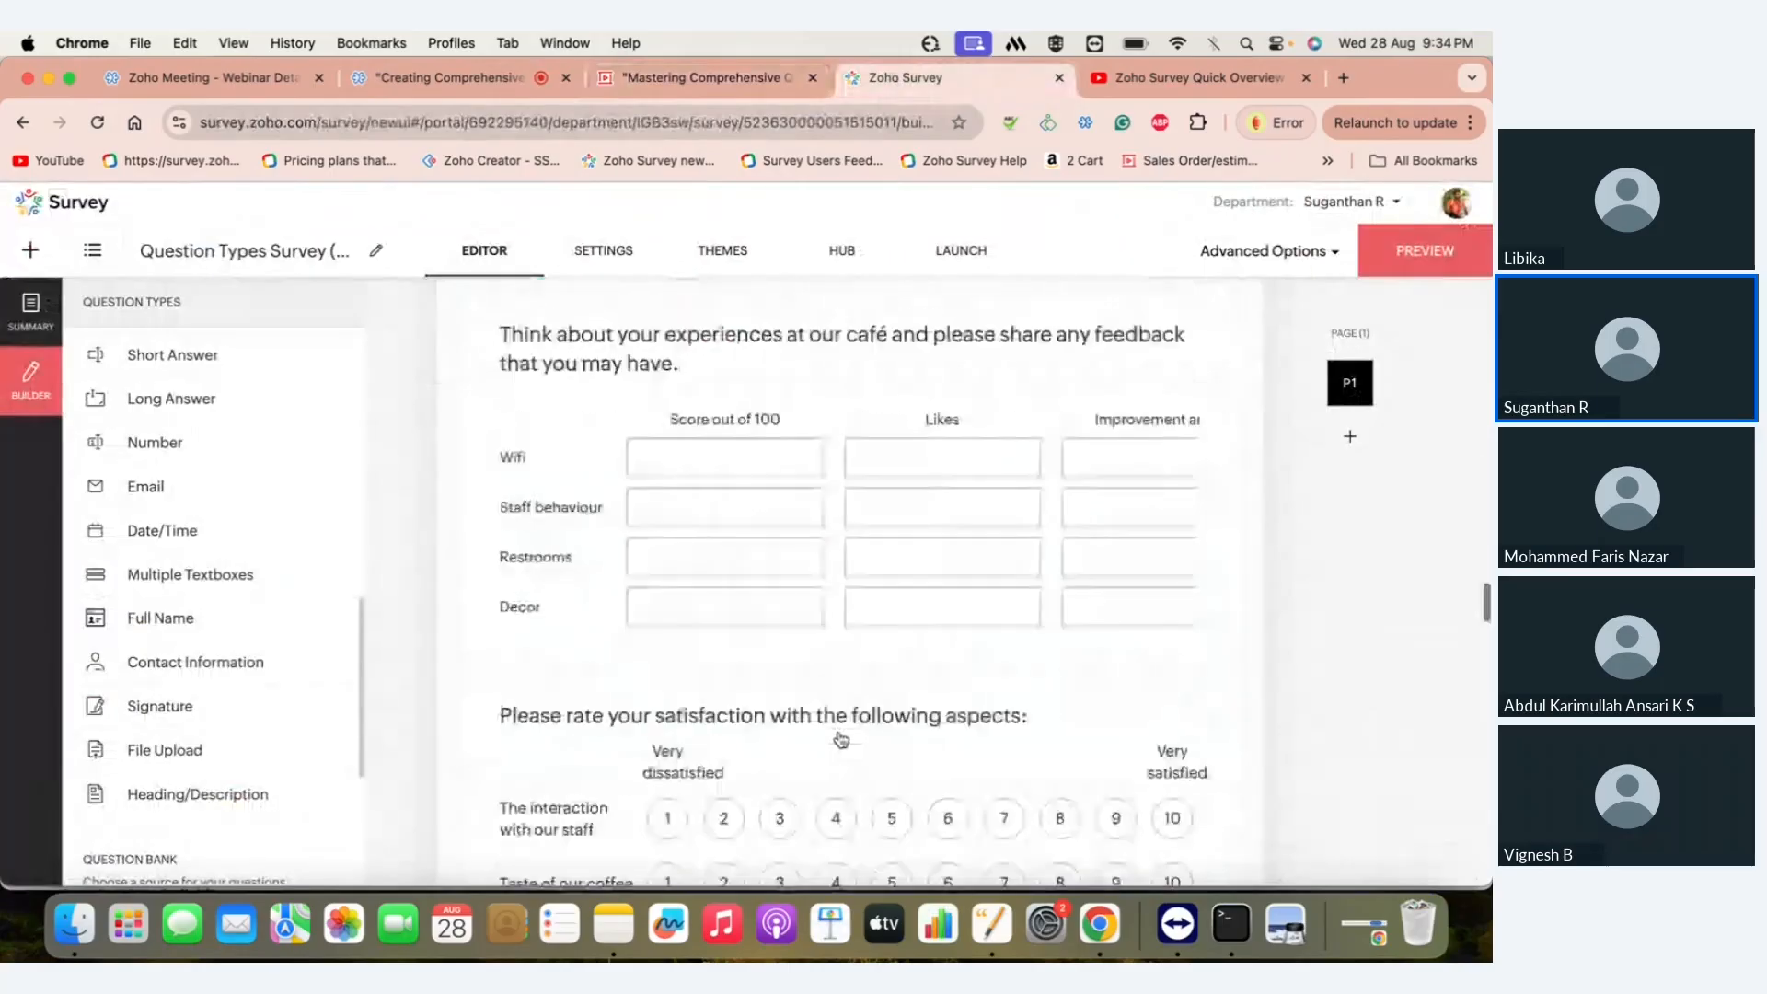
scroll(840, 739, "down", 5)
scroll(840, 739, "down", 10)
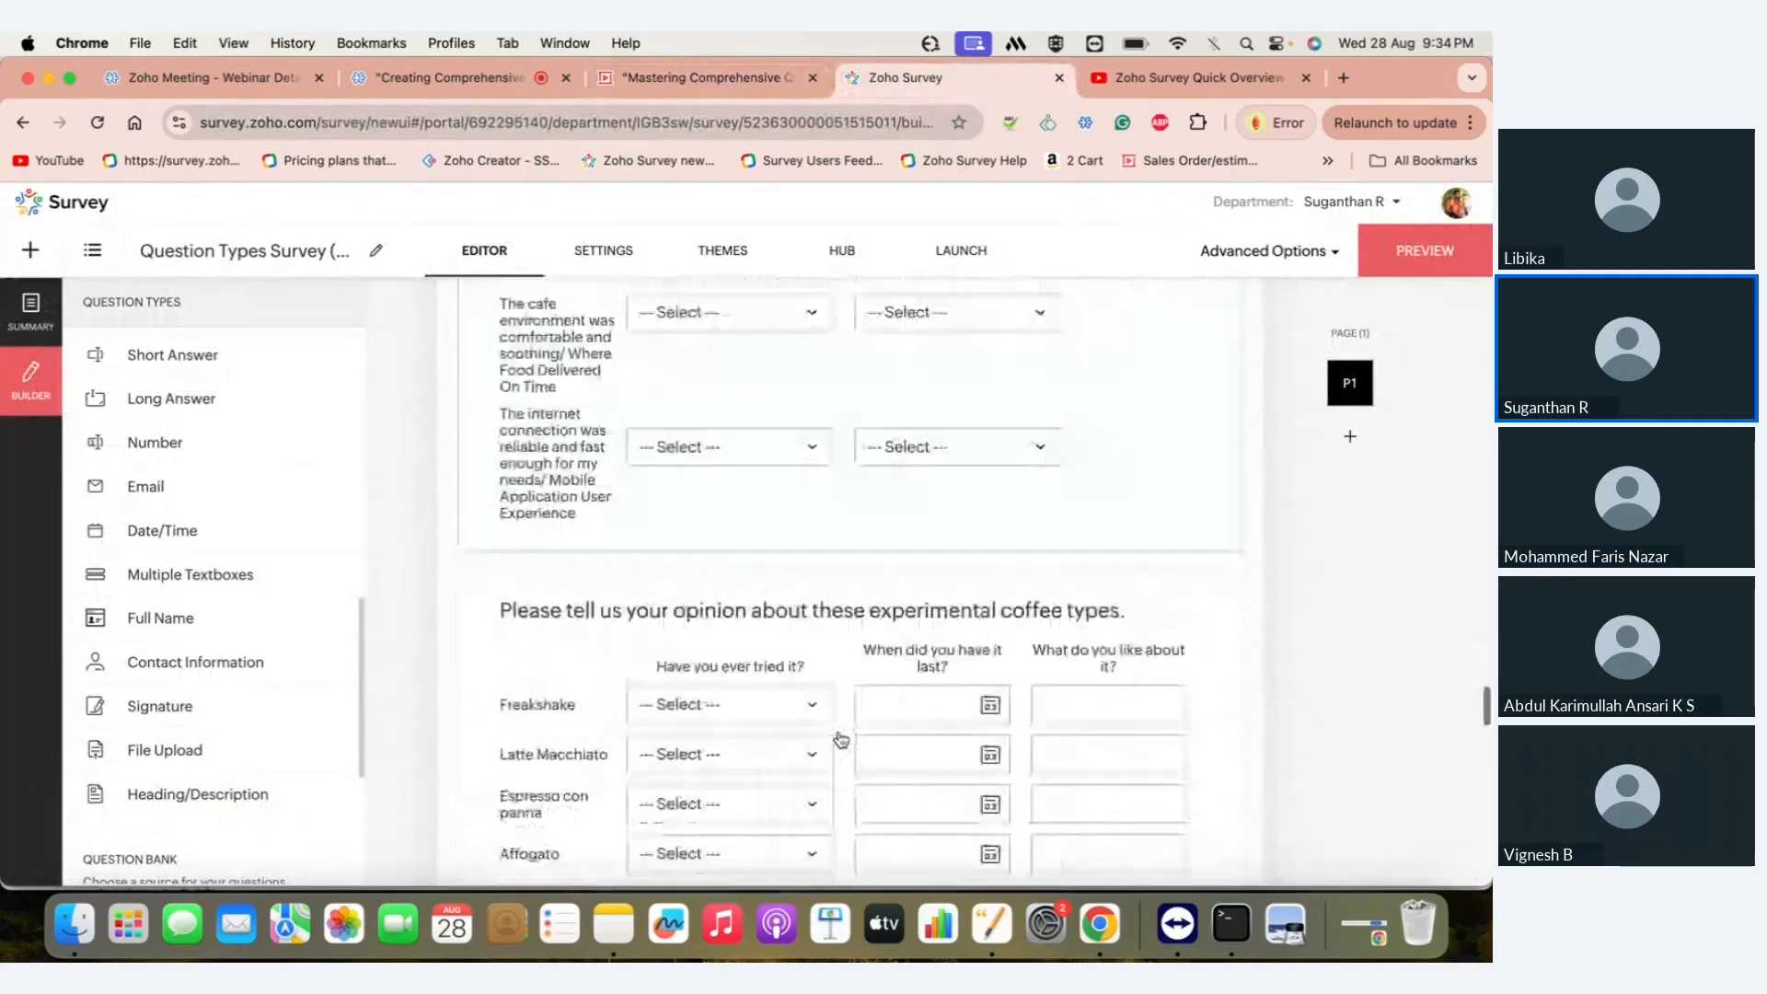
scroll(840, 739, "down", 15)
scroll(840, 739, "up", 5)
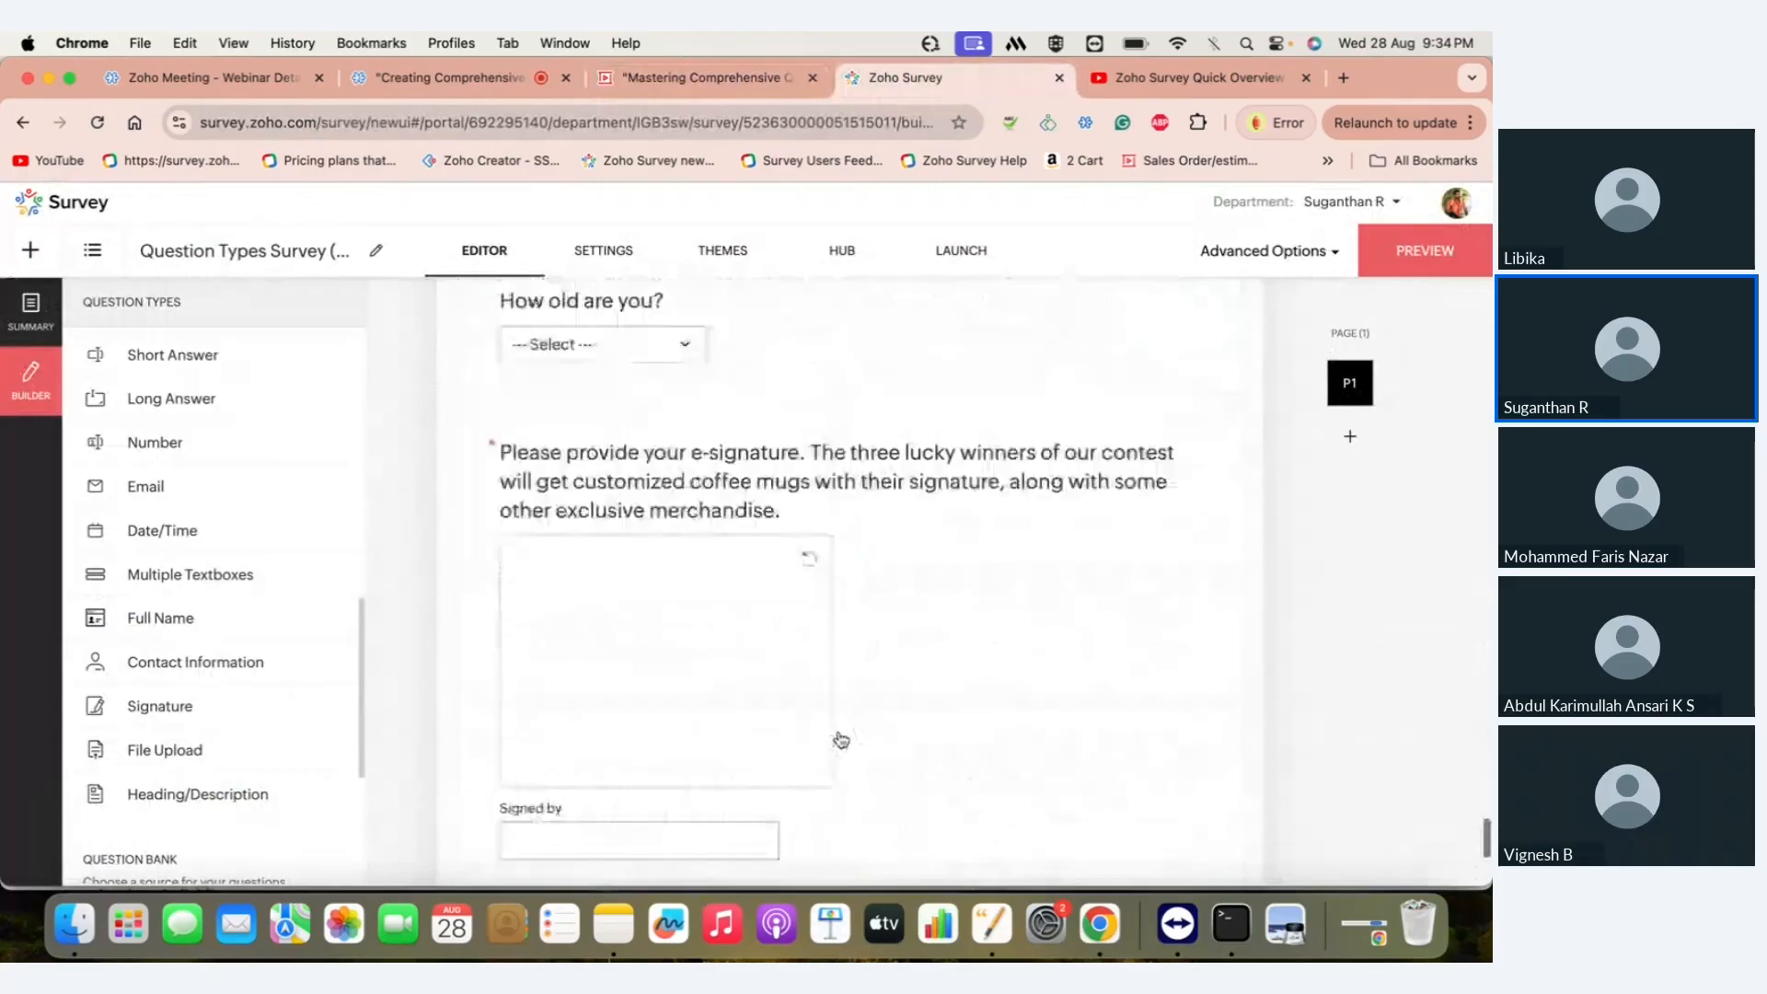
scroll(943, 549, "up", 2)
left_click(943, 549)
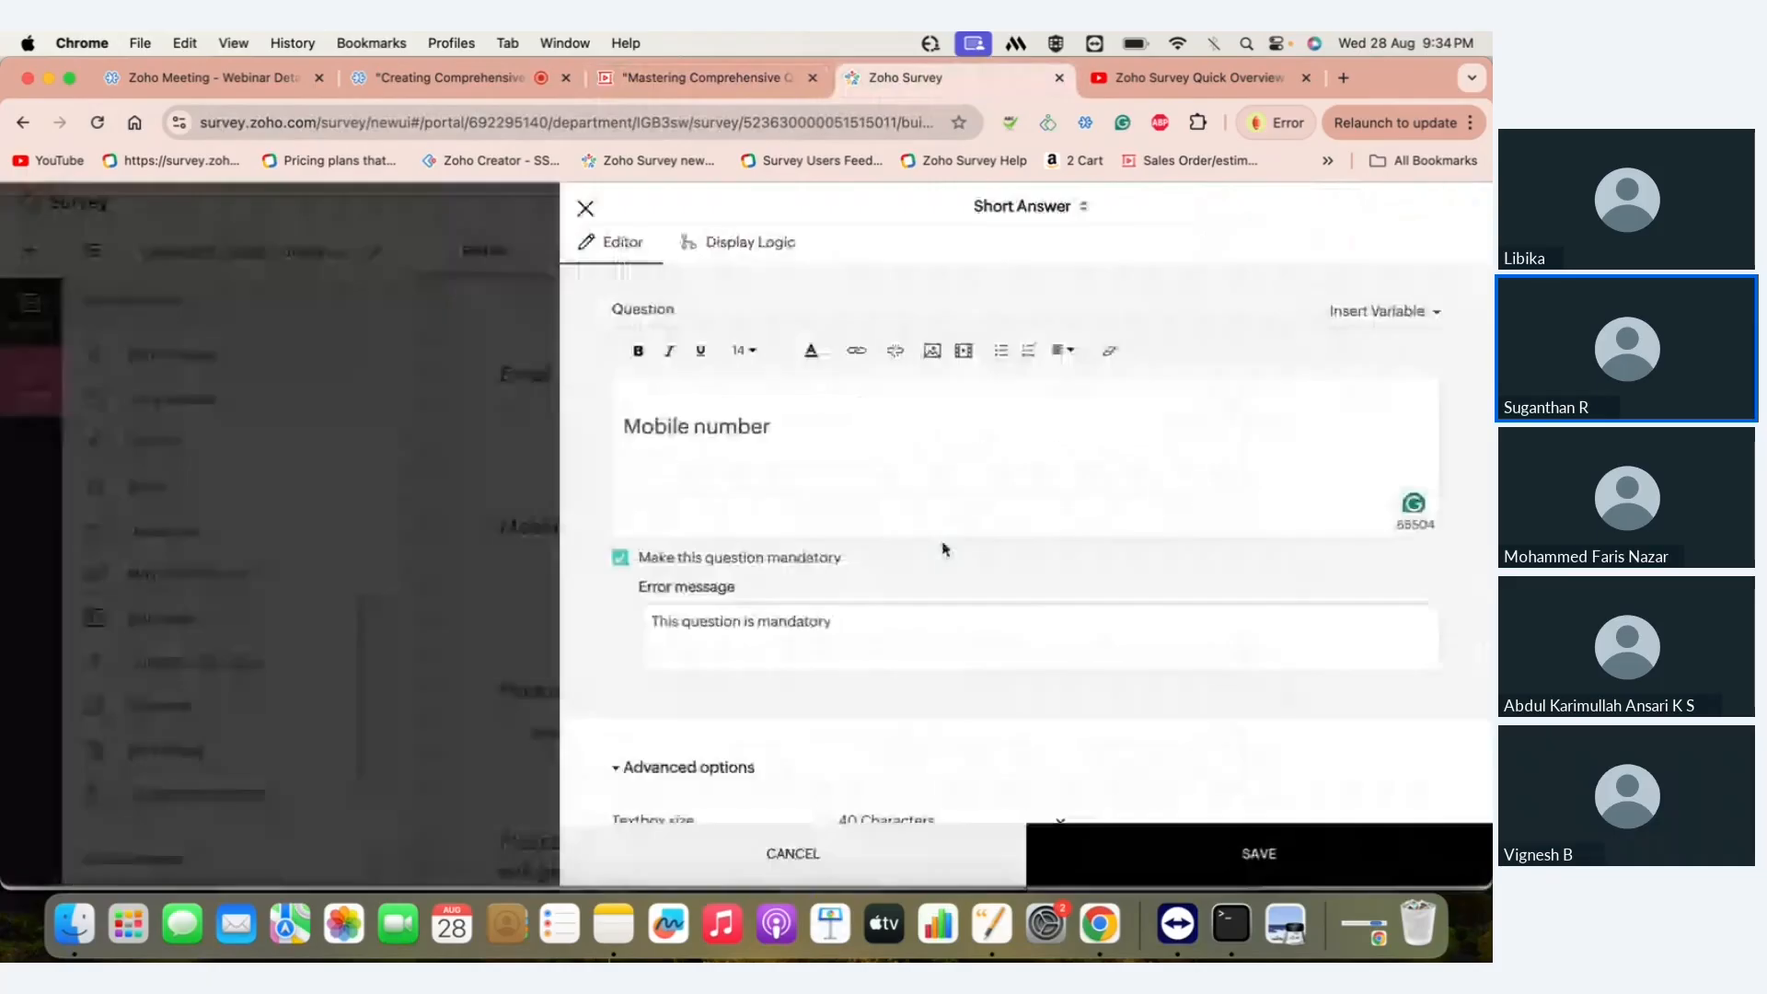
- Enable Encrypt answer under the Mobile number question's data privacy settings and save the question
scroll(942, 549, "down", 5)
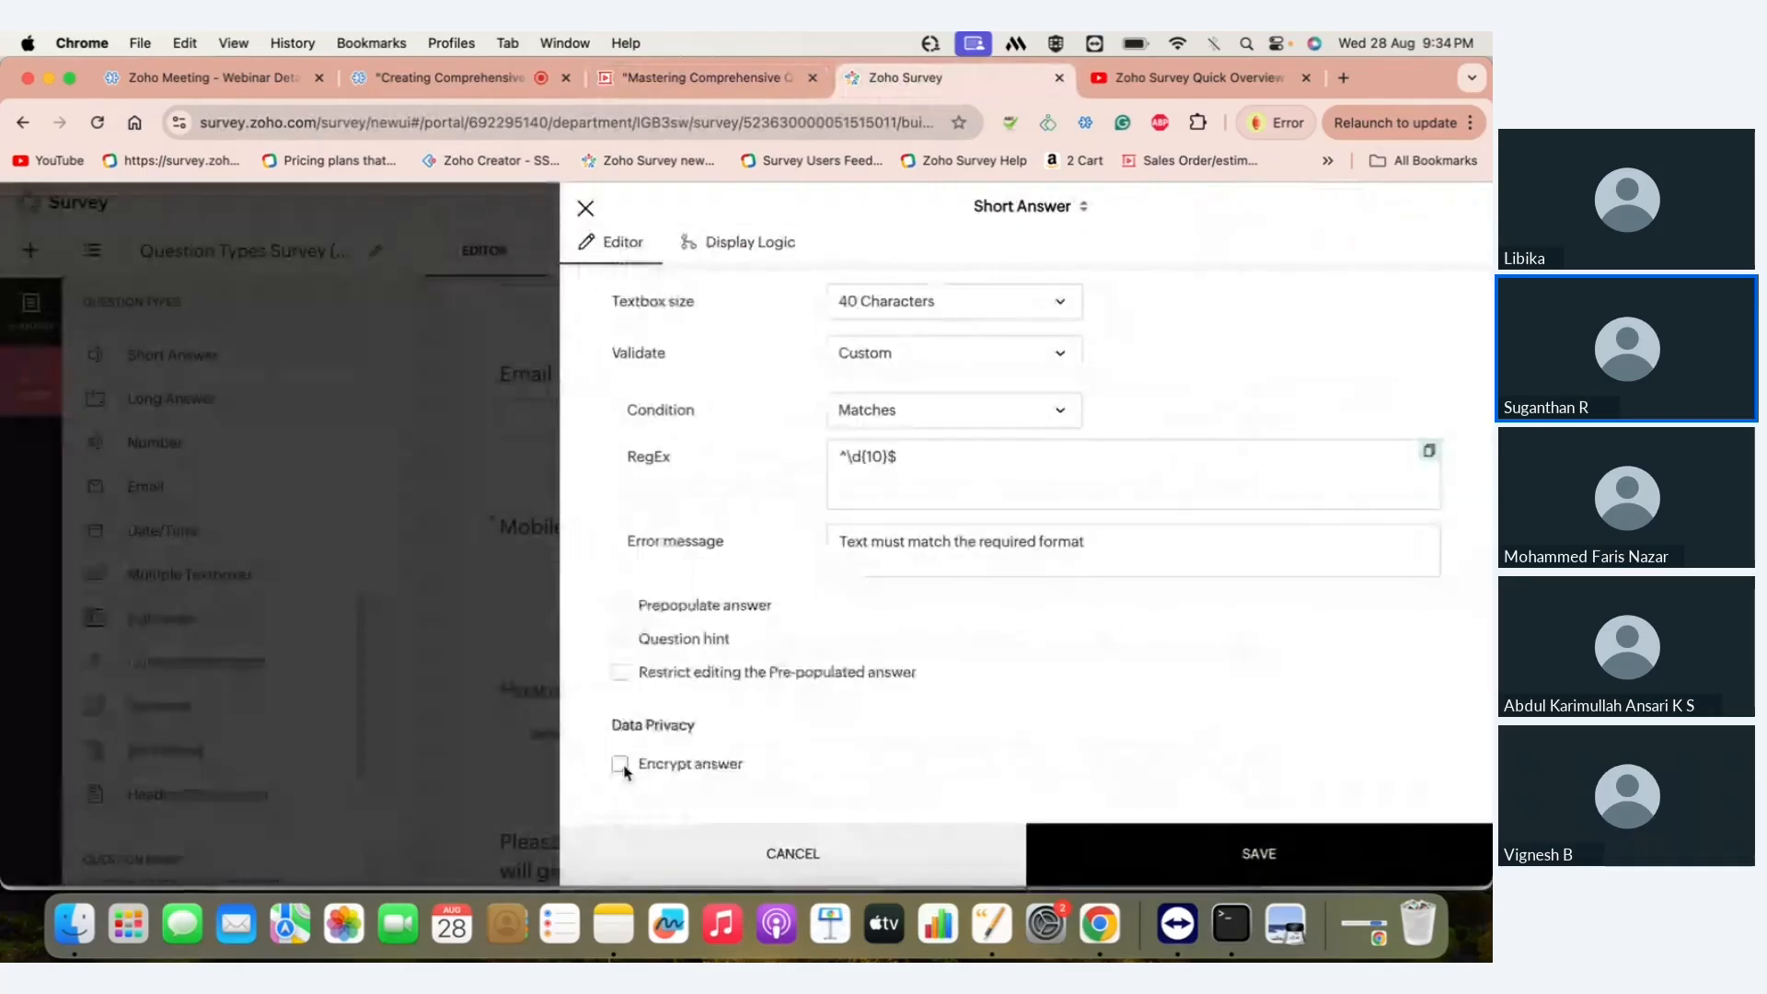
left_click(621, 767)
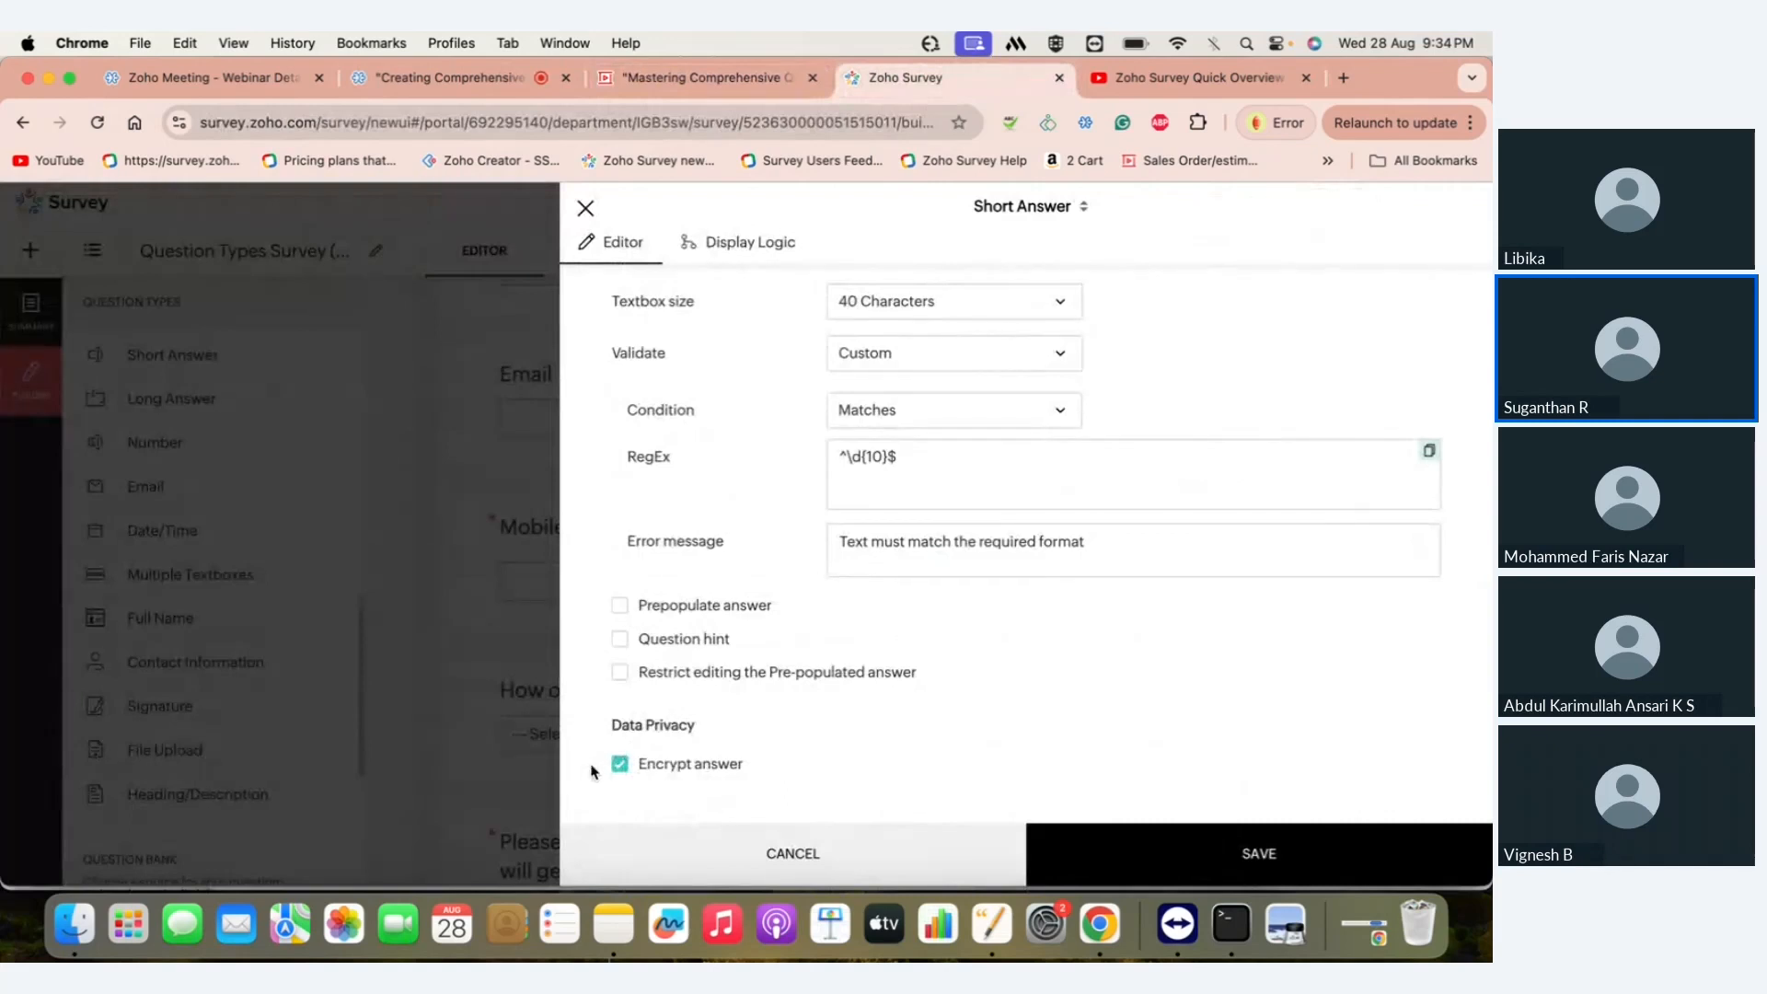
left_click(1256, 853)
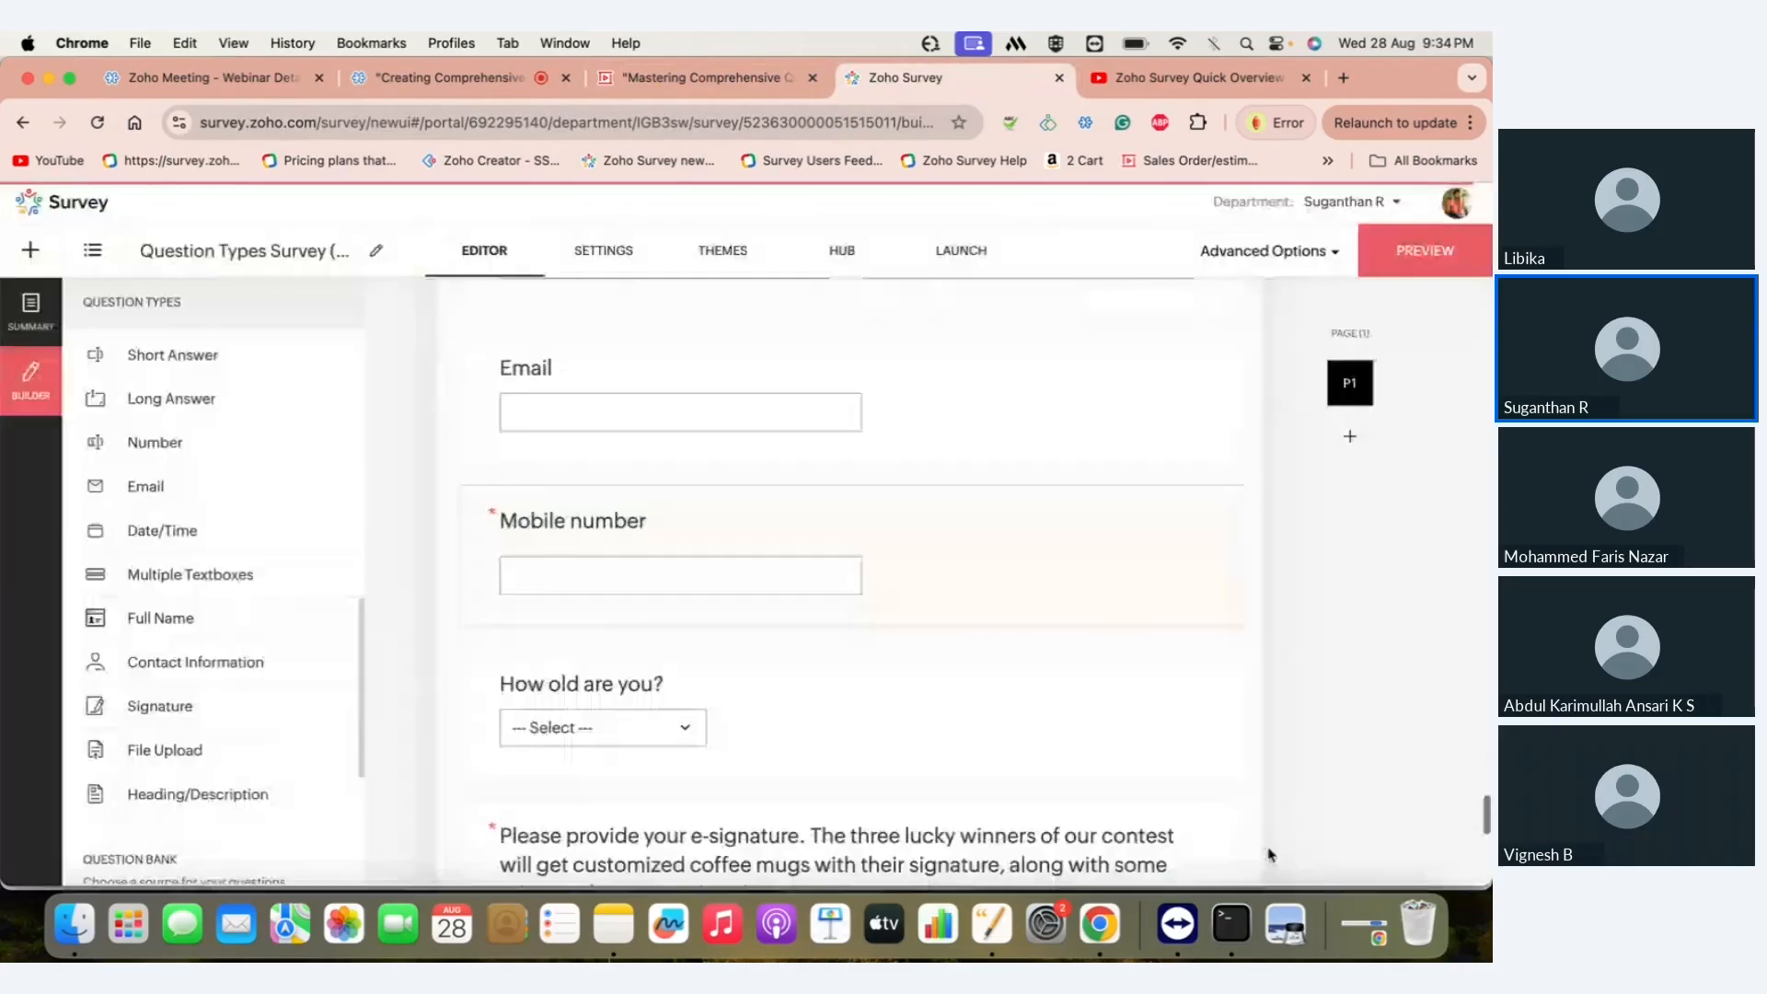
- Switch back to the question design presentation and show the Conclusion slide
scroll(772, 619, "down", 2)
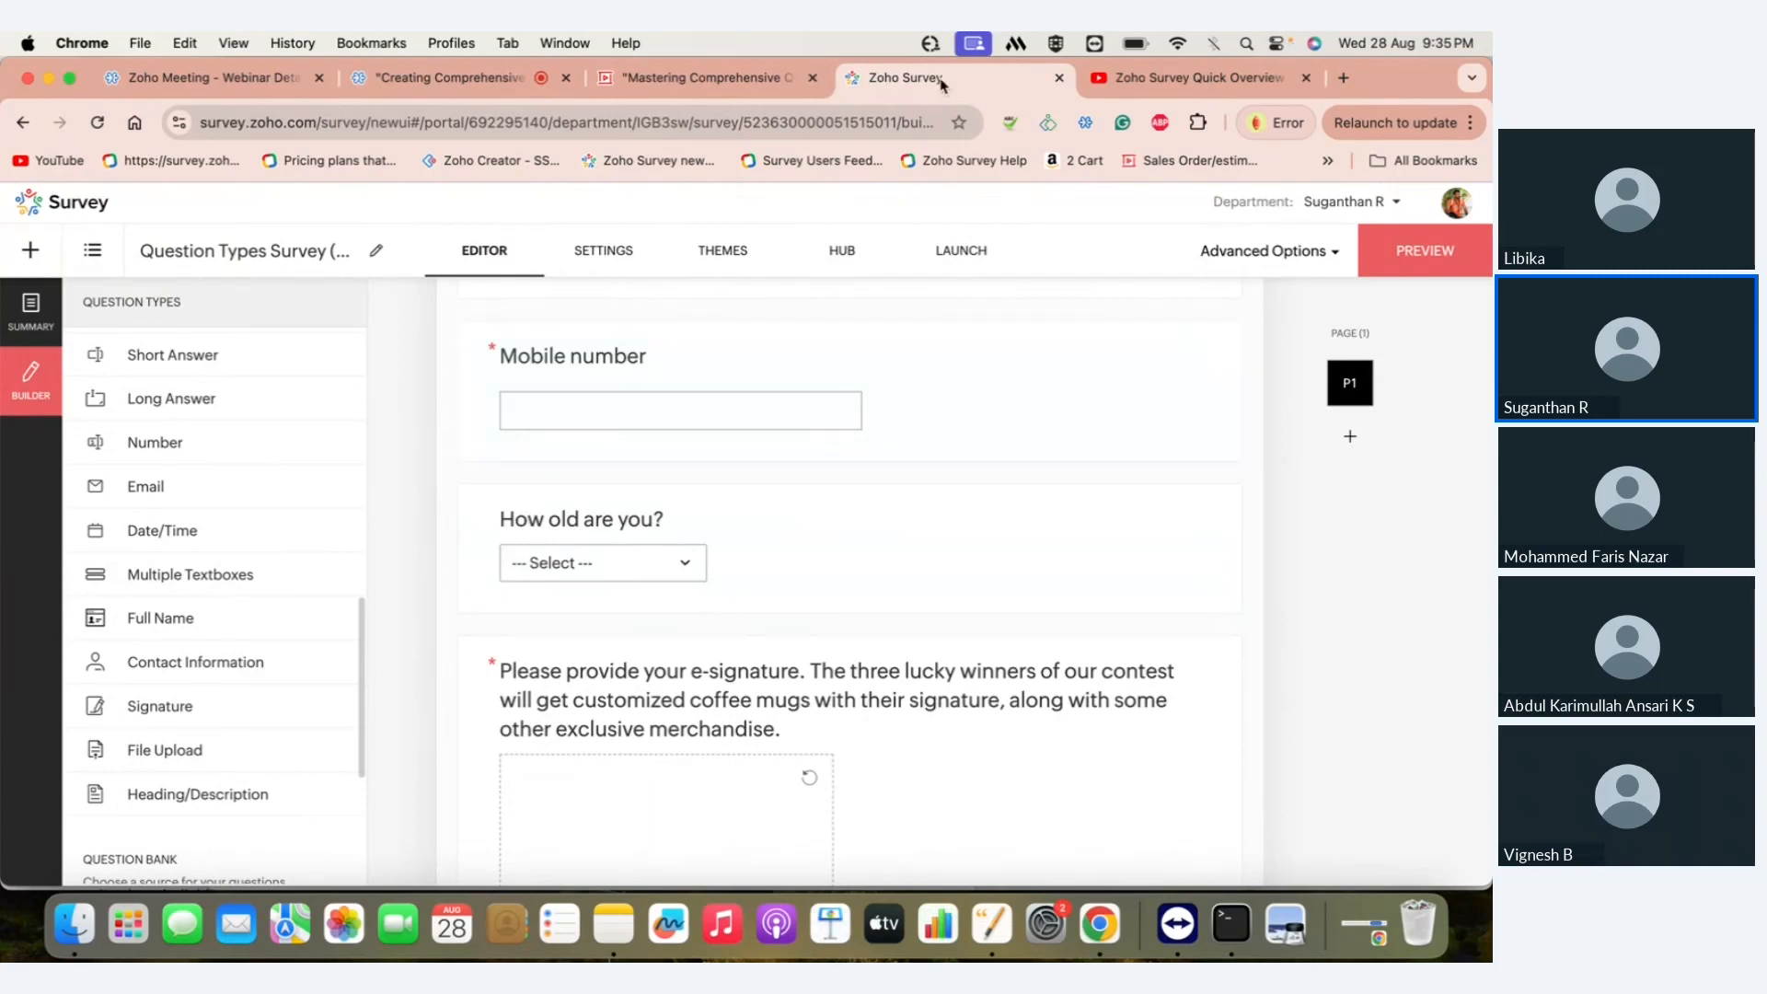
left_click(704, 79)
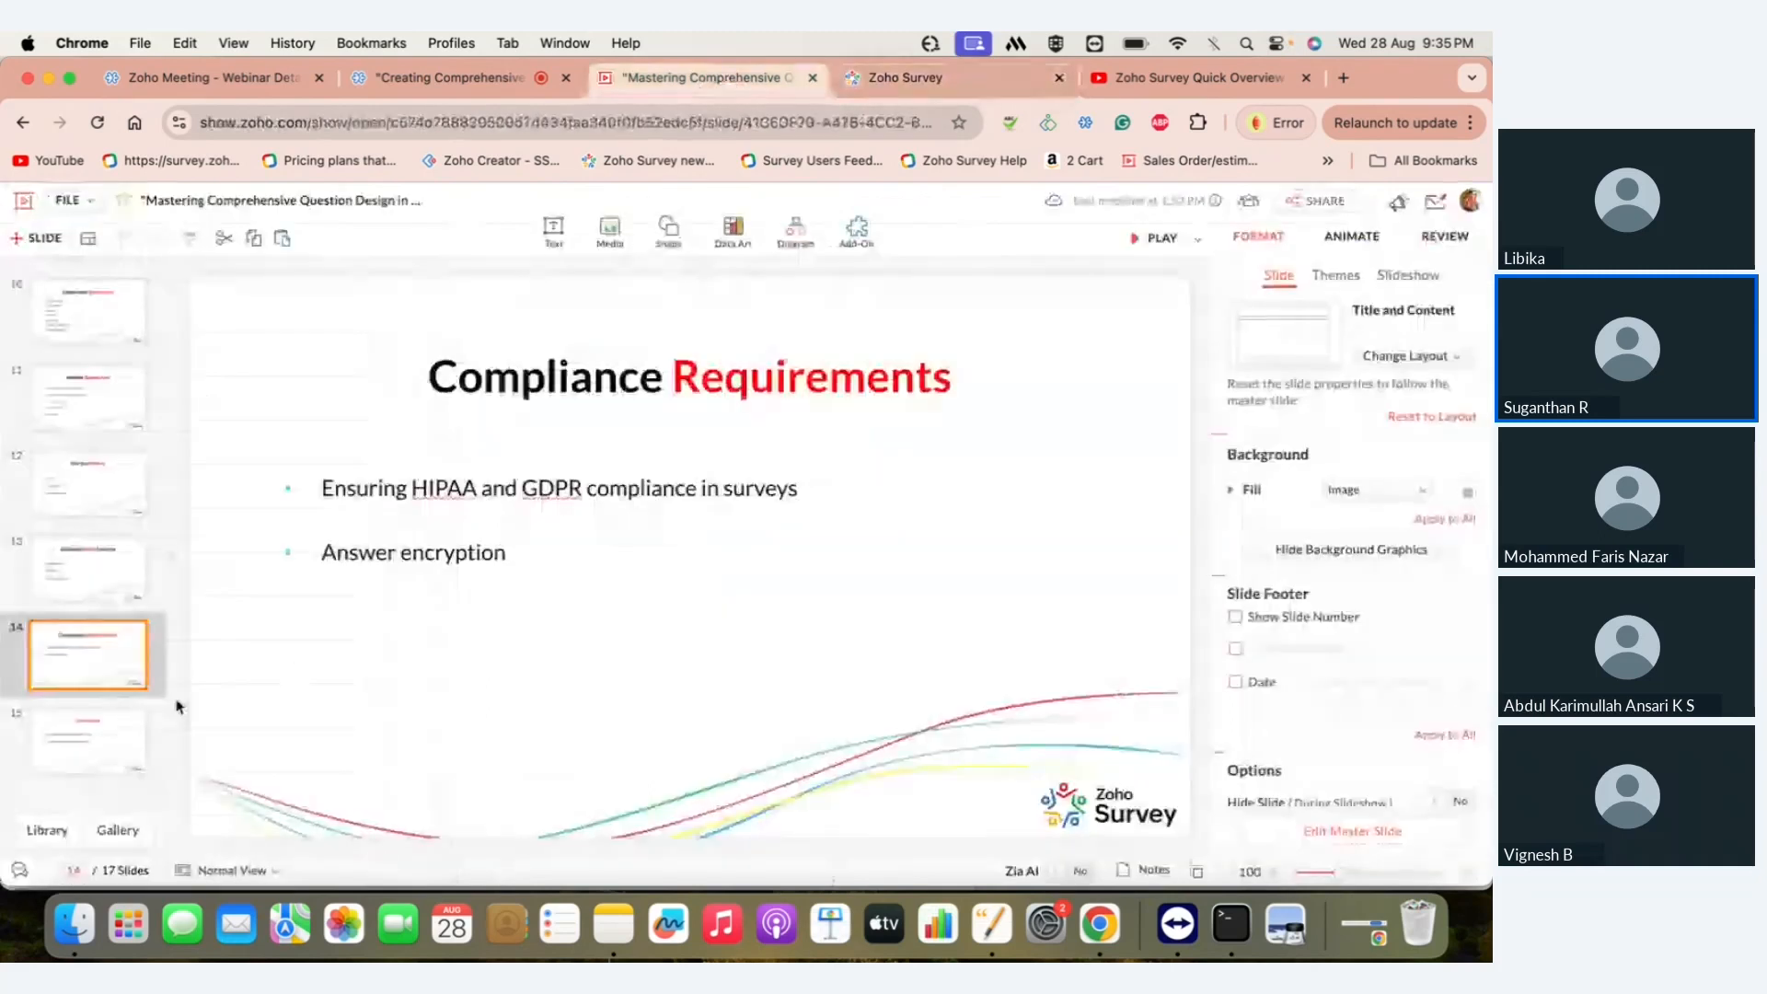
left_click(126, 739)
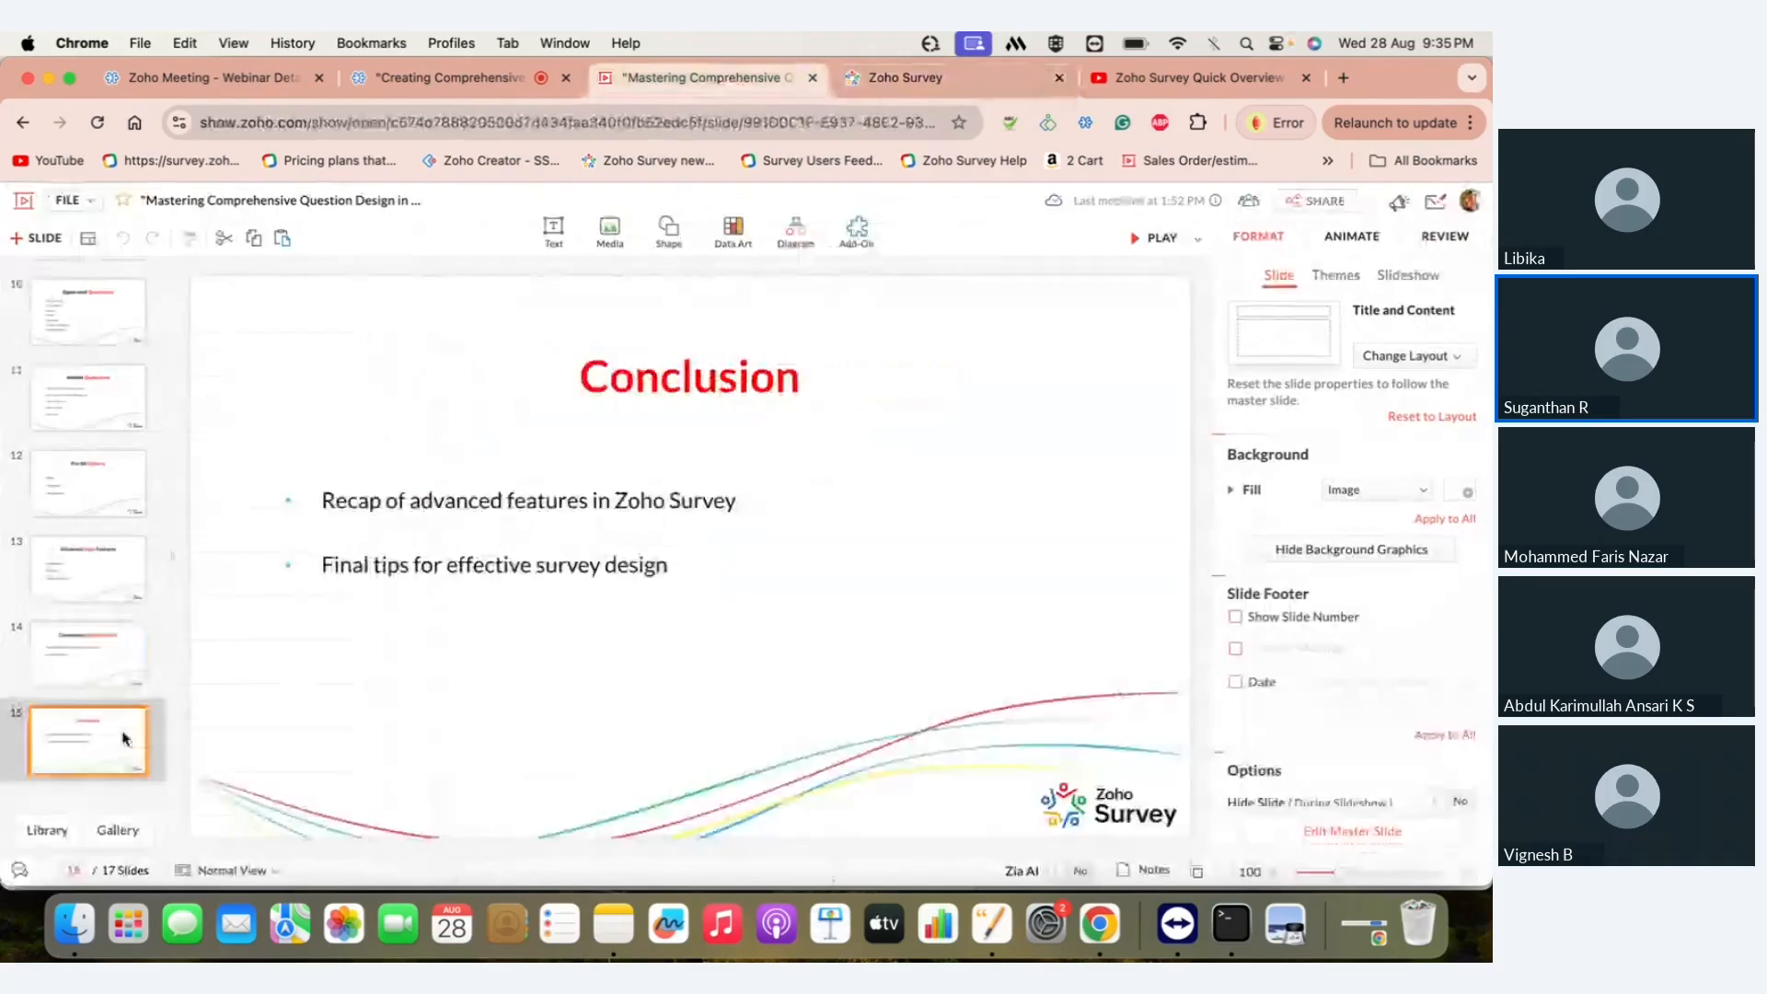